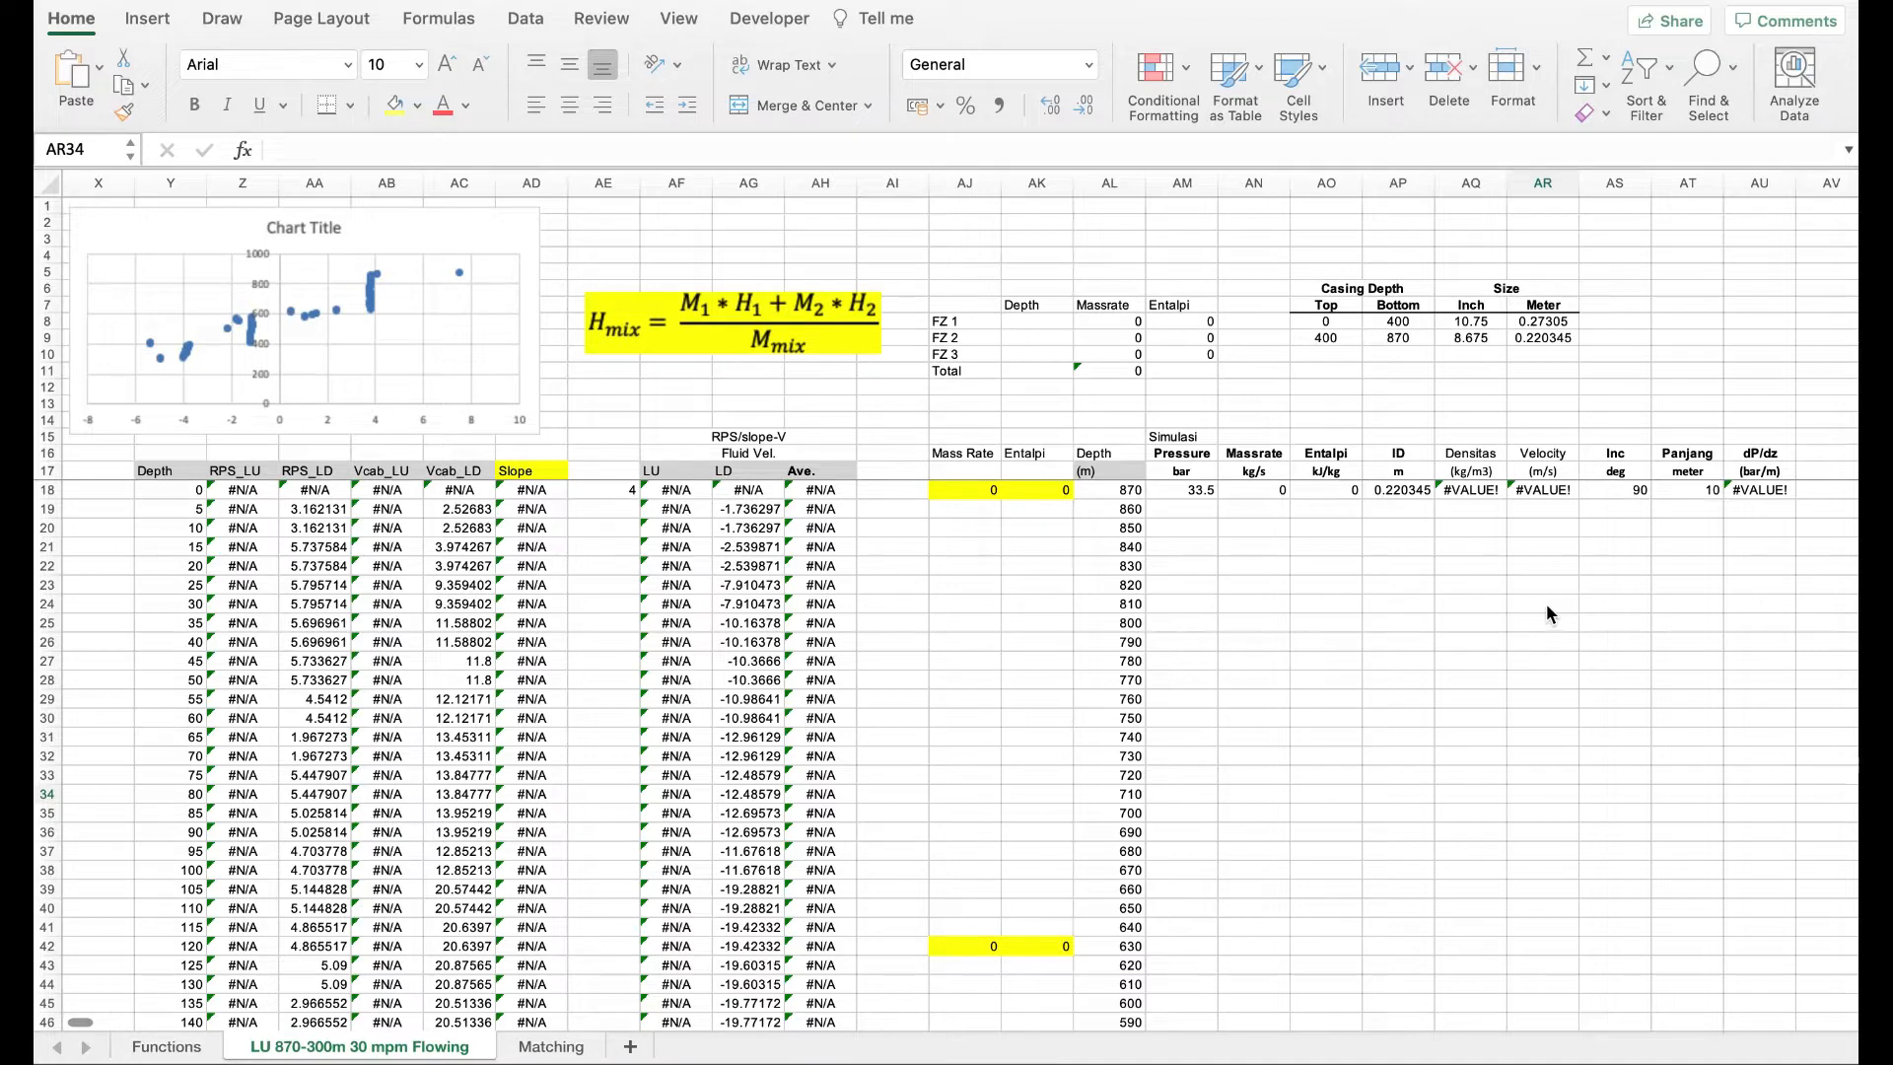
- Examine the LD fluid velocity formulas and read the log's velocity columns down the depth rows
click(757, 624)
click(761, 563)
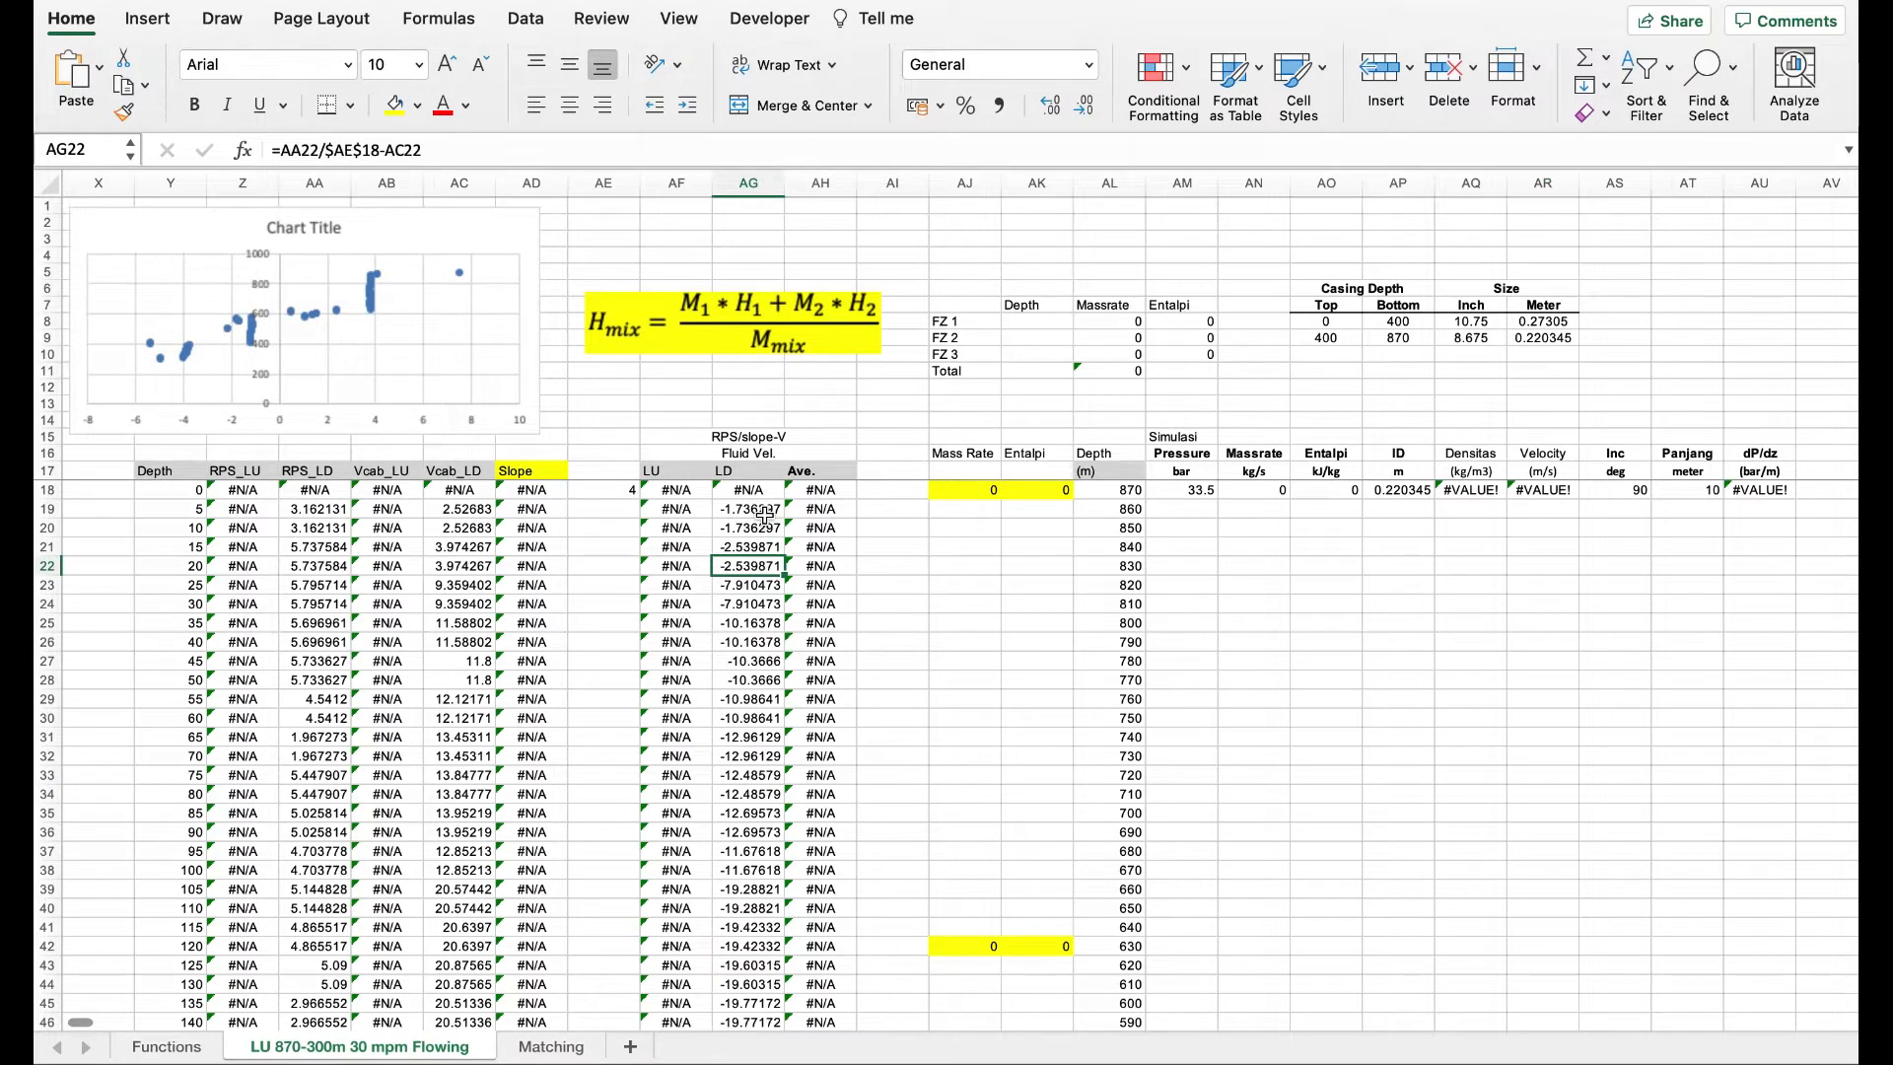
click(768, 510)
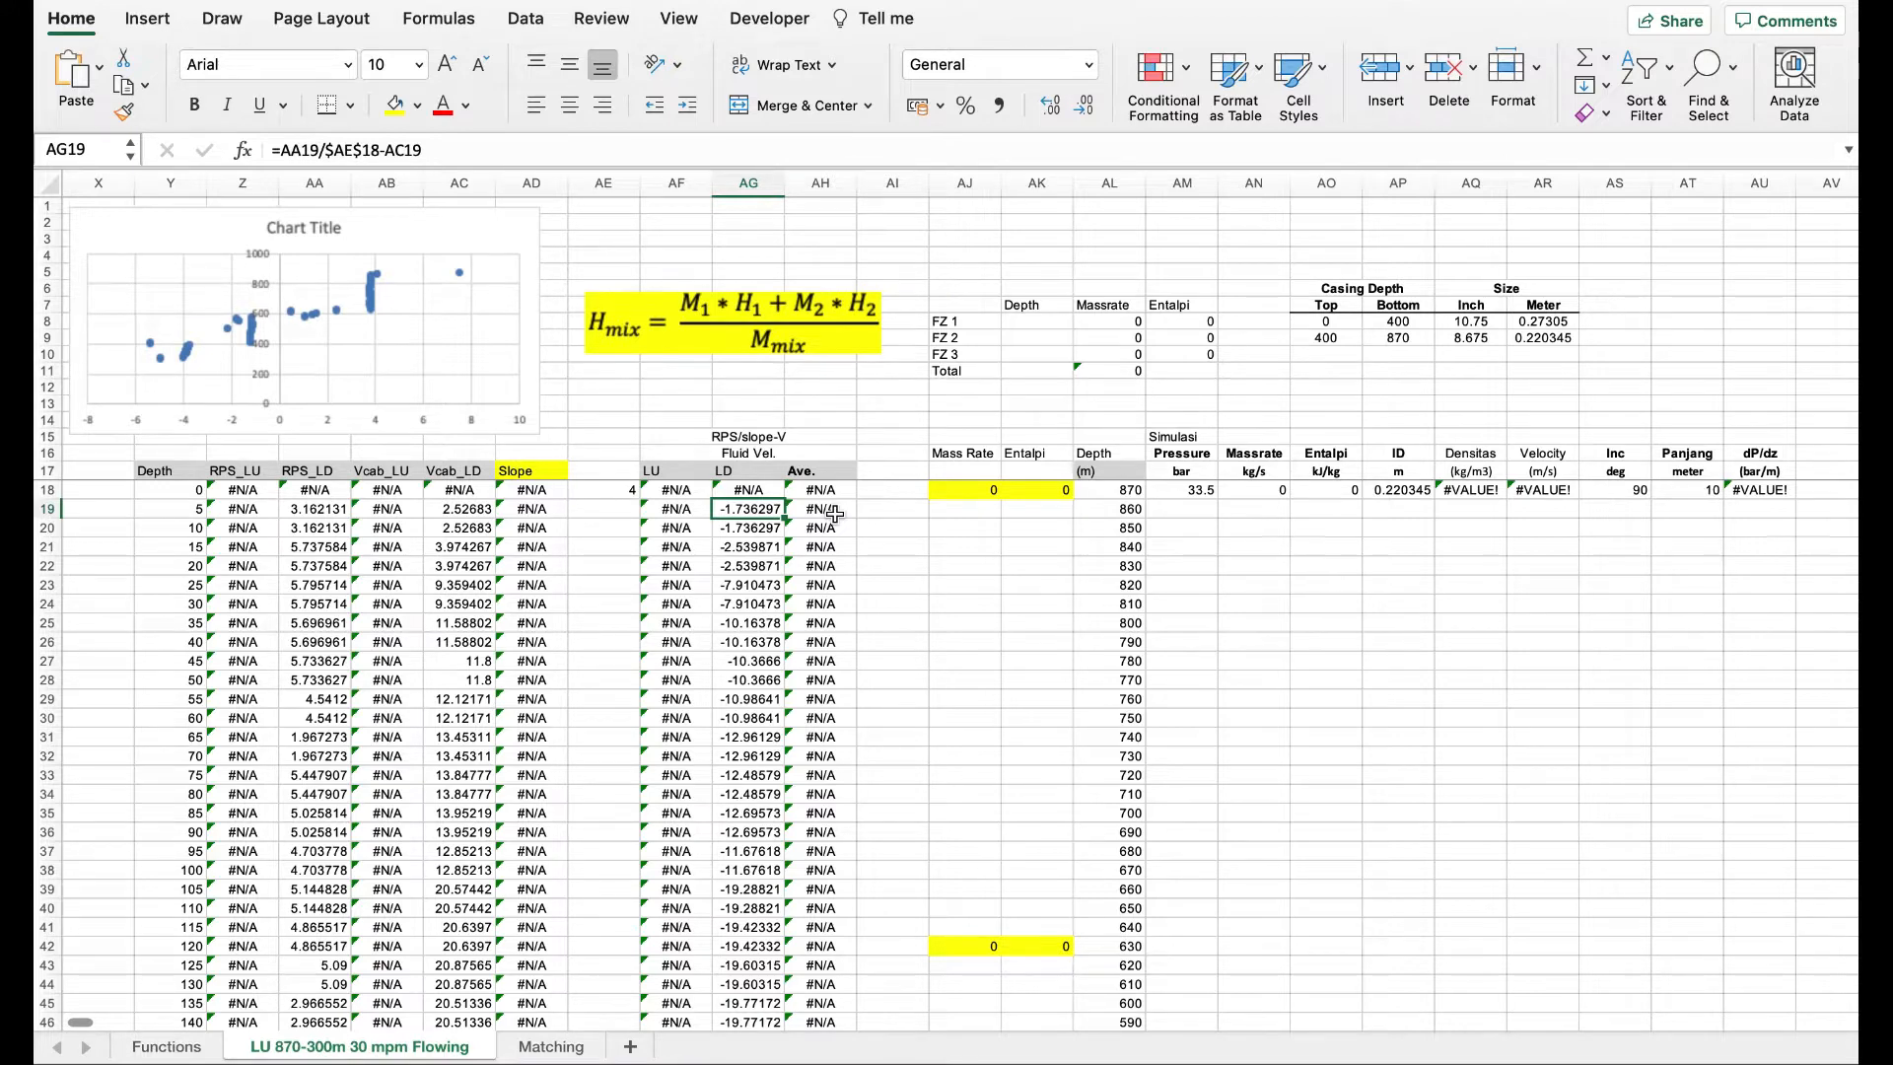
scroll(834, 512, down, 5)
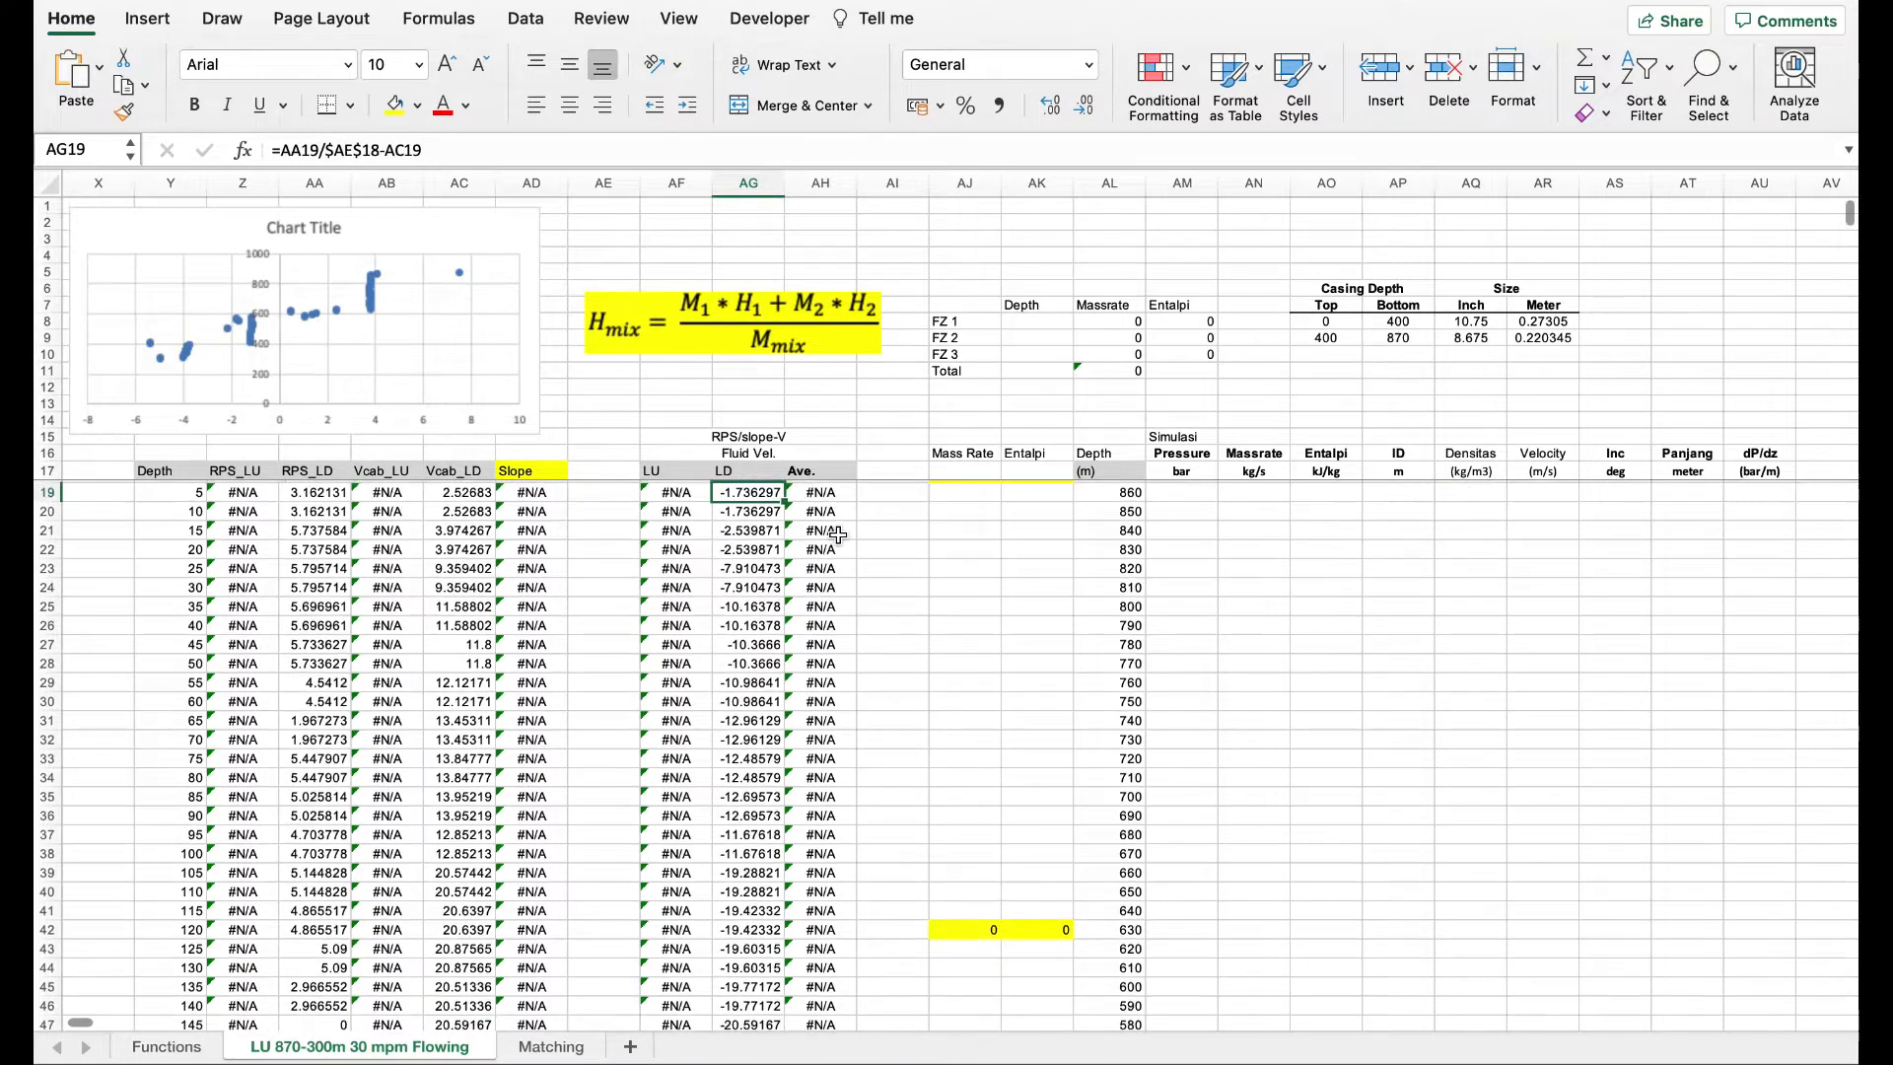
scroll(838, 534, down, 6)
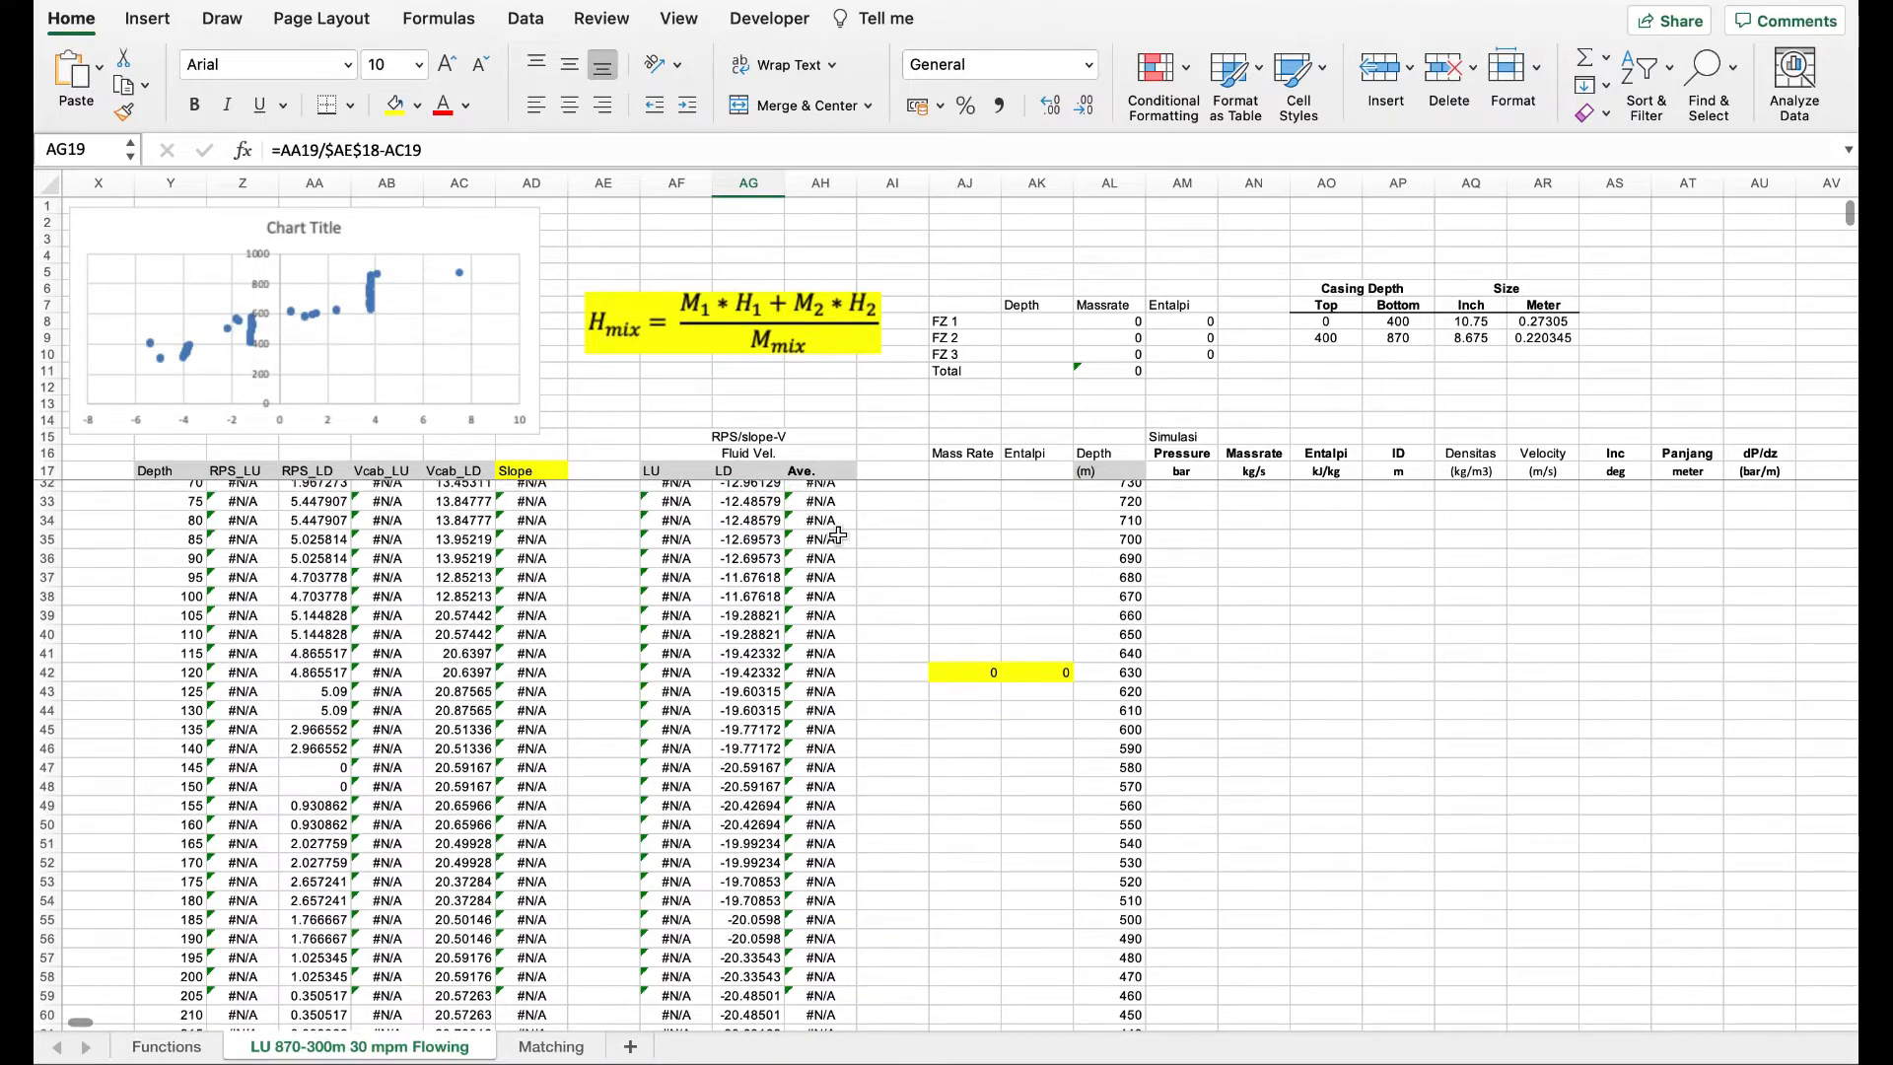
scroll(834, 535, down, 6)
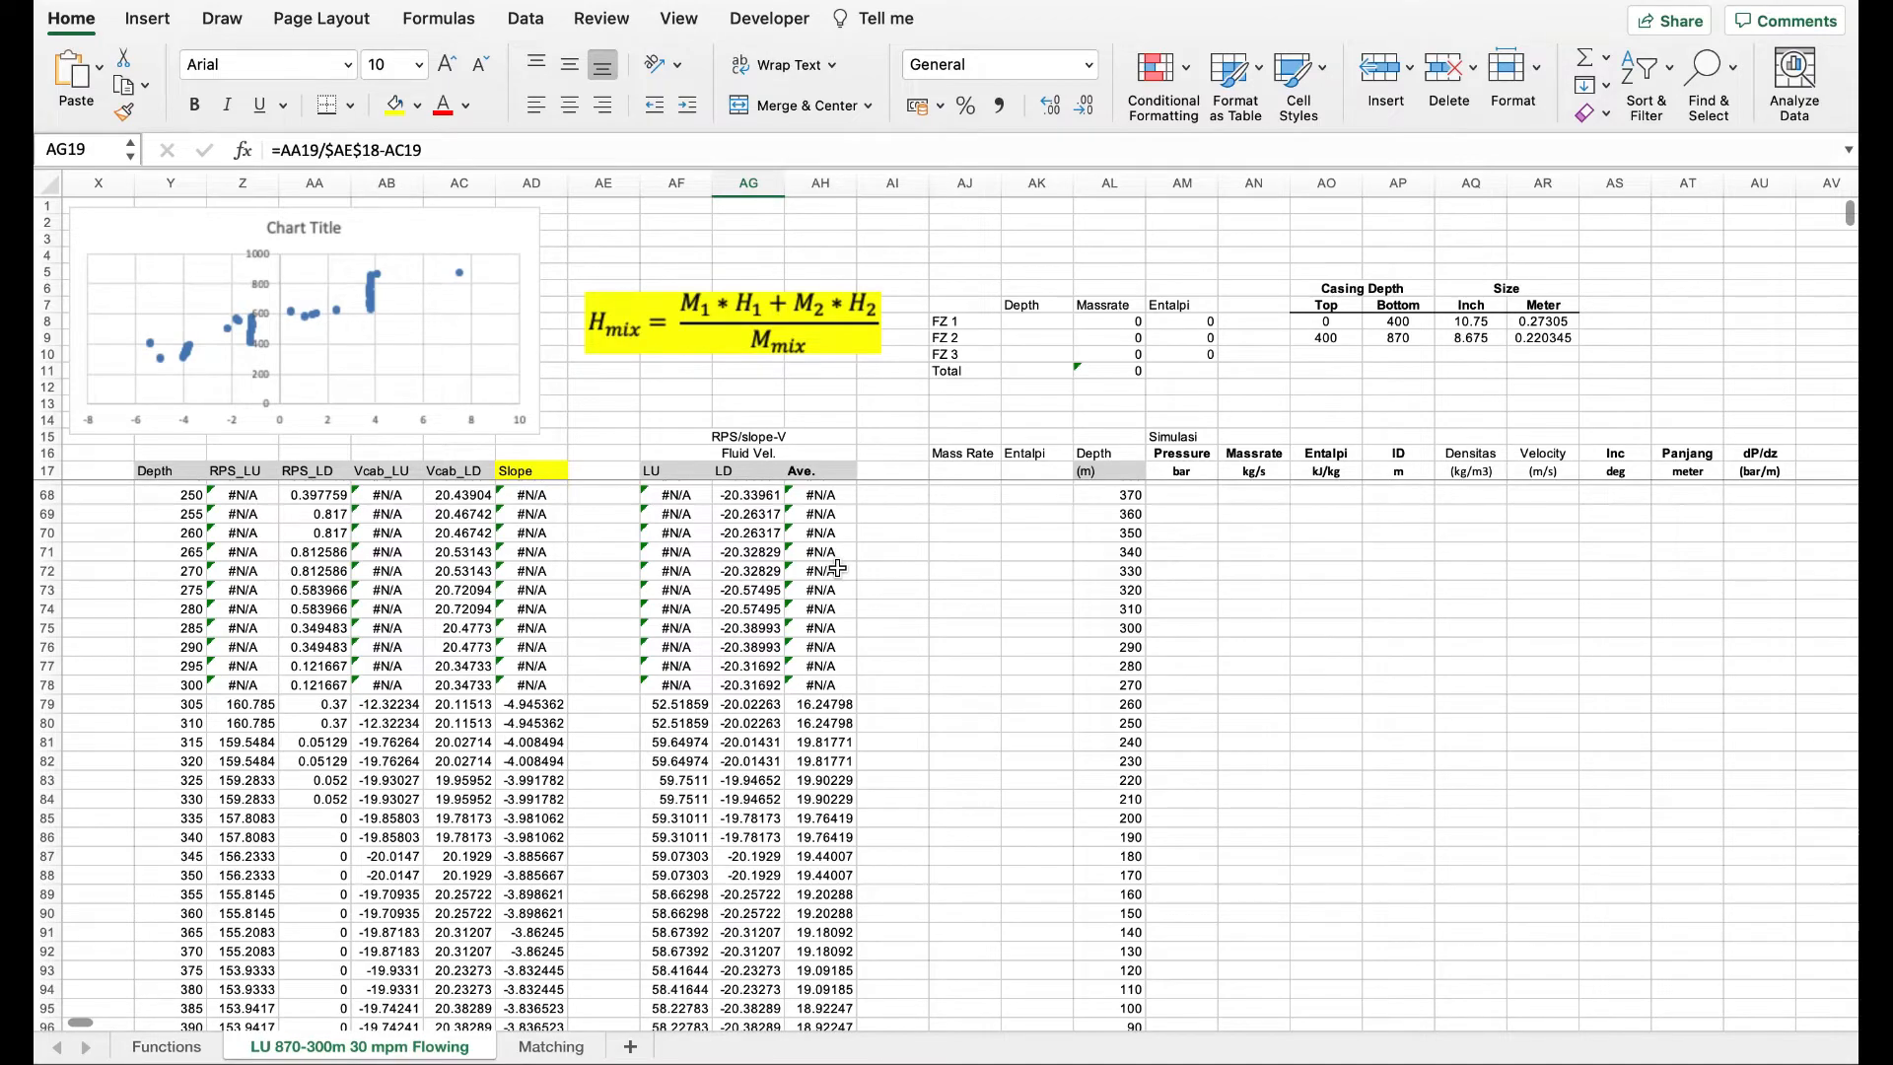
scroll(836, 569, down, 2)
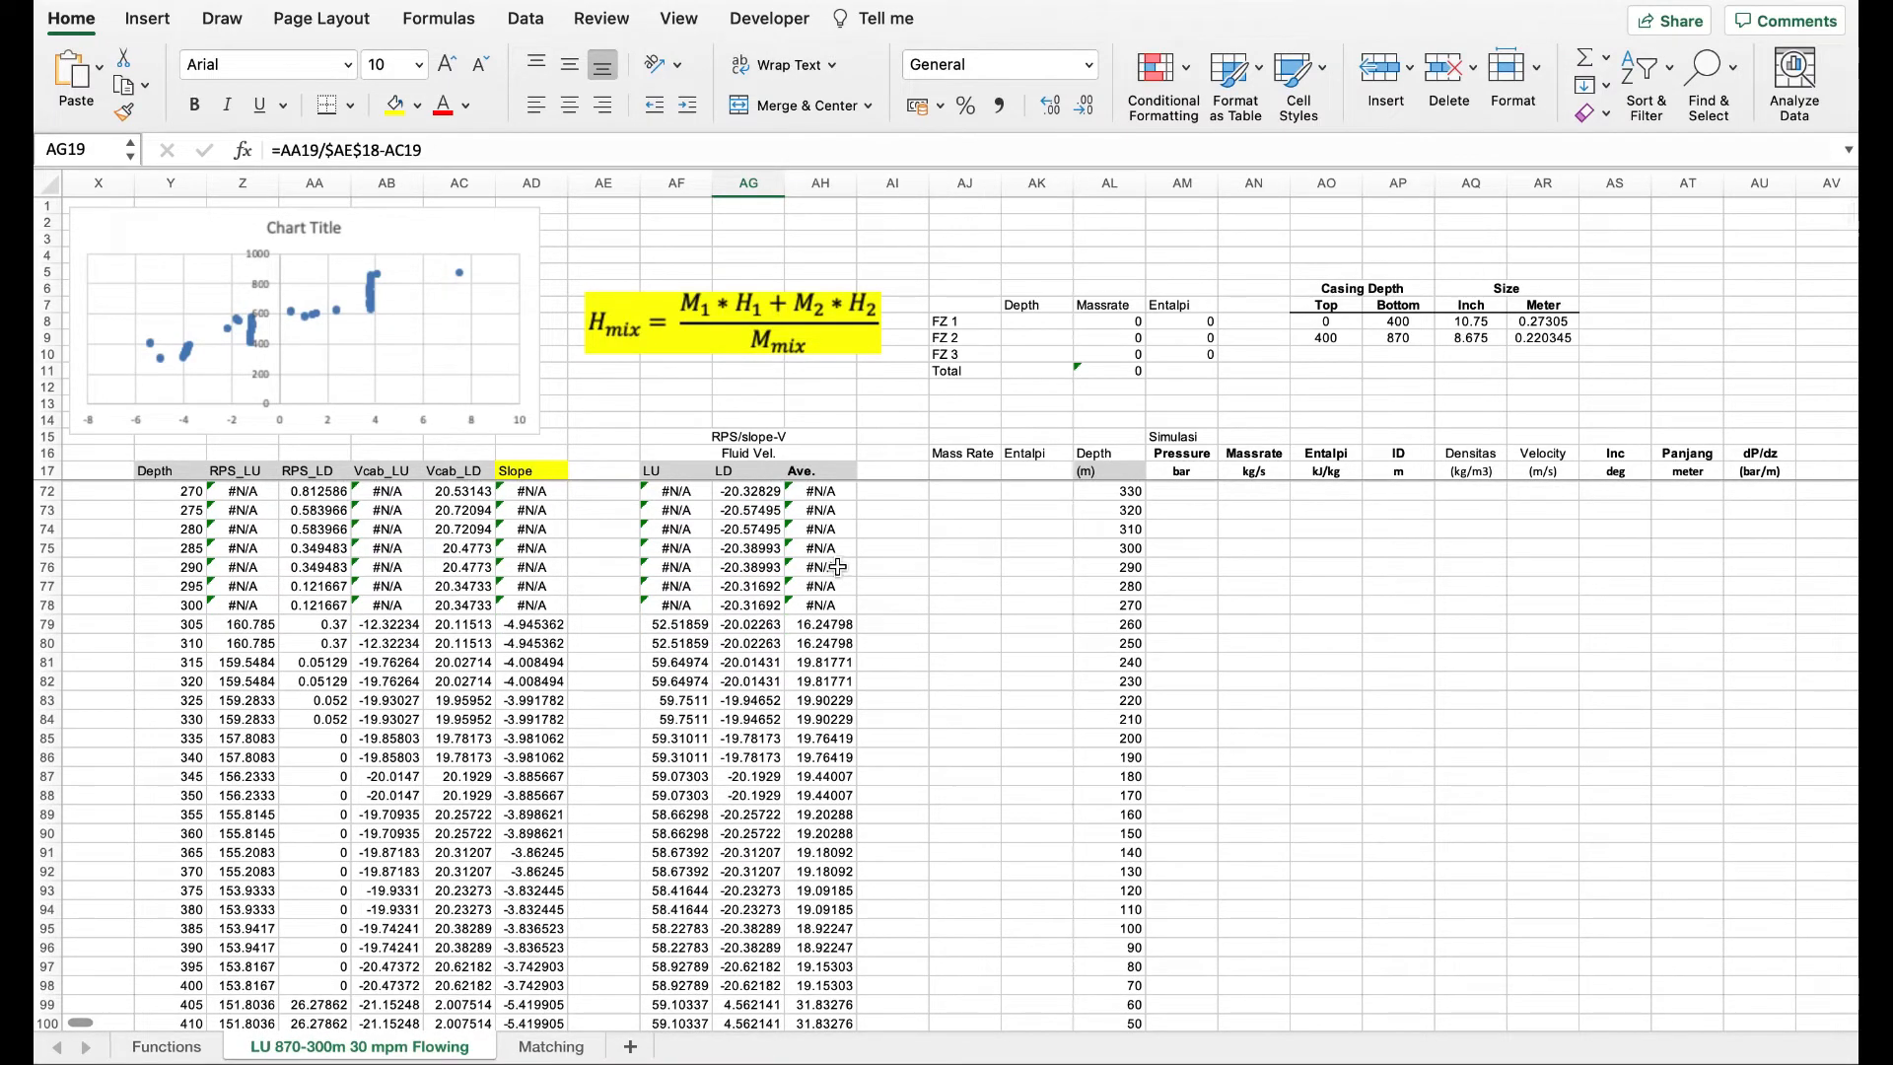
scroll(836, 567, down, 2)
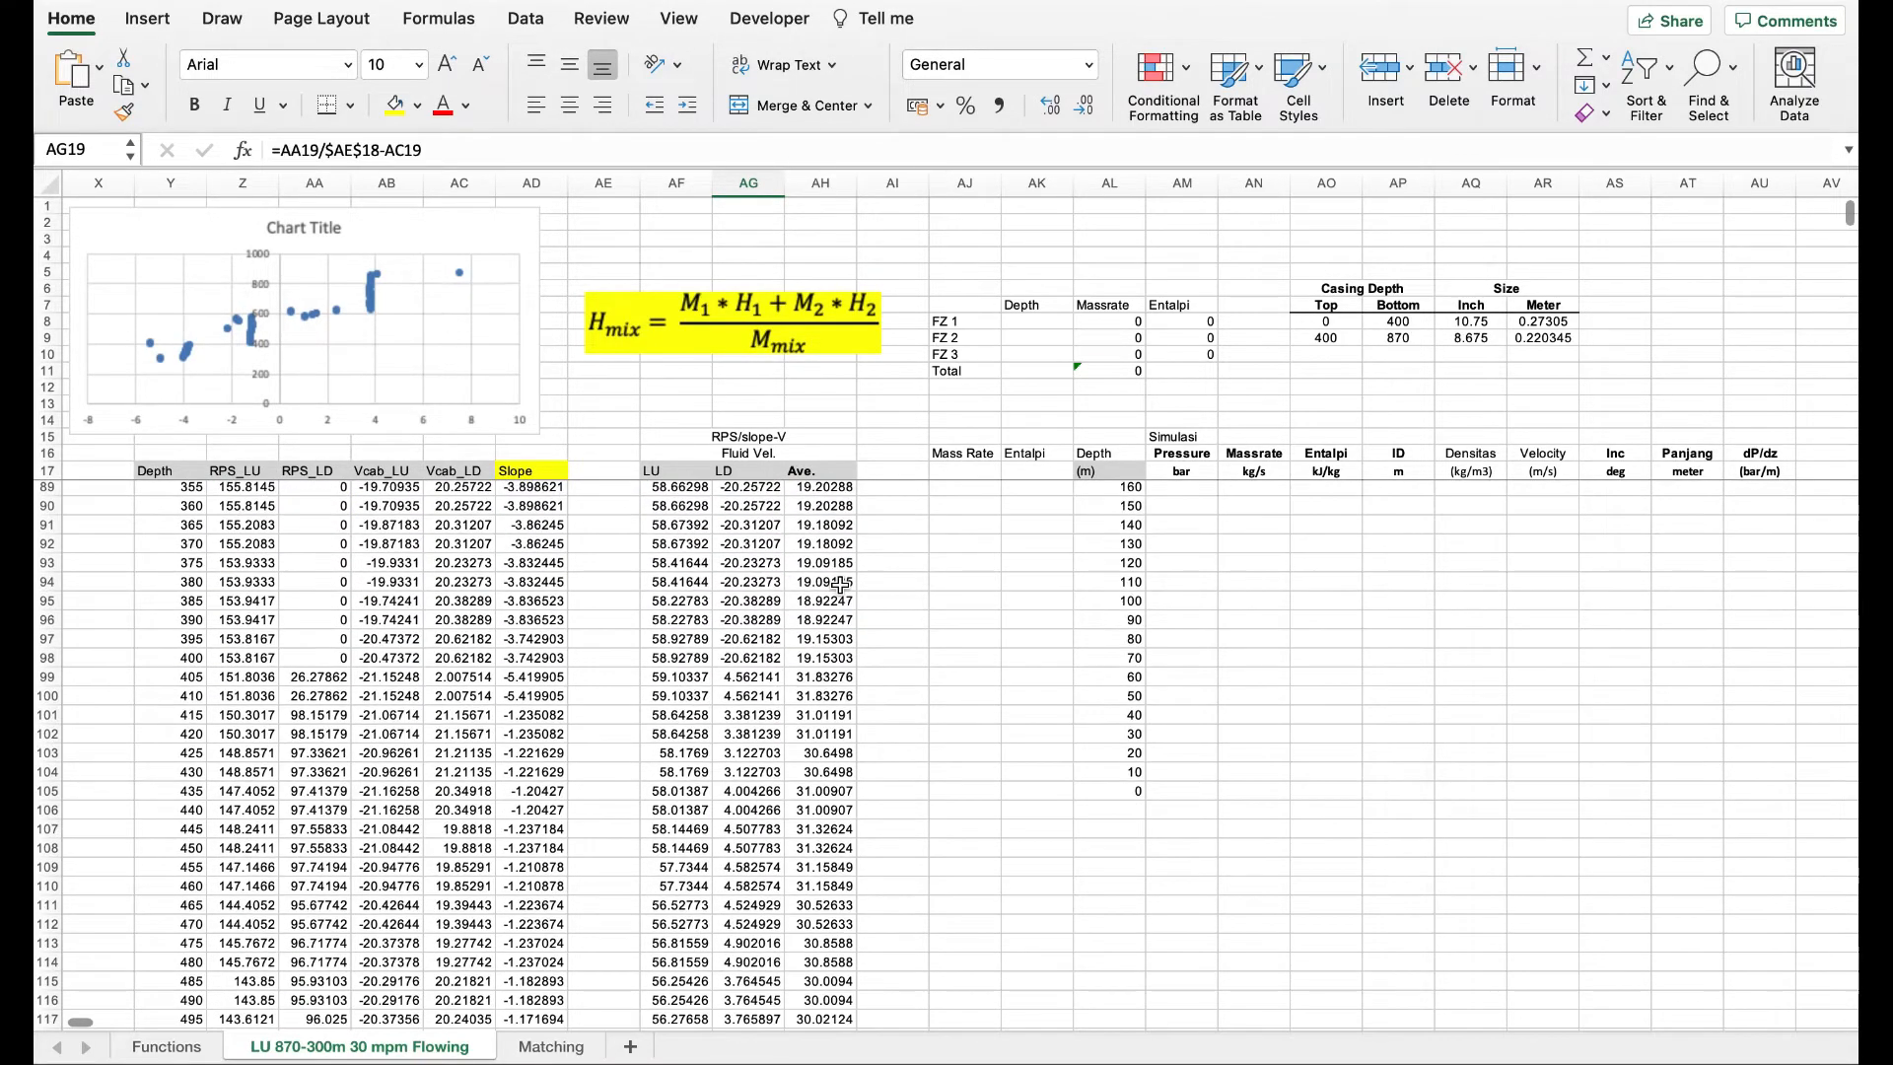
scroll(840, 584, up, 20)
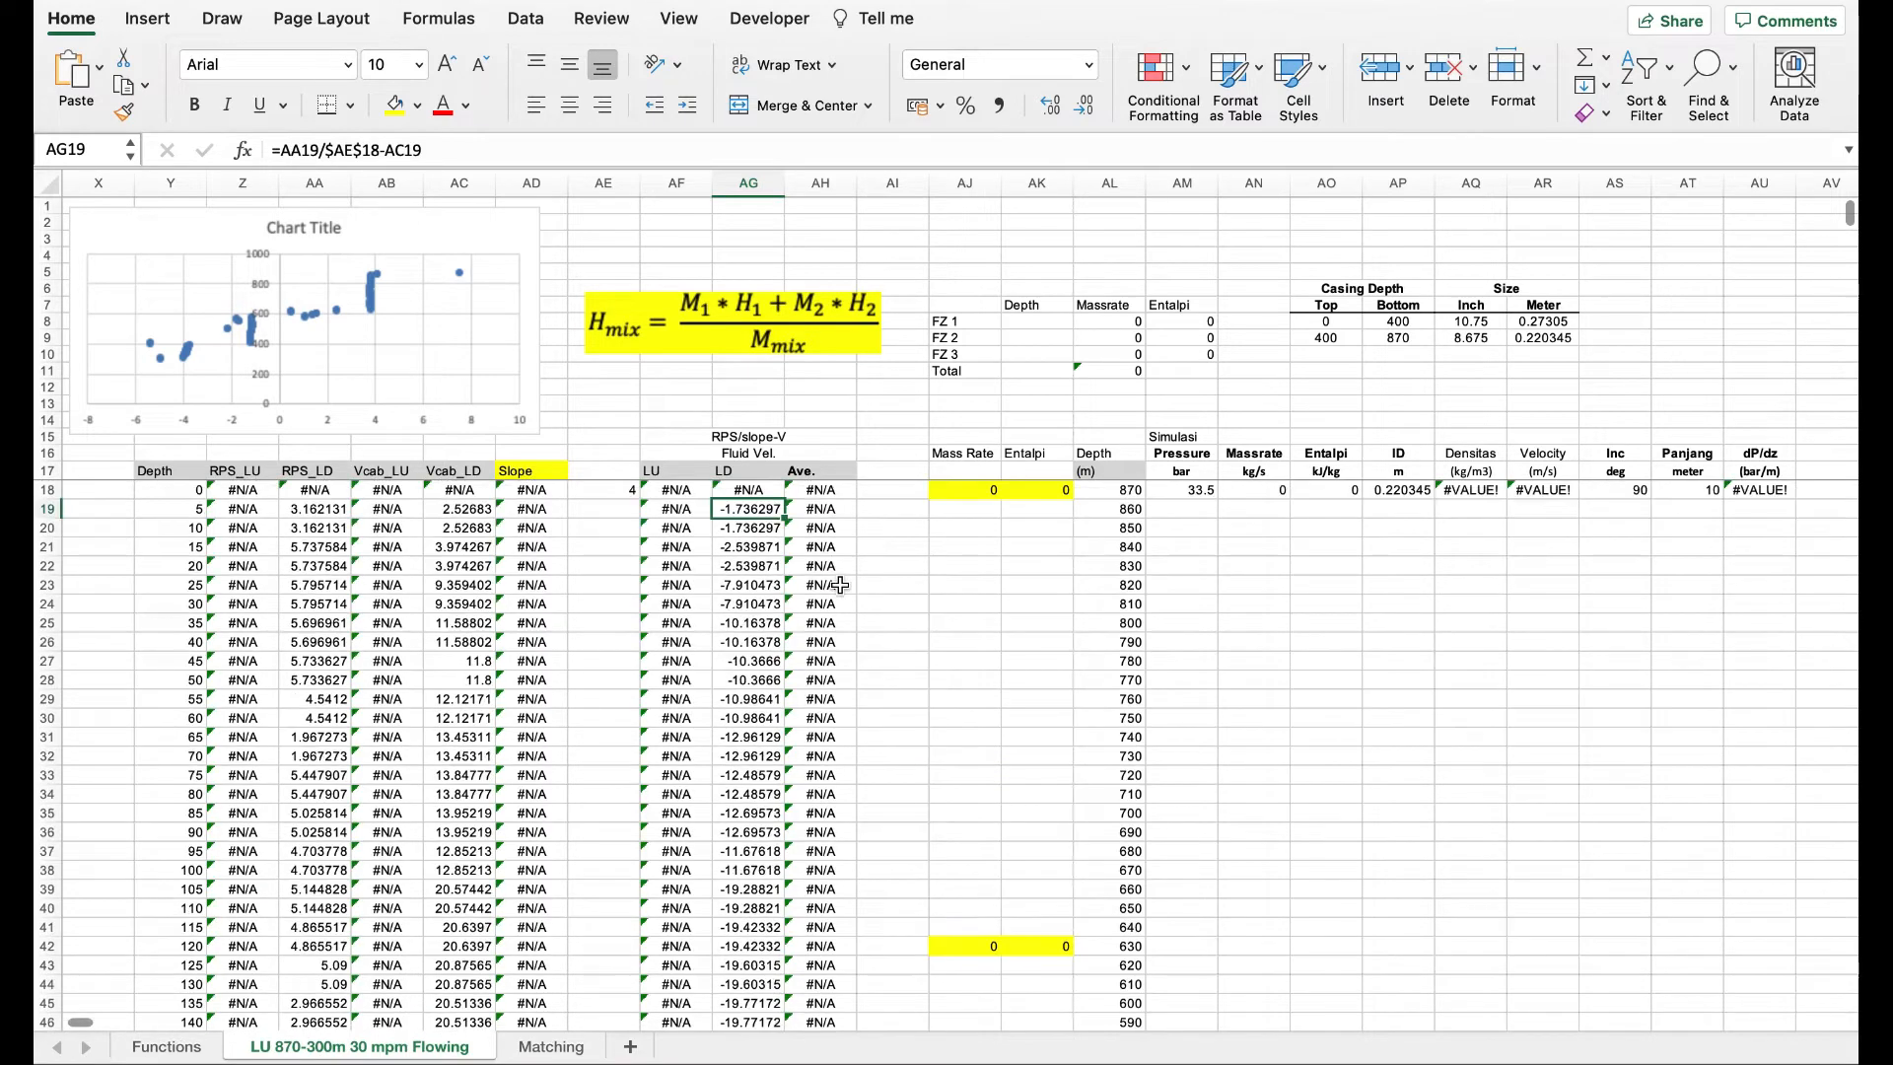
- Review the RPS/slope-V heading and the averaged fluid velocity column down through the depth rows
click(825, 471)
click(735, 440)
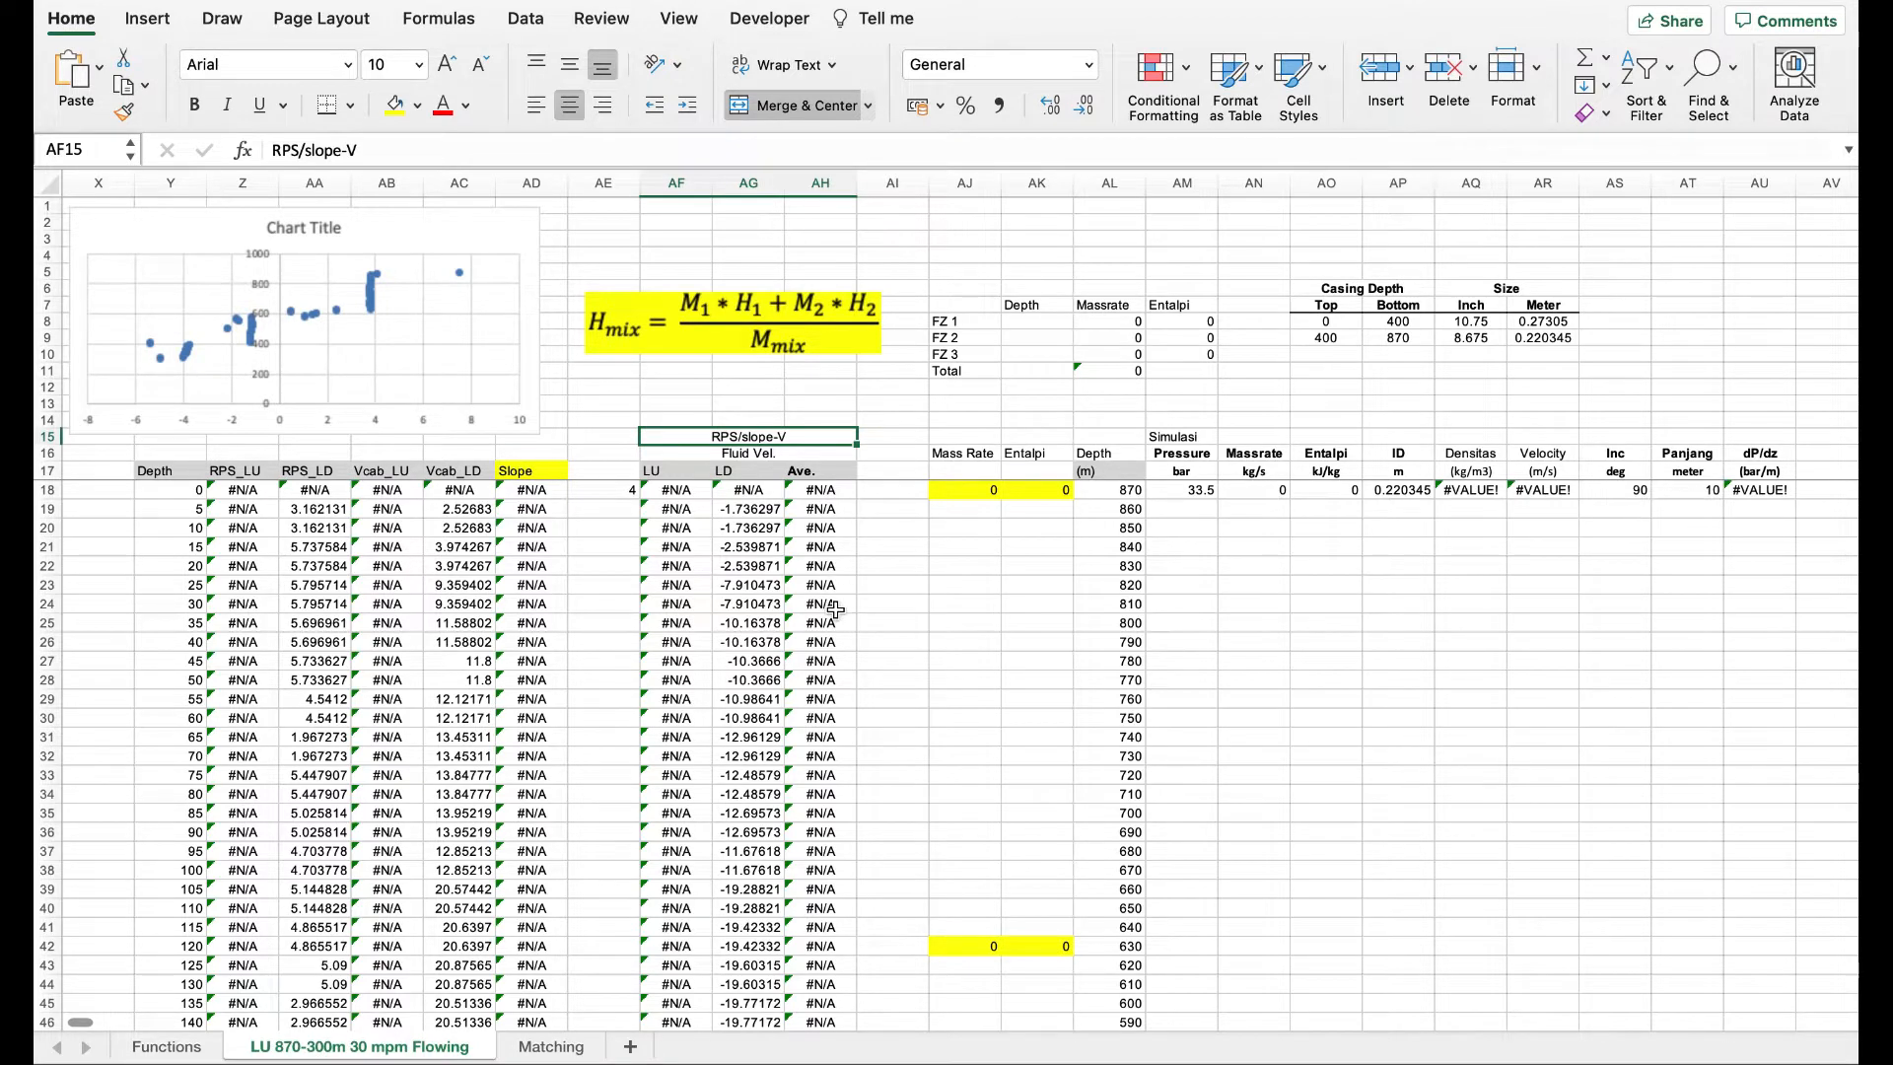
scroll(835, 609, down, 3)
scroll(833, 601, down, 3)
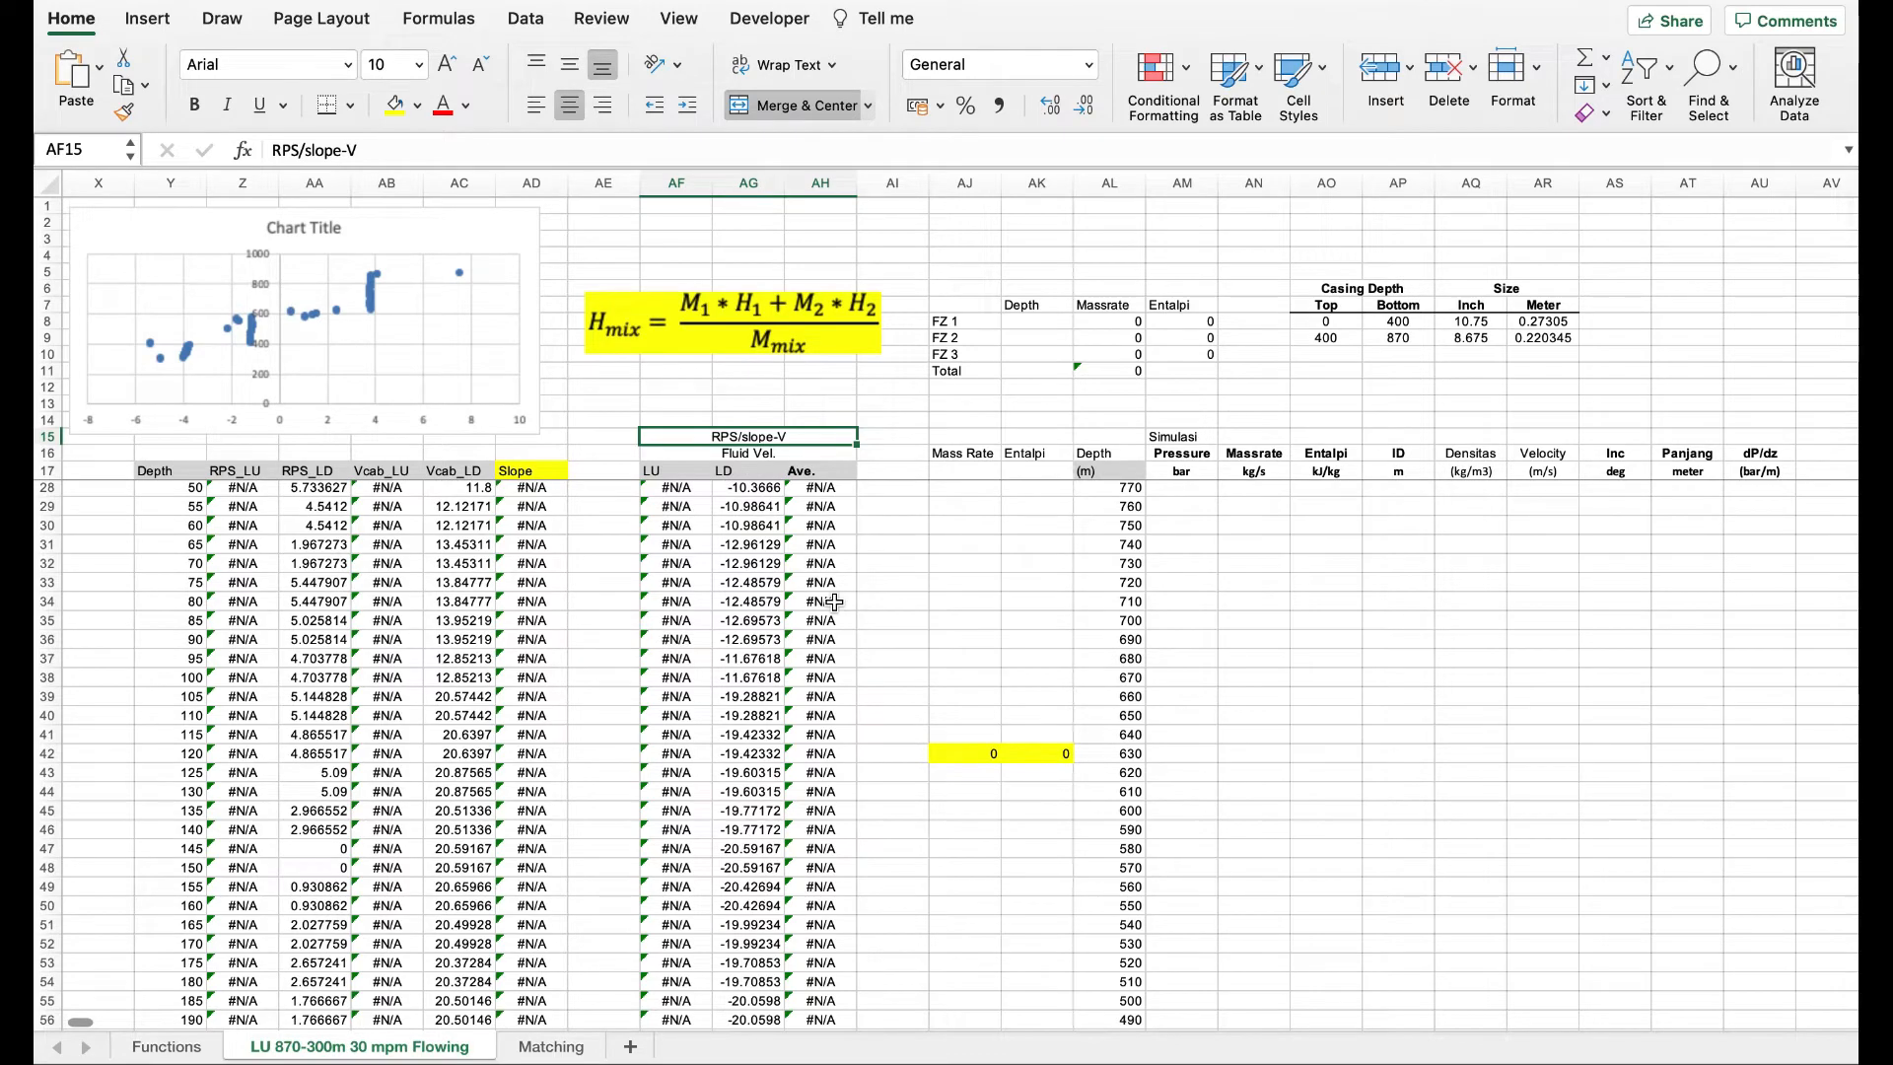
scroll(835, 602, down, 15)
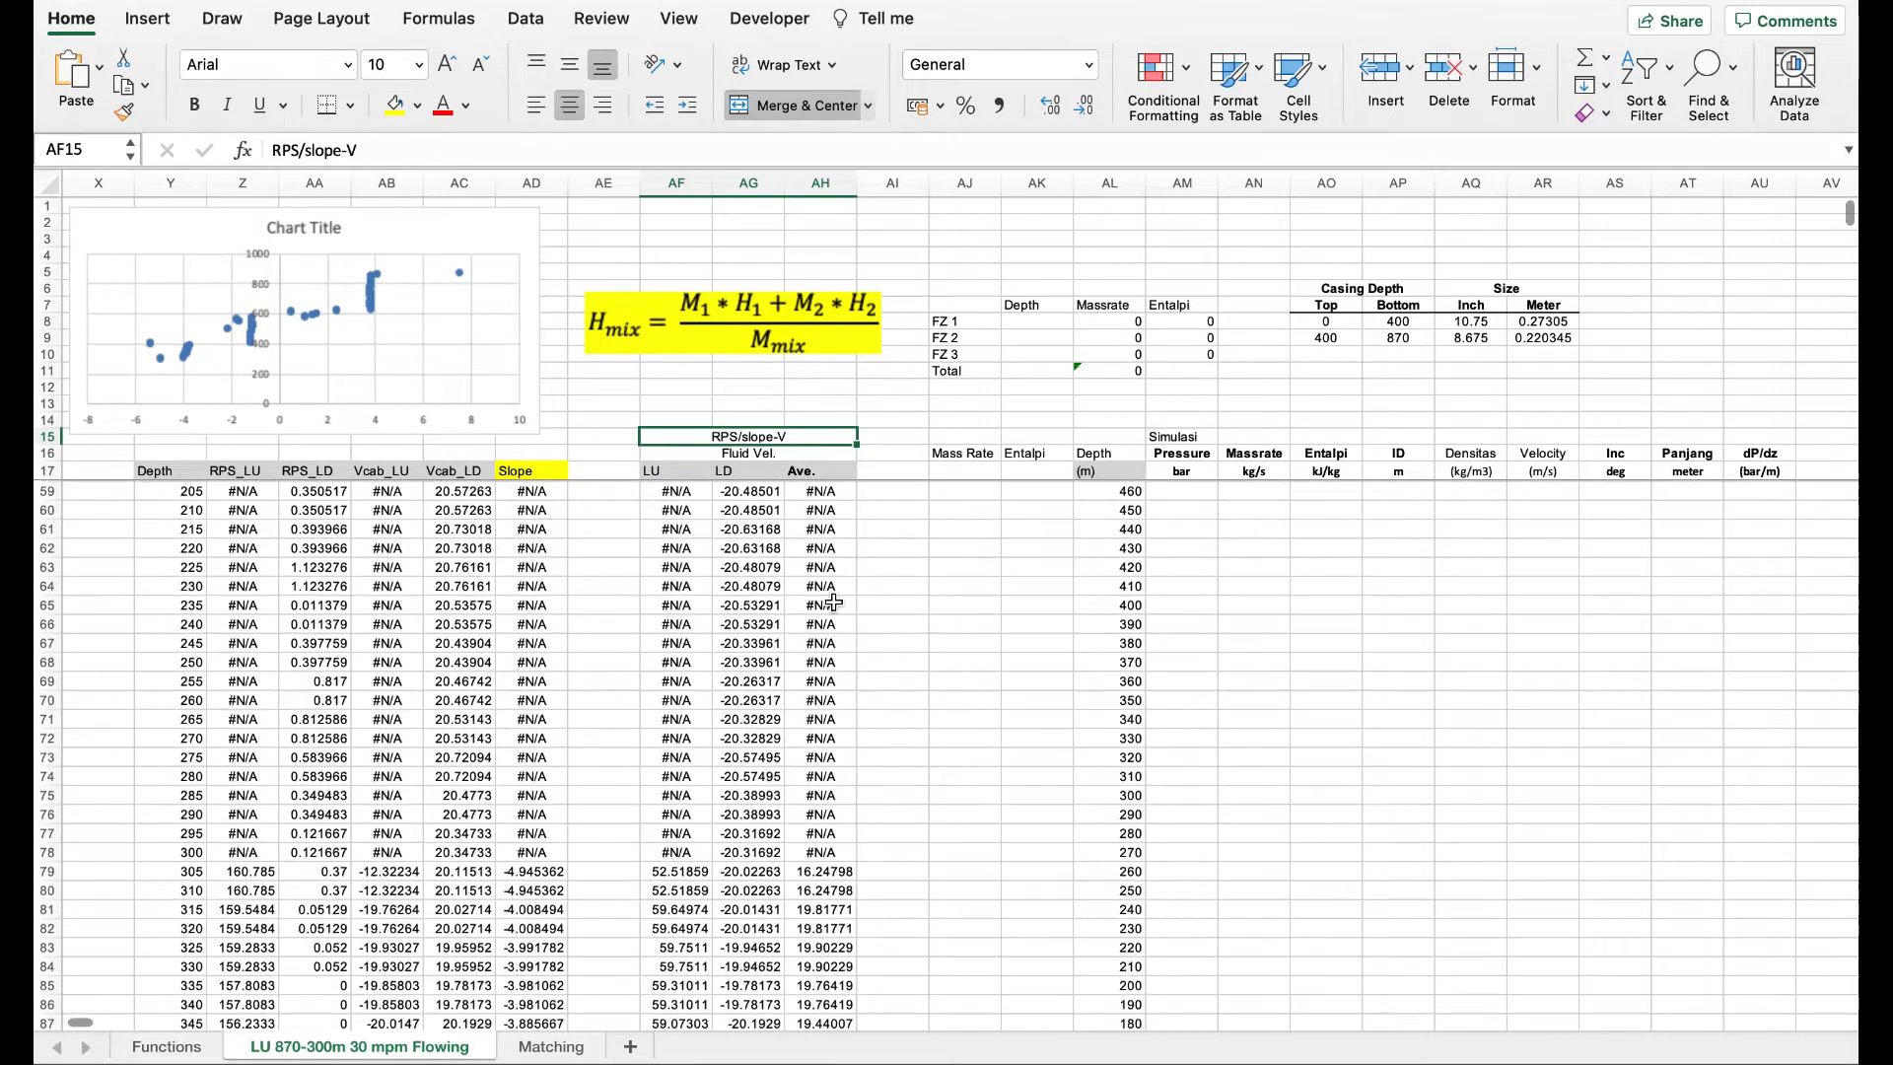
scroll(834, 601, down, 8)
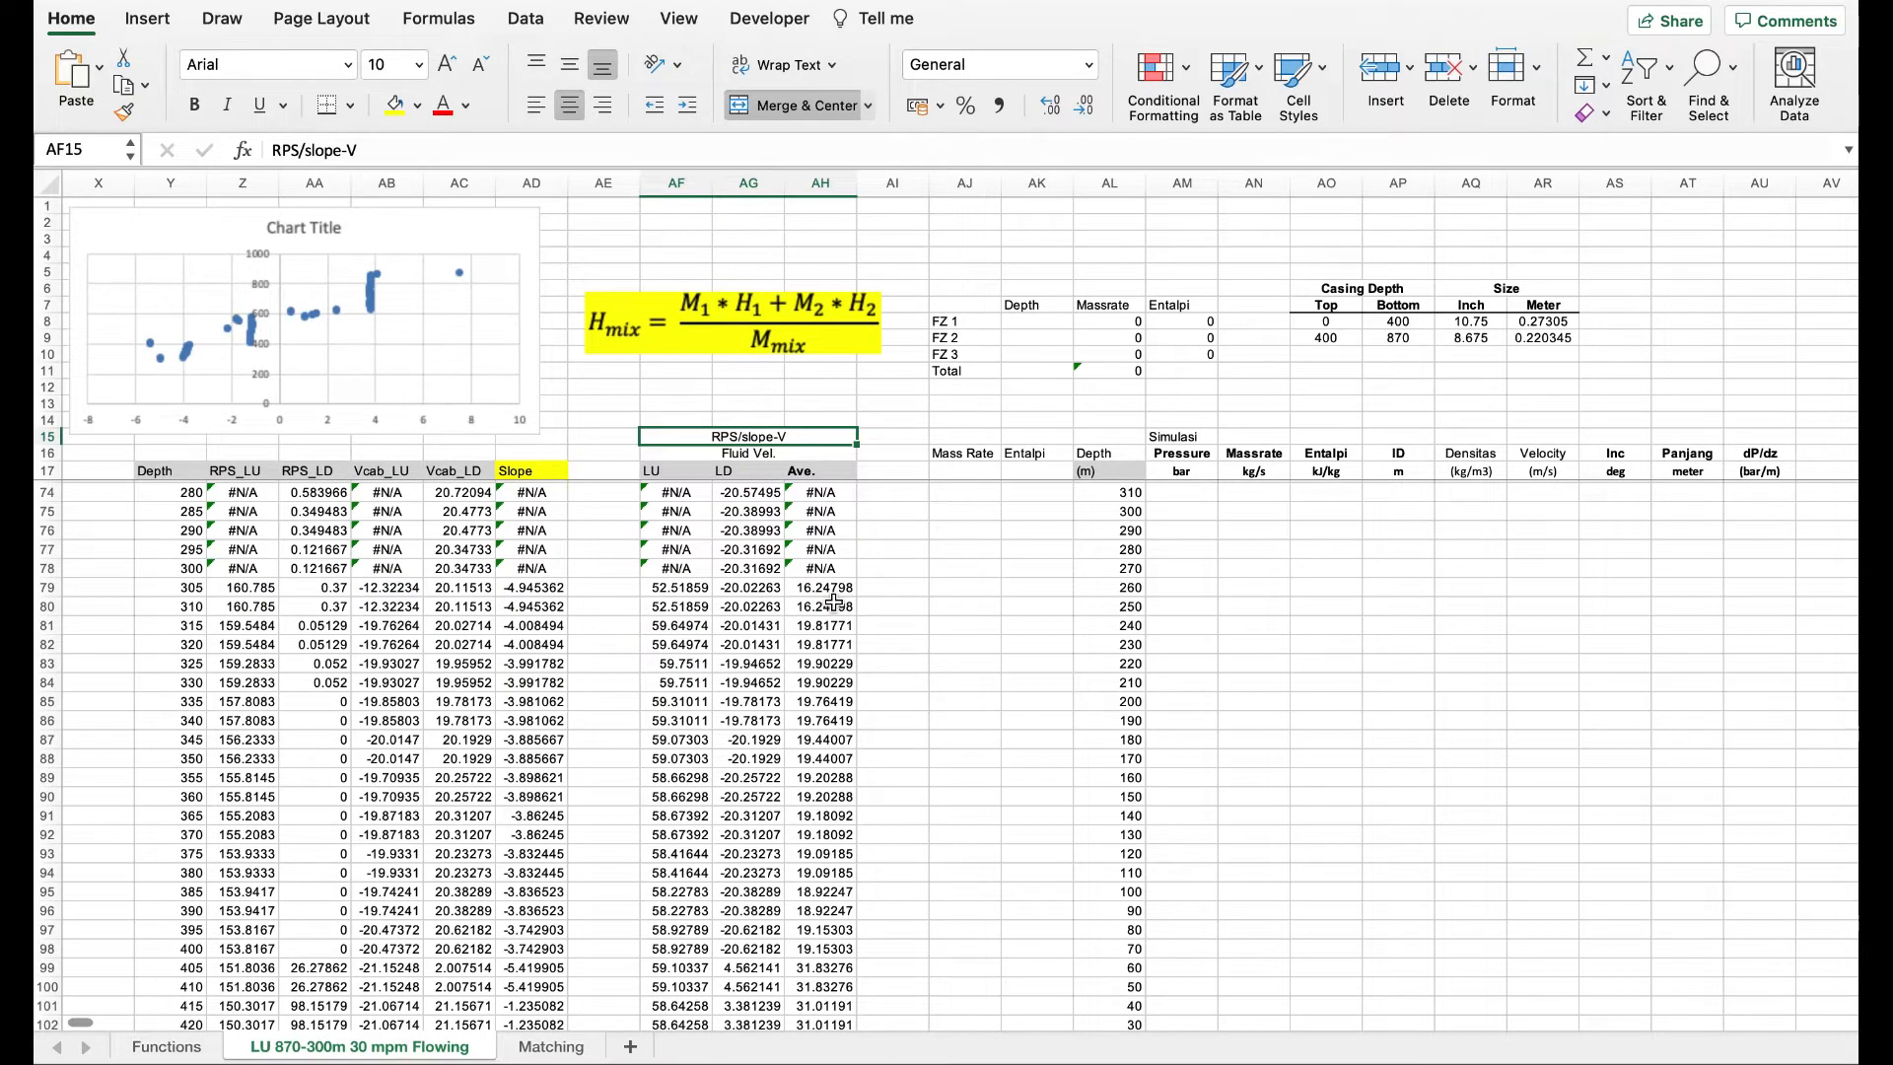
scroll(835, 601, up, 20)
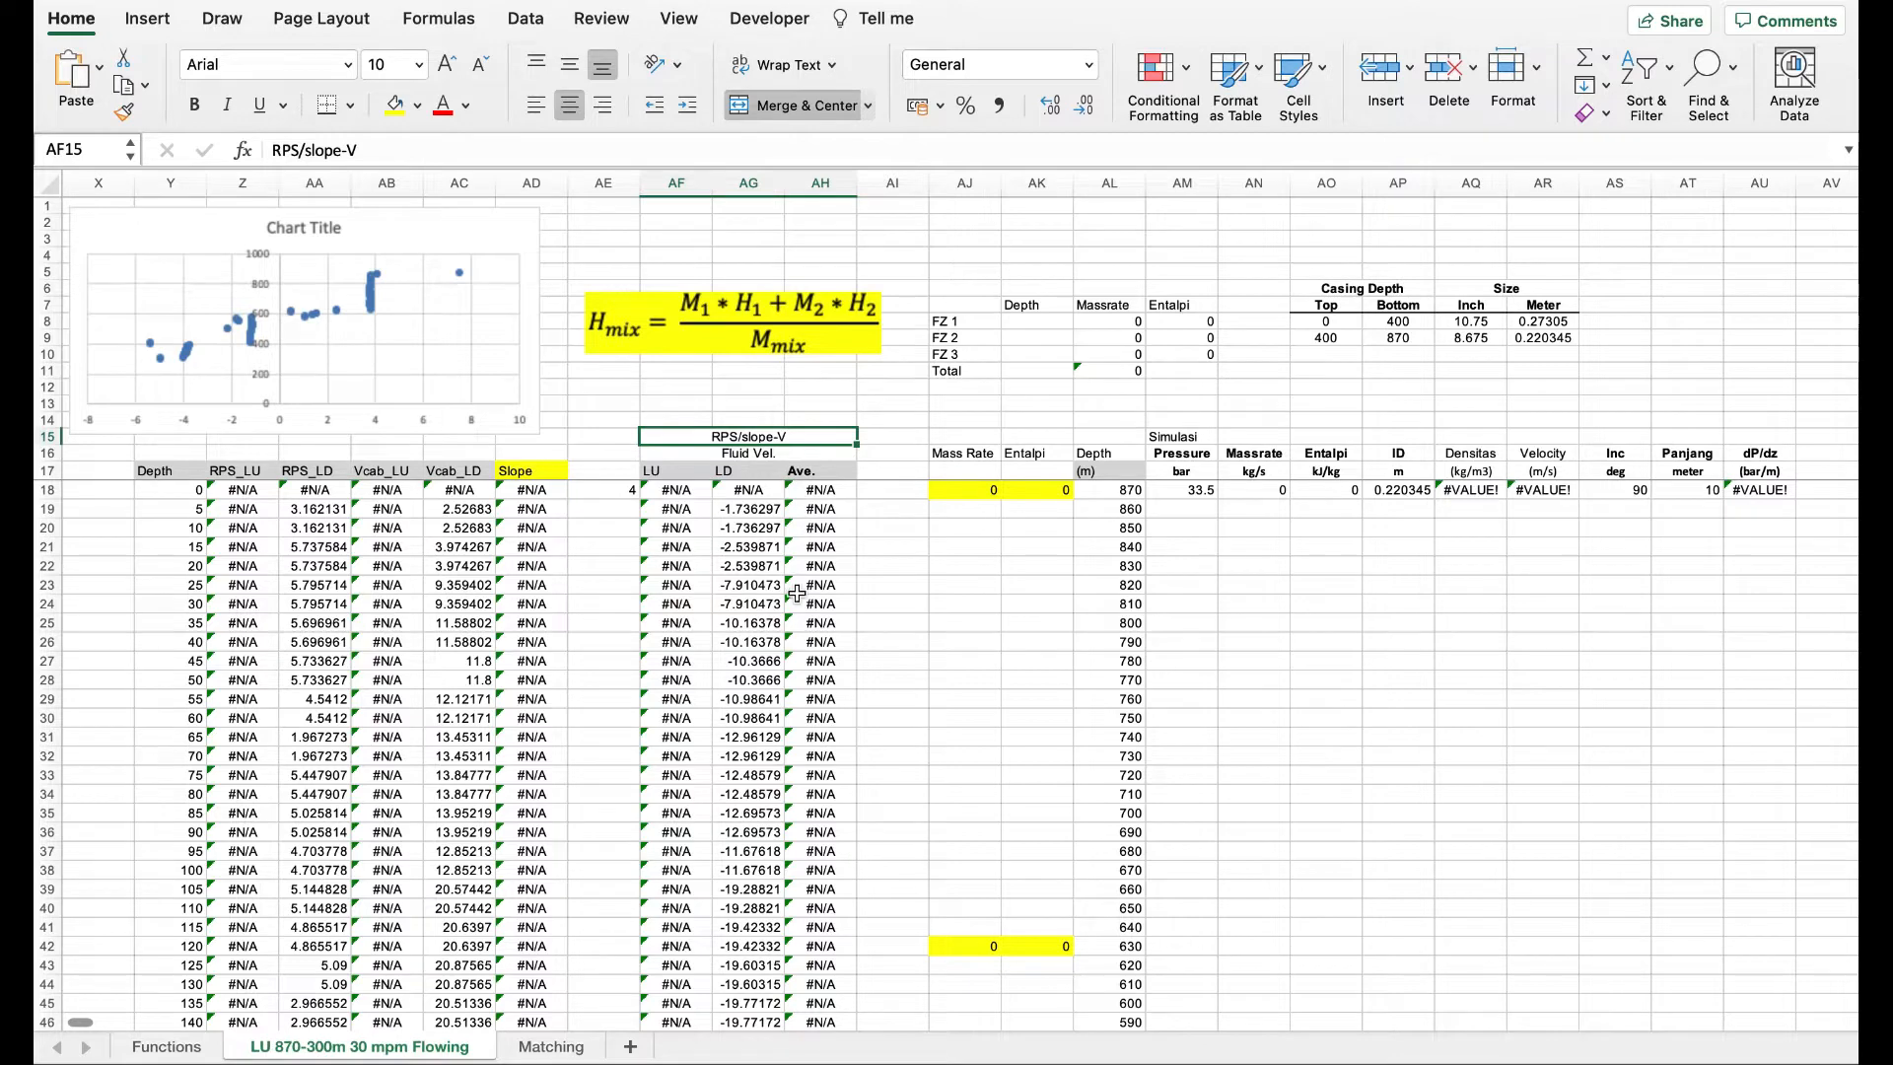
- Compare the first Depth values with the averaging formulas in the Ave. fluid velocity column
scroll(796, 592, down, 3)
scroll(796, 592, up, 3)
drag(168, 490, 168, 945)
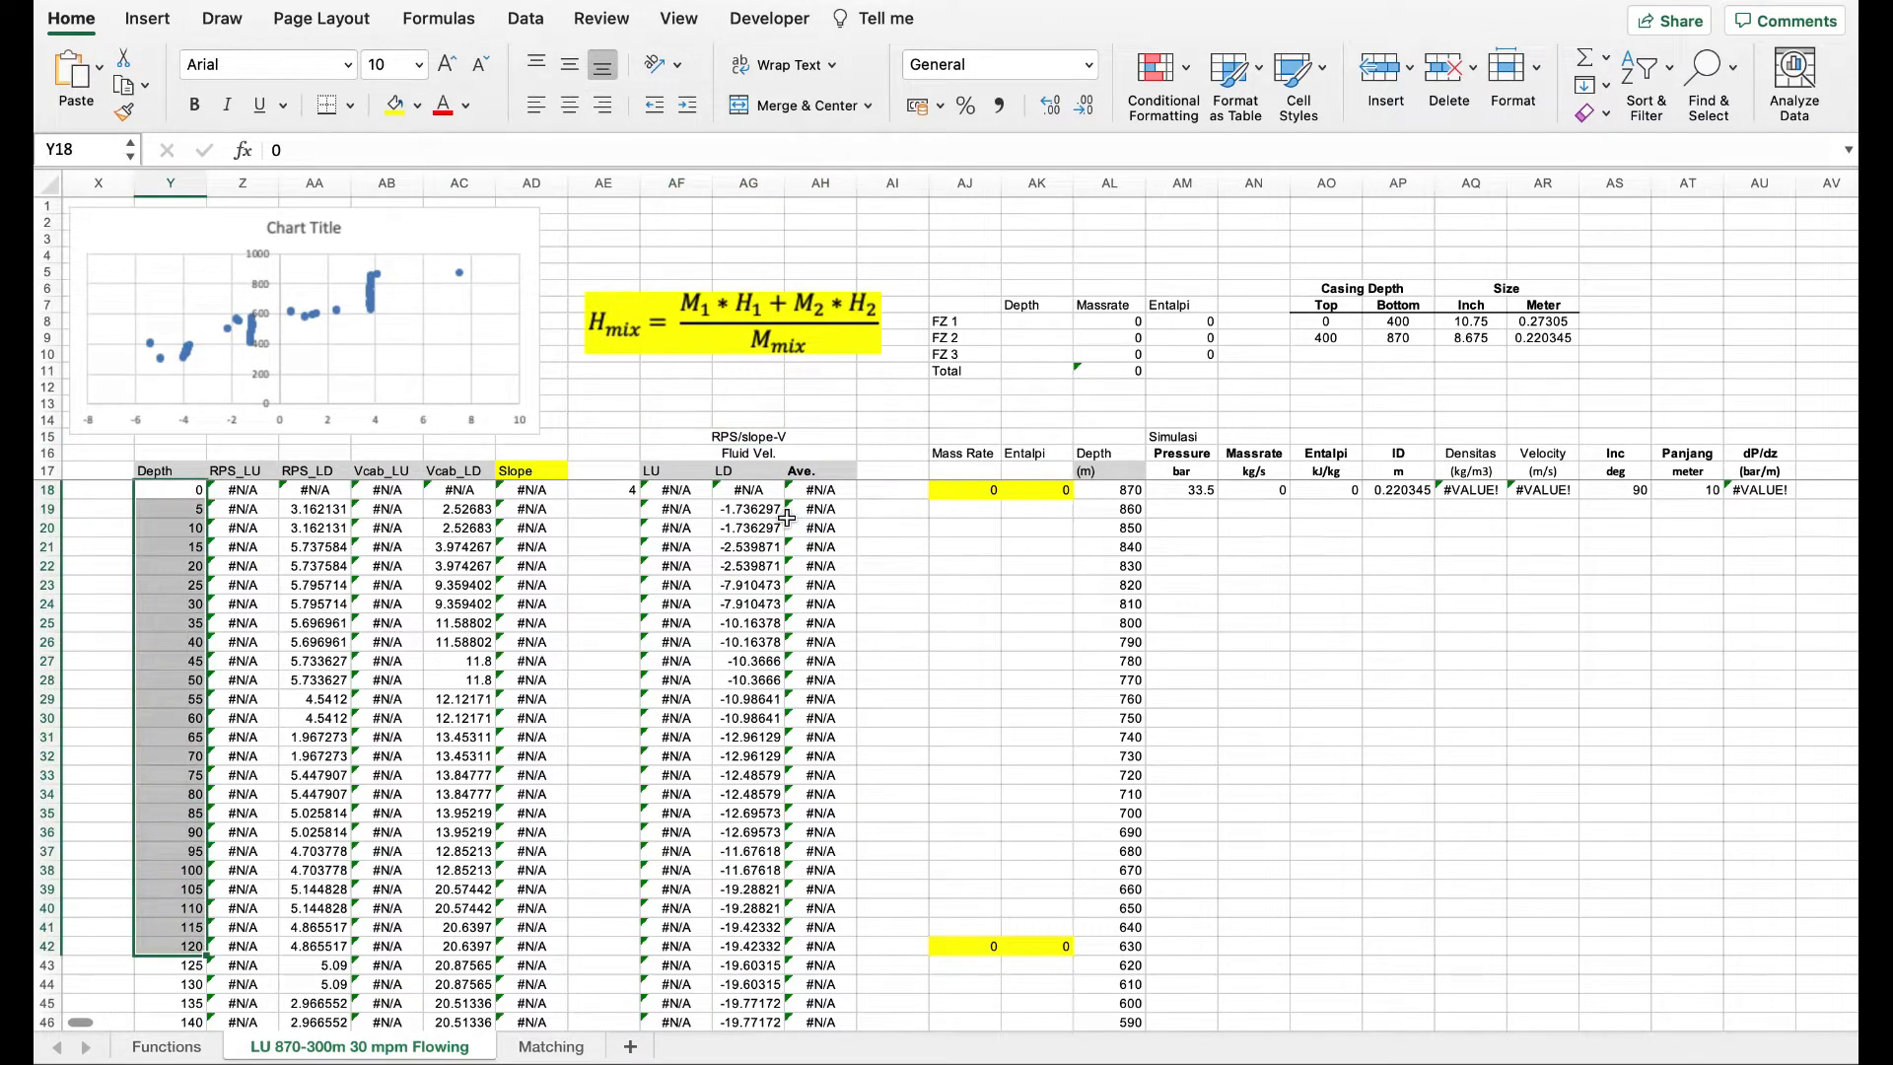
click(814, 490)
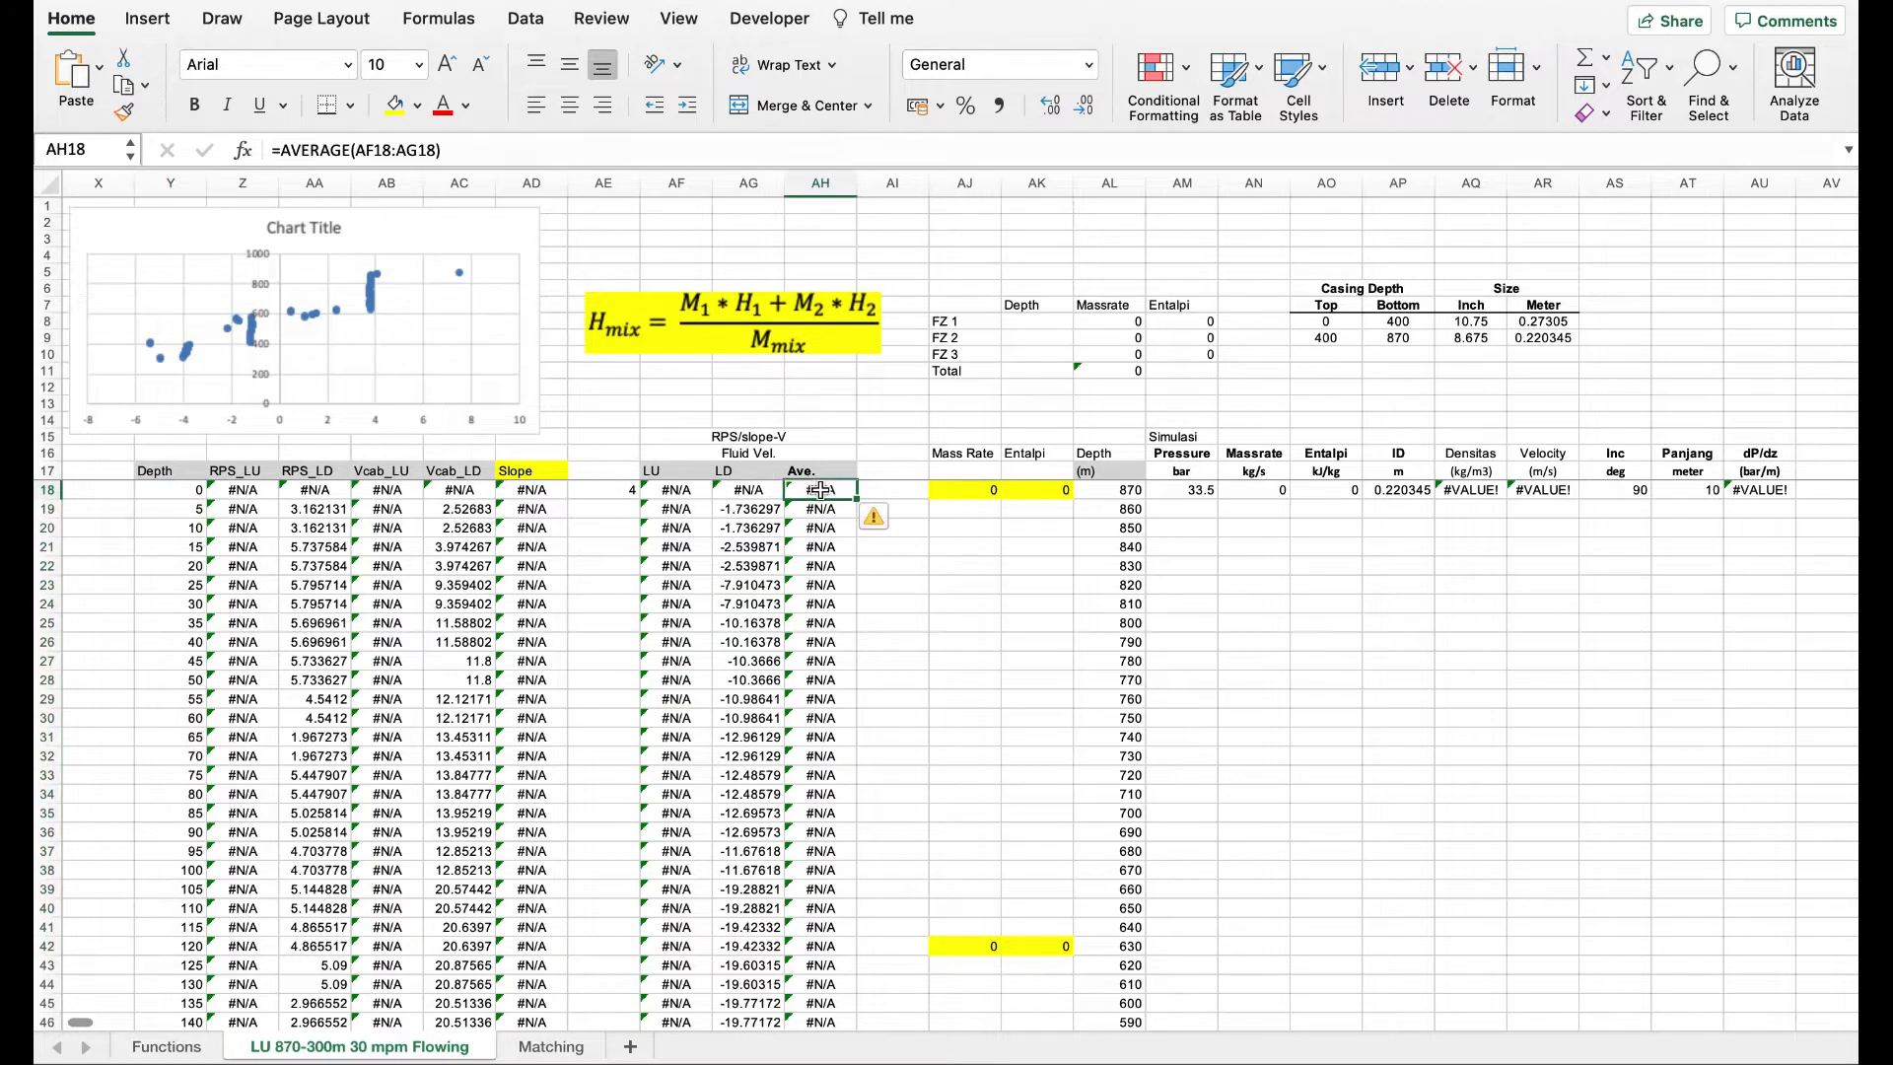
drag(822, 490, 816, 773)
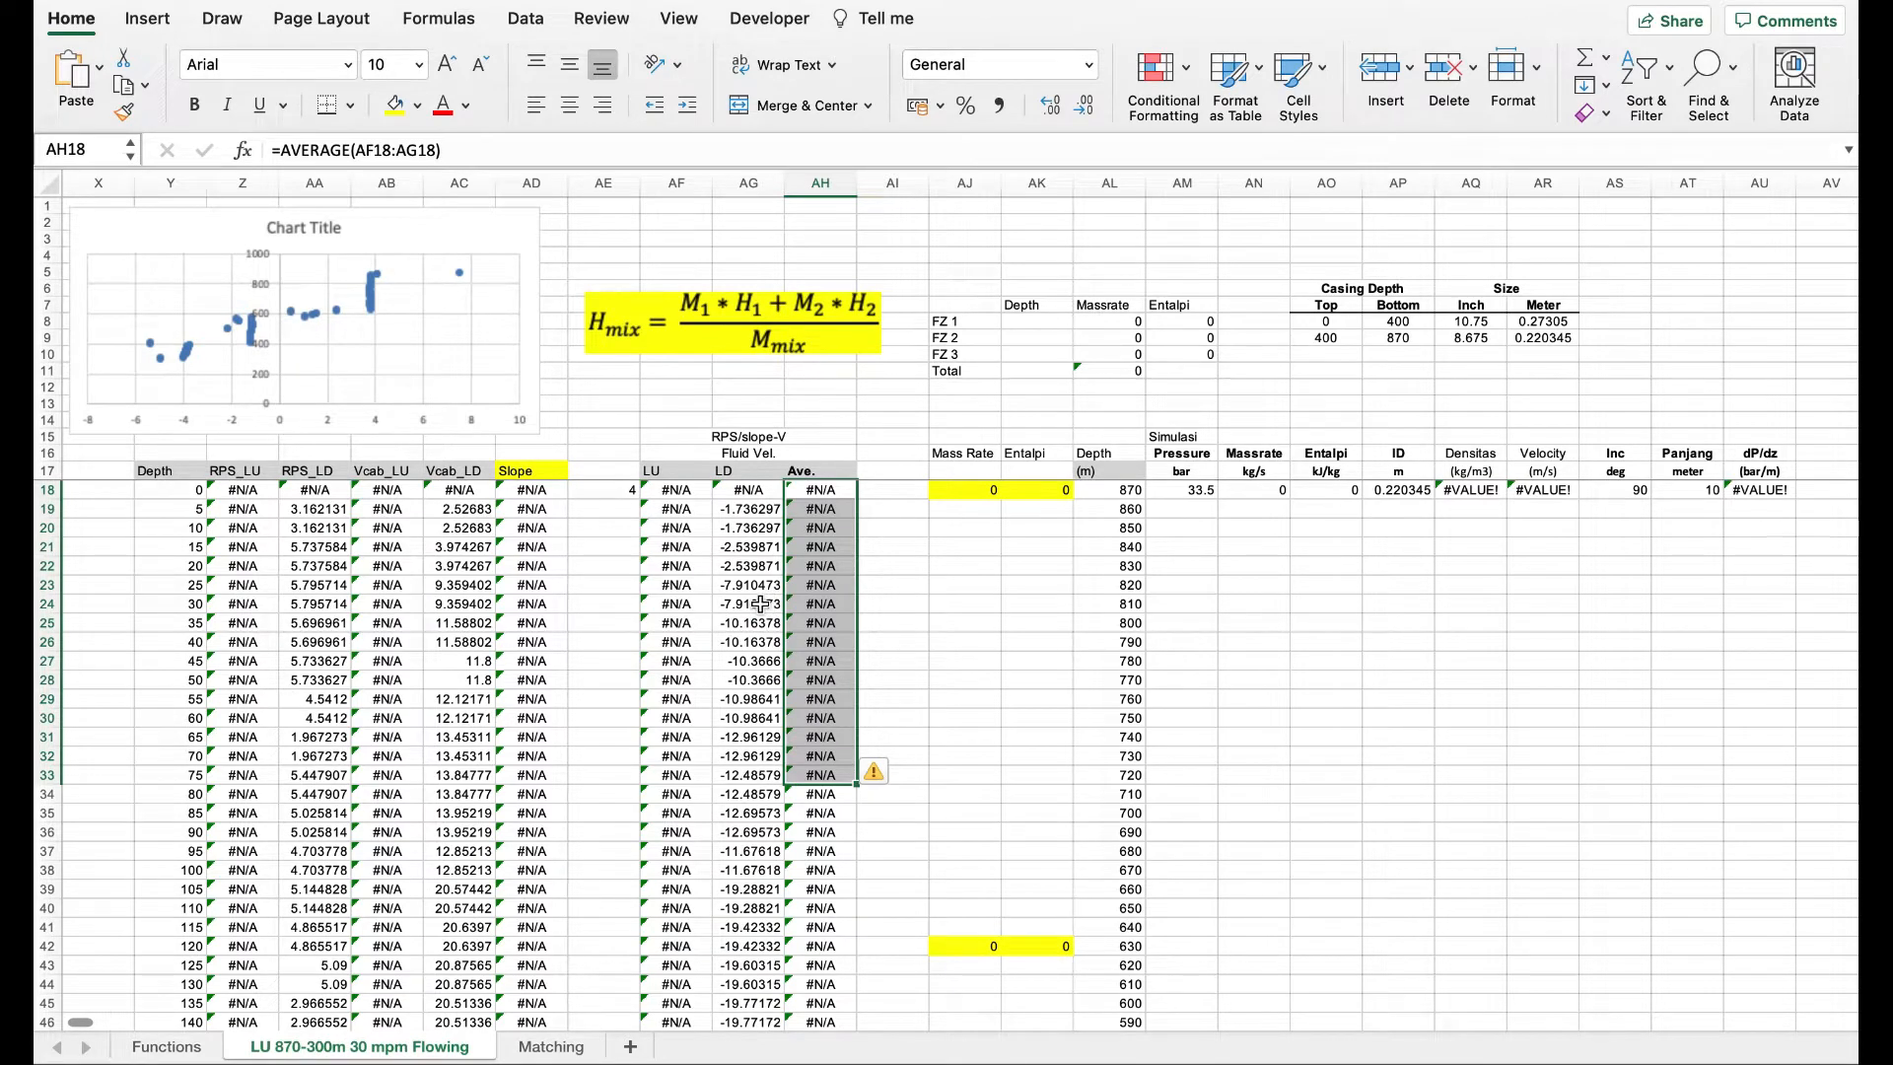
- Examine the casing table's top and bottom depths, inch sizes and the formulas converting them to meters
click(1382, 370)
drag(1352, 289, 1570, 337)
click(1468, 371)
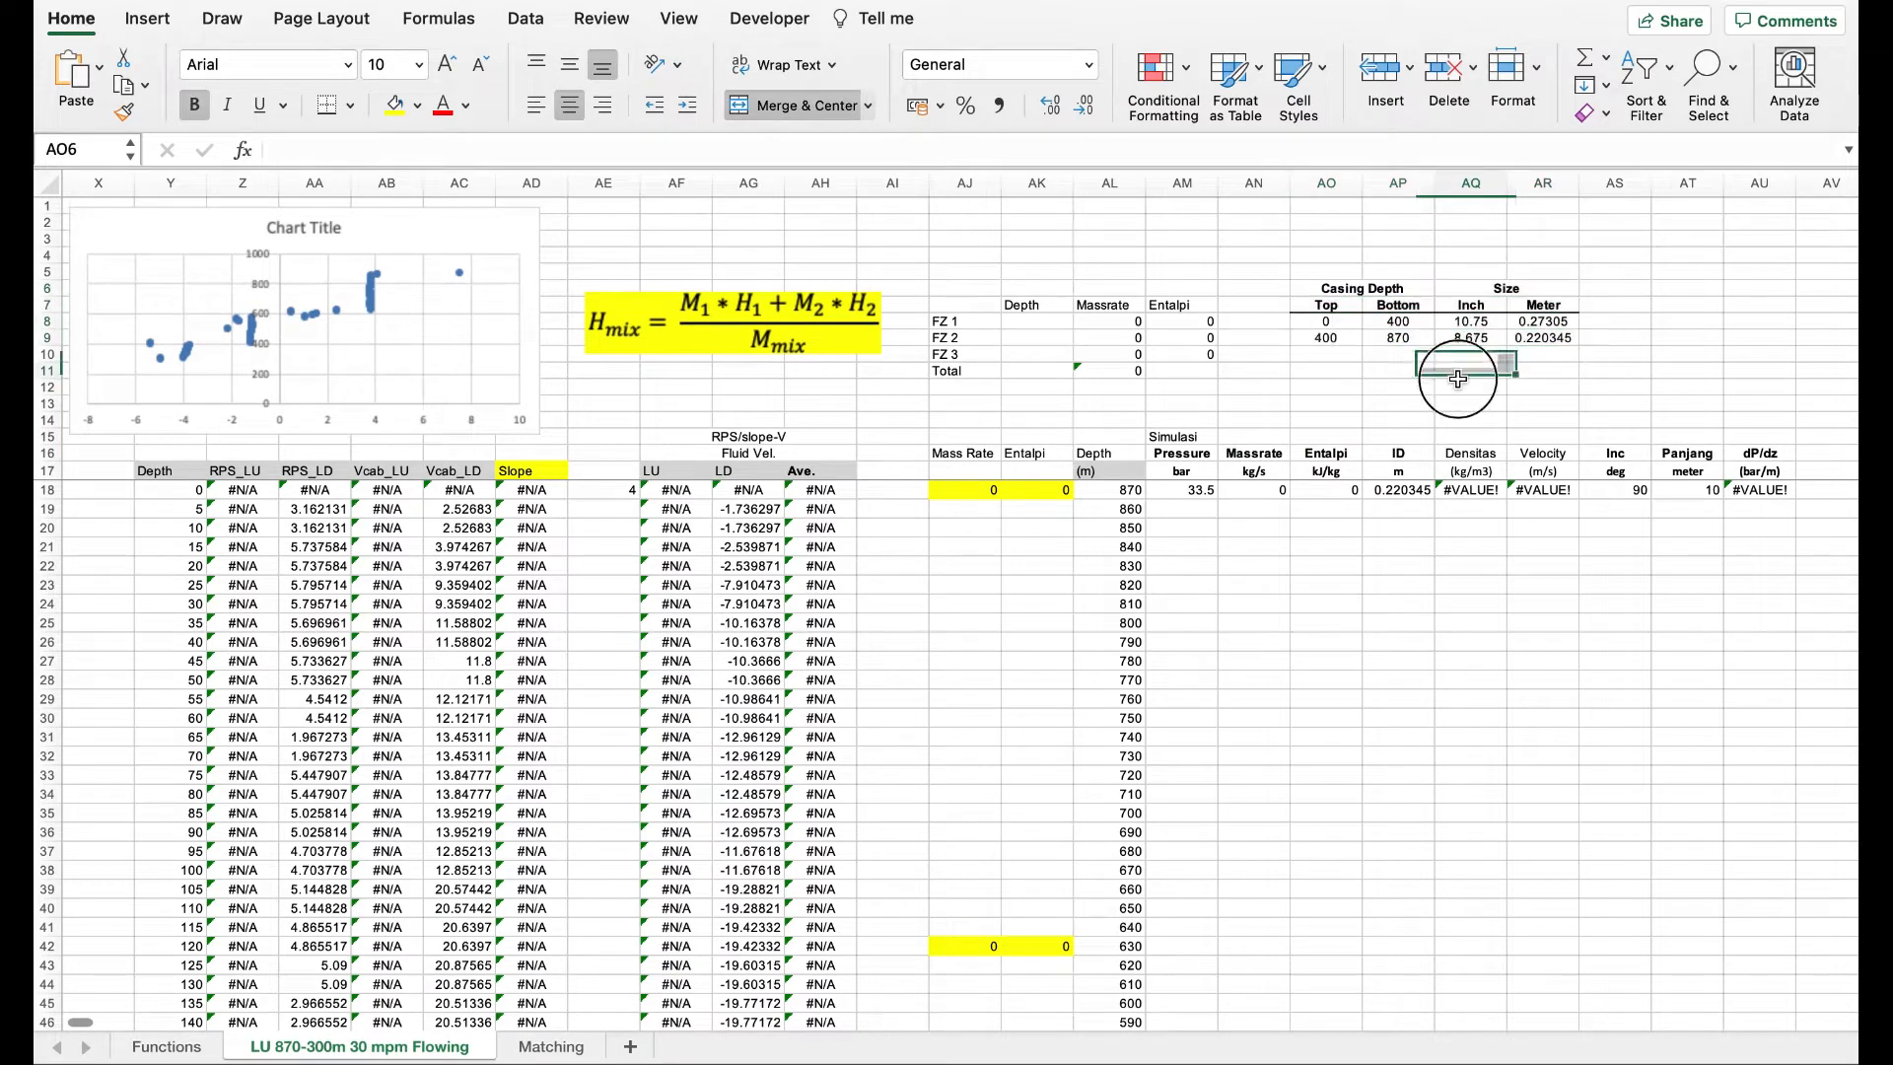
click(1359, 321)
click(1403, 325)
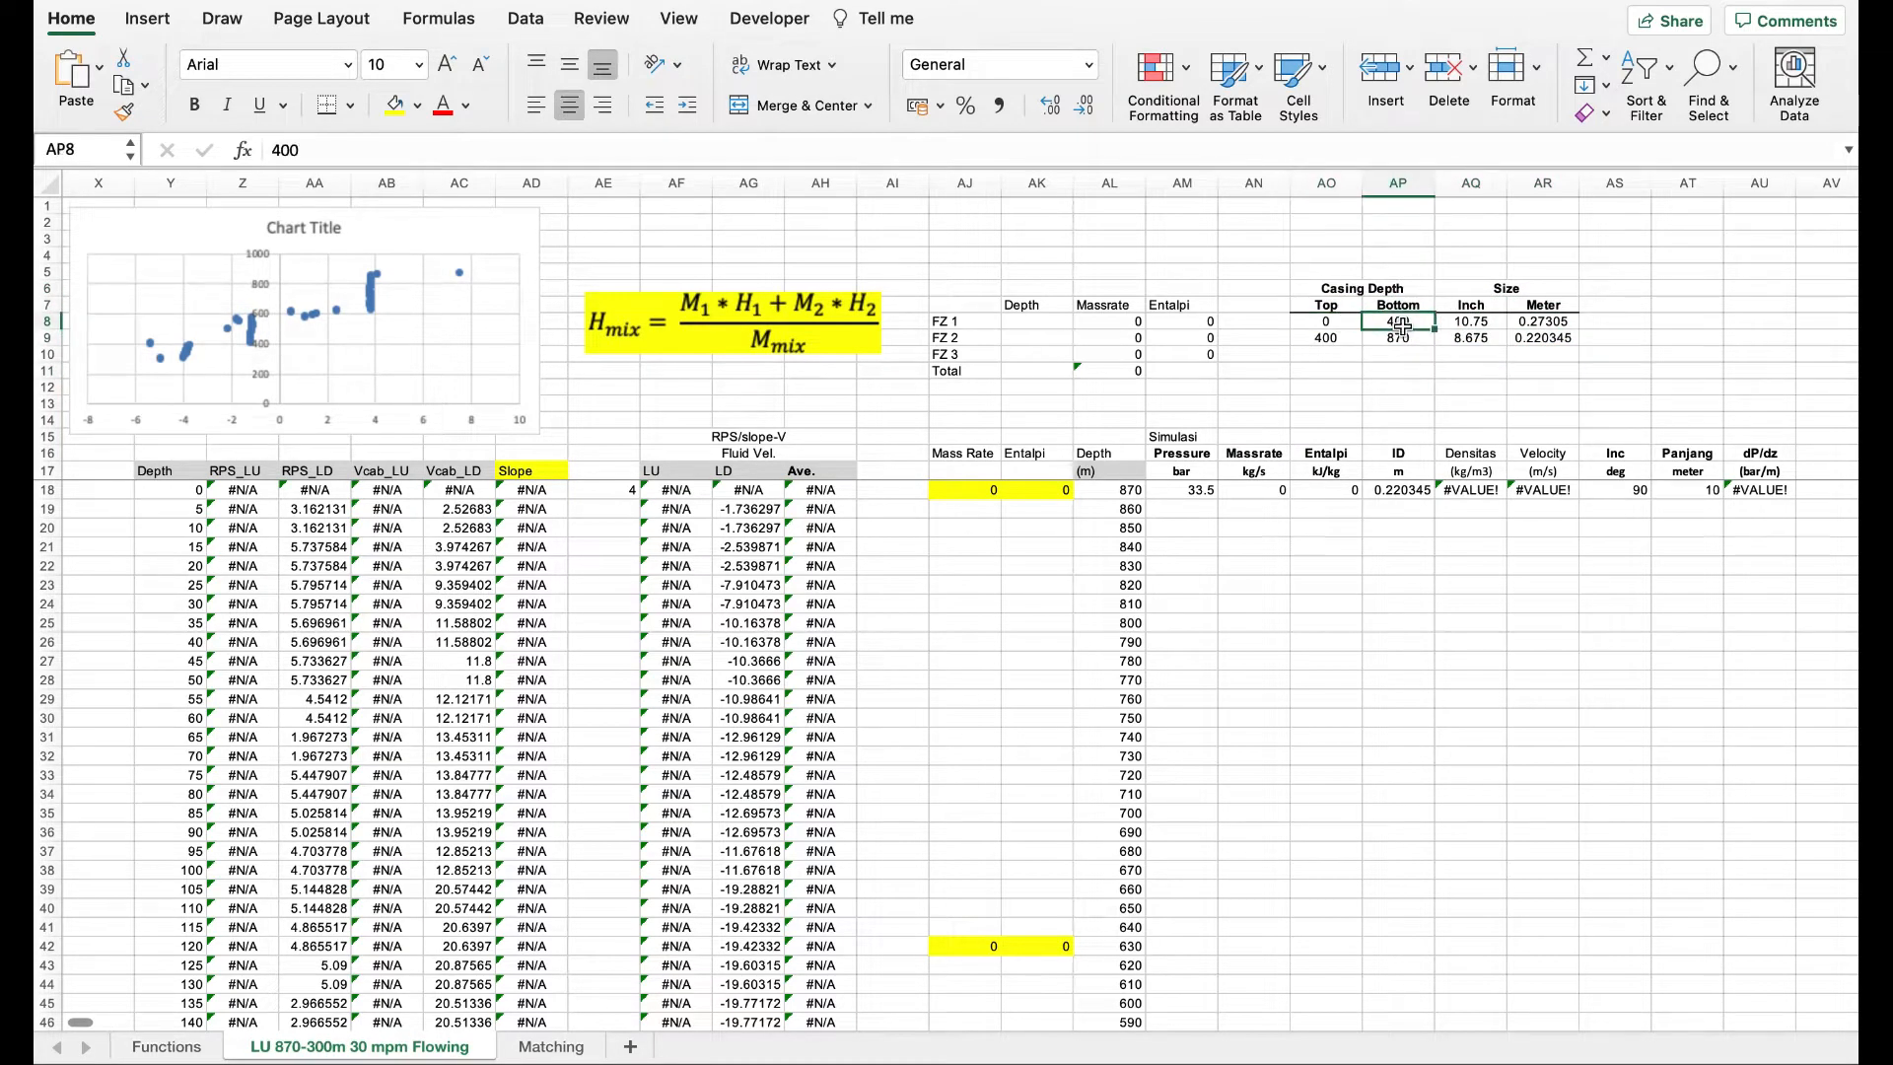
click(1482, 329)
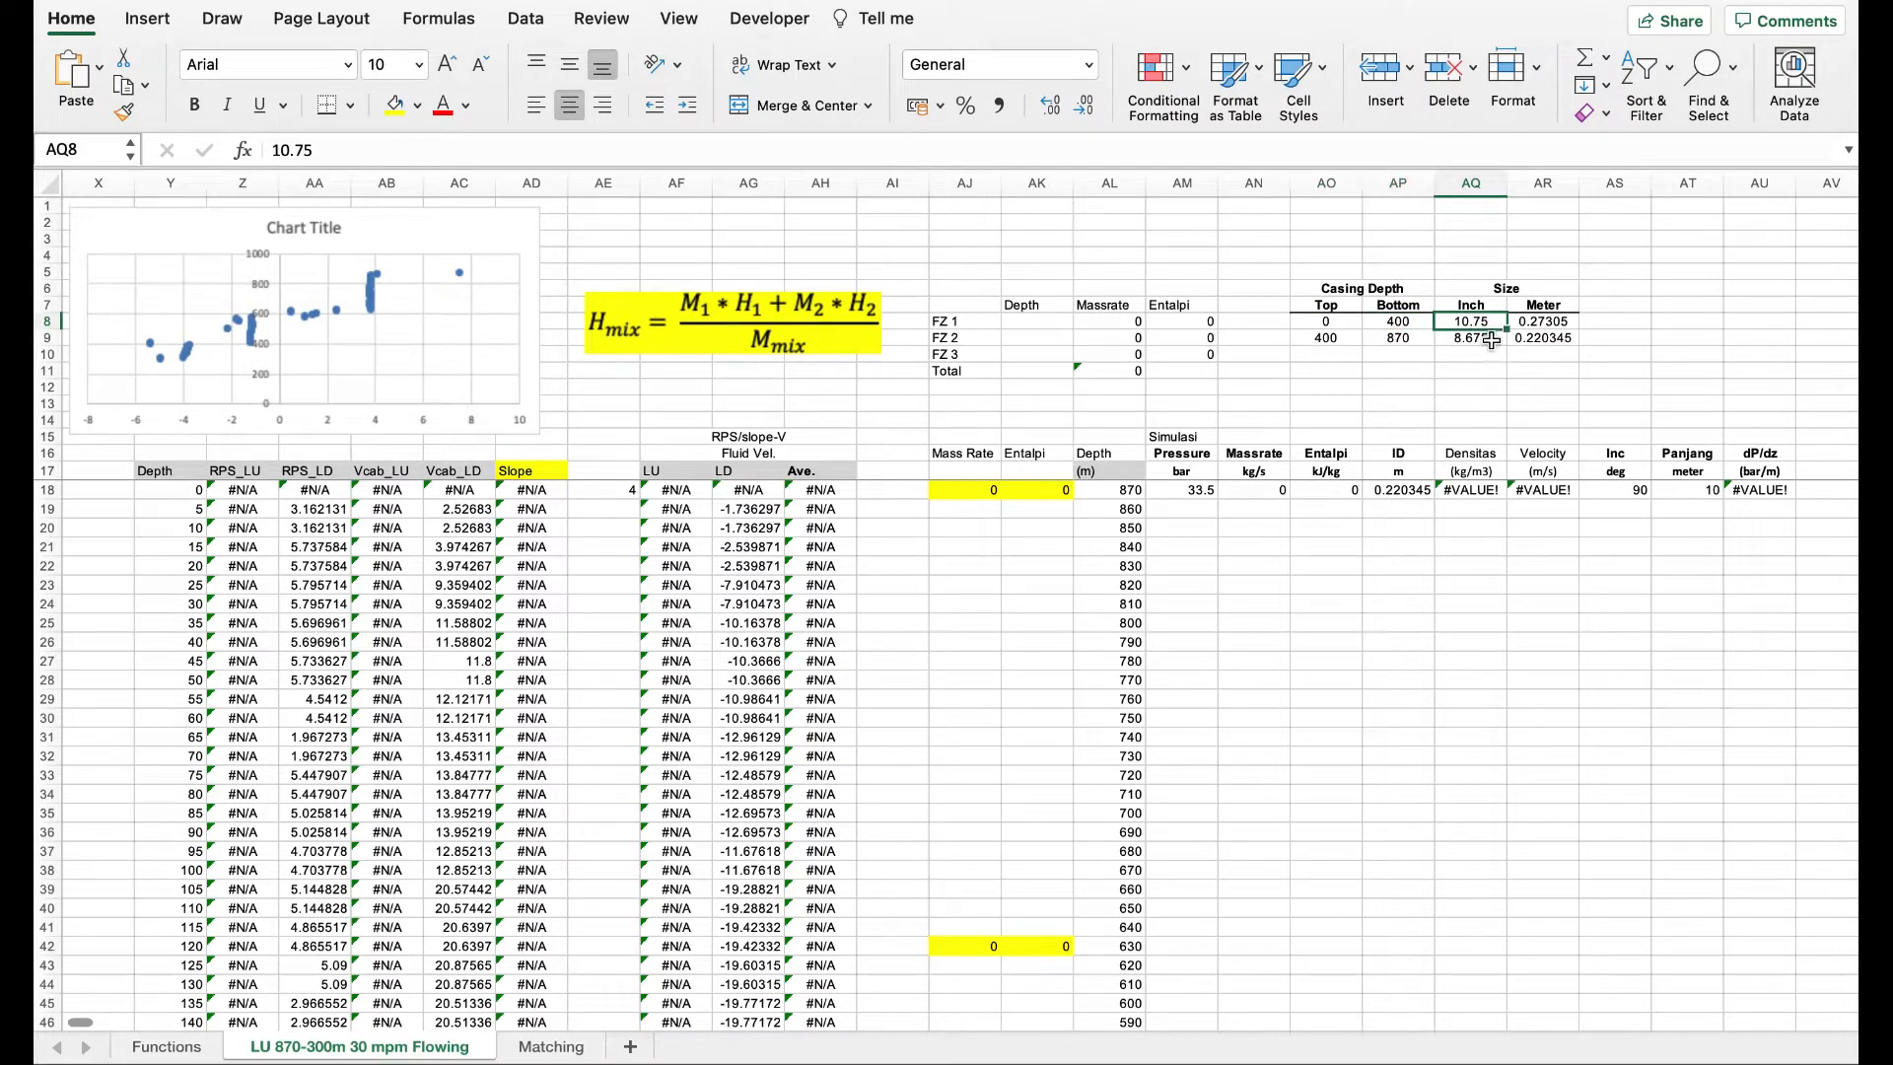
click(1342, 340)
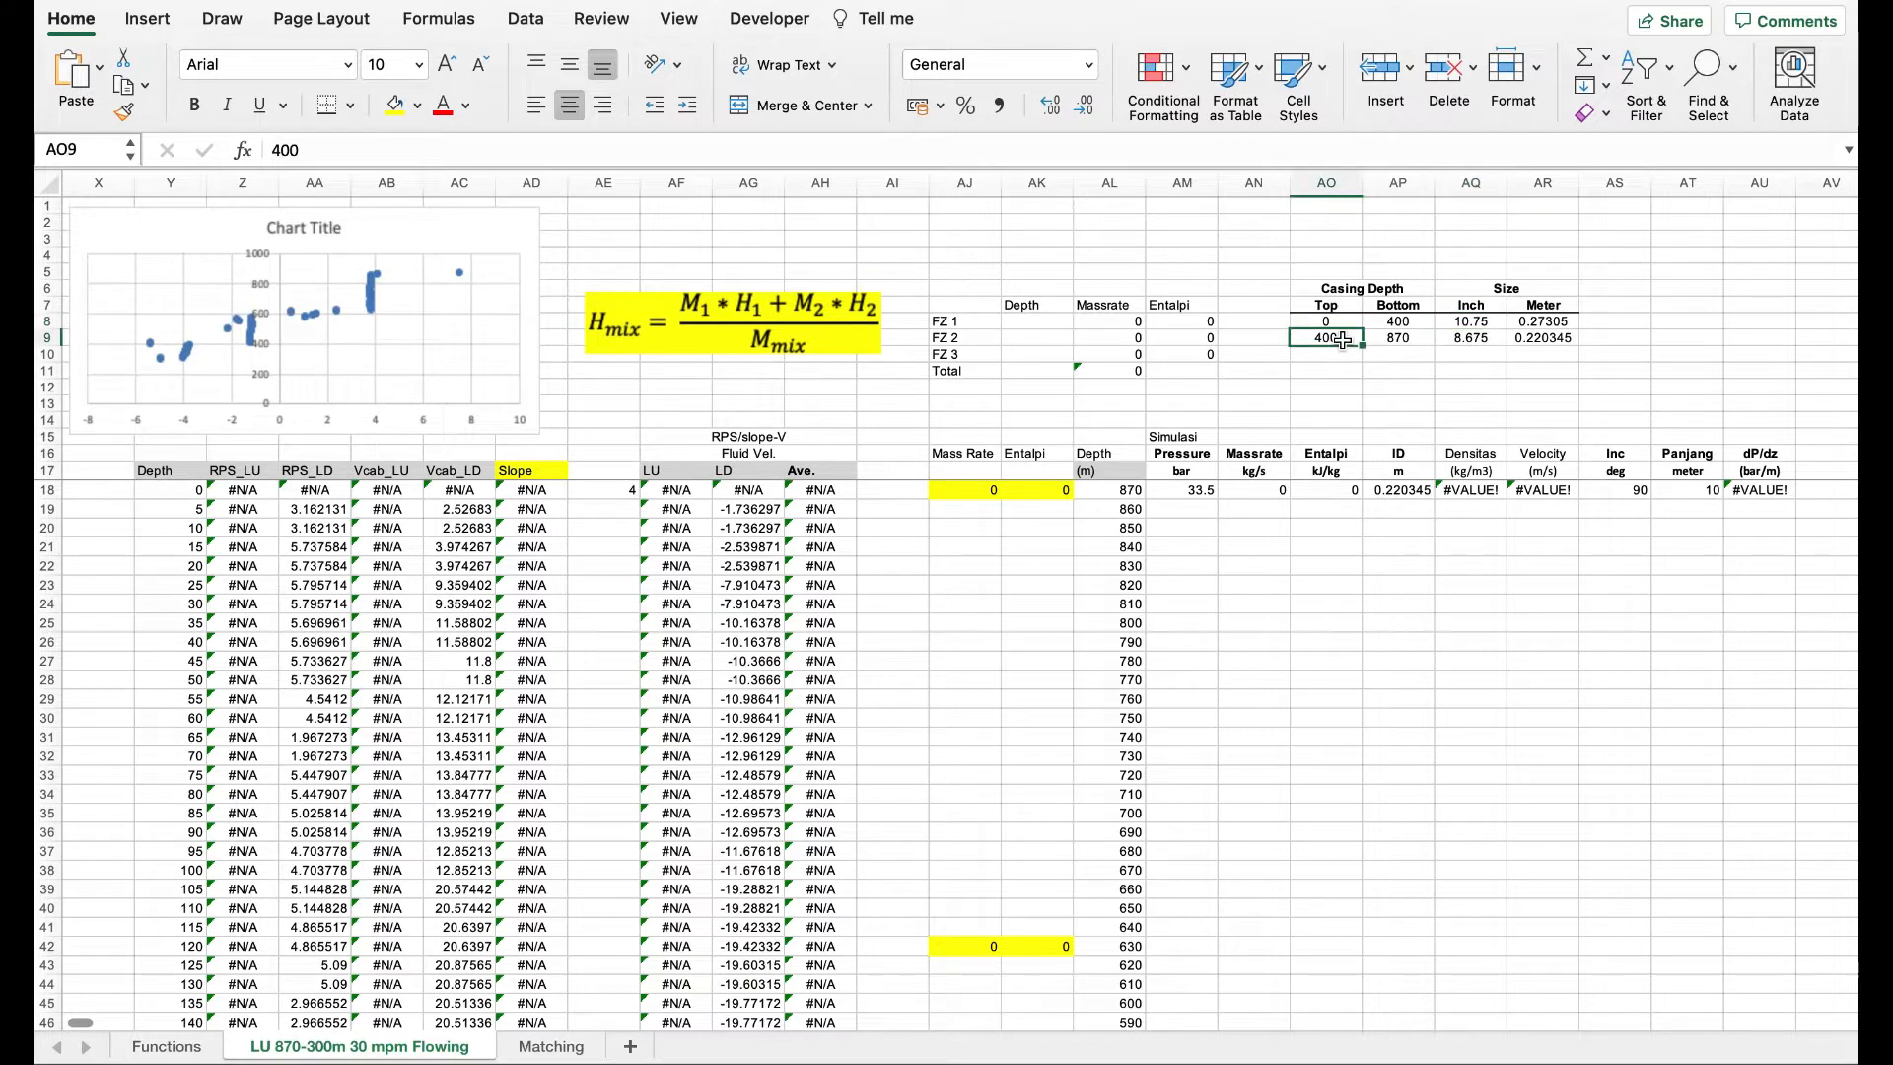
click(1412, 336)
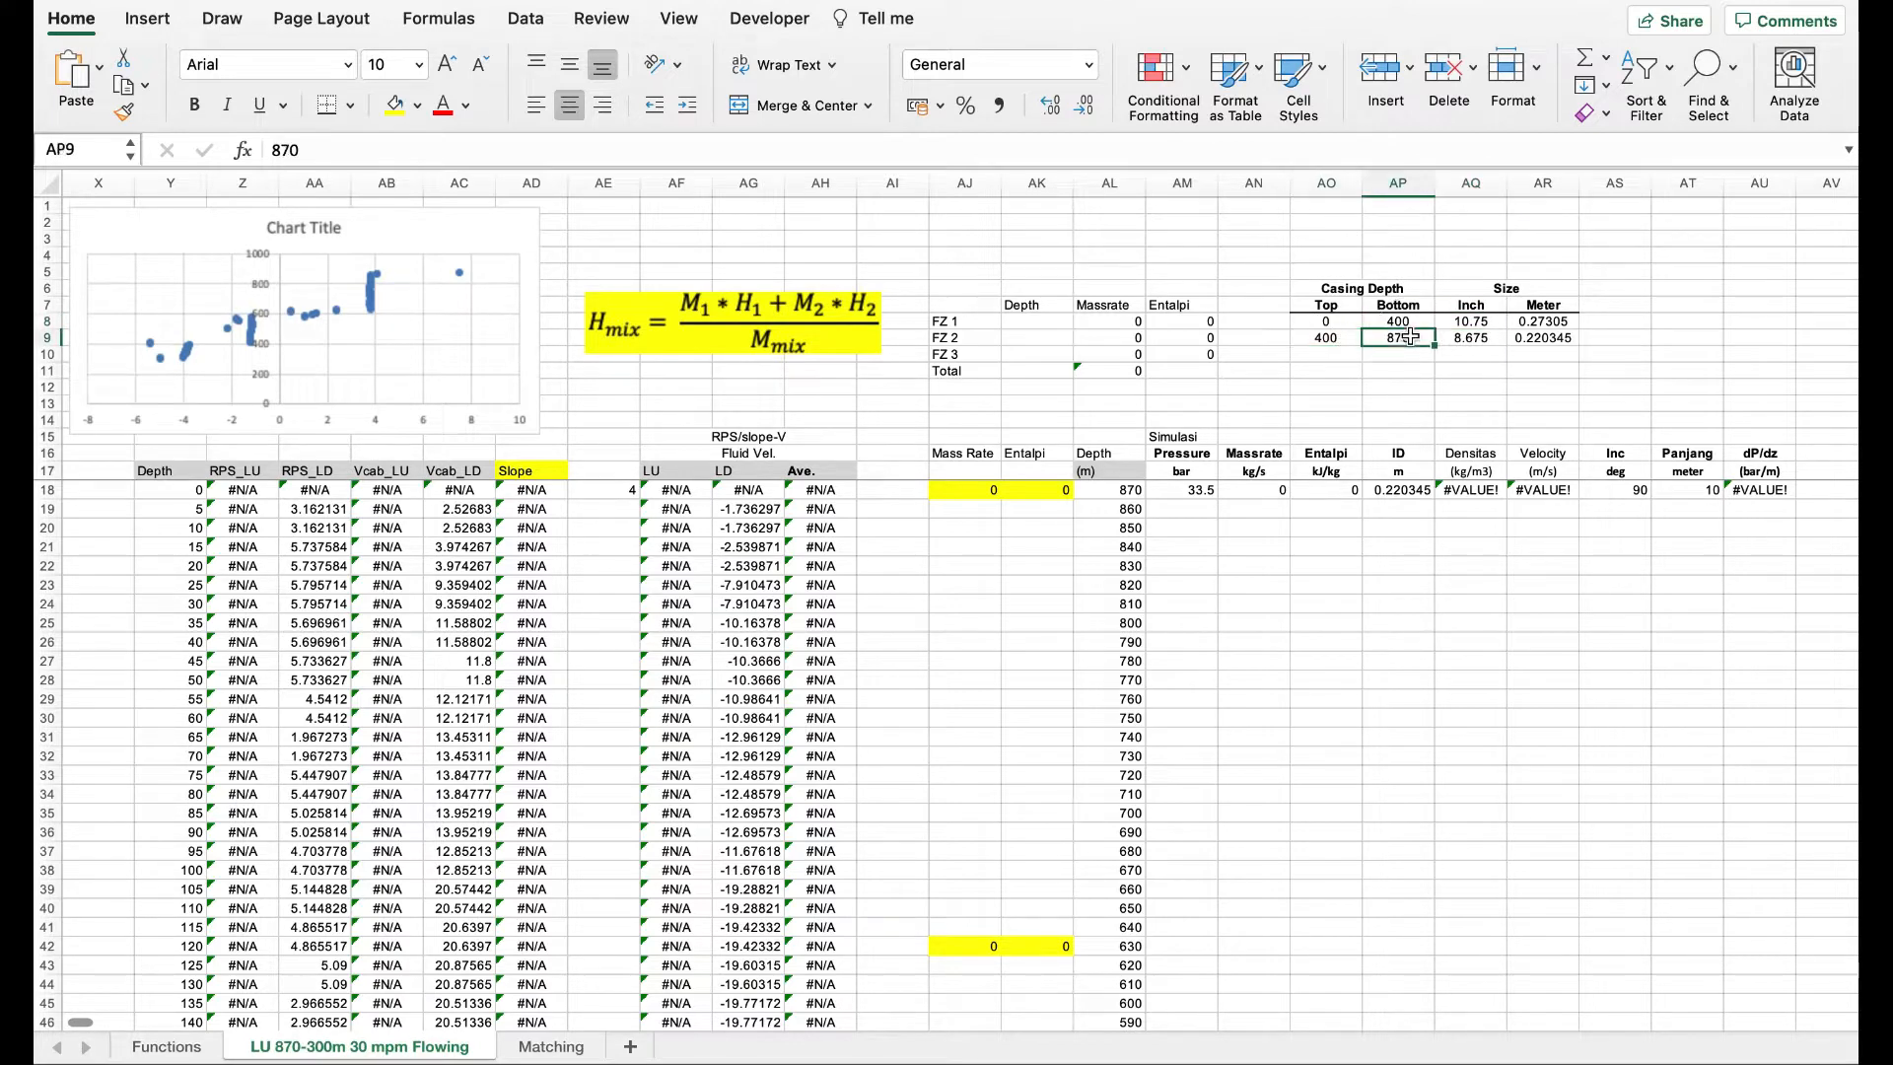
click(1466, 337)
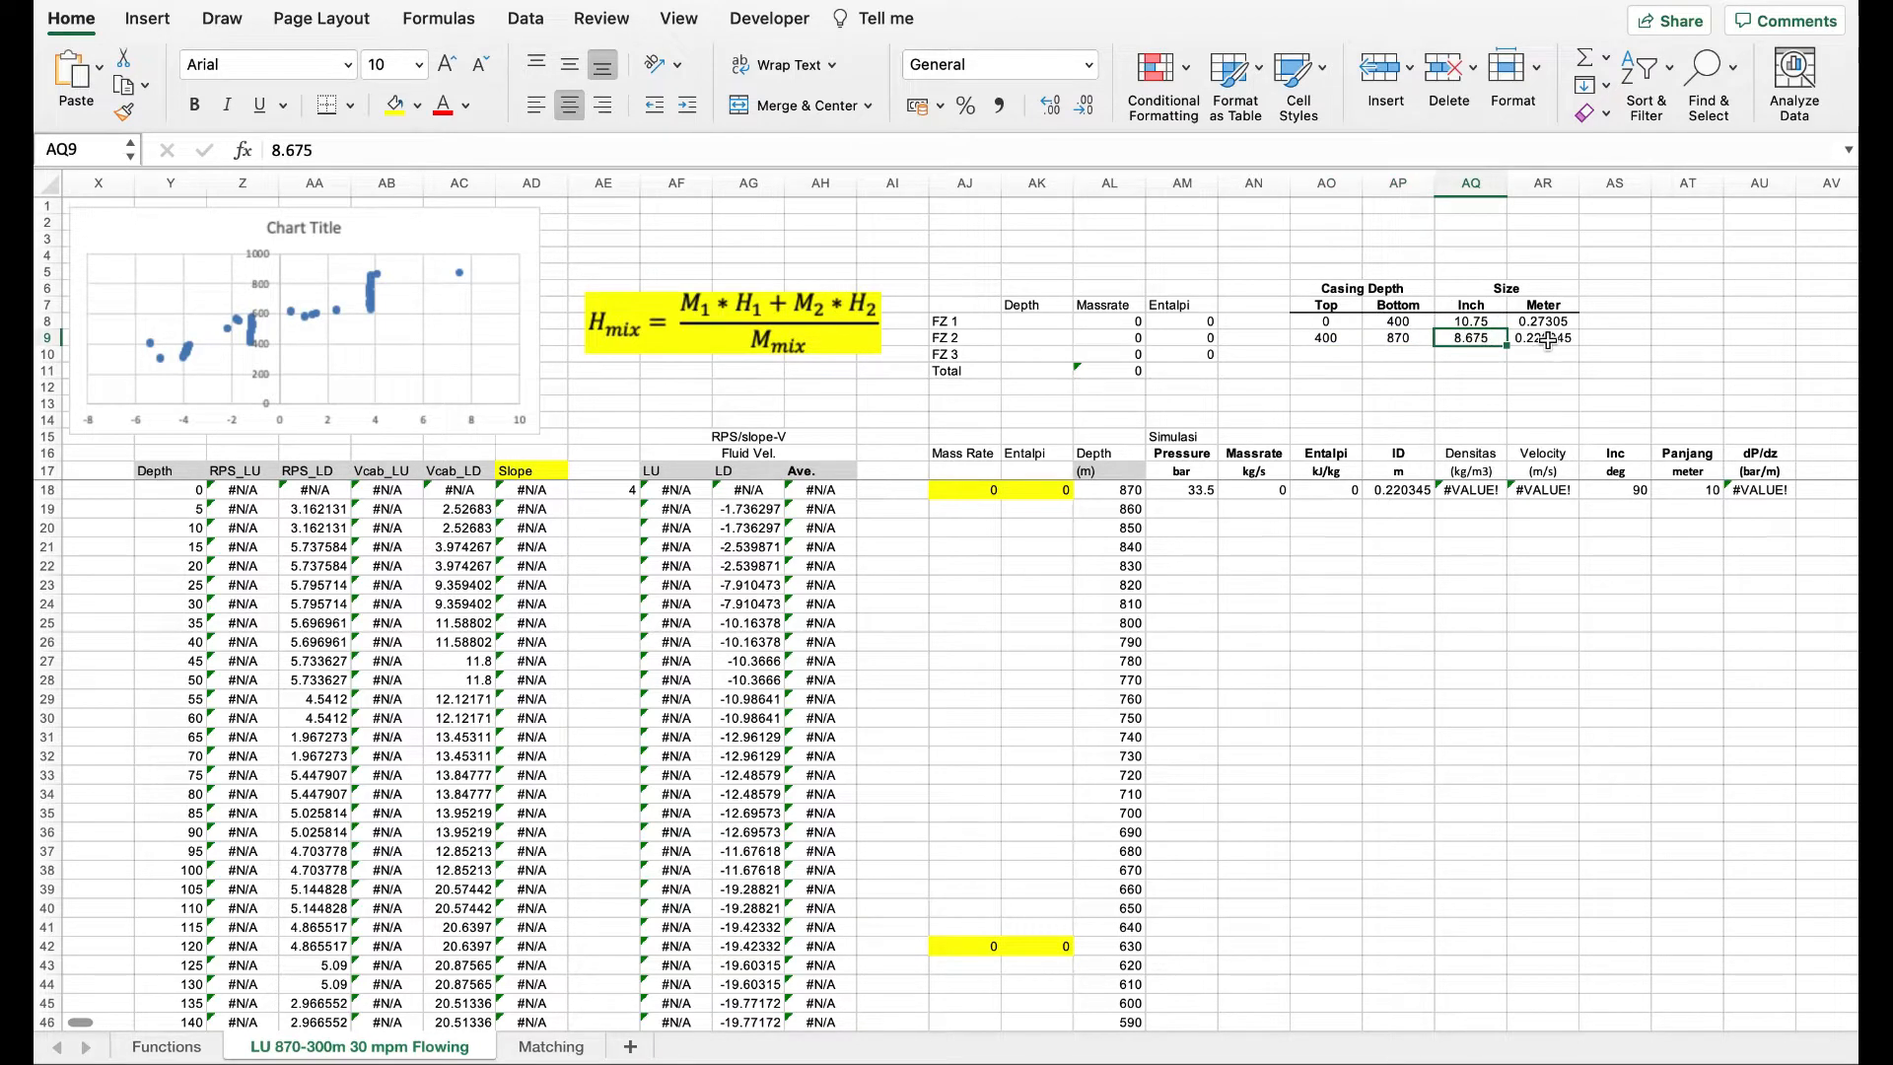
click(1692, 355)
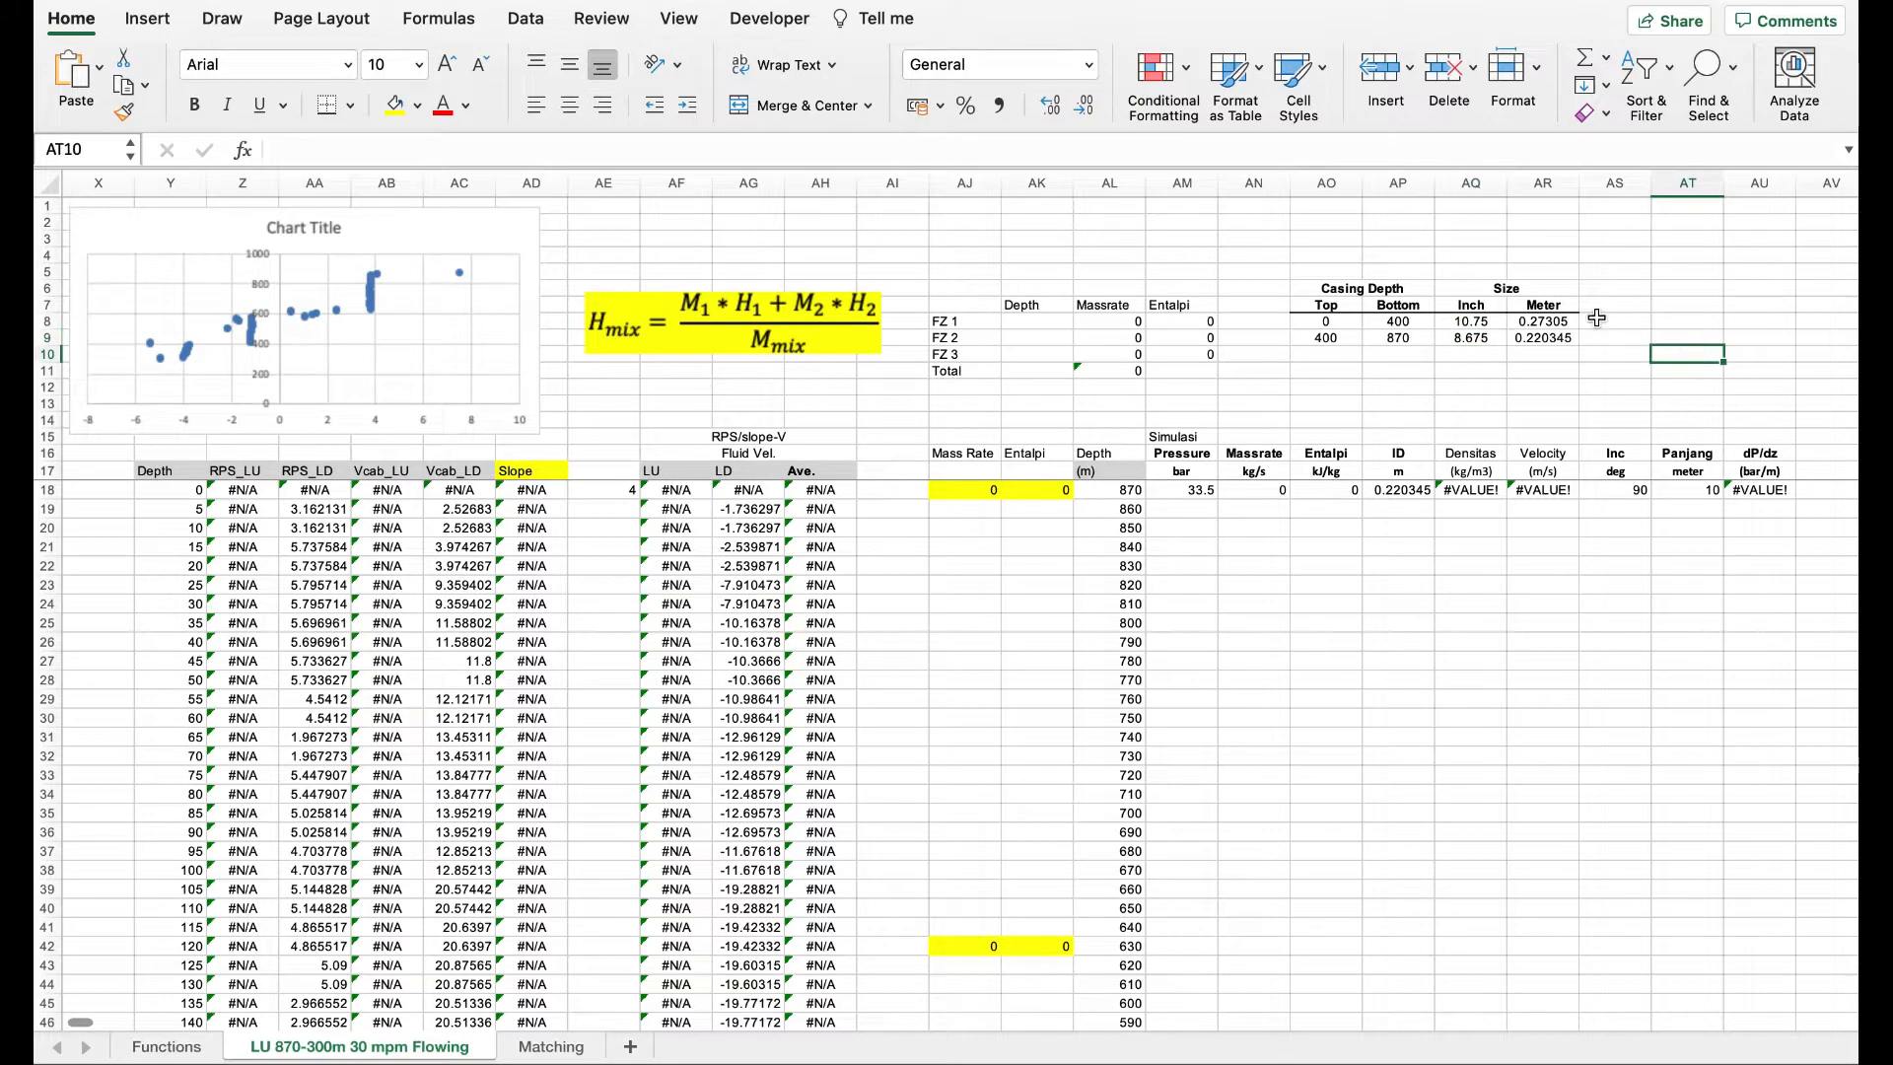
drag(1561, 322, 1565, 337)
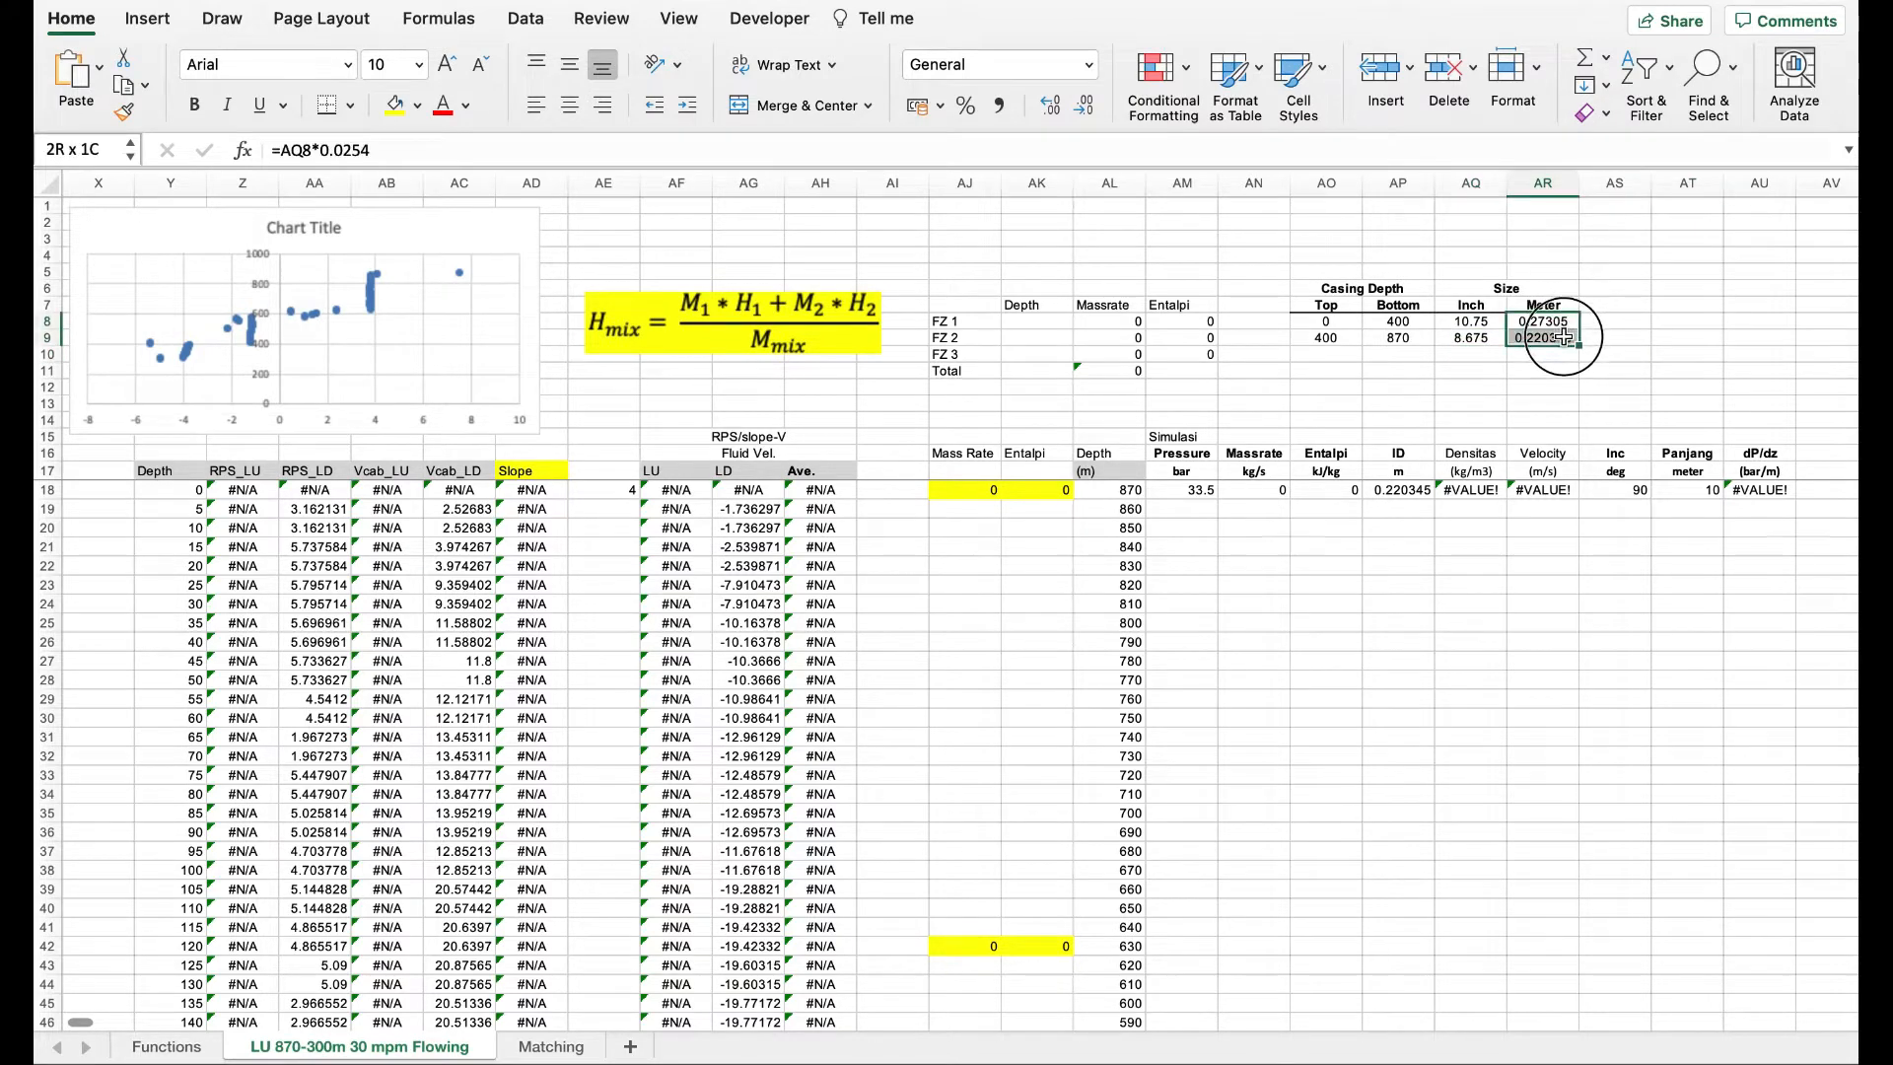
click(1458, 388)
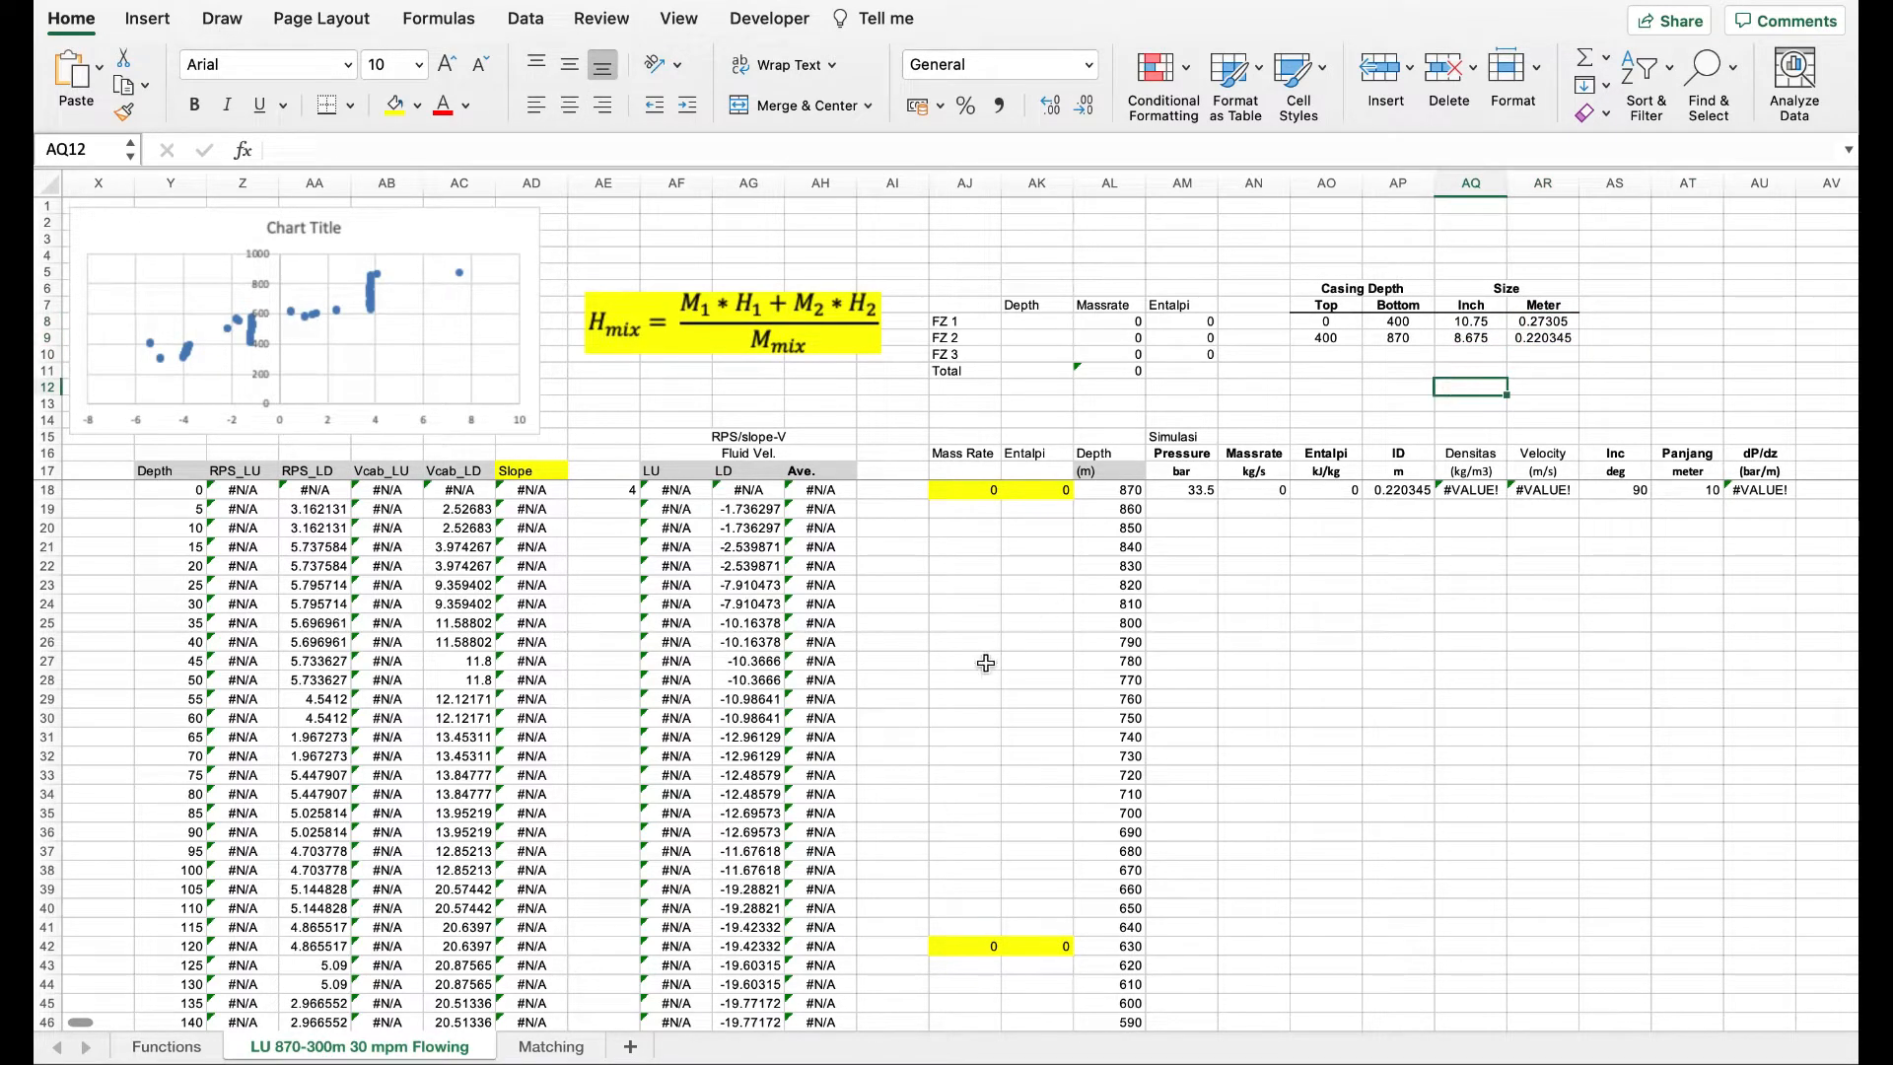
- Check the Ave. fluid velocity column from its first row down past the 300 m depth
scroll(986, 663, down, 1)
scroll(980, 660, up, 1)
scroll(952, 653, down, 1)
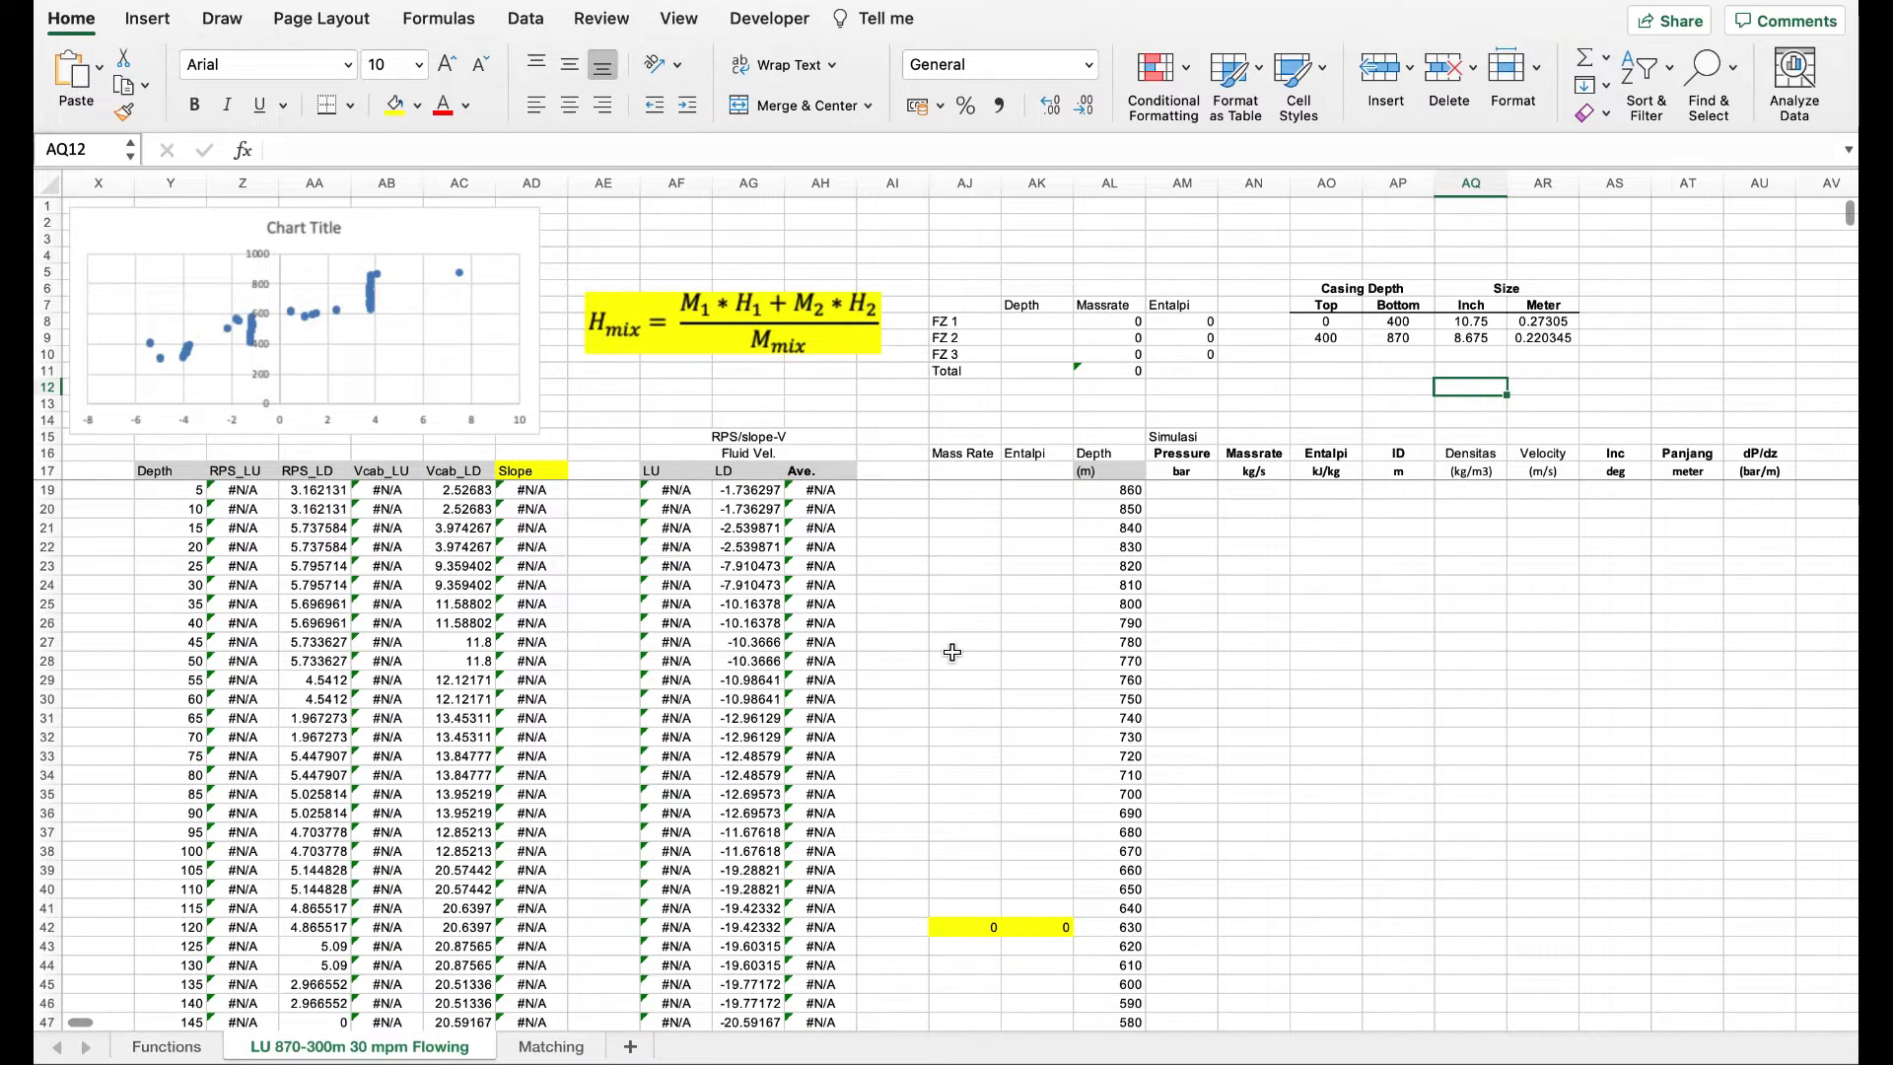
scroll(952, 652, up, 1)
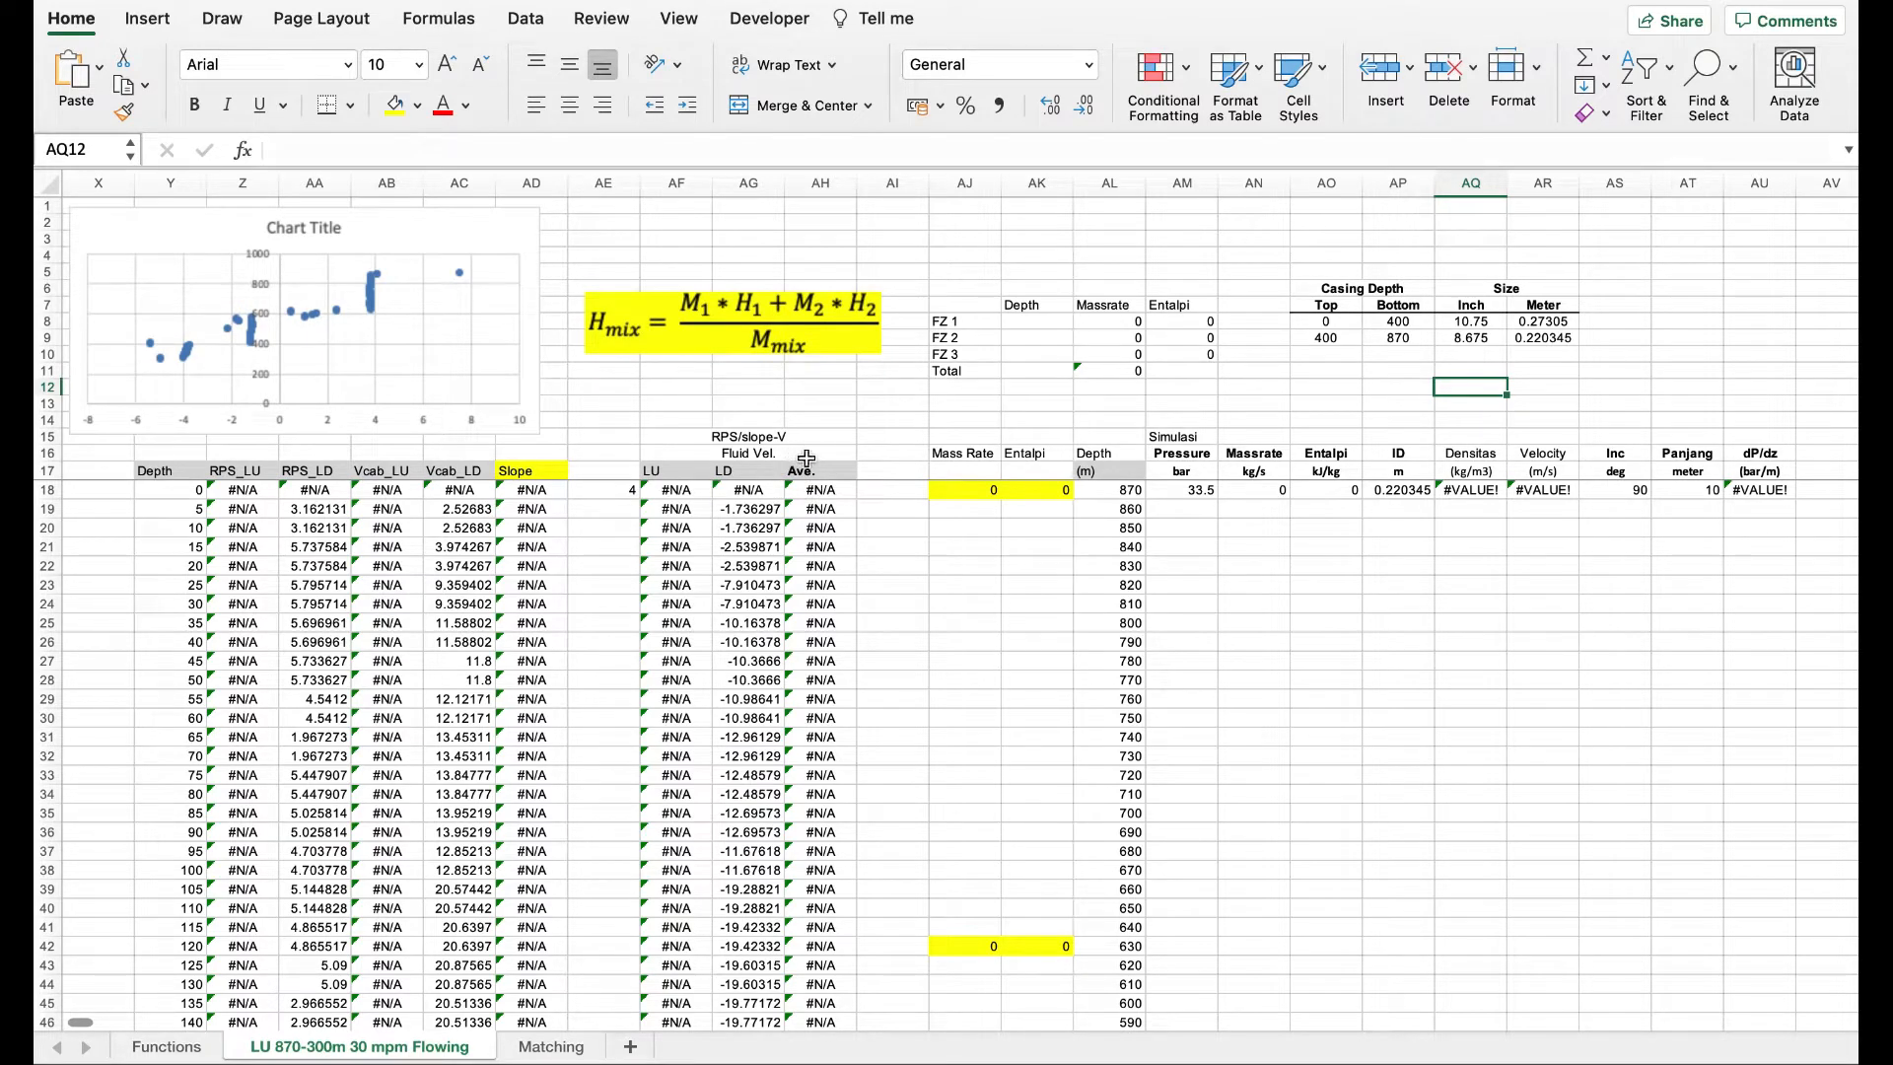
click(815, 490)
scroll(828, 560, down, 5)
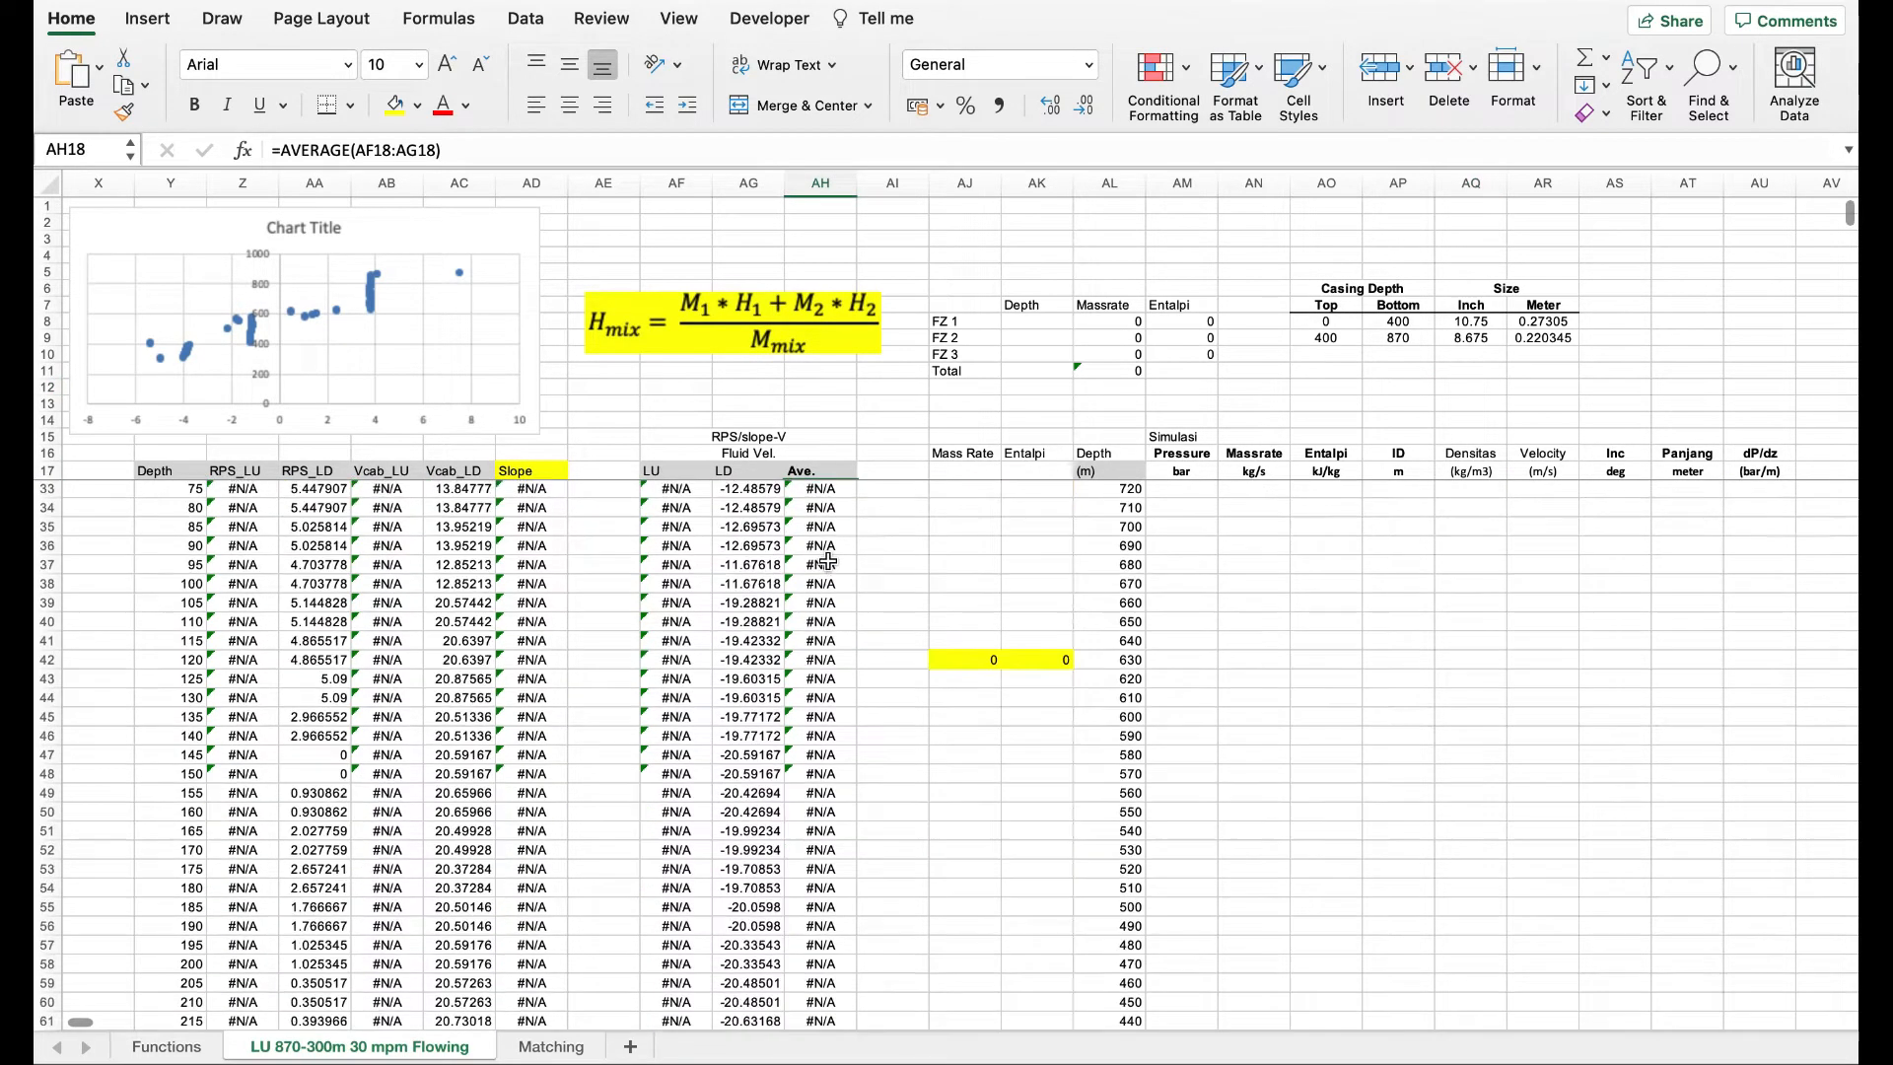
scroll(829, 560, down, 10)
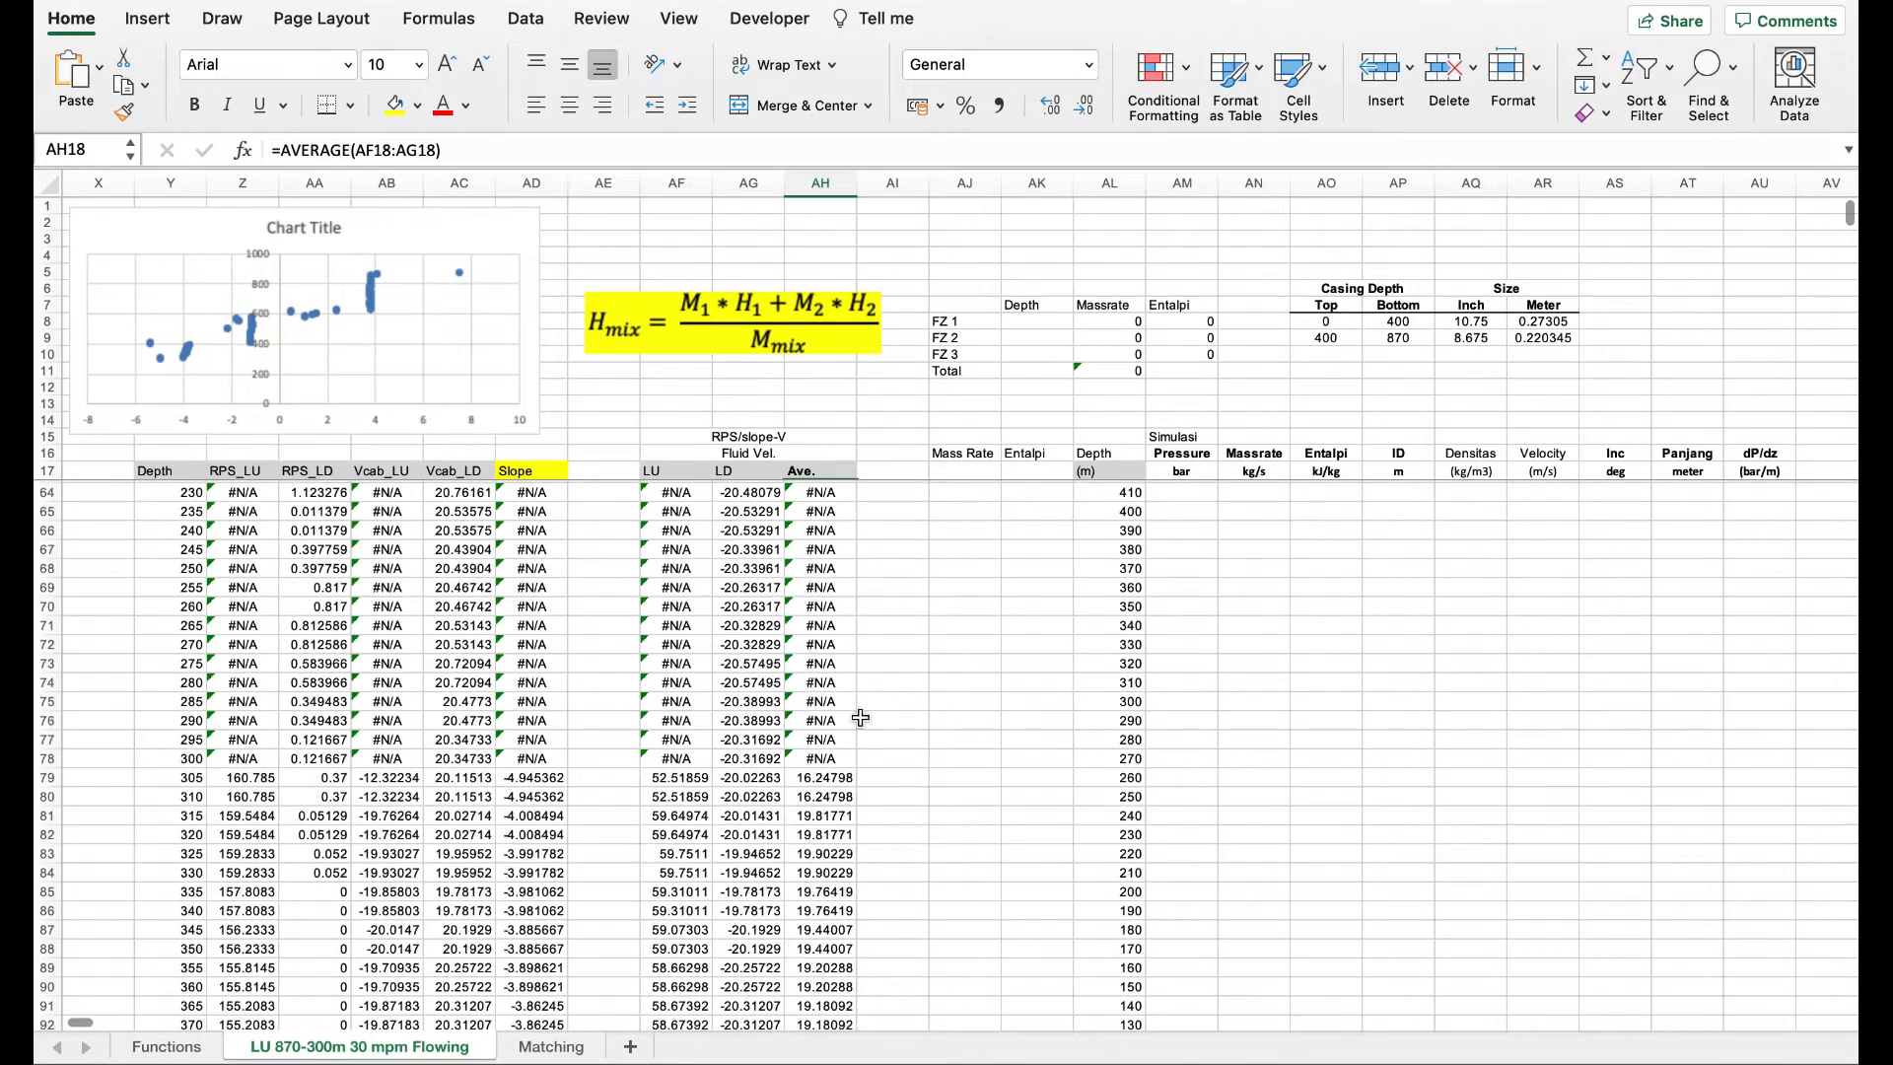
- Inspect the Data Velocity chart on the Matching sheet, then return to the LU 870-300m 30 mpm Flowing sheet
click(562, 1050)
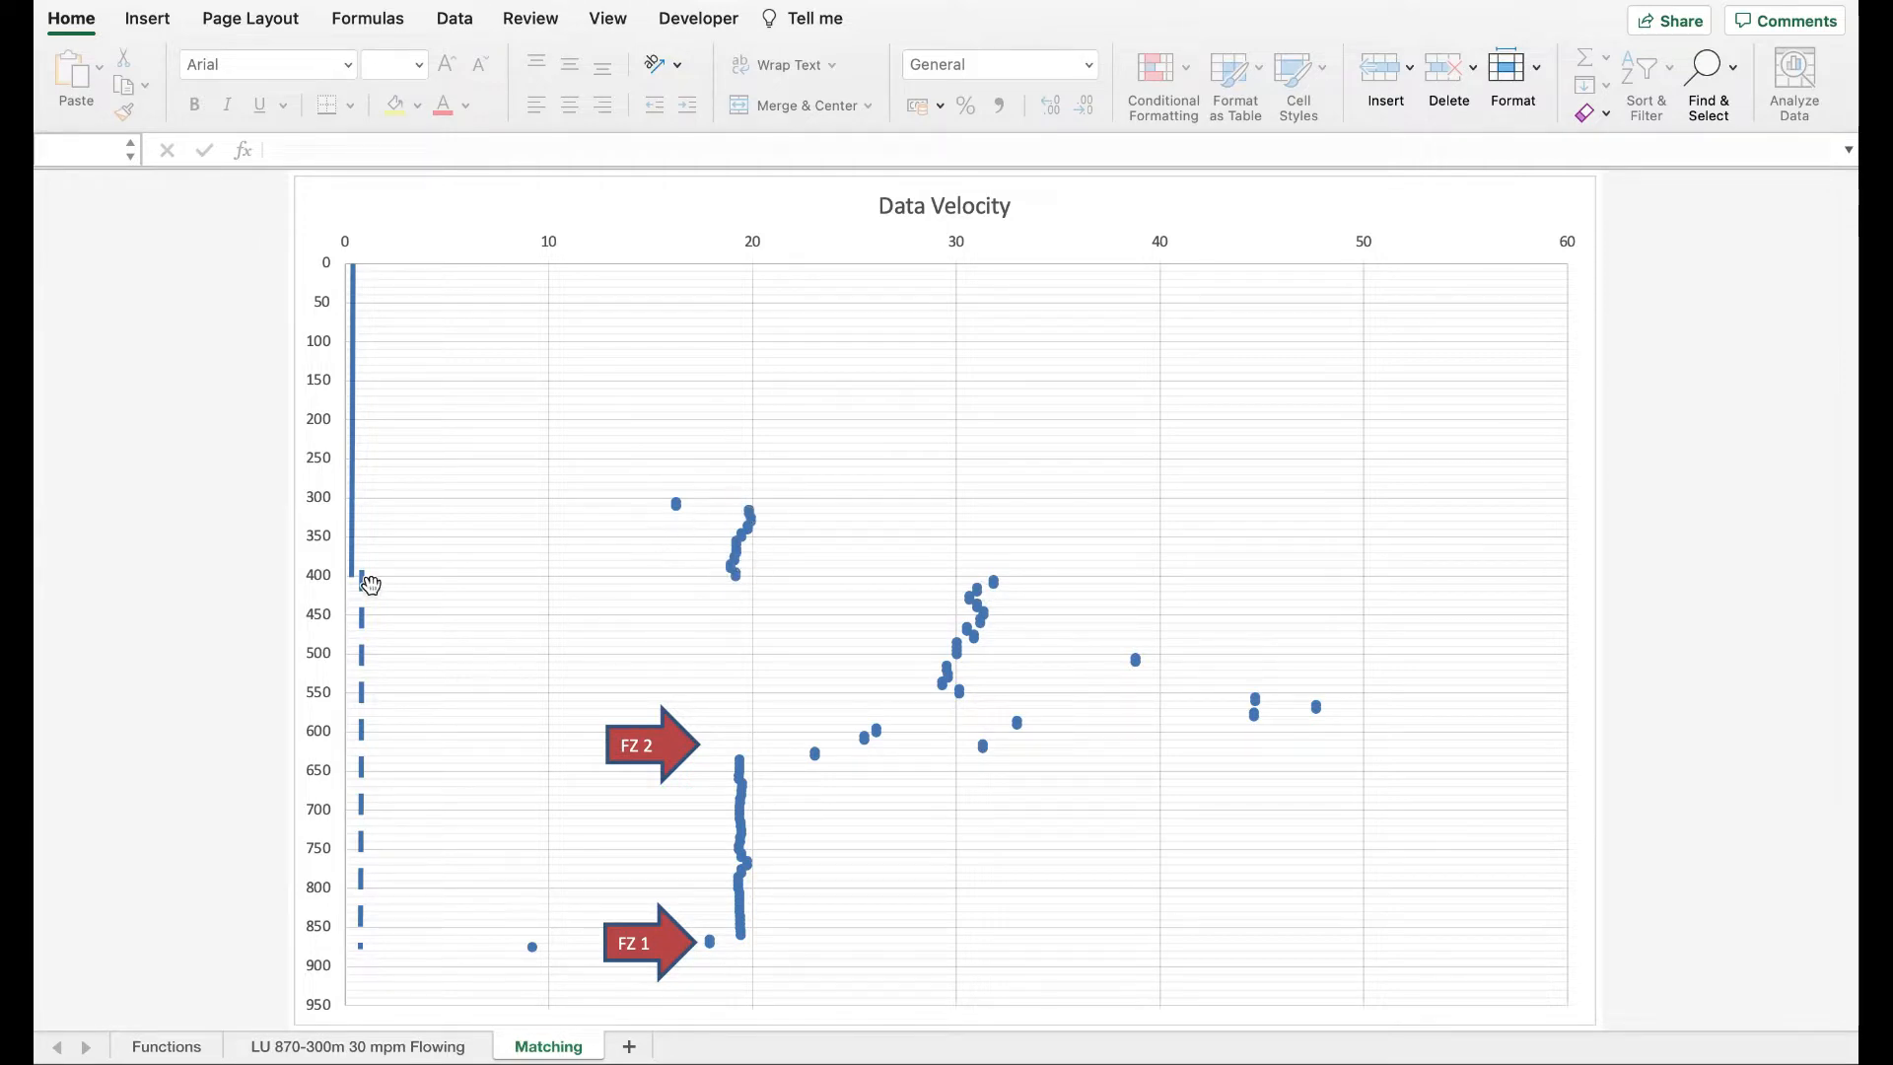
click(392, 597)
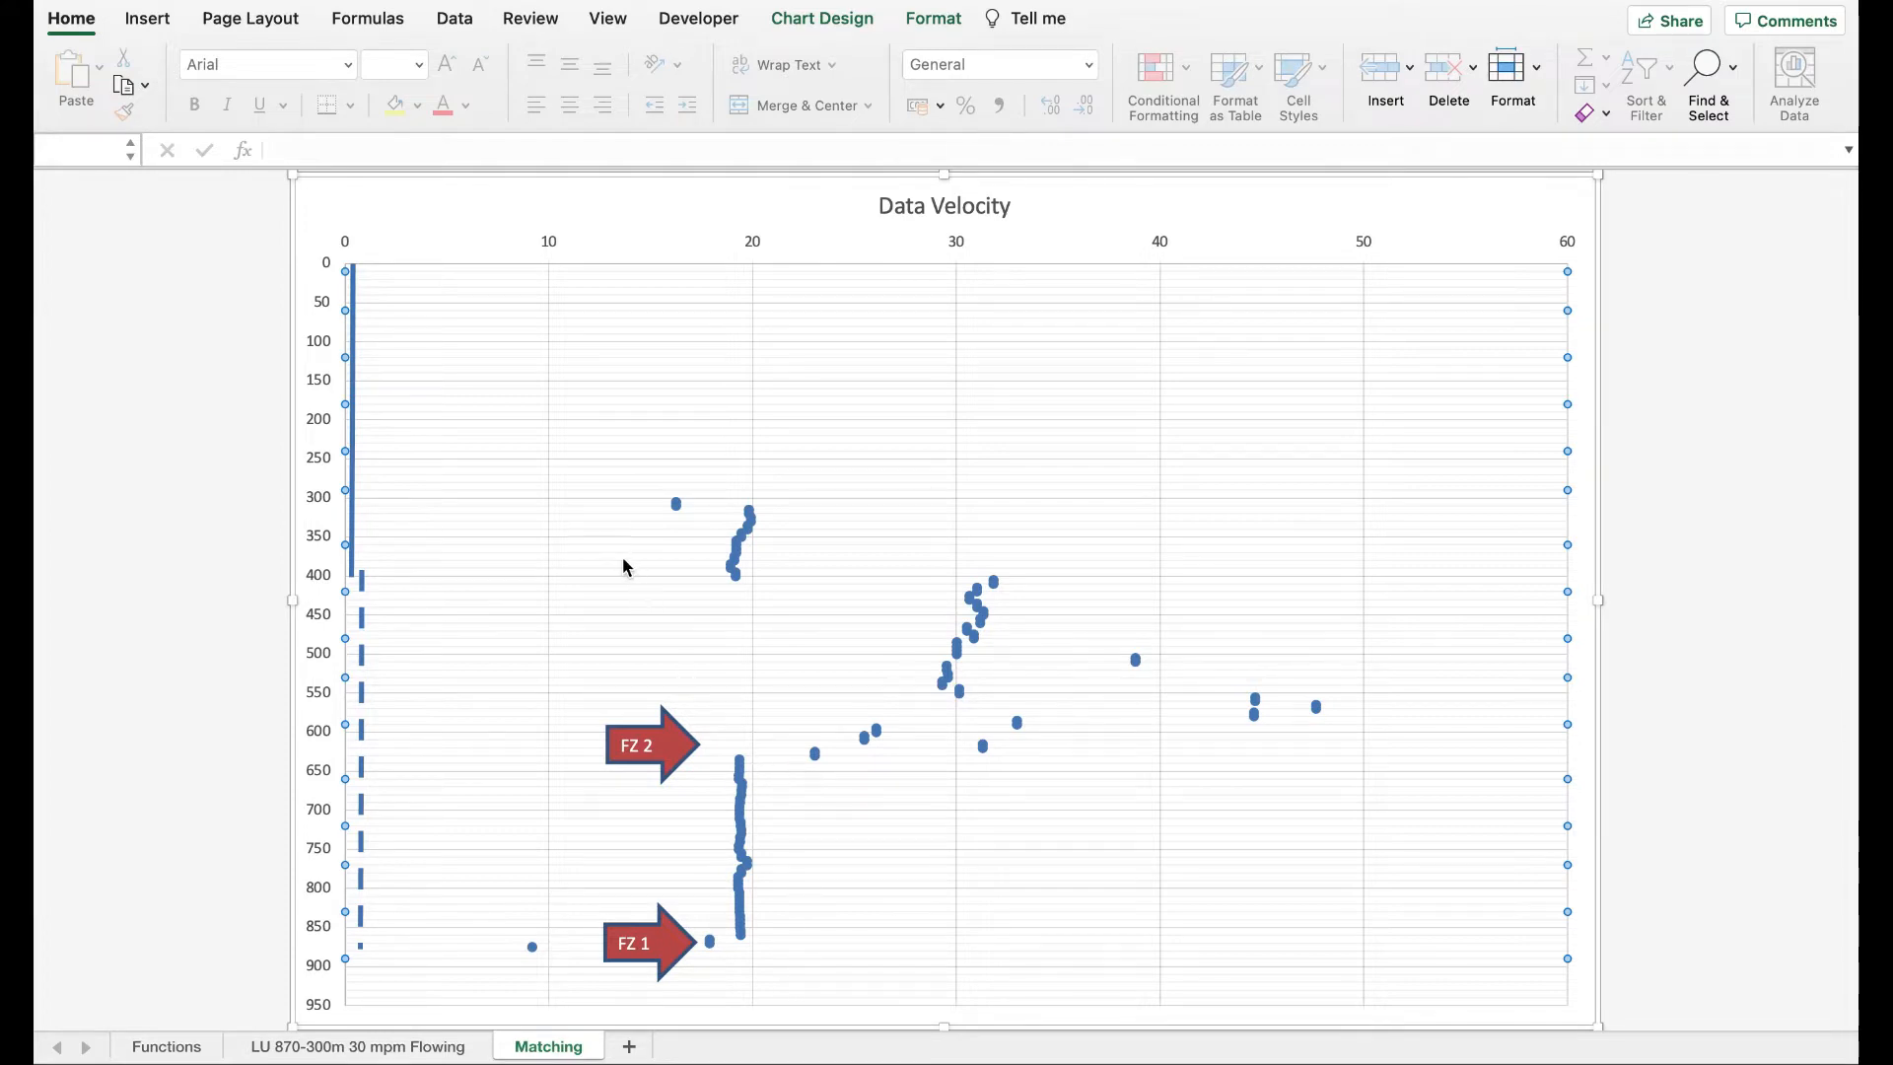
click(350, 1047)
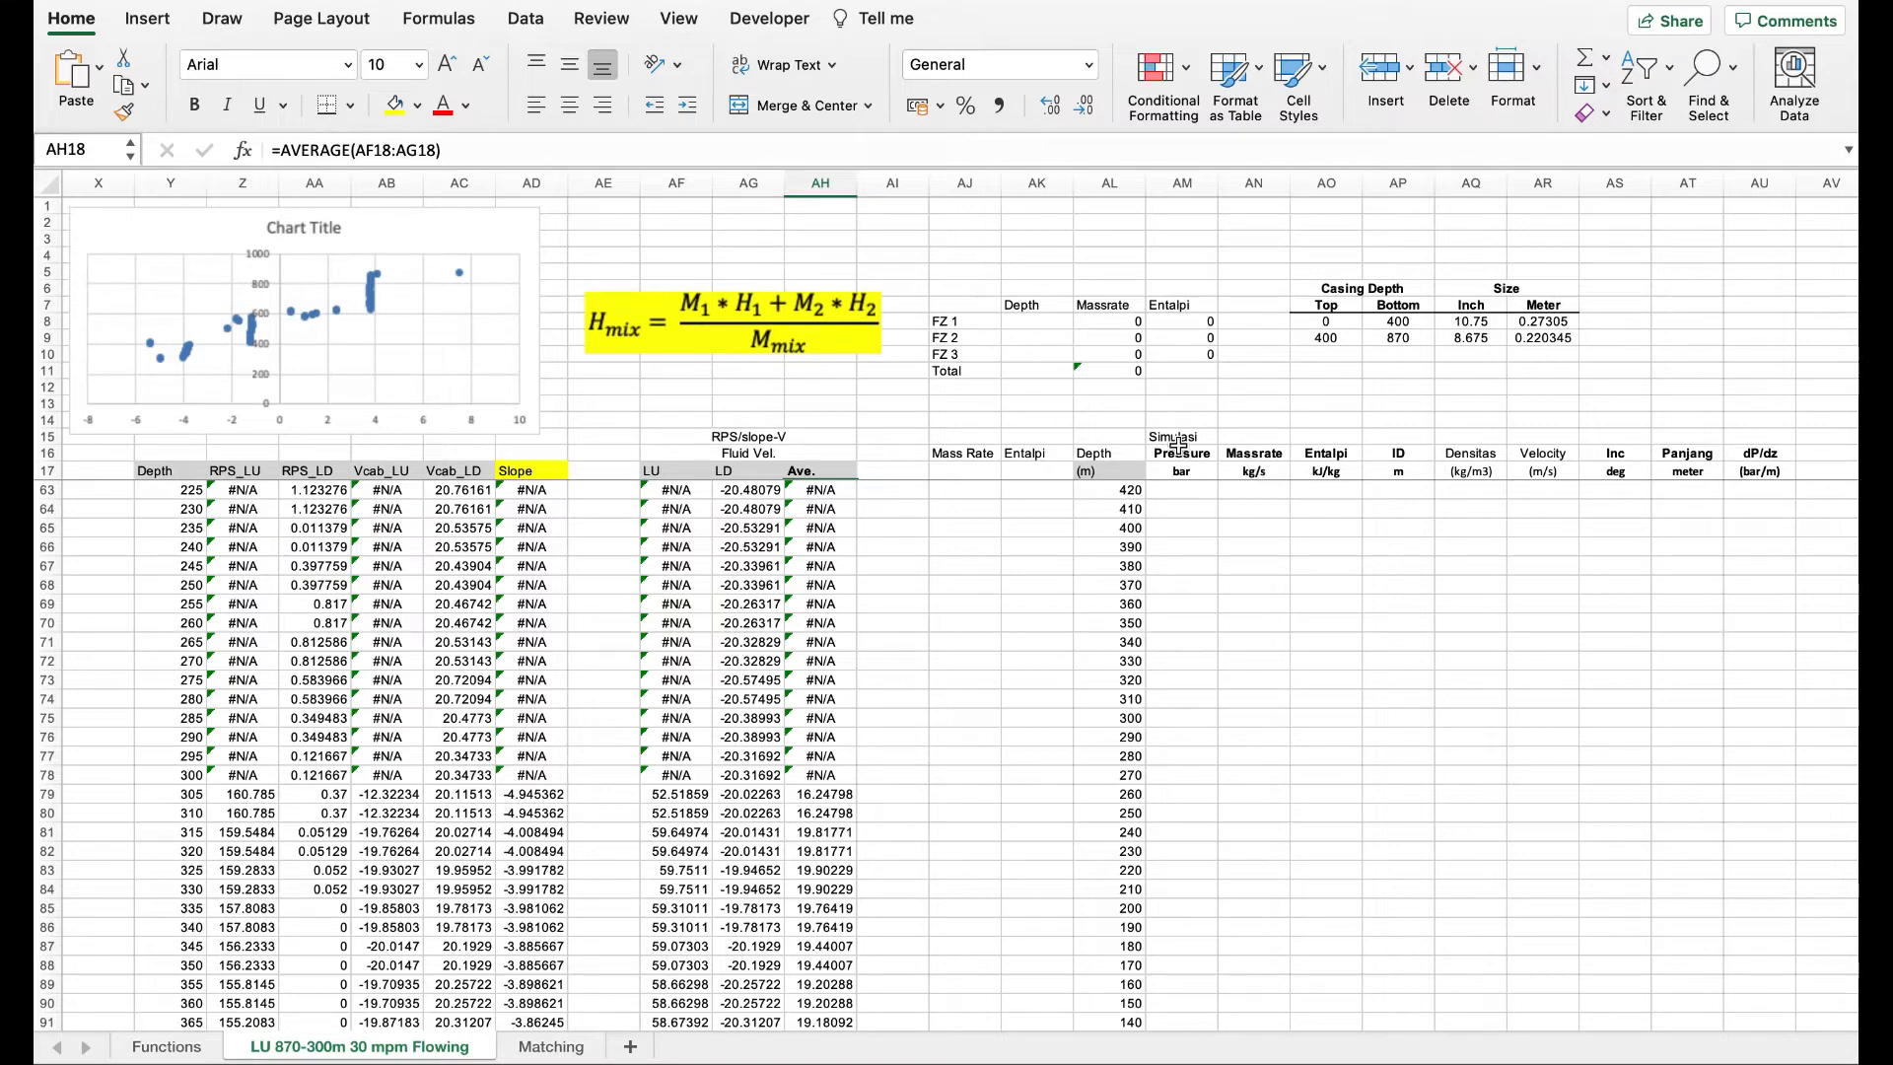
- Review the simulation table's Pressure, Massrate, Entalpi, ID and Inc column headings
scroll(1216, 784, up, 15)
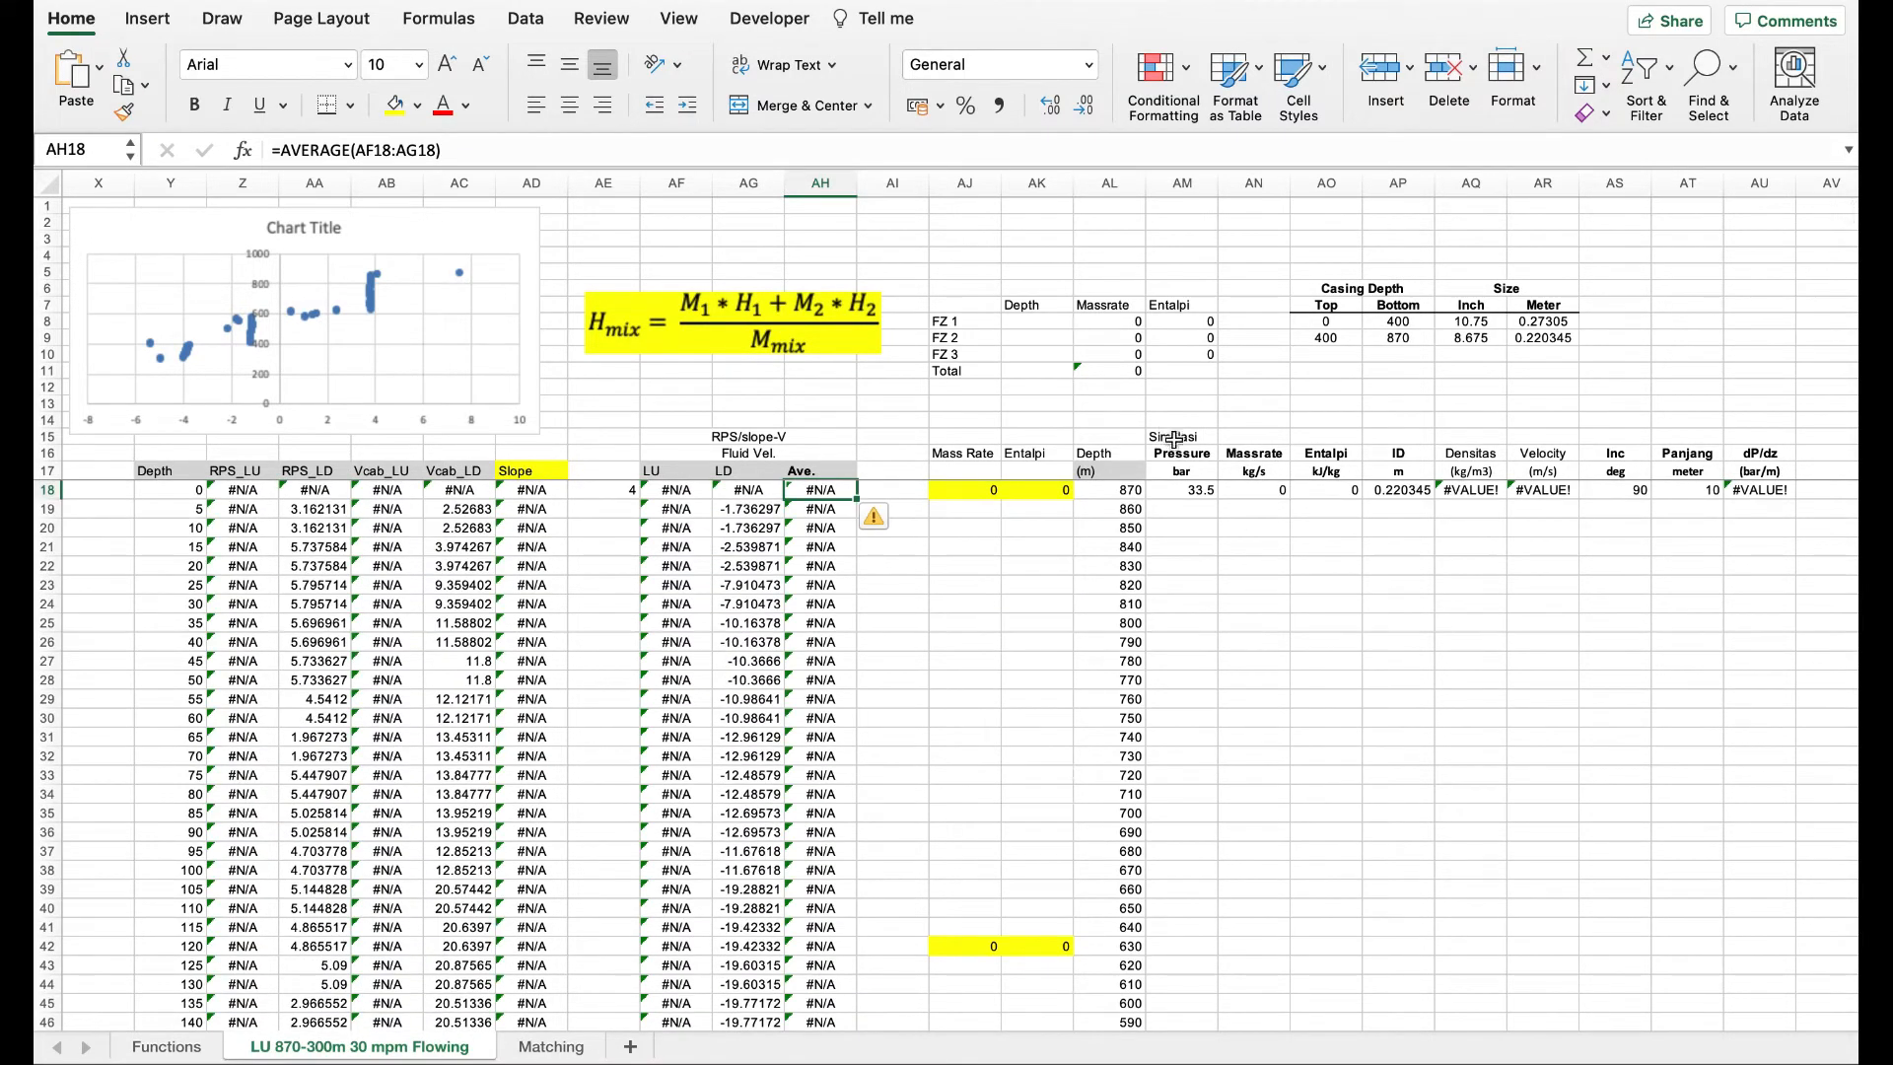
drag(1179, 452, 1398, 465)
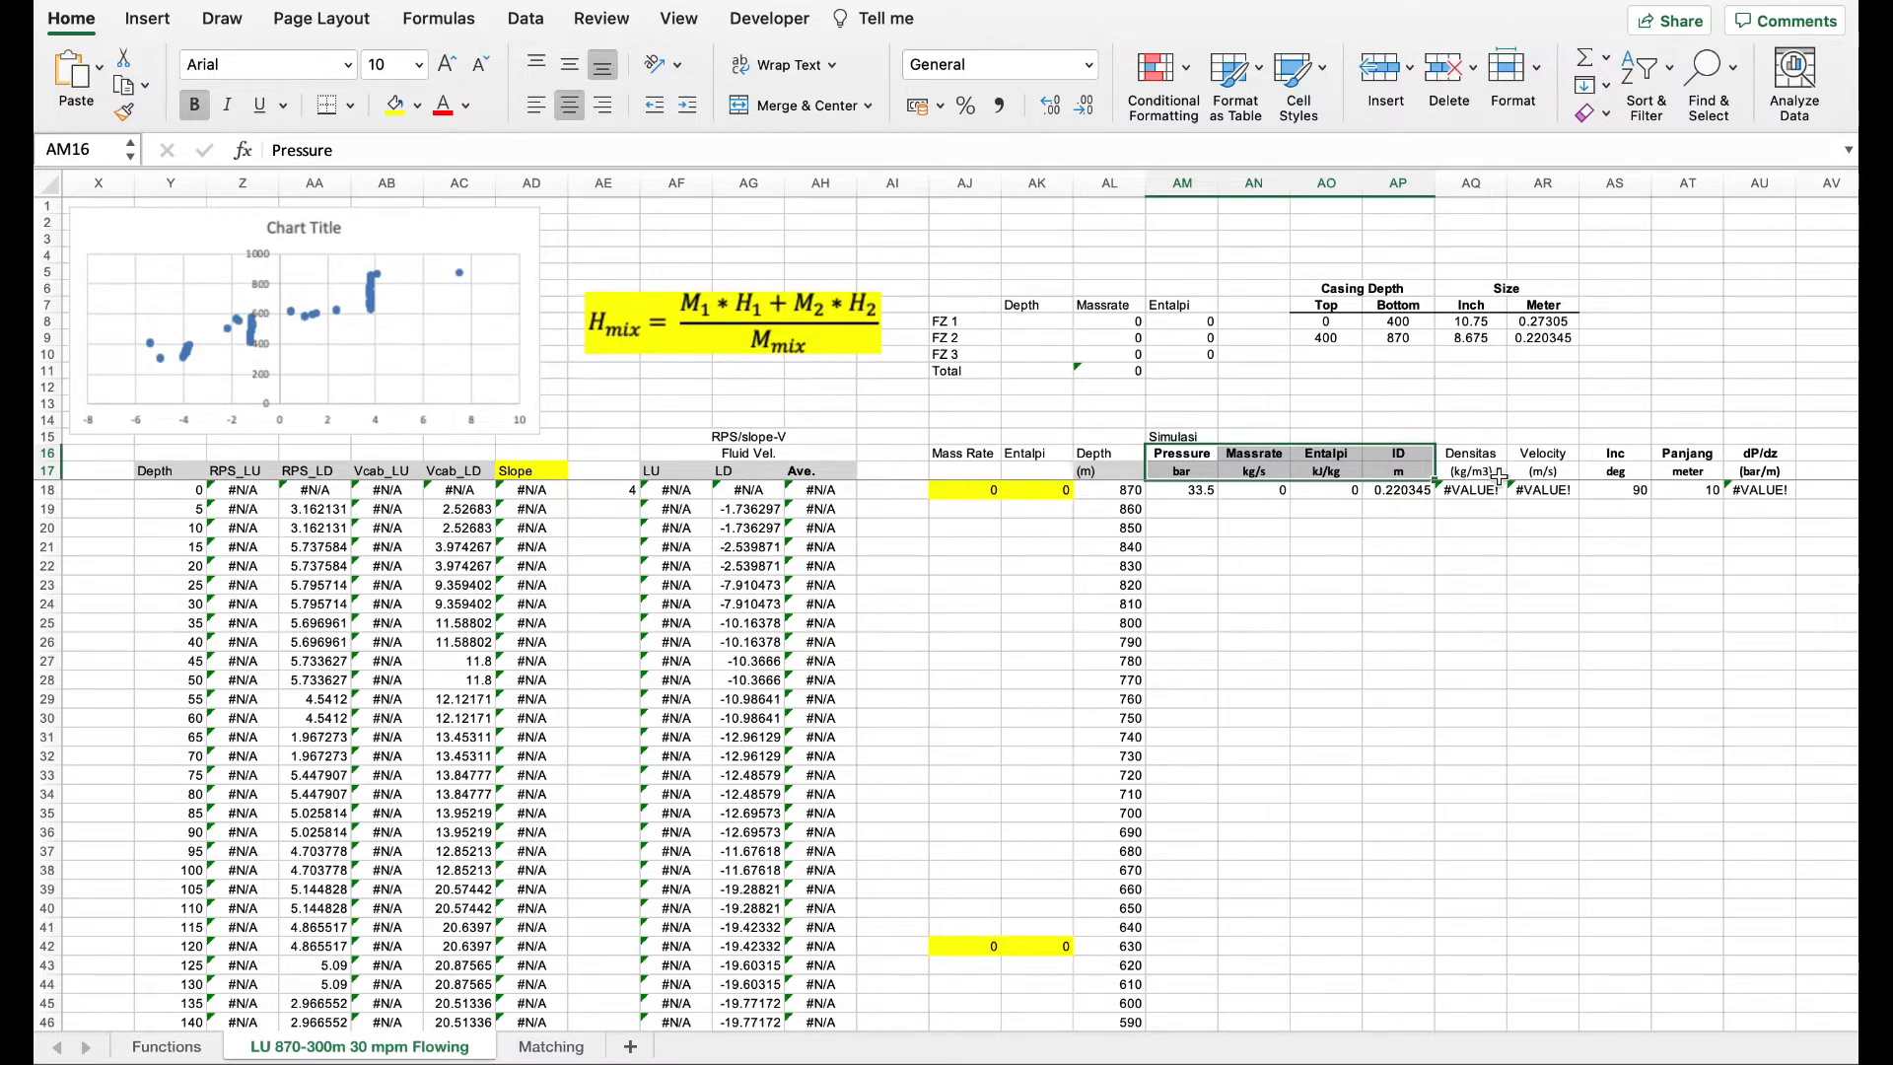
click(1603, 453)
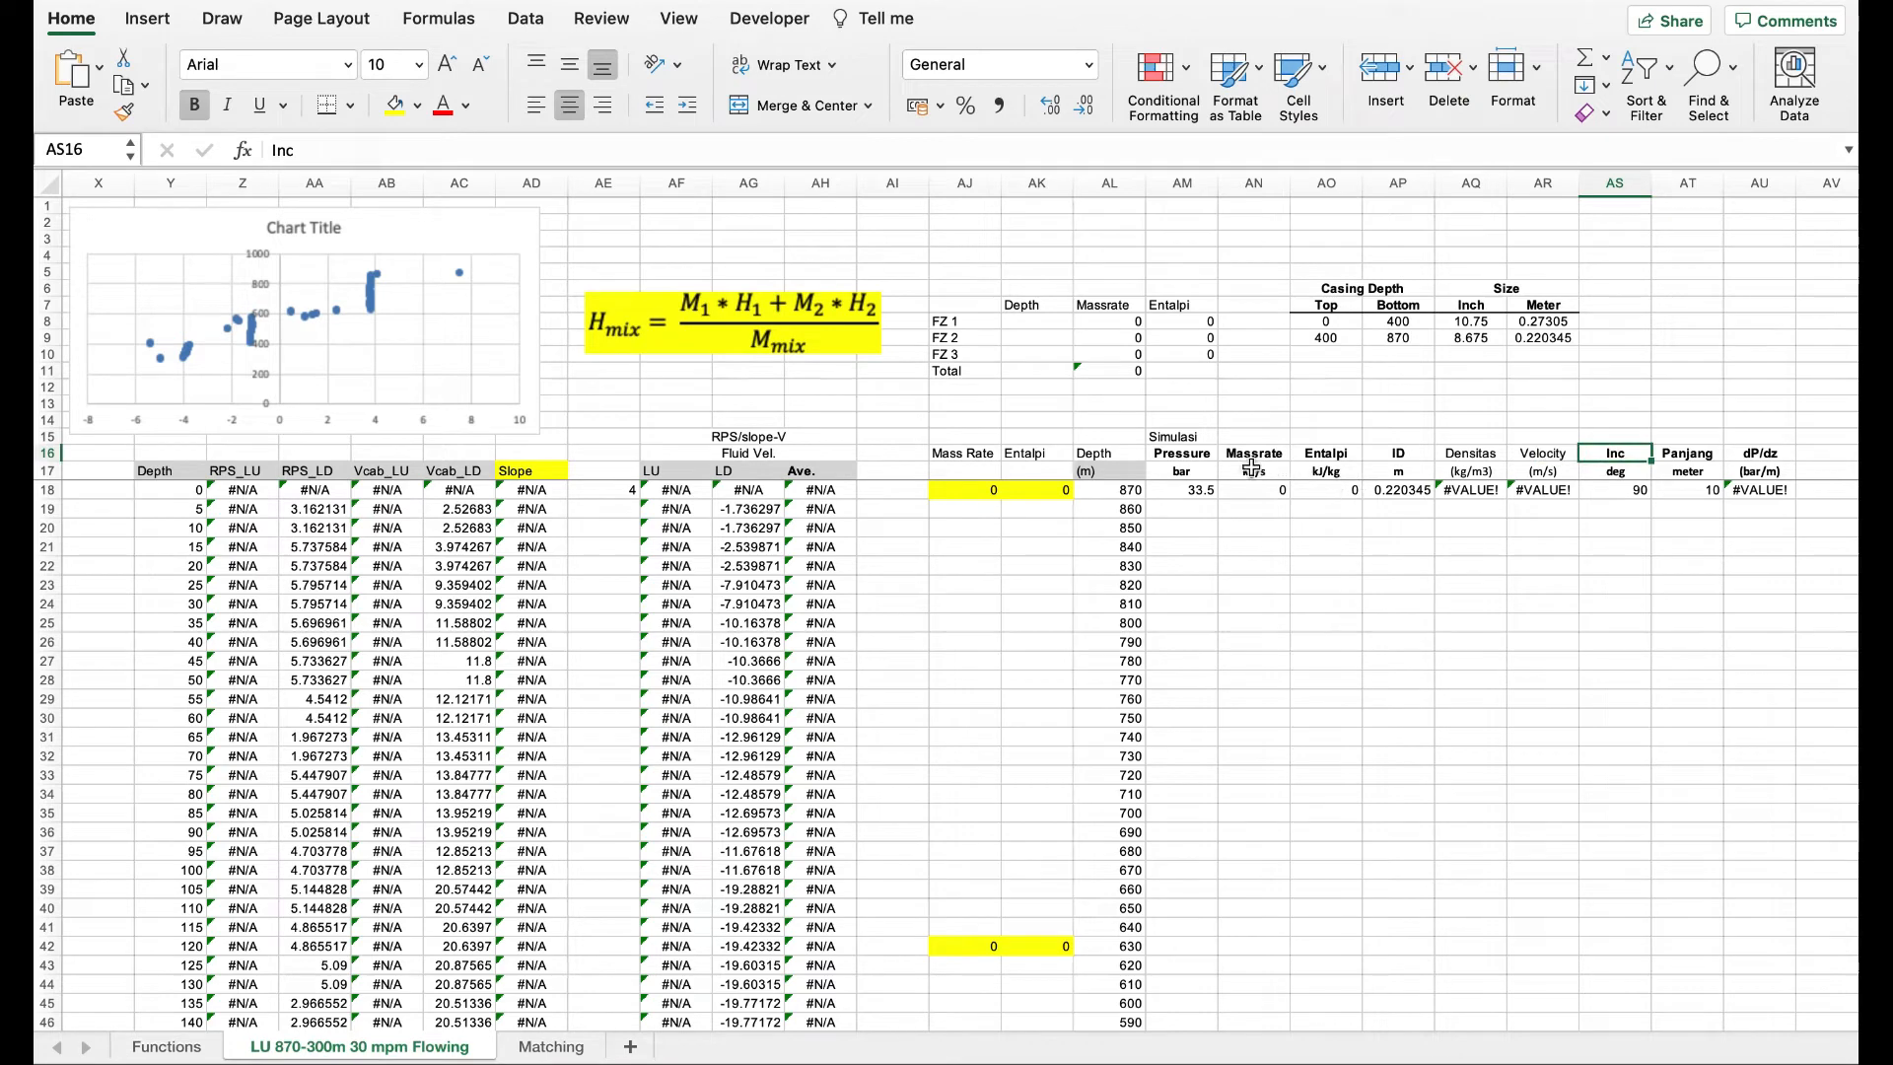
- Review the simulation table's headings and units from Pressure, Massrate and Entalpi through ID, Inc, Panjang and dP/dz
click(1205, 452)
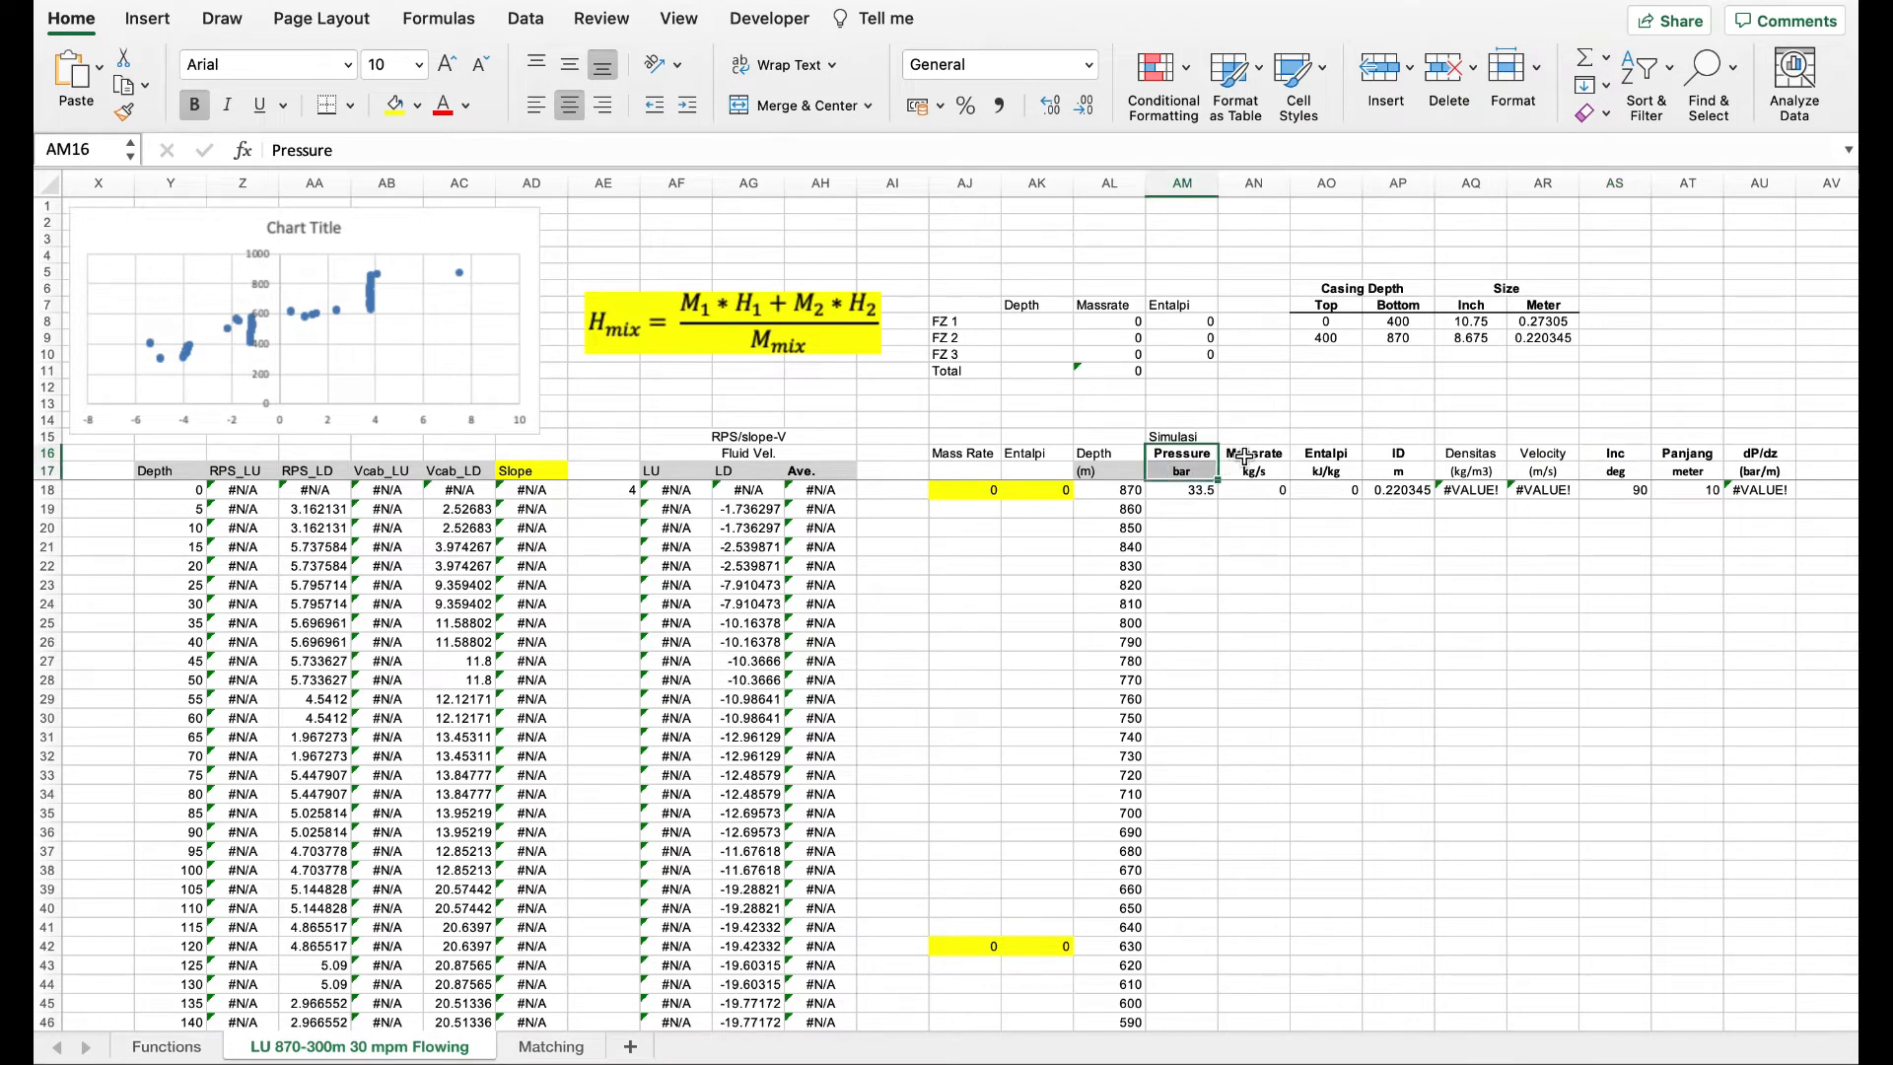
click(1249, 459)
click(1319, 455)
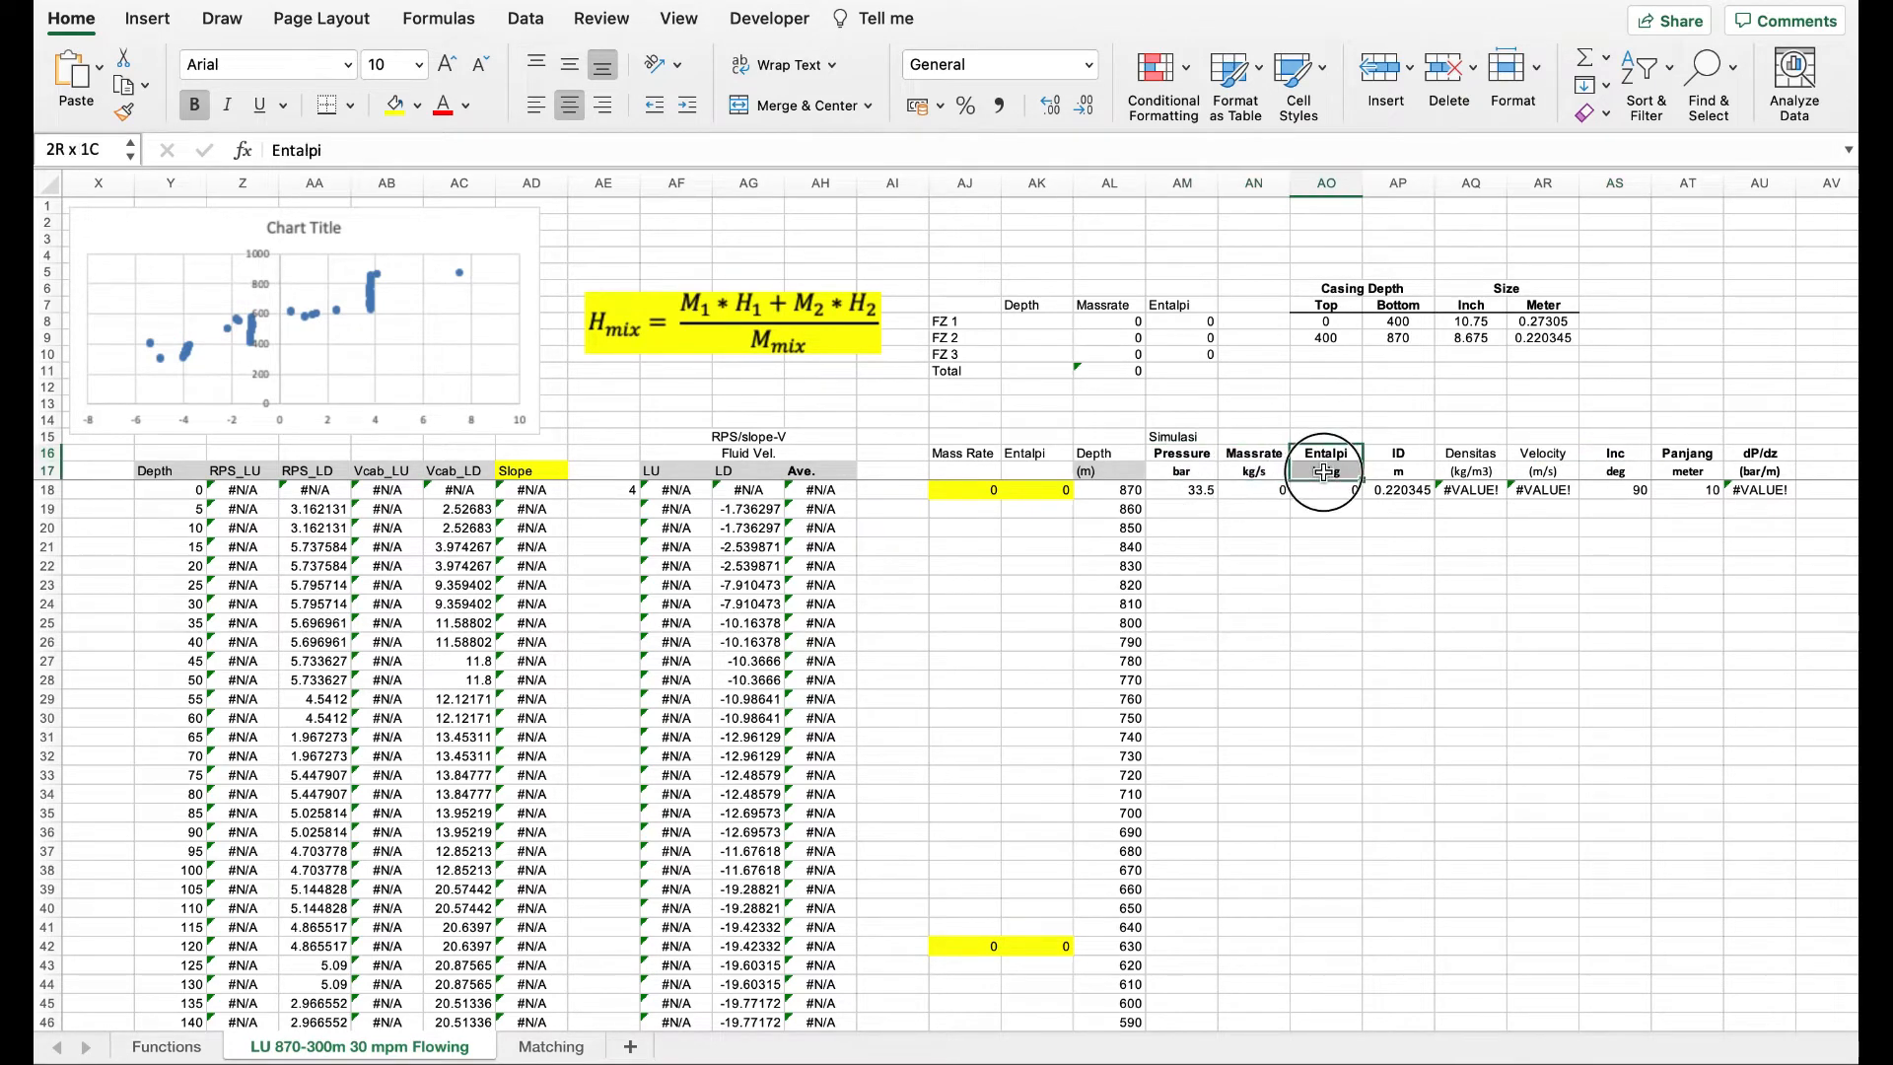
click(1392, 459)
click(1597, 460)
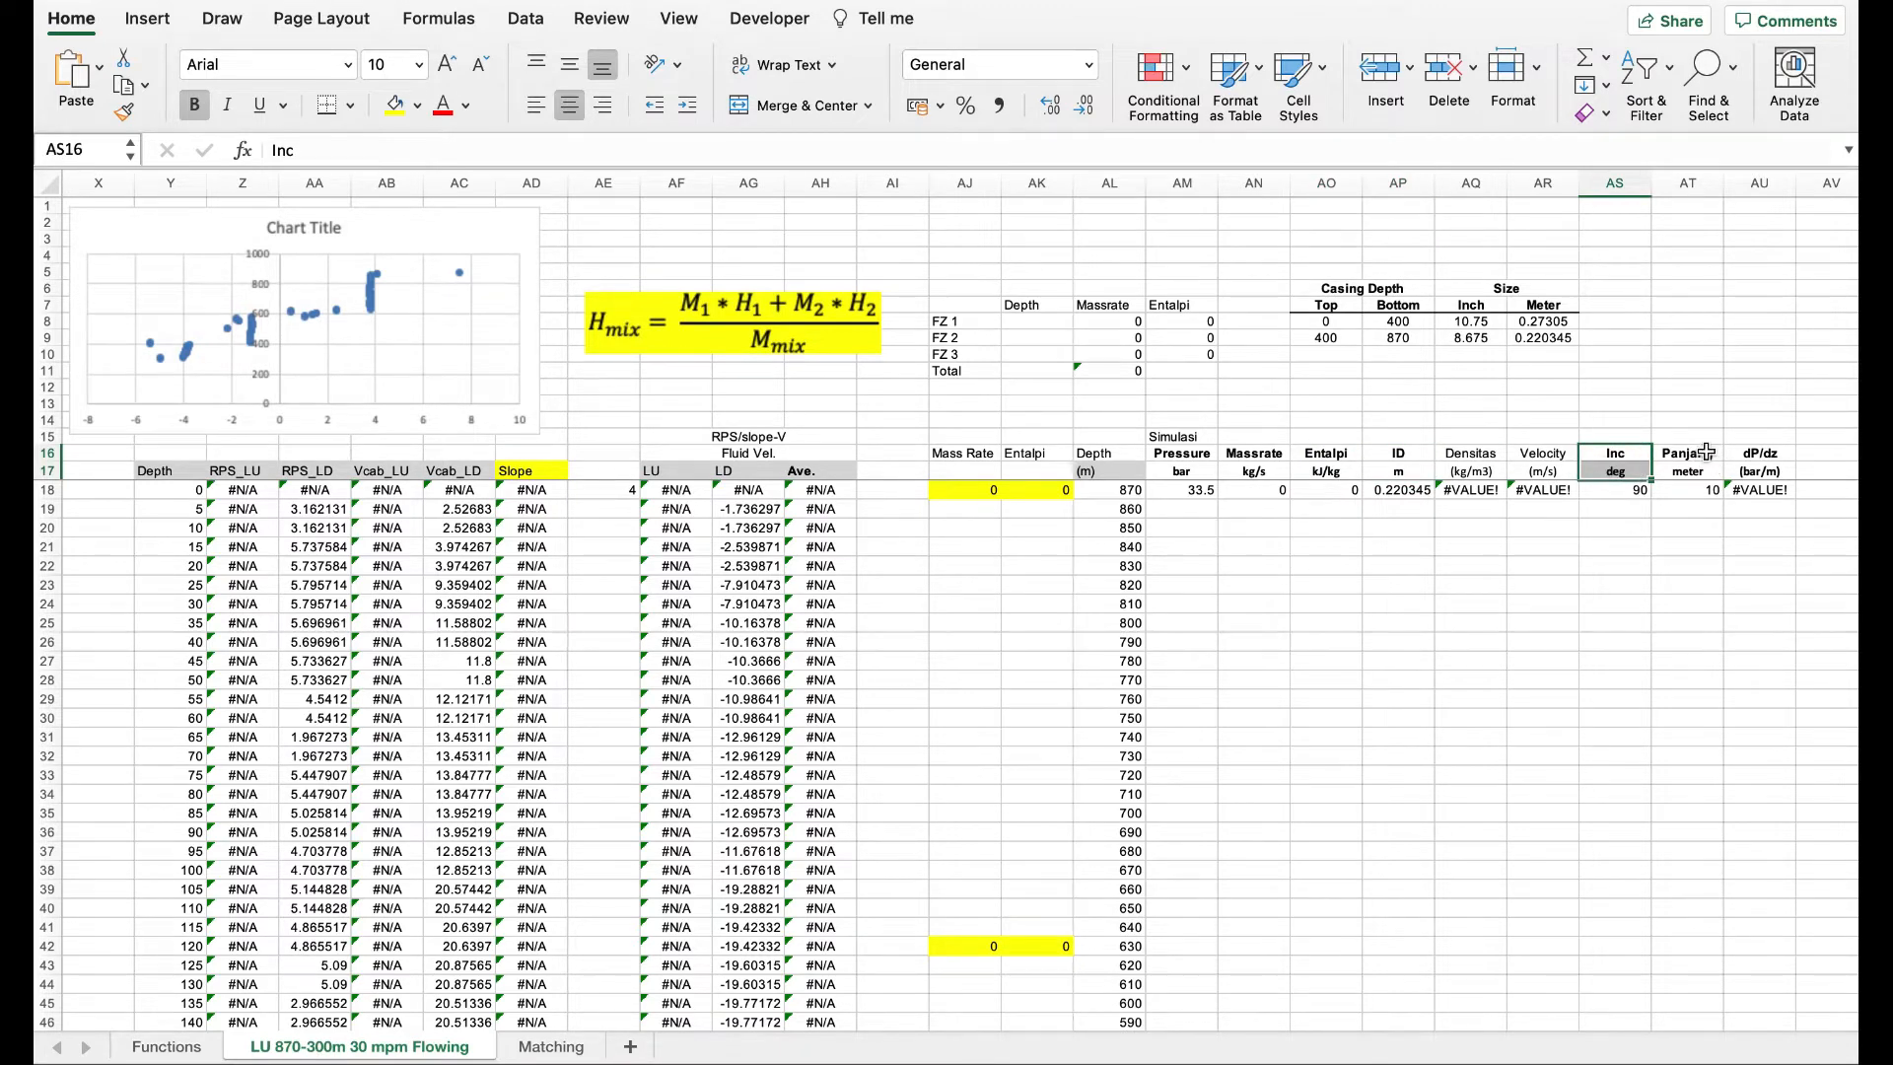
drag(1707, 457, 1705, 471)
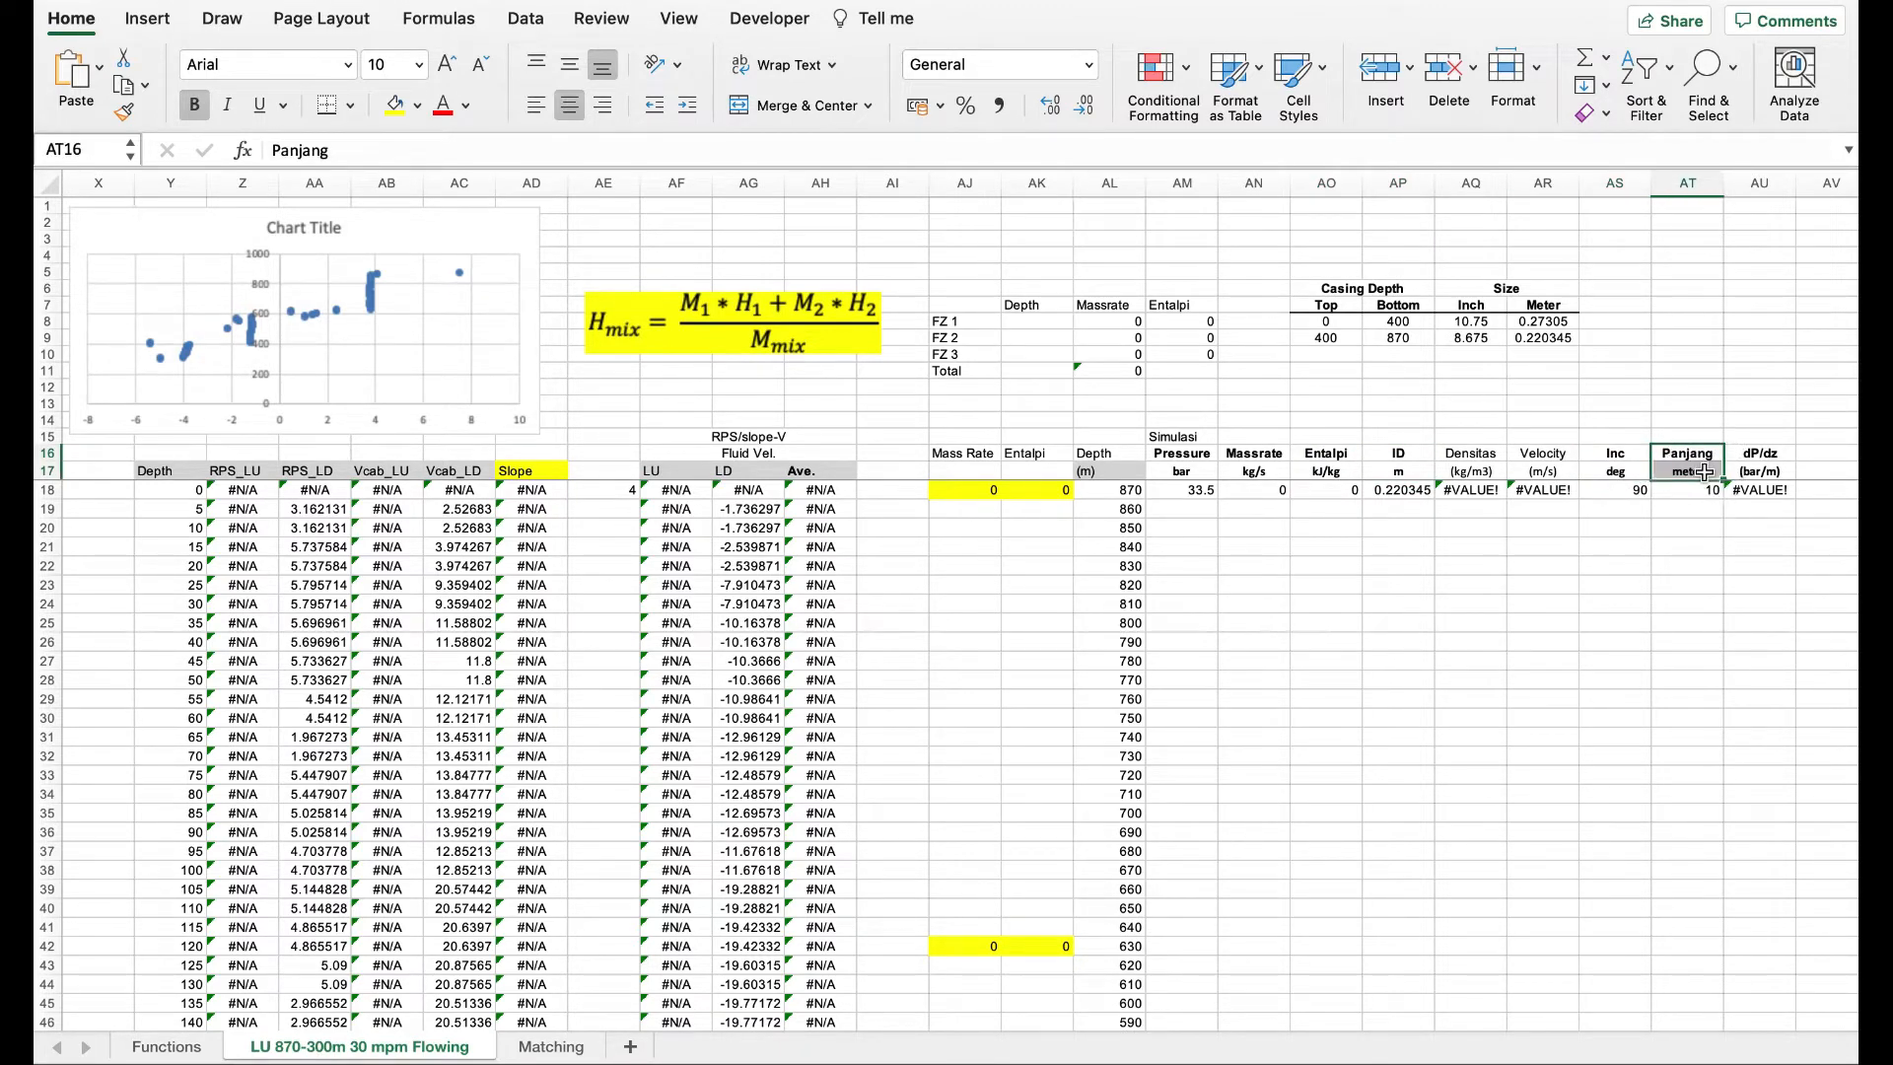
click(1777, 453)
click(1778, 452)
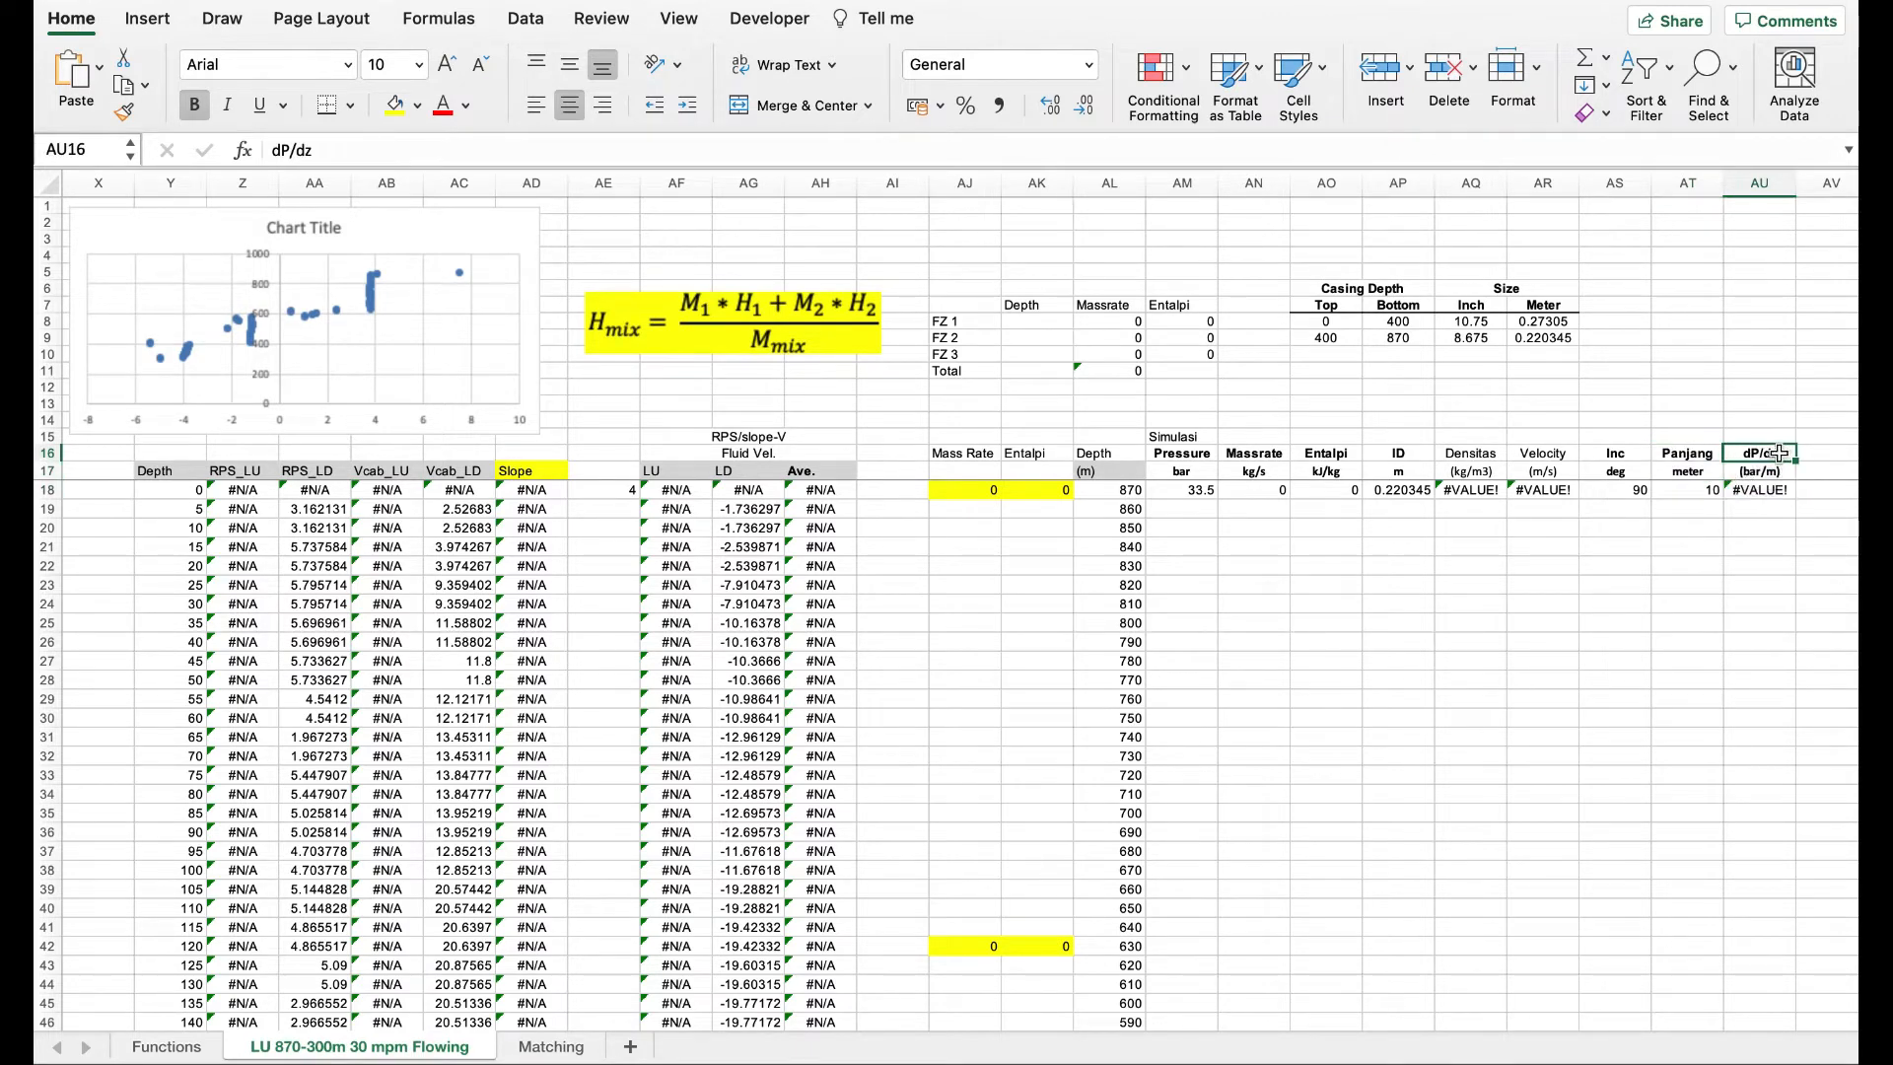
click(1770, 472)
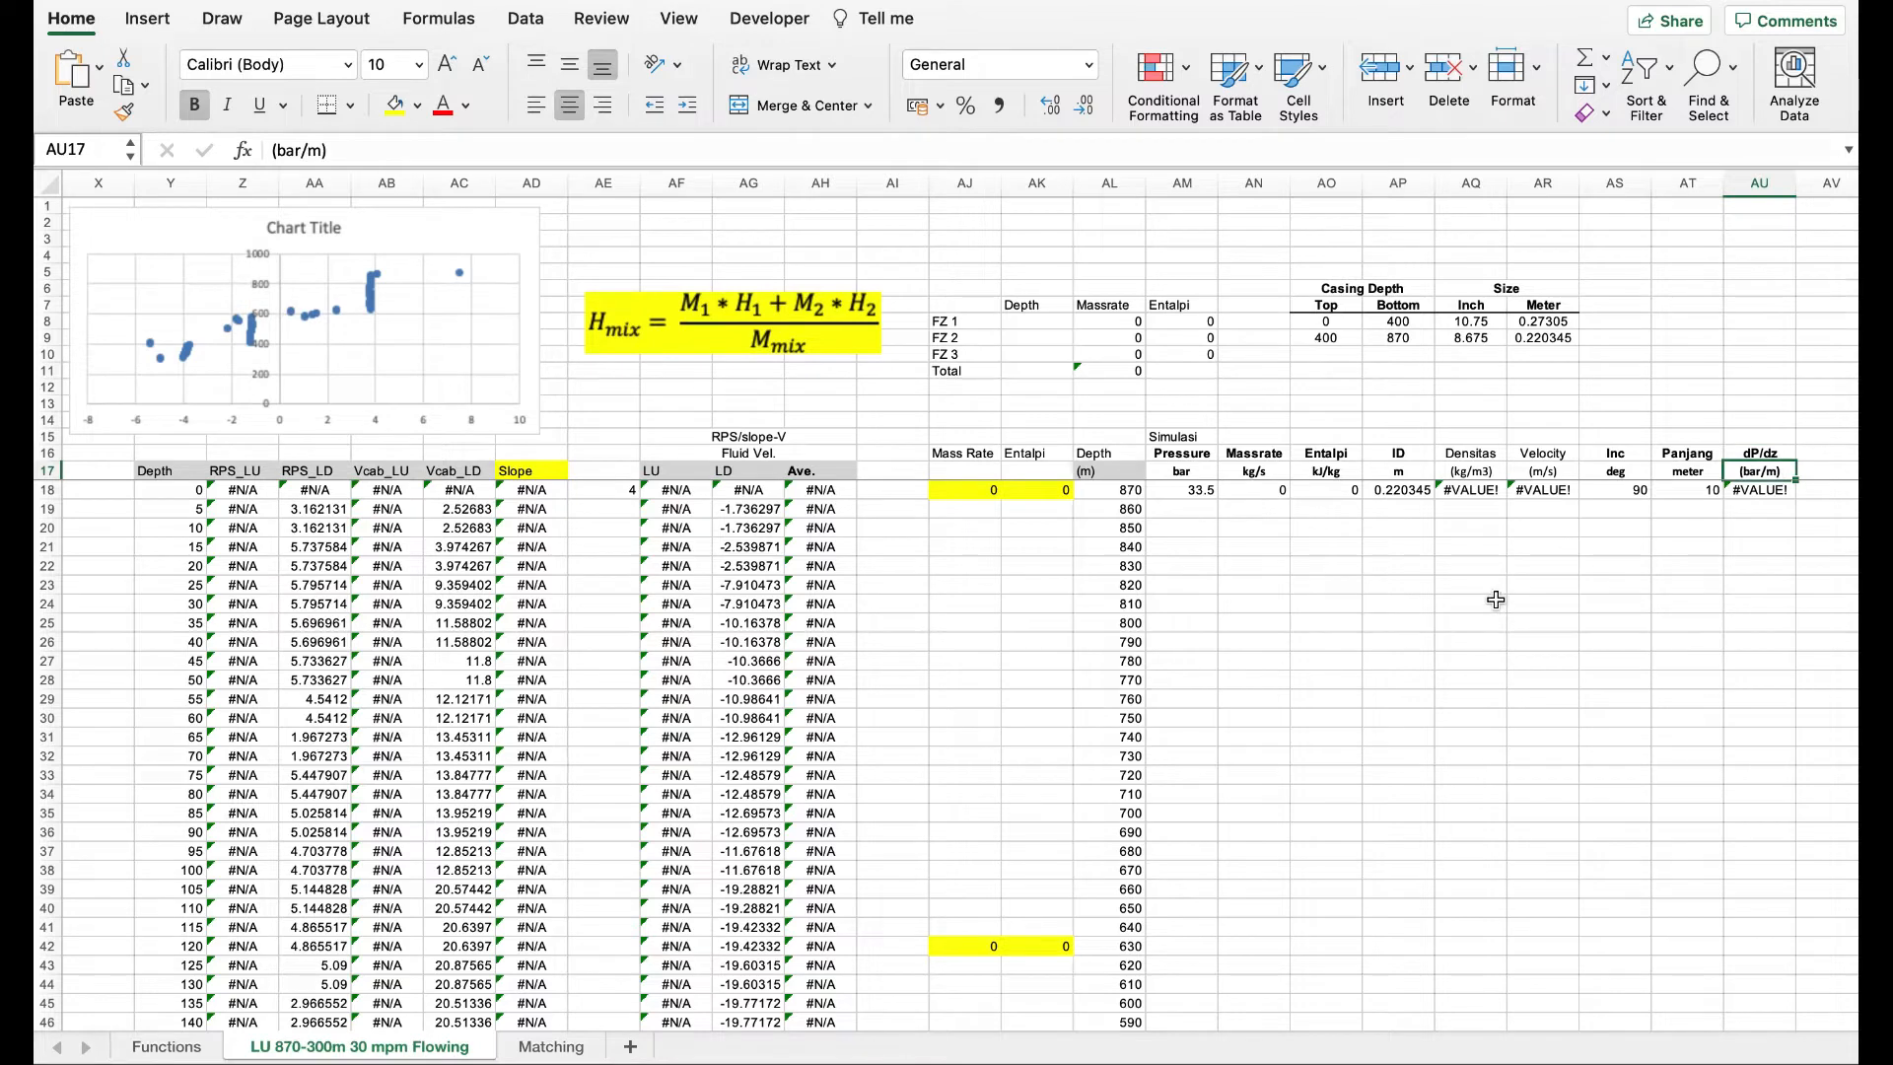
- Examine the simulation Depth column from 870 m past the 300 m row, including the formula that steps the depth
click(1139, 491)
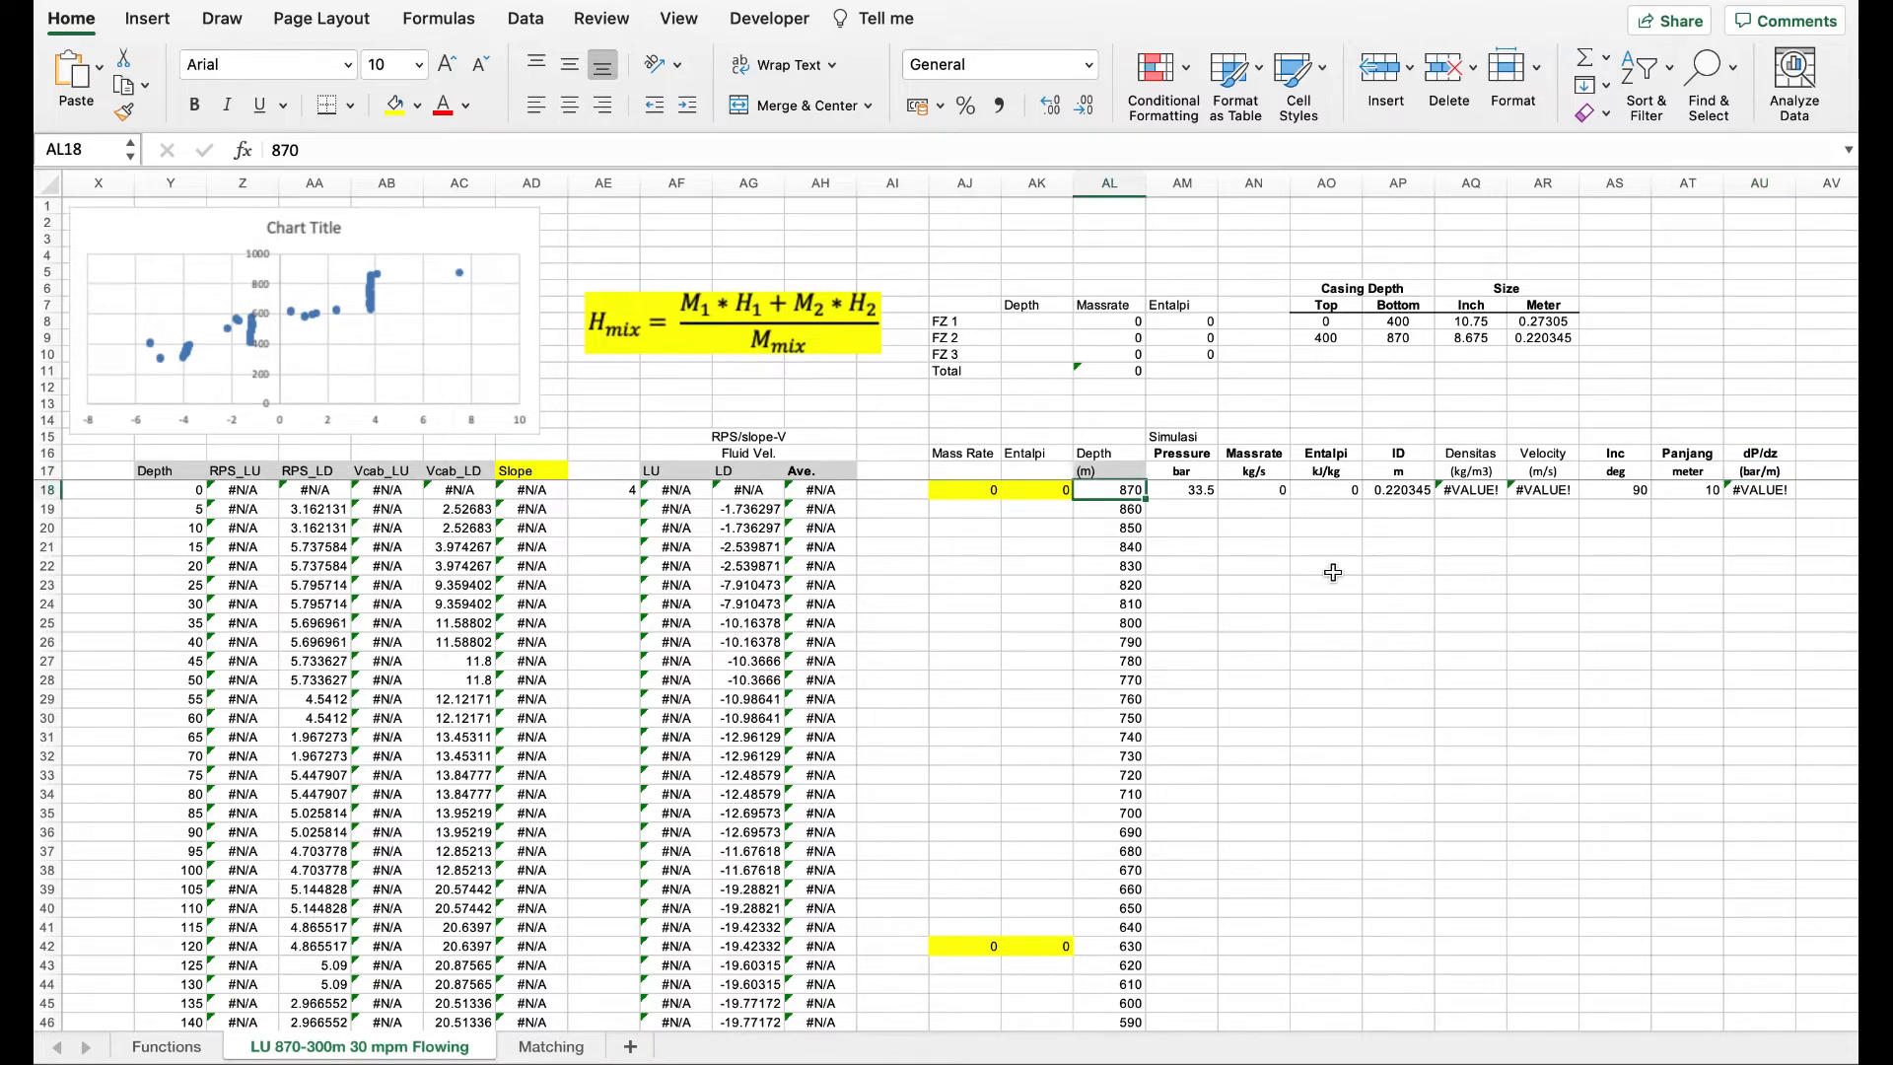
click(1133, 509)
click(1124, 487)
click(1125, 508)
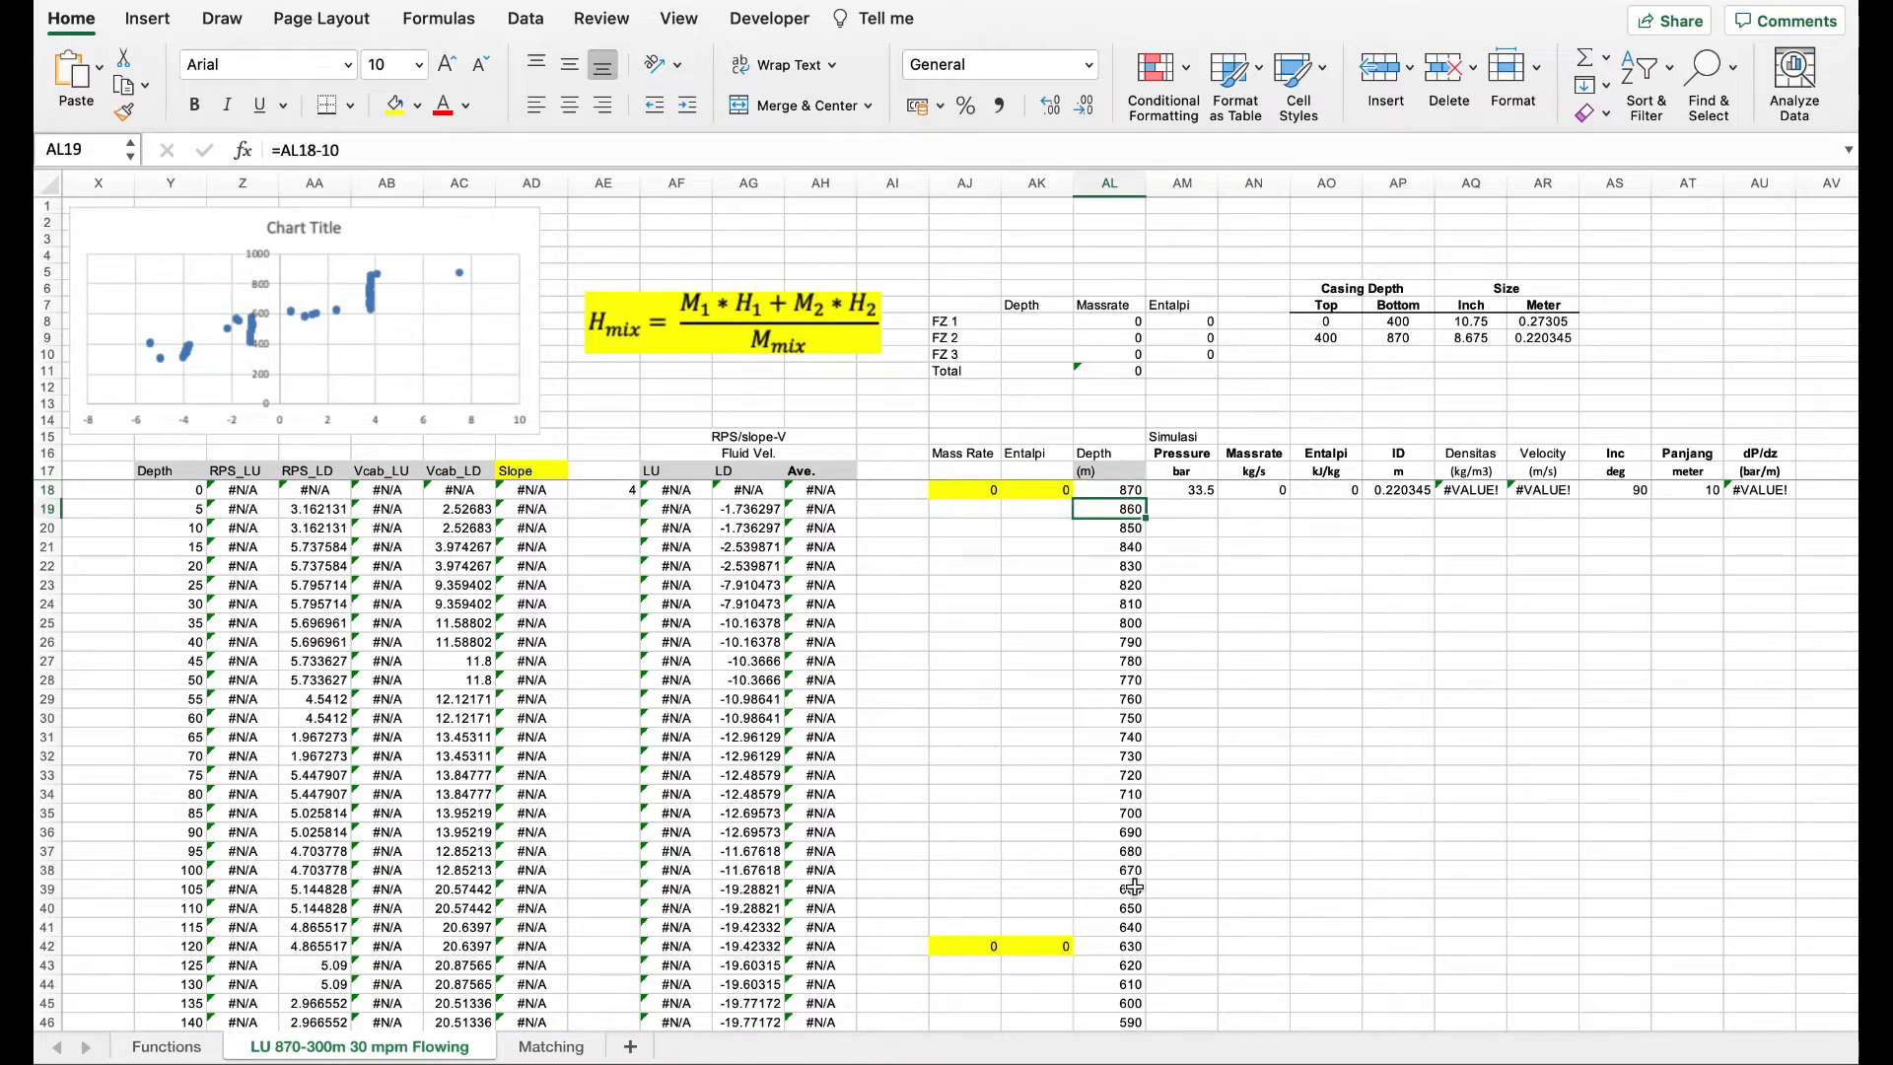
scroll(1133, 888, down, 12)
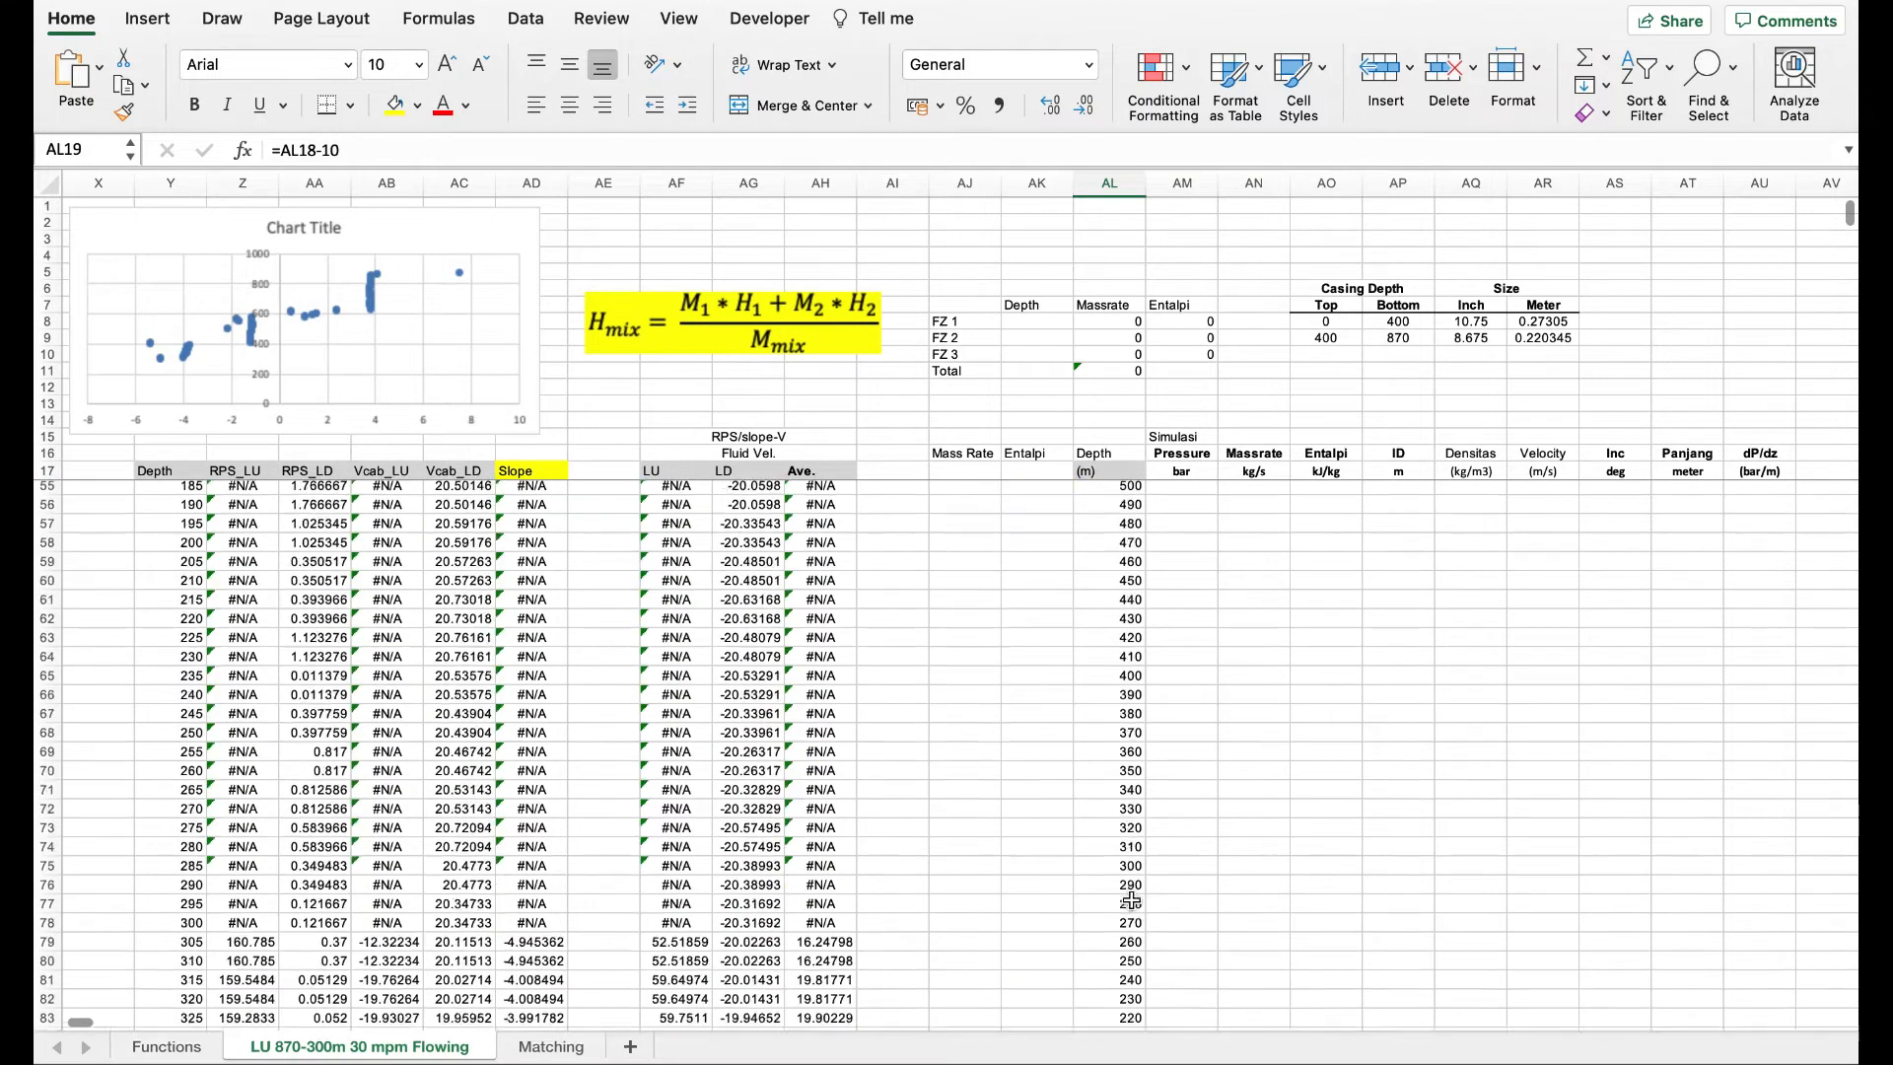
scroll(1131, 902, down, 4)
scroll(1131, 888, up, 15)
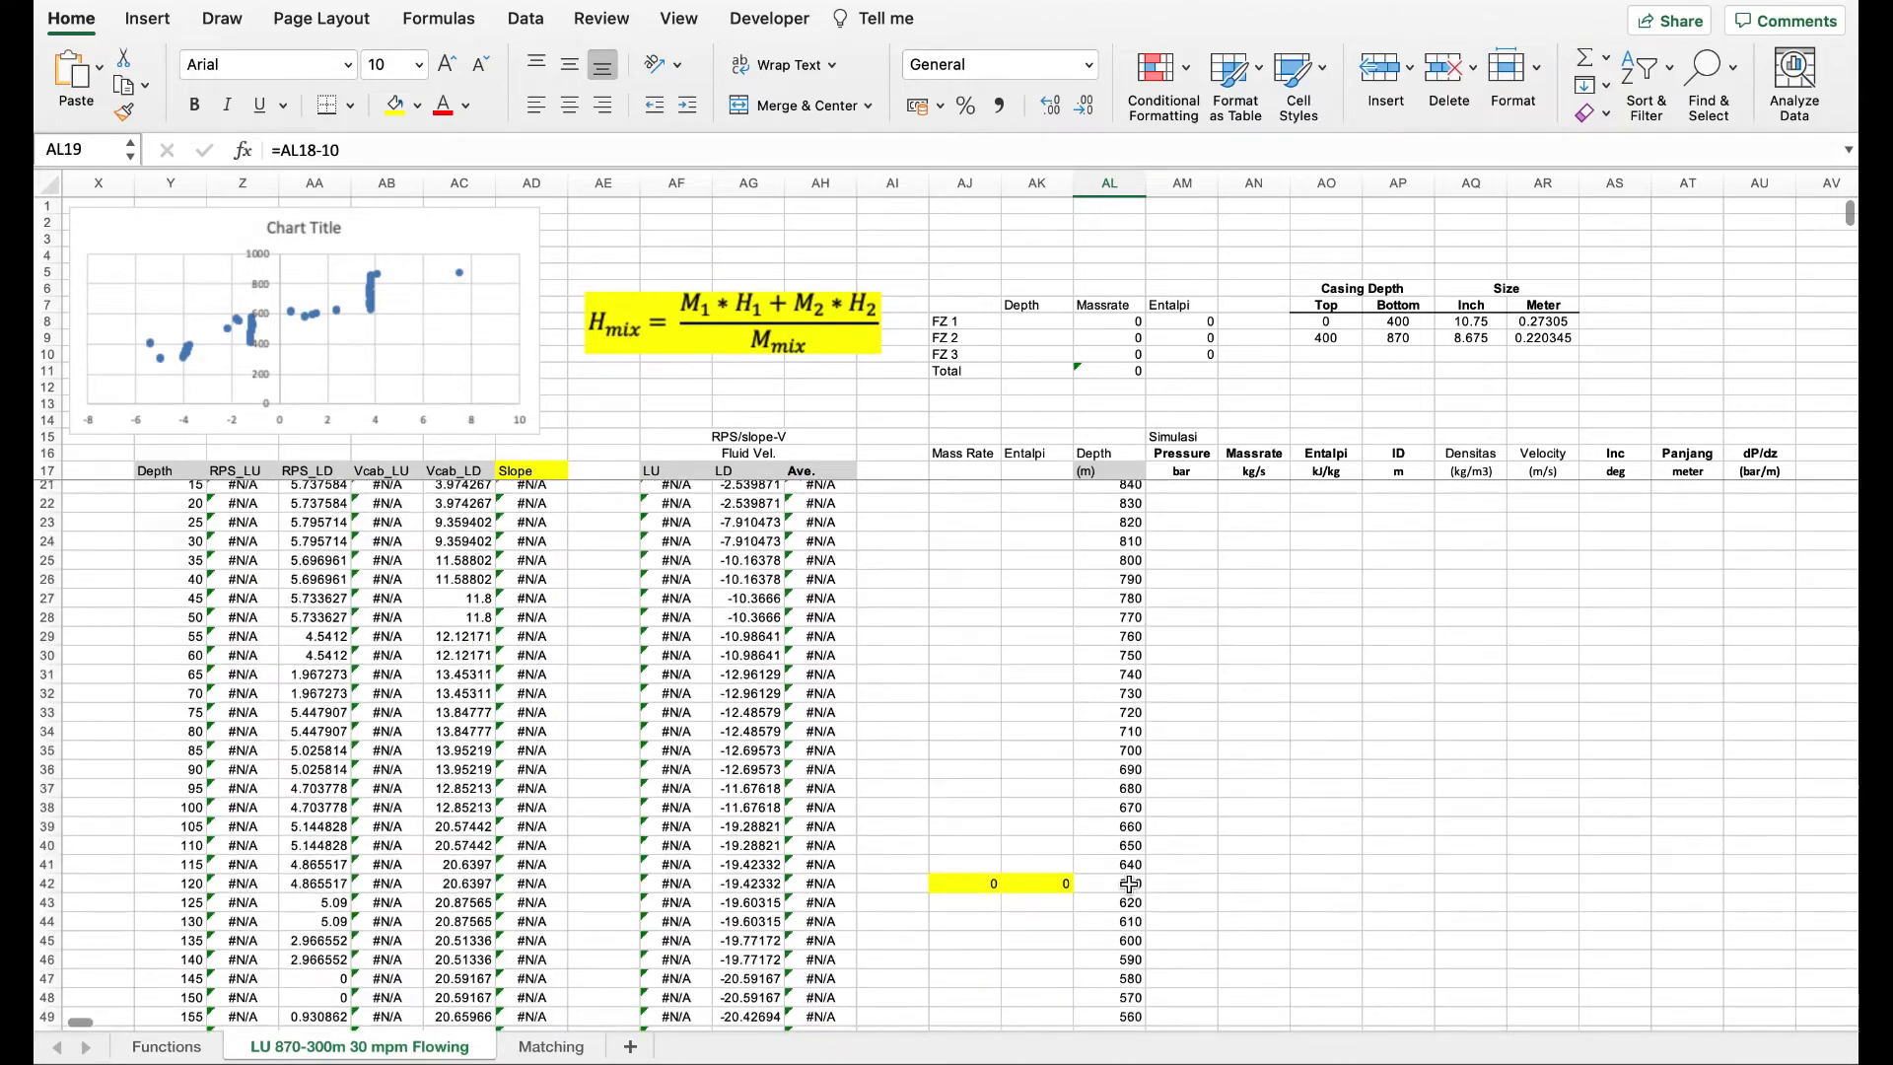
scroll(1131, 885, up, 1)
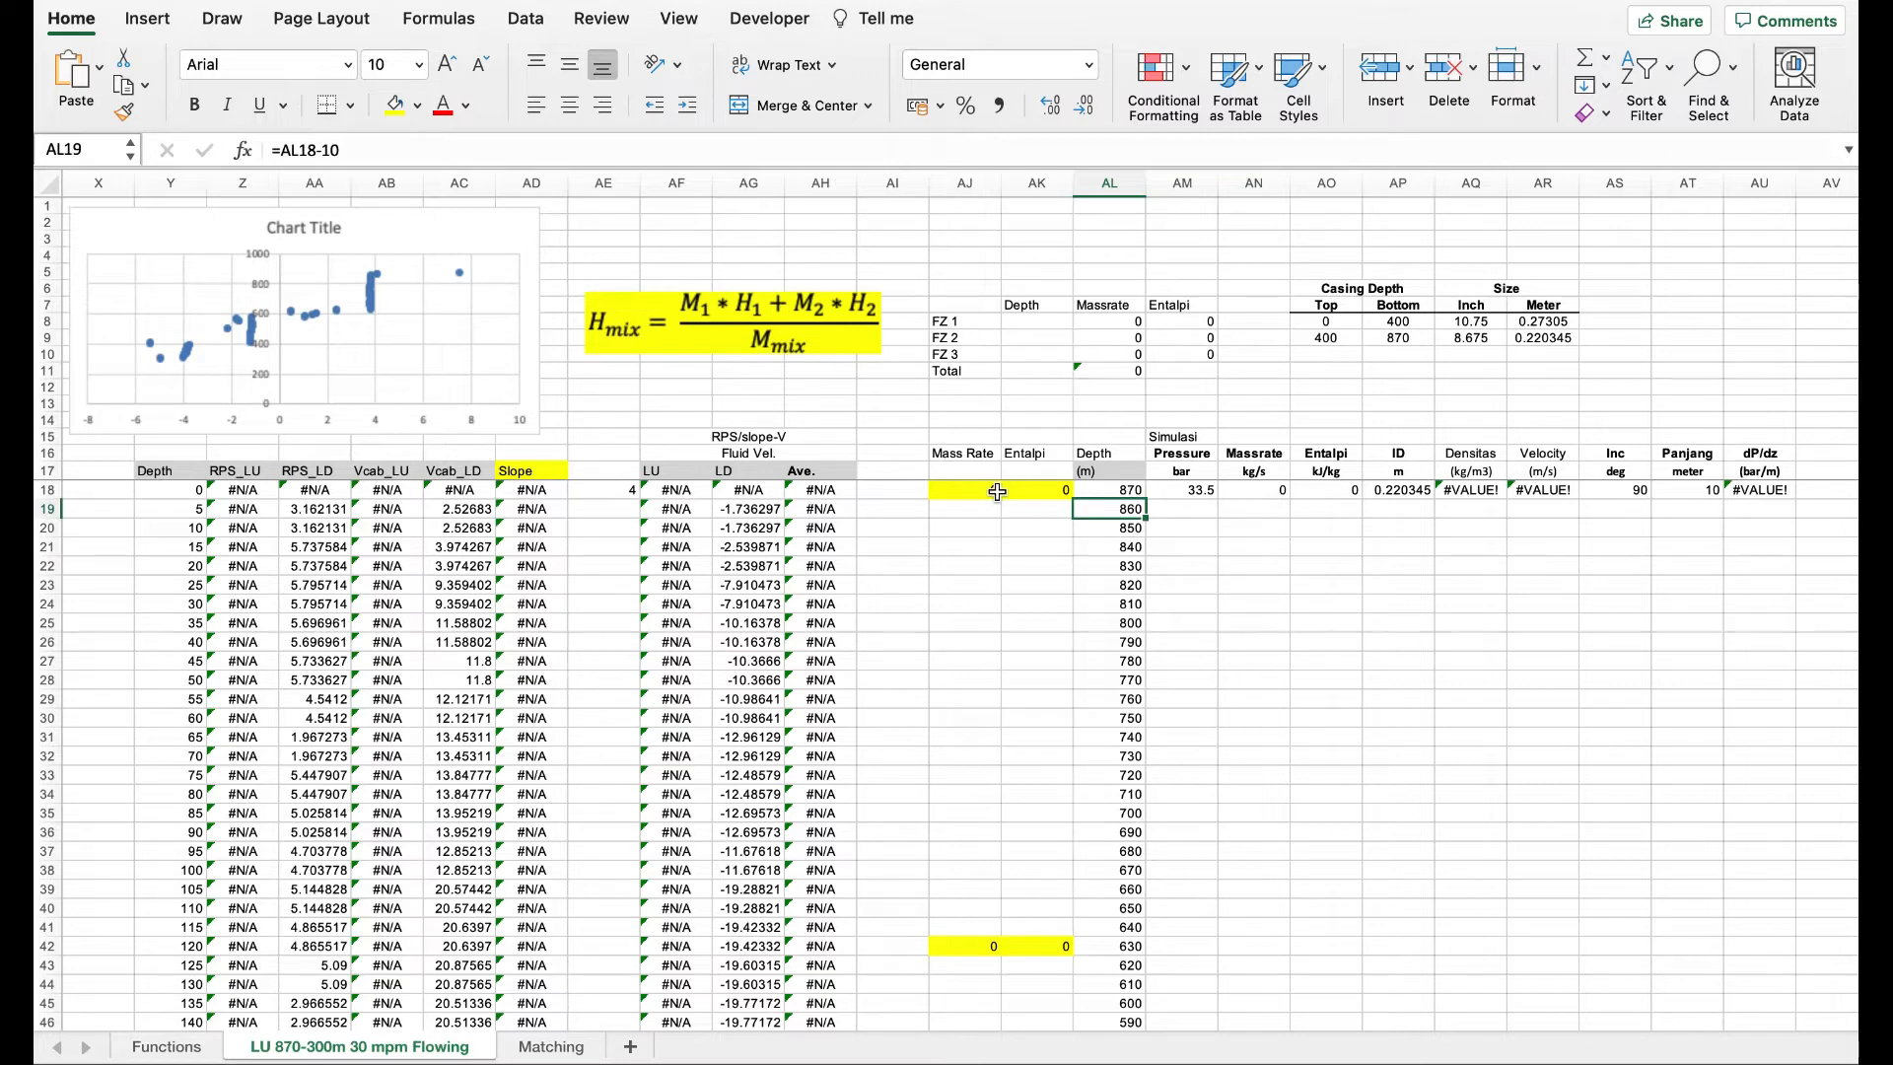
- Inspect the yellow Mass Rate and Entalpi cells beside the 870 m and 630 m depths
drag(994, 489, 1045, 490)
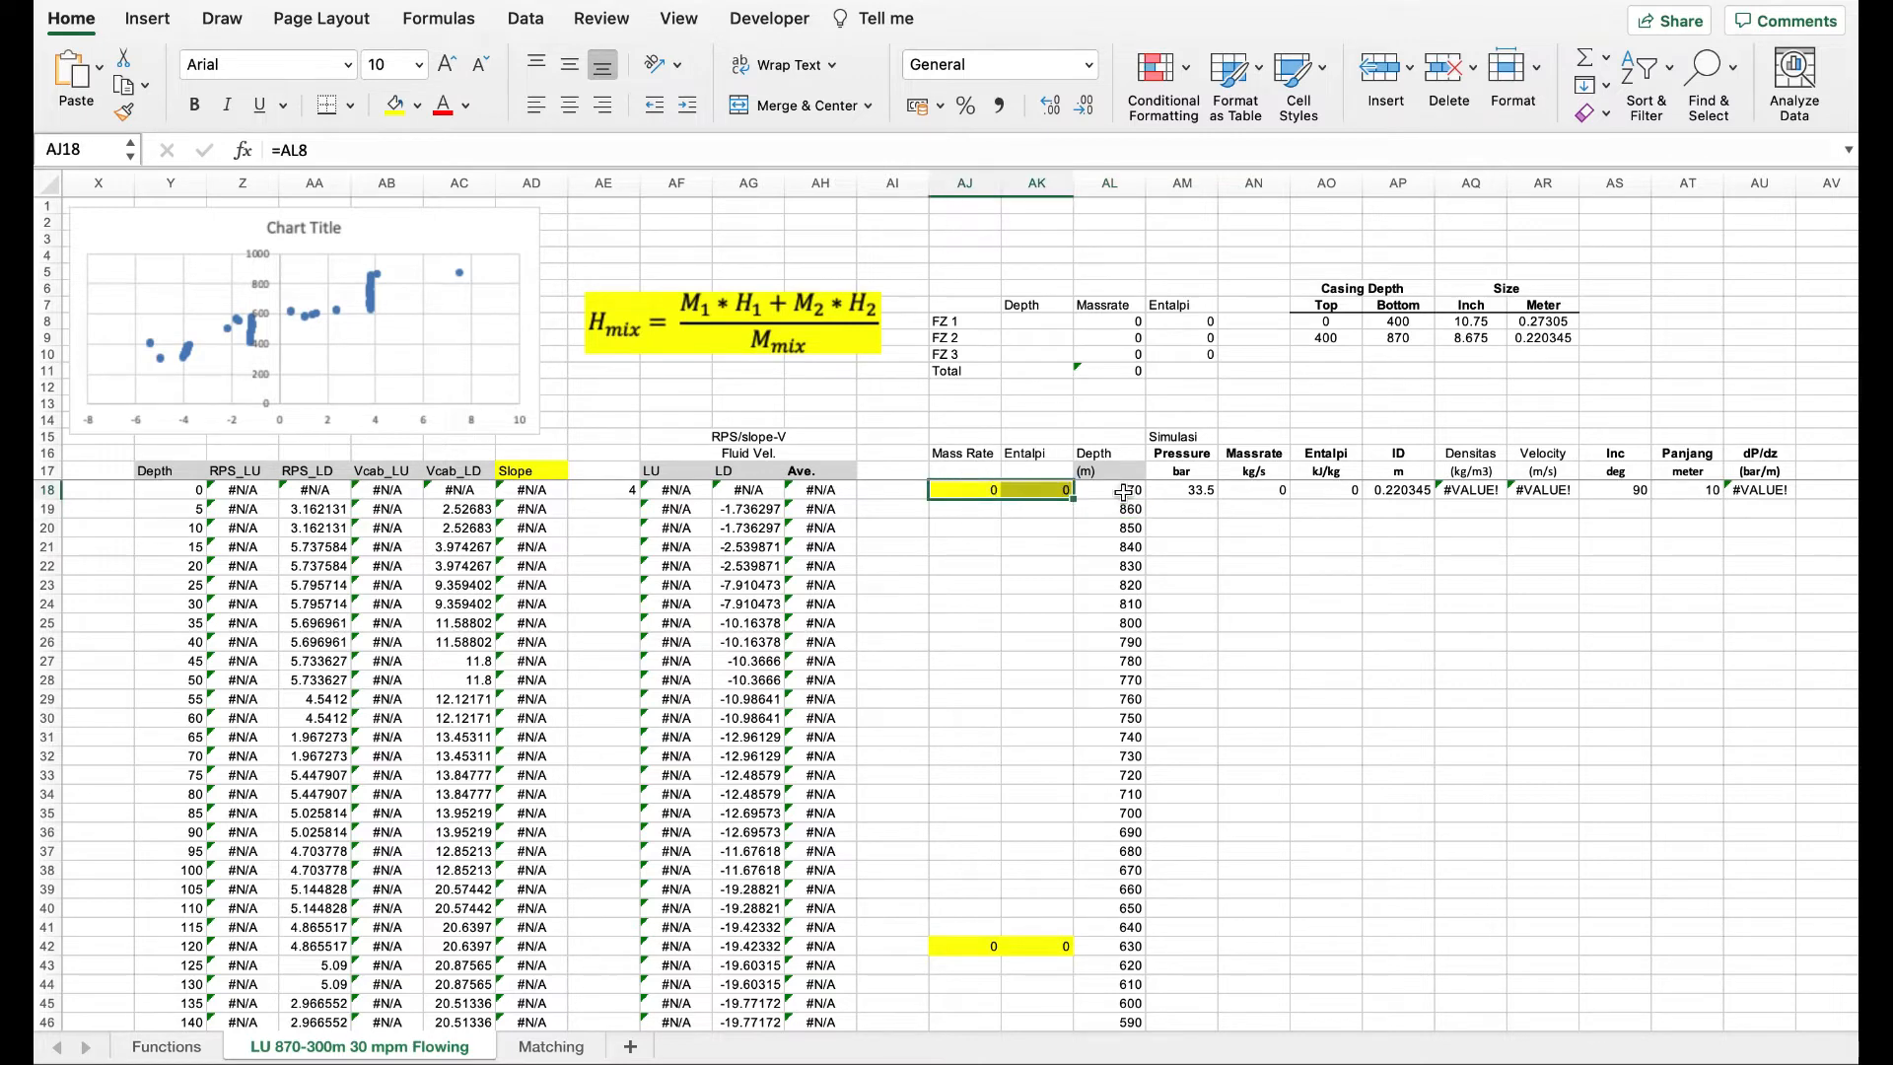
scroll(1025, 828, down, 1)
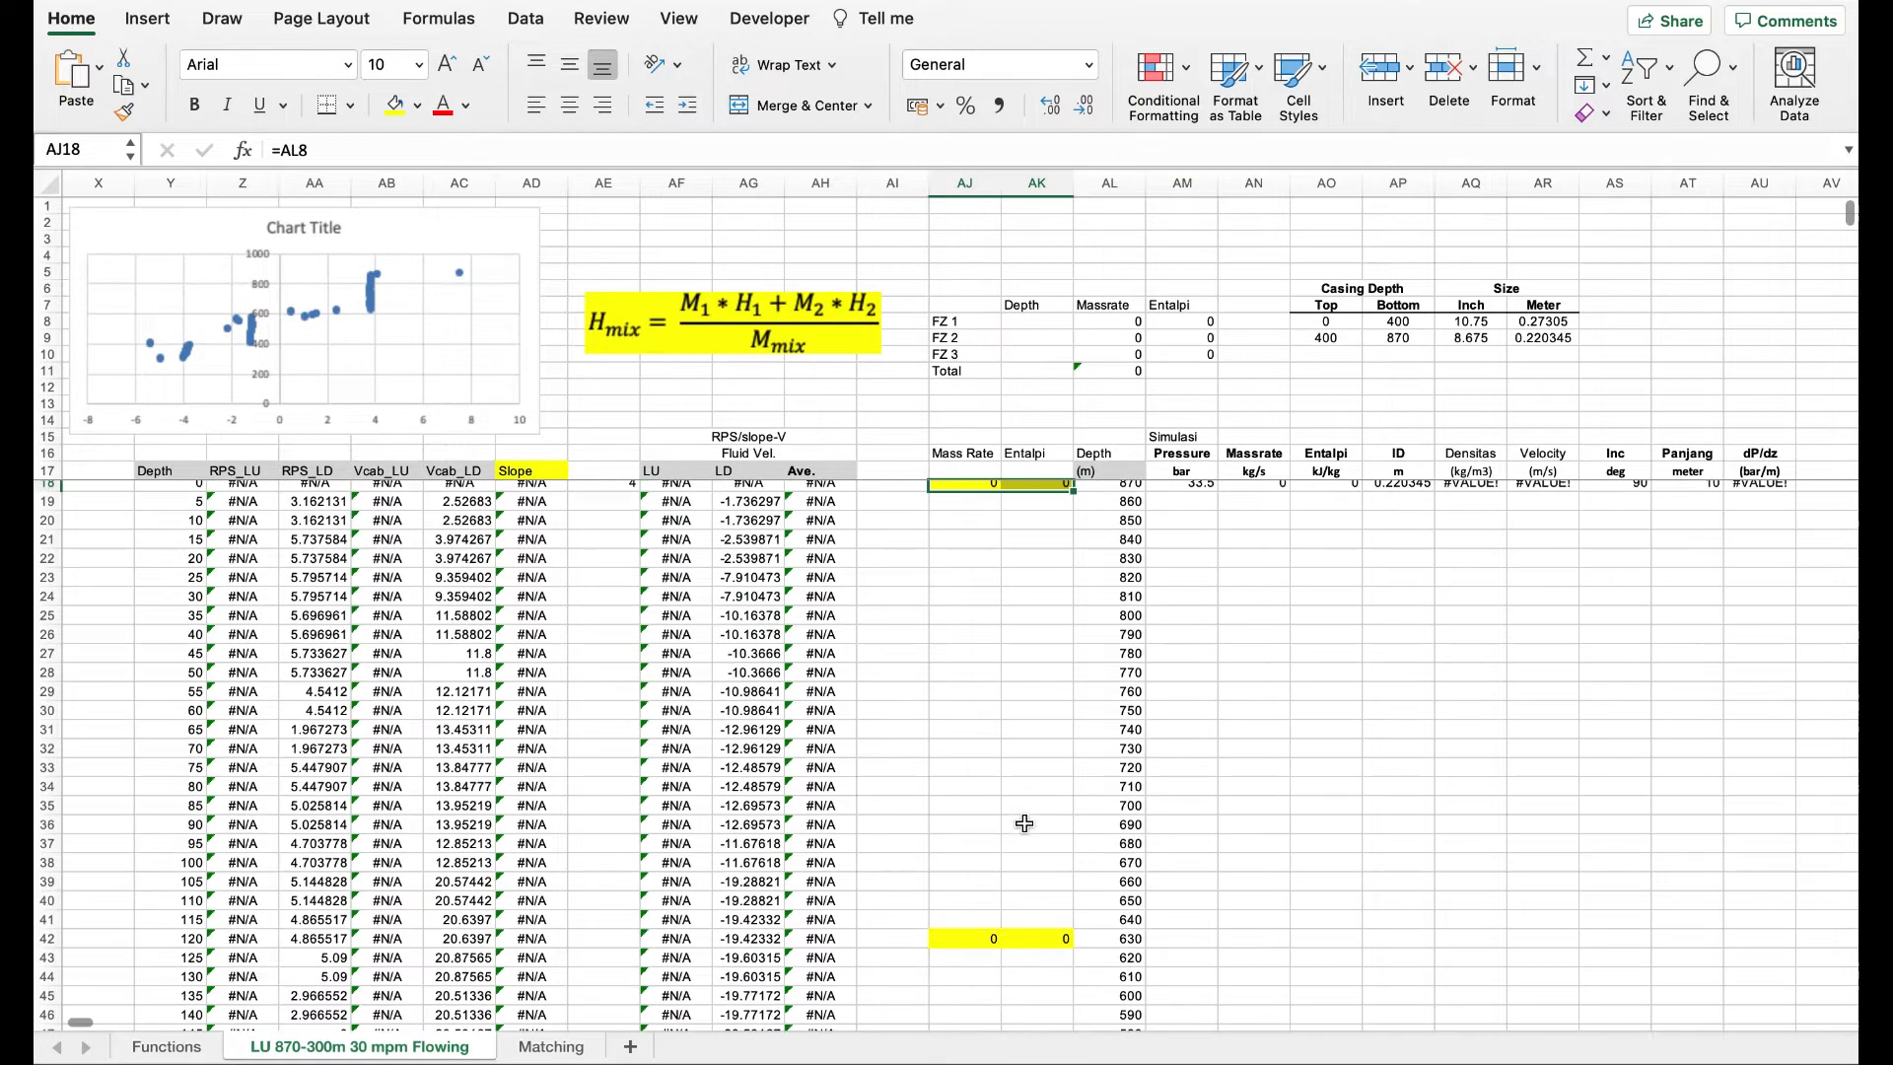
drag(986, 938, 1067, 940)
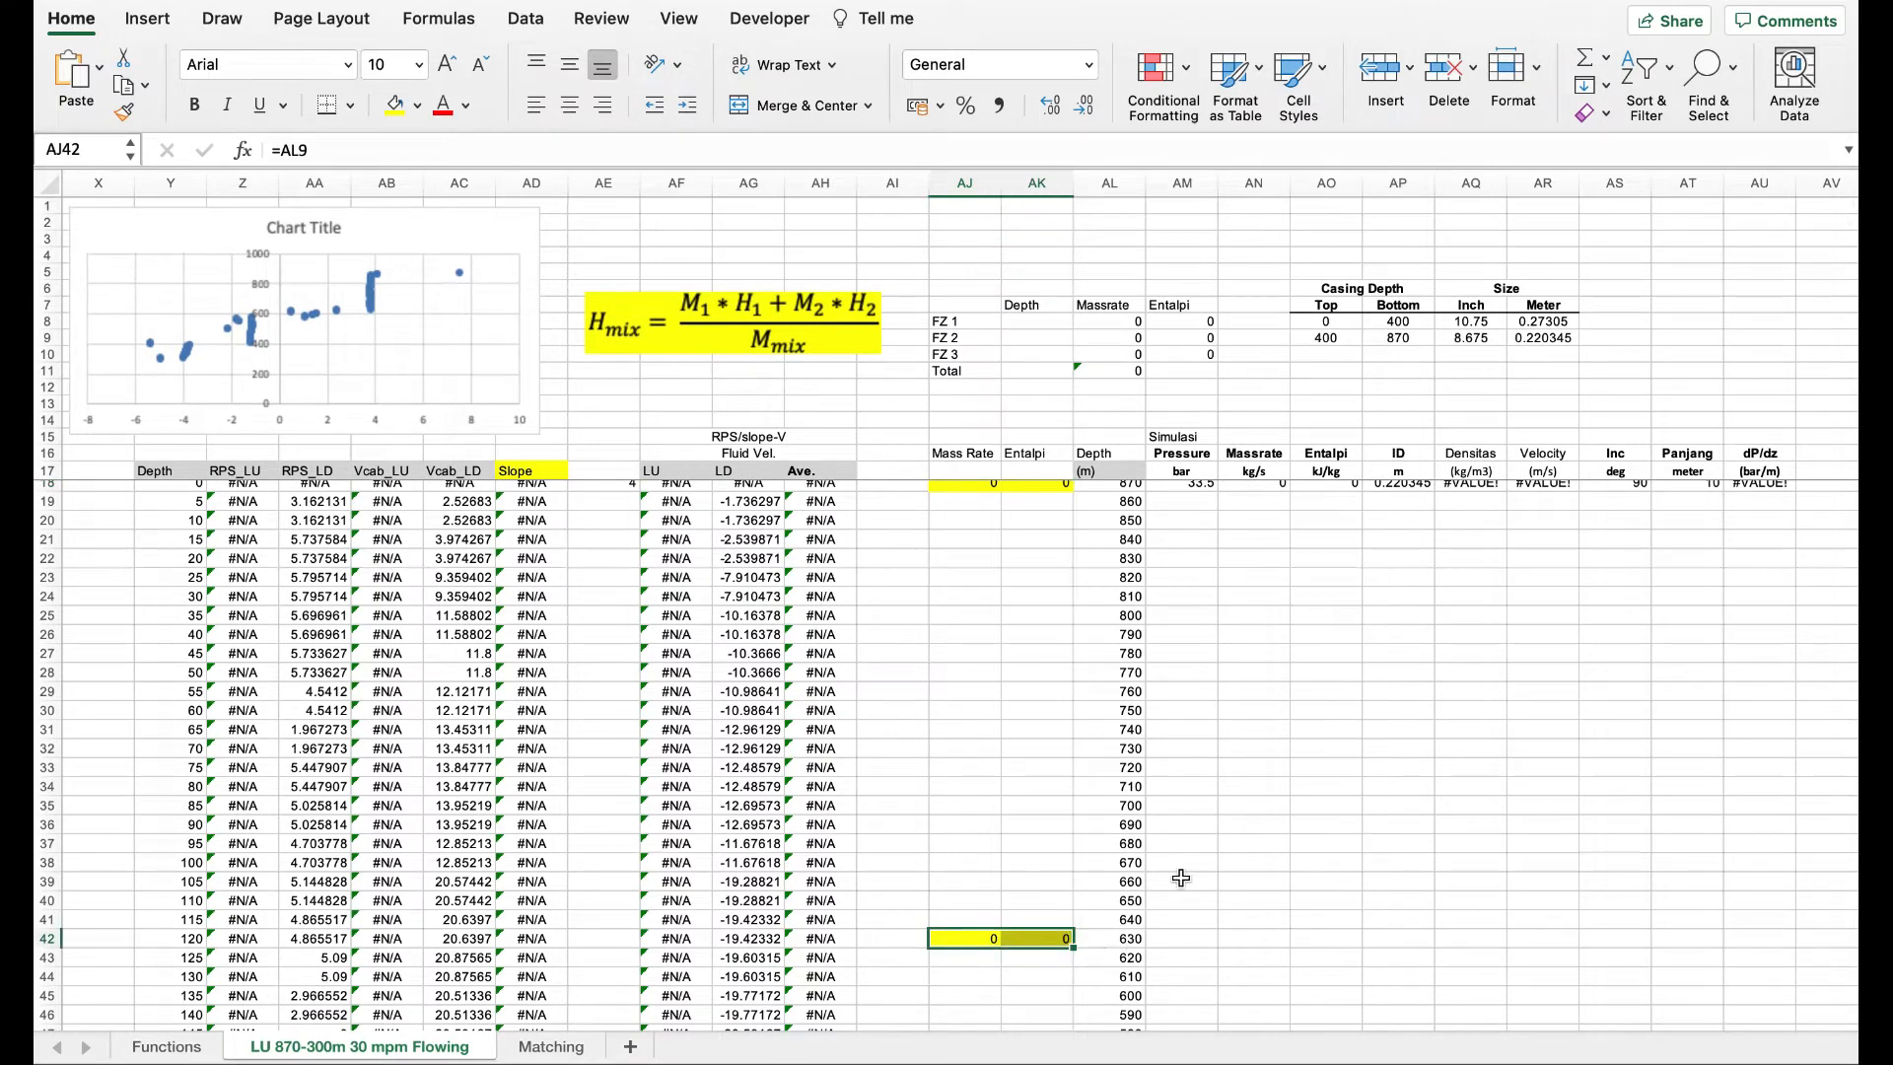
scroll(1253, 815, up, 1)
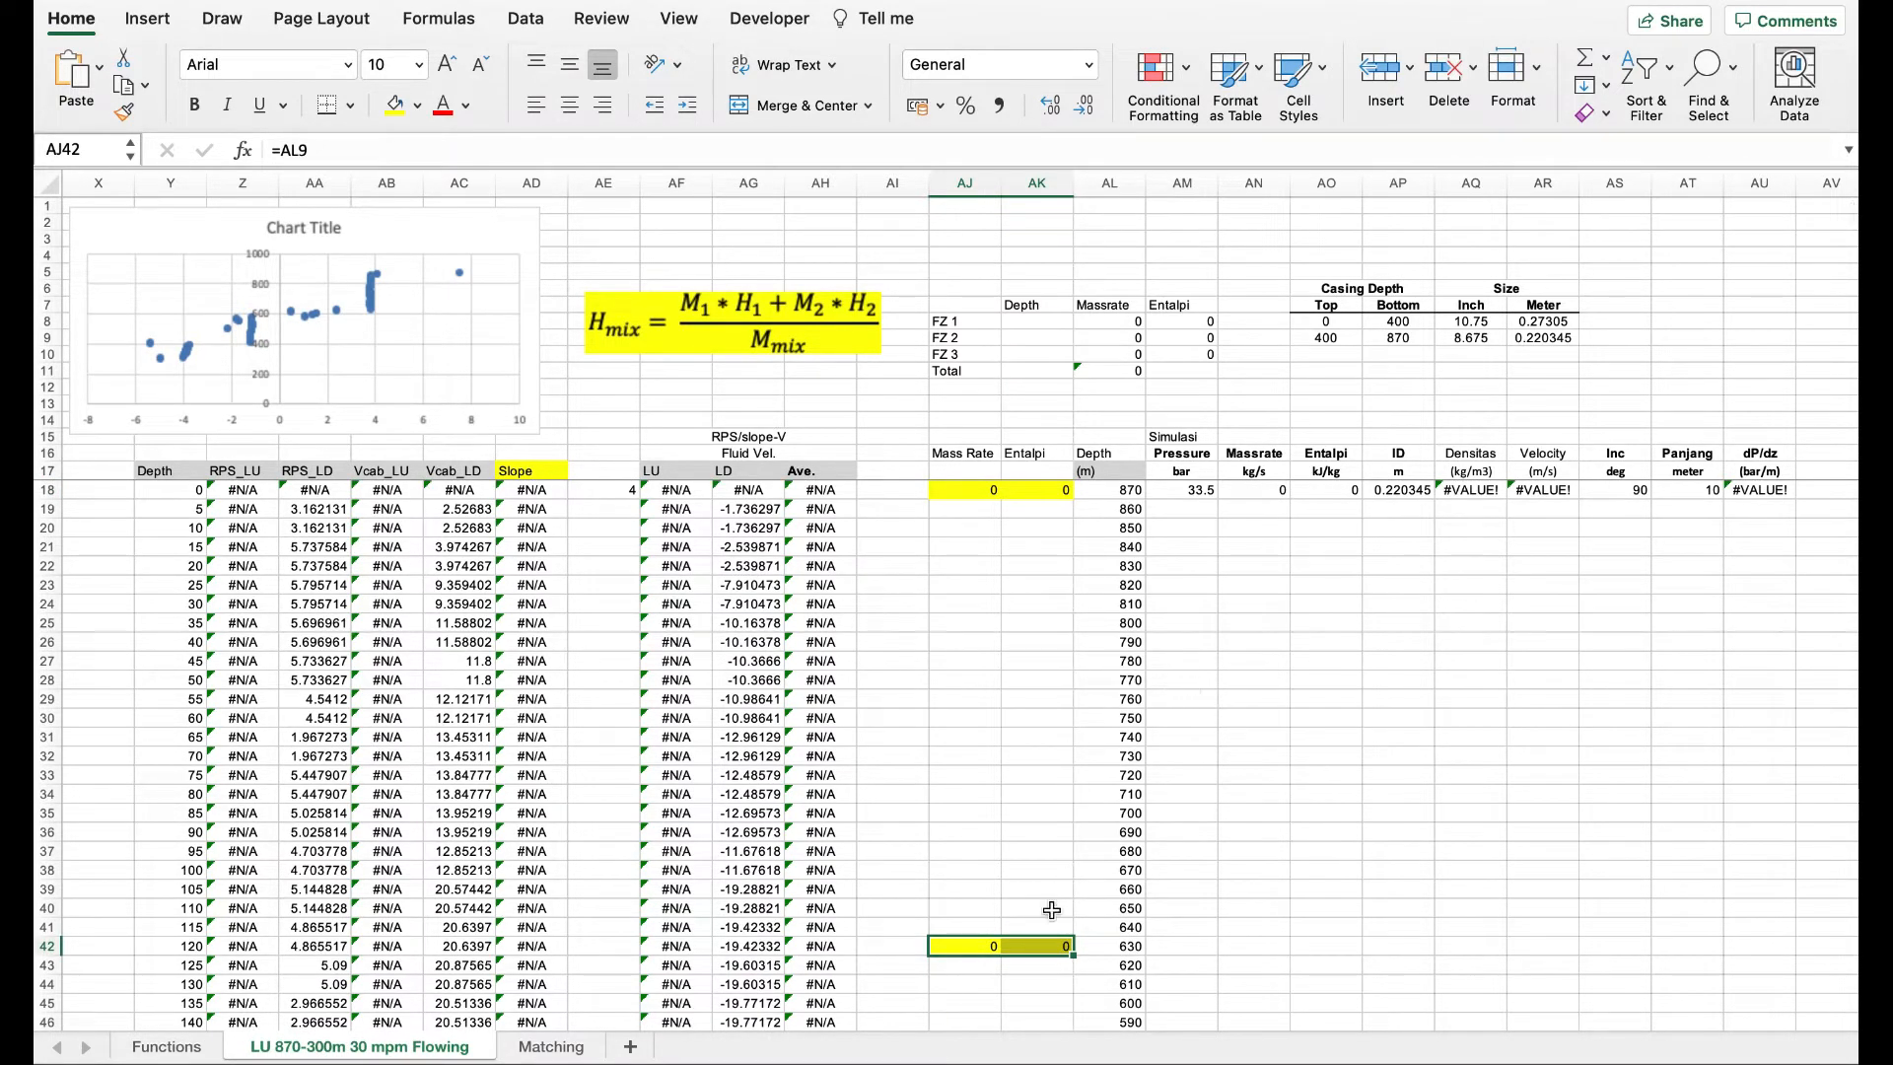
drag(983, 945, 1018, 947)
- Check the first few simulation depths and the starting Pressure cell in the 870 m row
click(1130, 489)
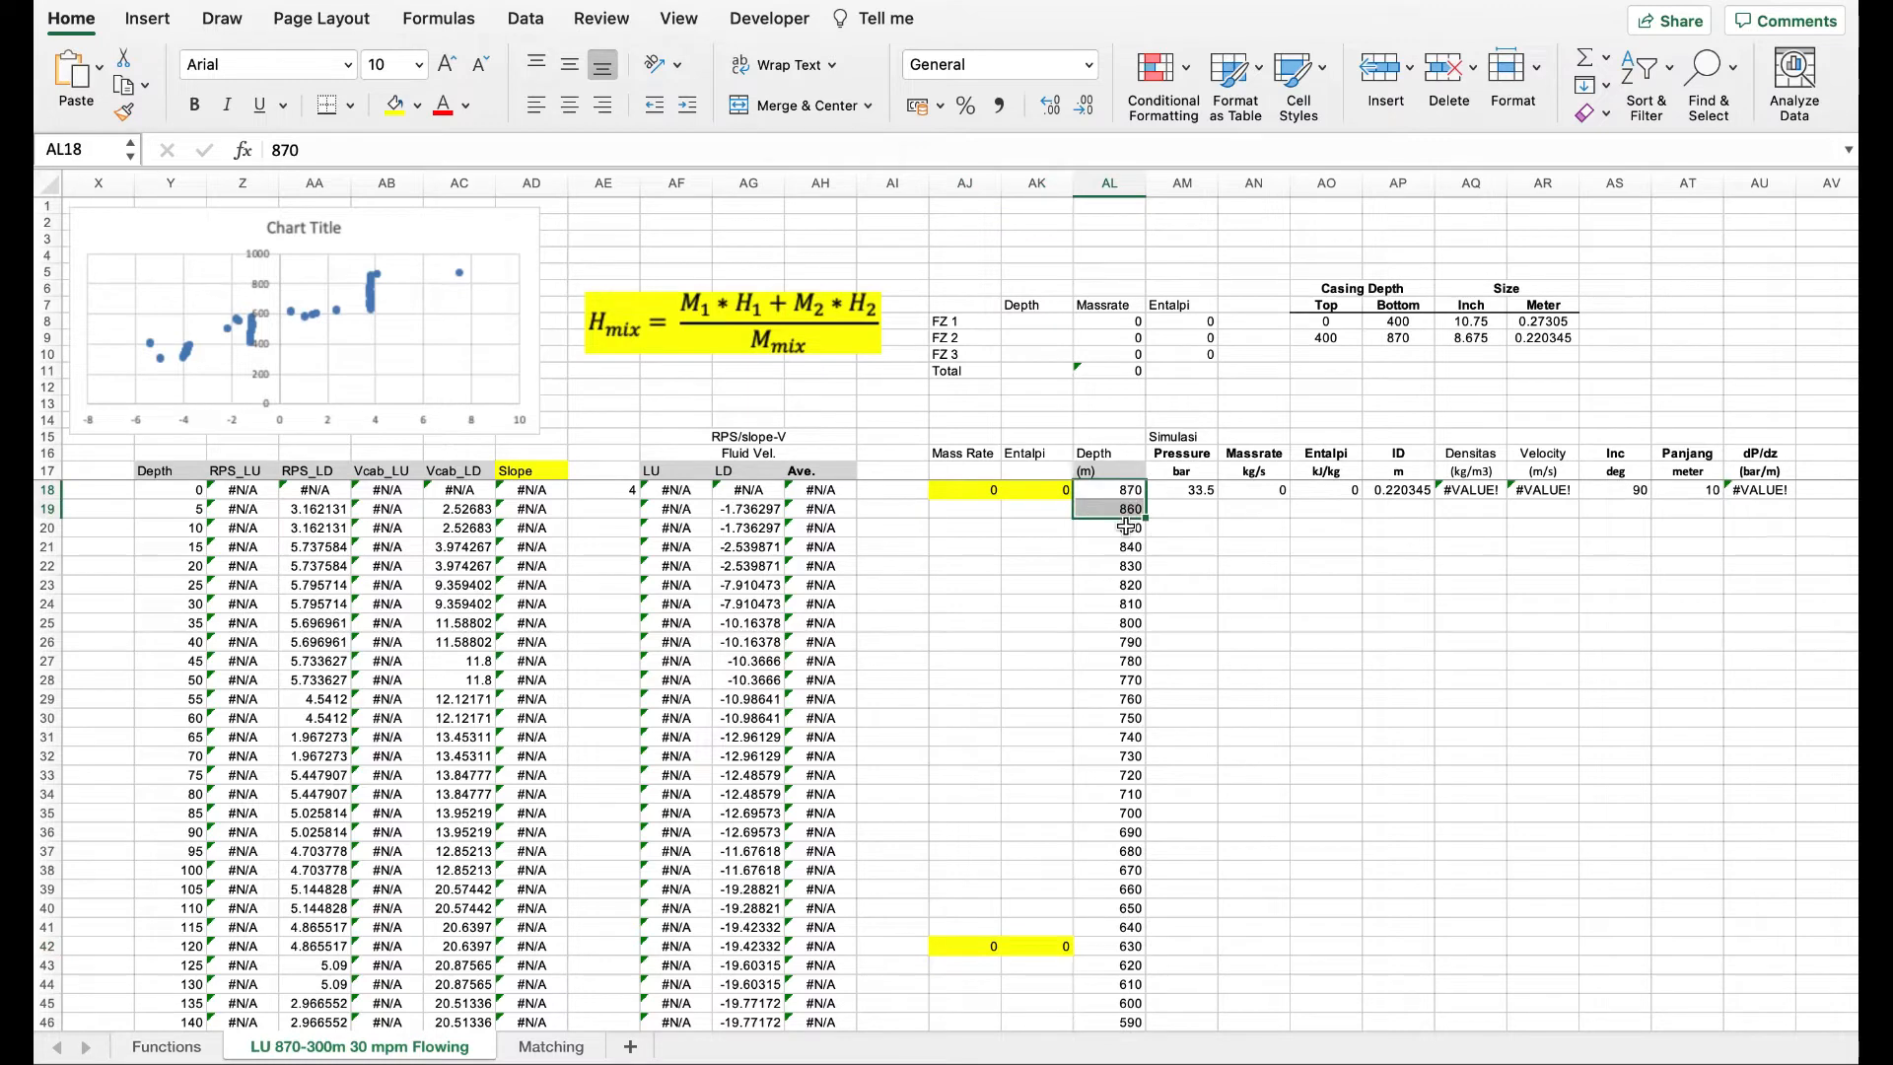
click(1127, 537)
click(1127, 545)
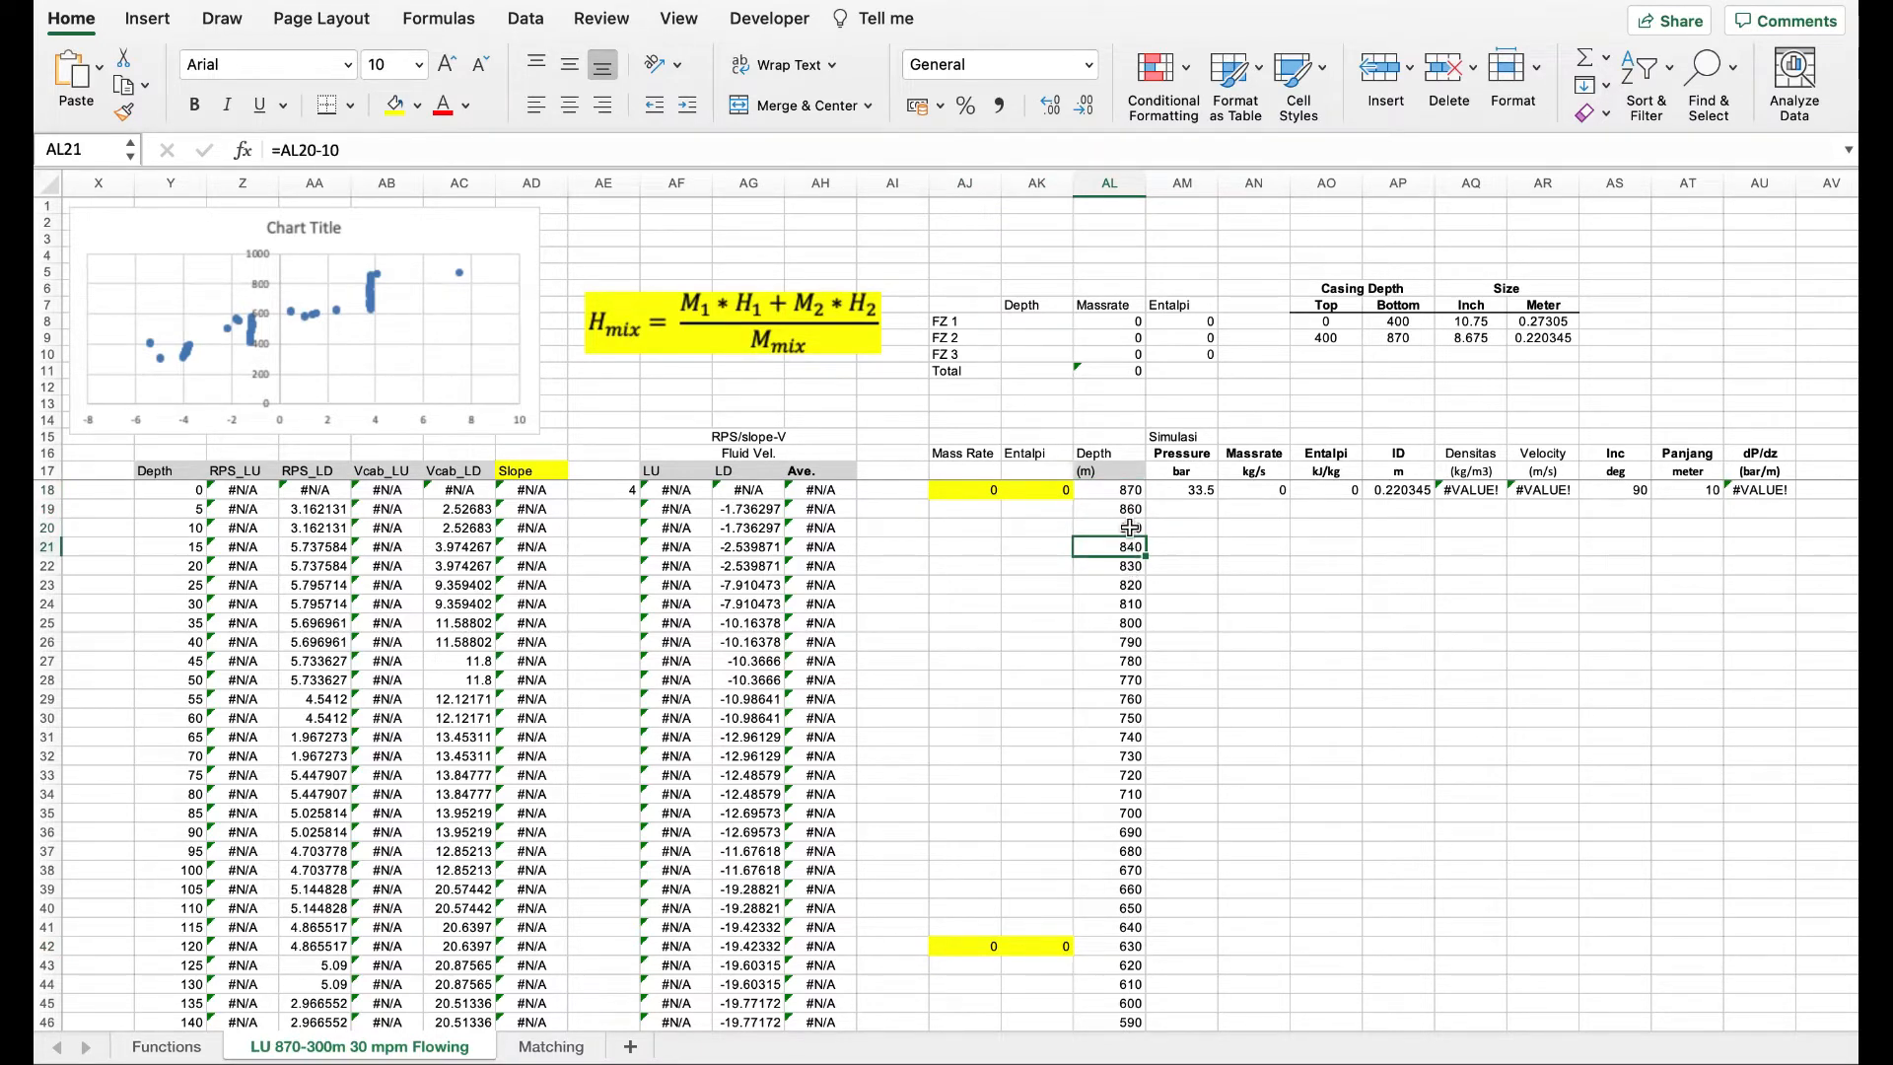
click(1126, 491)
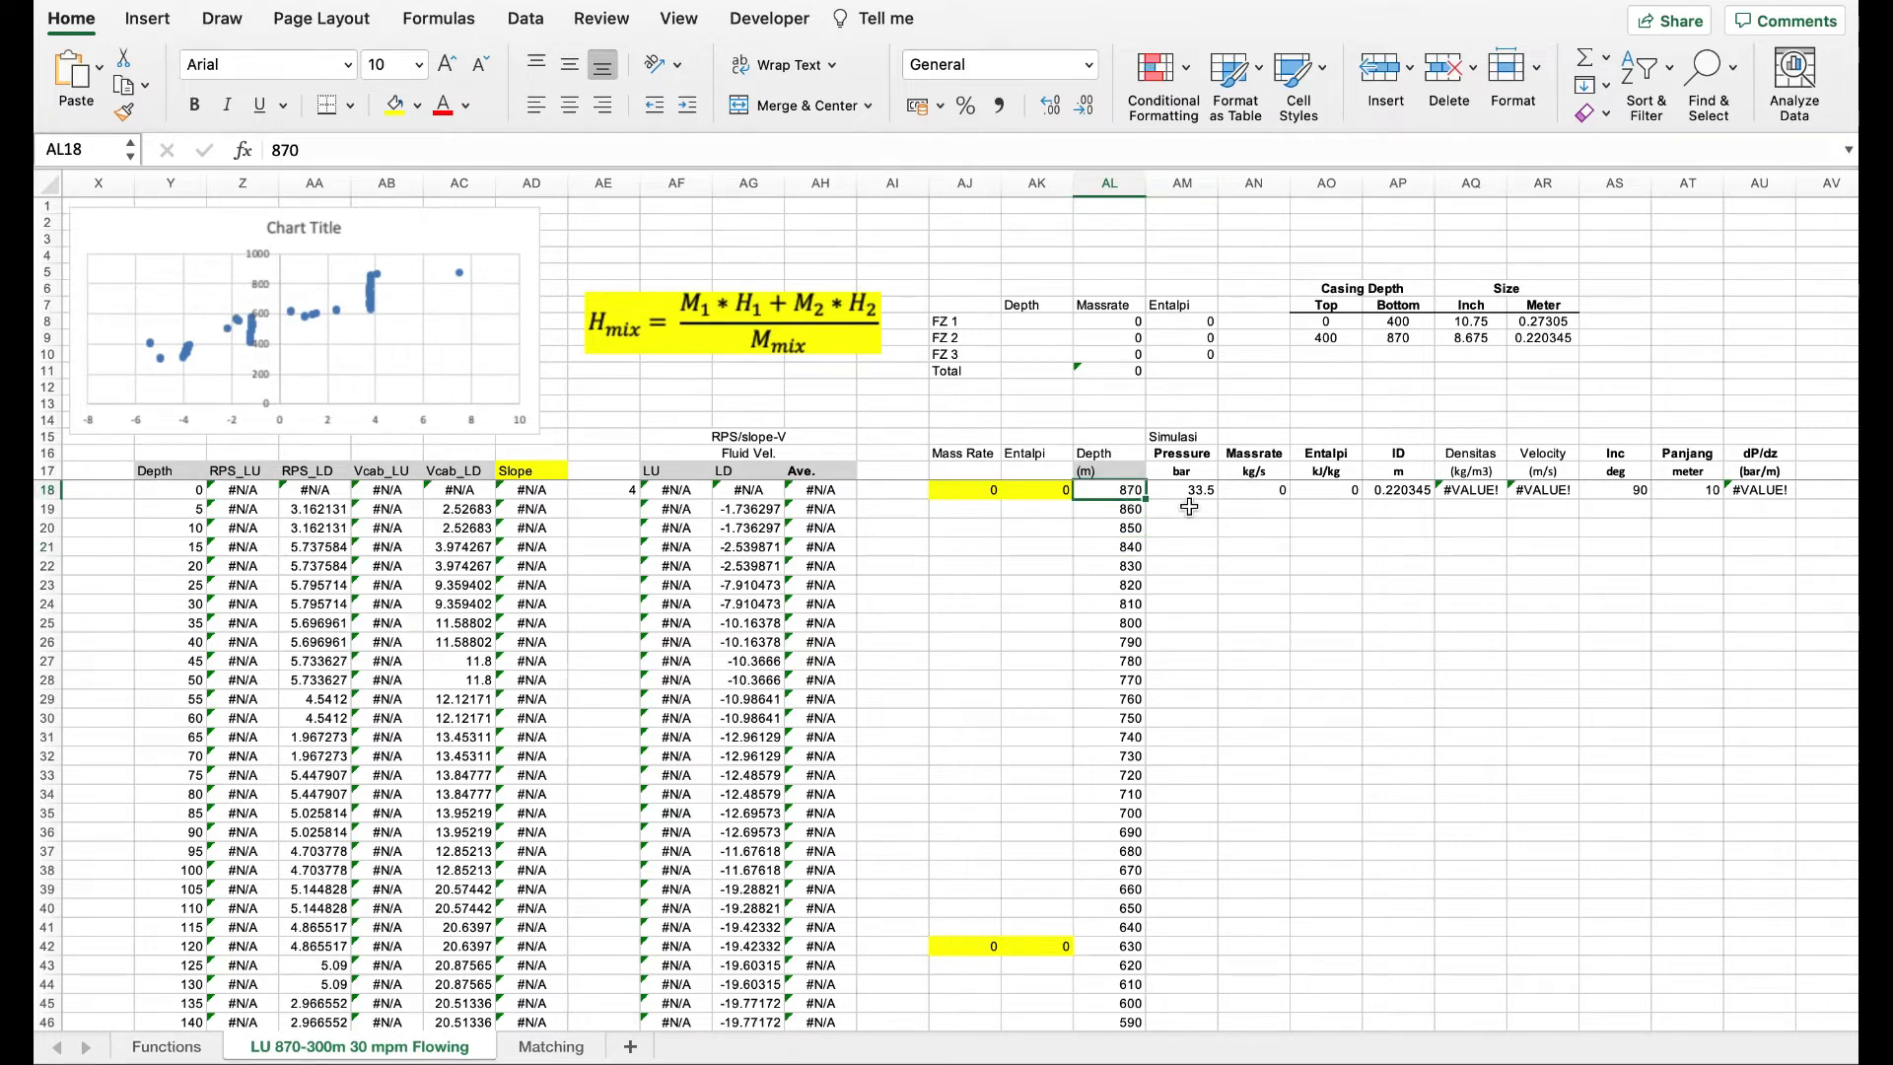
click(1182, 545)
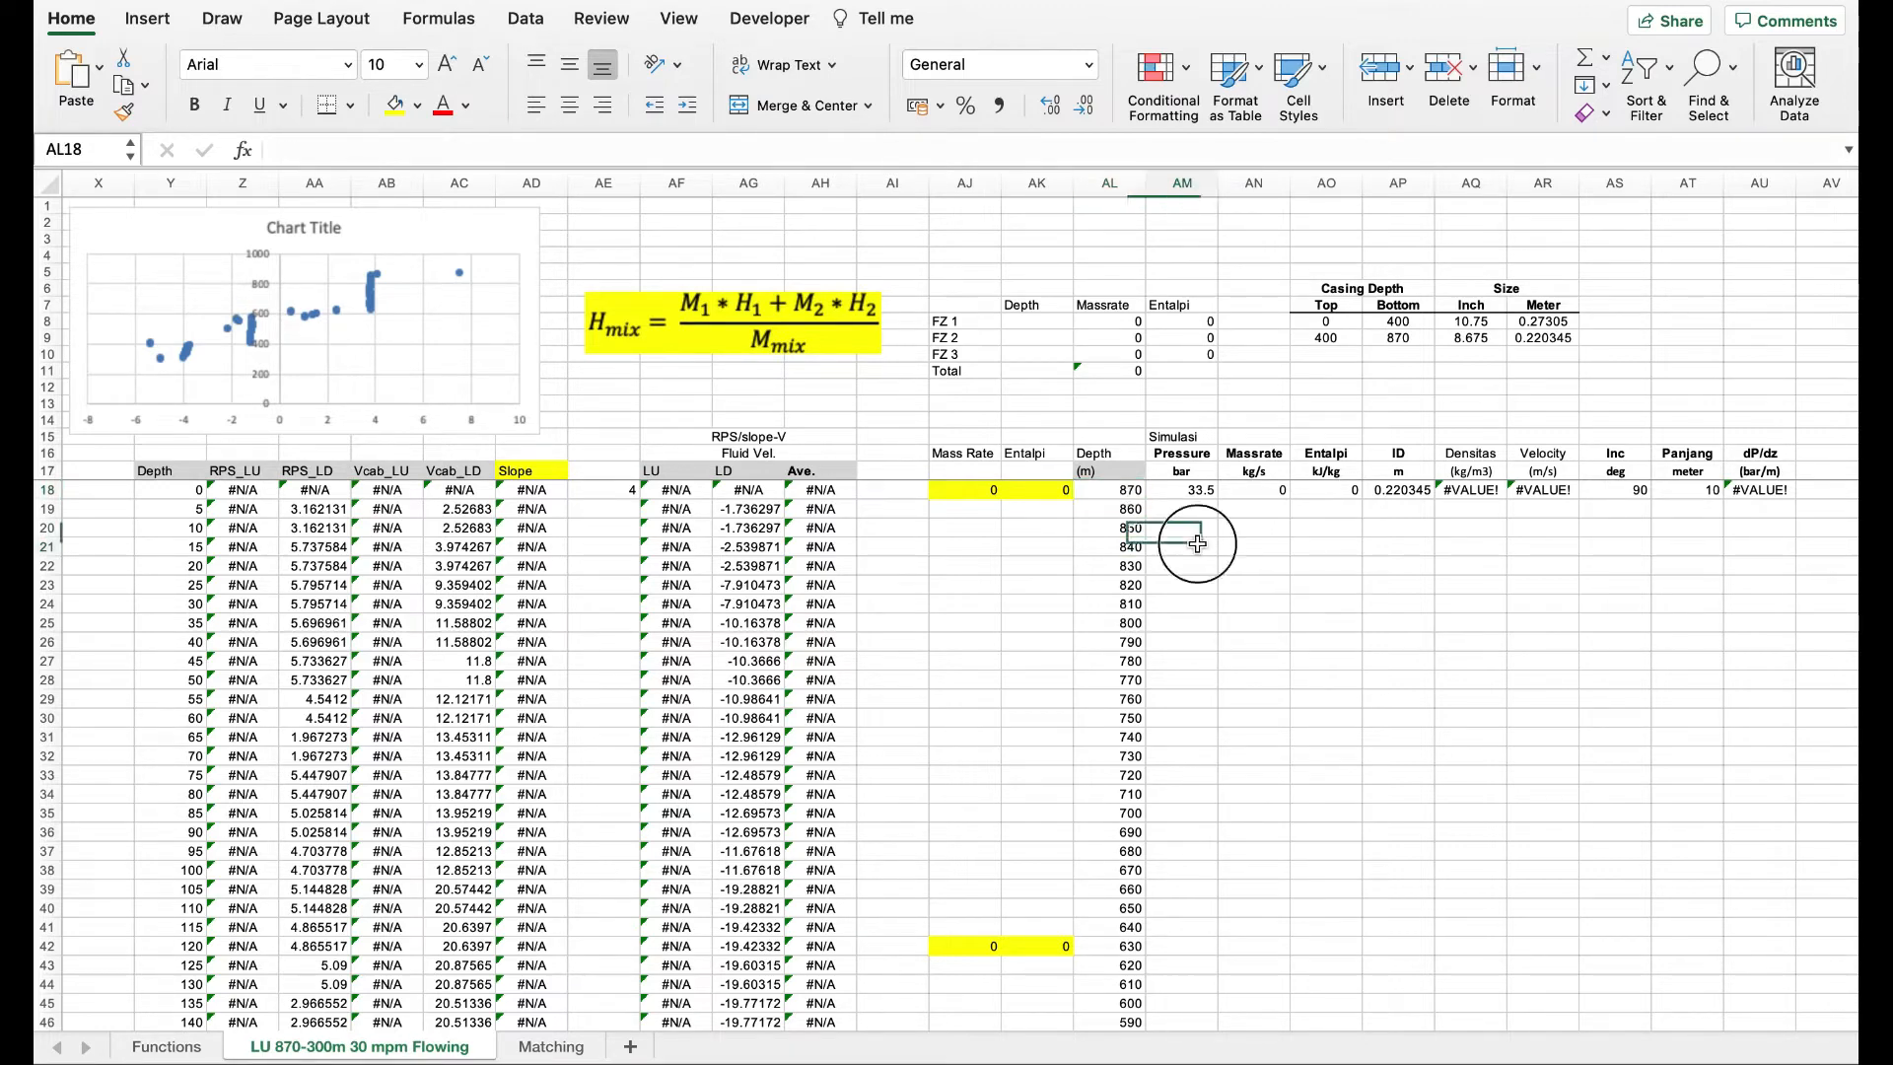
click(1188, 491)
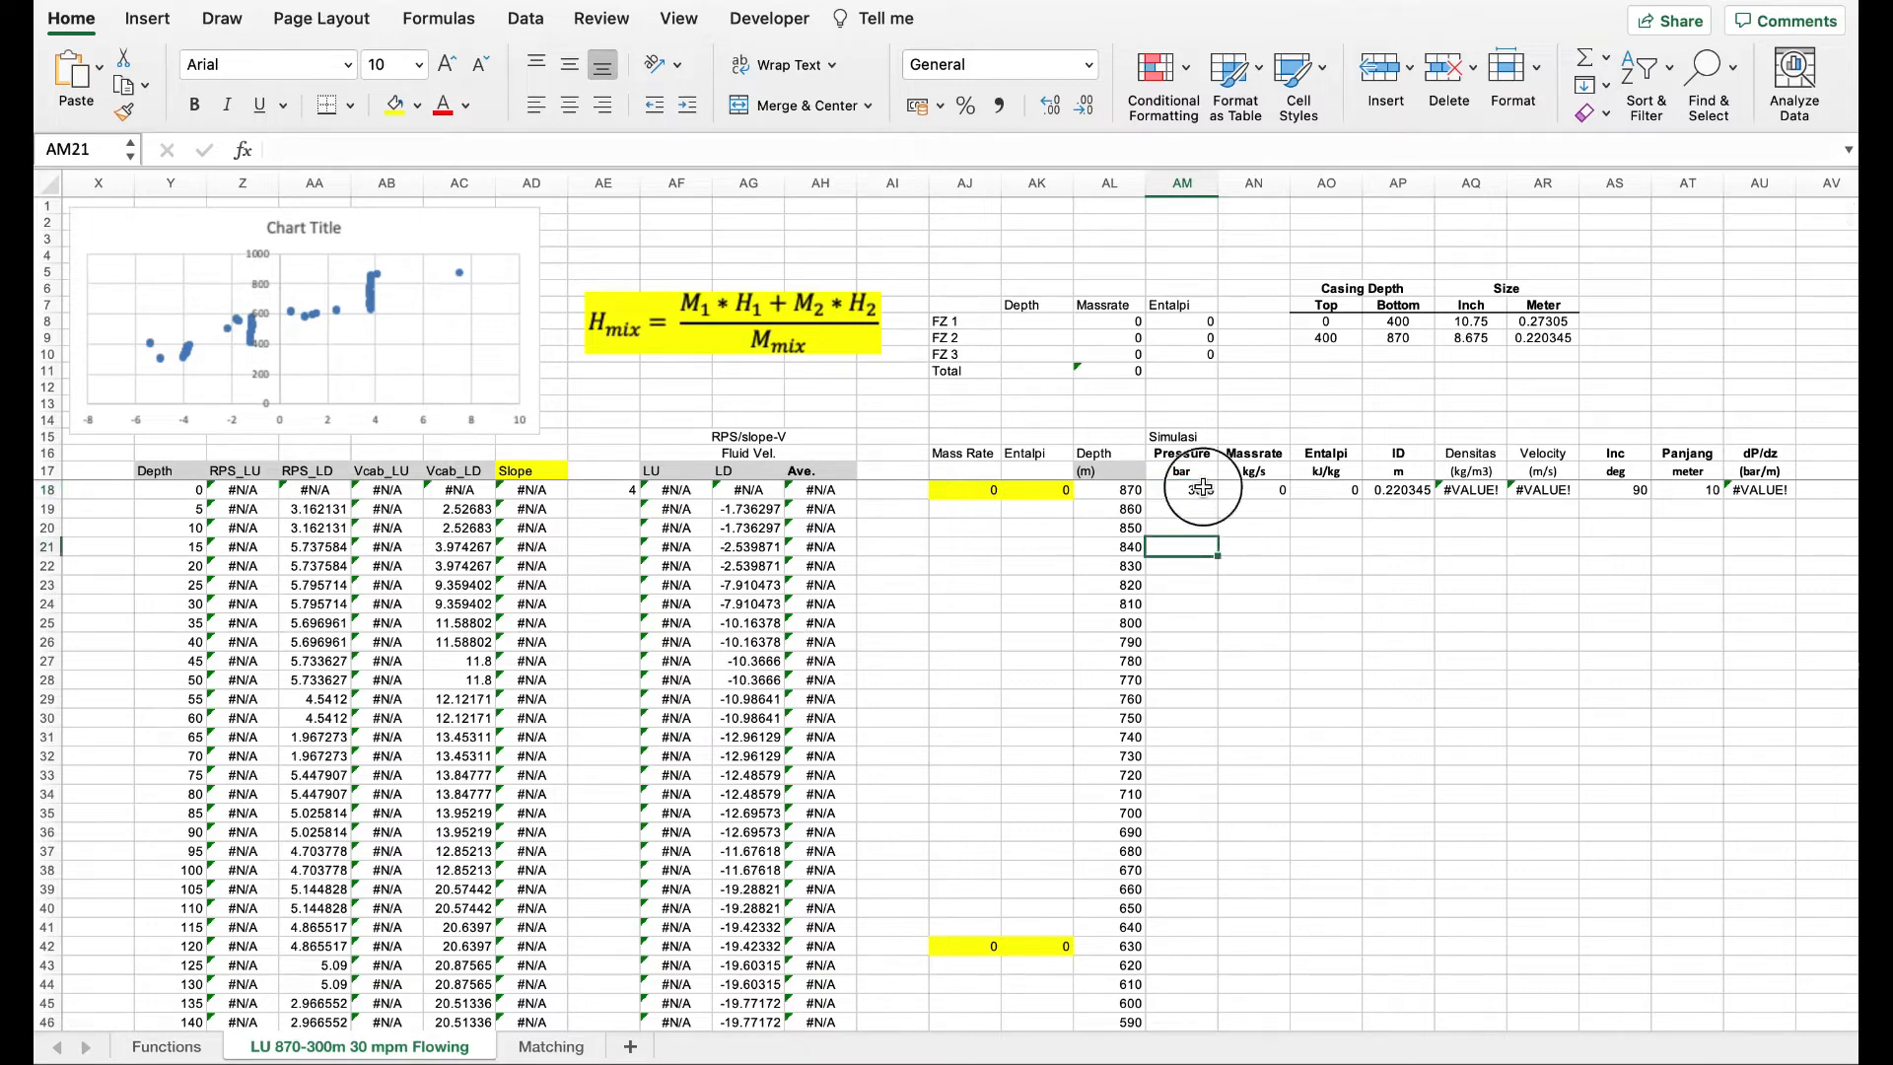
- Inspect the Massrate and Entalpi formulas in the simulation table's 870 m row
click(1260, 492)
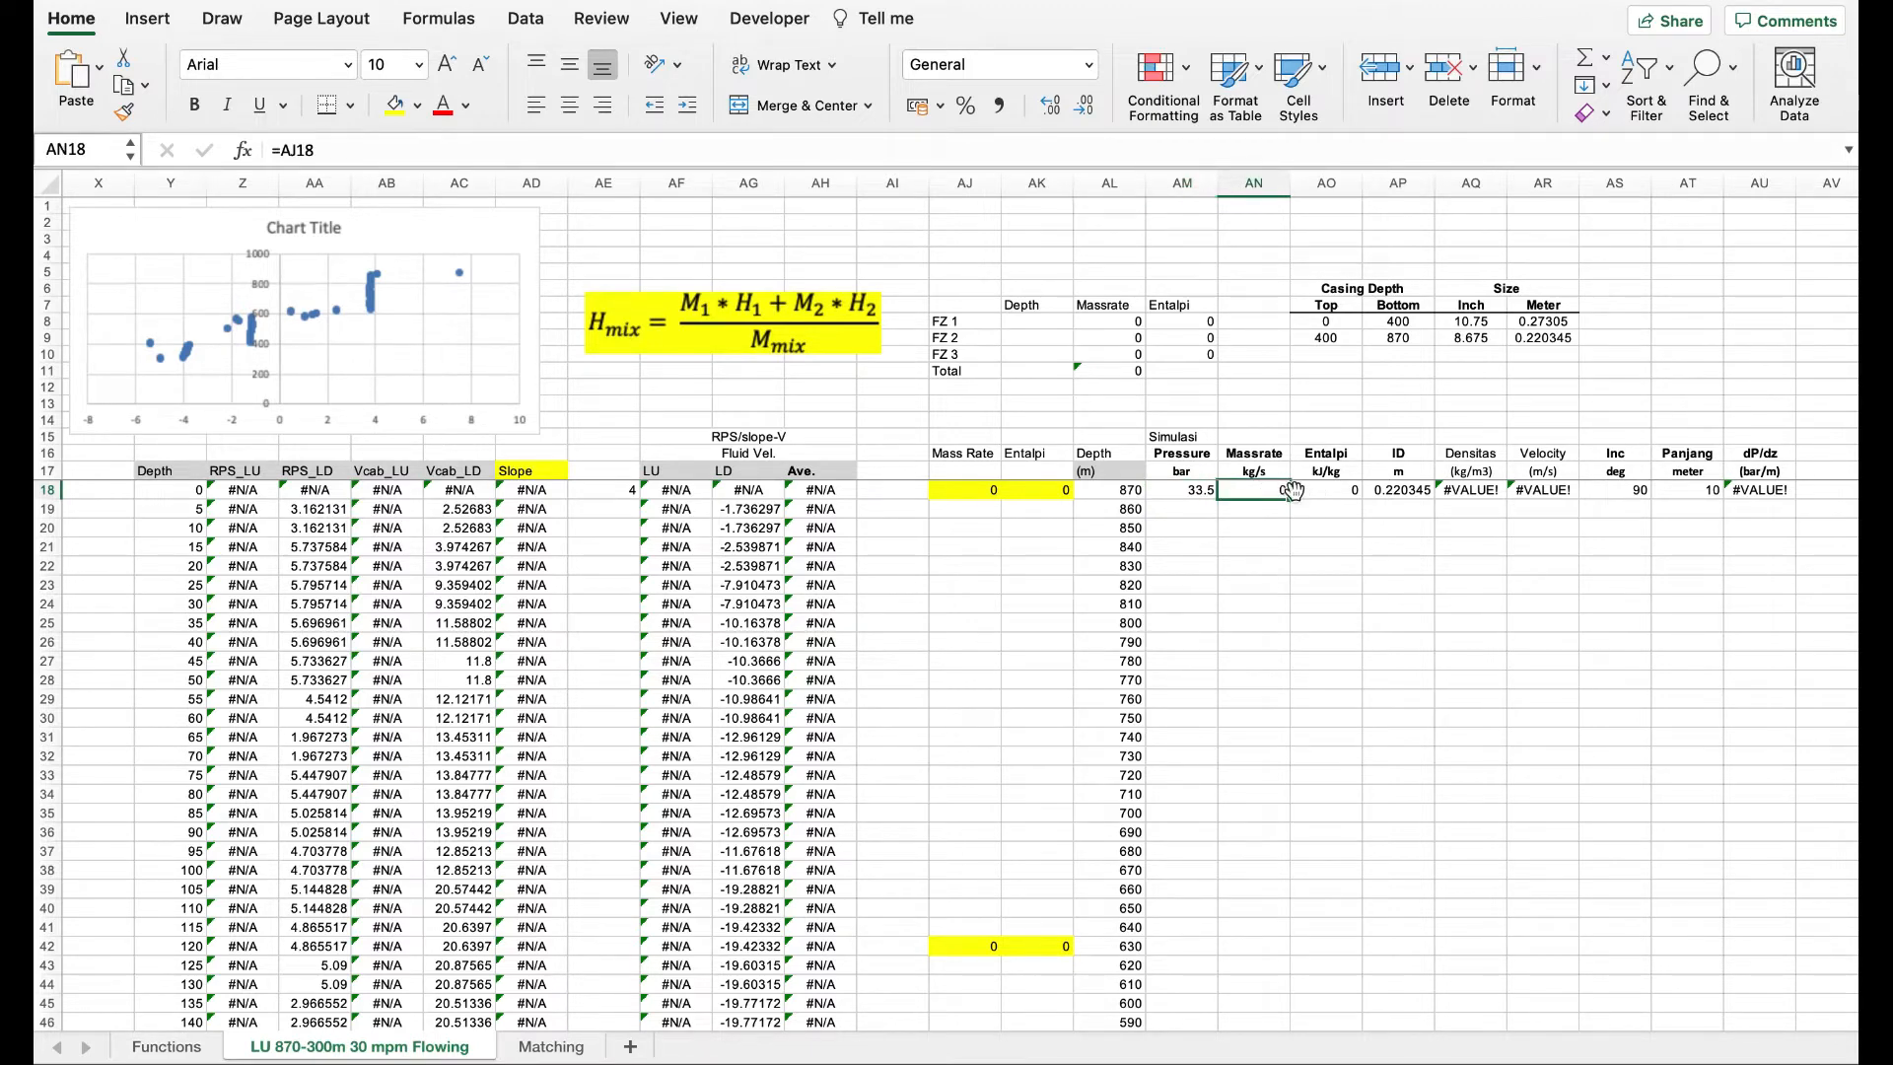
click(1324, 492)
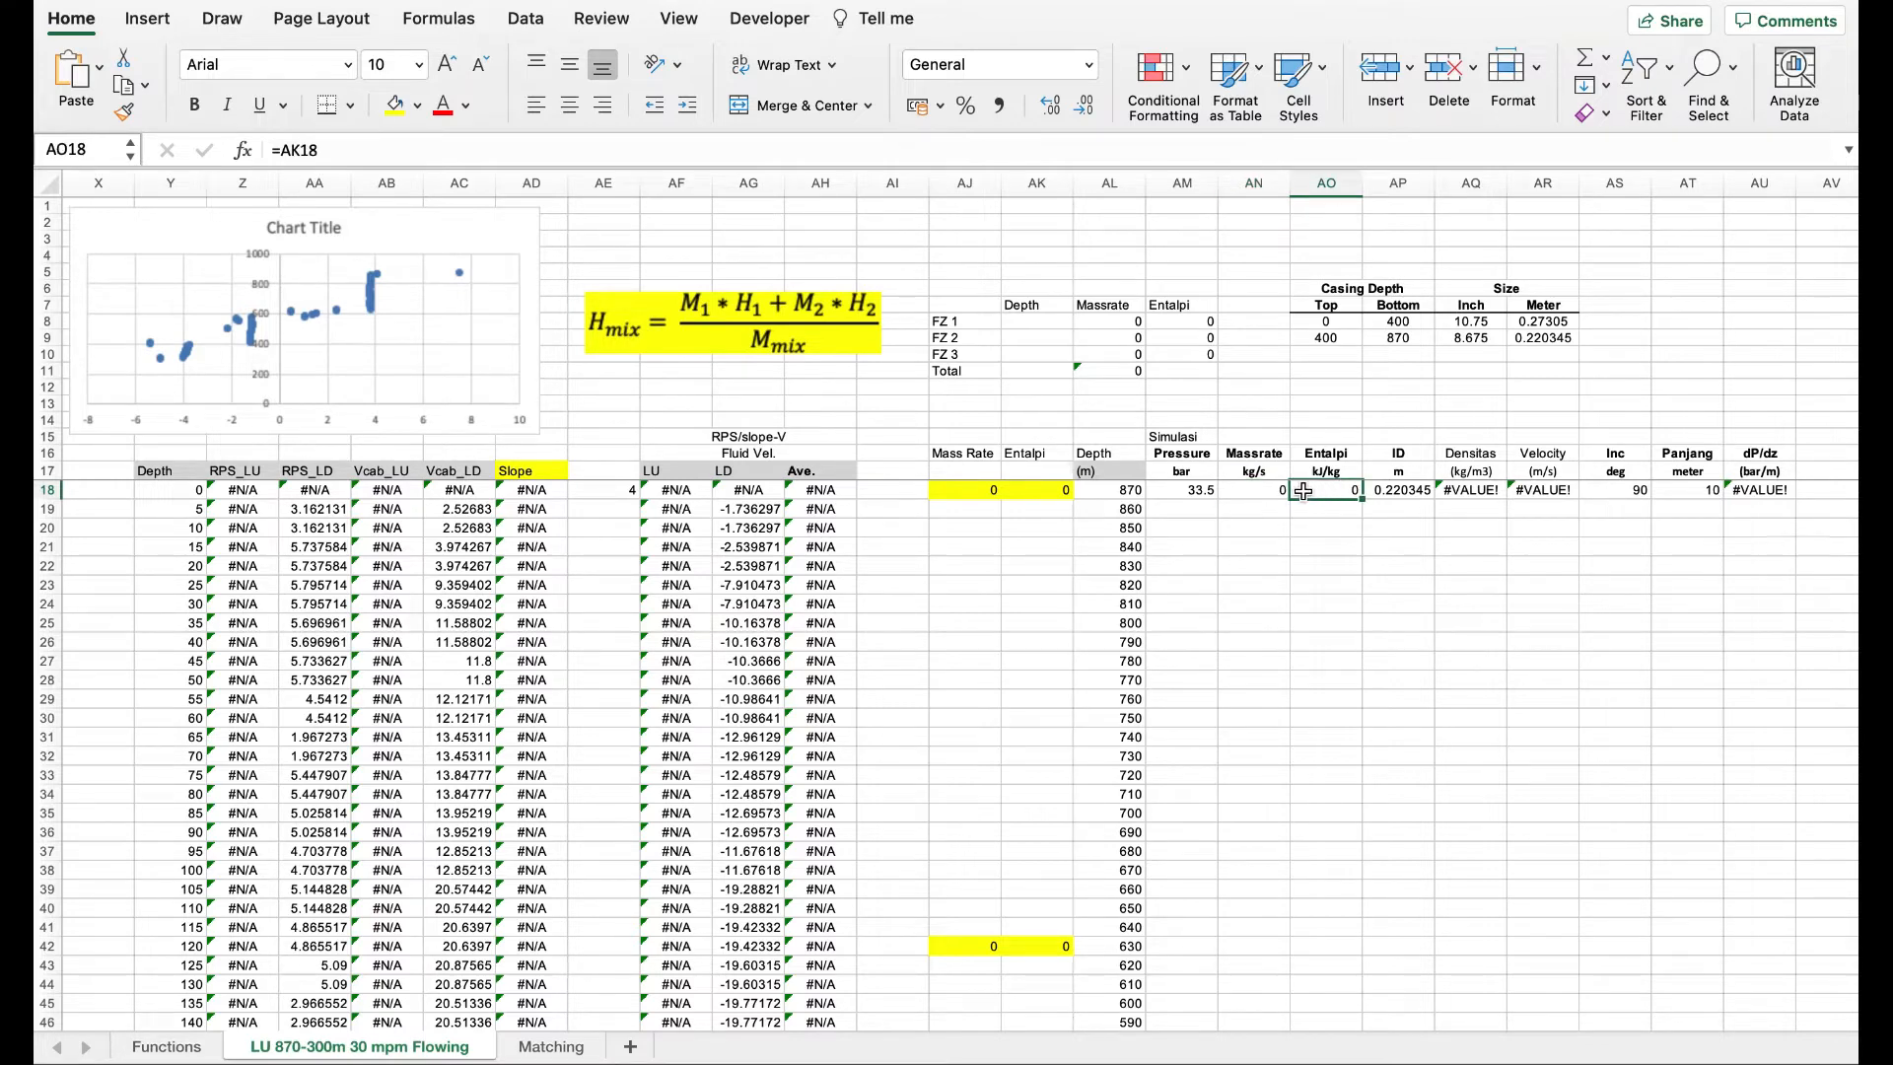
click(1252, 490)
click(1329, 487)
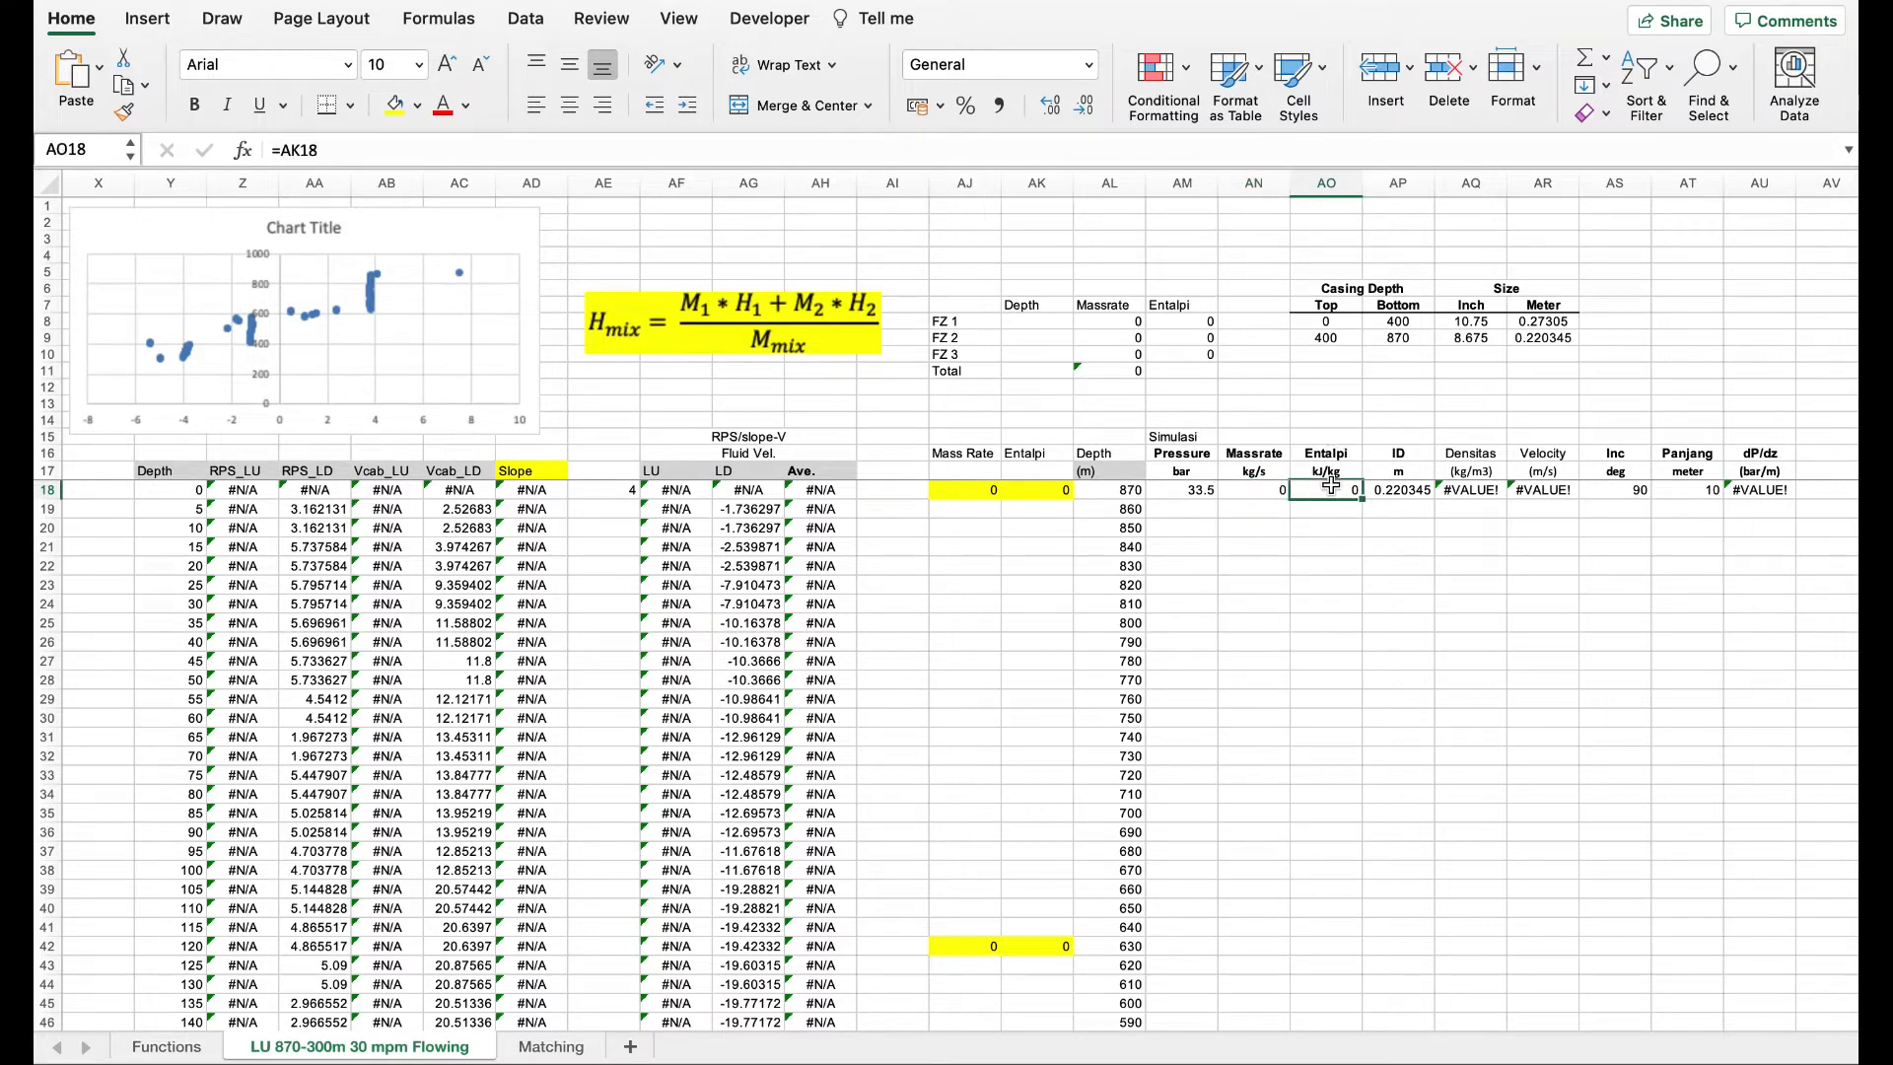
- Examine the 870 m row's Velocity formula together with the Massrate, ID and Densitas cells it depends on
click(1467, 493)
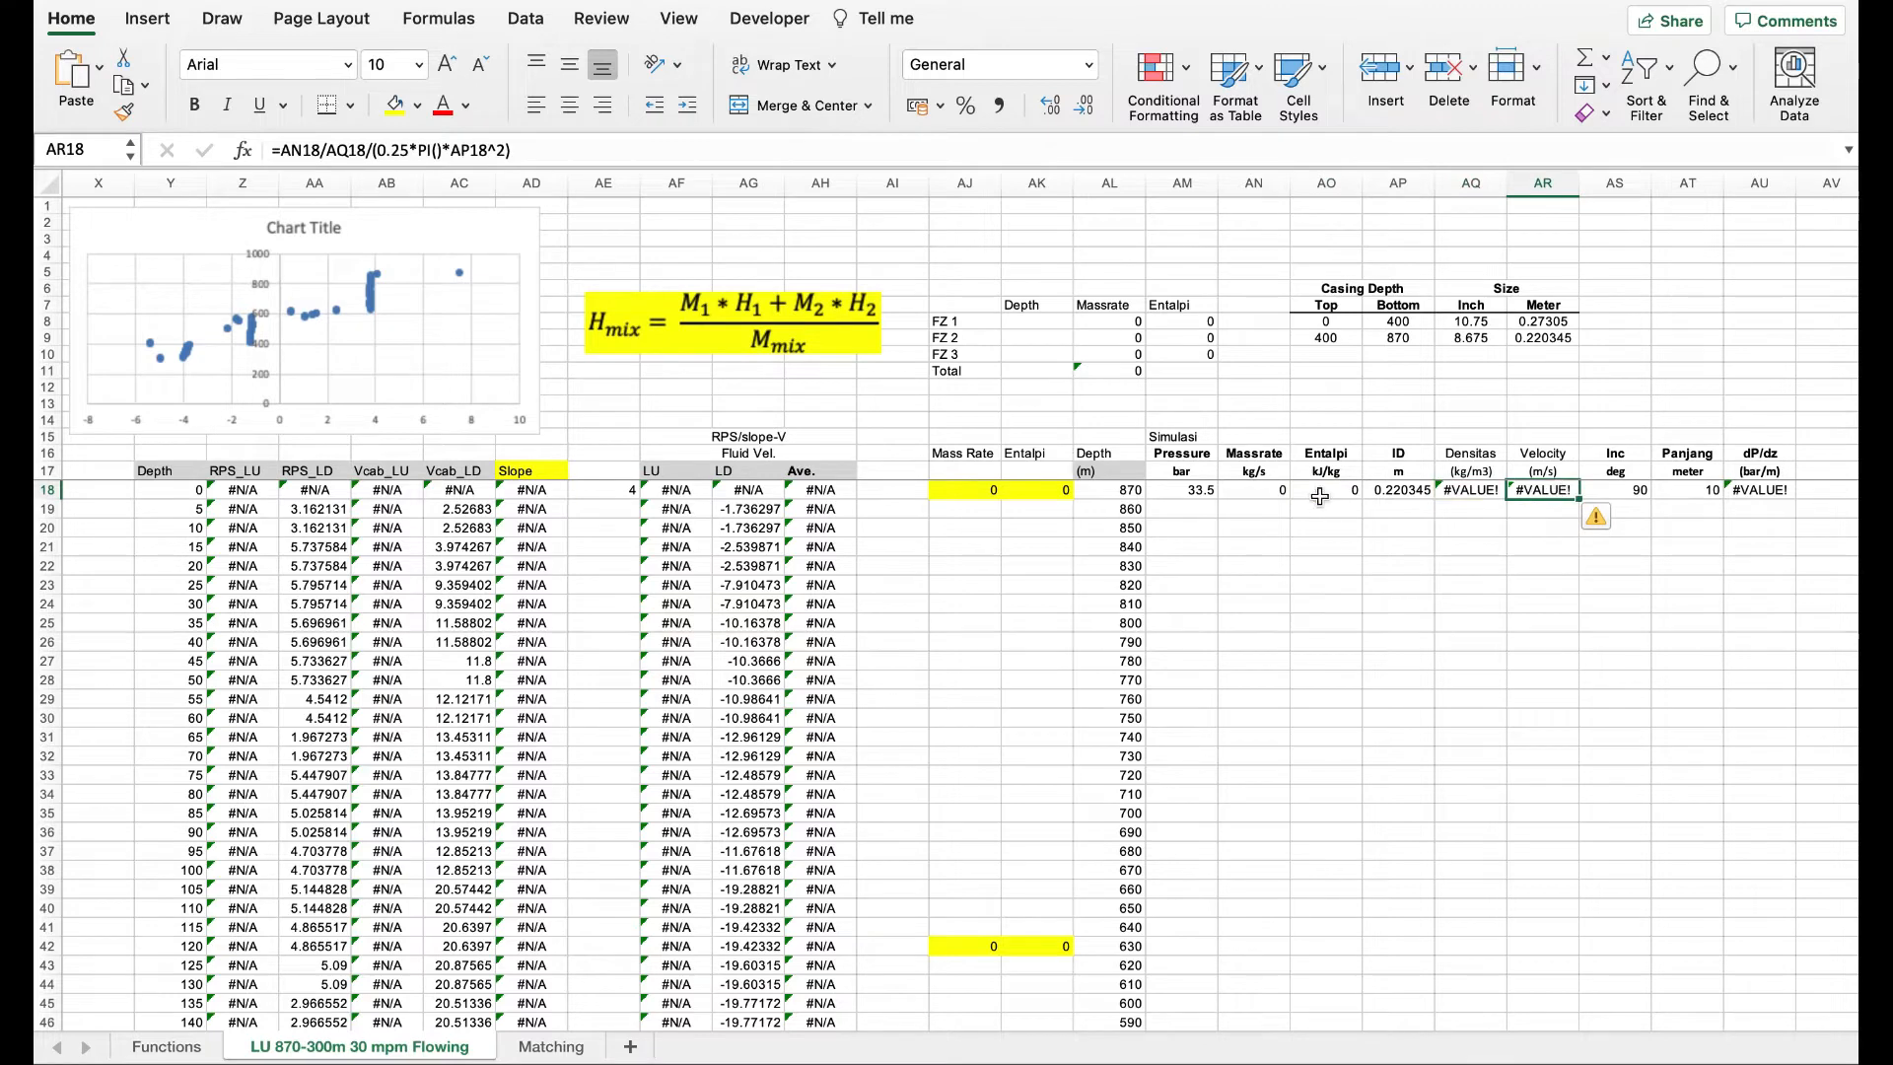
click(1275, 490)
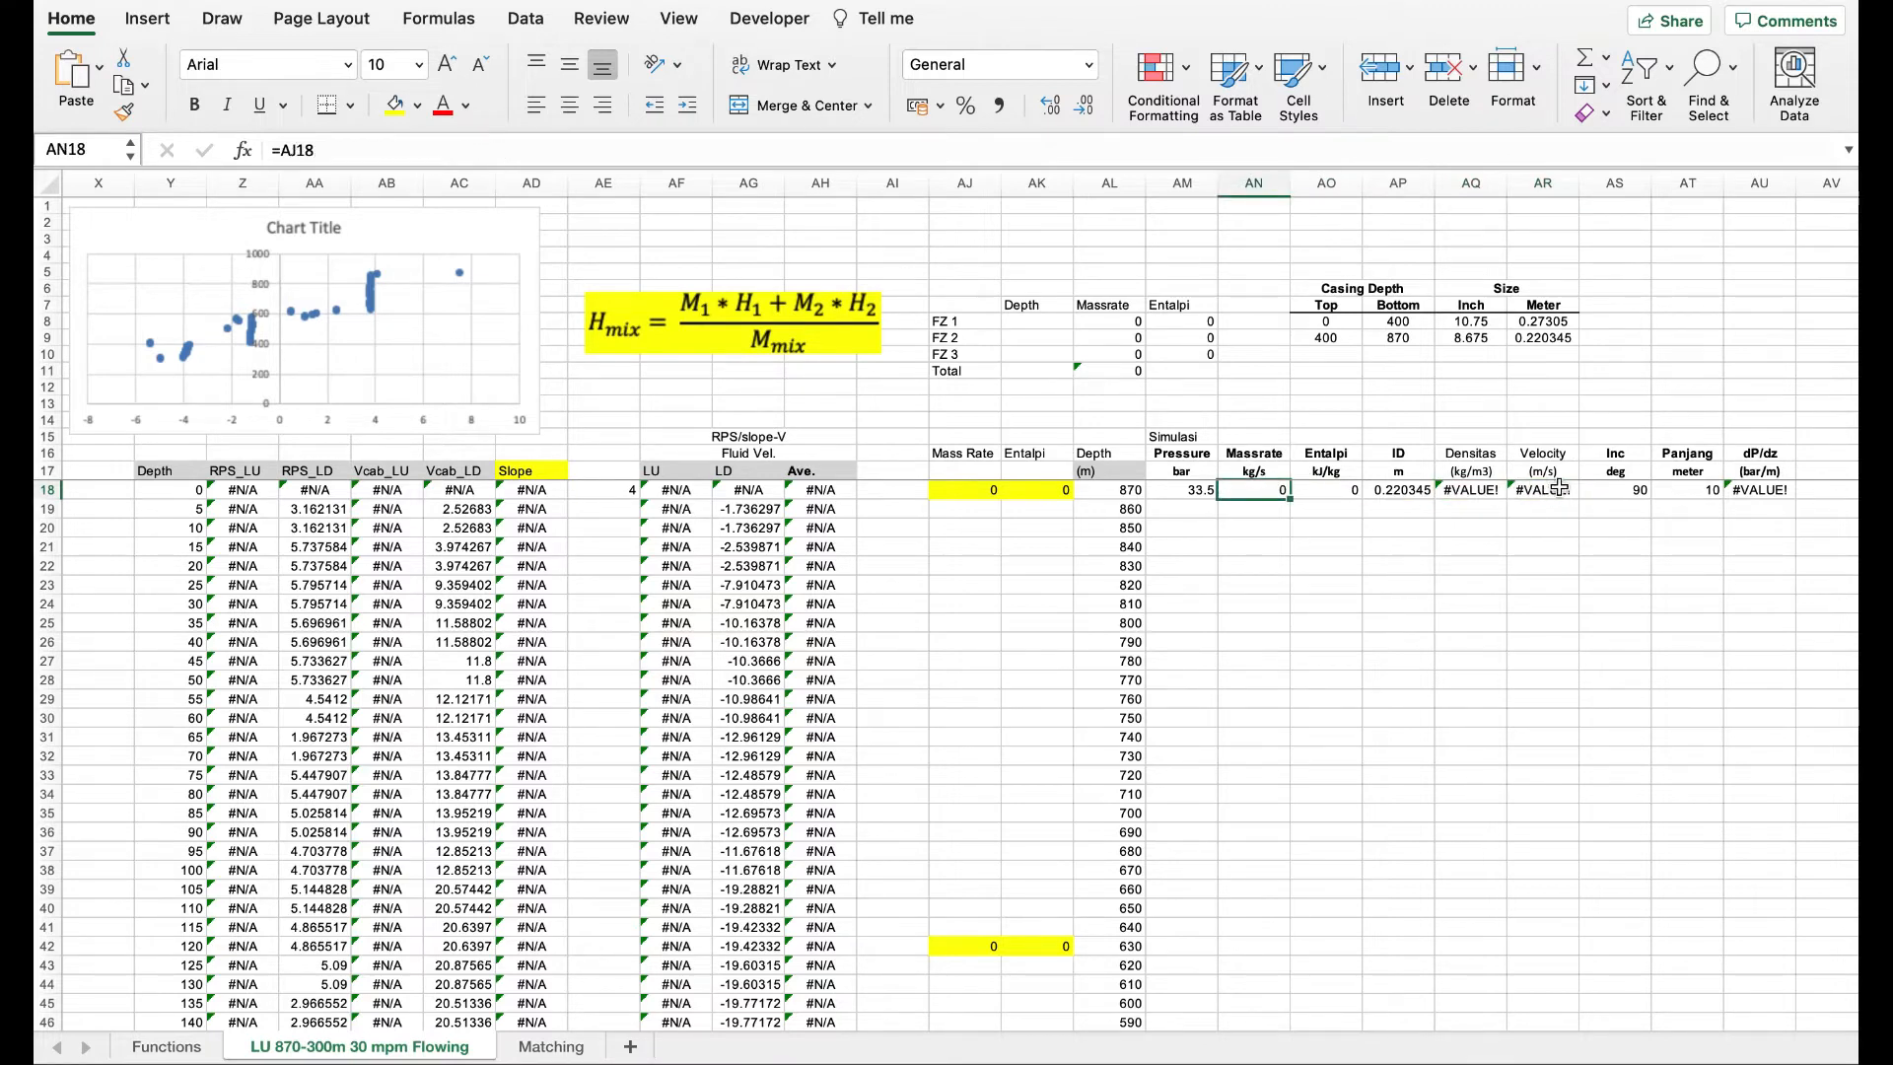
click(1385, 491)
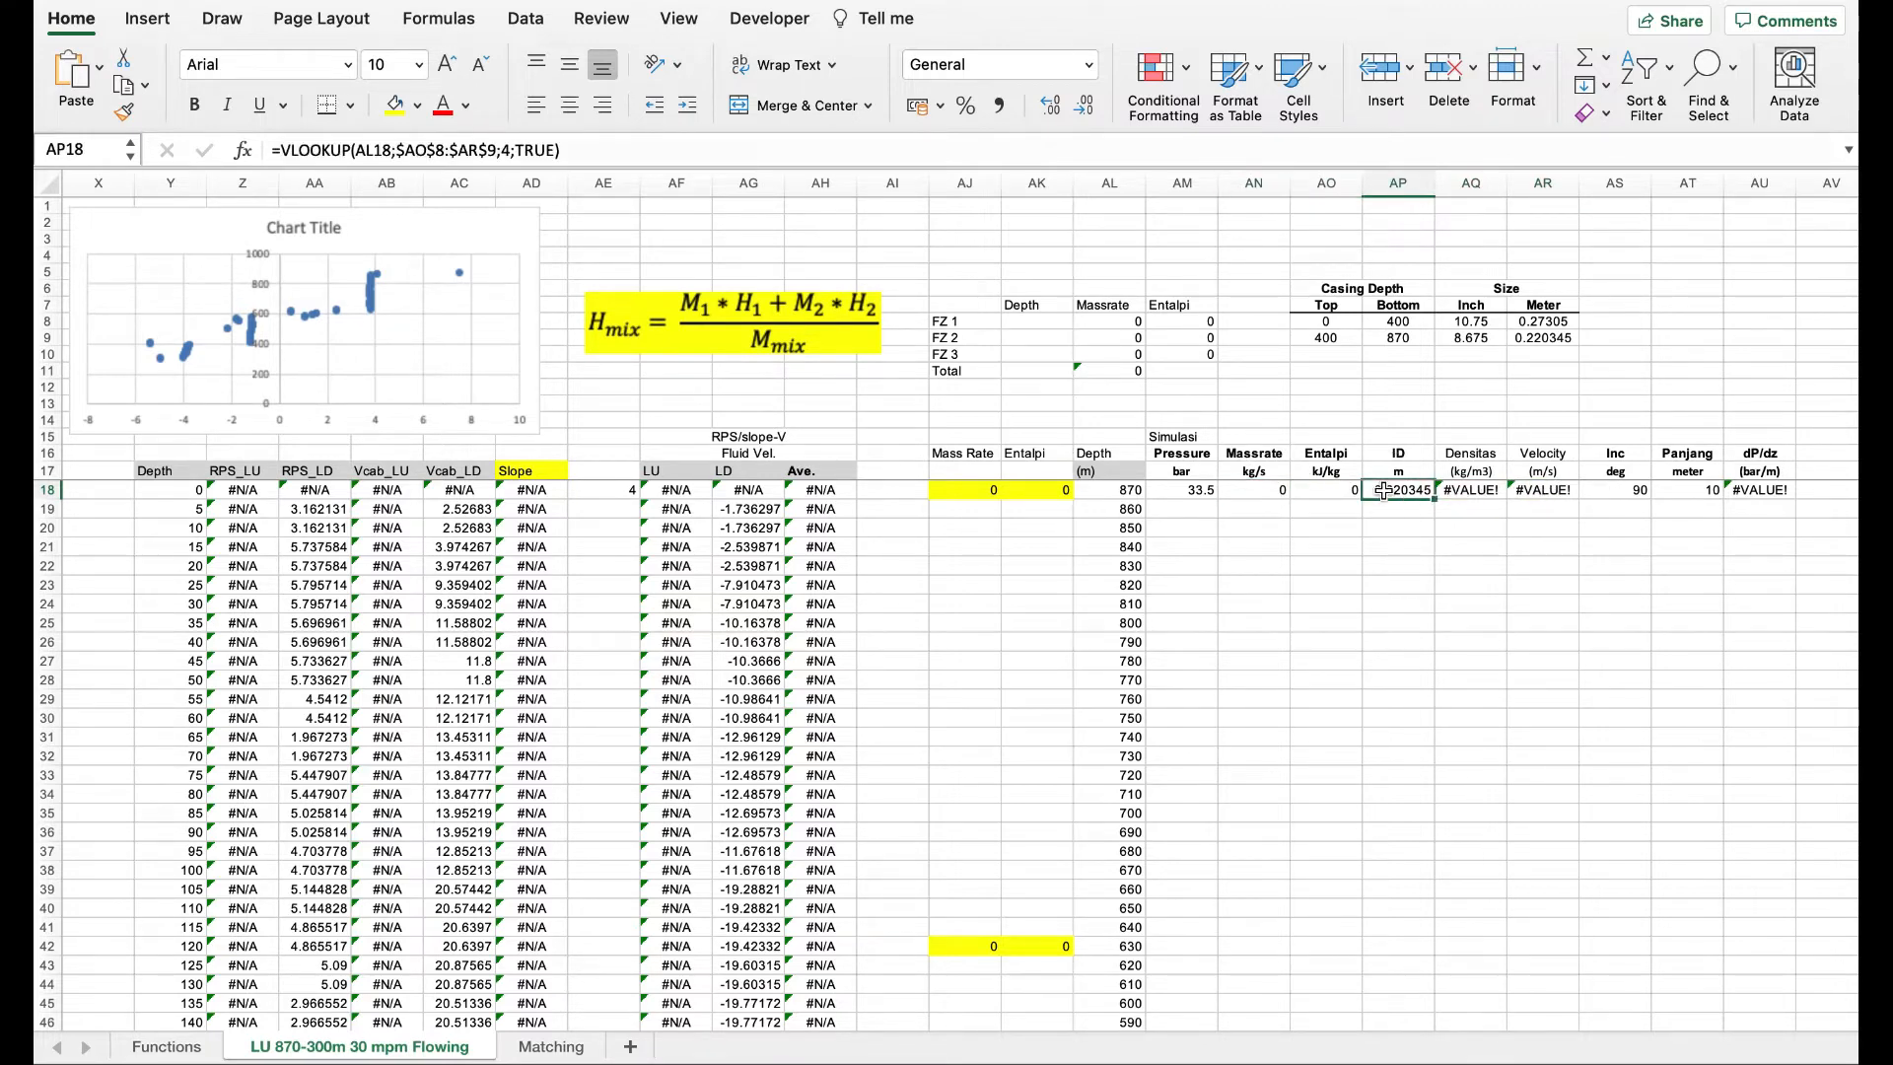
click(1252, 493)
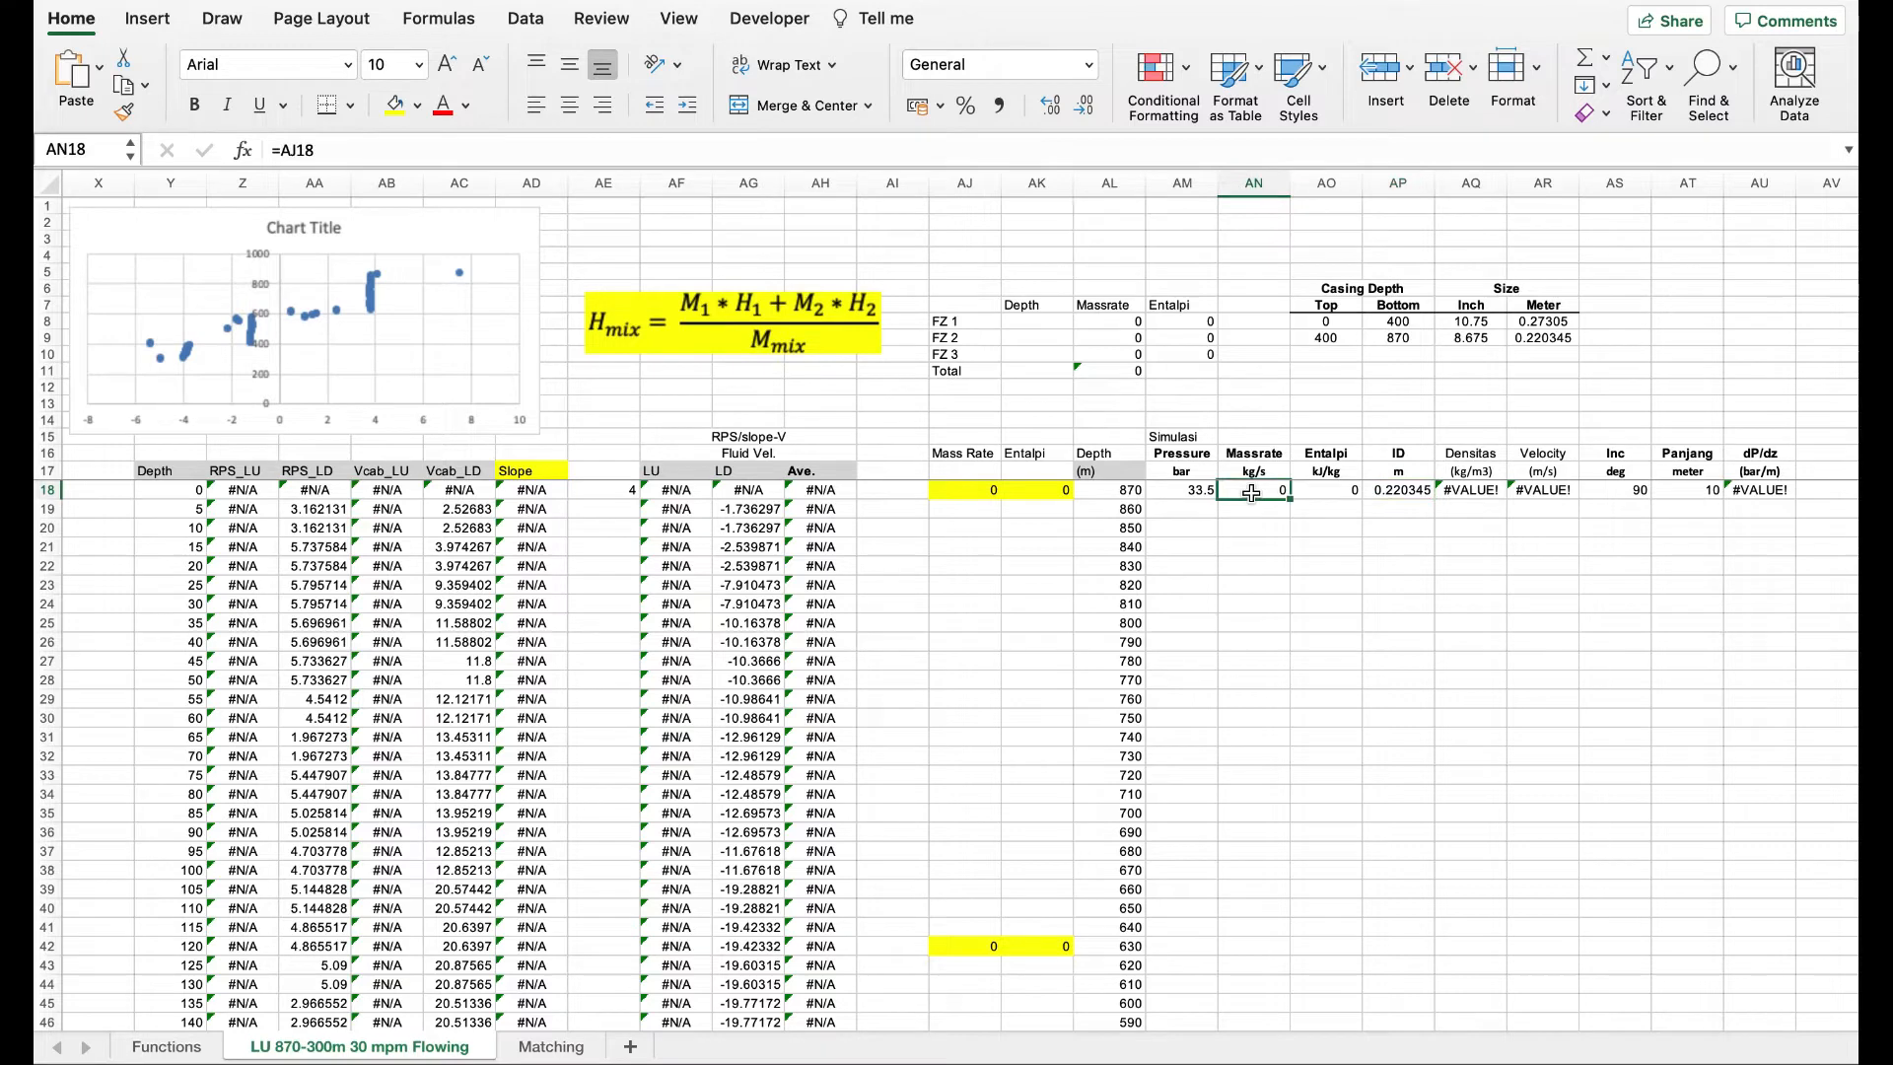
click(1388, 491)
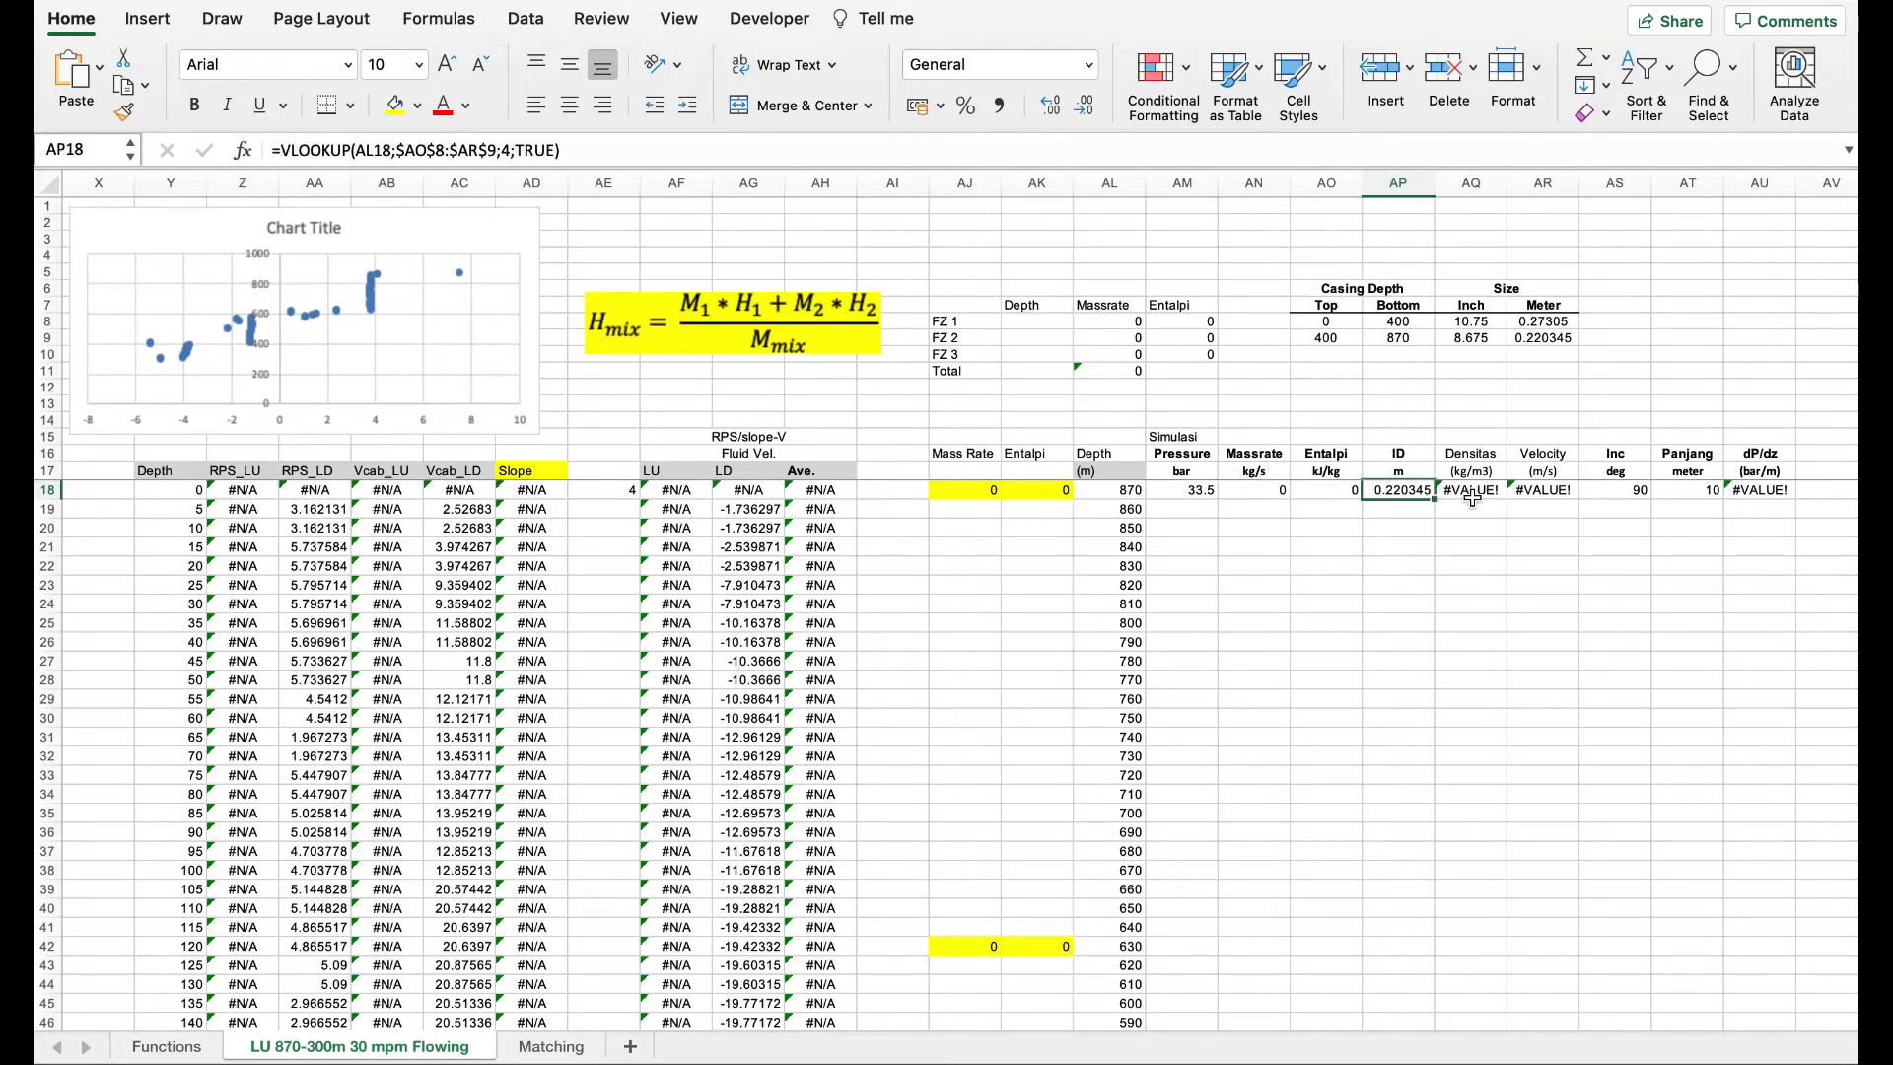
click(1476, 493)
click(1541, 490)
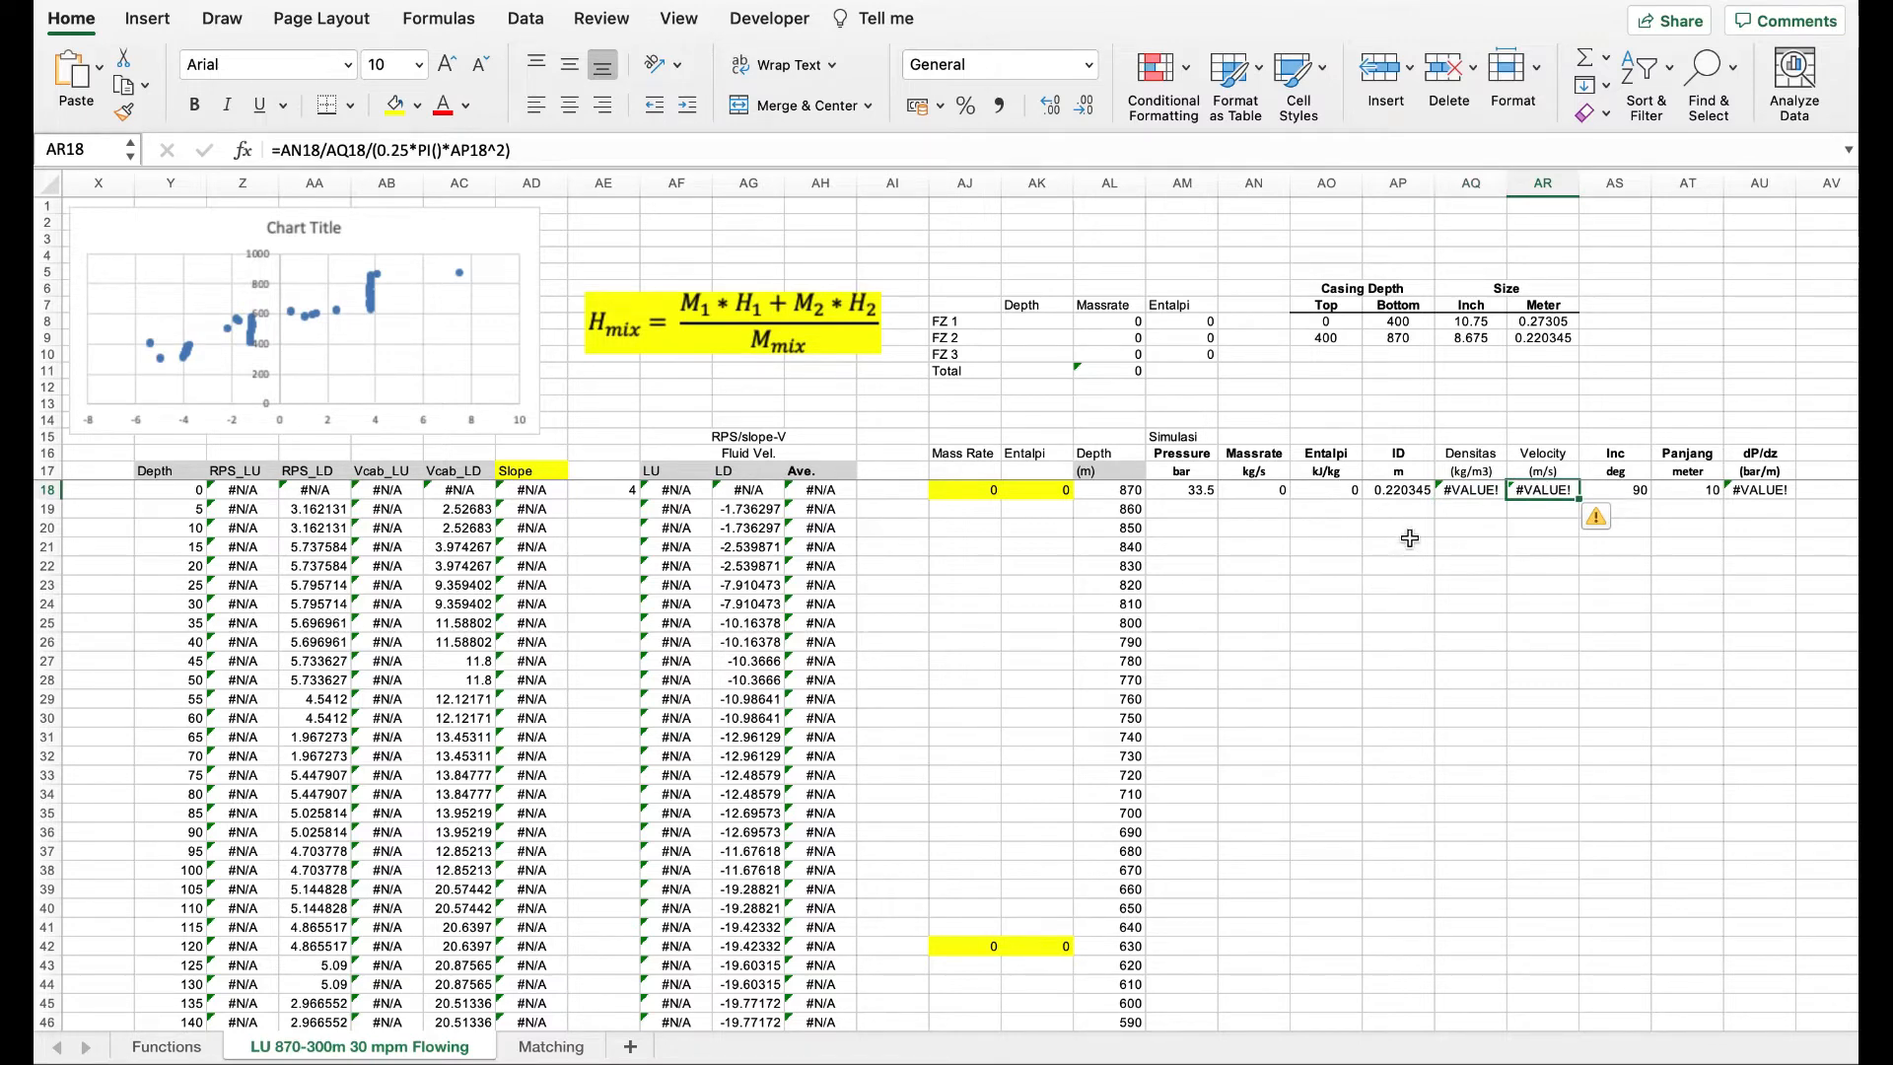
click(1321, 527)
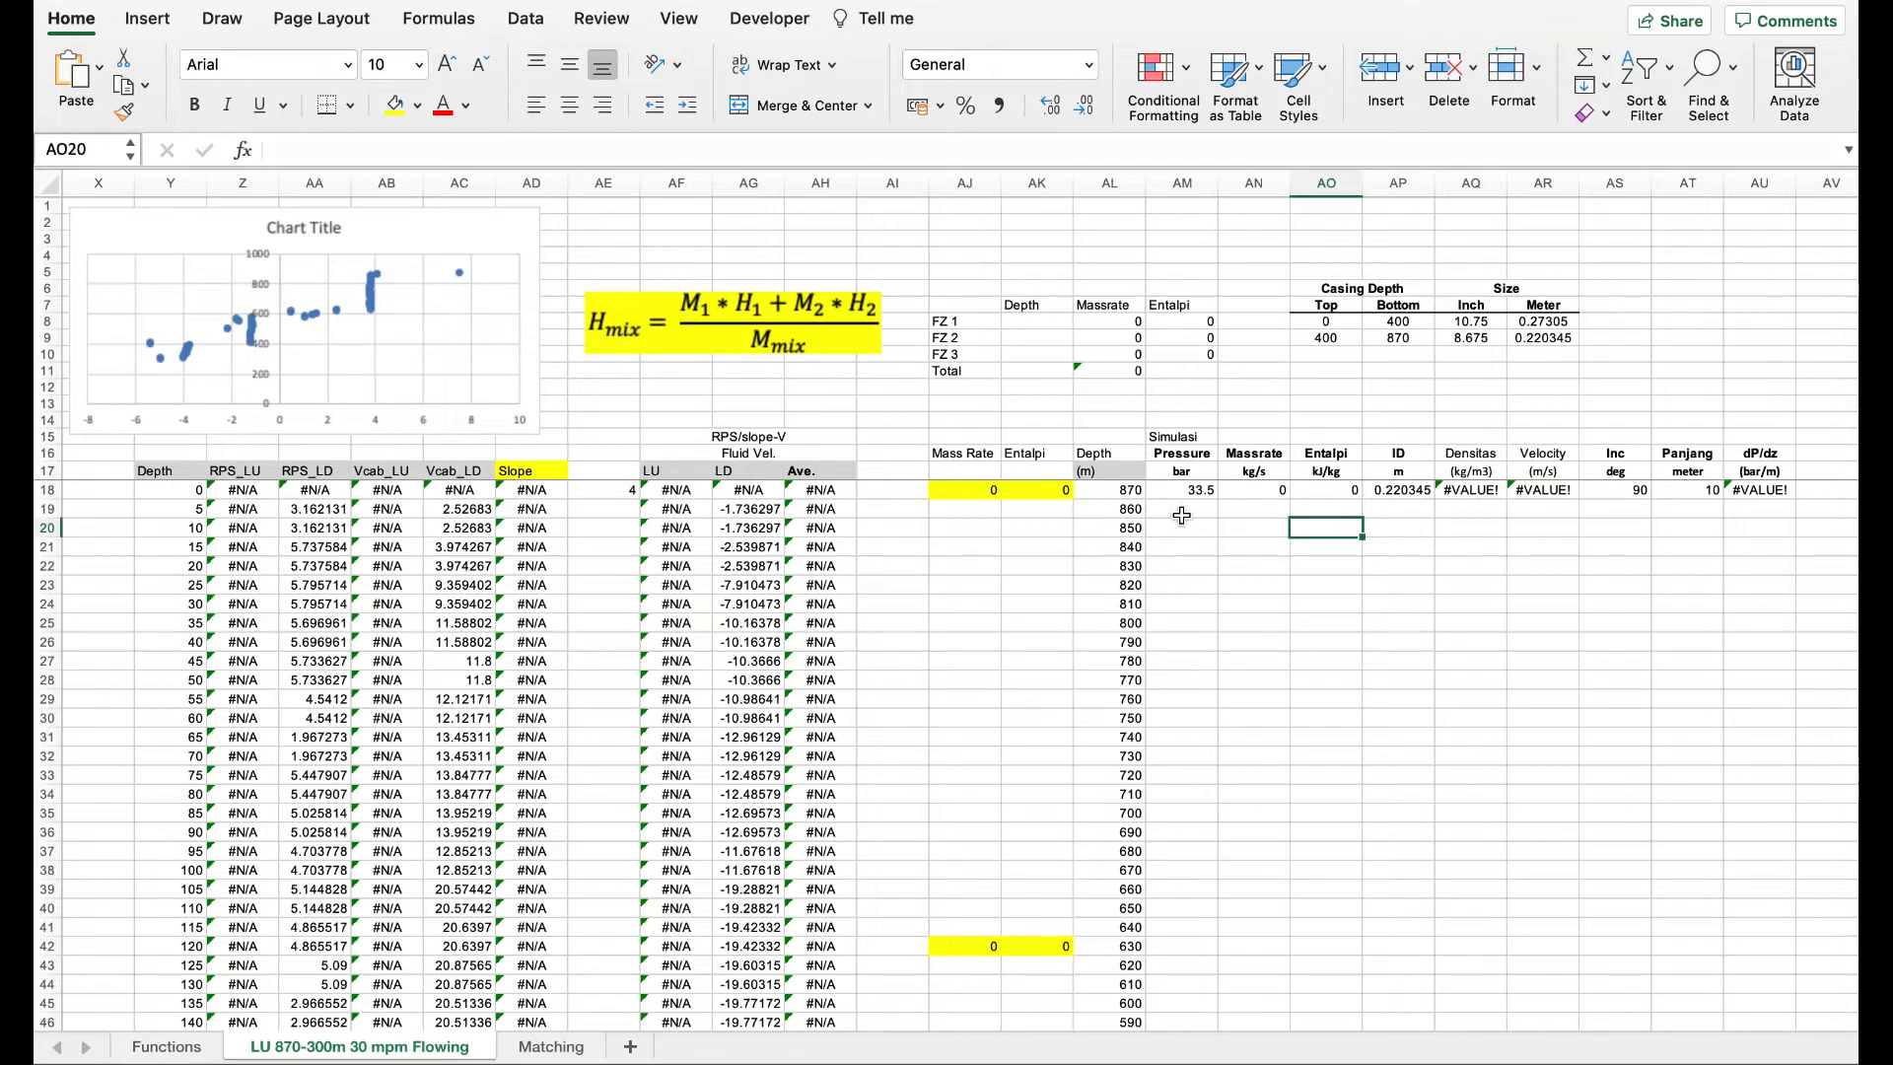
click(1182, 515)
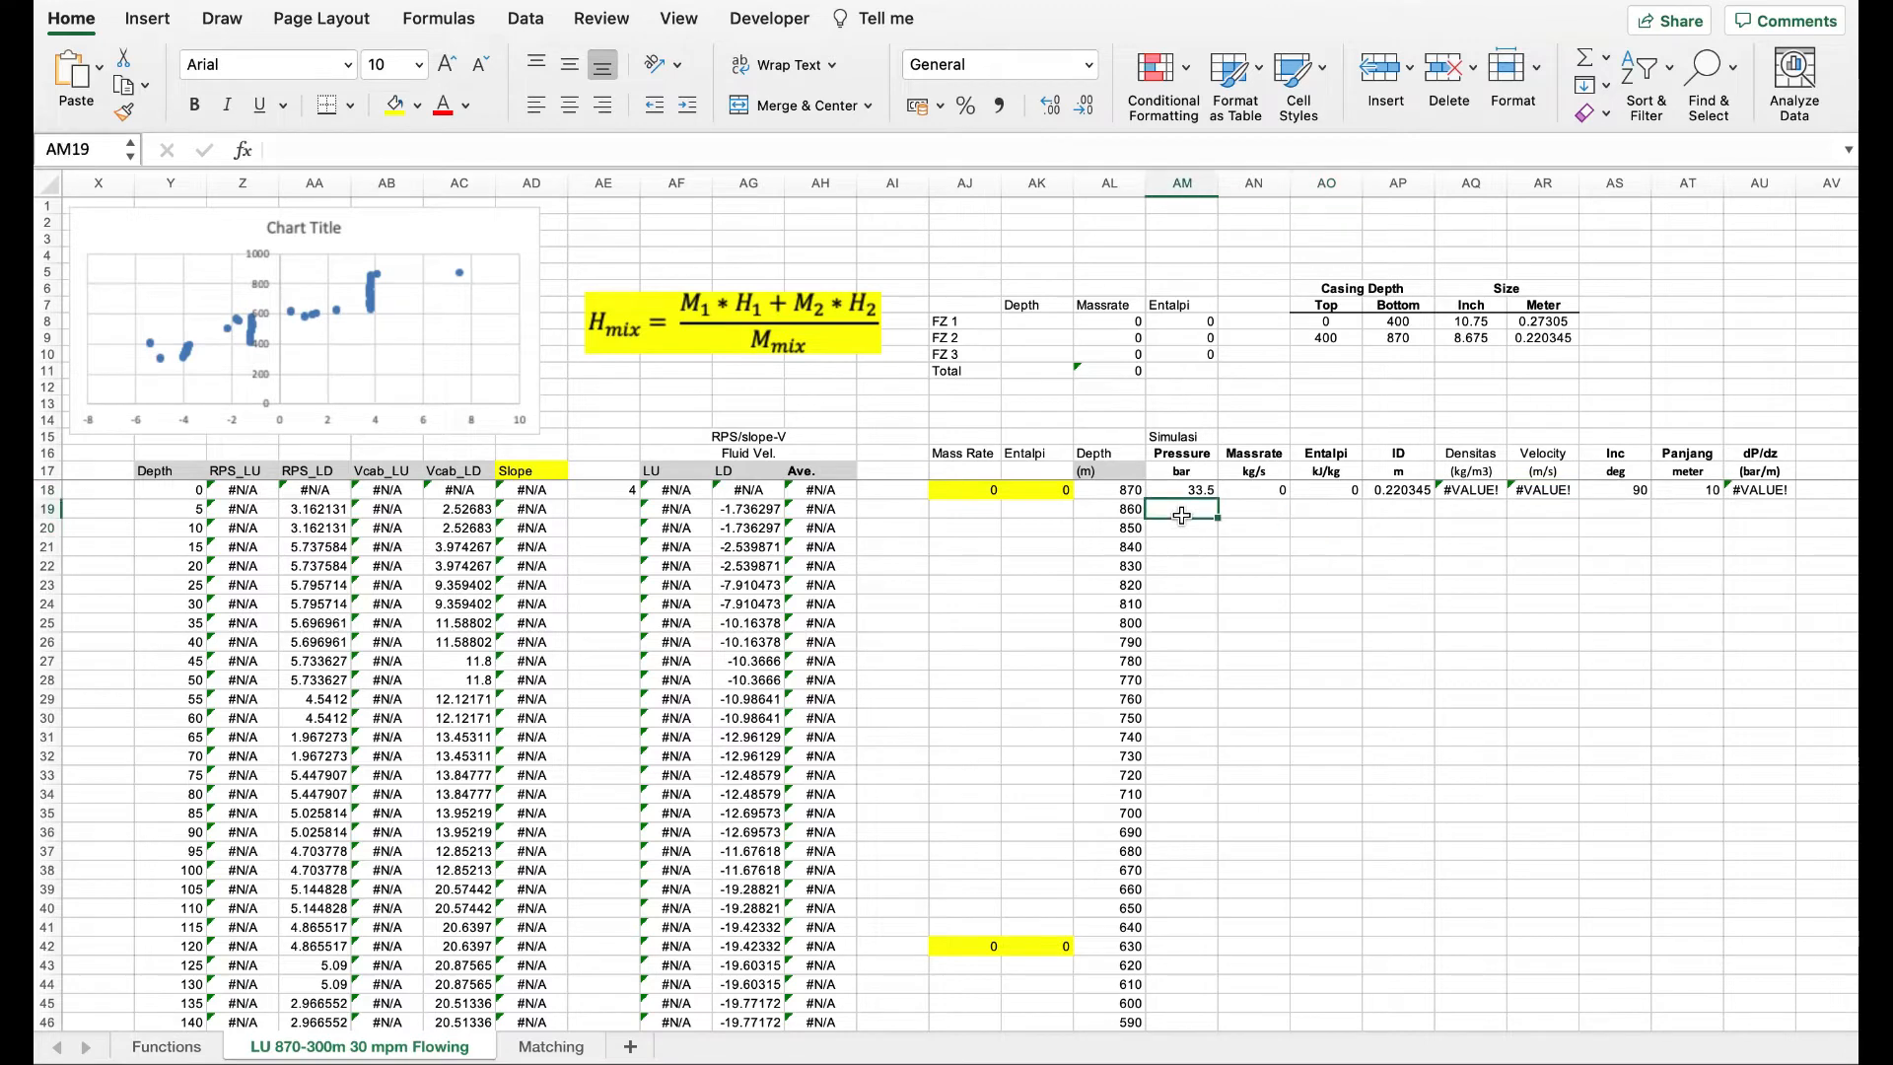
click(984, 540)
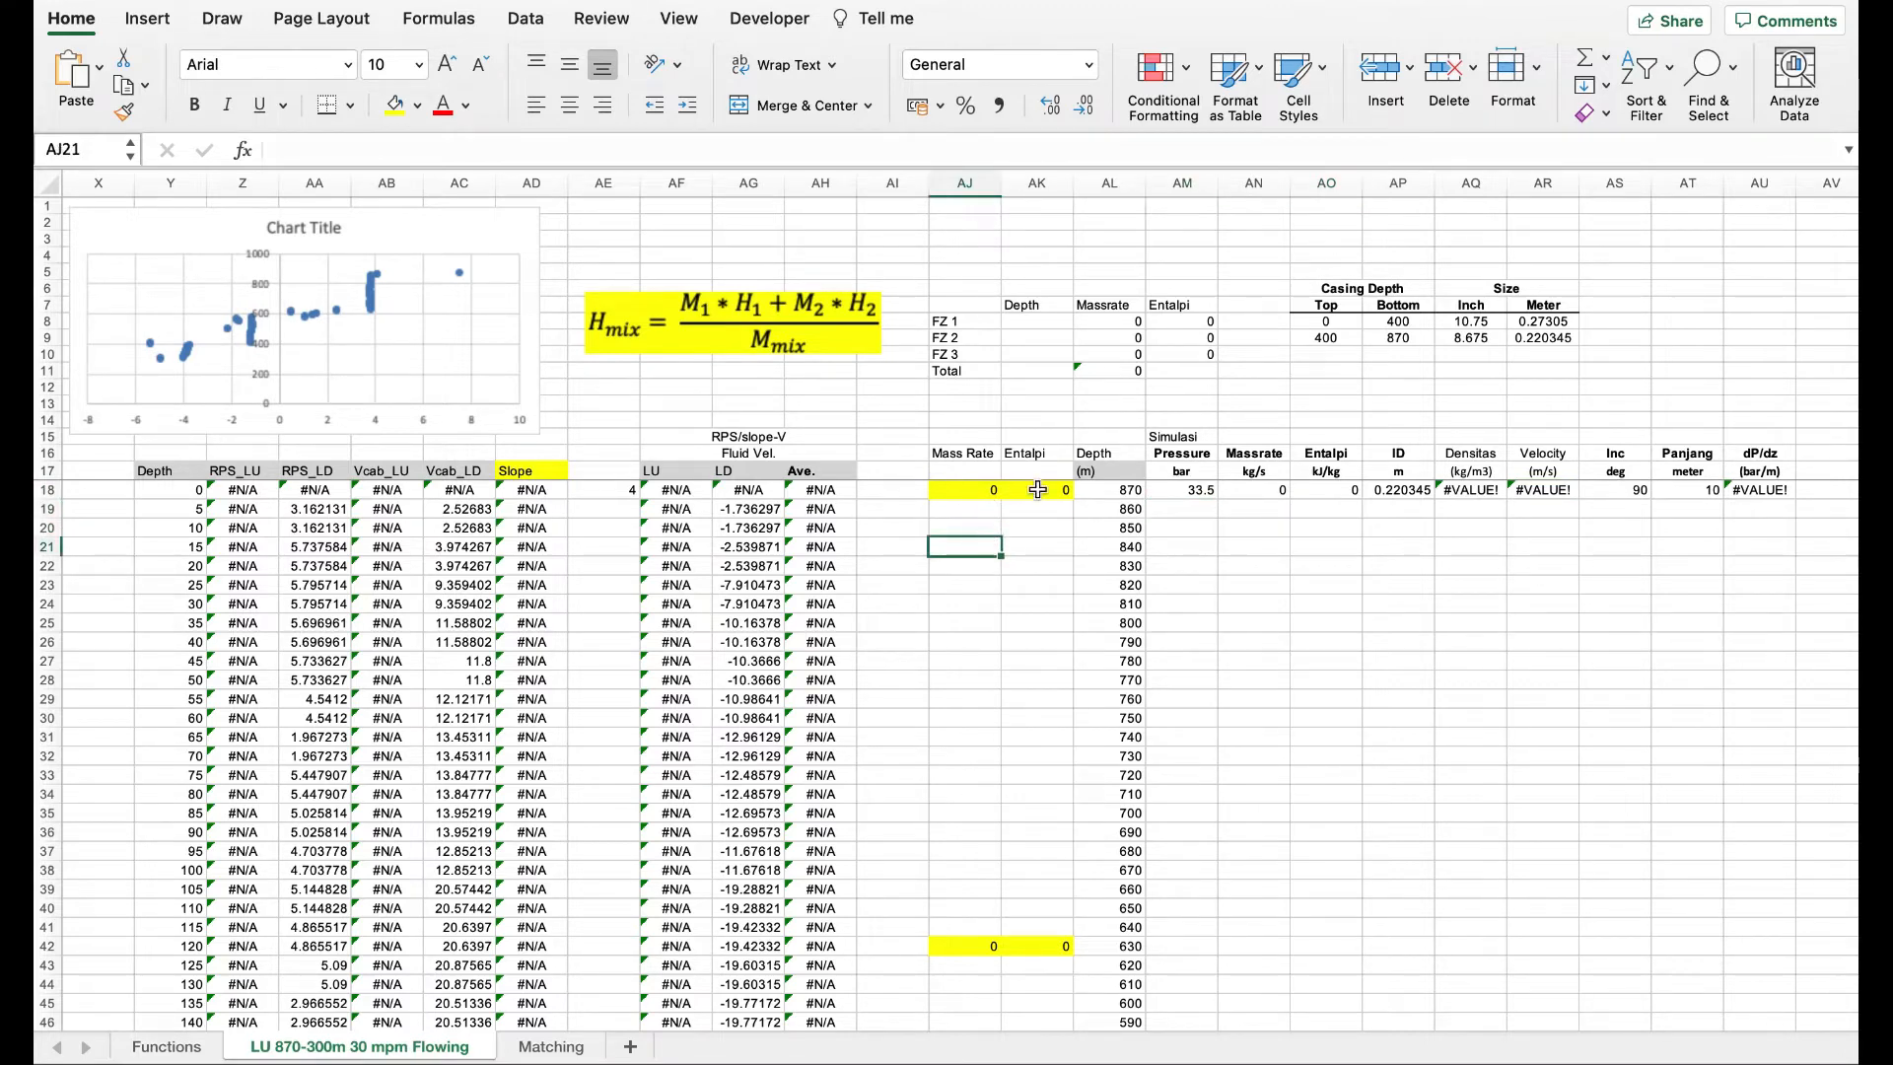
click(979, 491)
key(Delete)
key(Right)
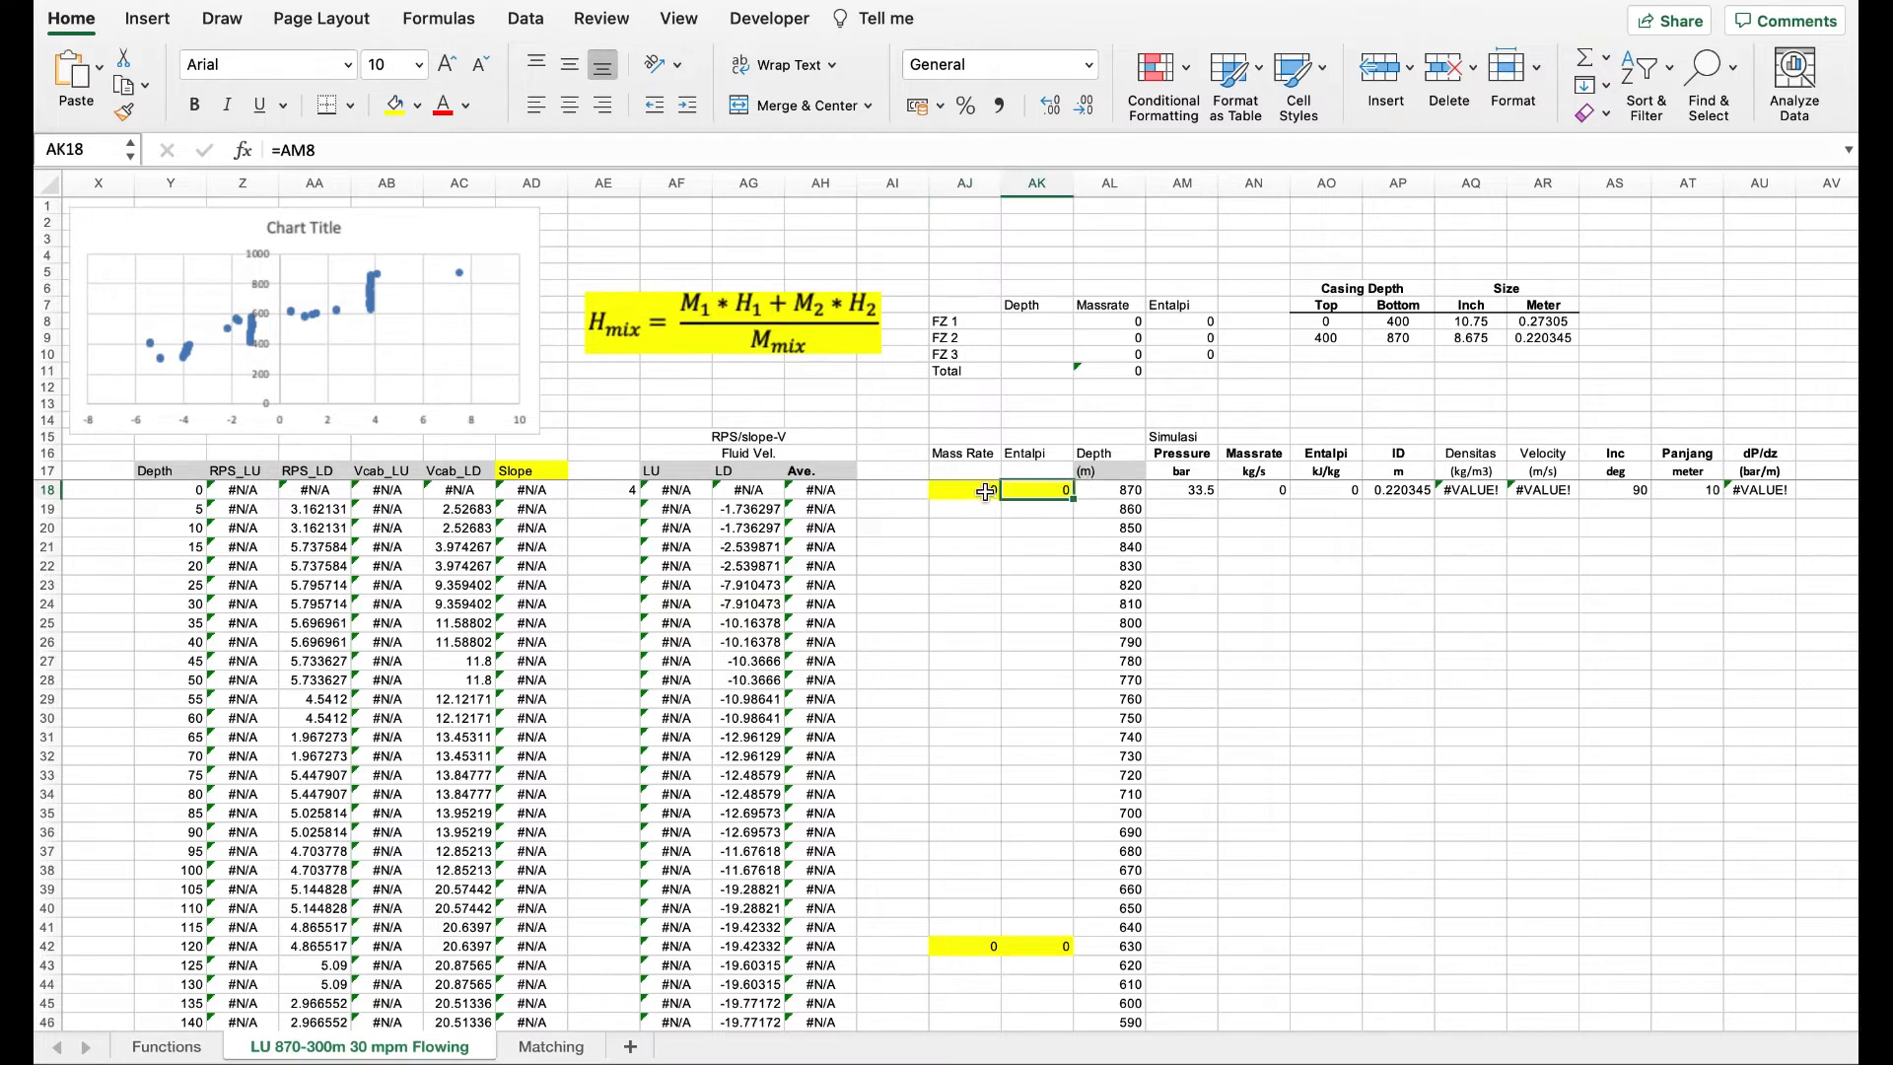
key(super+z)
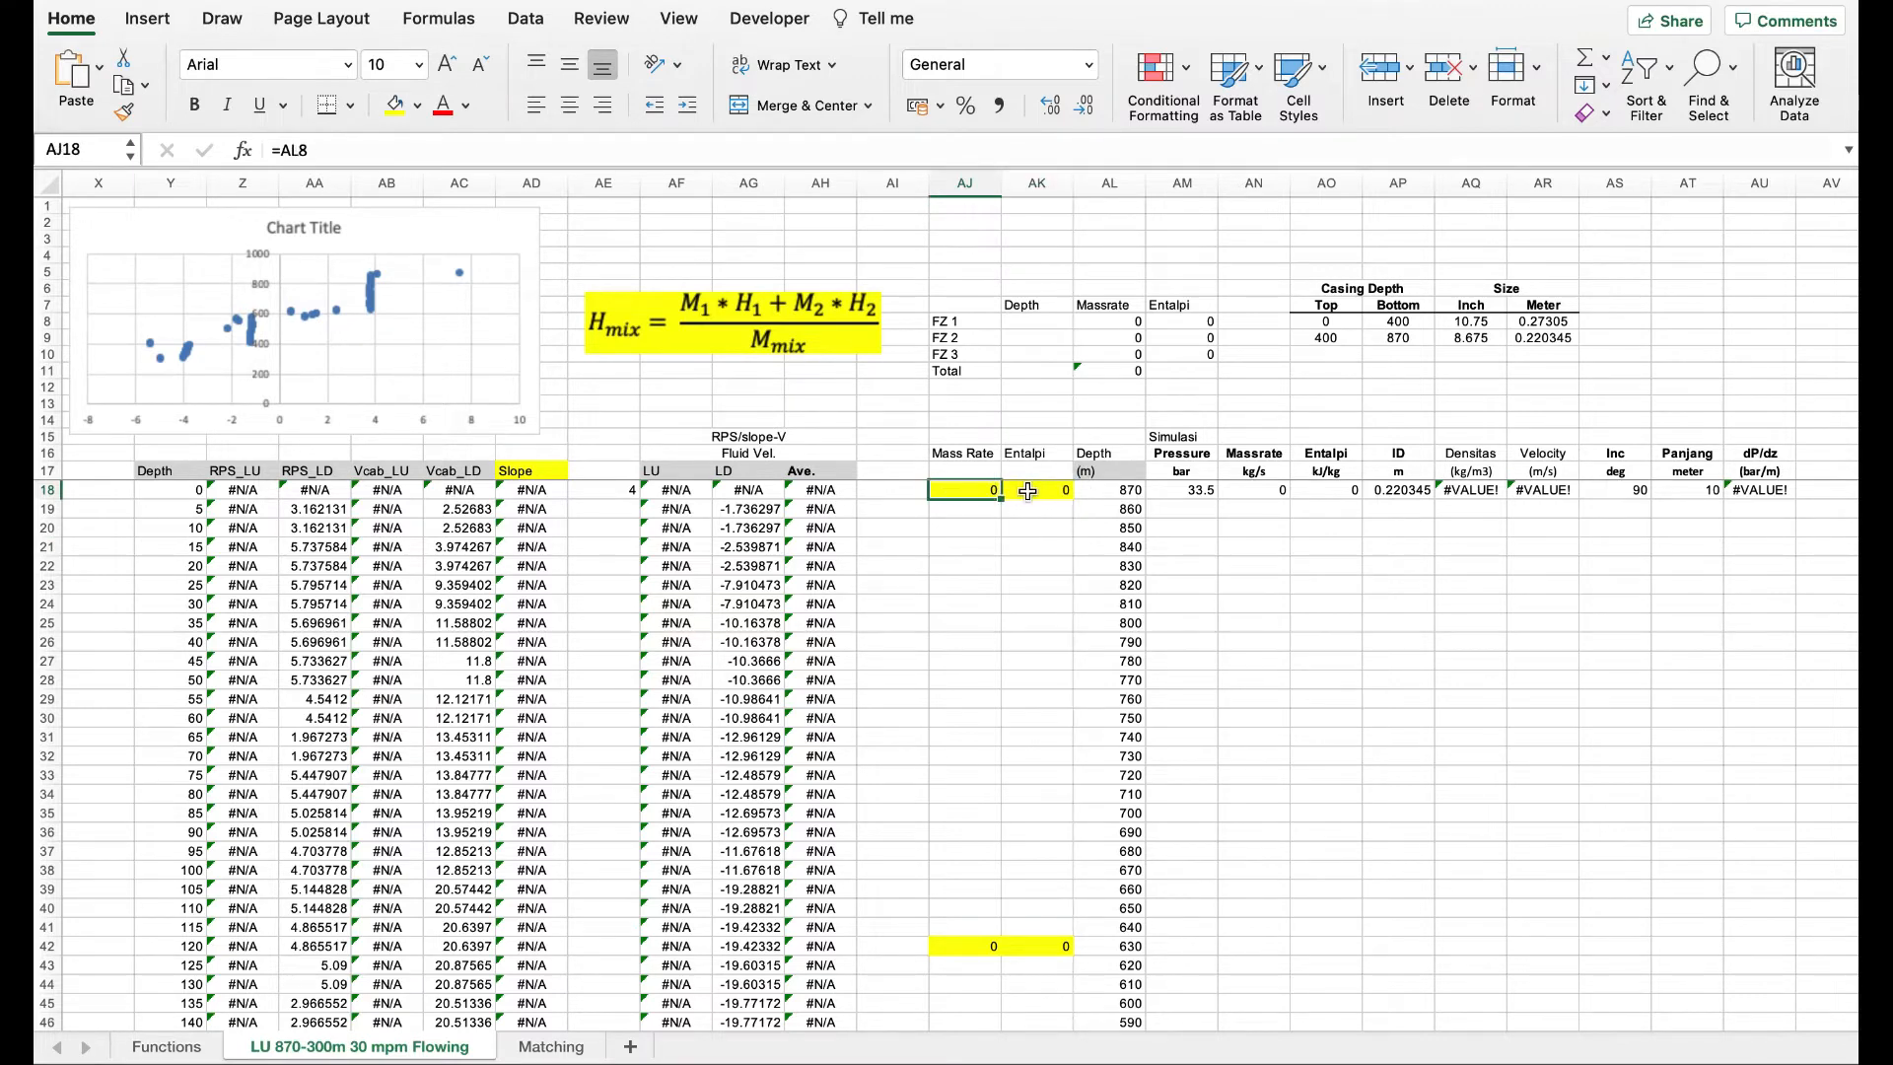
- Check how the Mass Rate and Entalpi cells at 870 m and the Mass Rate cell at 630 m reference the feed zone table
click(1028, 491)
click(979, 491)
click(981, 954)
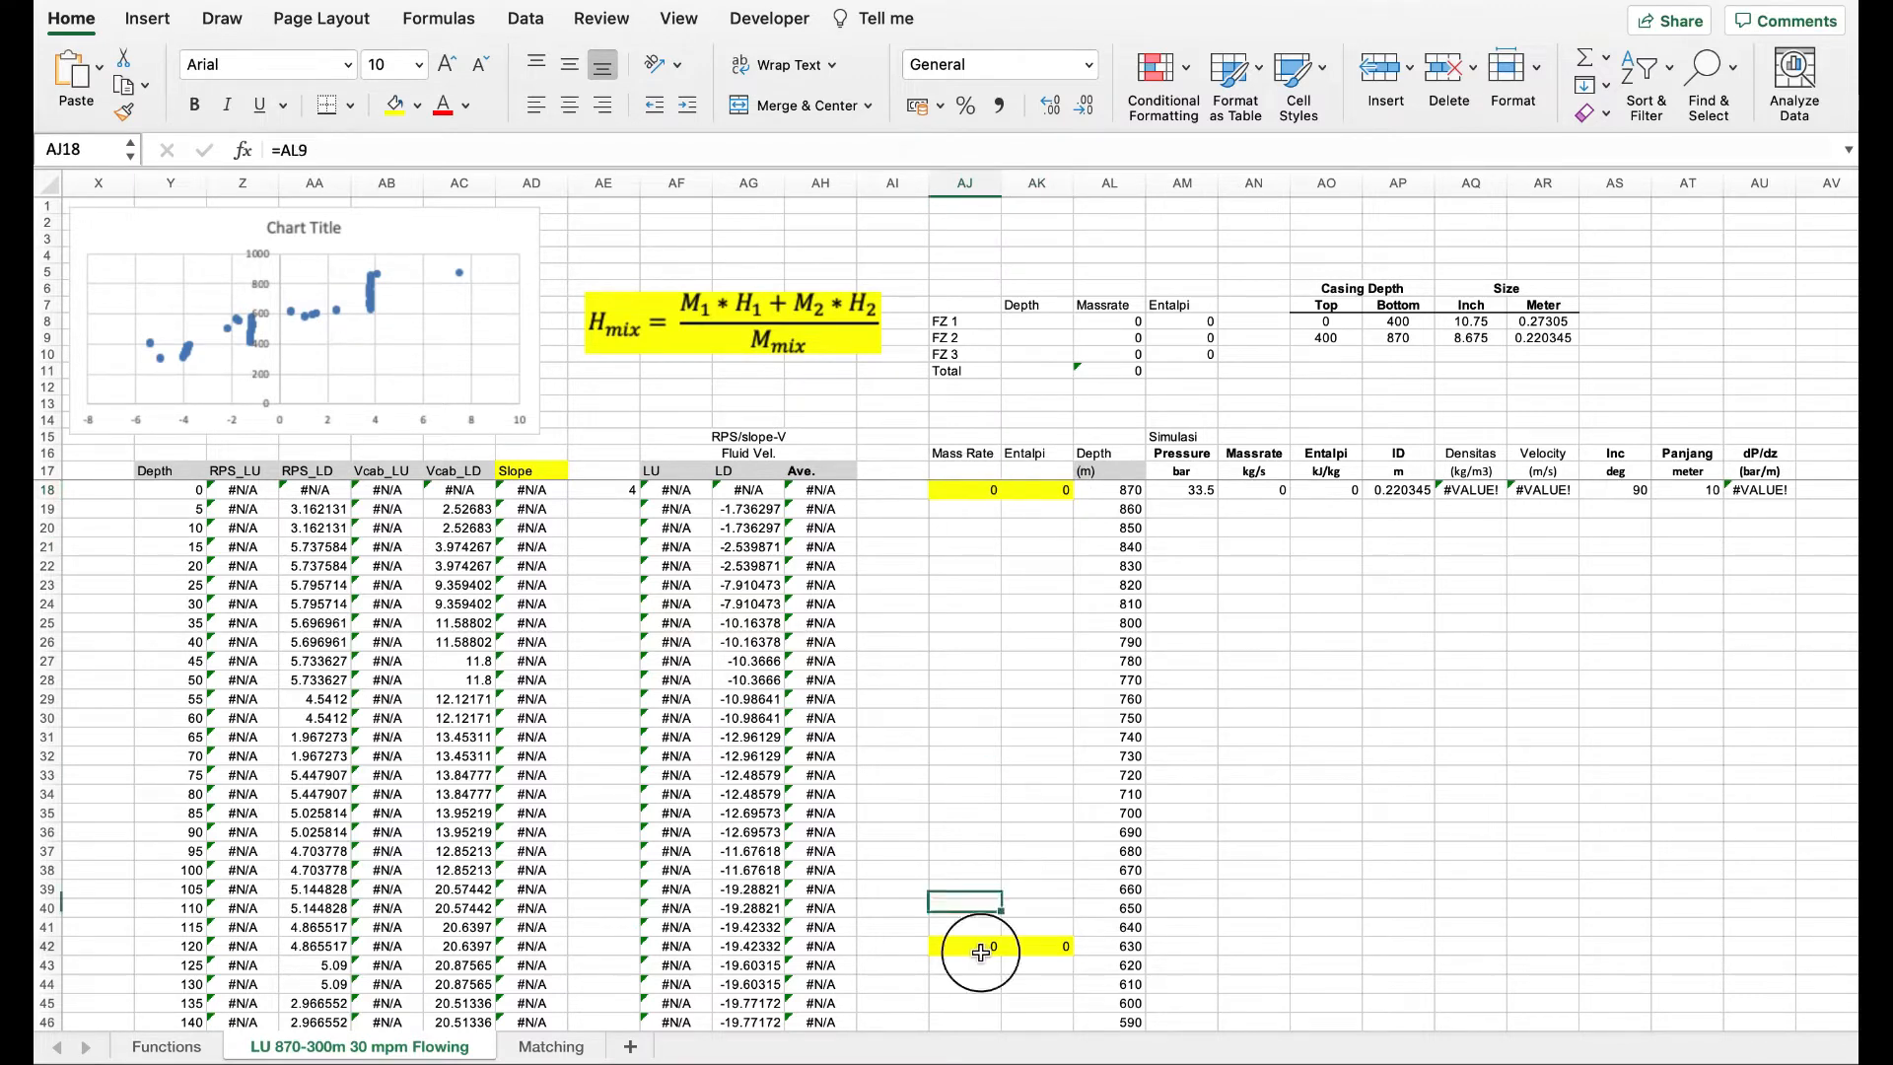
- Trace the yellow Entalpi cell at 630 m and the yellow Mass Rate and Entalpi cells at 870 m to their feed zone inputs
click(1037, 946)
click(964, 491)
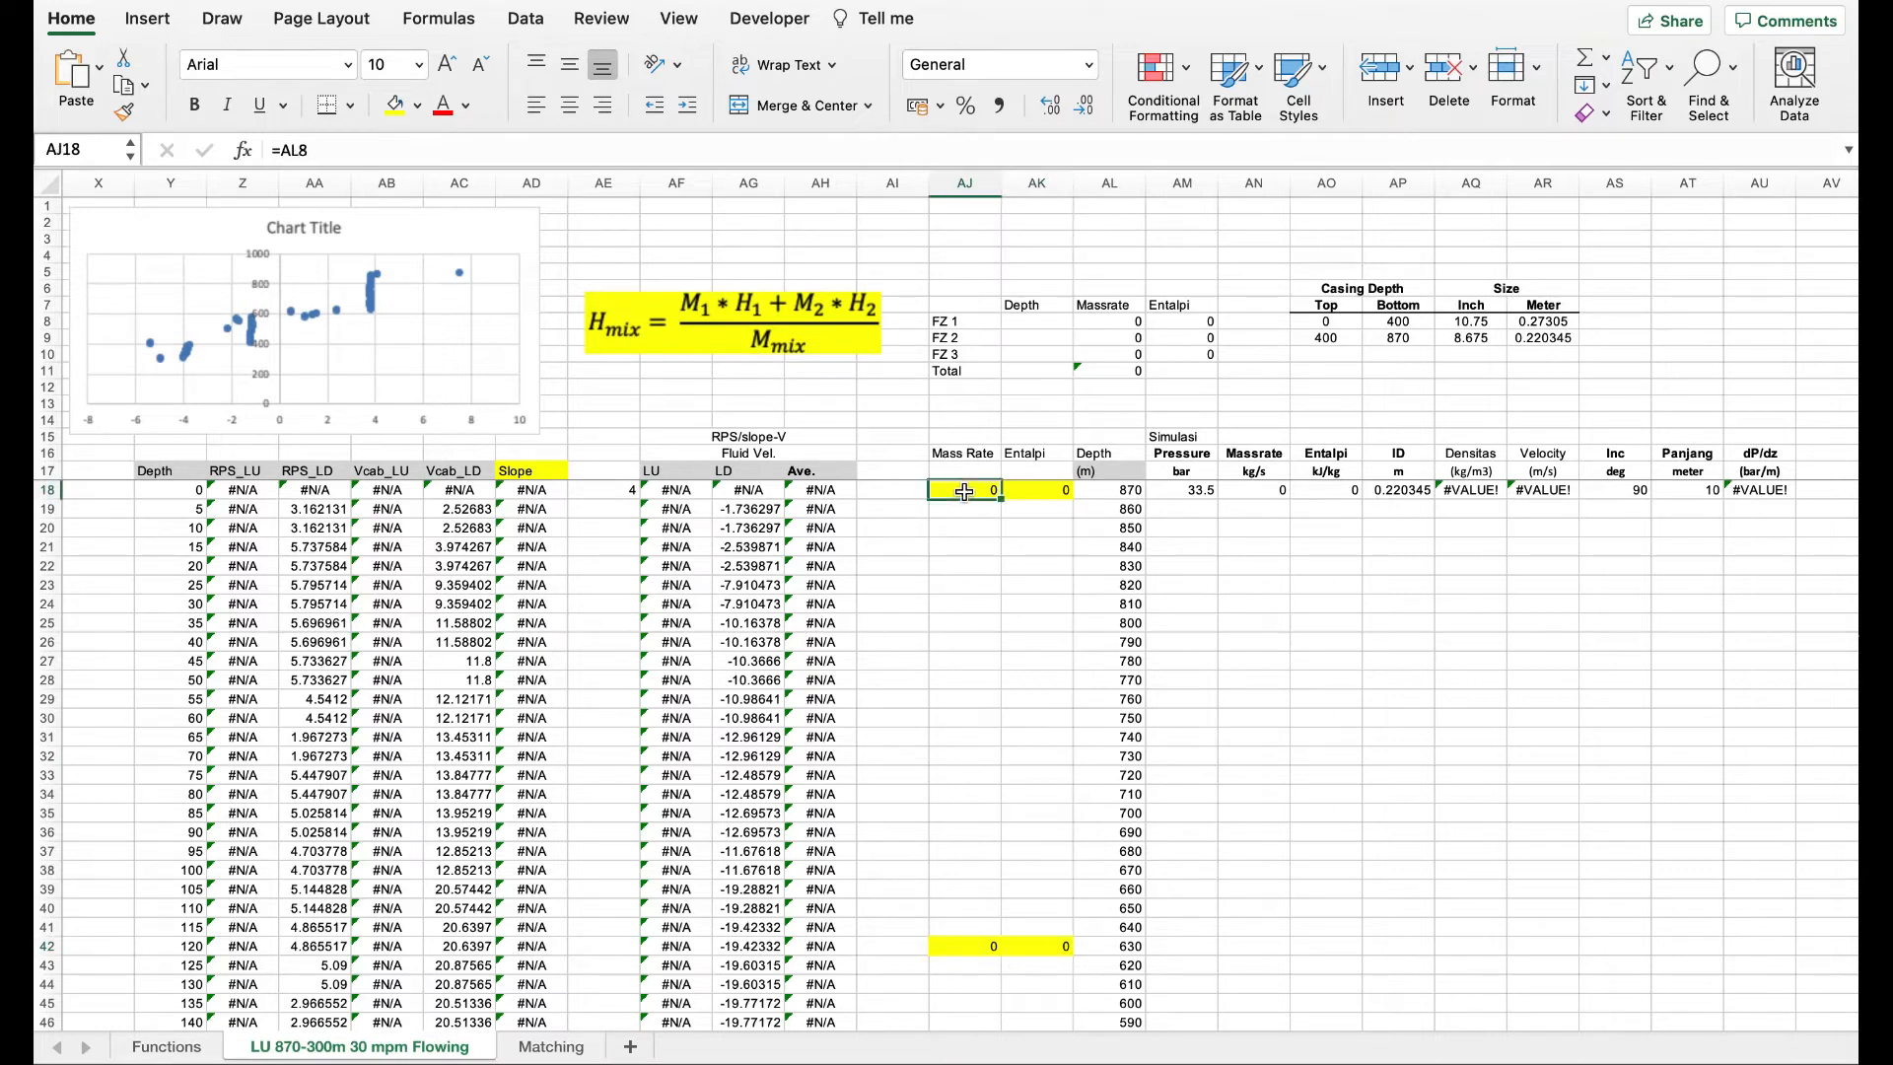
click(1060, 491)
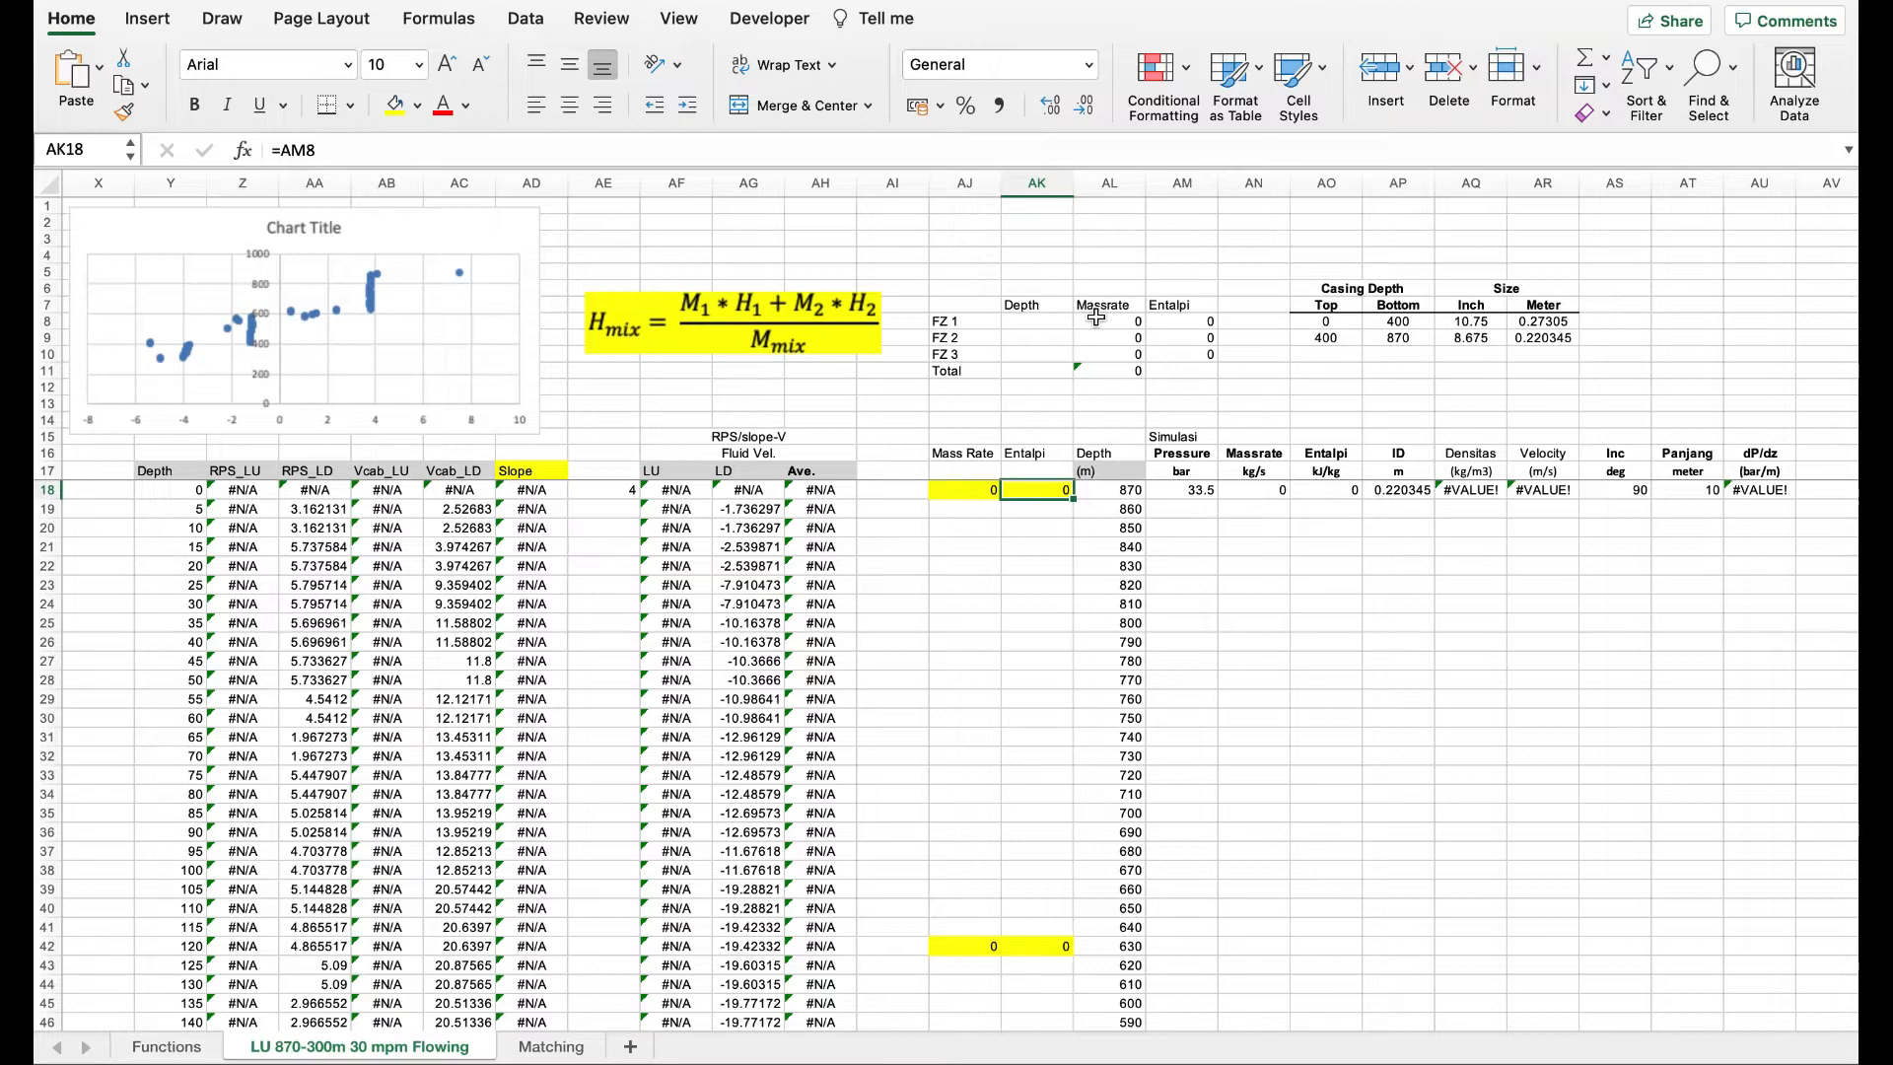
click(965, 493)
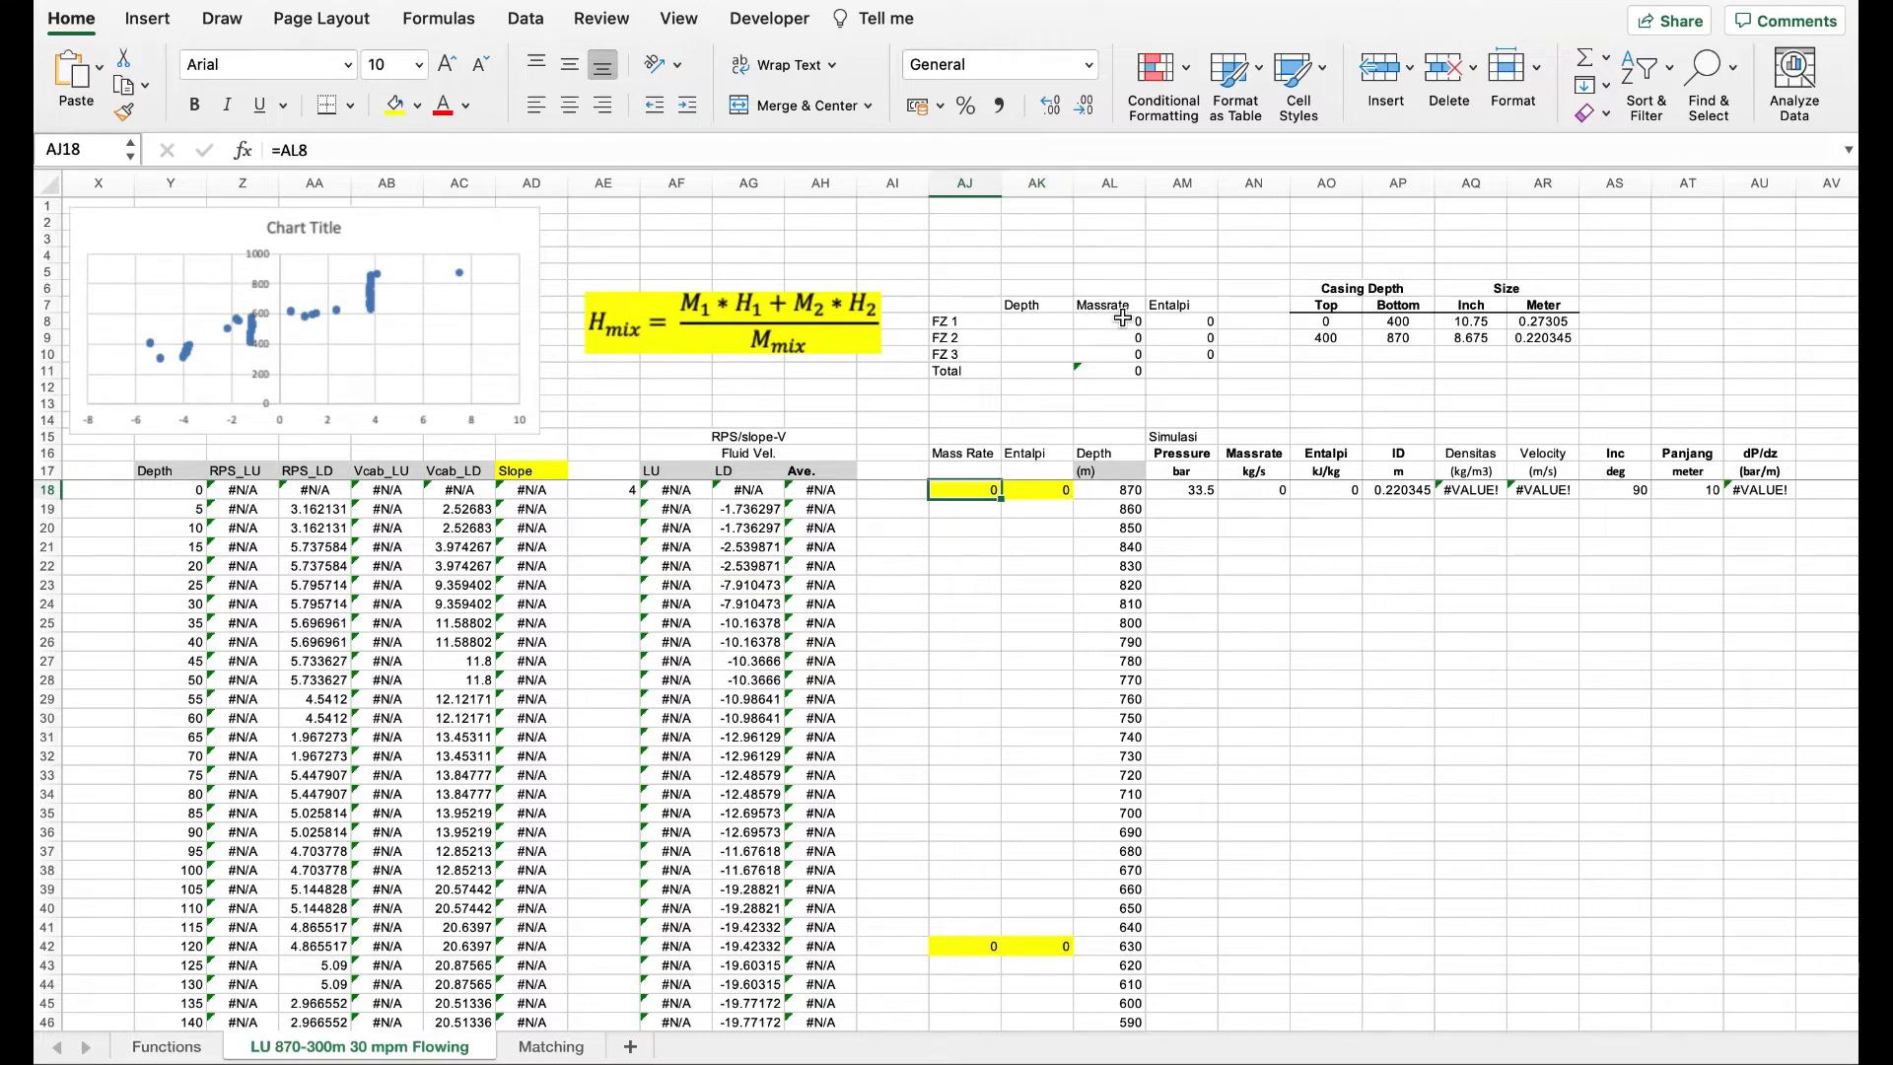
click(1058, 490)
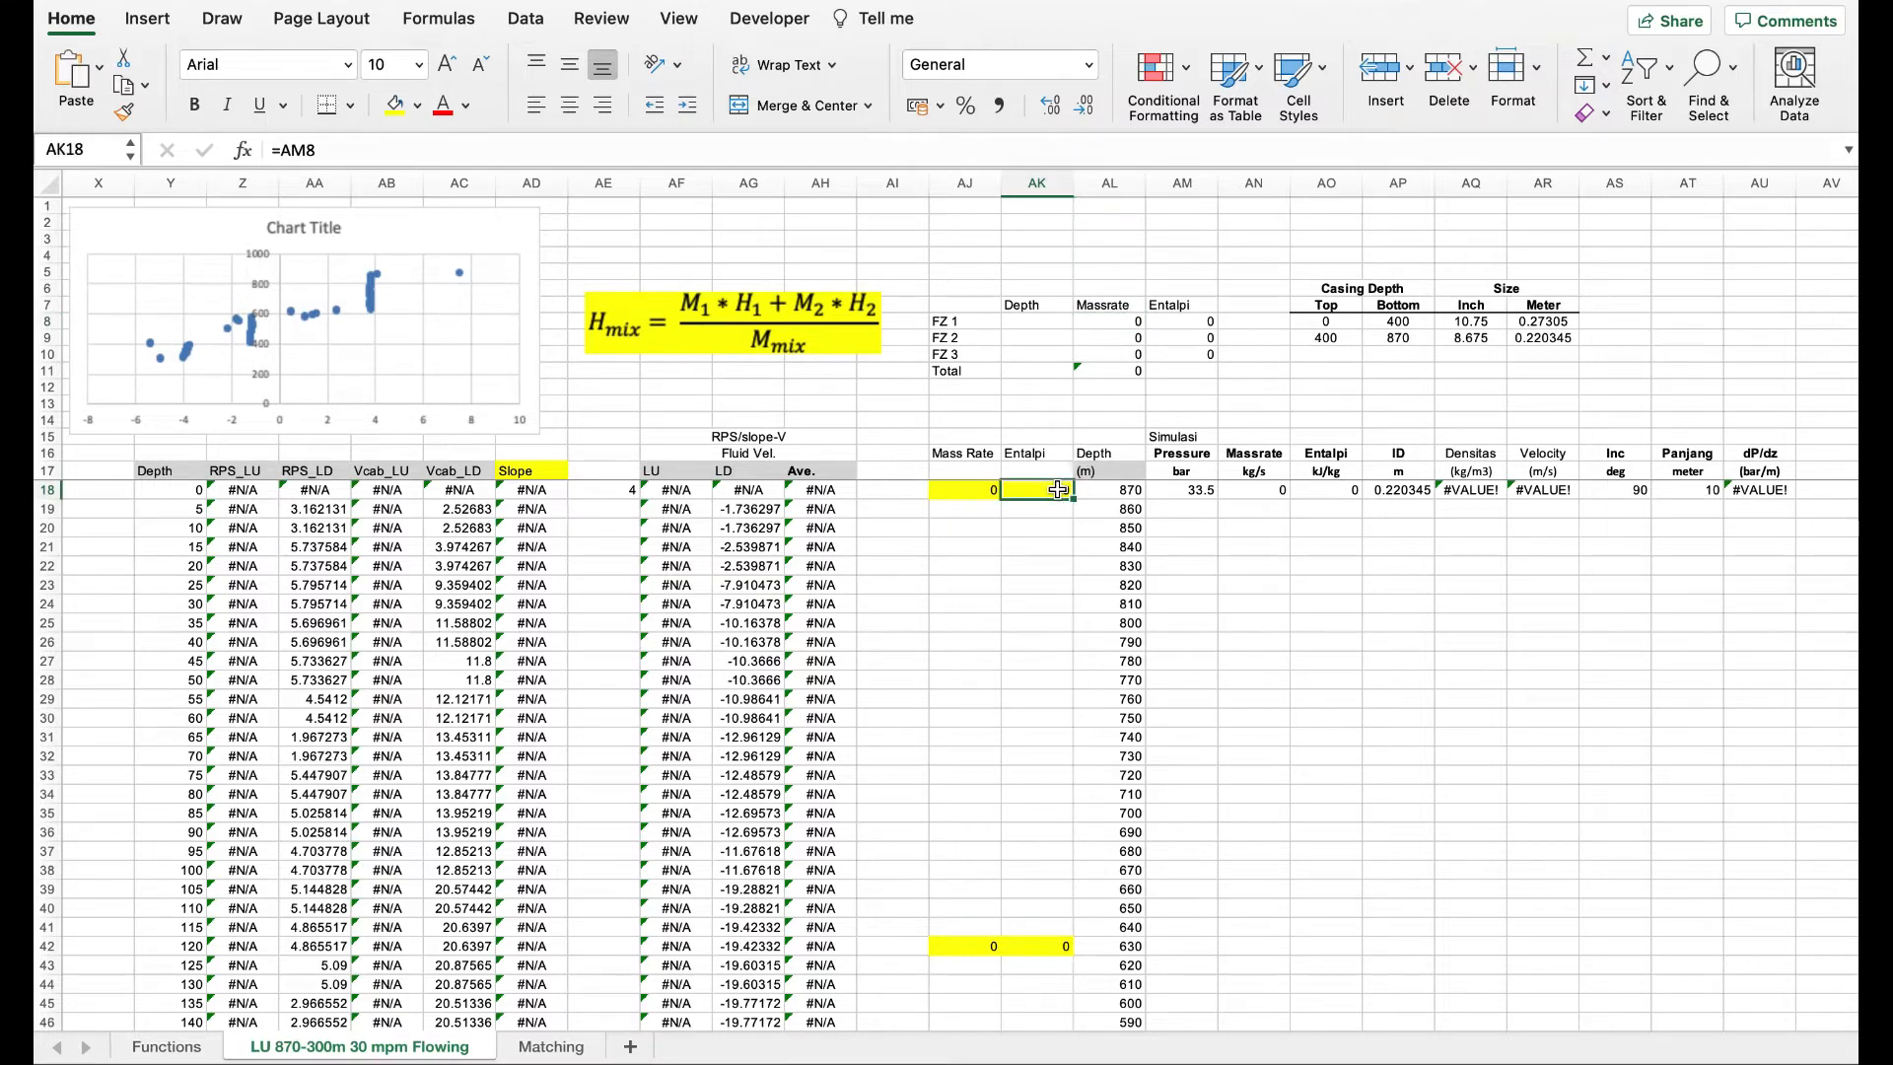
double_click(1058, 490)
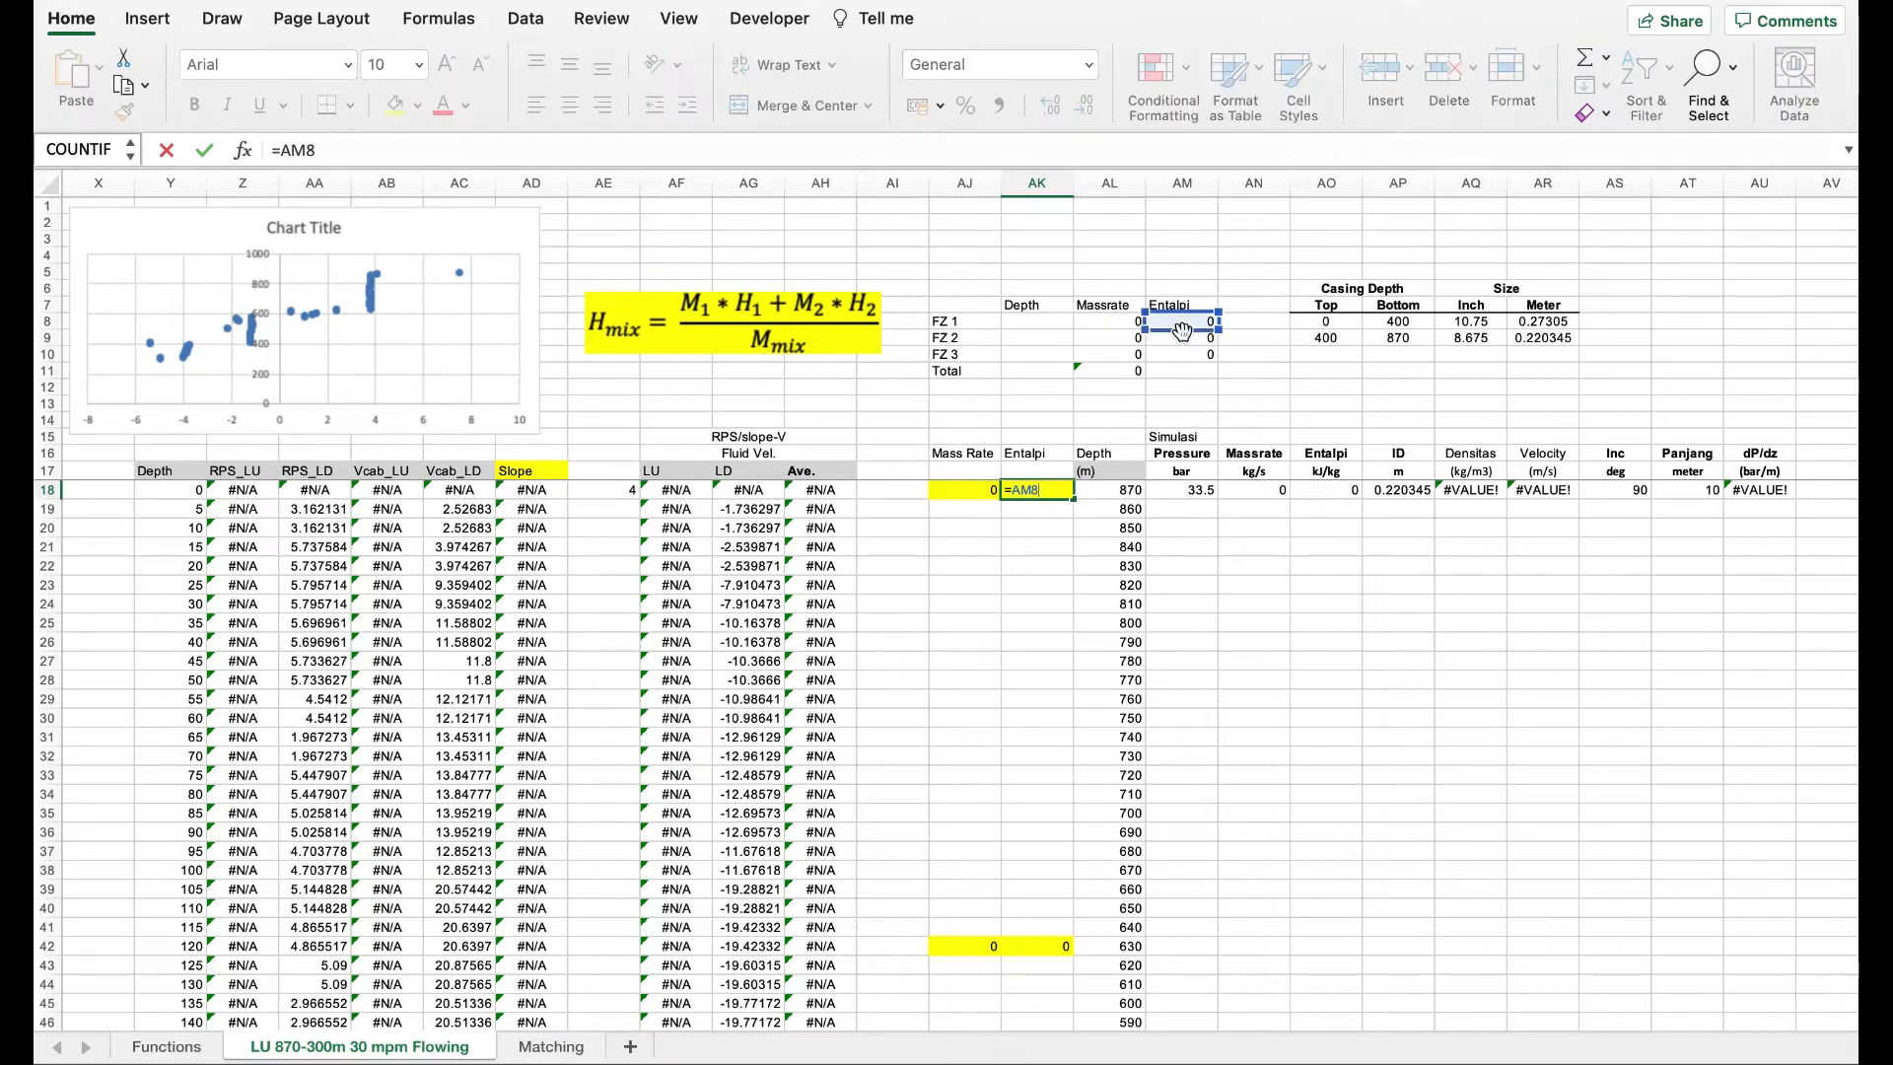
key(Return)
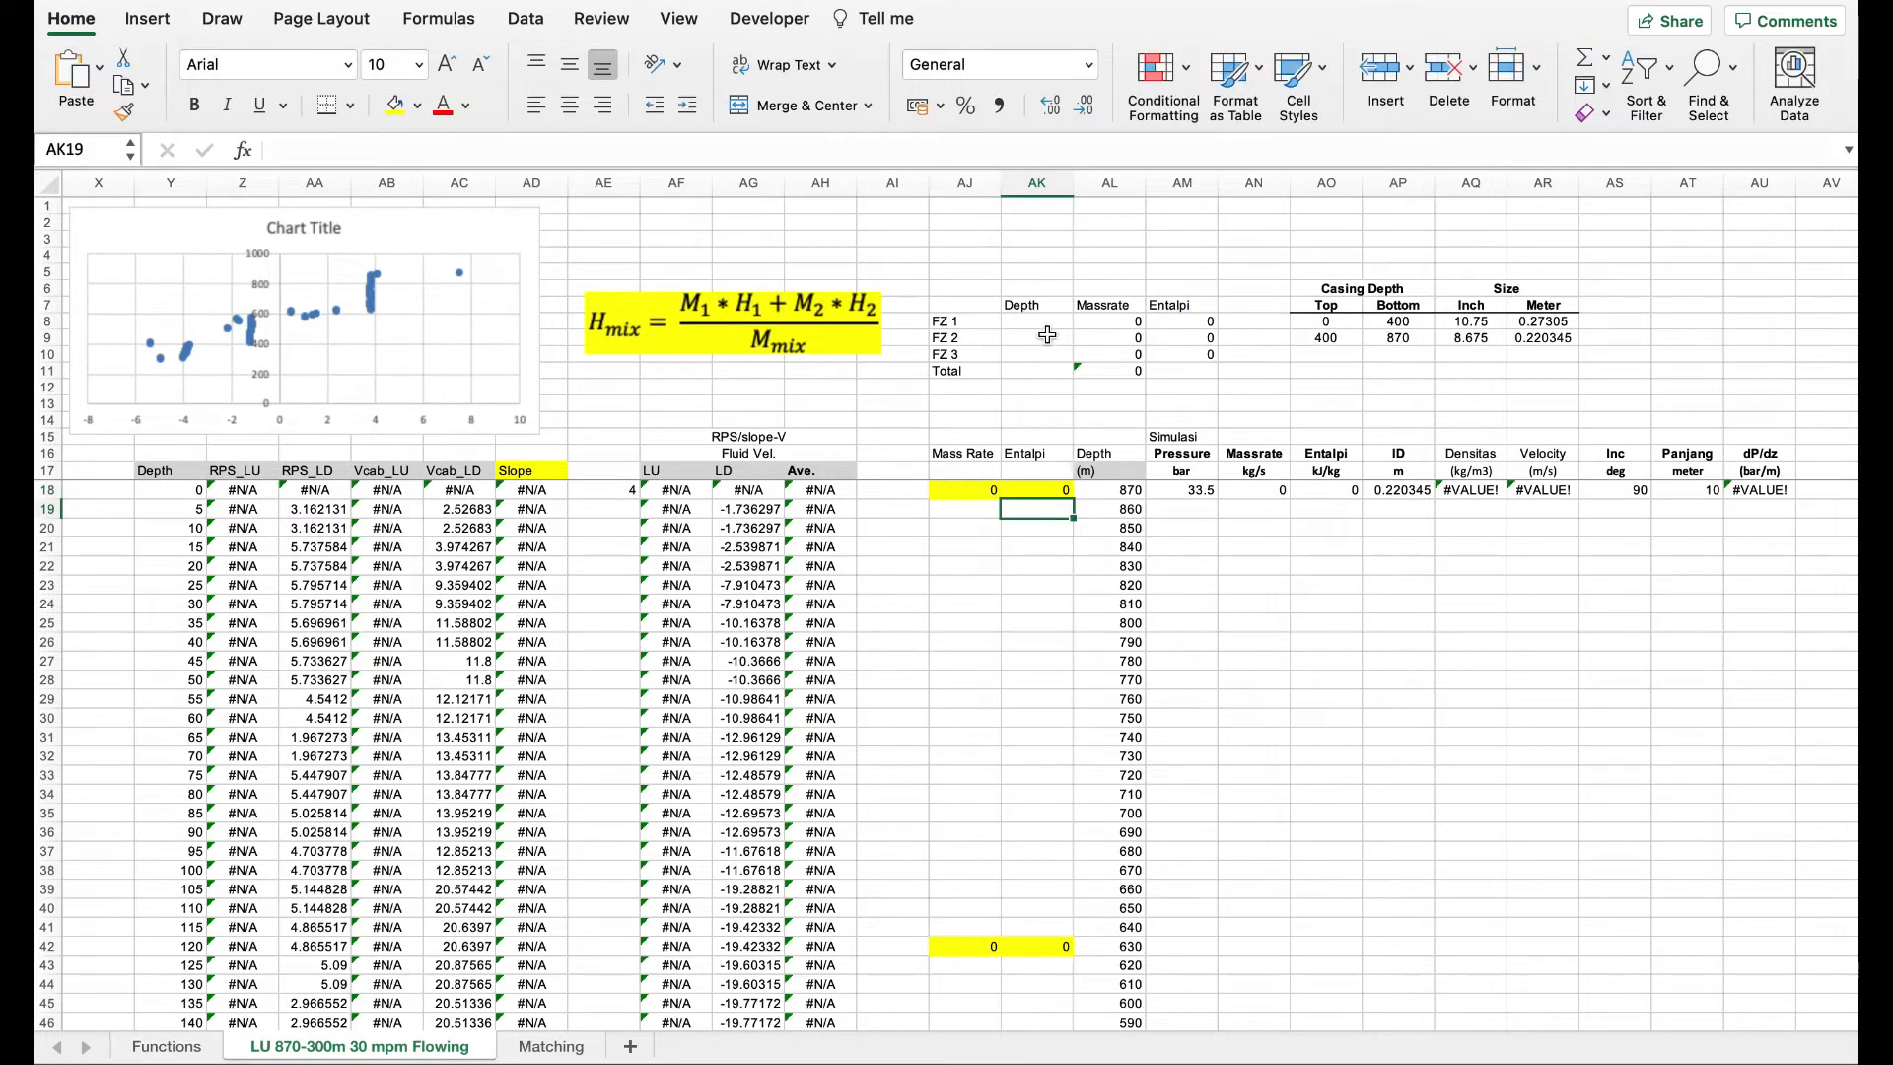
- Enter the feed zone depths in the feed zone table: 870 for FZ 1 and 630 for FZ 2
click(1045, 326)
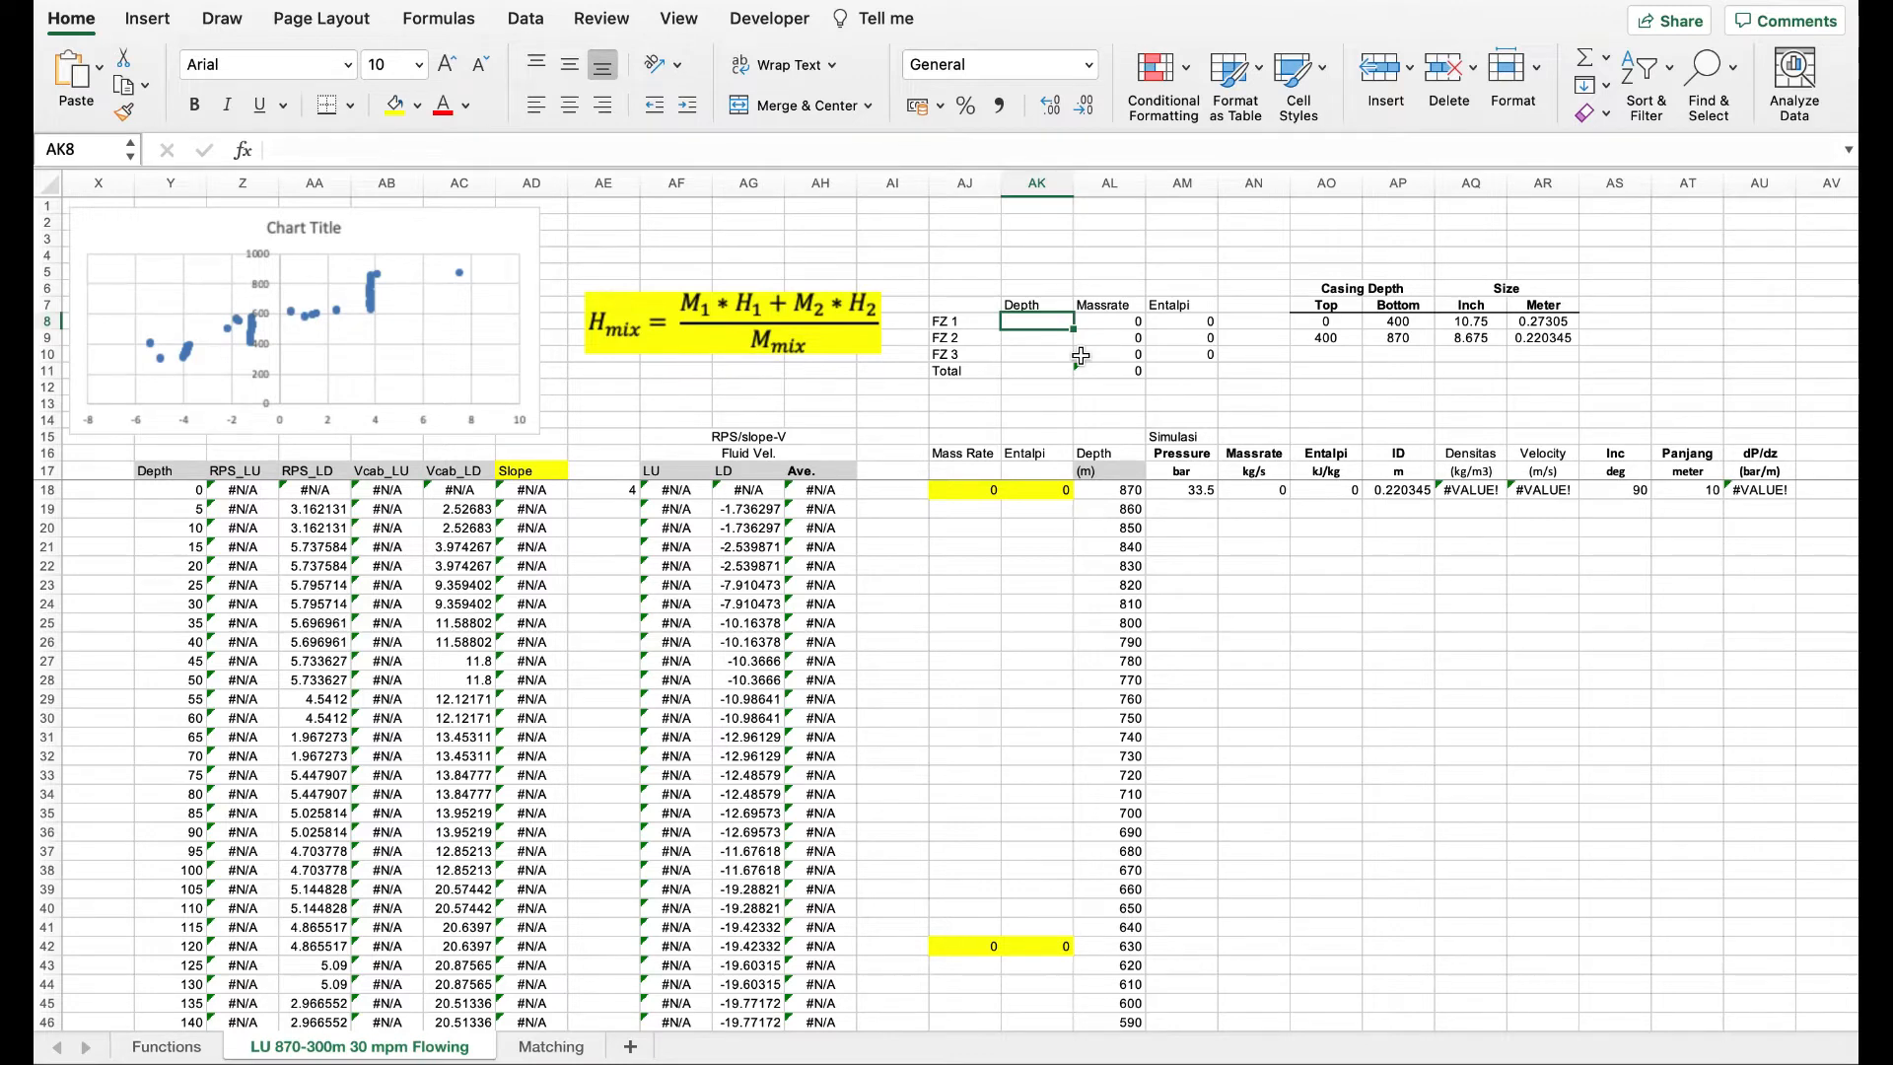
text(870)
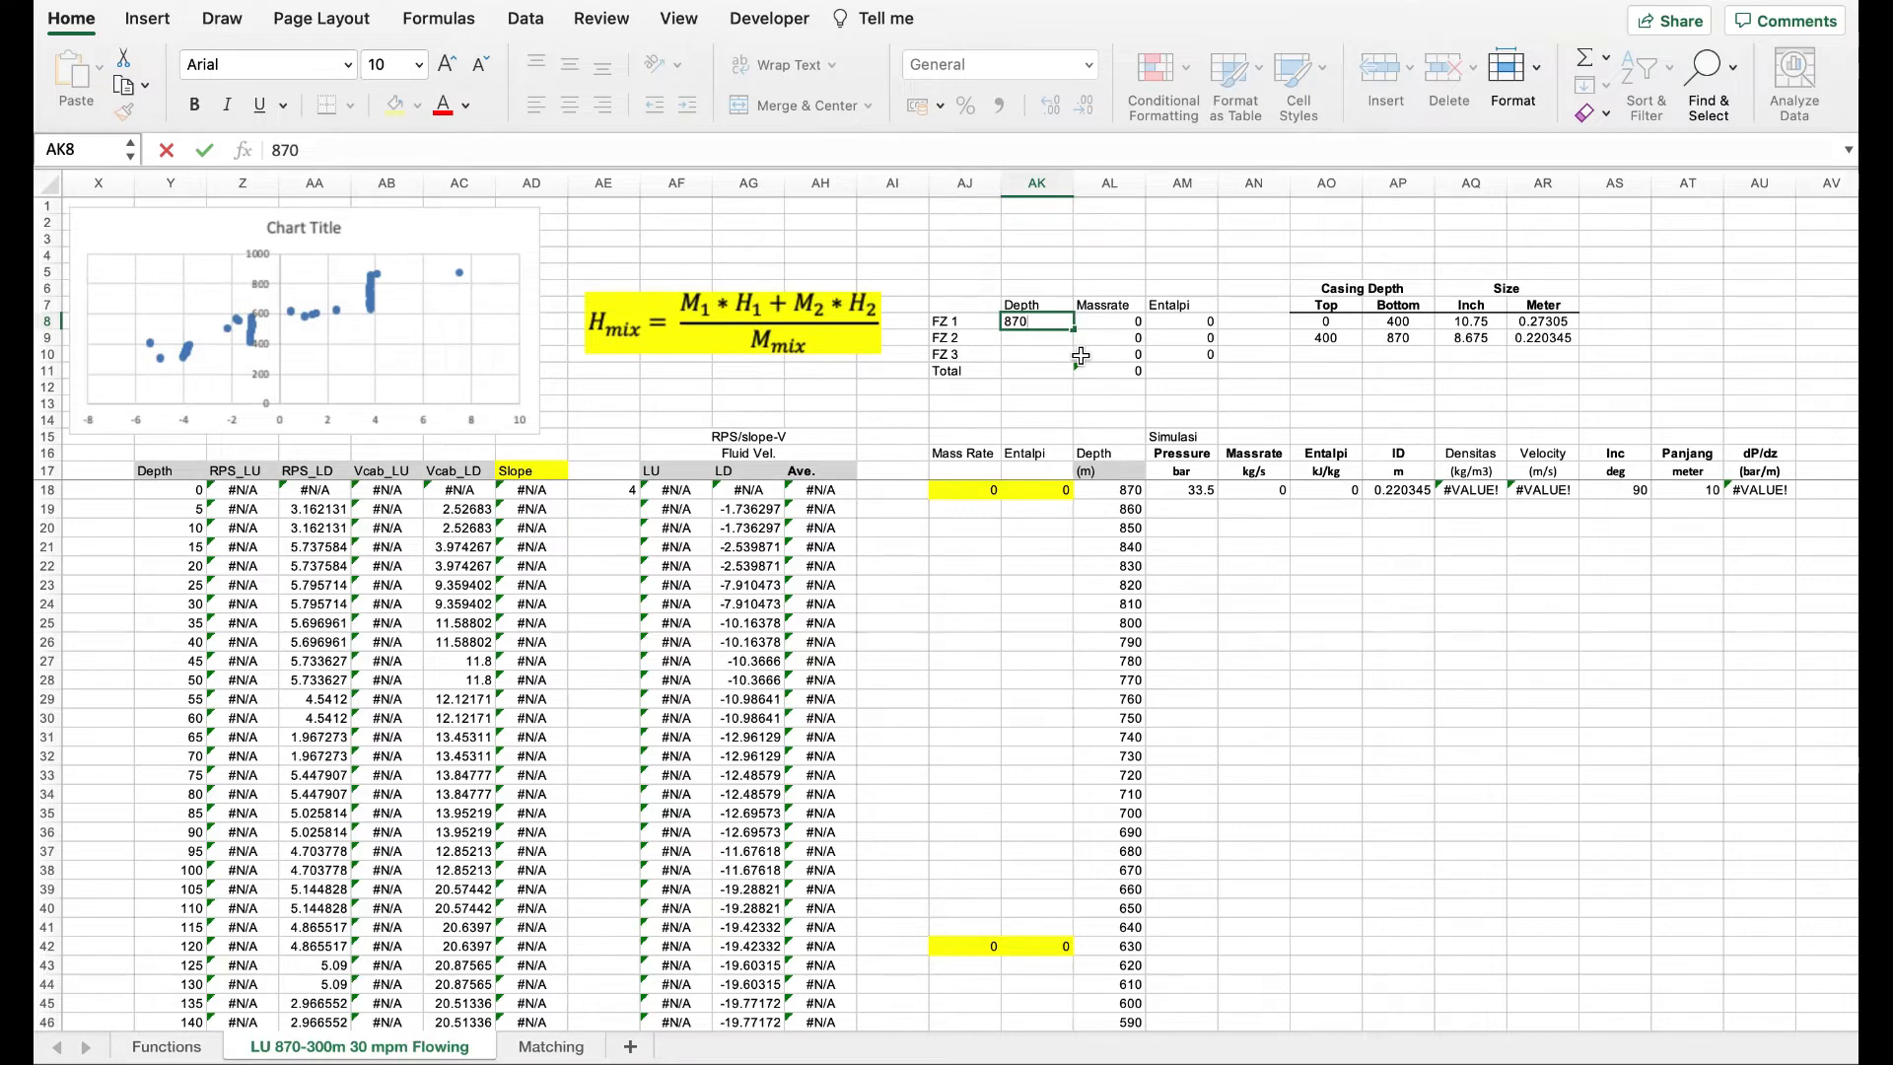
key(Return)
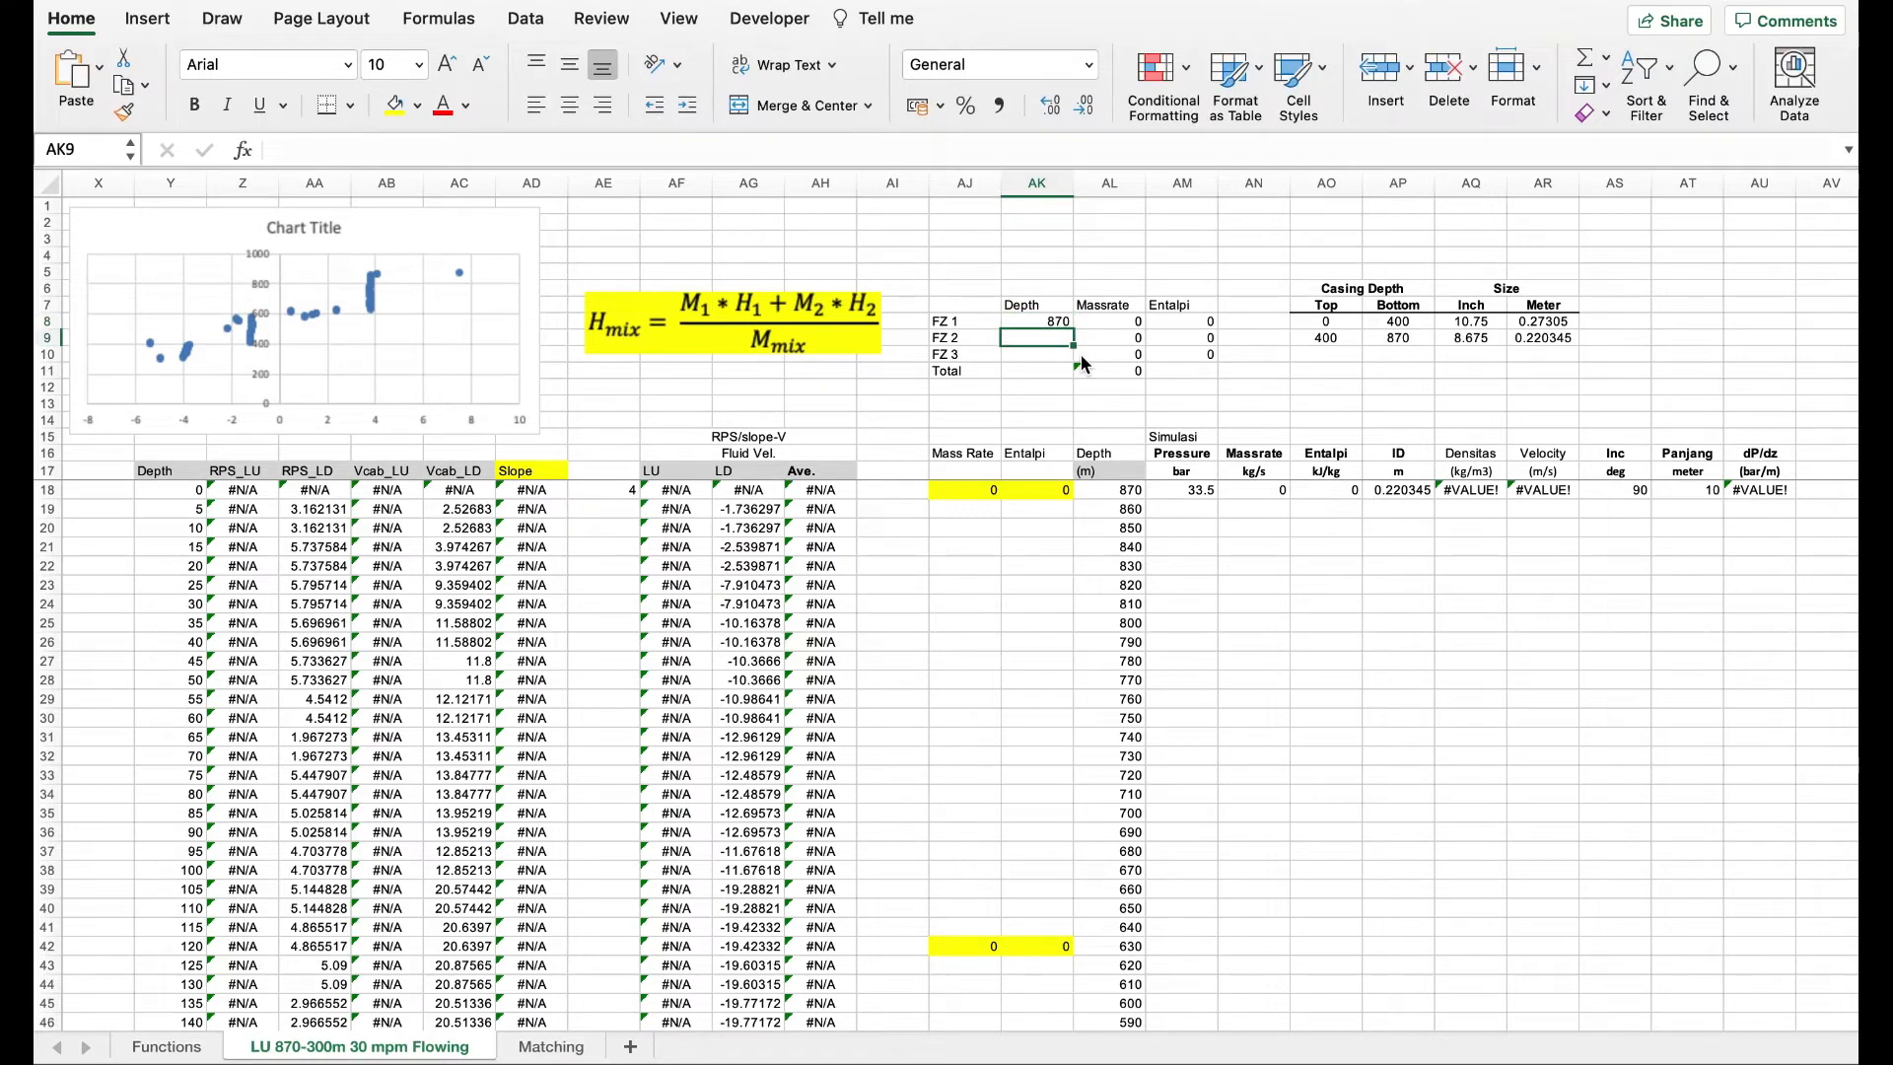
text(630)
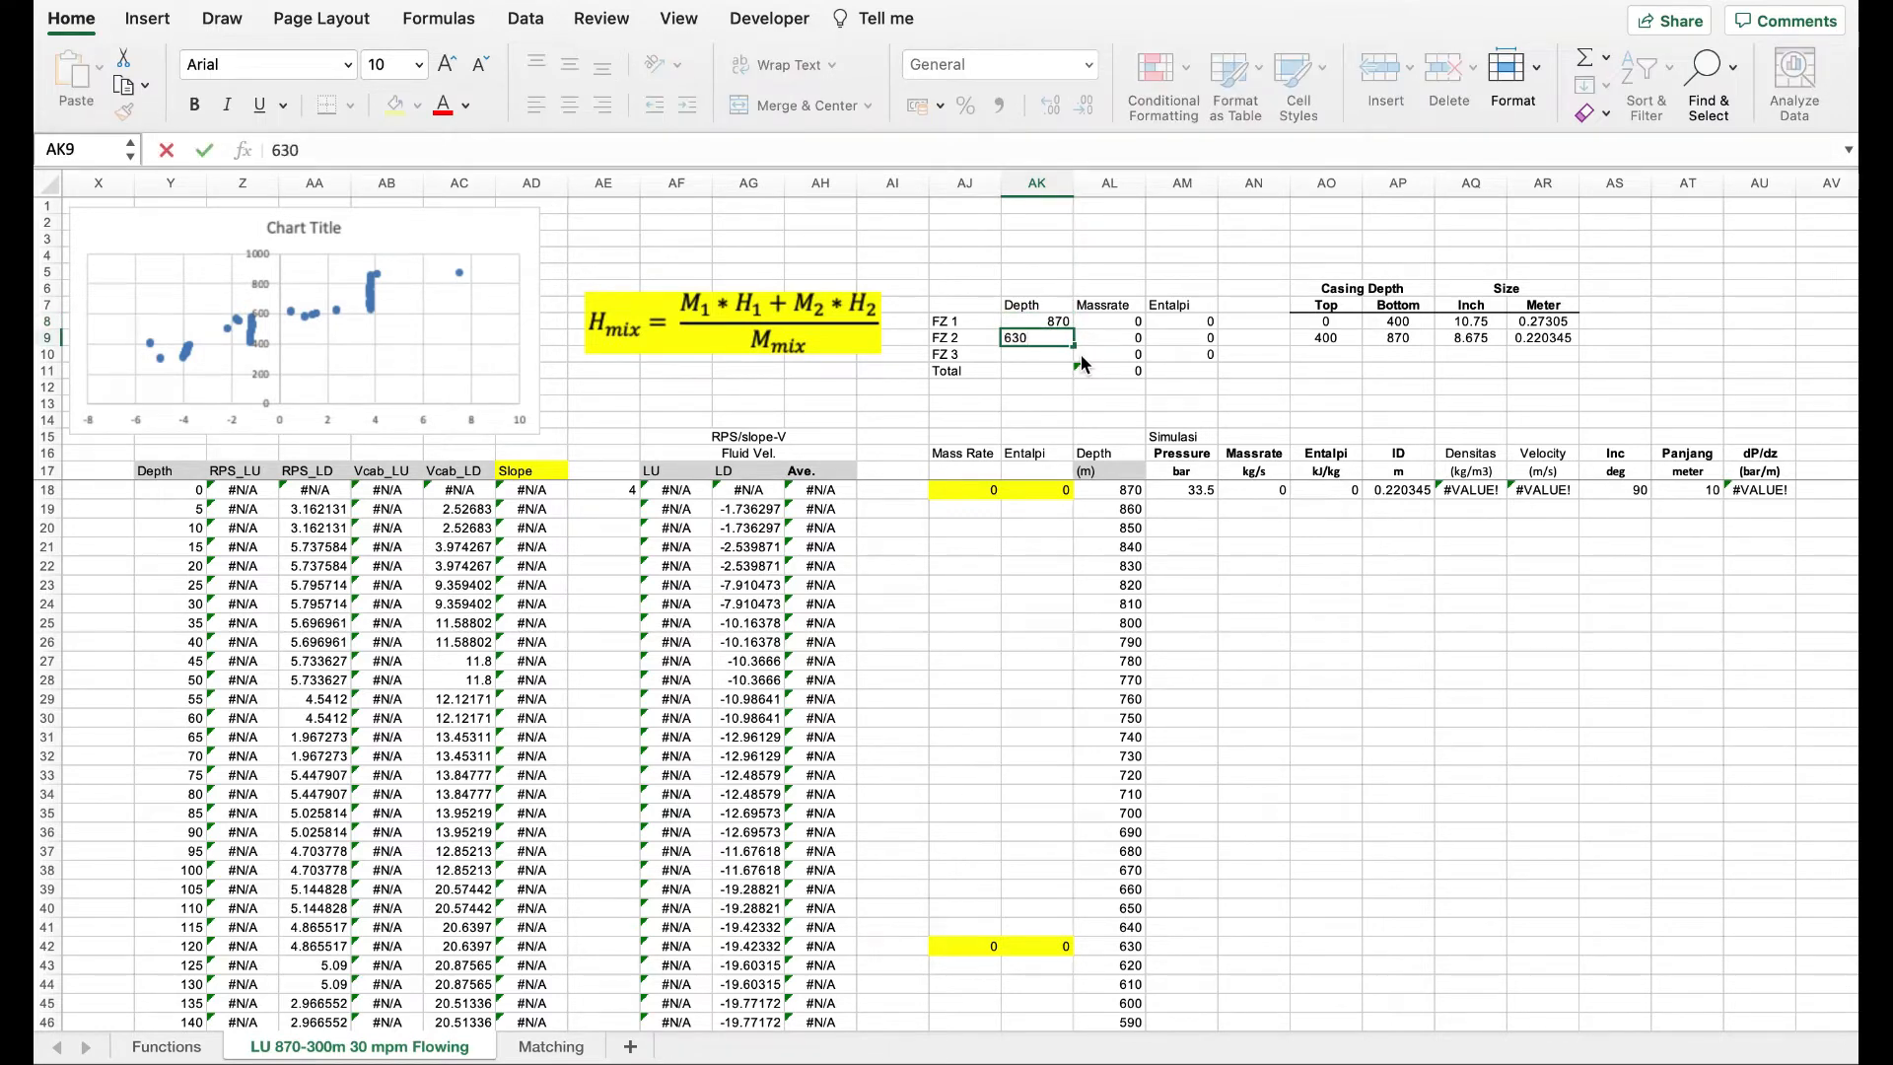
click(1321, 660)
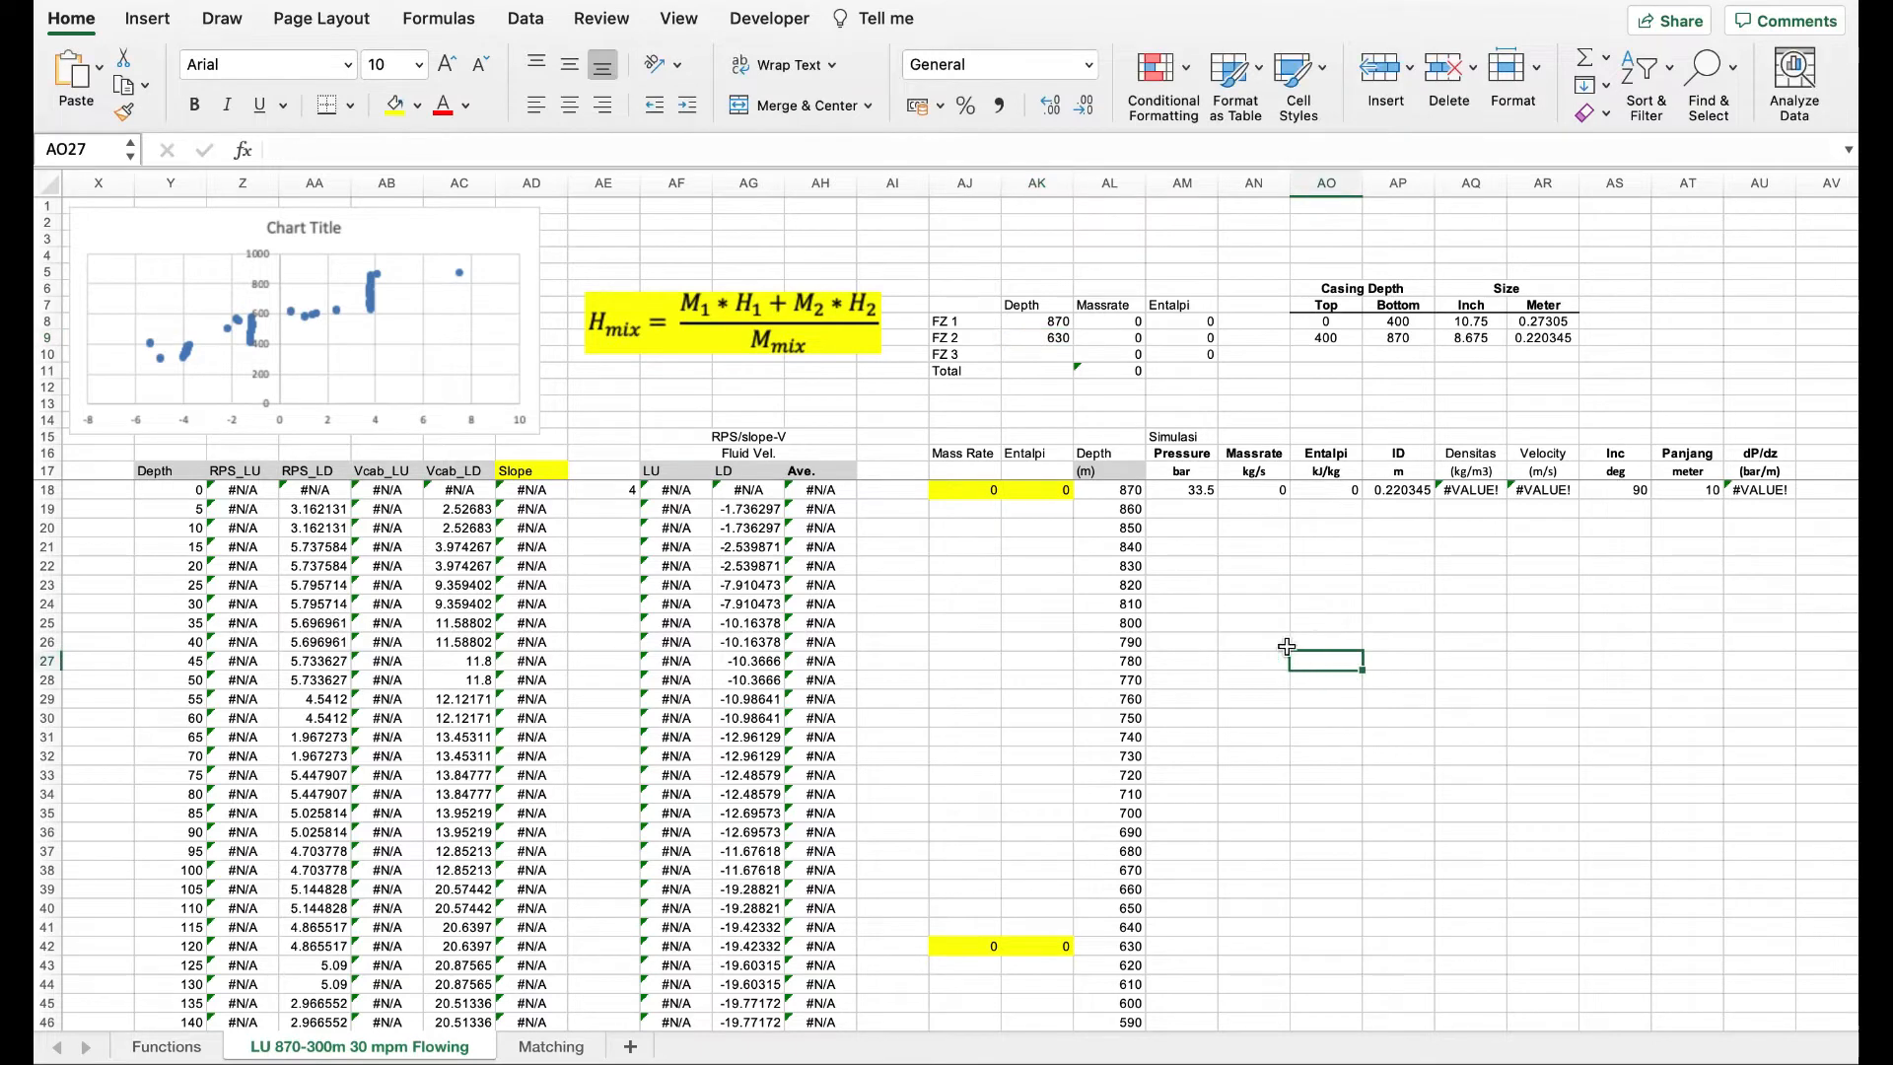
- Set FZ 1's Massrate to 2 and its Entalpi to 2800 in the feed zone table
click(1119, 321)
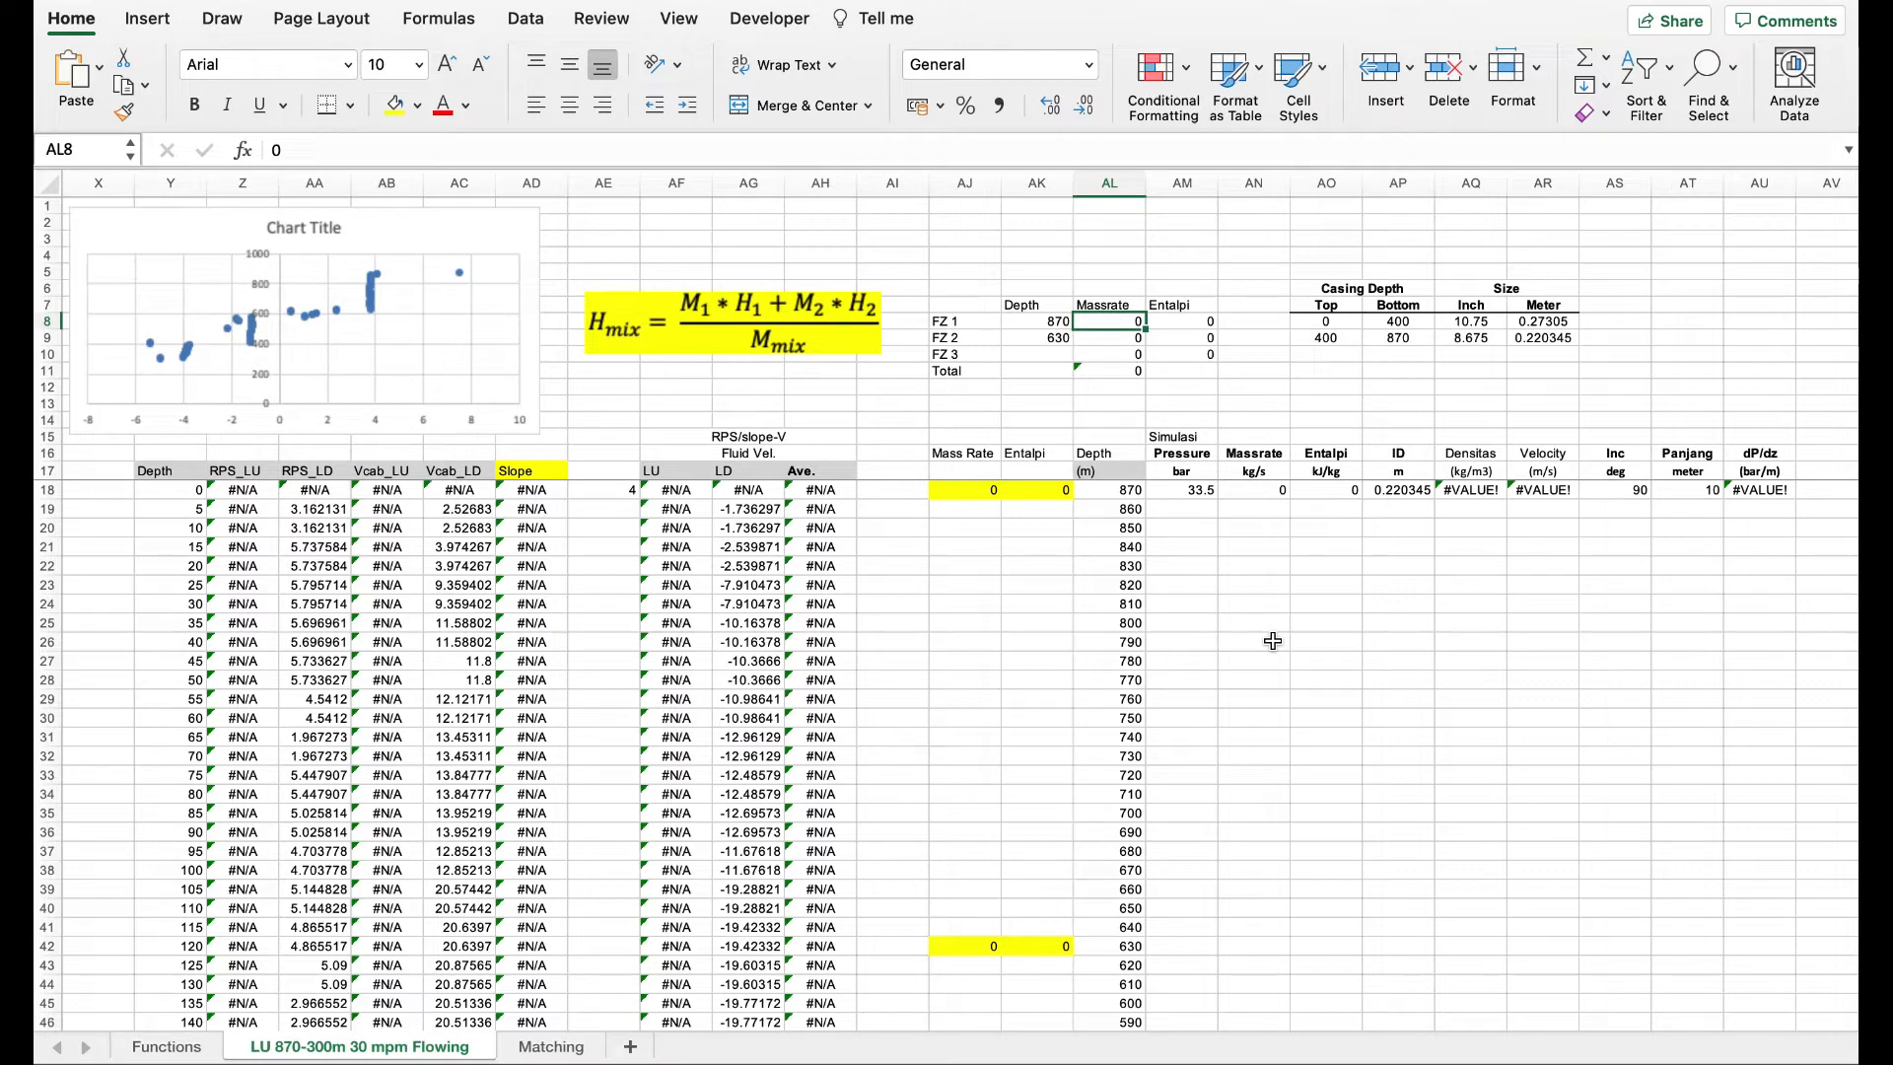
text(2)
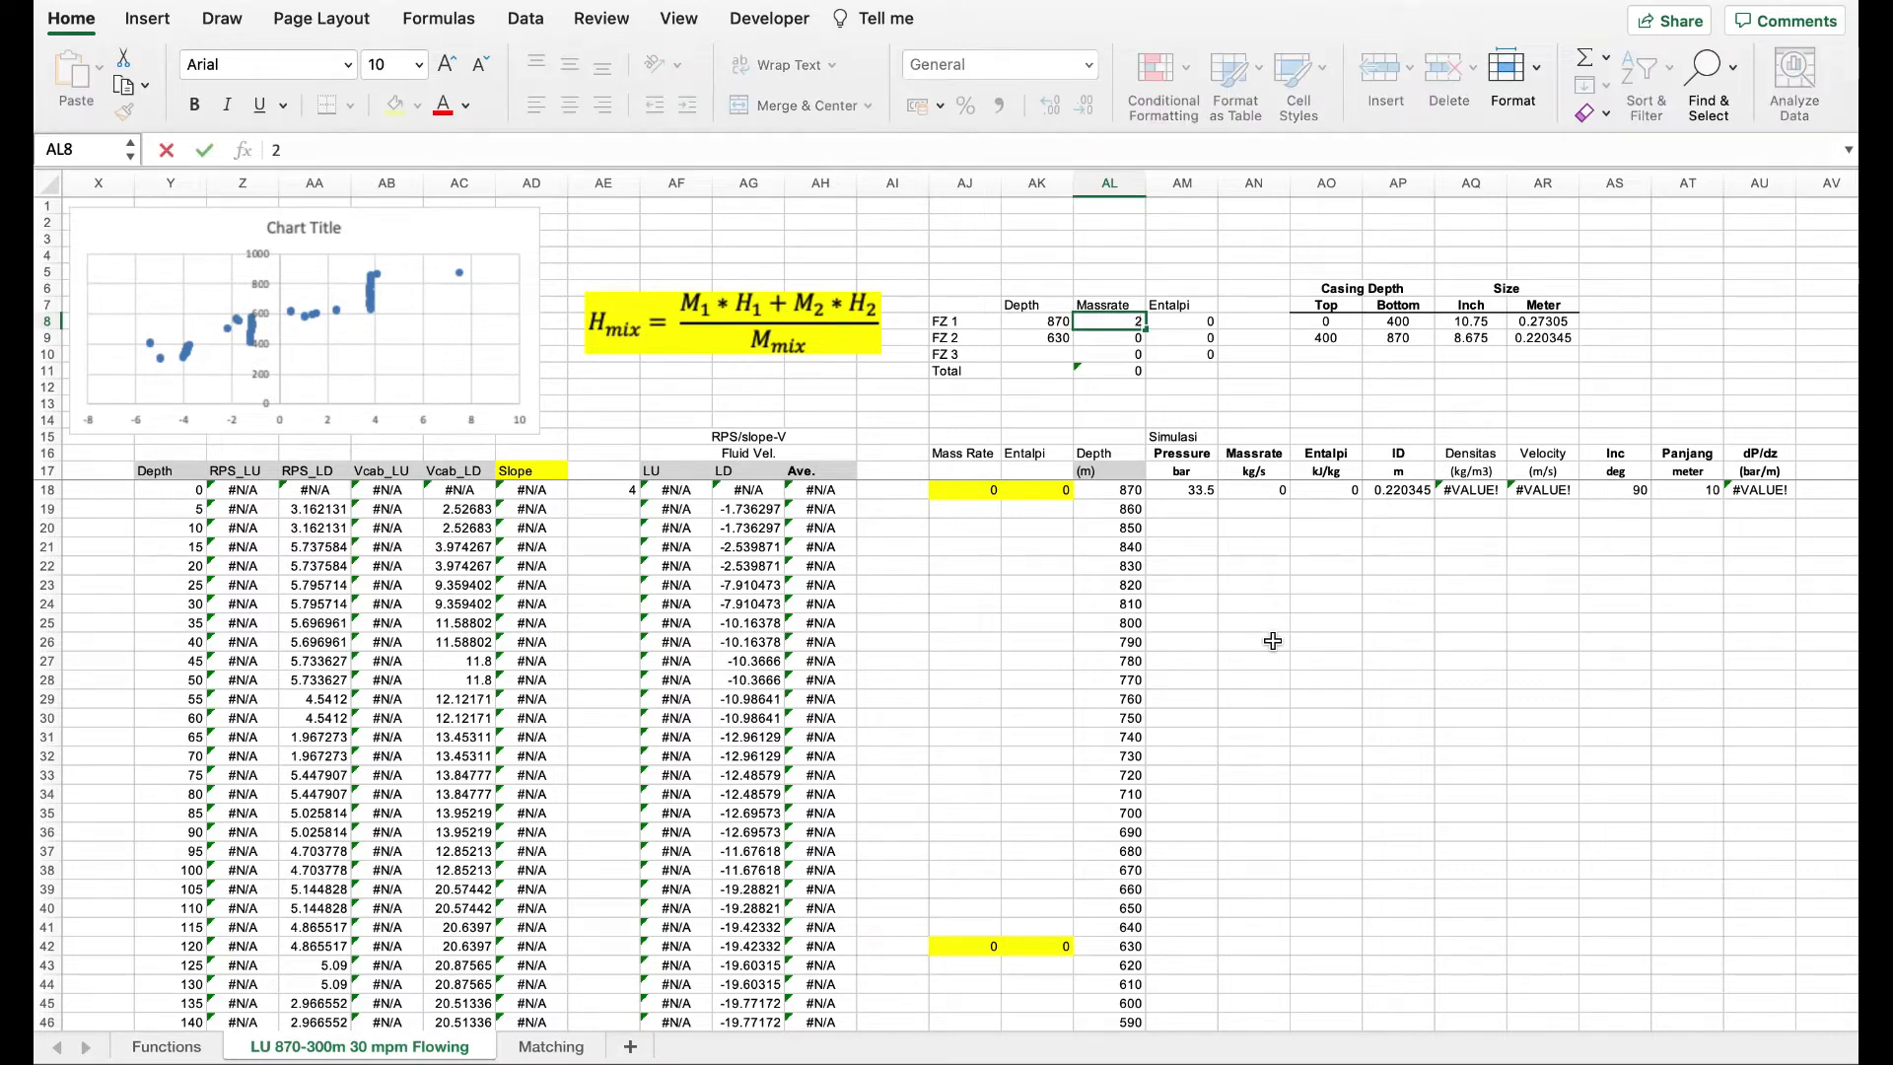
key(Tab)
text(2)
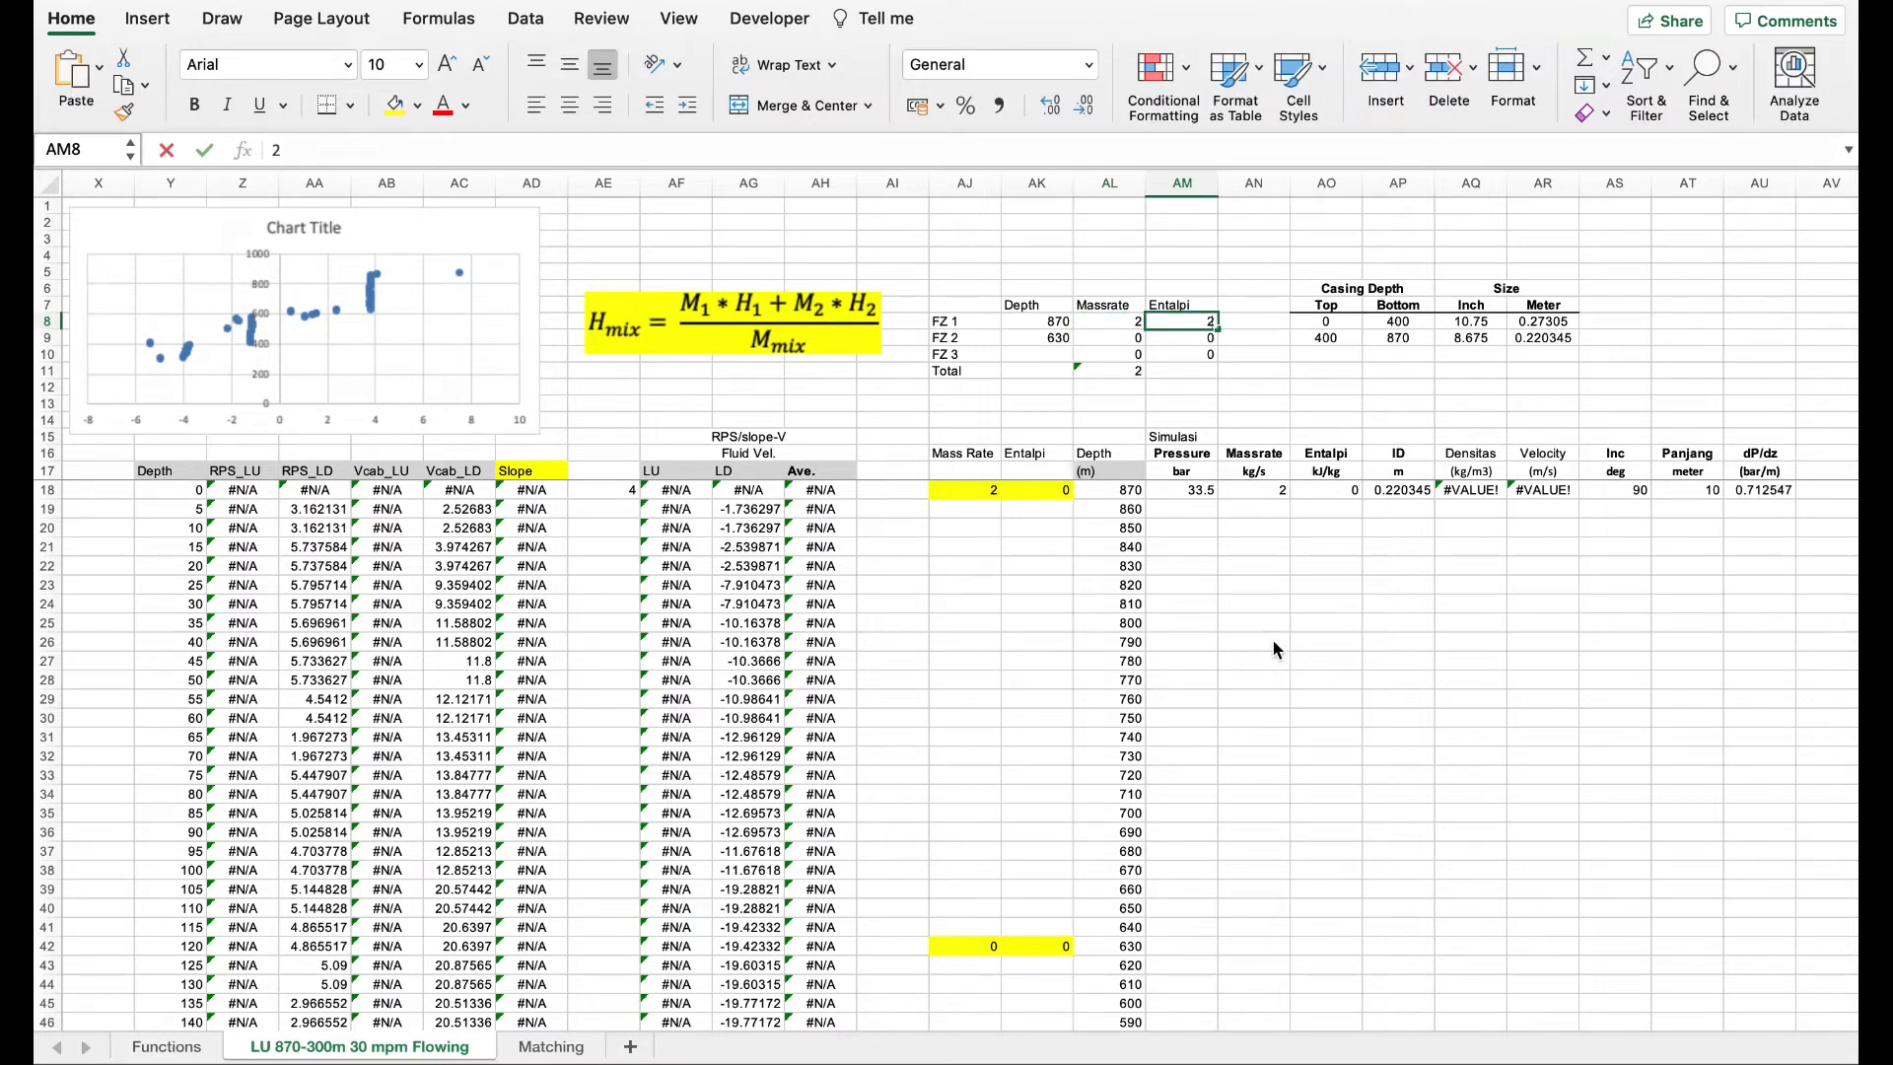
text(800)
key(Return)
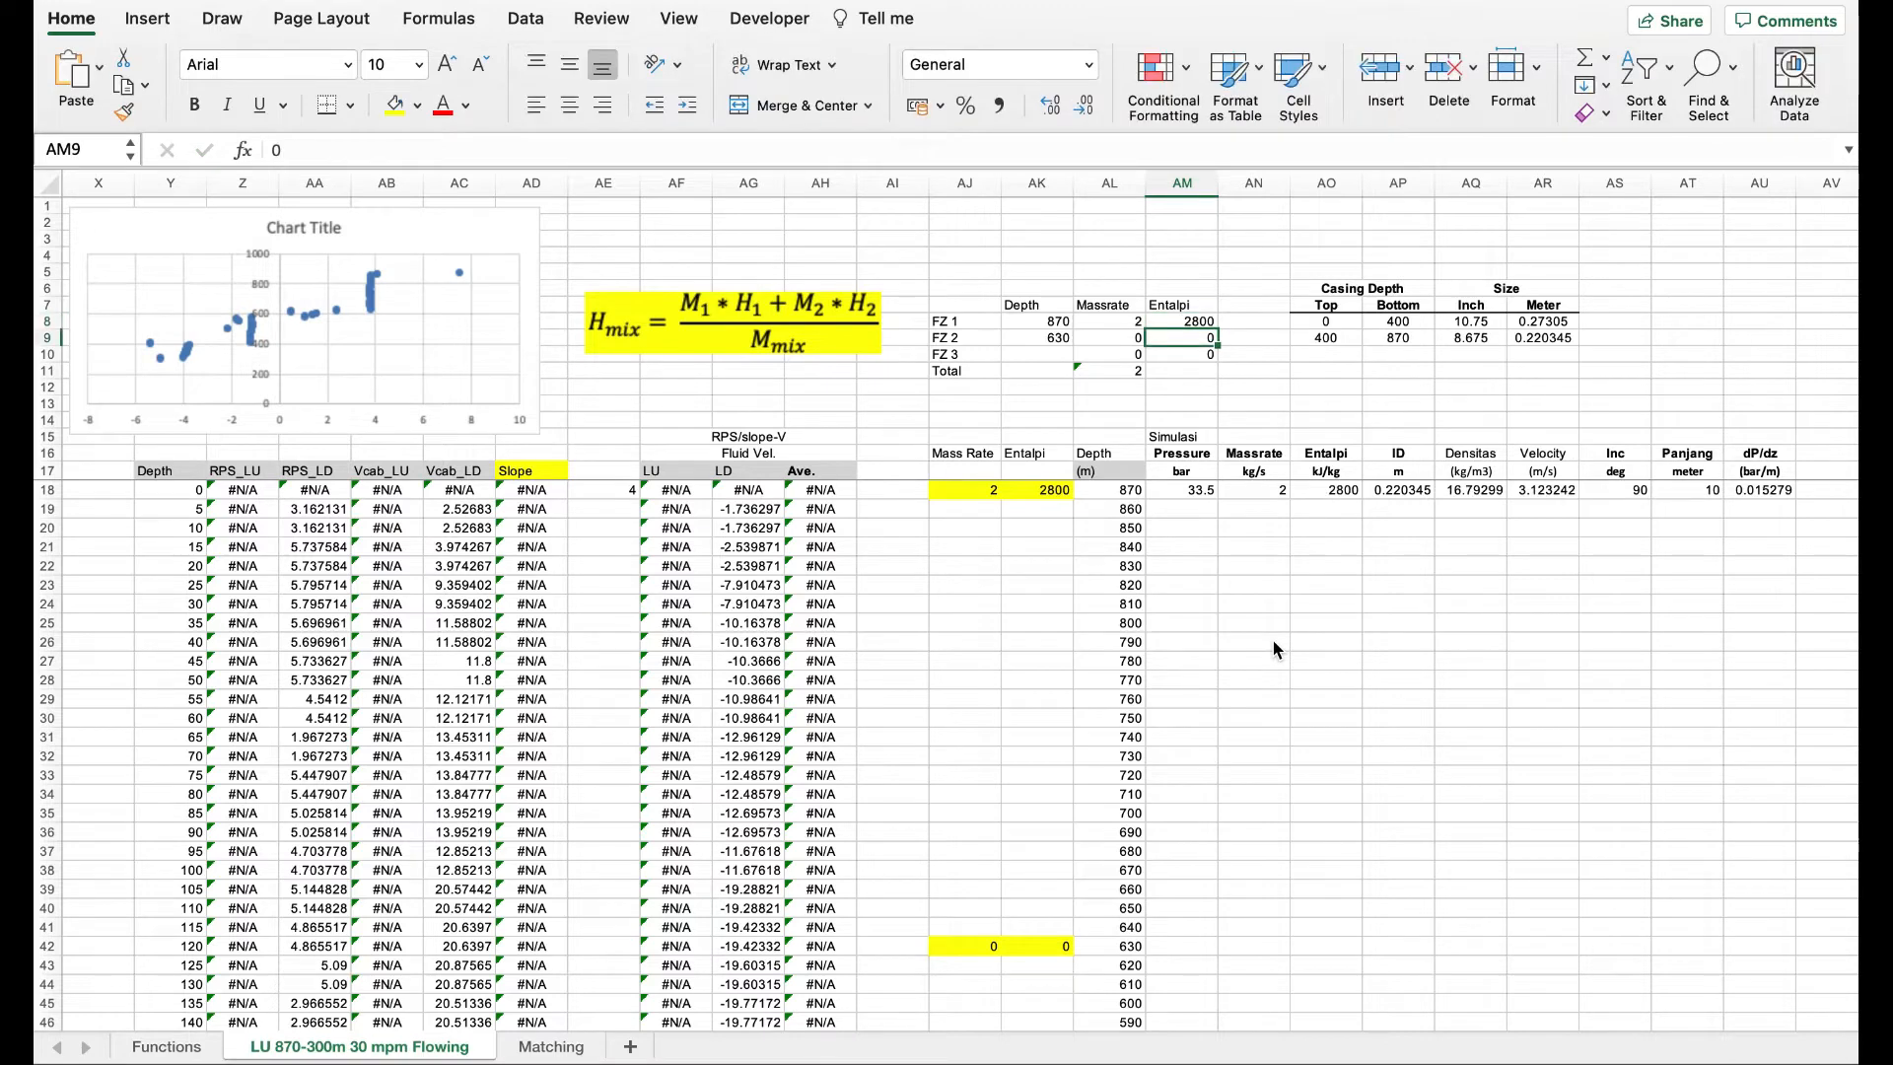
- Review the Pressure, Massrate, Entalpi and ID cells of the 870 m simulation row and the feed Entalpi cell
click(1208, 517)
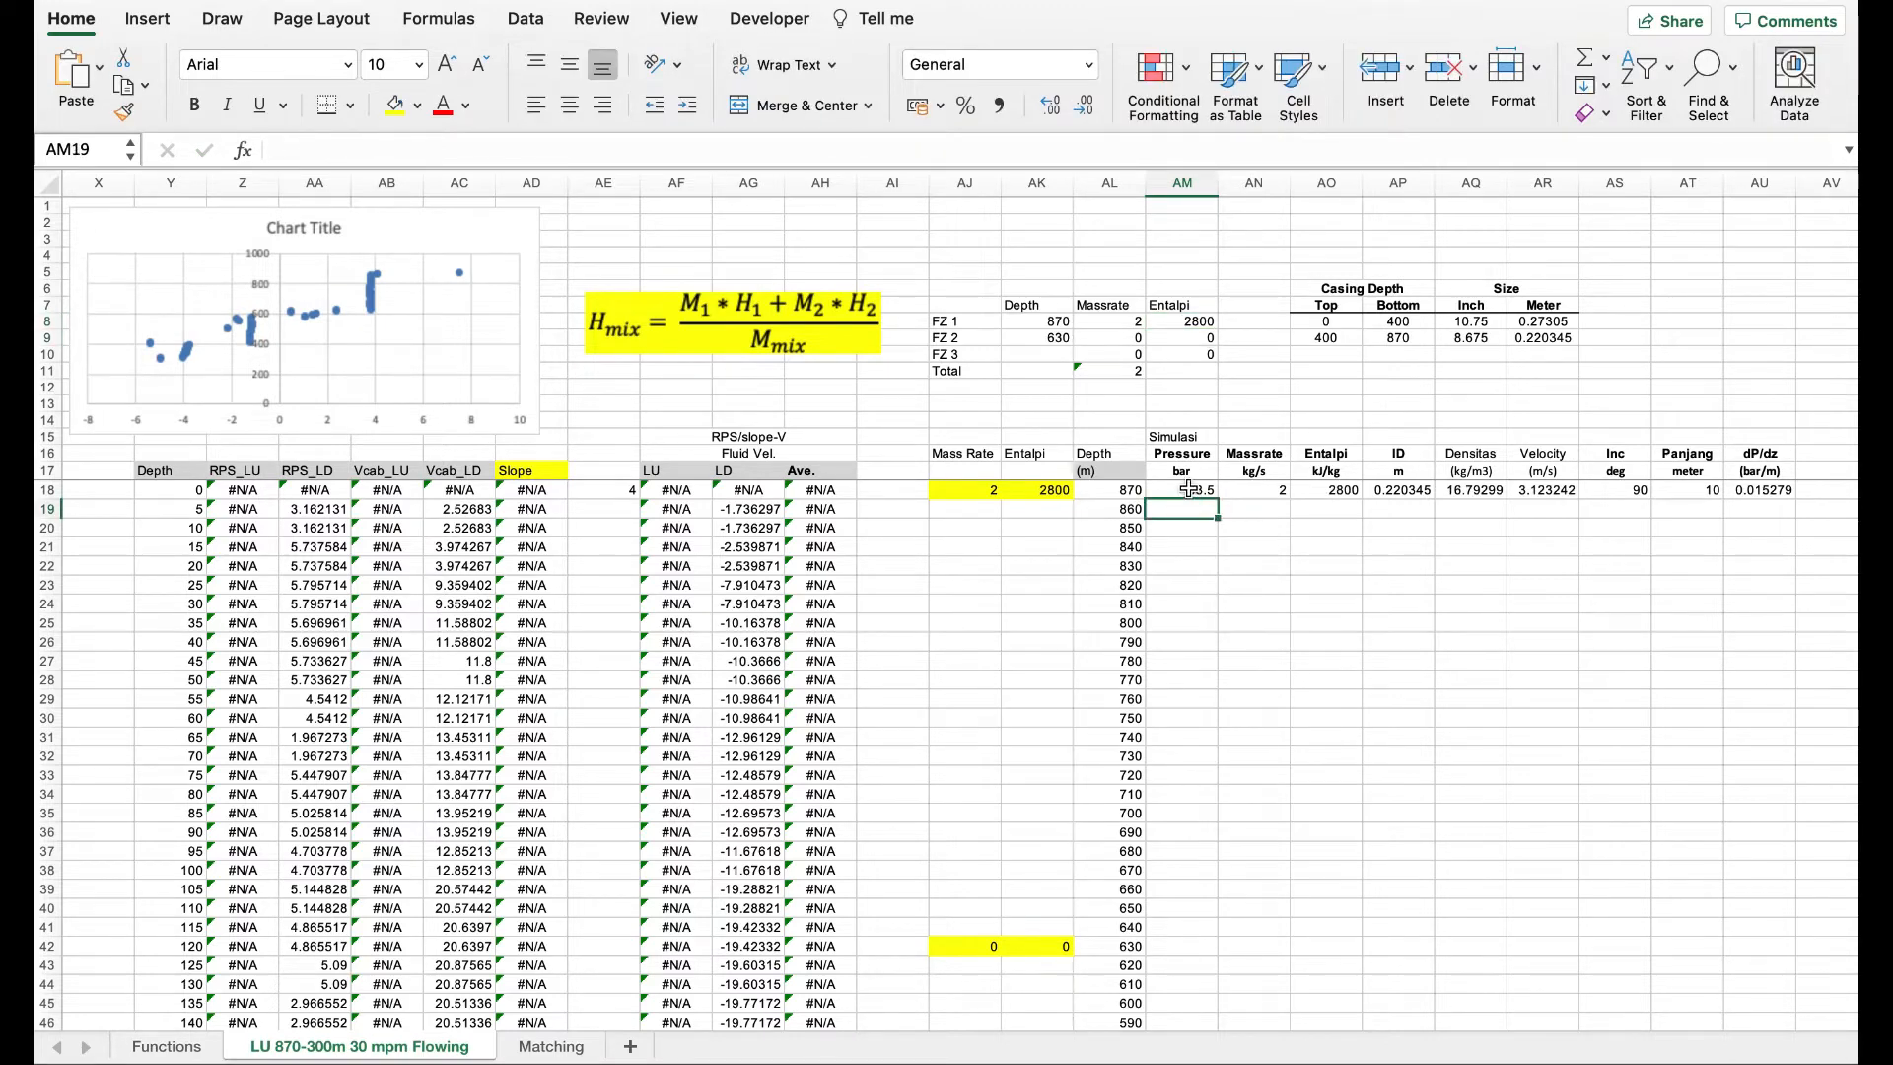
click(1190, 490)
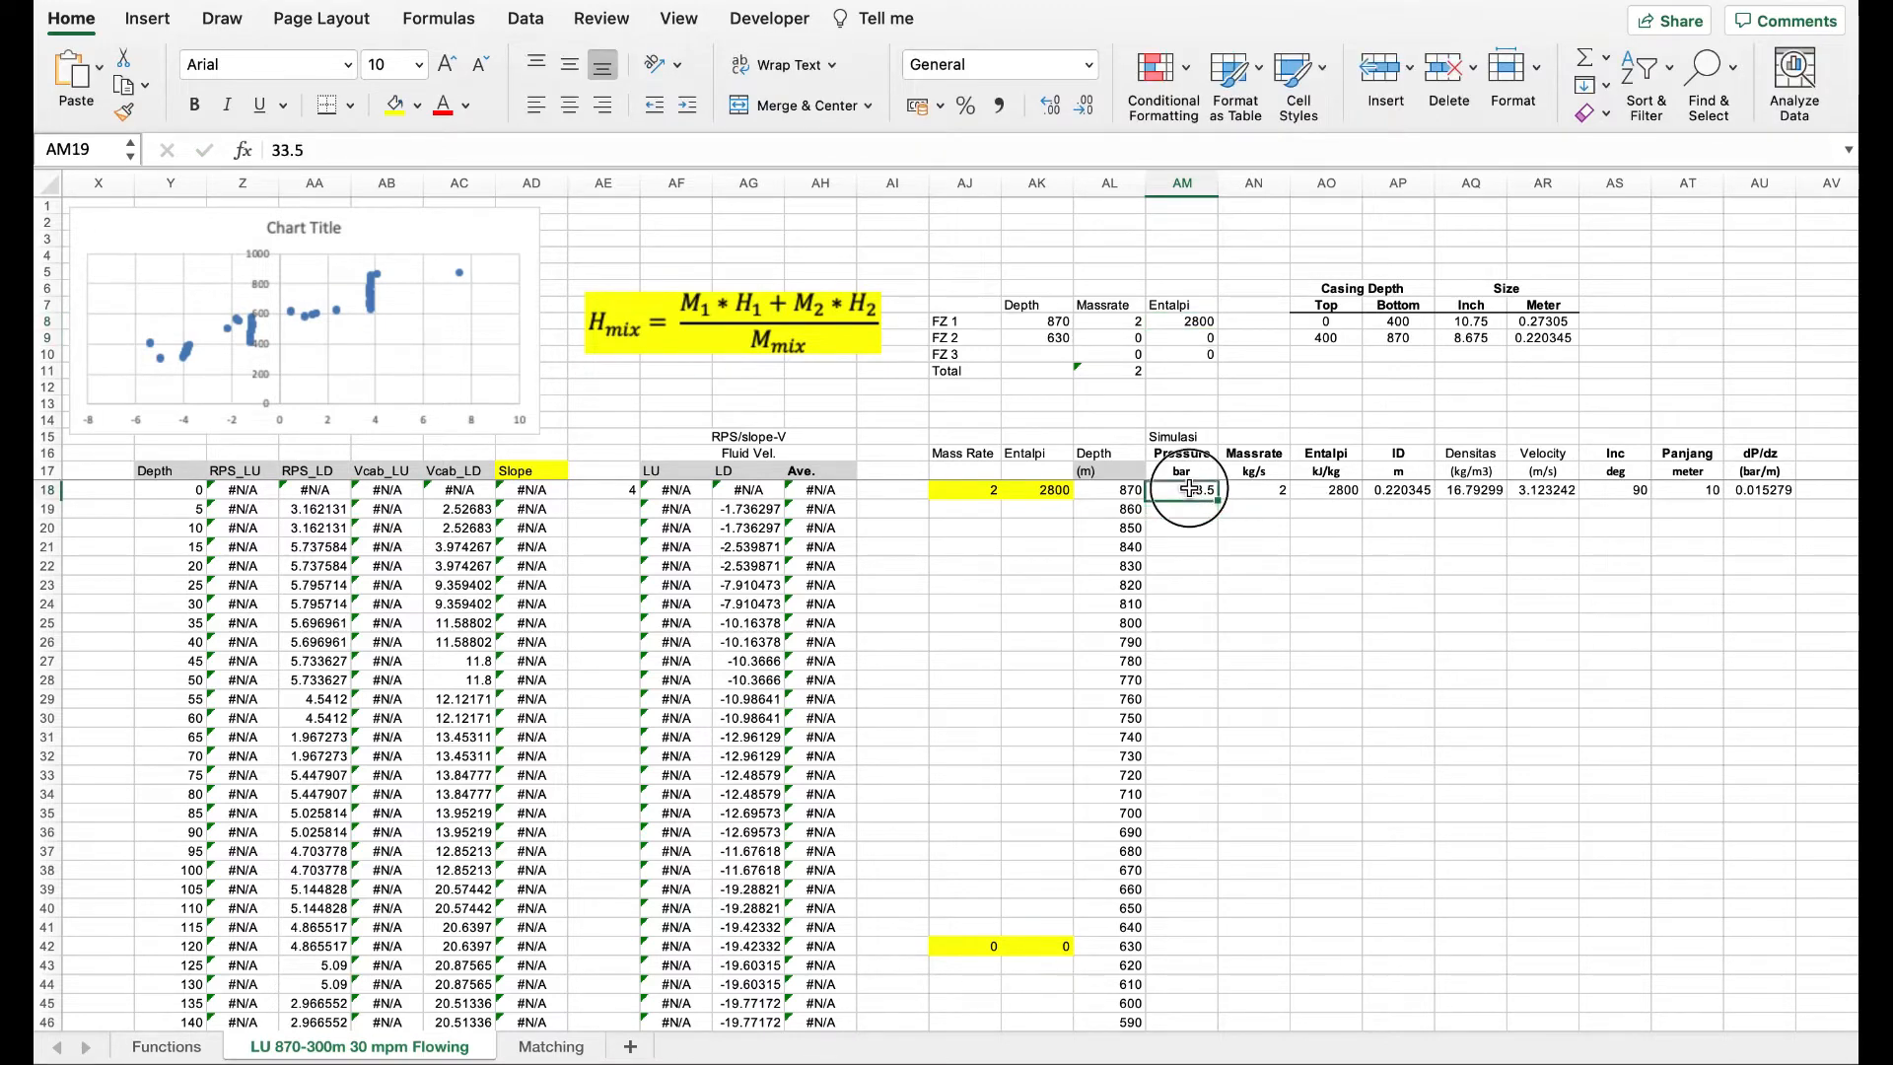
click(1262, 490)
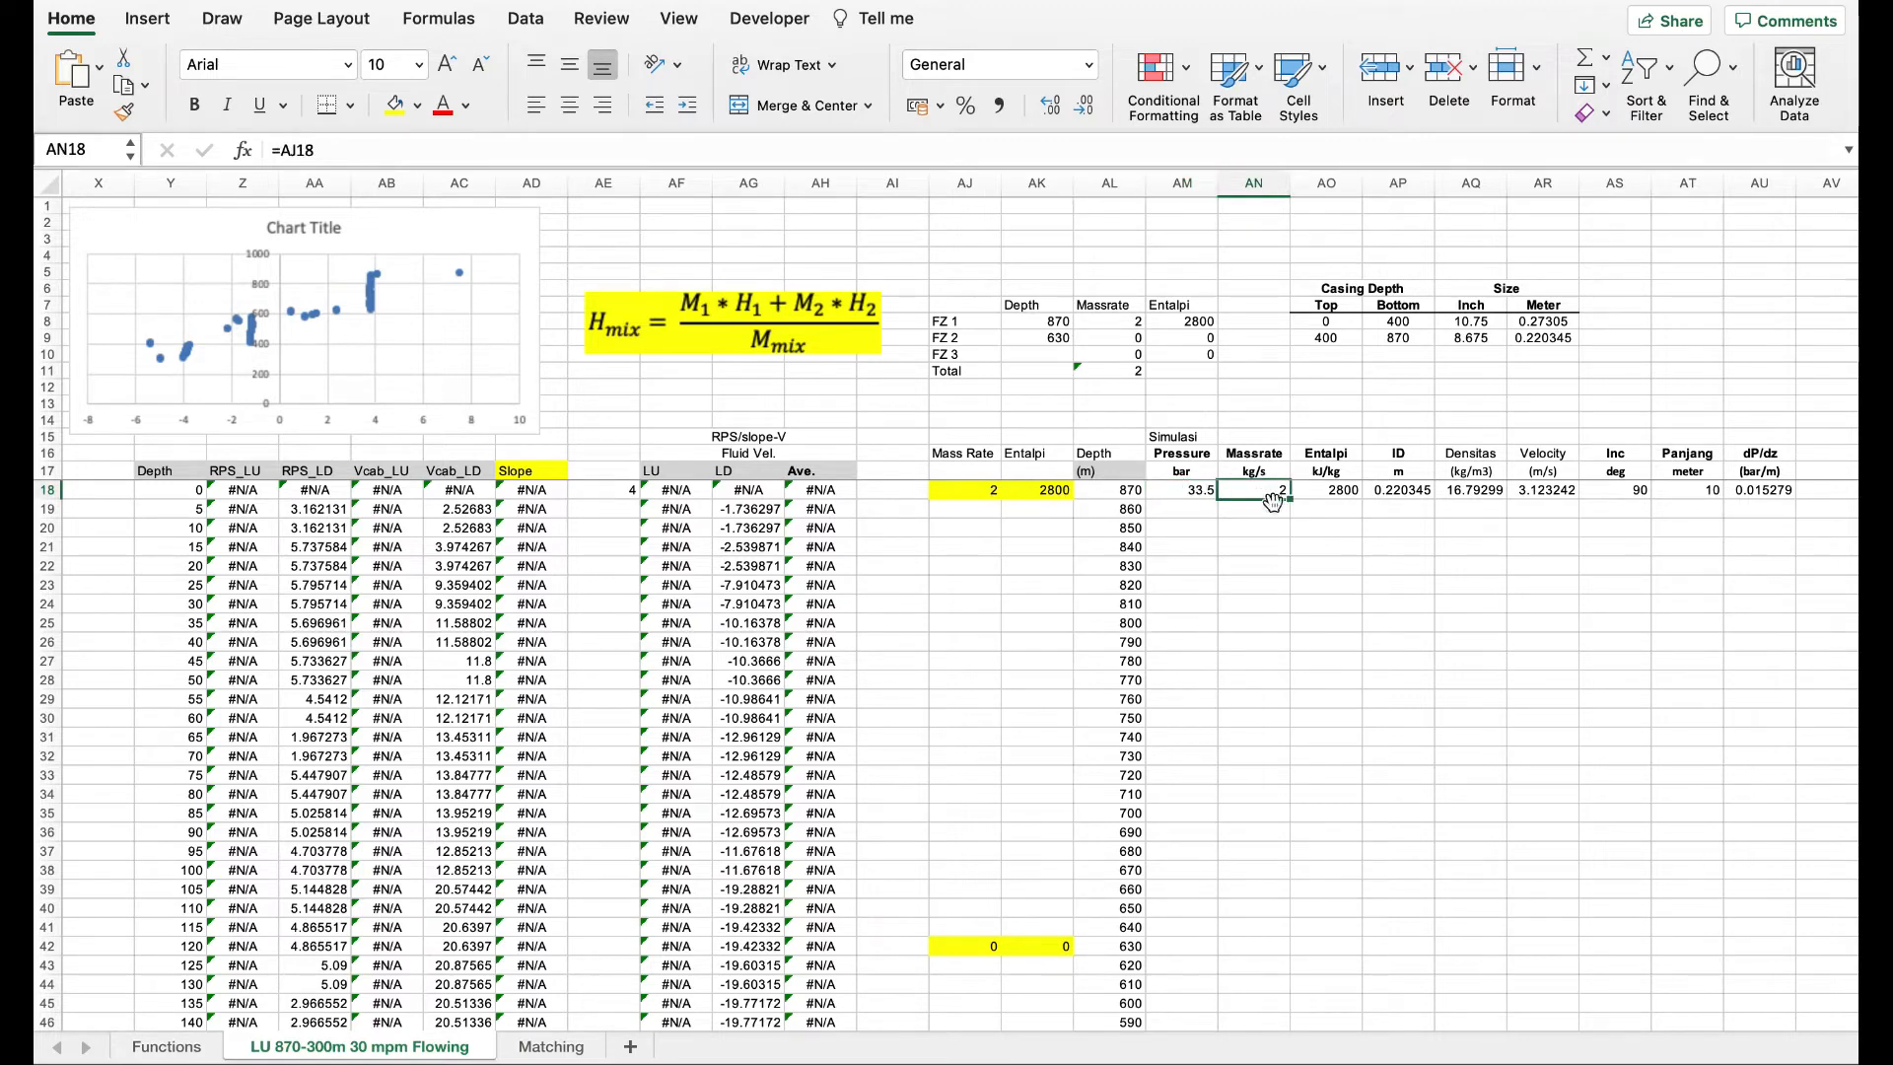
click(1326, 492)
click(1029, 490)
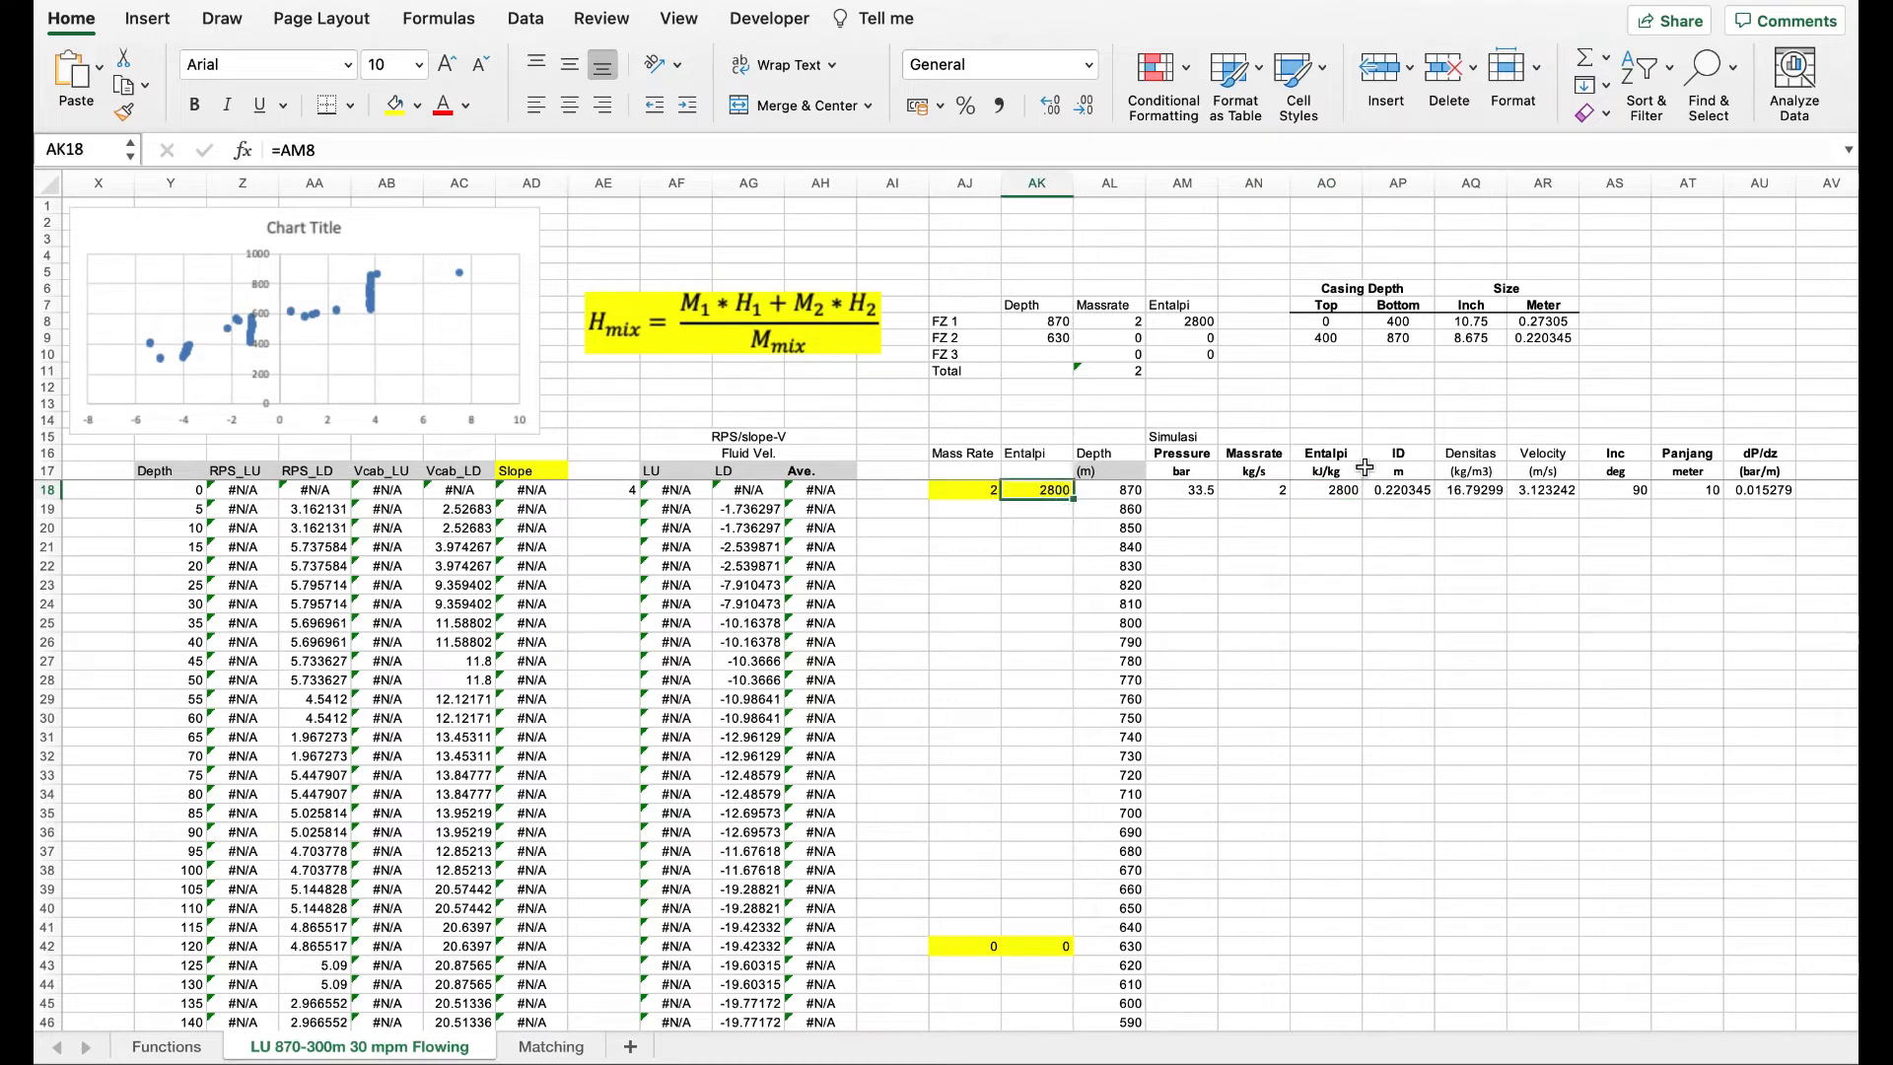
click(1412, 490)
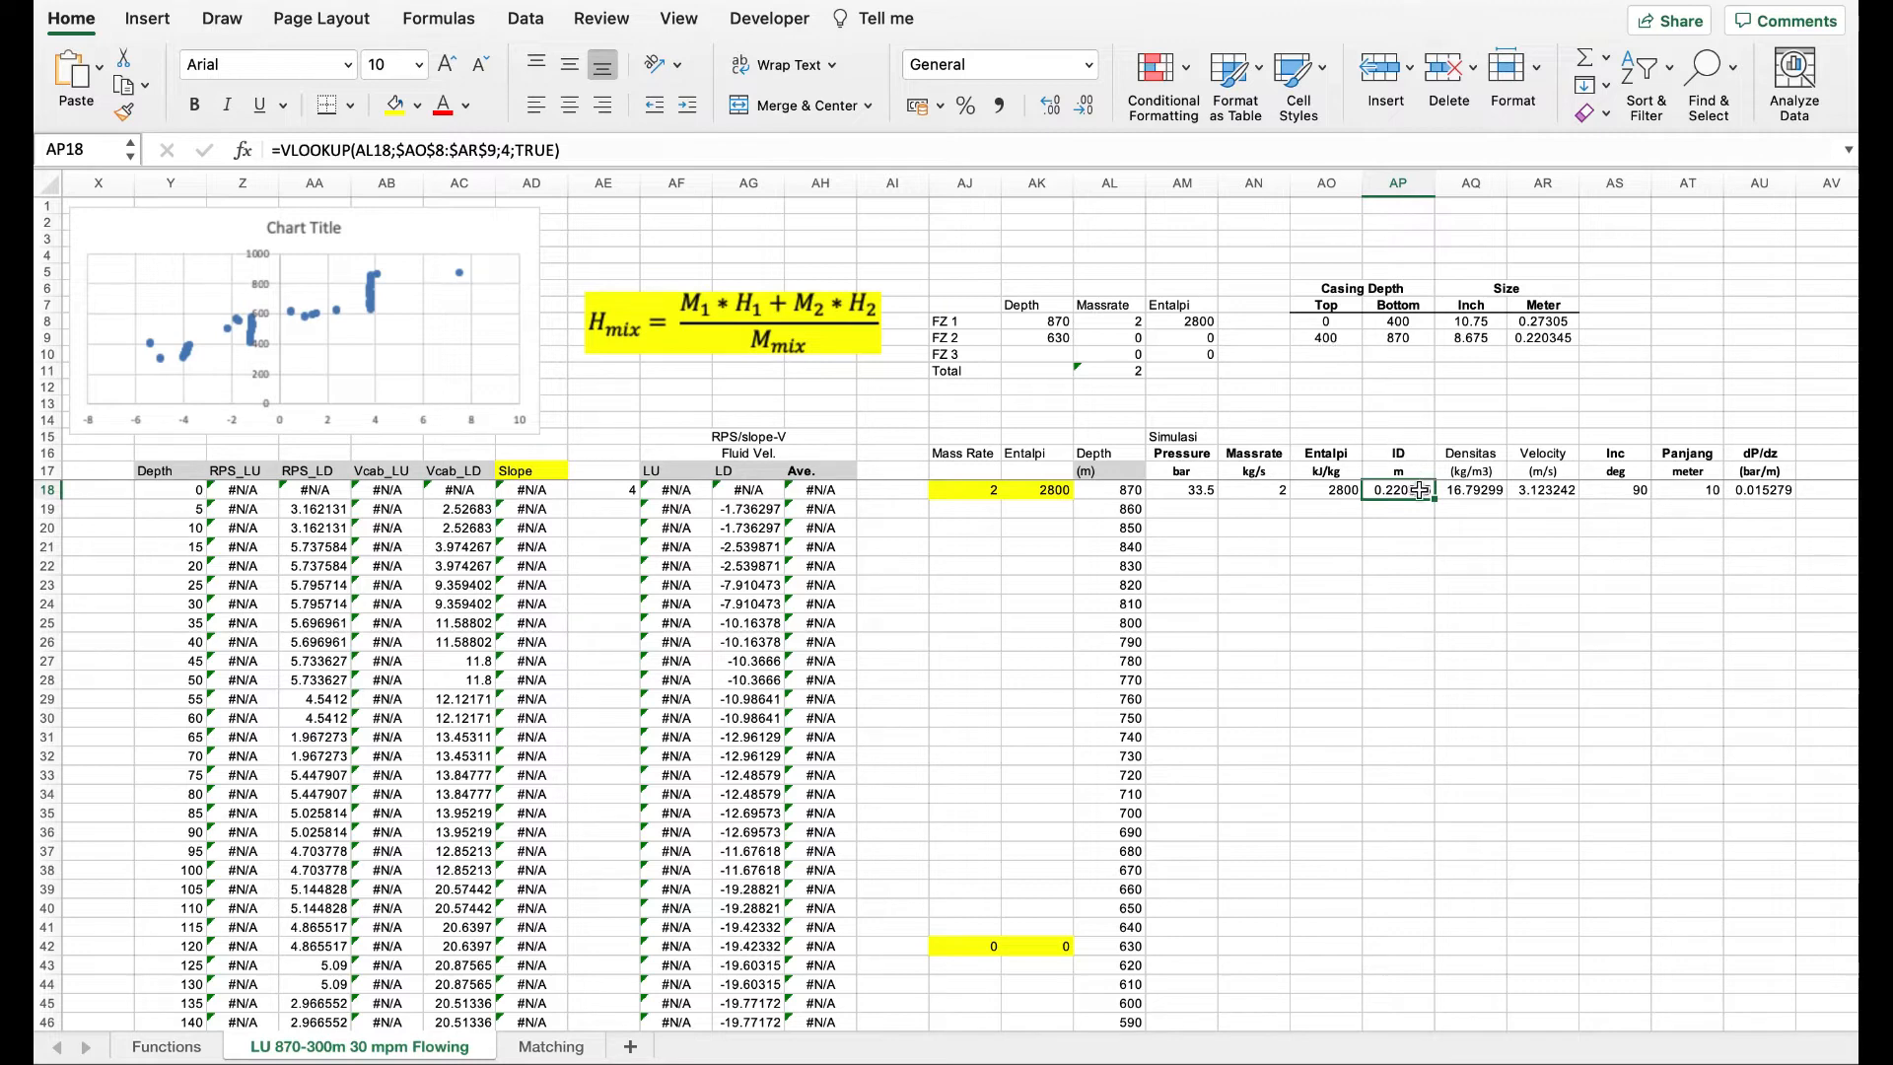
- Examine the 870 m row's Densitas and Velocity formulas with the Pressure and ID cells they use, plus the Inc cell
click(1476, 490)
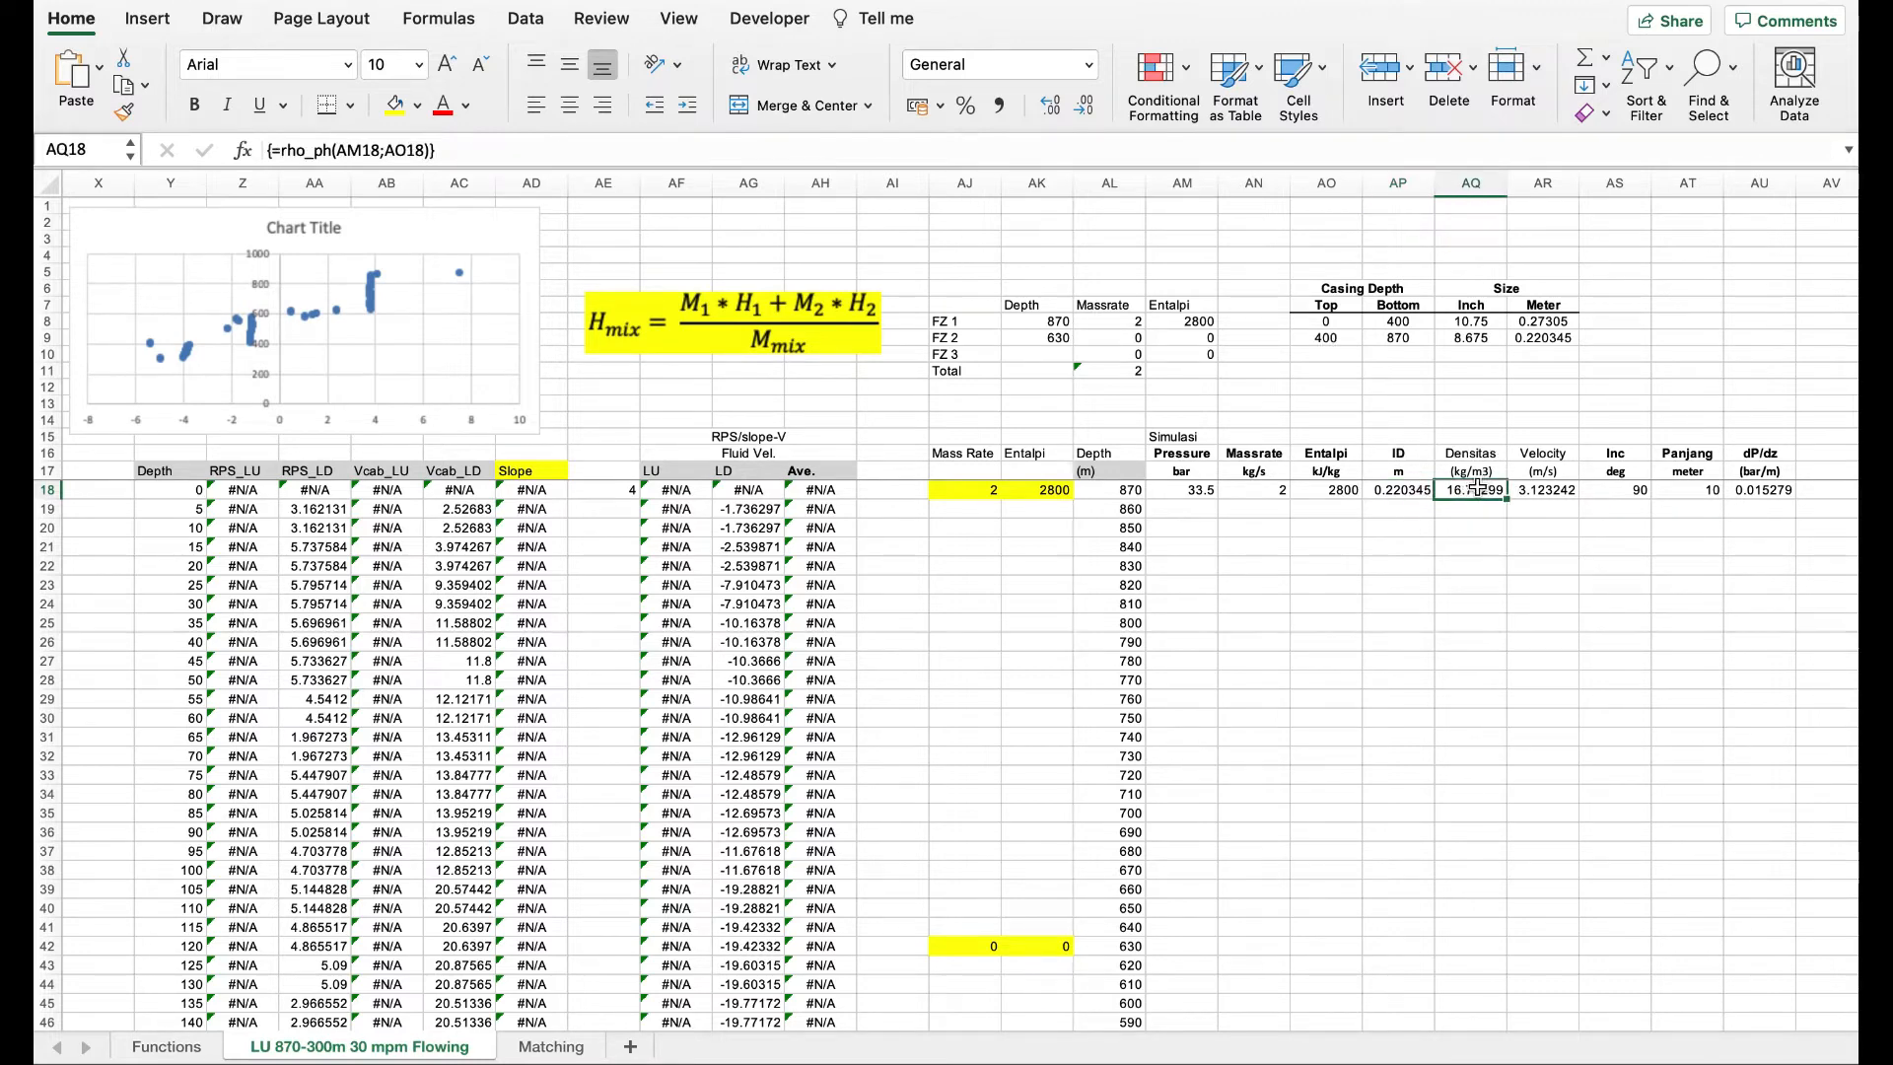
click(1168, 489)
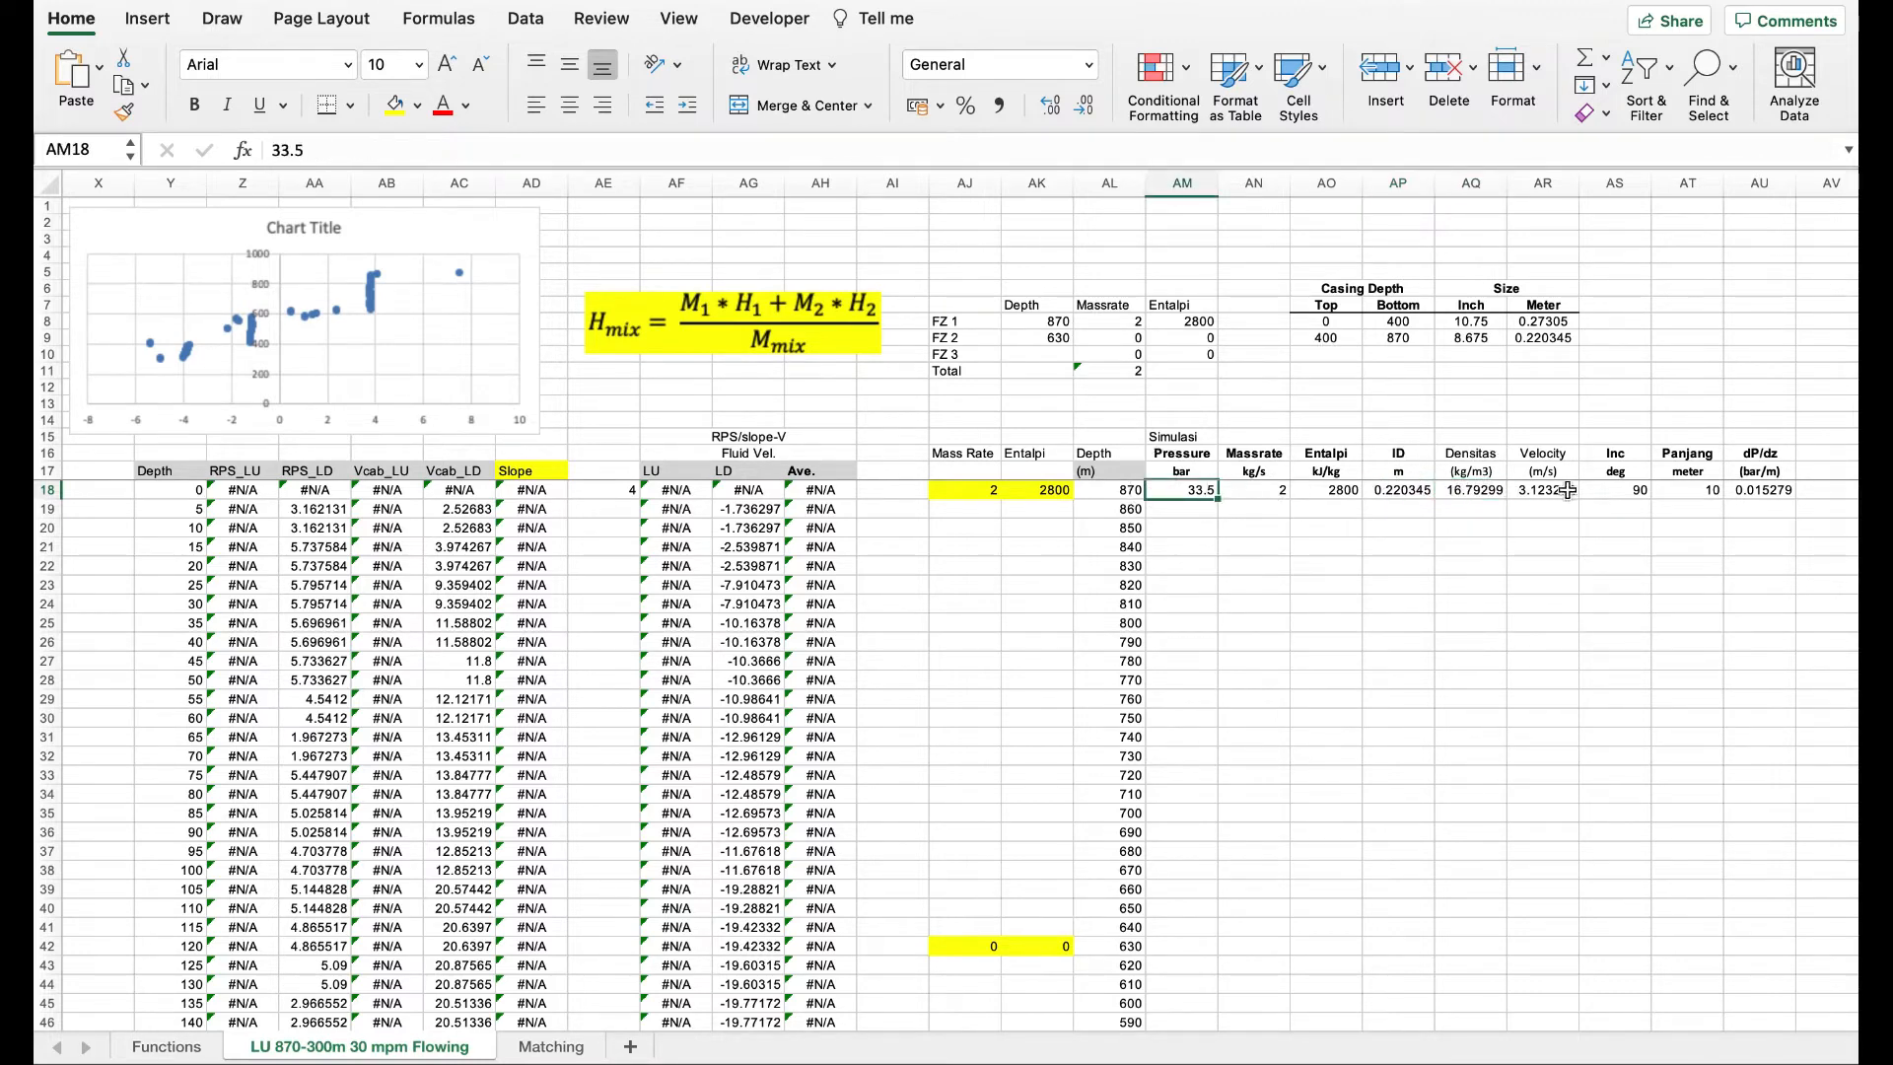
click(1491, 490)
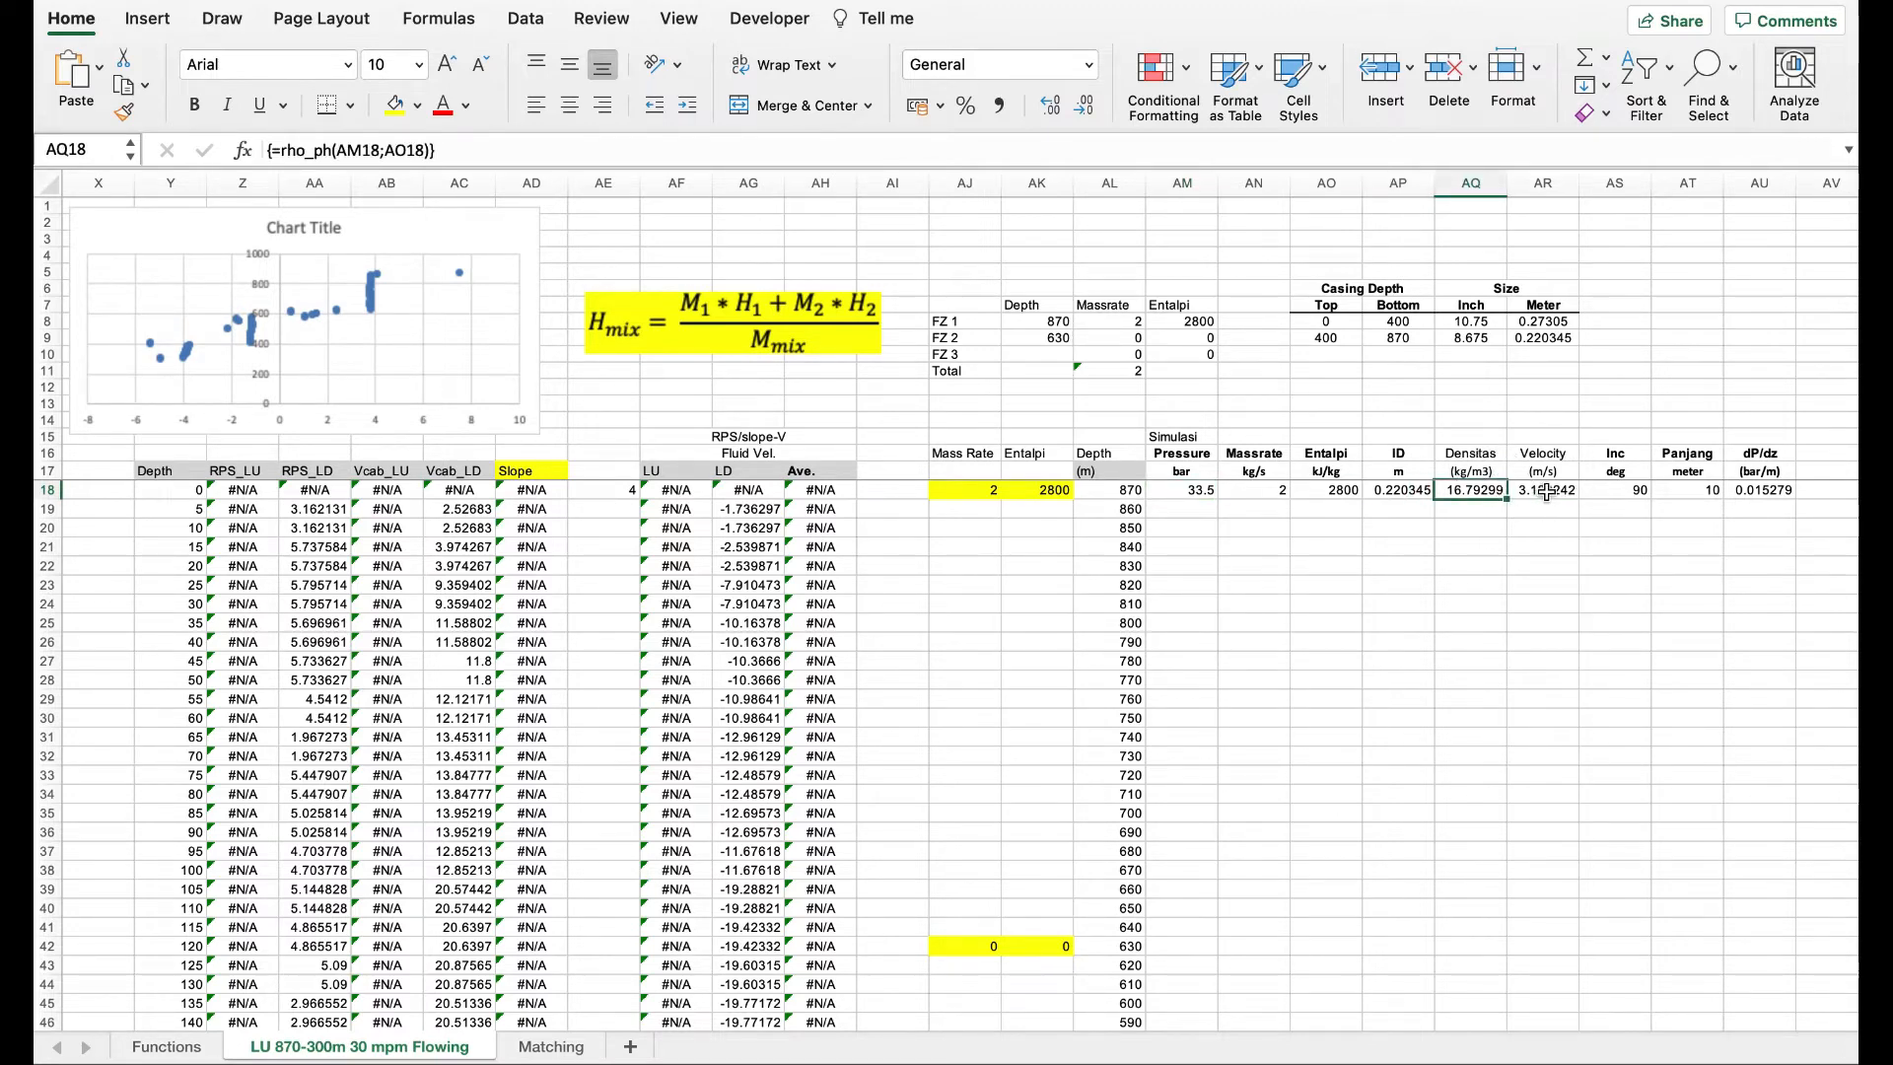
click(1546, 492)
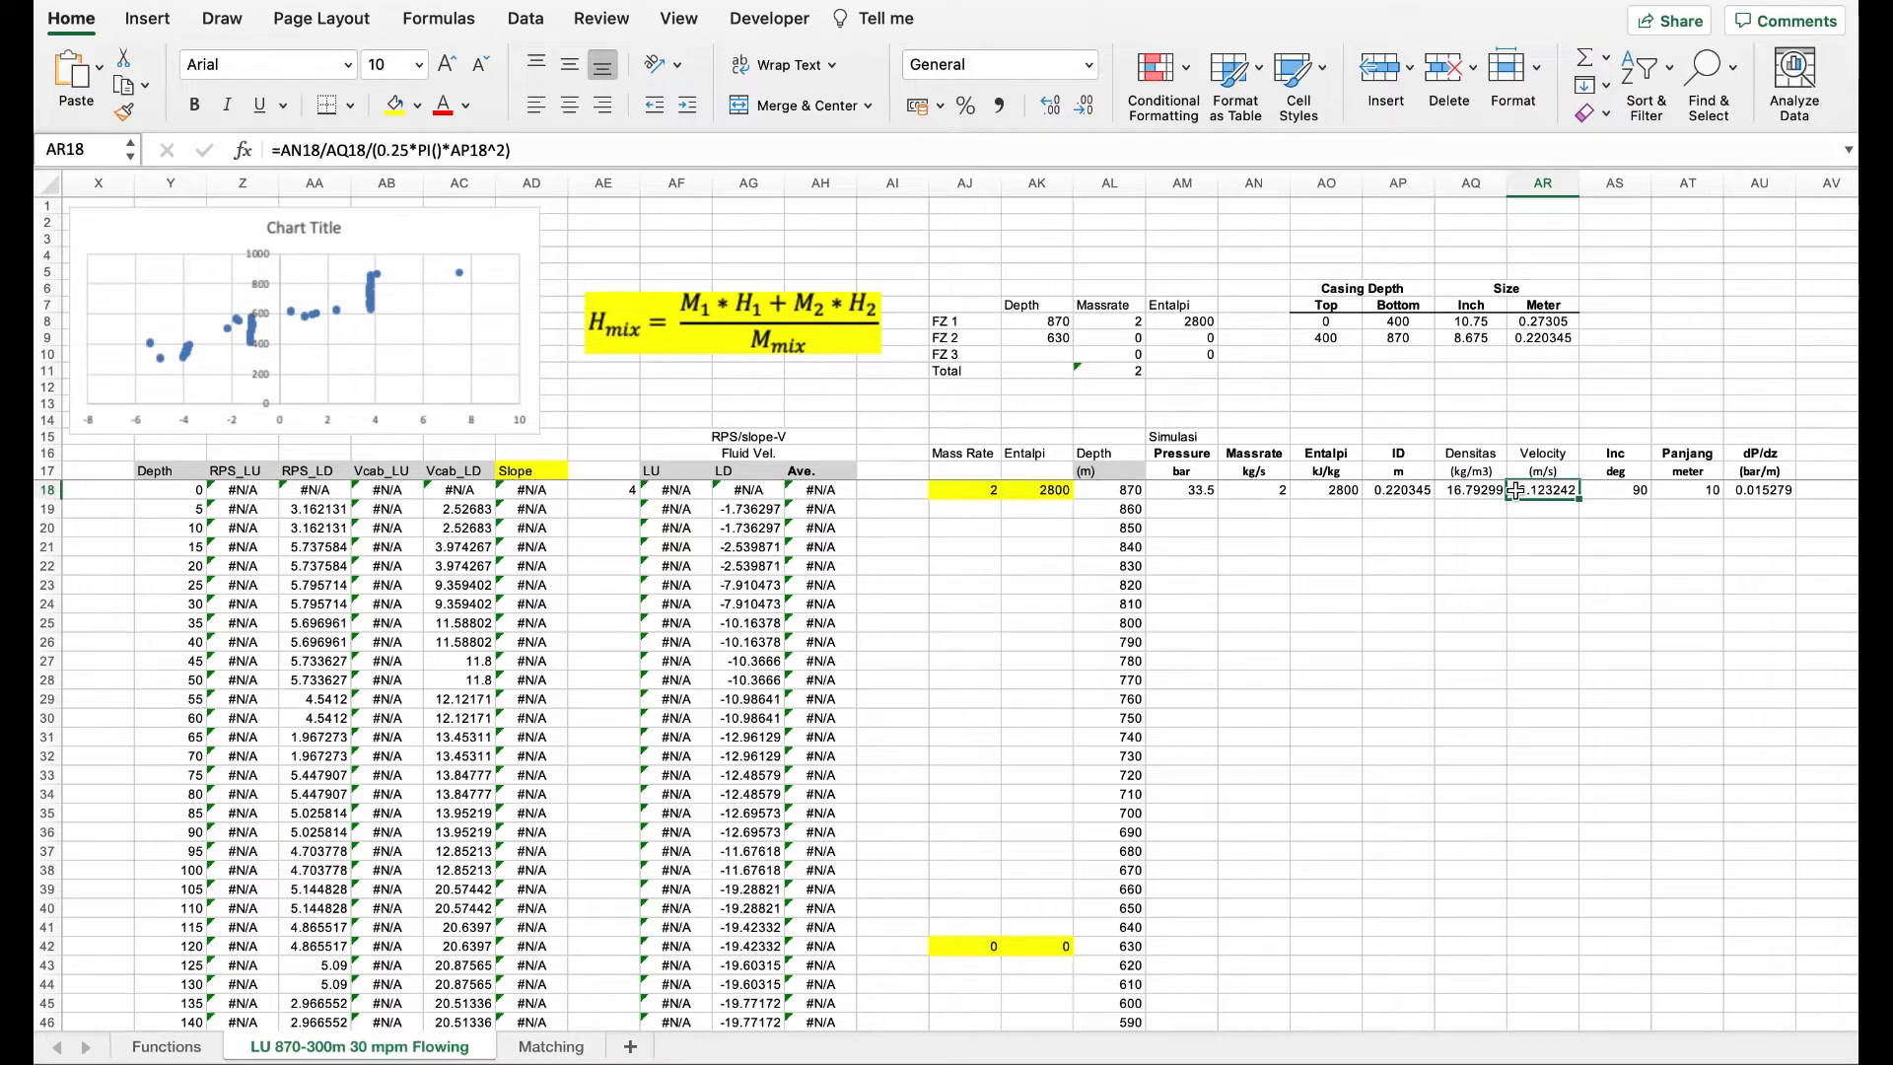
click(1407, 492)
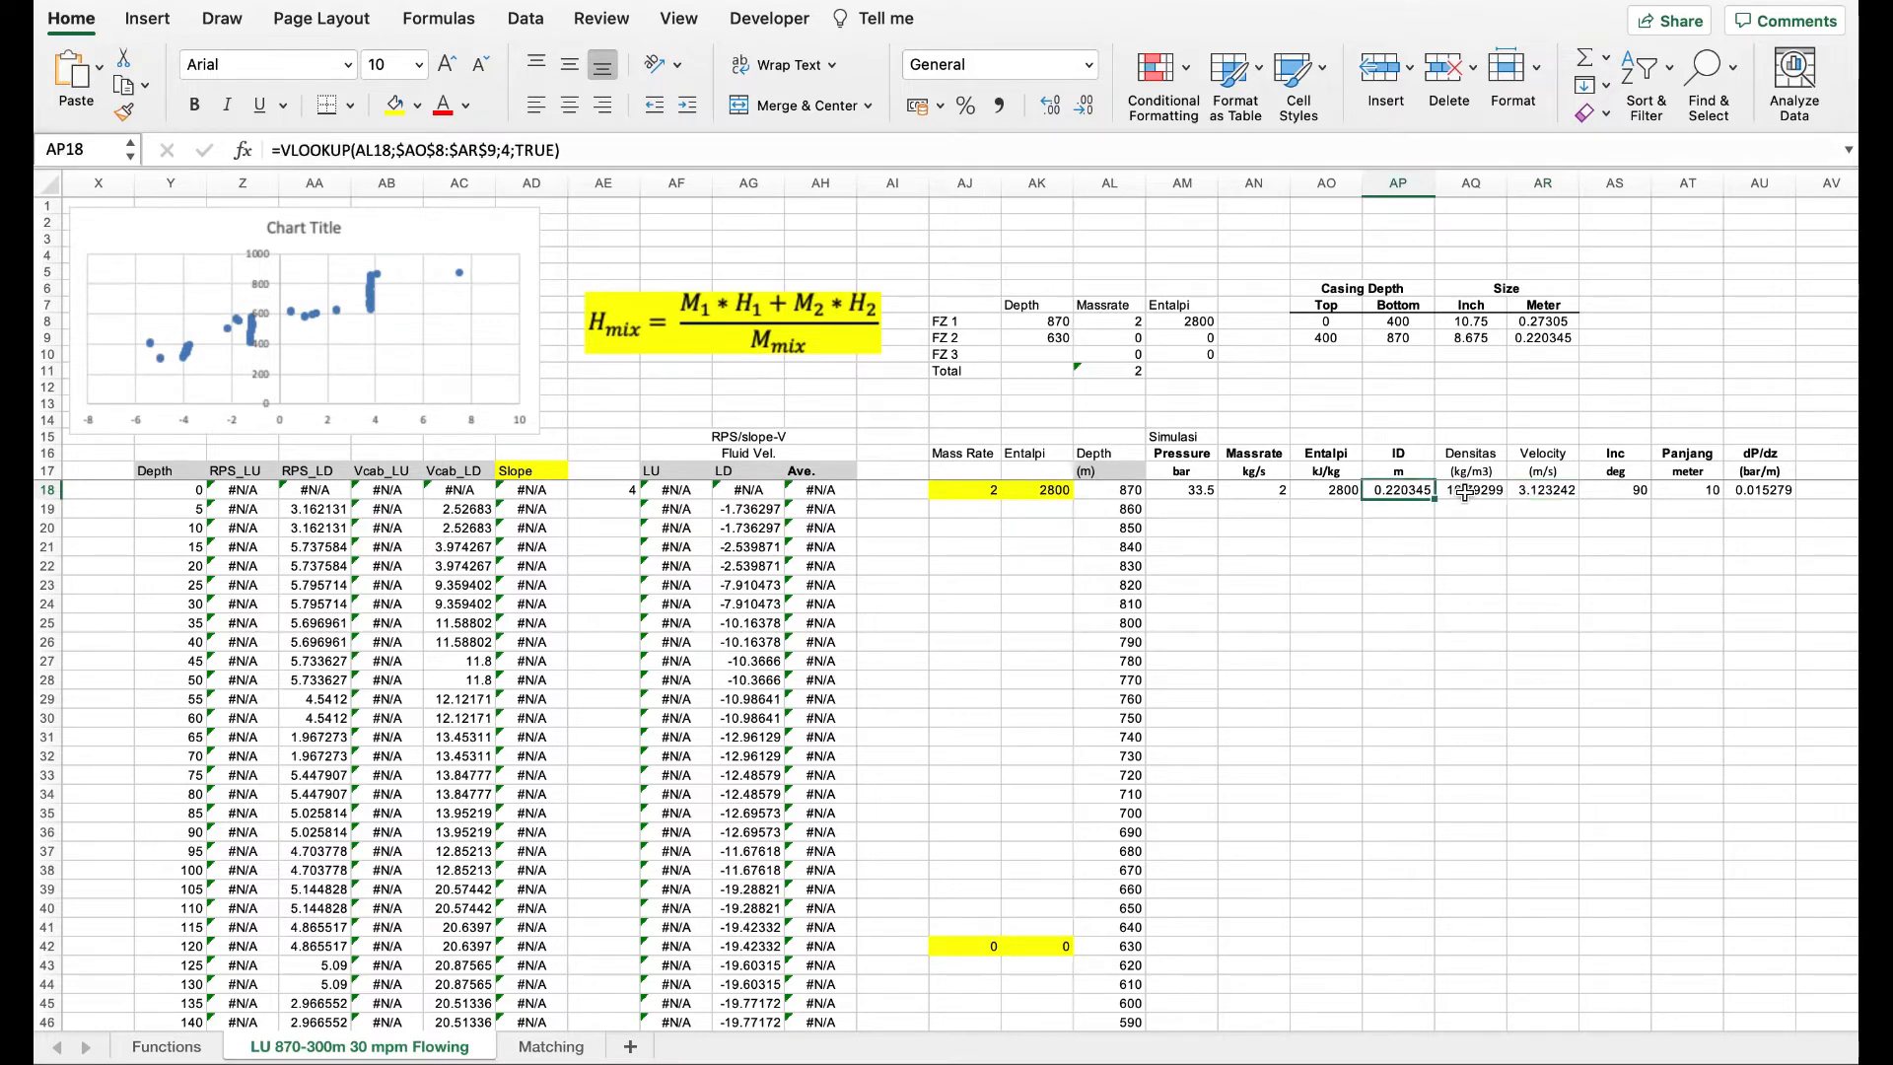
click(1467, 492)
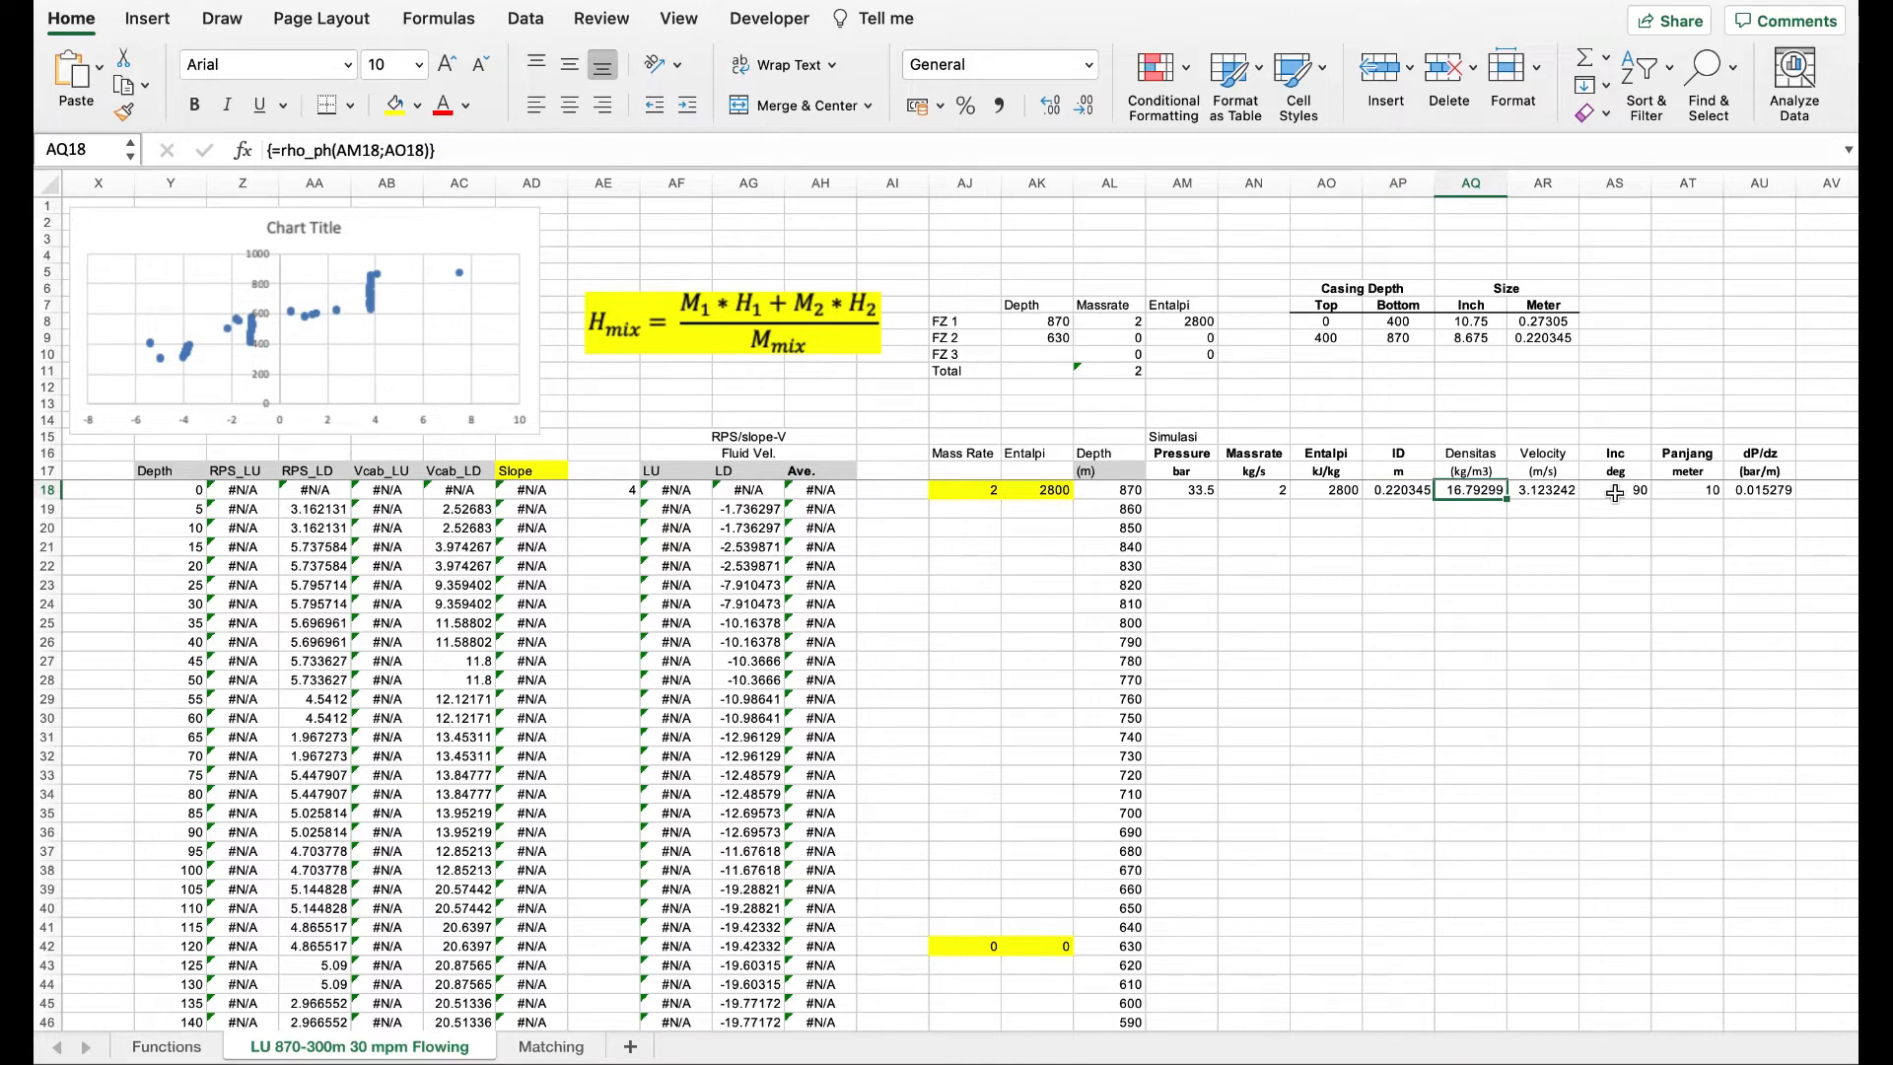
click(1615, 493)
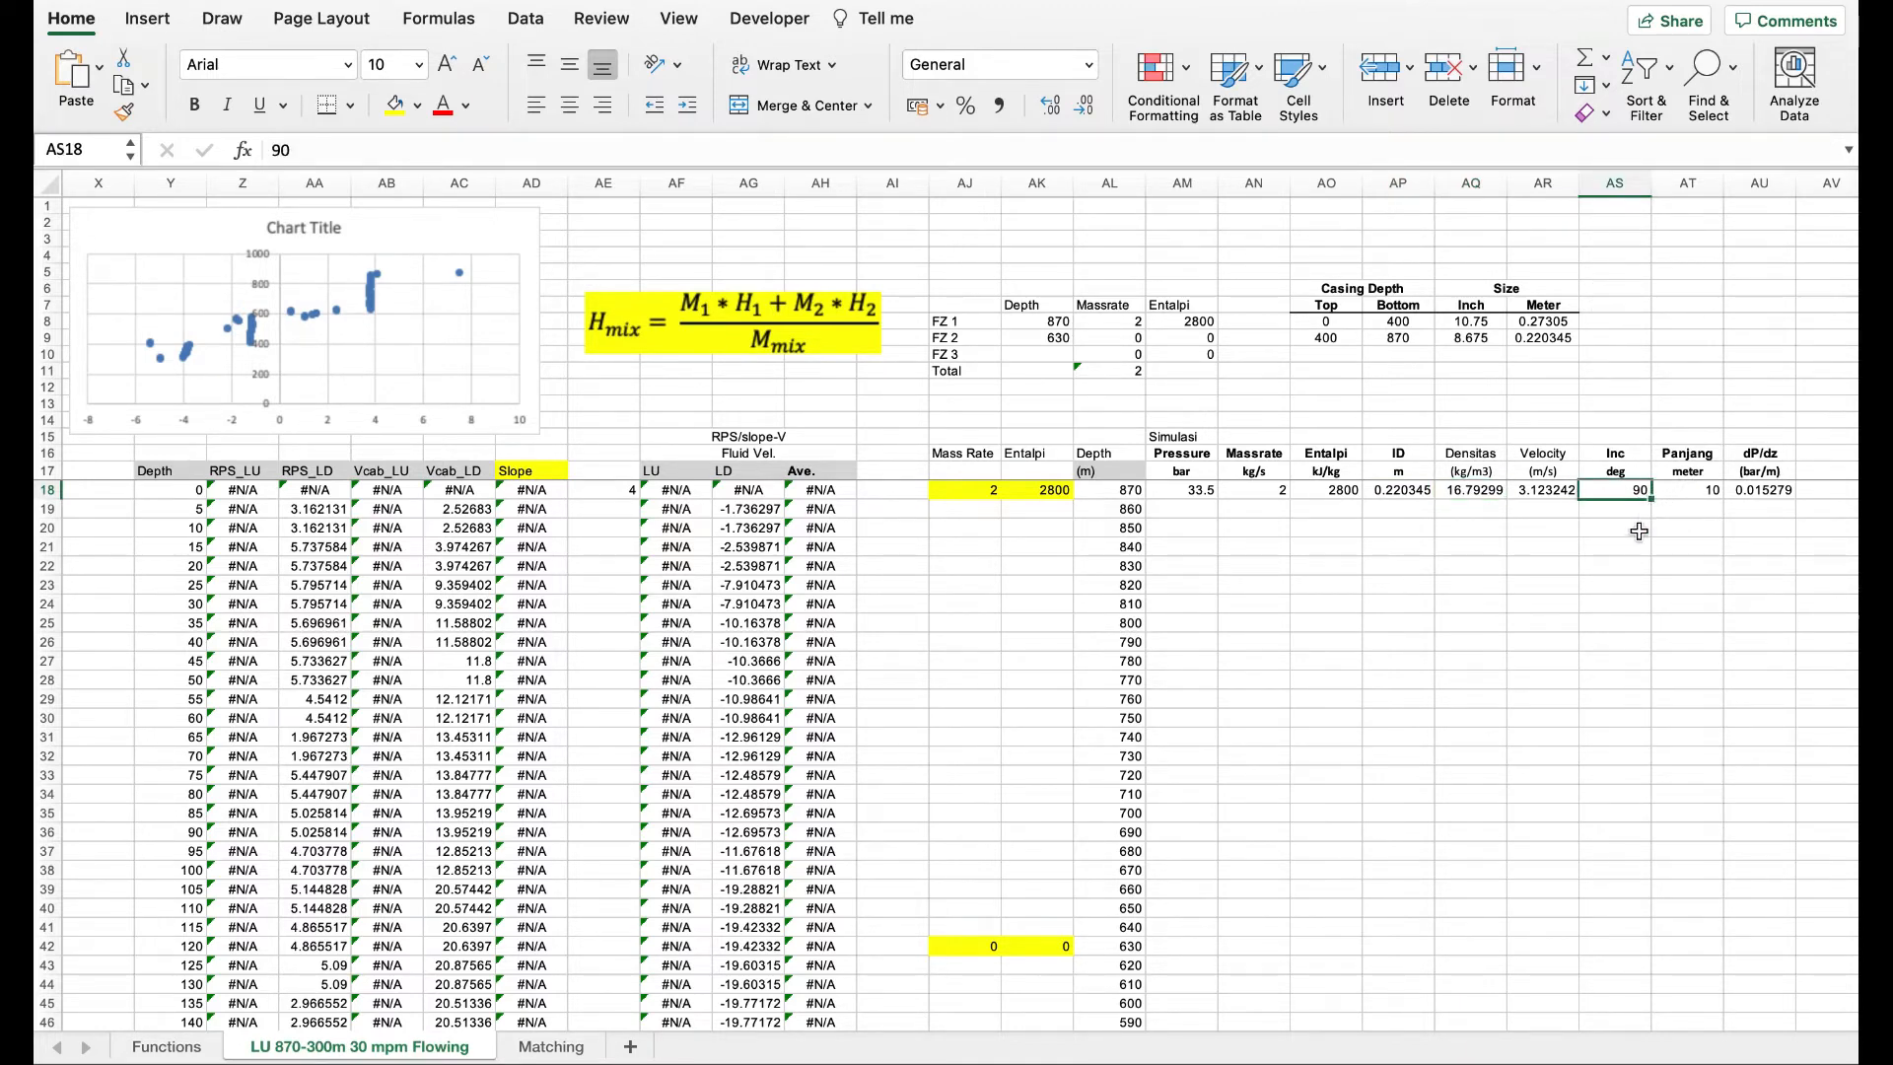
scroll(1480, 522, down, 1)
scroll(1479, 523, up, 1)
- Calculate the Pressure at 860 m with the formula =AM18-AU18, subtracting the 870 m row's dP/dz from its pressure
click(1187, 507)
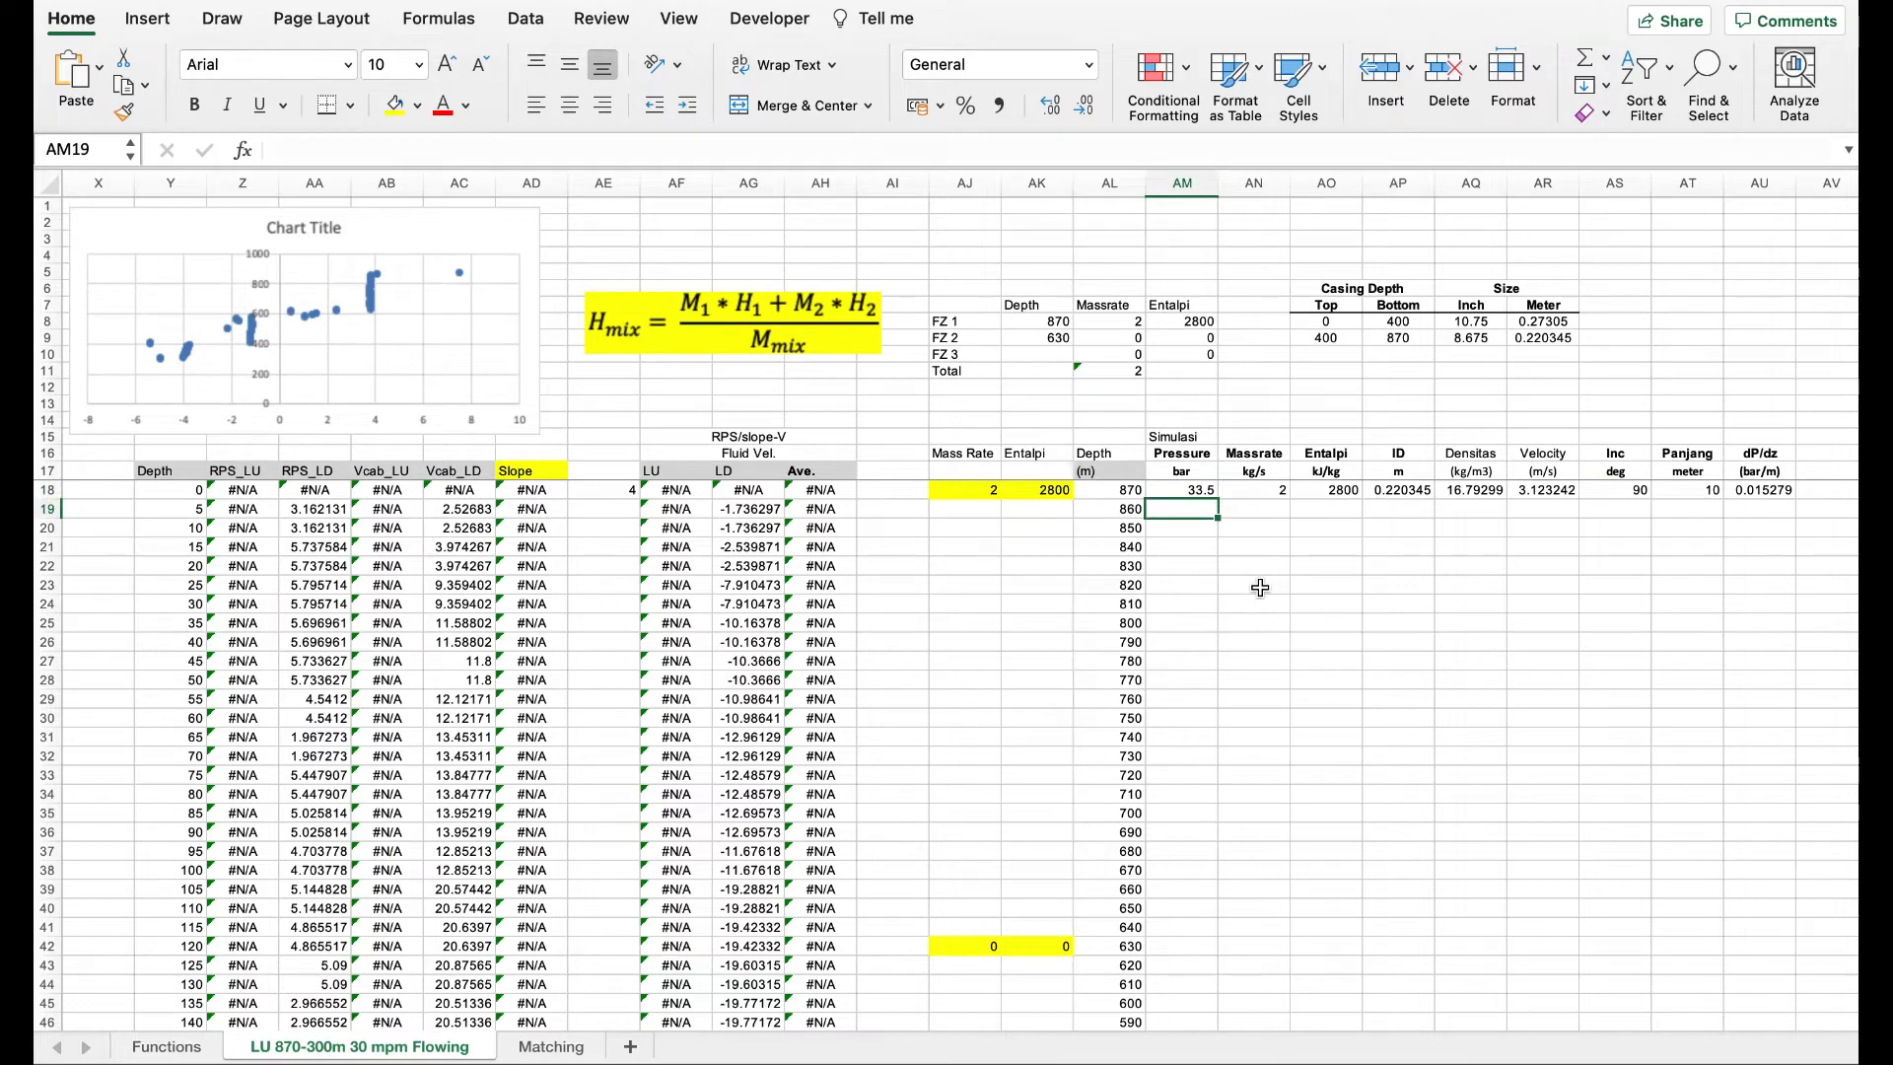
text(=)
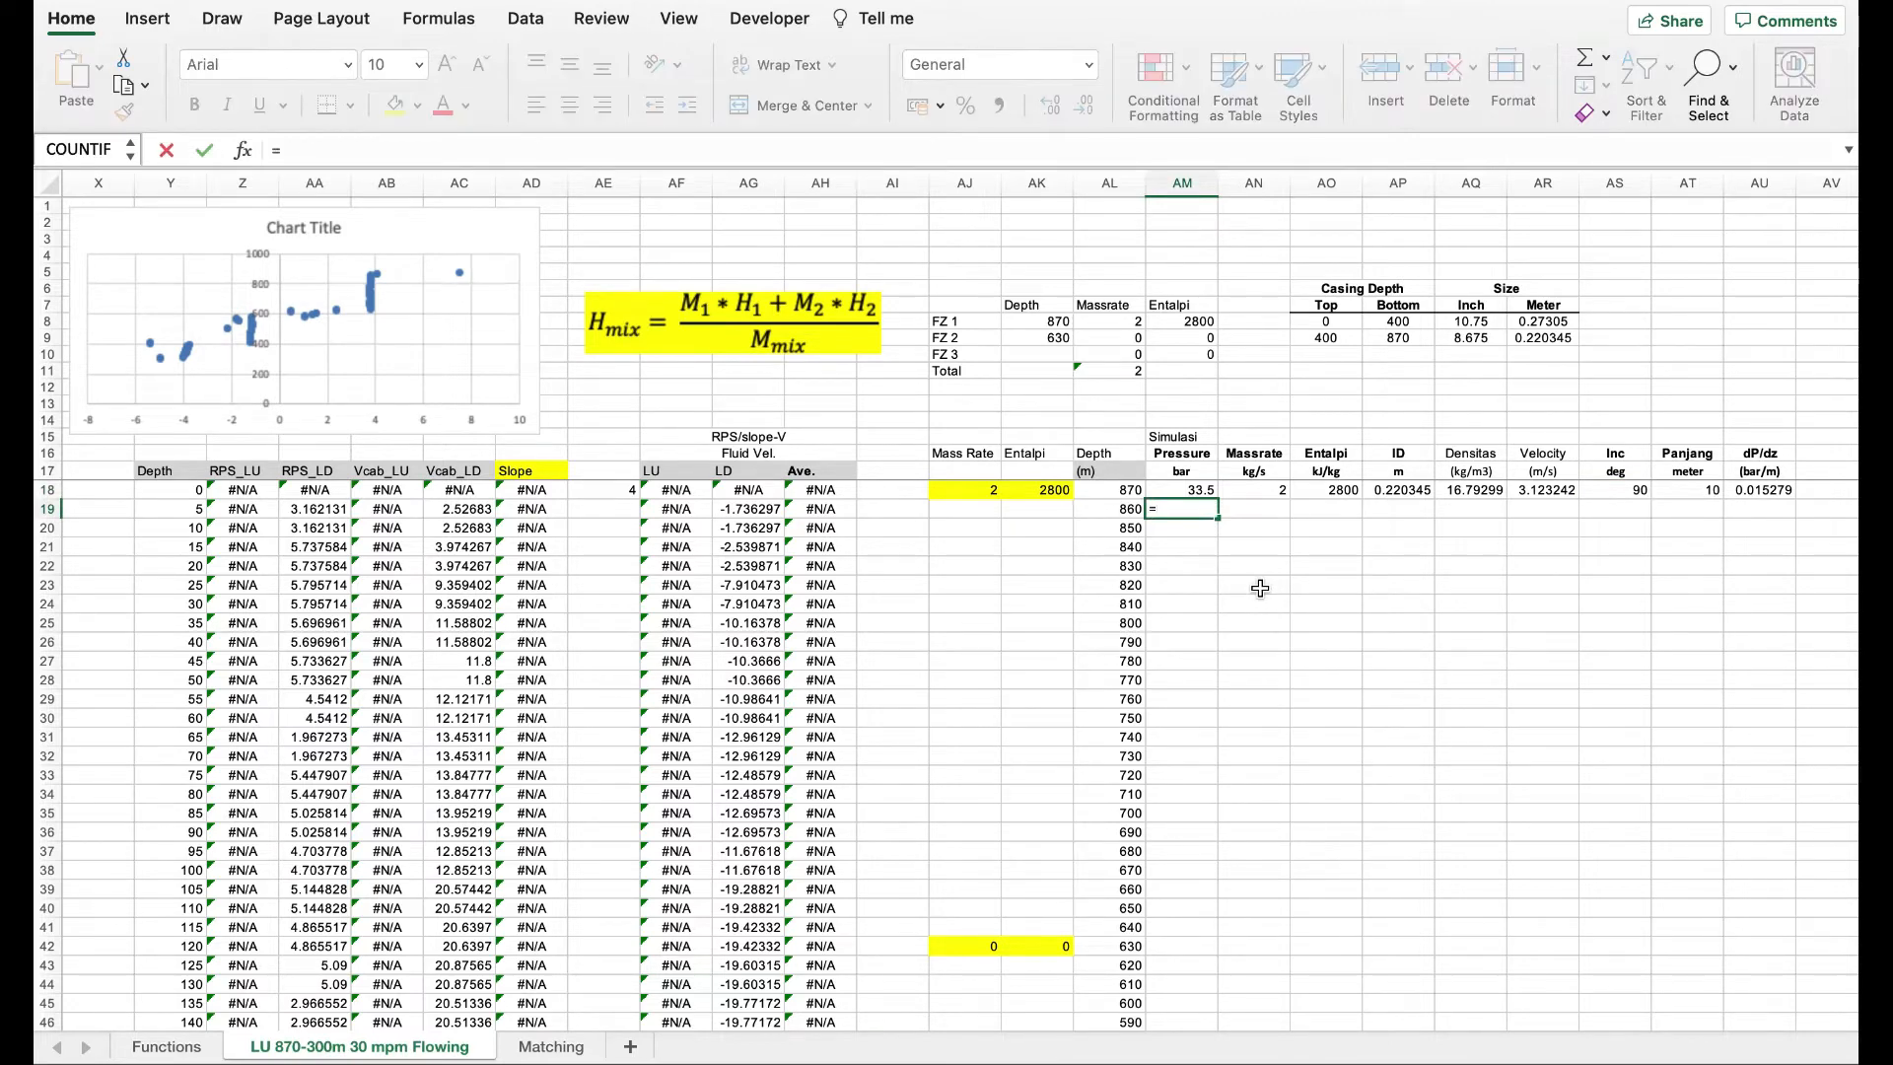
key(Up)
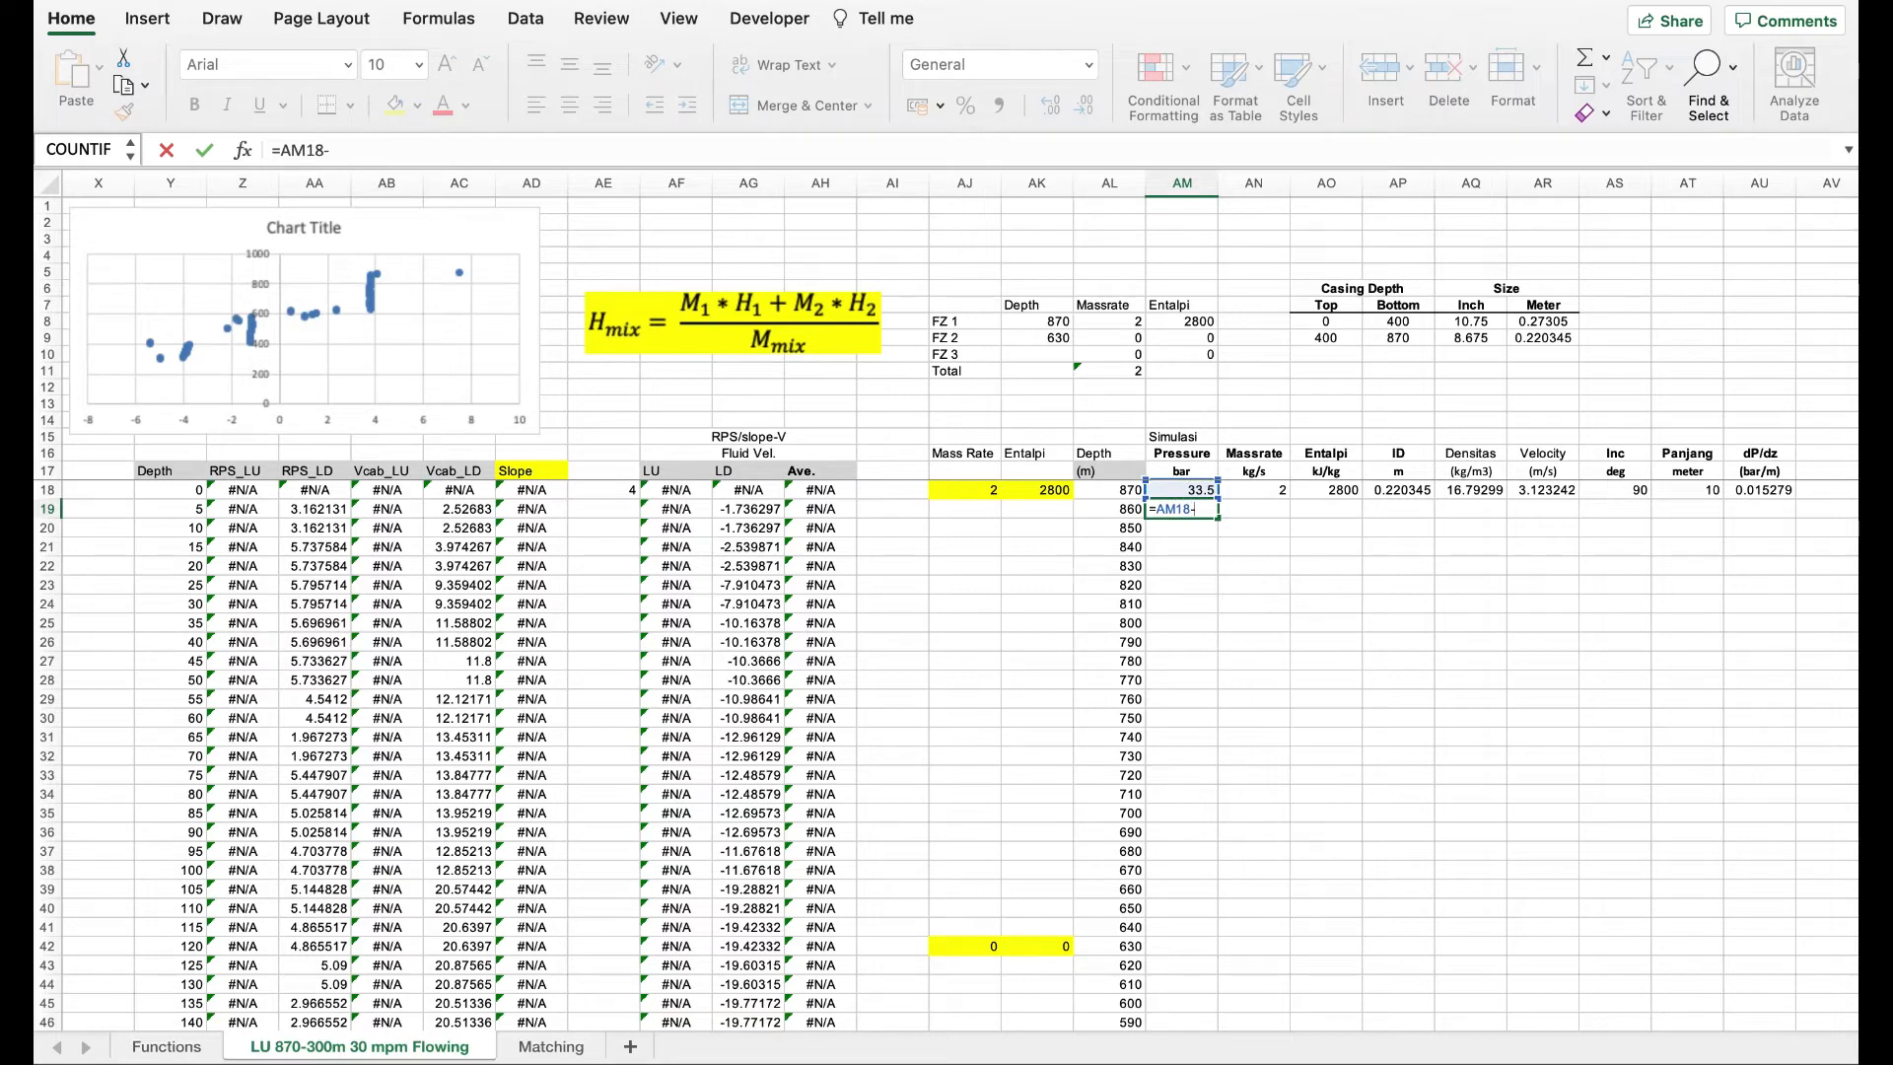
click(1761, 490)
key(Return)
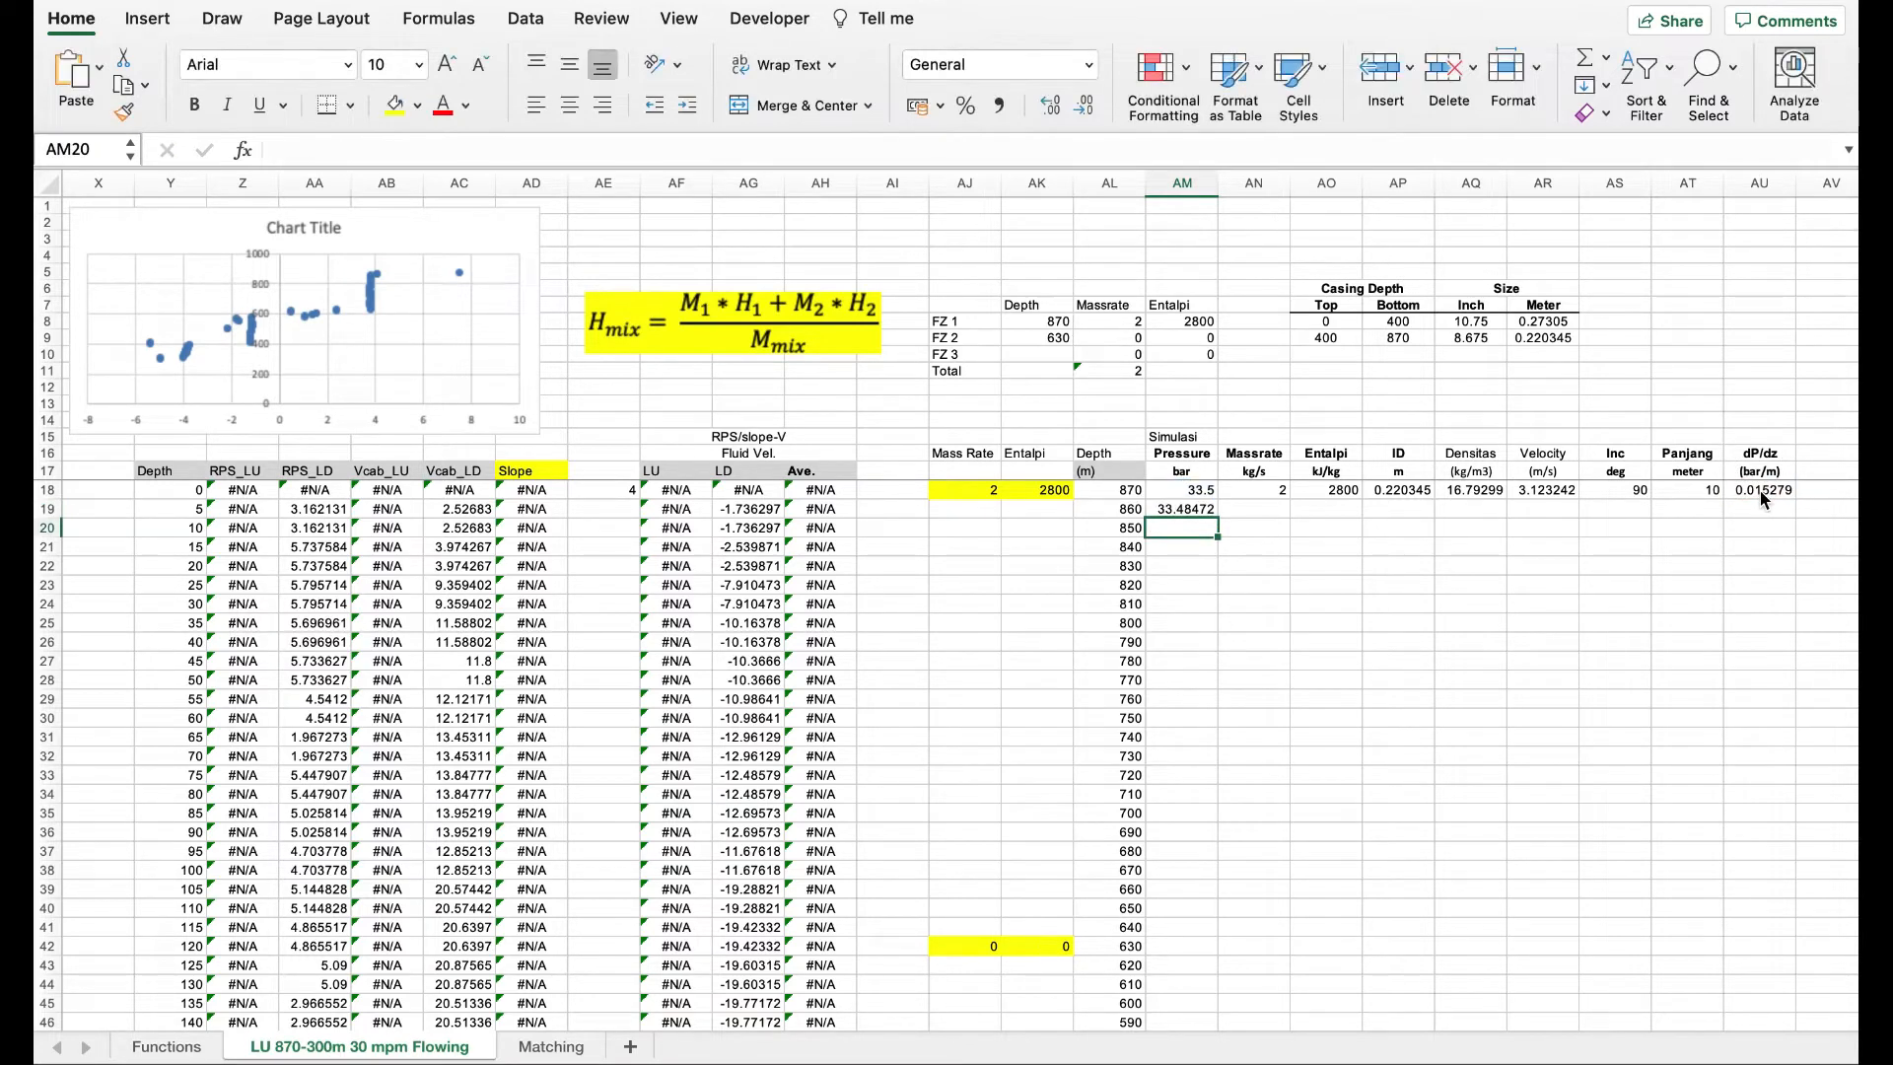
click(1199, 510)
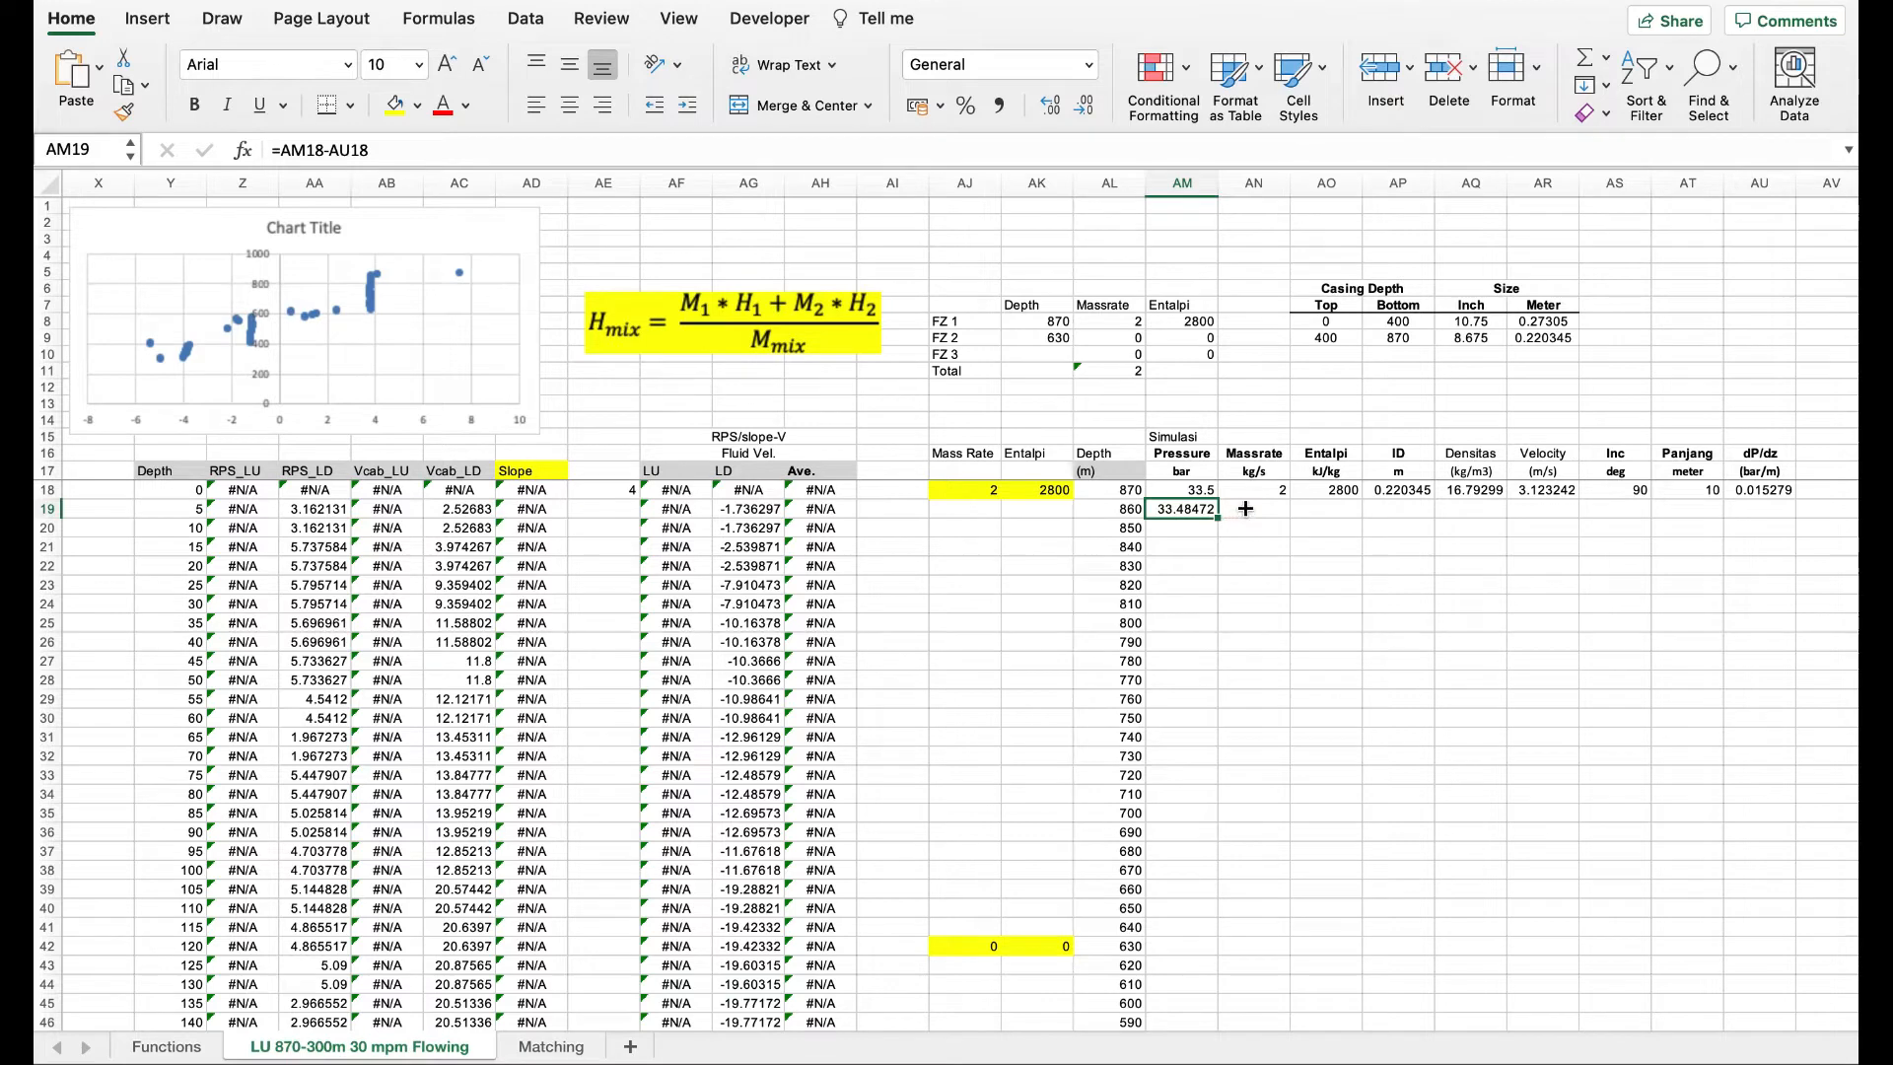
- Calculate the Massrate at 860 m with the formula =AN18+AJ19, adding that depth's feed Mass Rate to the 870 m value
click(1245, 509)
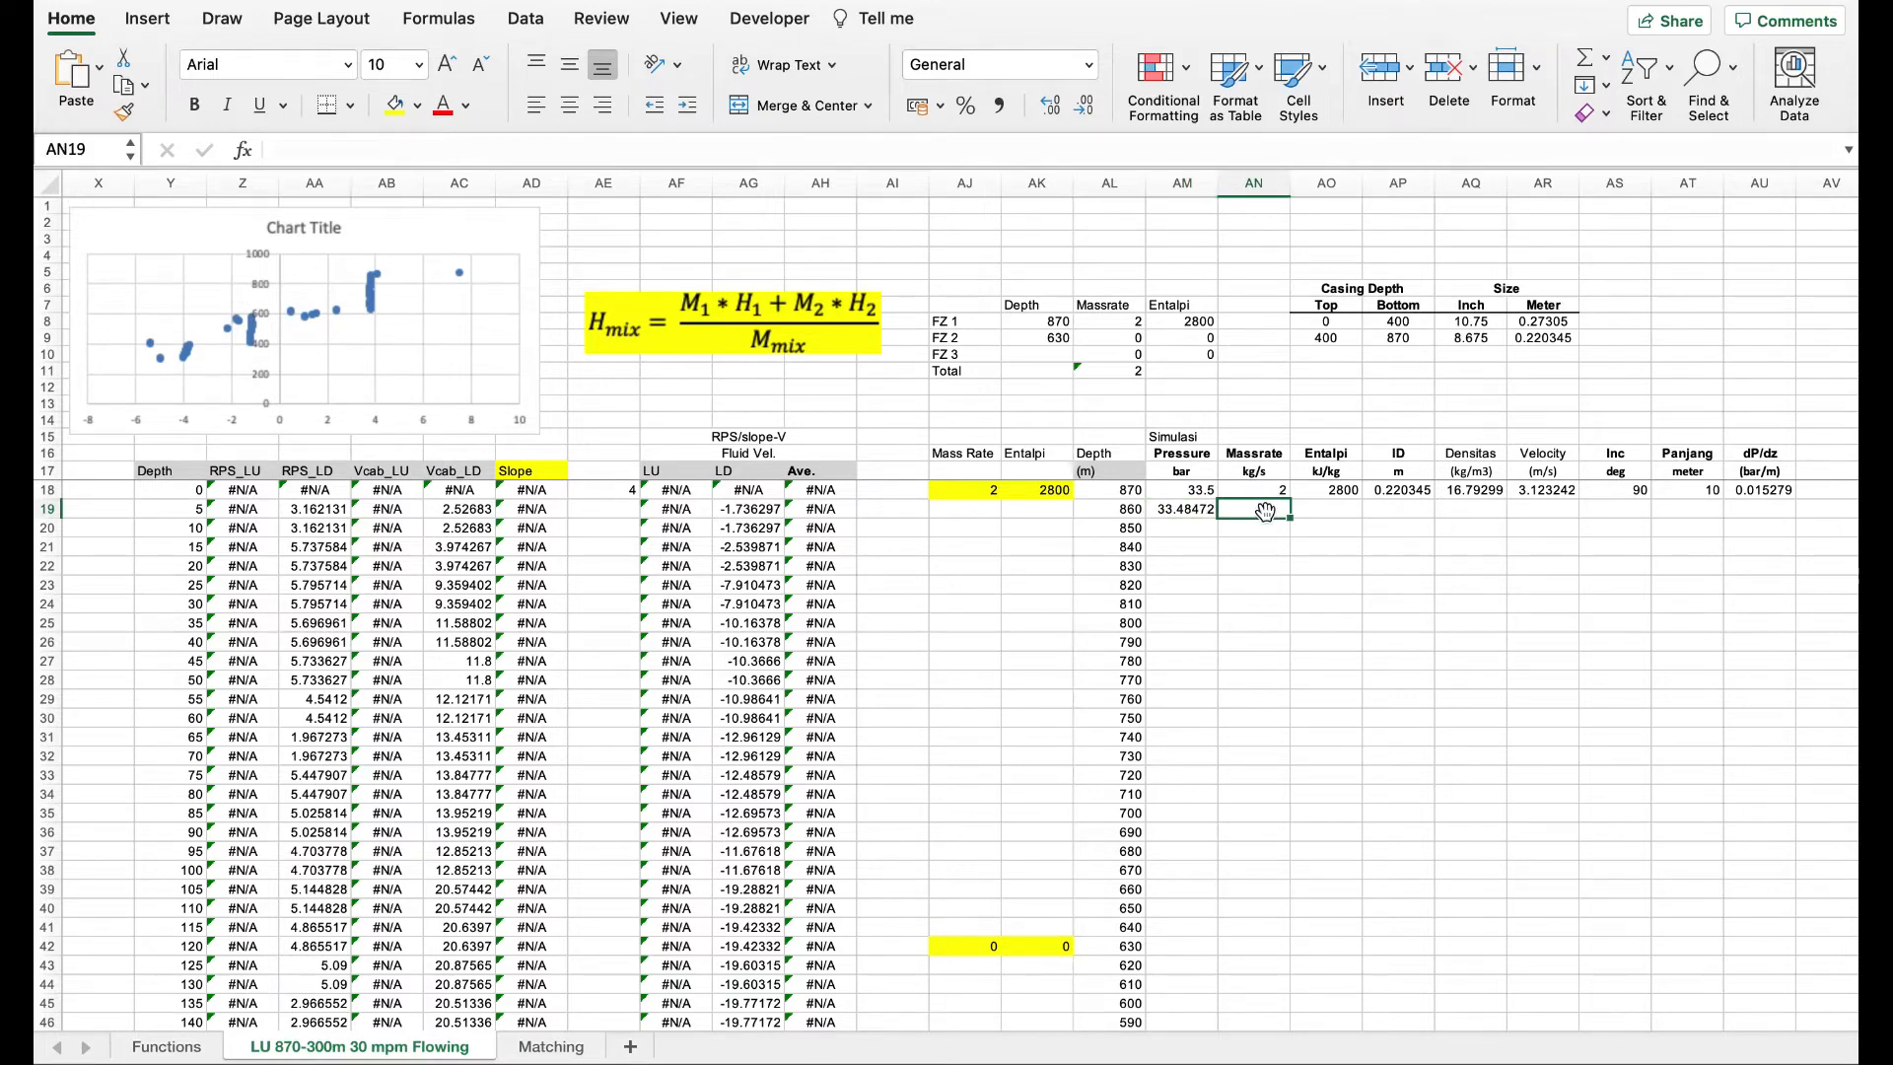
text(=)
click(1252, 492)
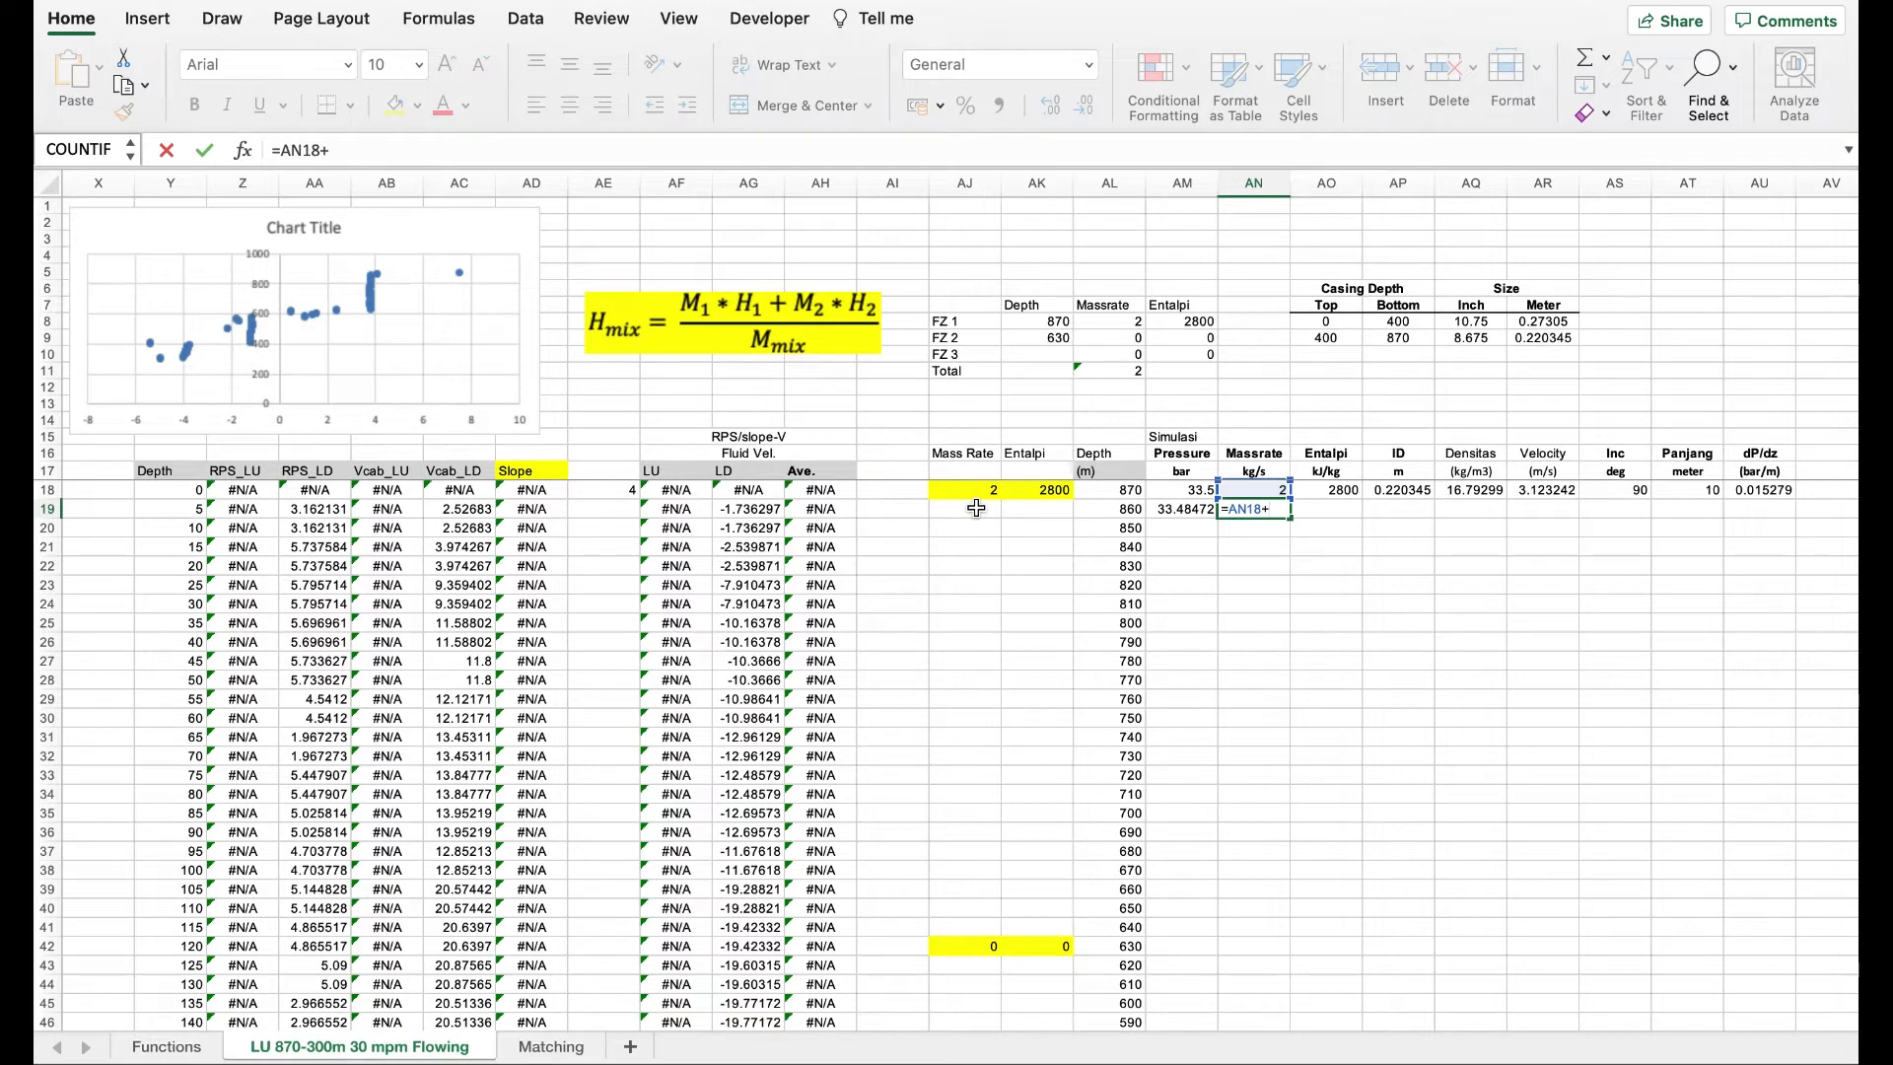
click(976, 508)
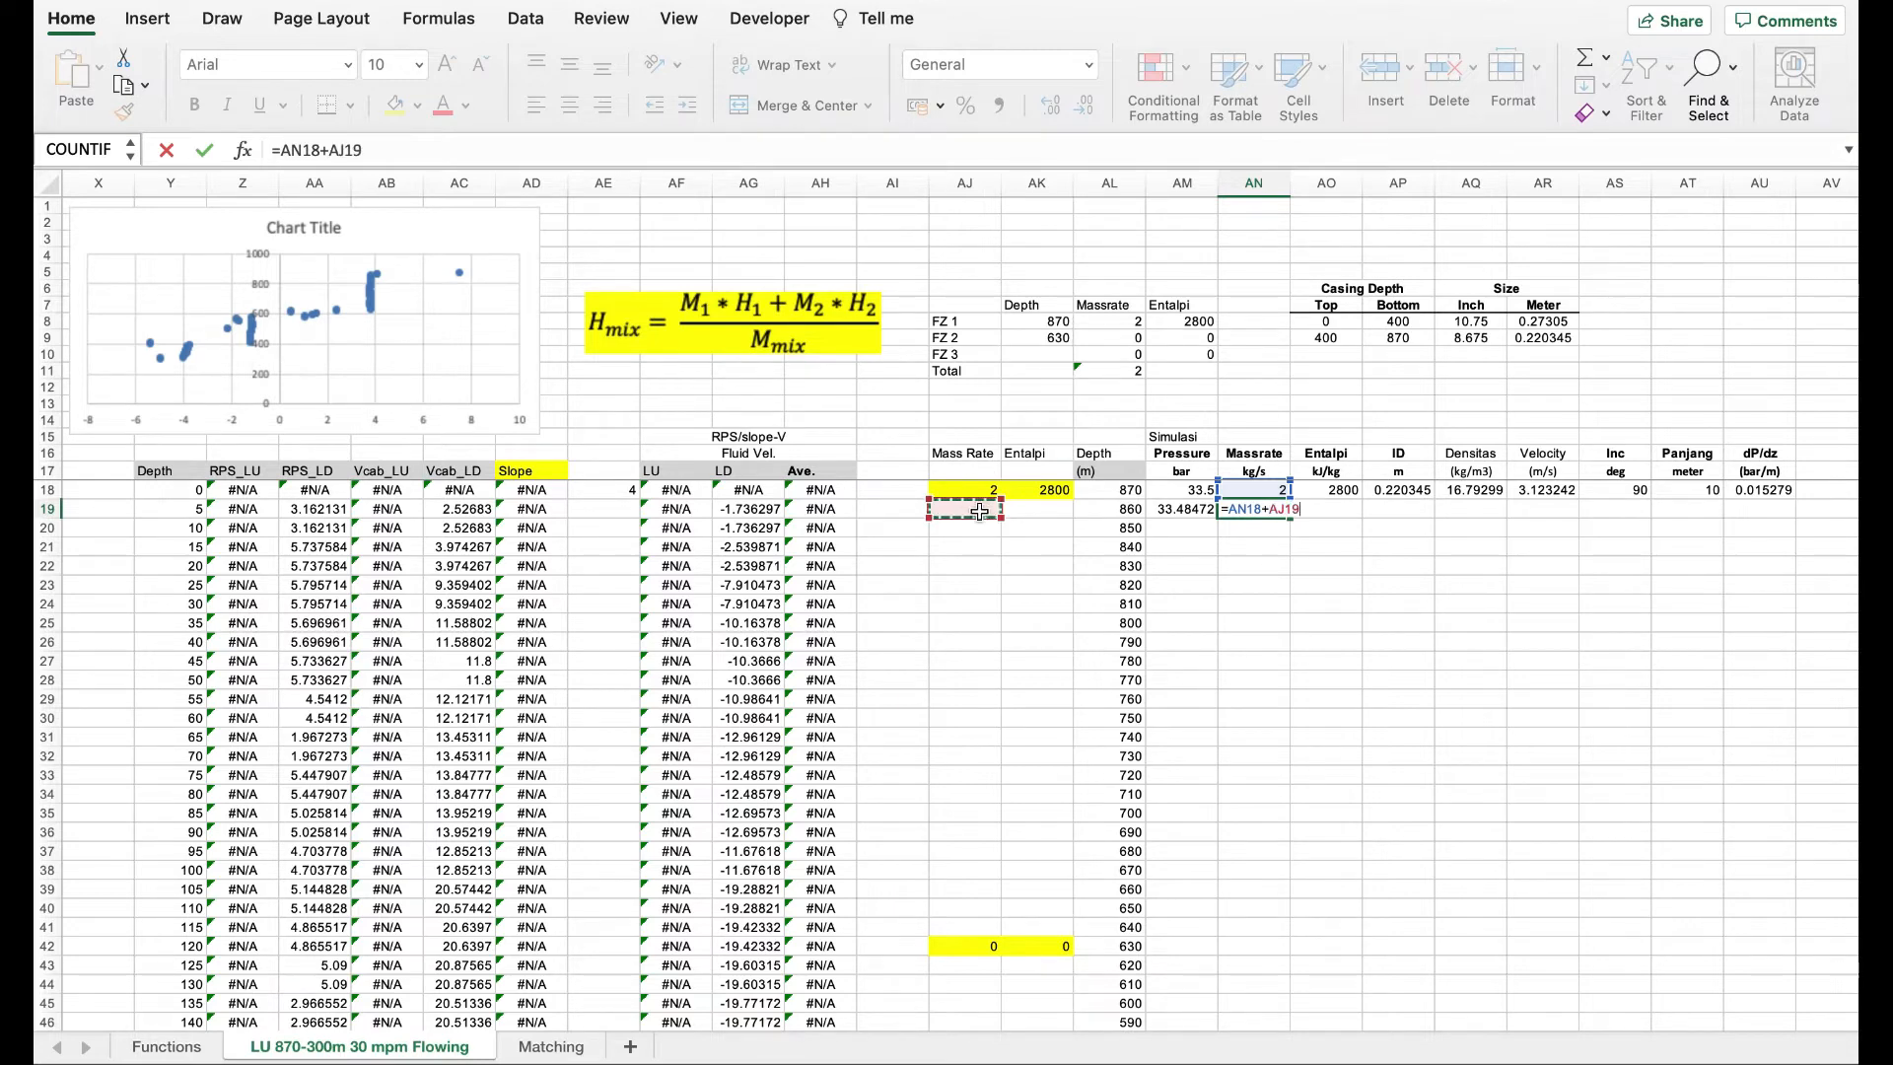
key(Return)
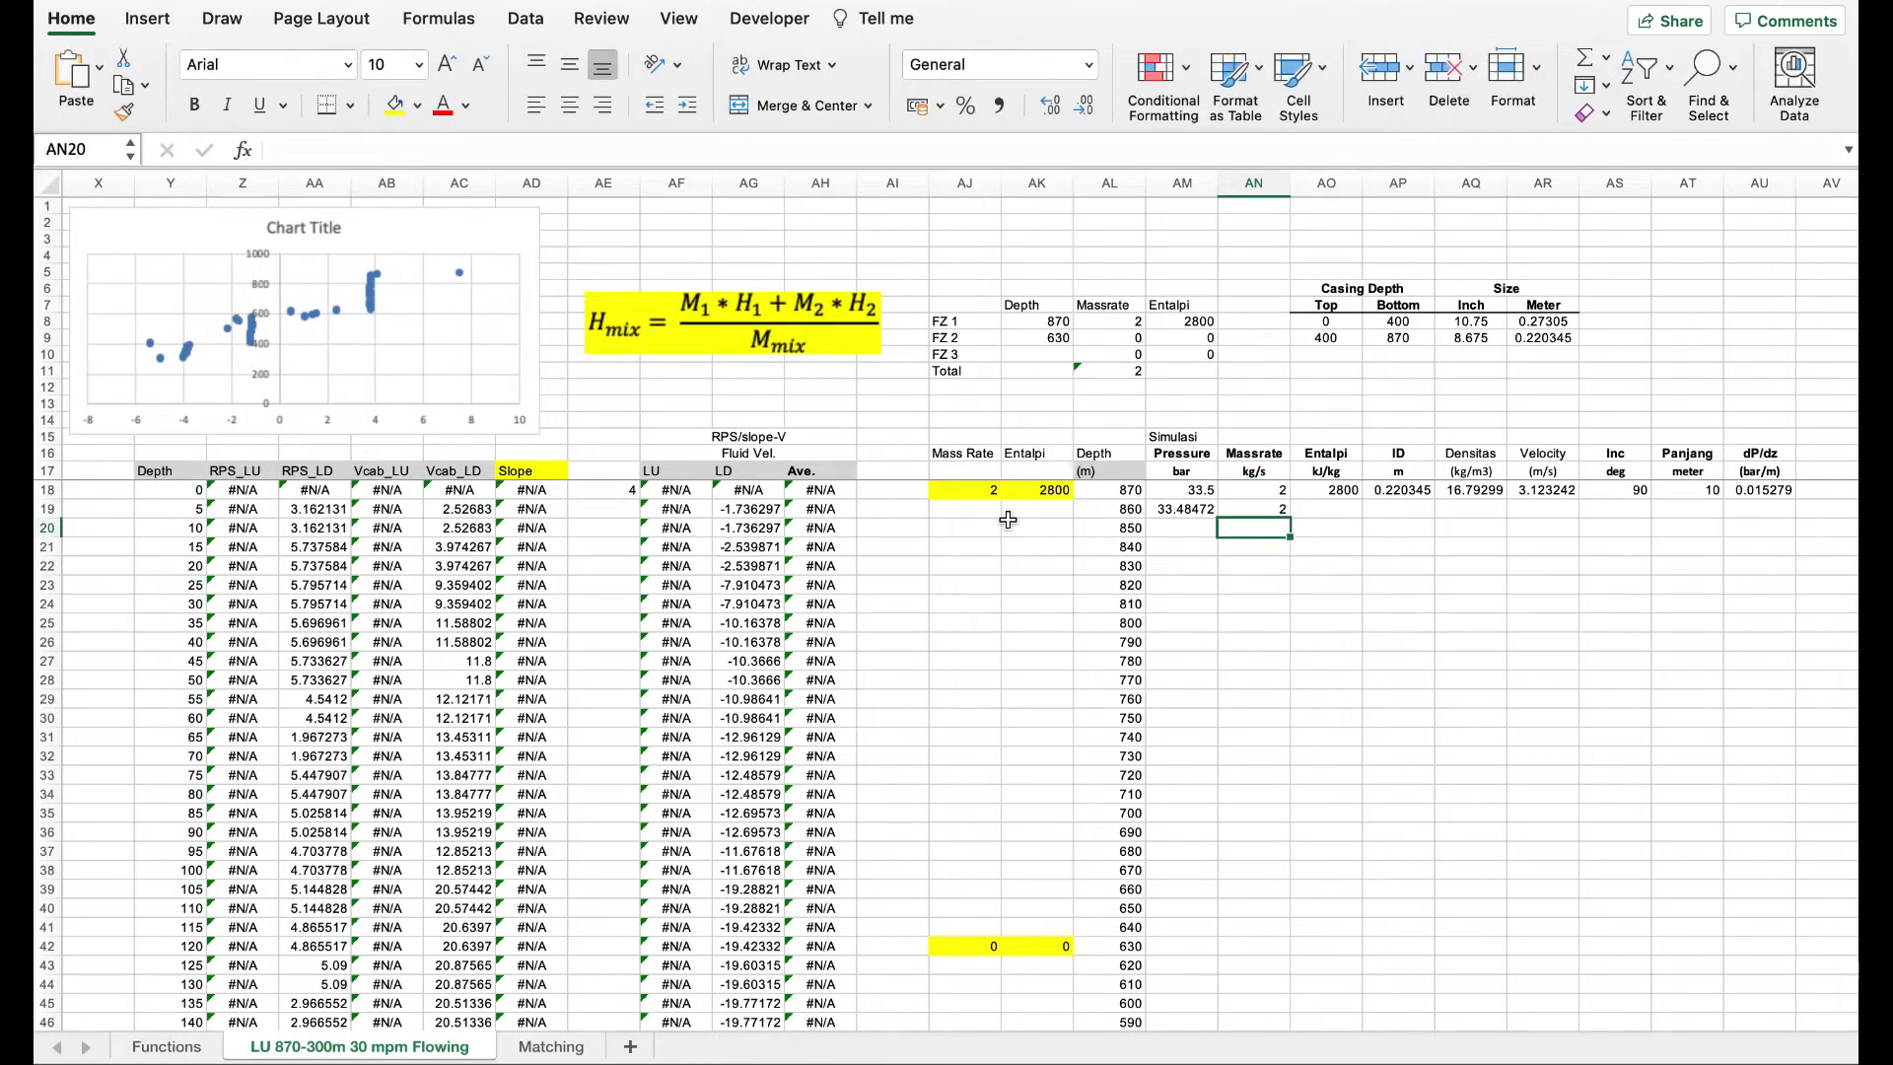
- Test the 860 m Massrate formula with a trial feed Mass Rate of 1 at that depth, and clear the trial value
click(979, 507)
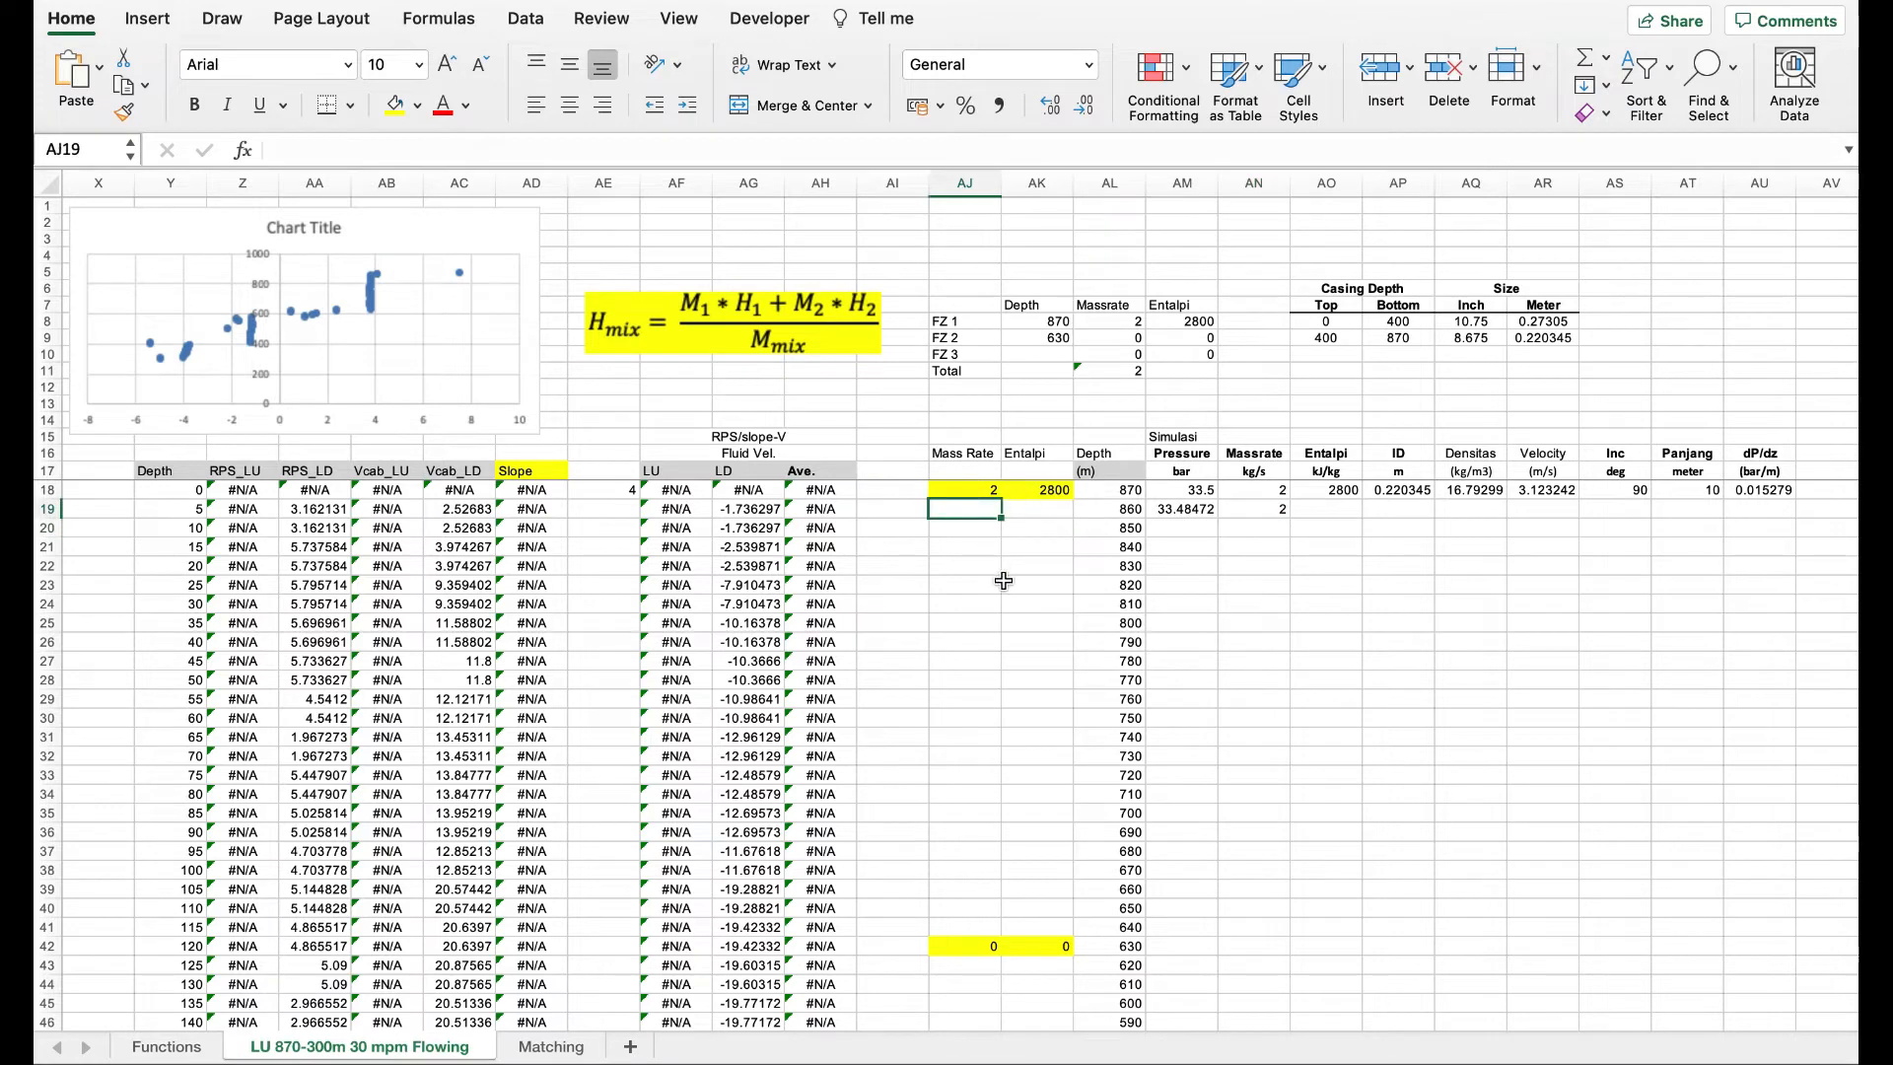
text(1)
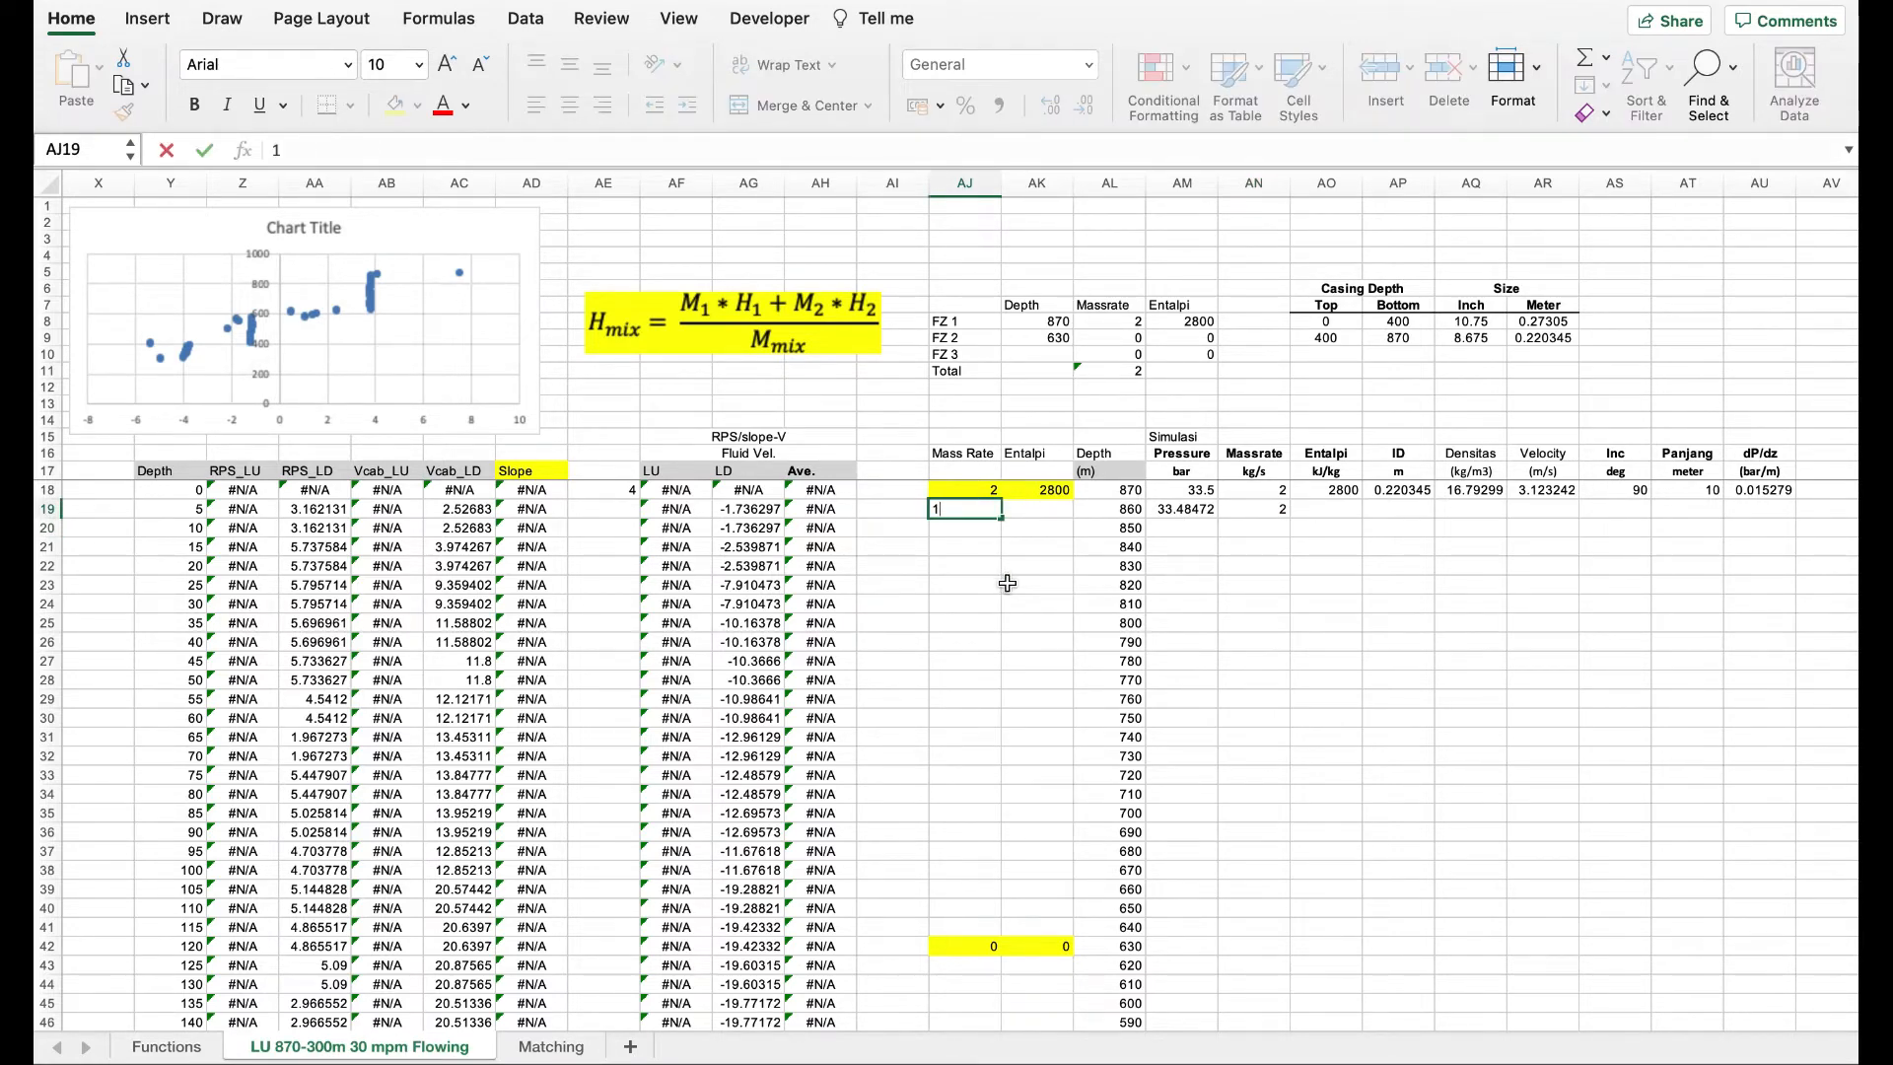
key(Return)
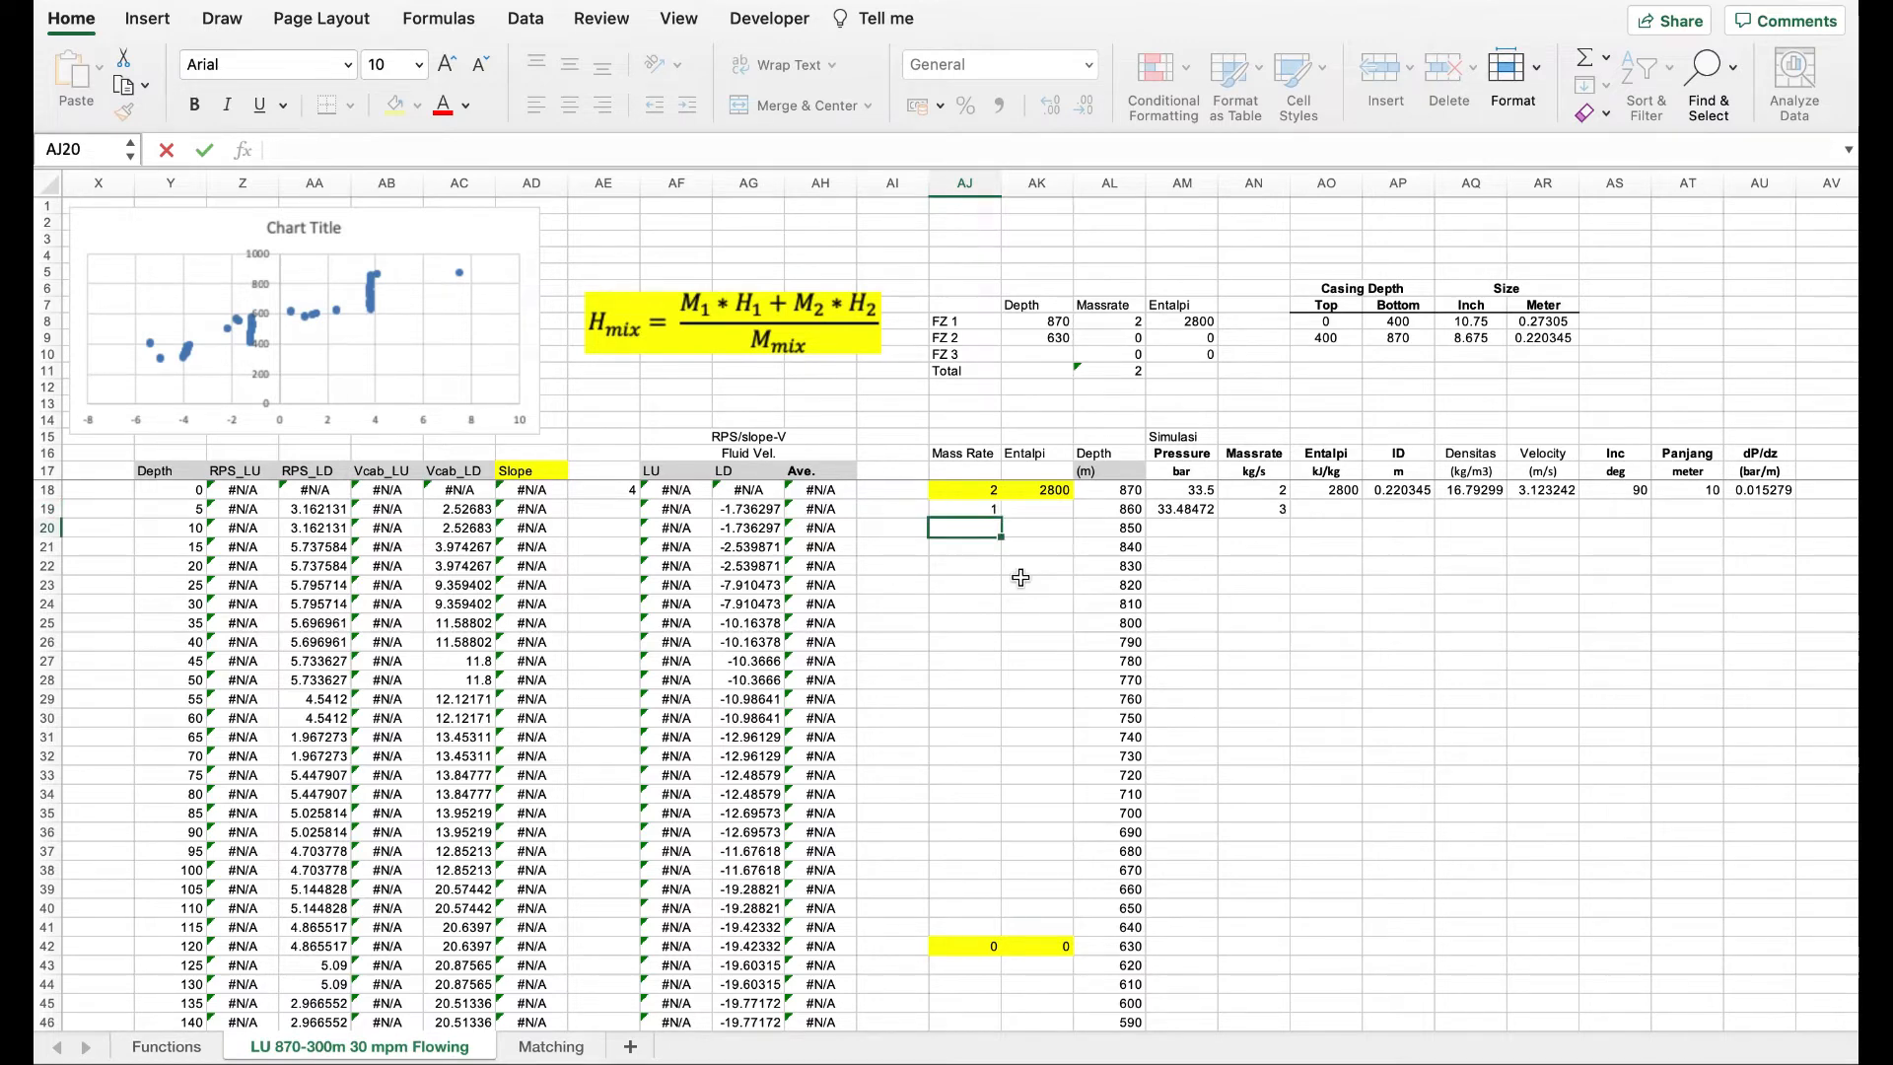
click(1260, 509)
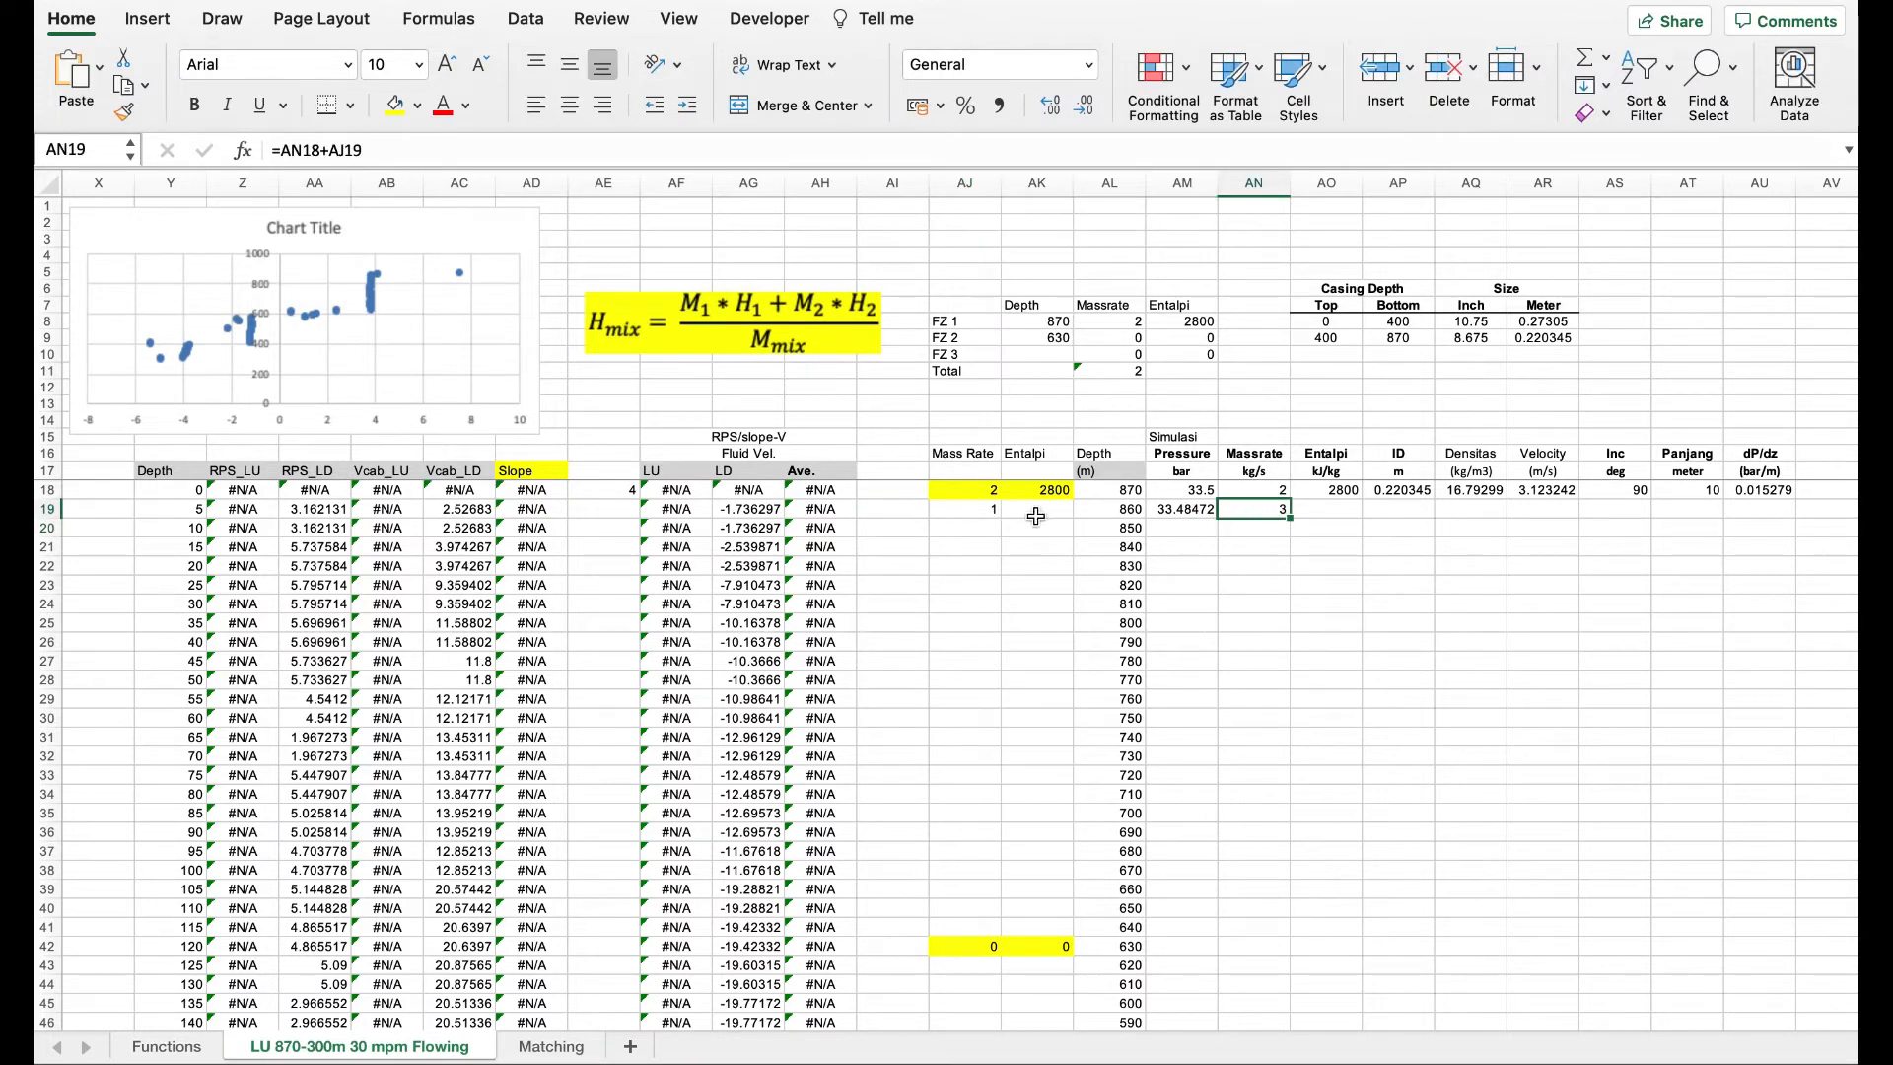
click(985, 509)
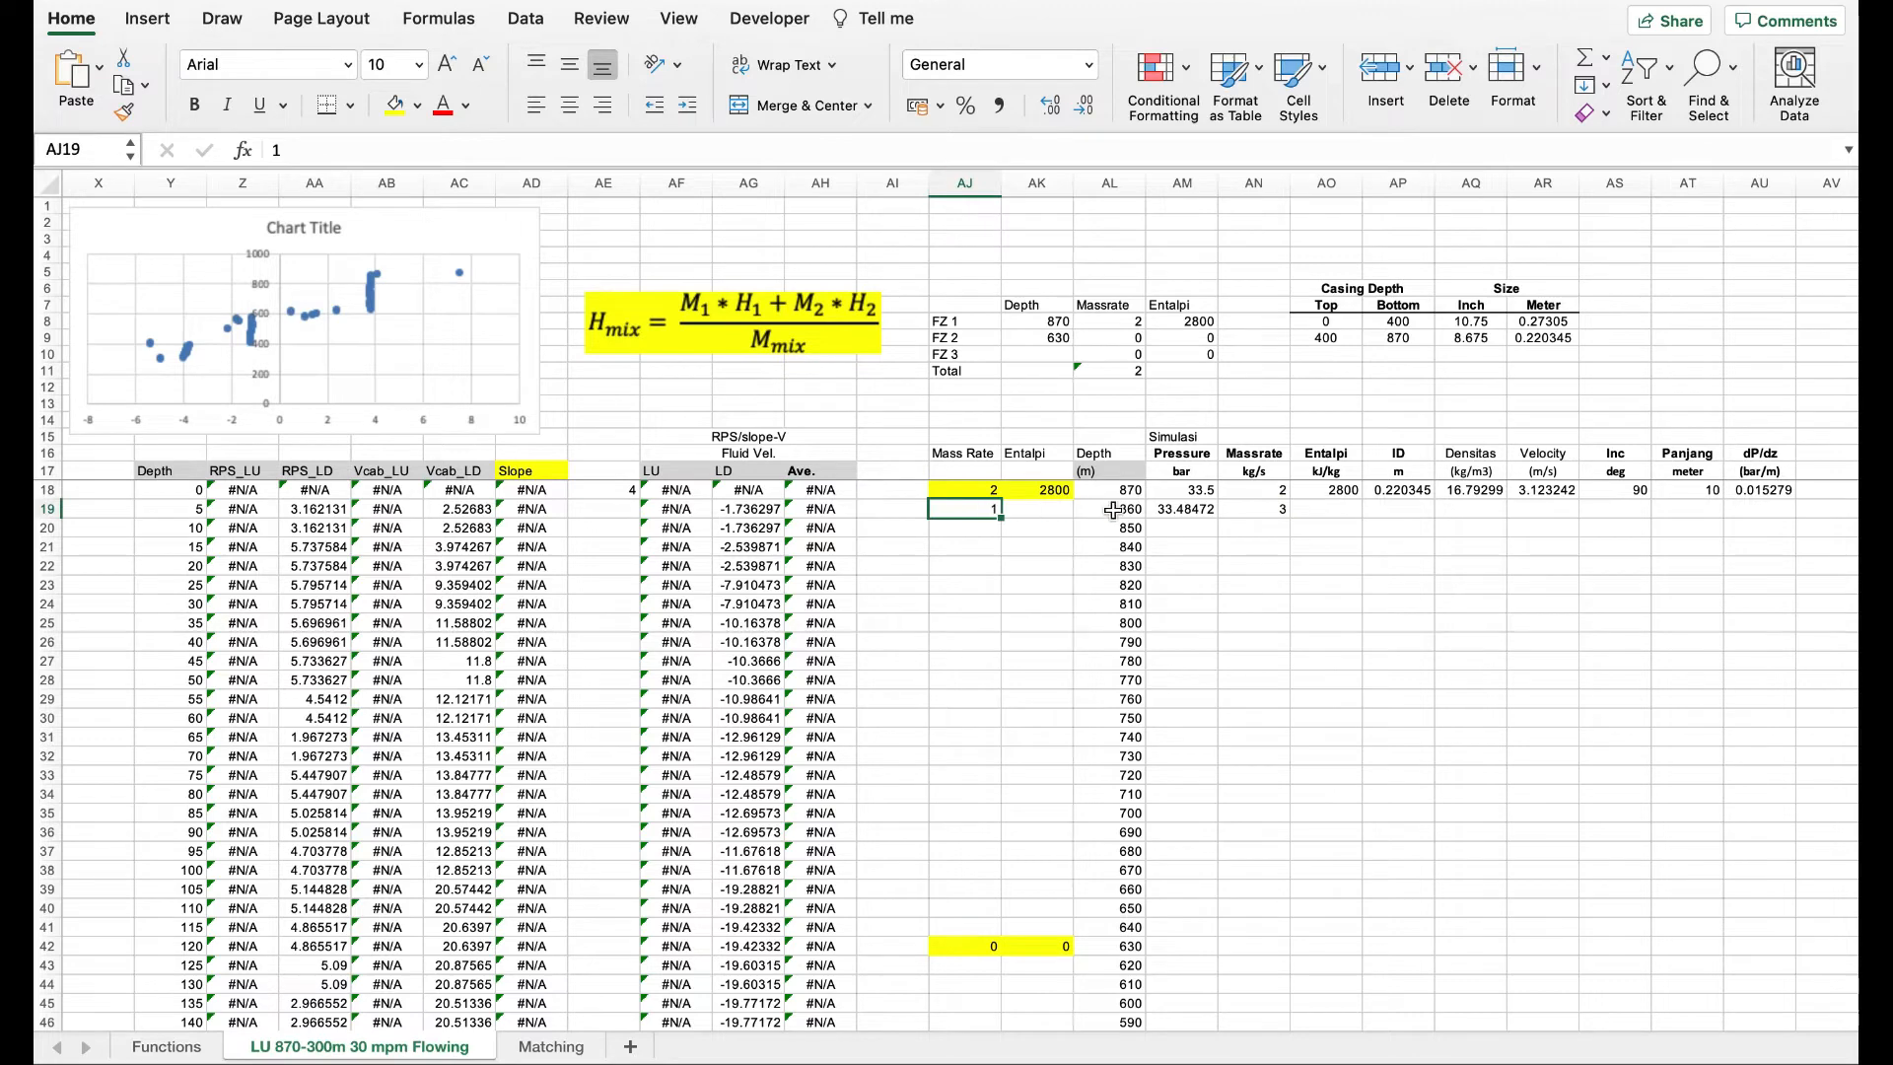
click(1252, 509)
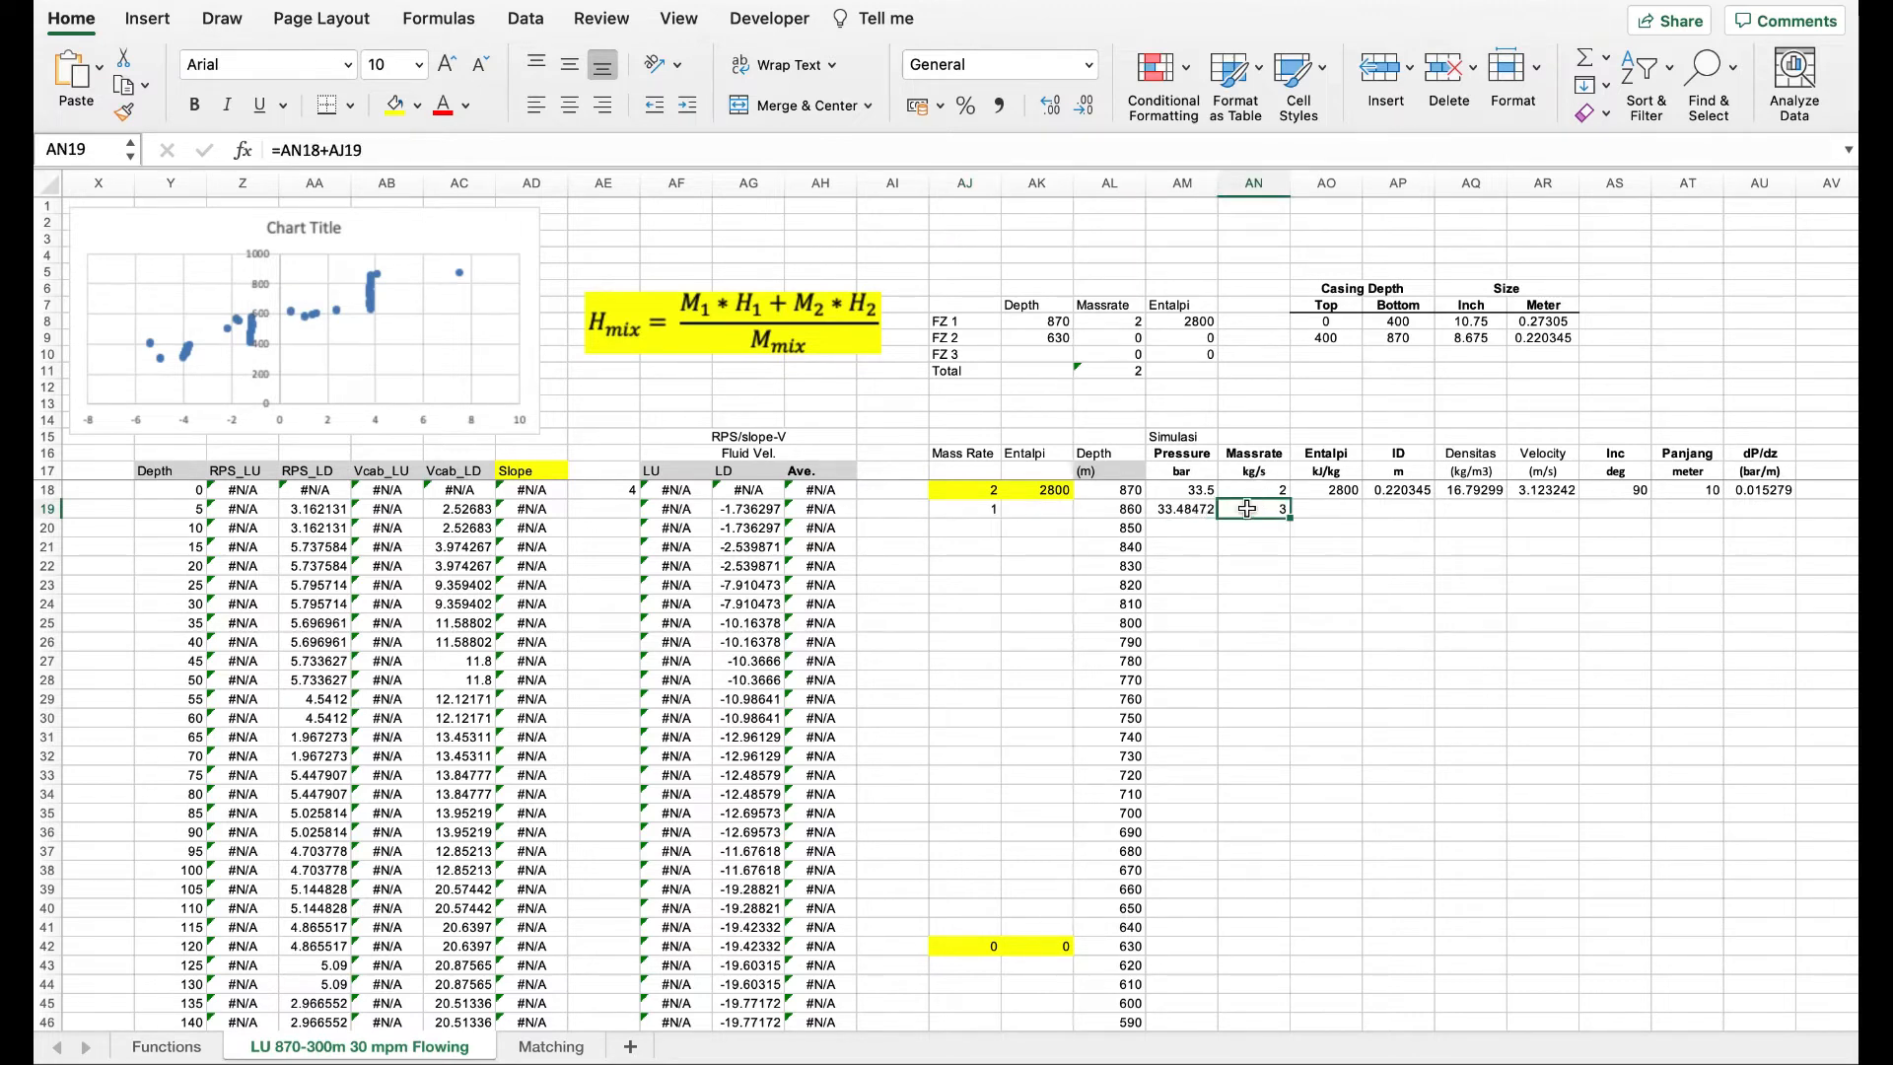
click(974, 509)
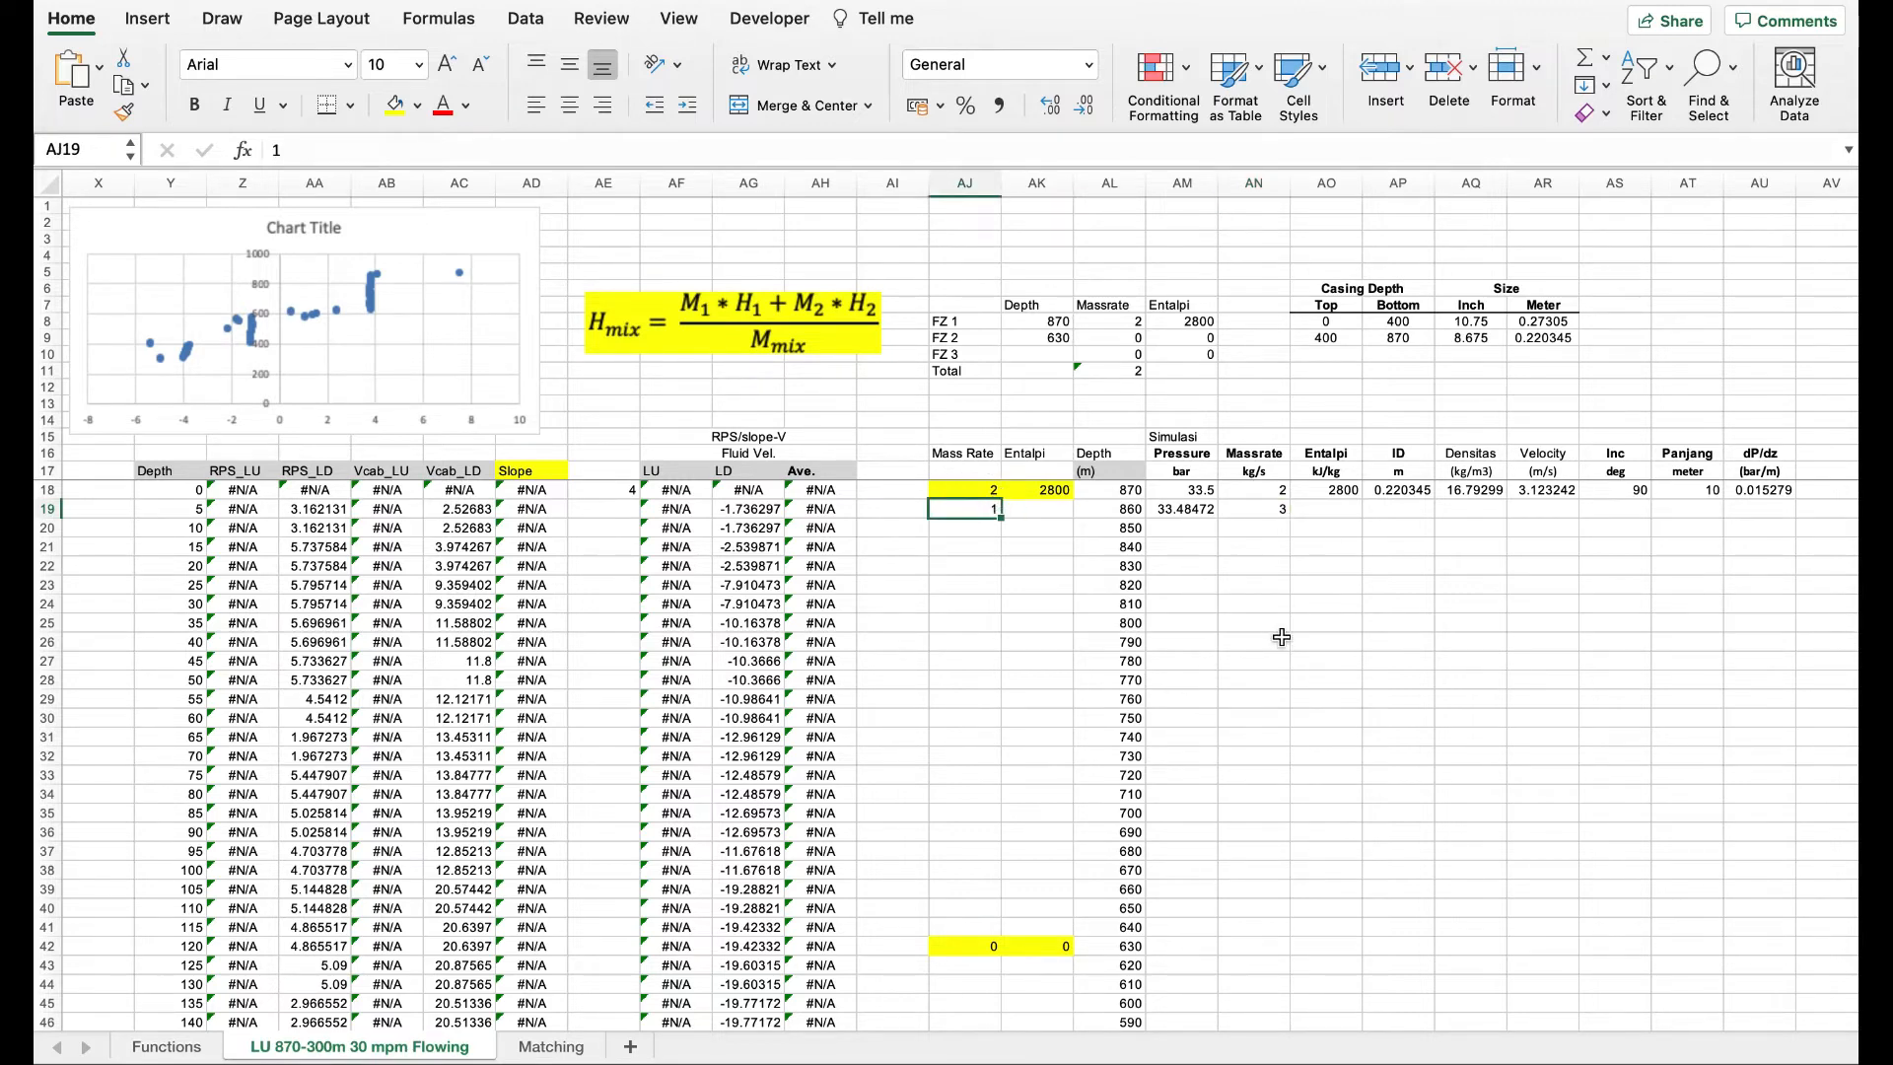
click(1272, 543)
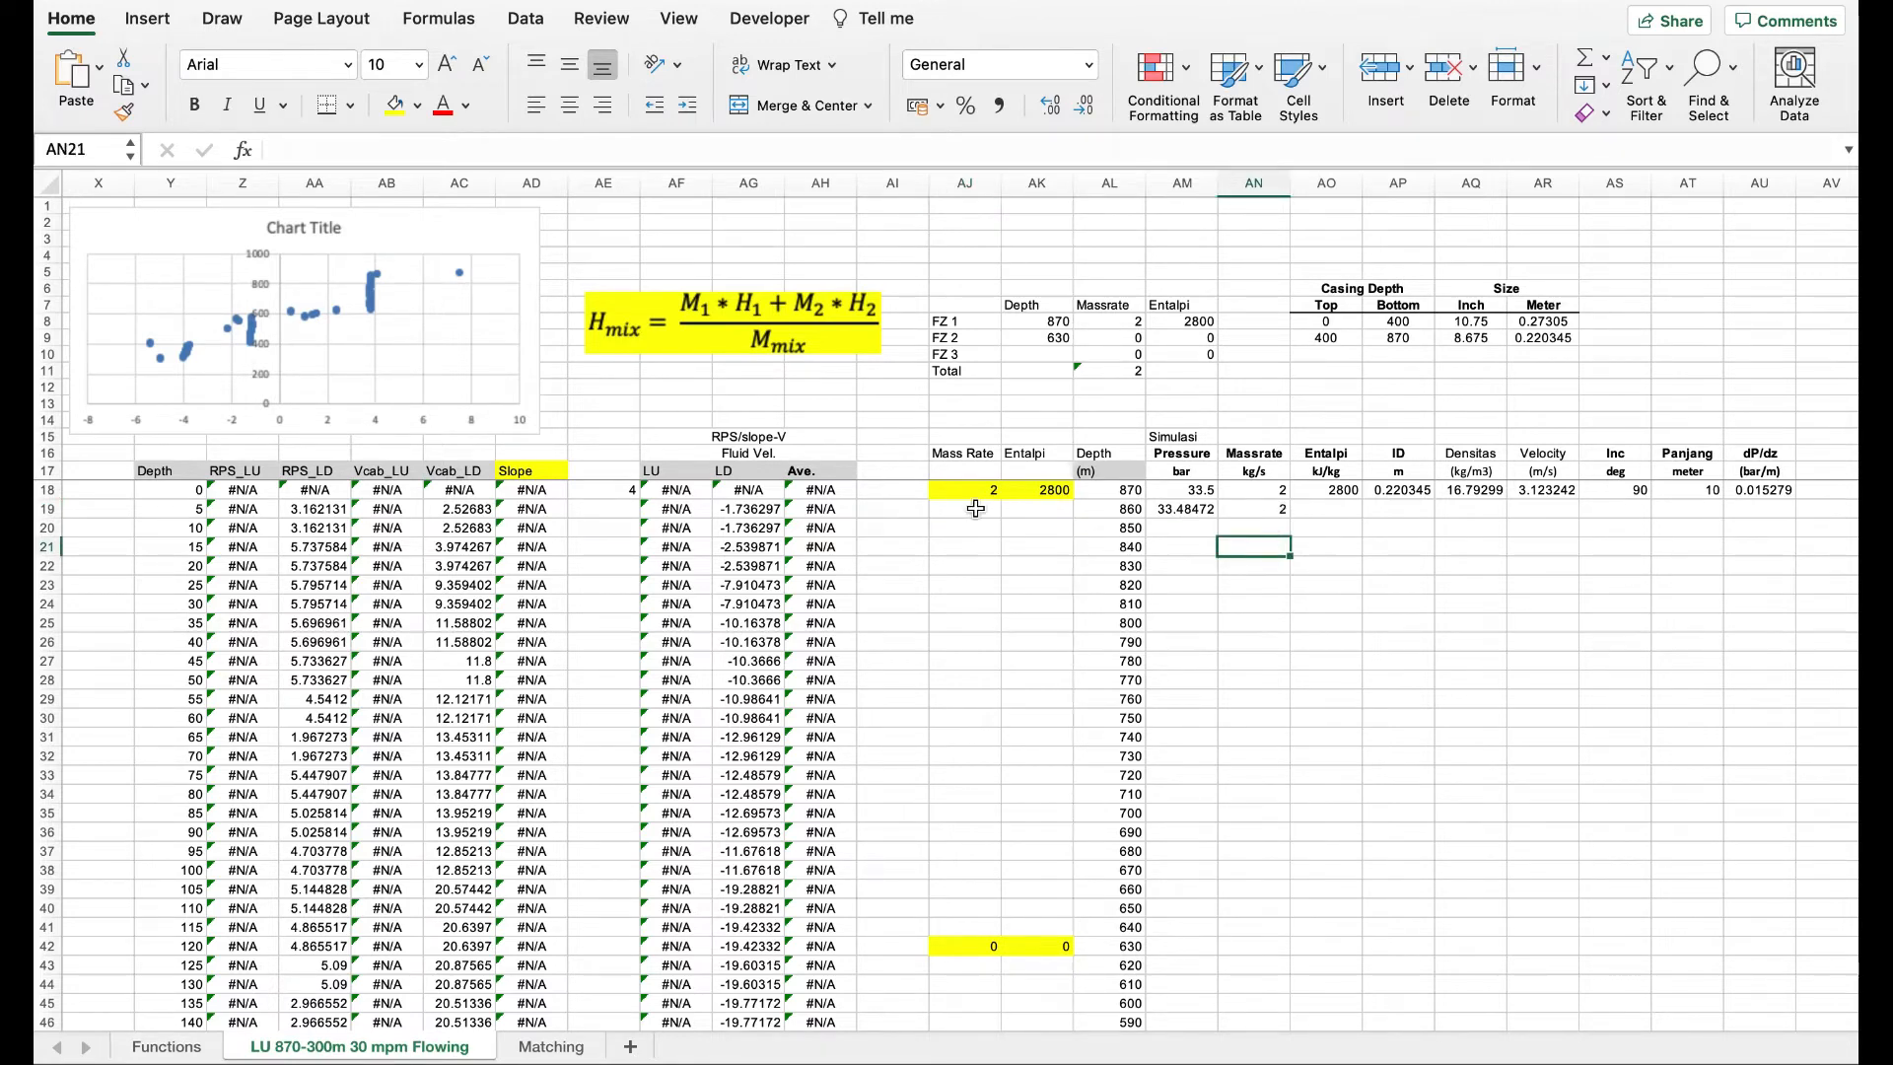
- Fill the 860 m Massrate formula down through the remaining depth rows of the simulation table
click(974, 509)
click(1225, 509)
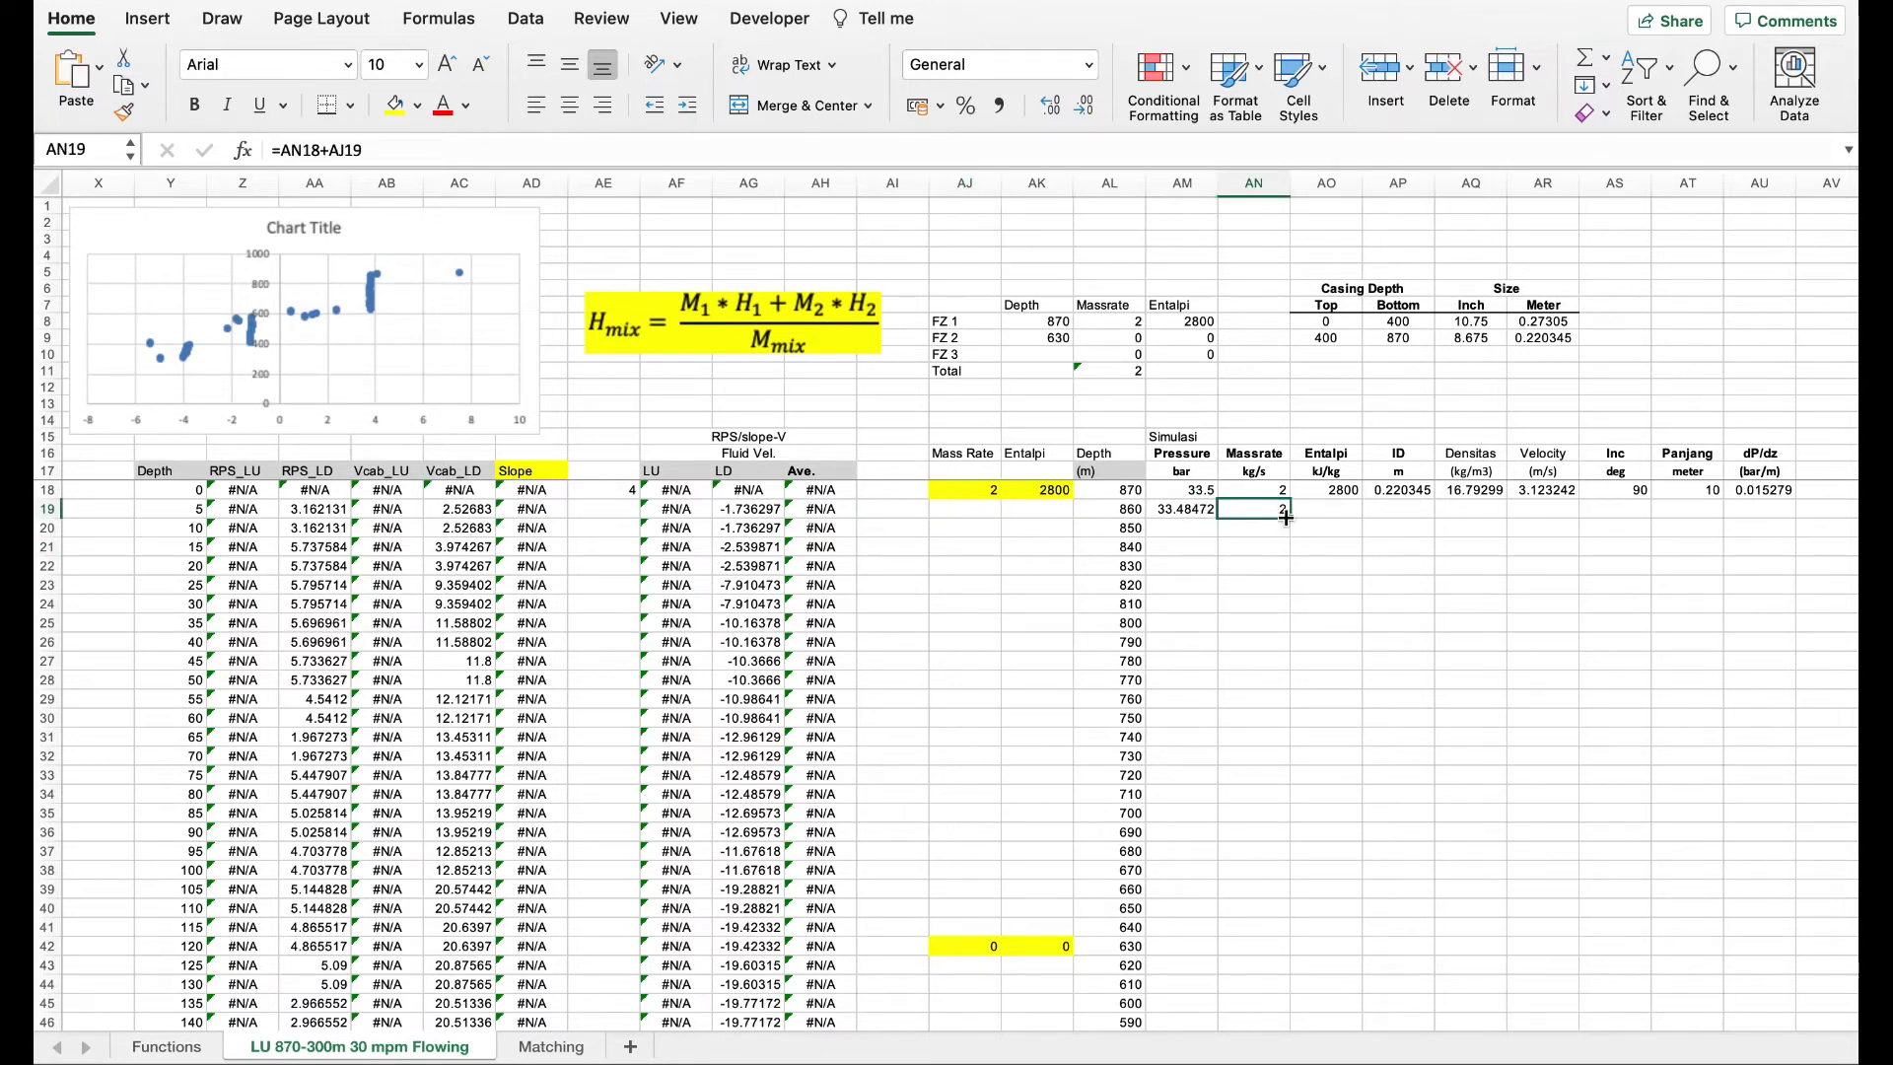
drag(1291, 520, 1298, 1014)
scroll(1390, 789, up, 15)
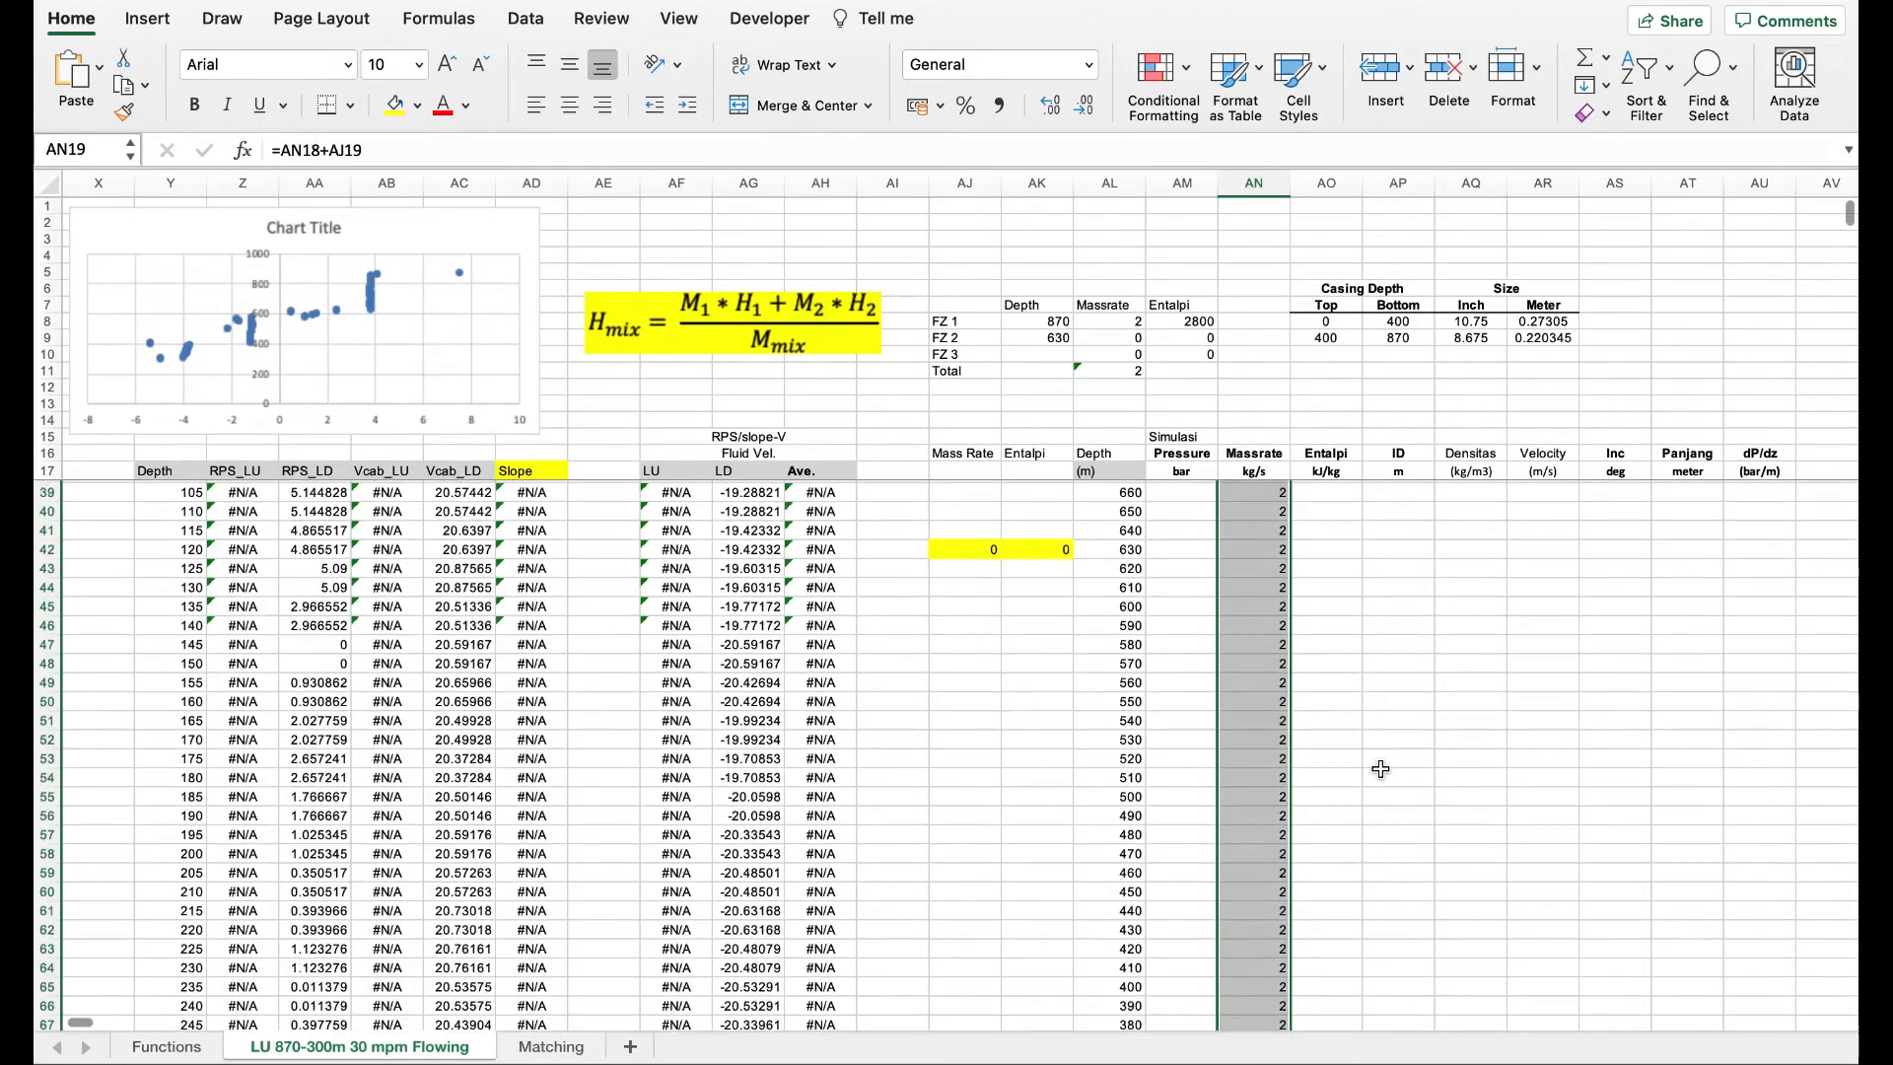
- Calculate the mixed Entalpi at 860 m with =(AN18*AO18+AJ19*AK19)/AN19, following the H mix equation
click(1337, 509)
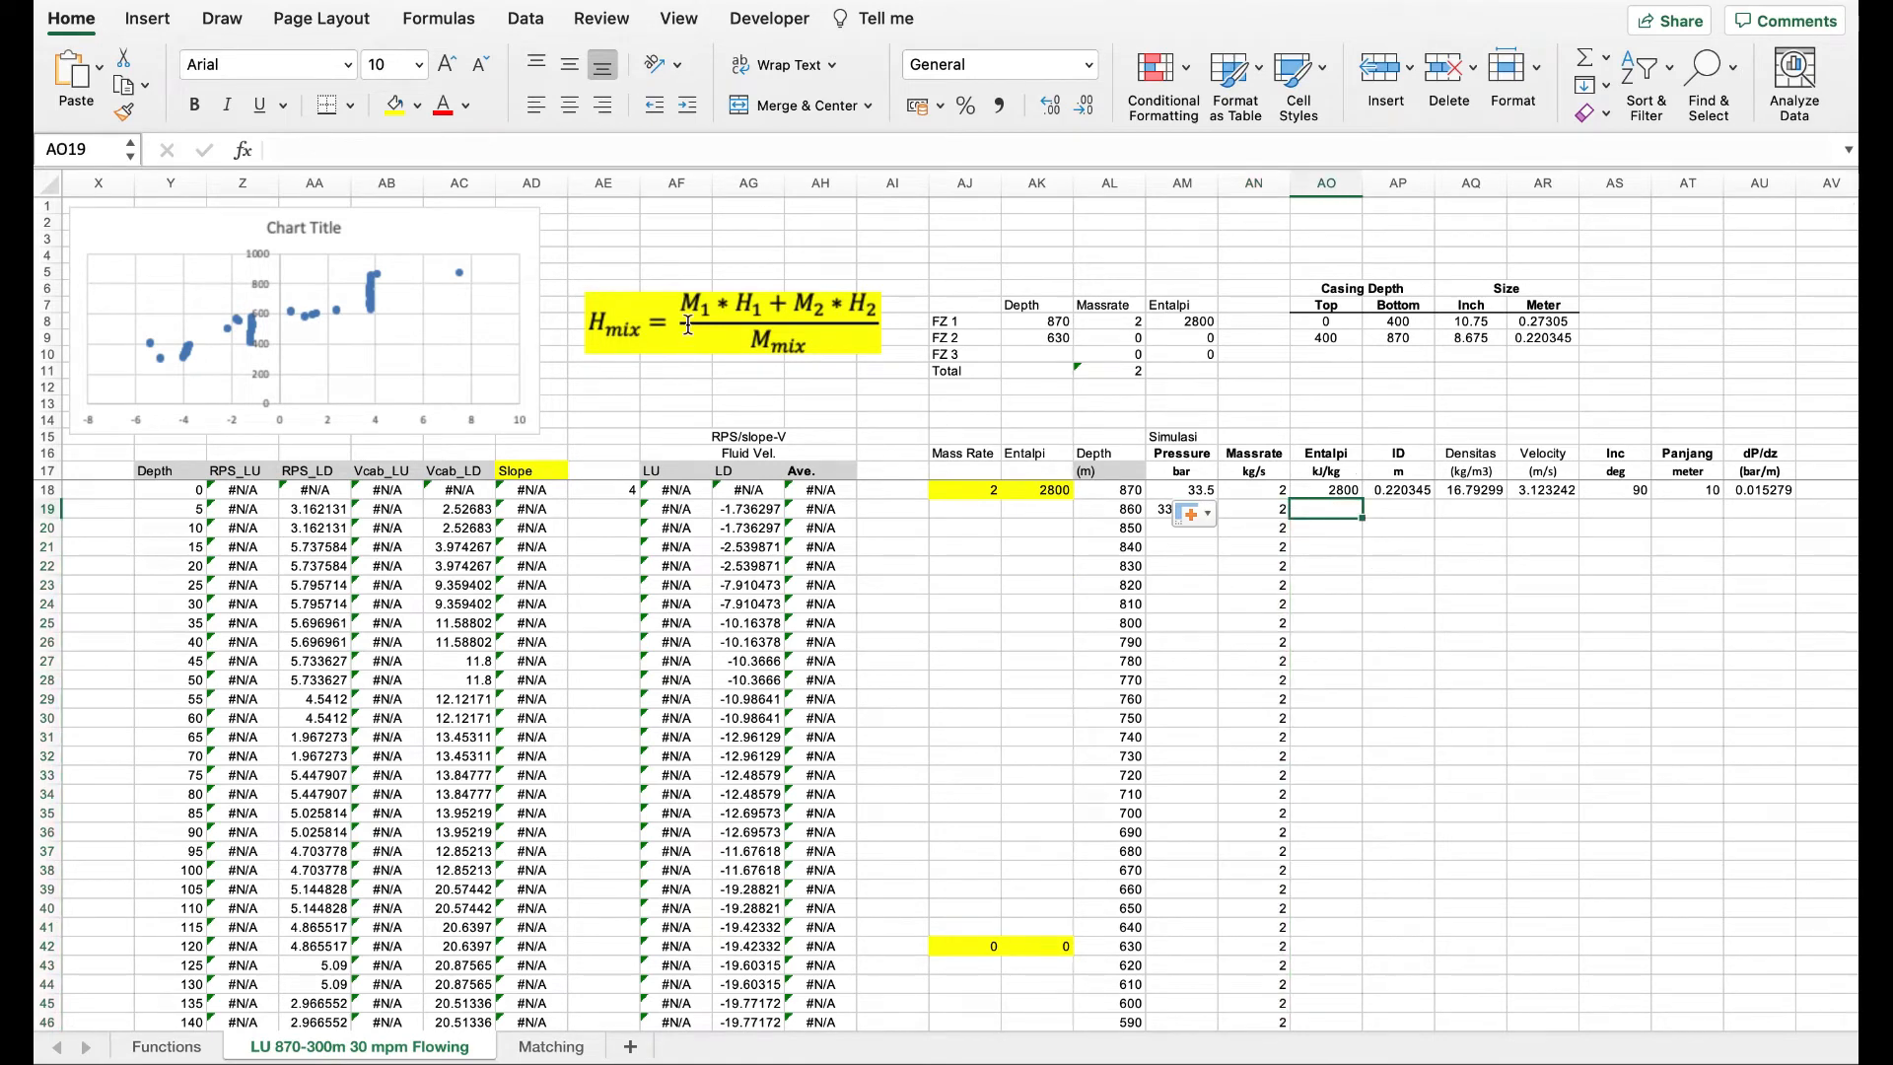
click(782, 338)
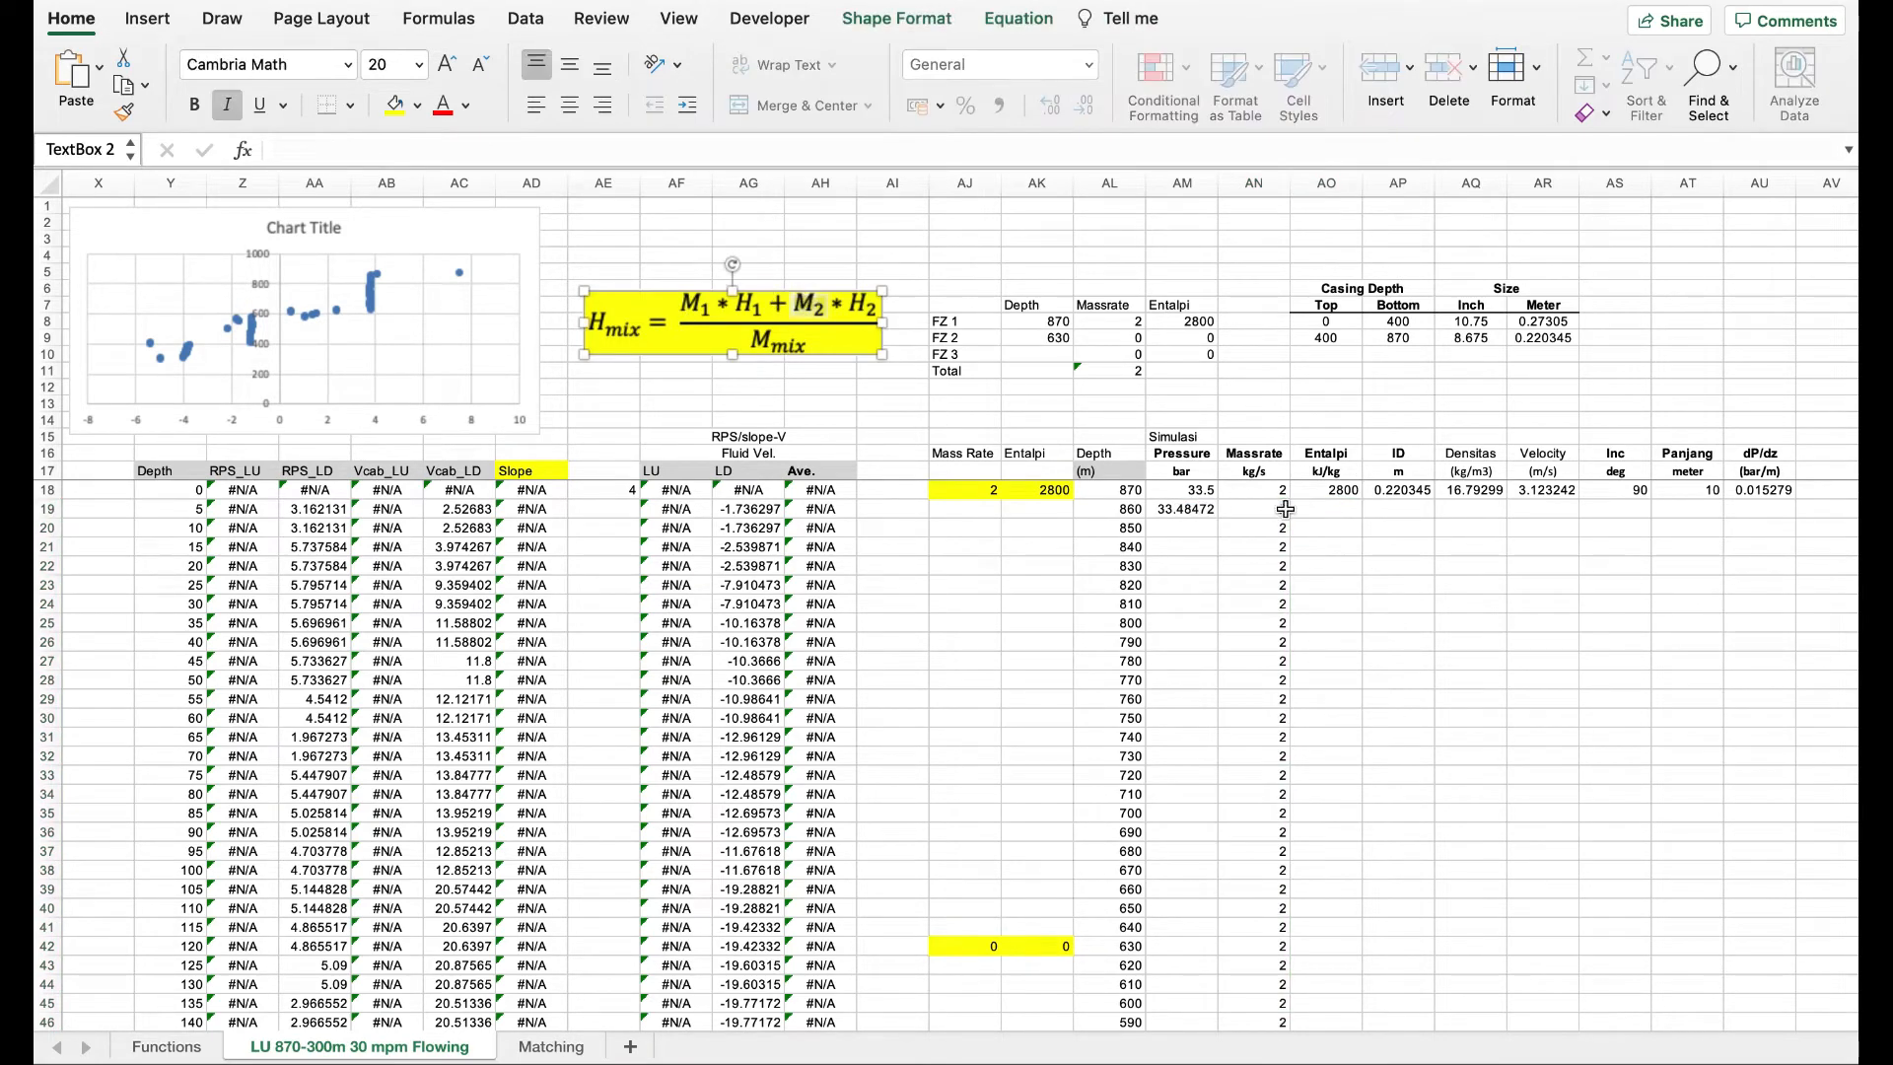
click(1299, 509)
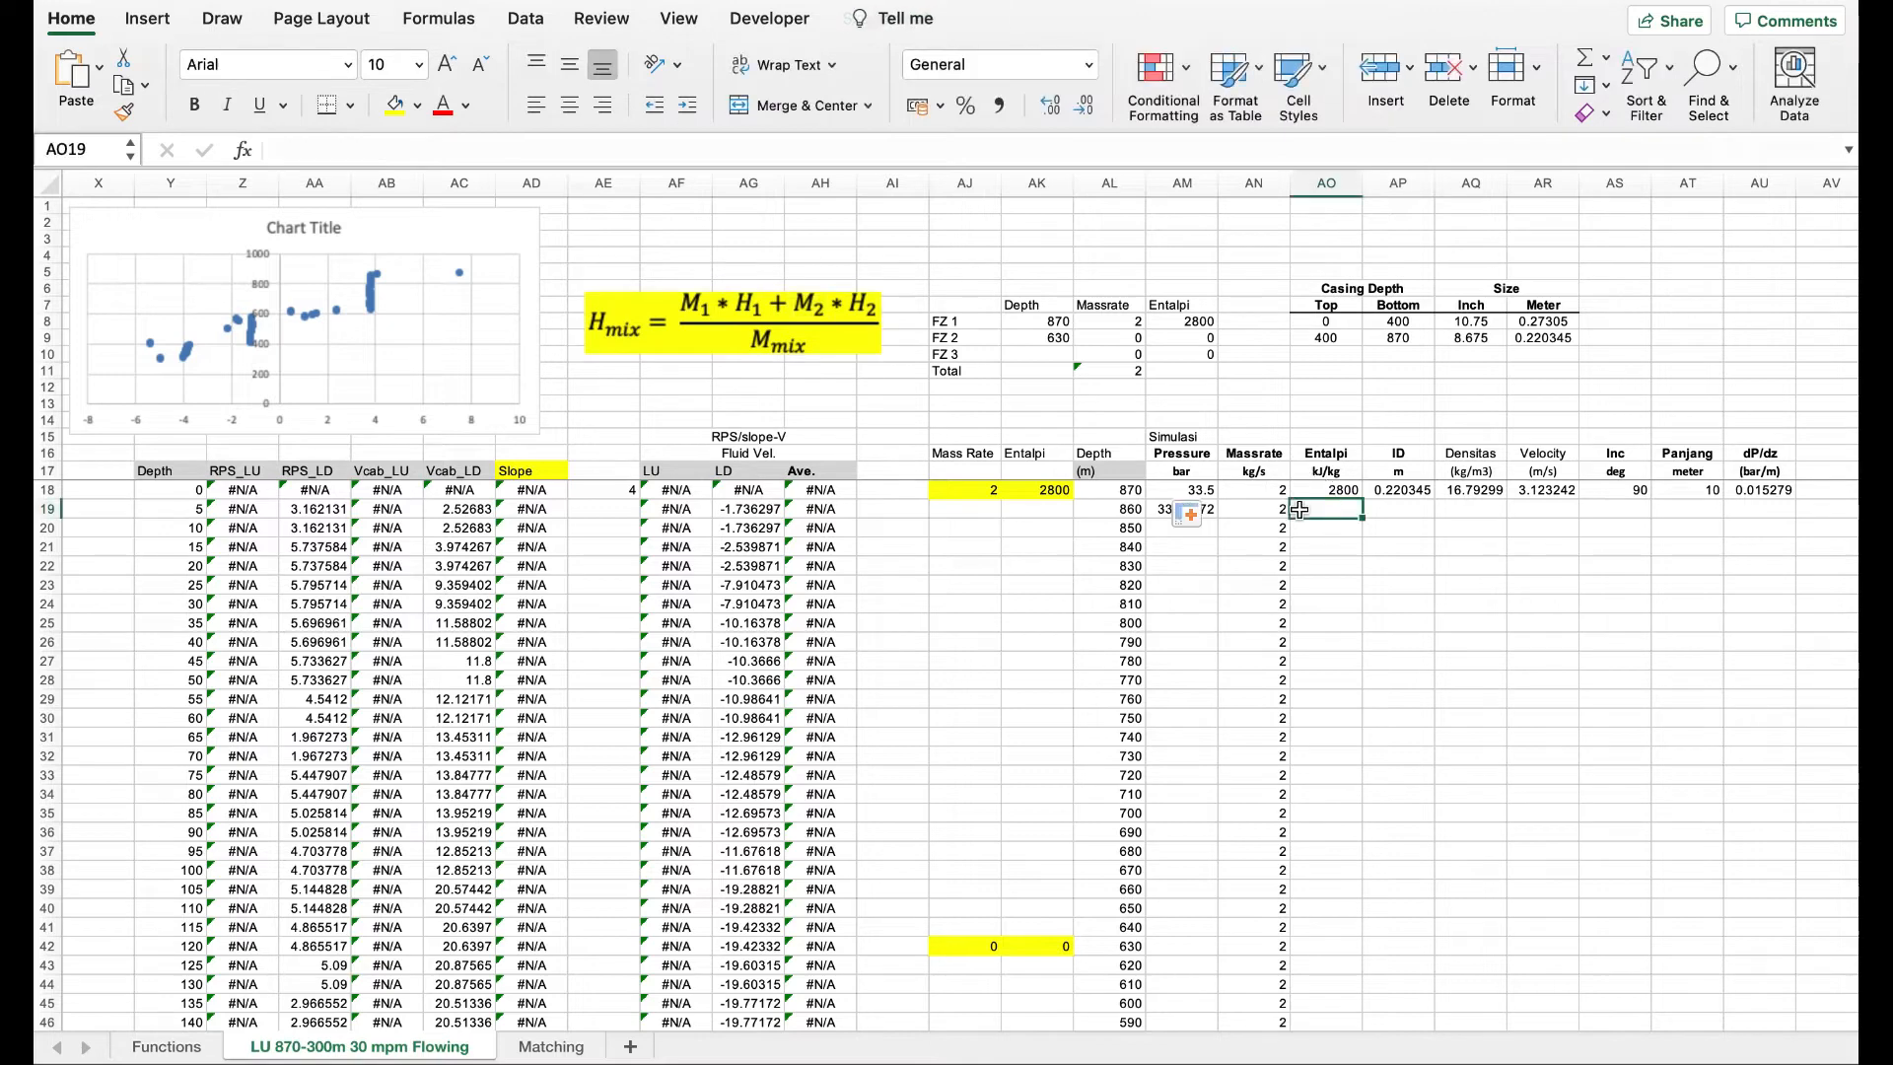
click(1351, 487)
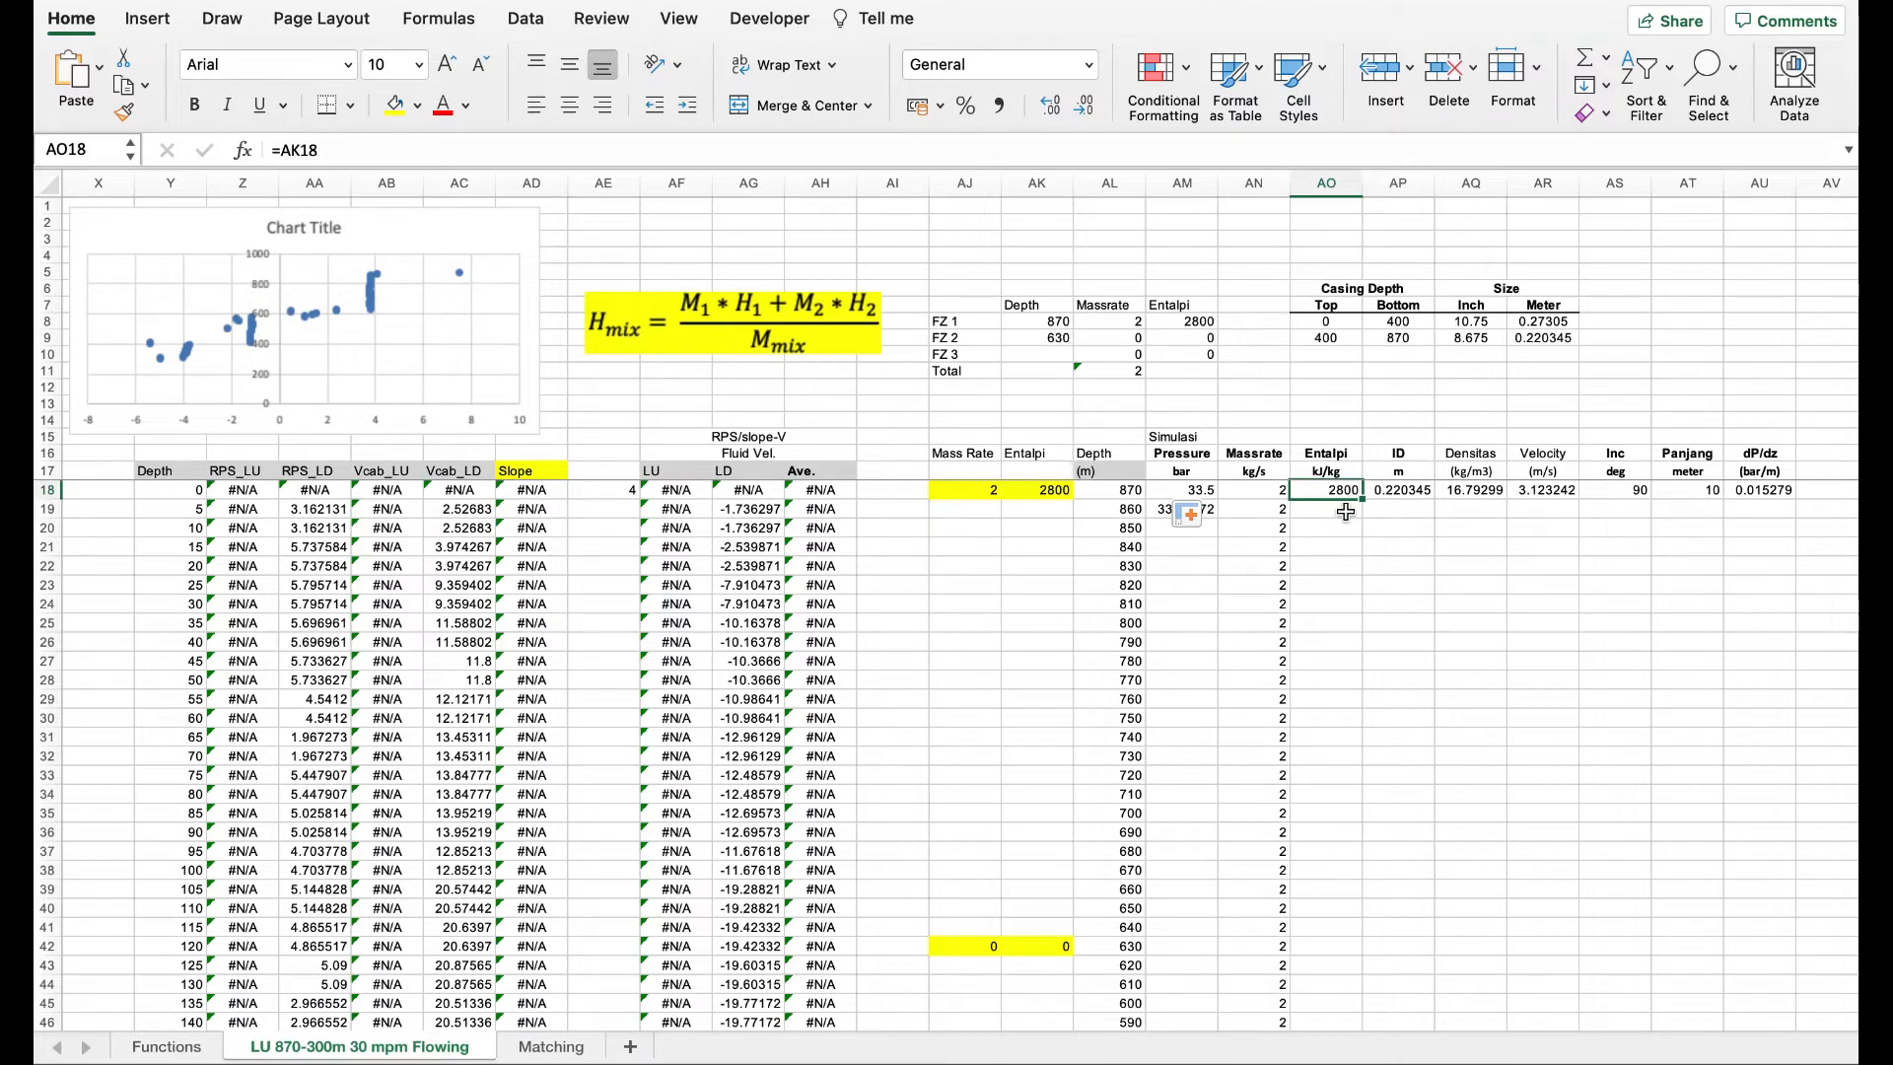
key(Left)
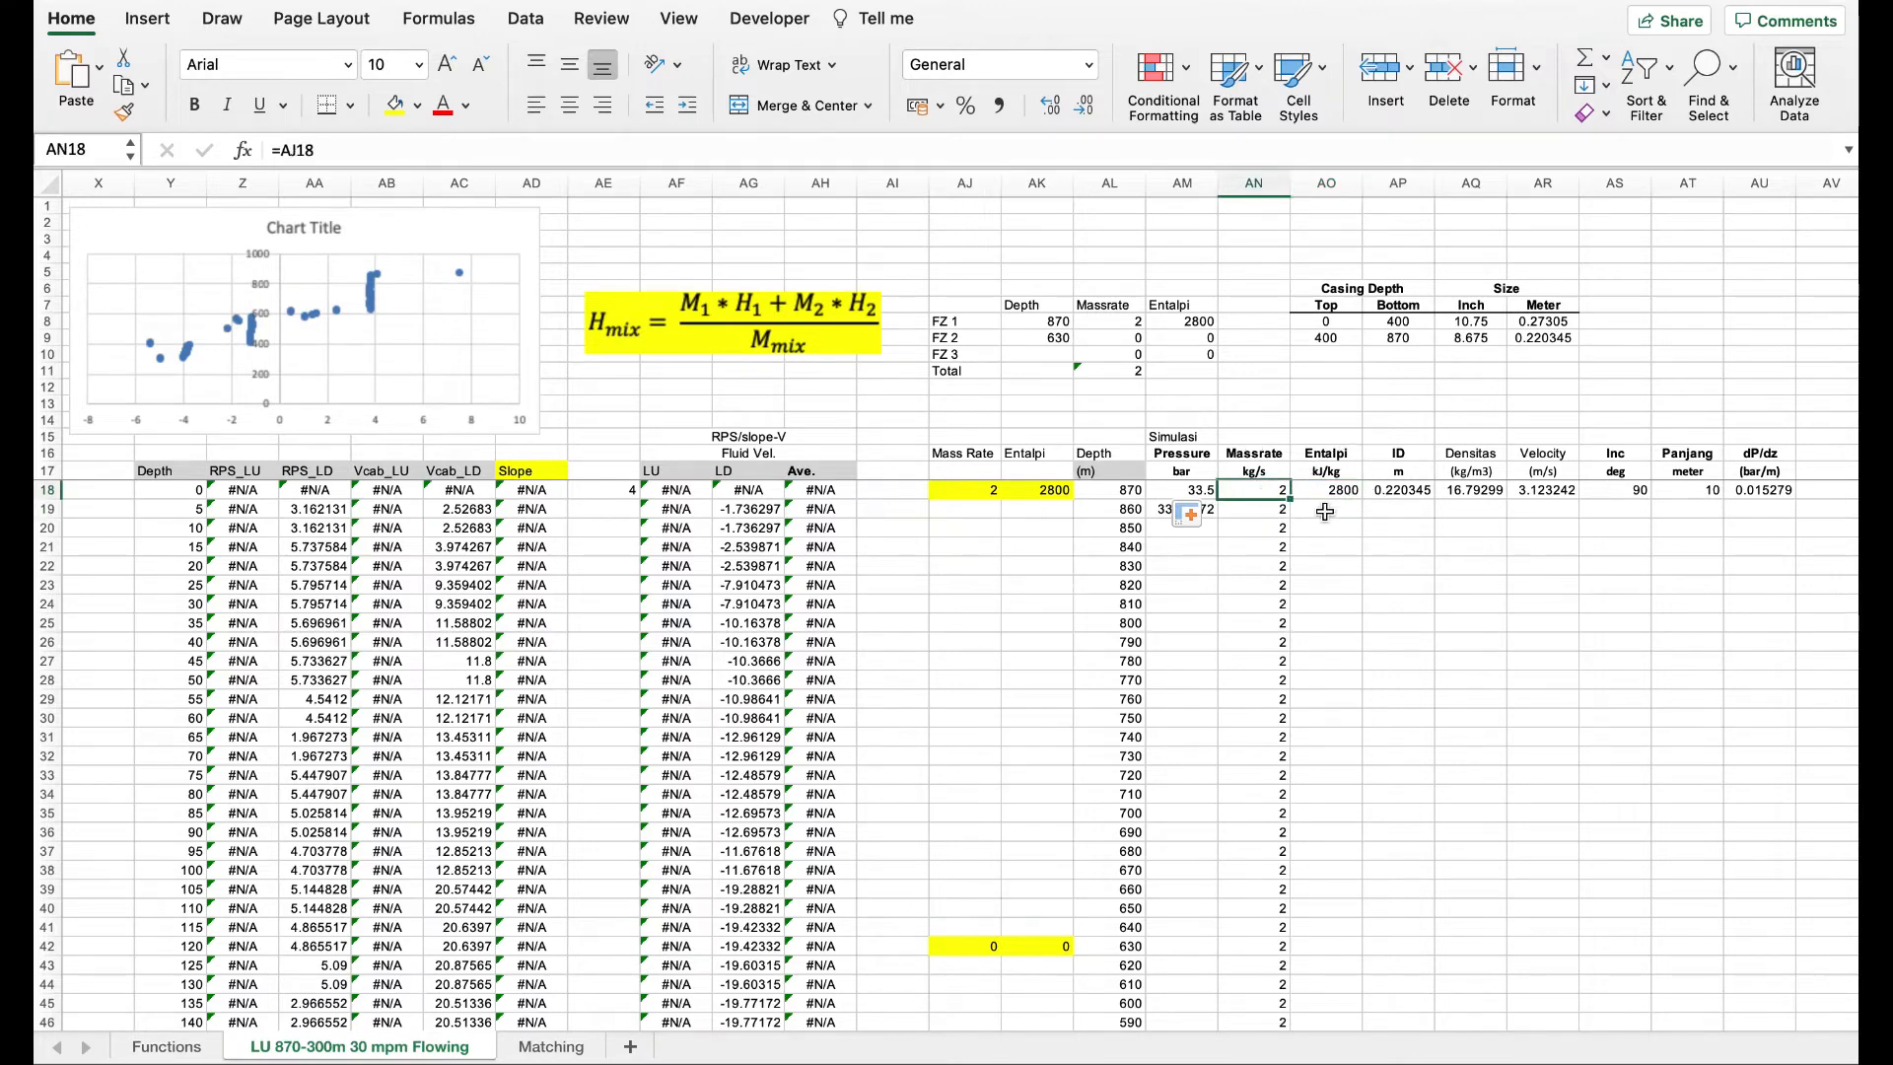
click(1326, 511)
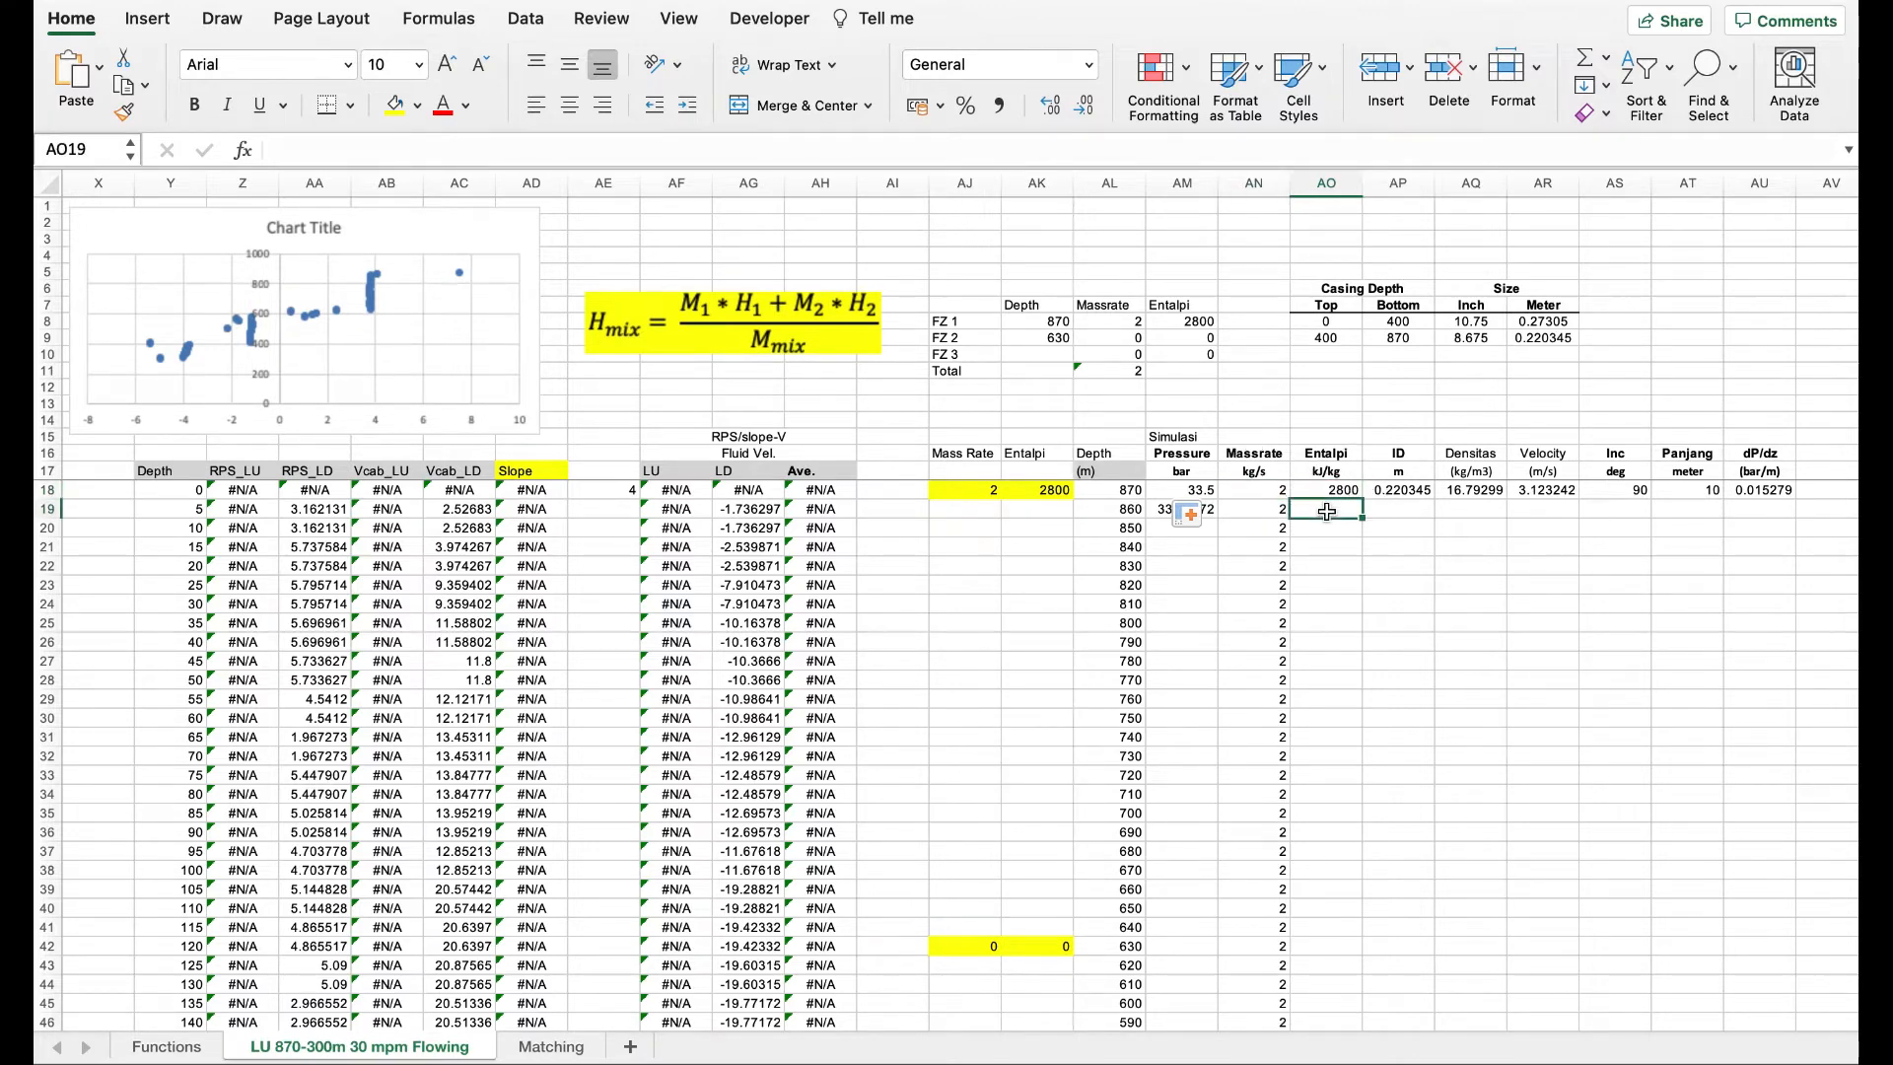
text(=()
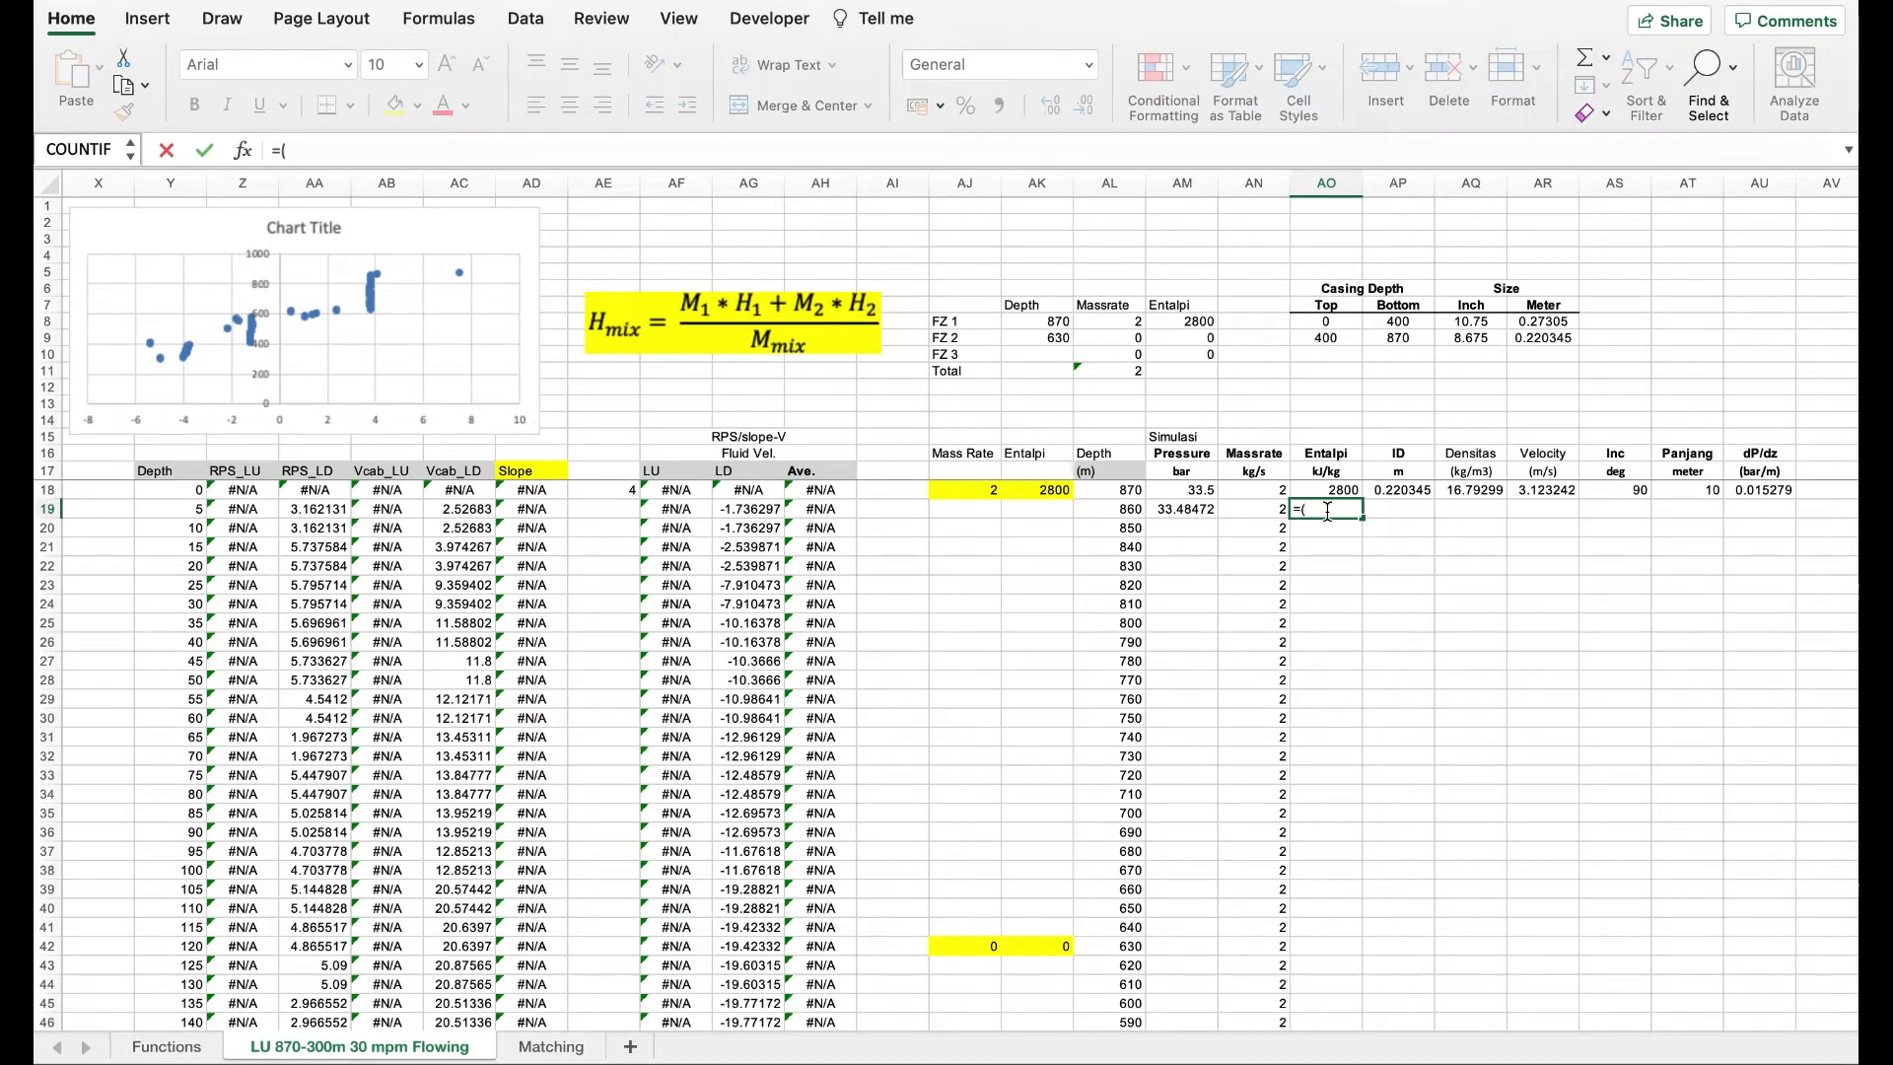
click(1280, 484)
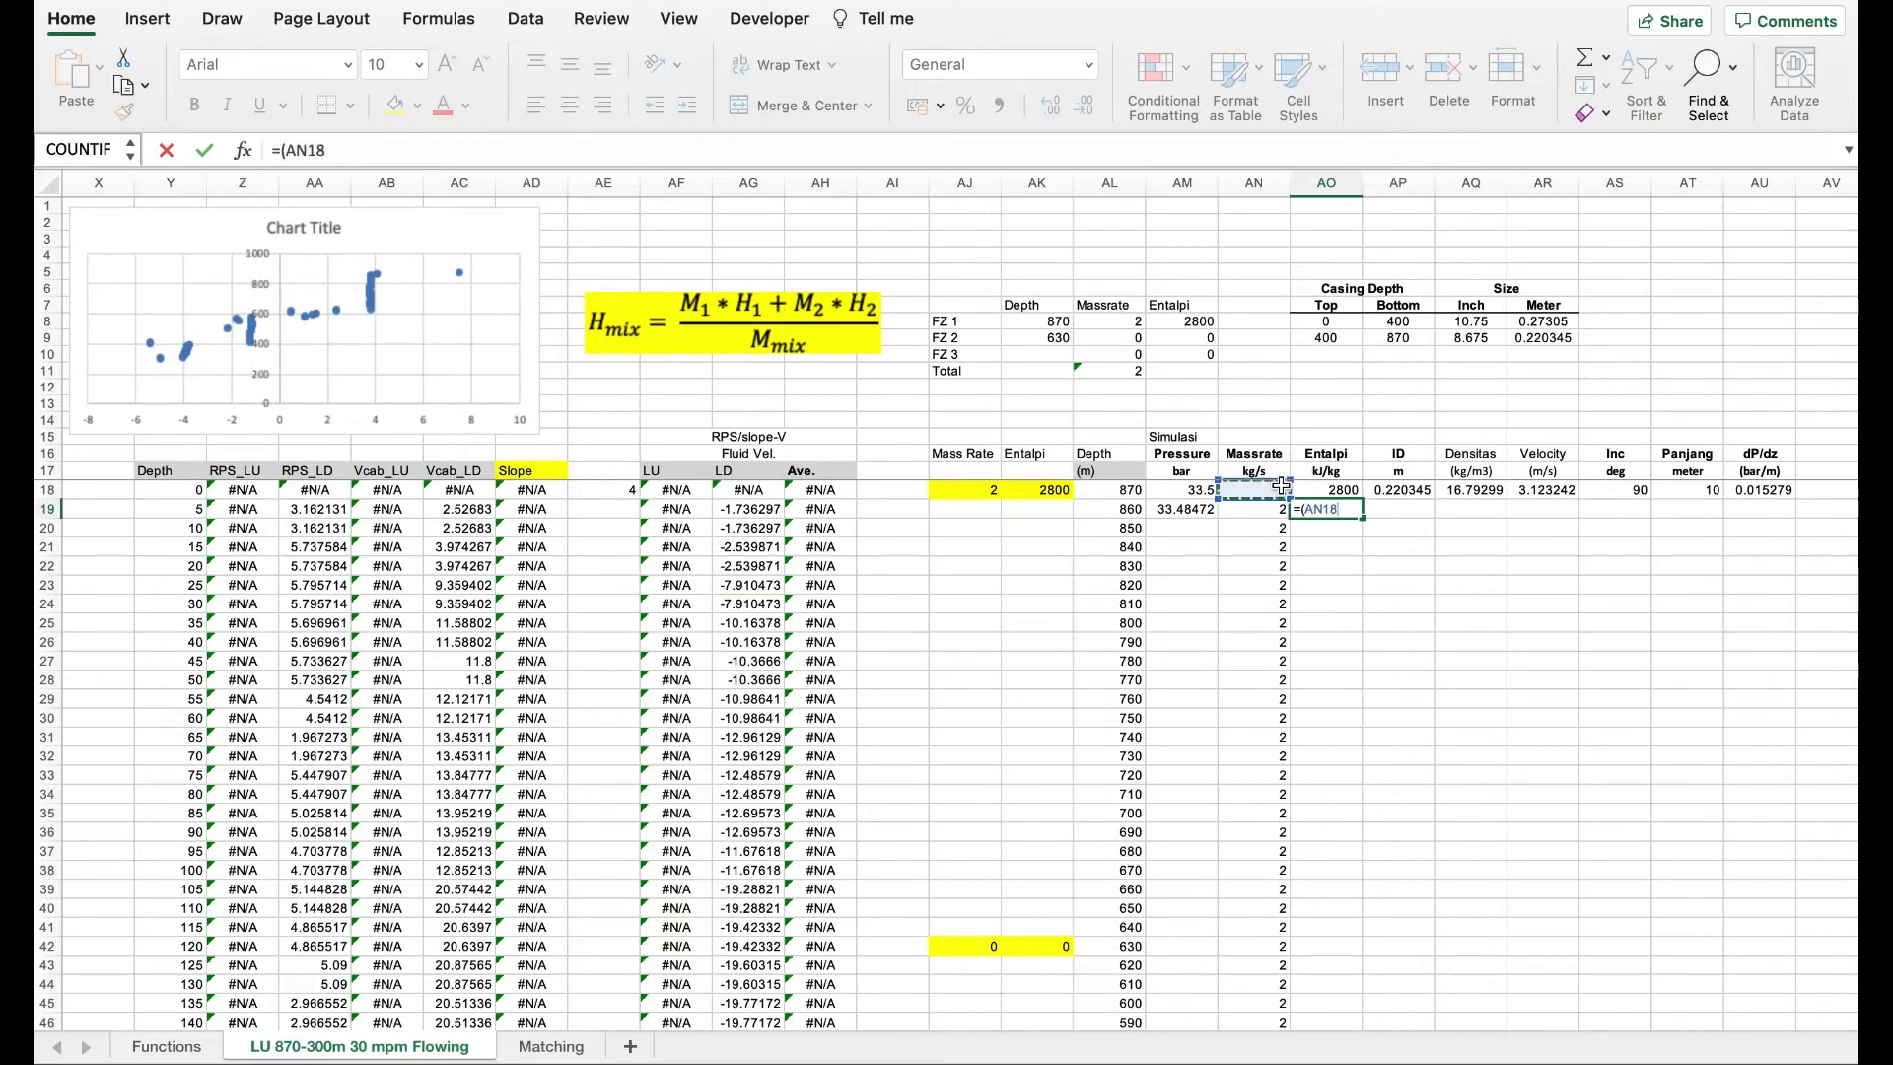
text(*)
click(1342, 486)
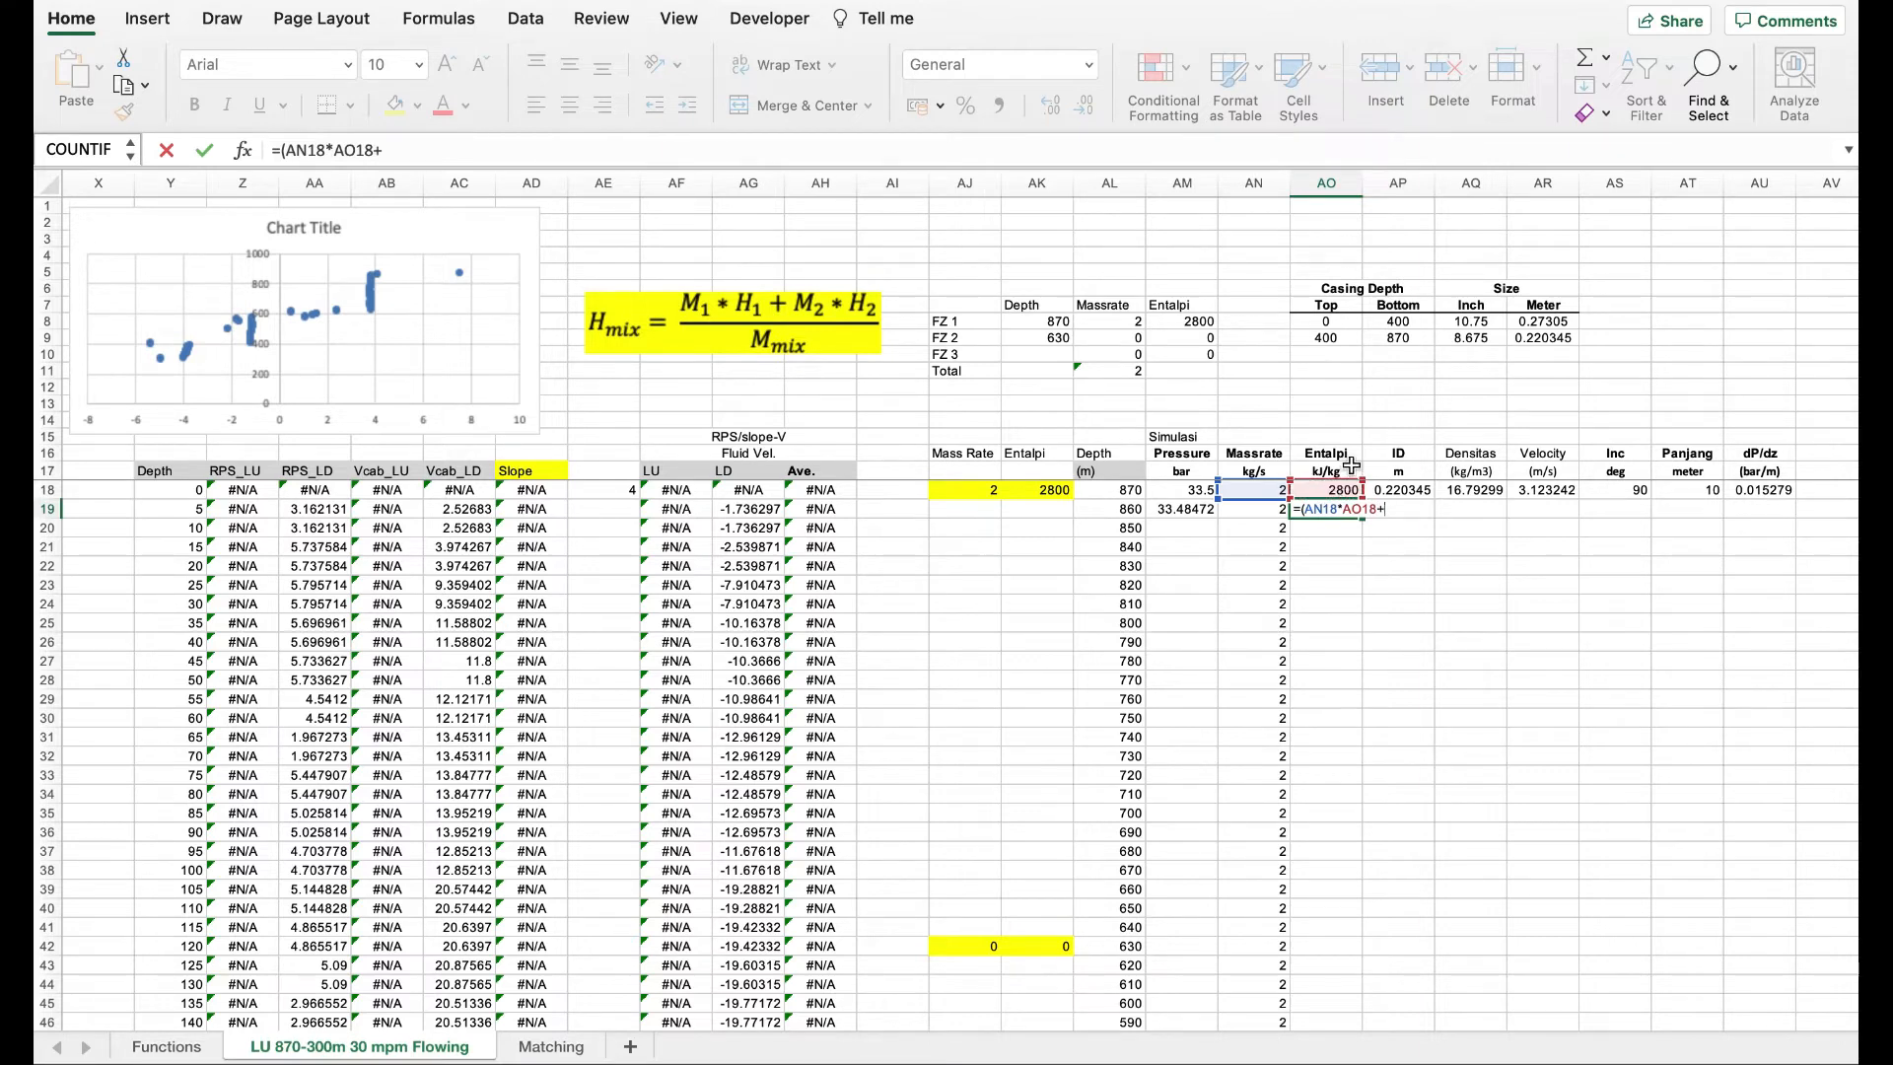
click(972, 509)
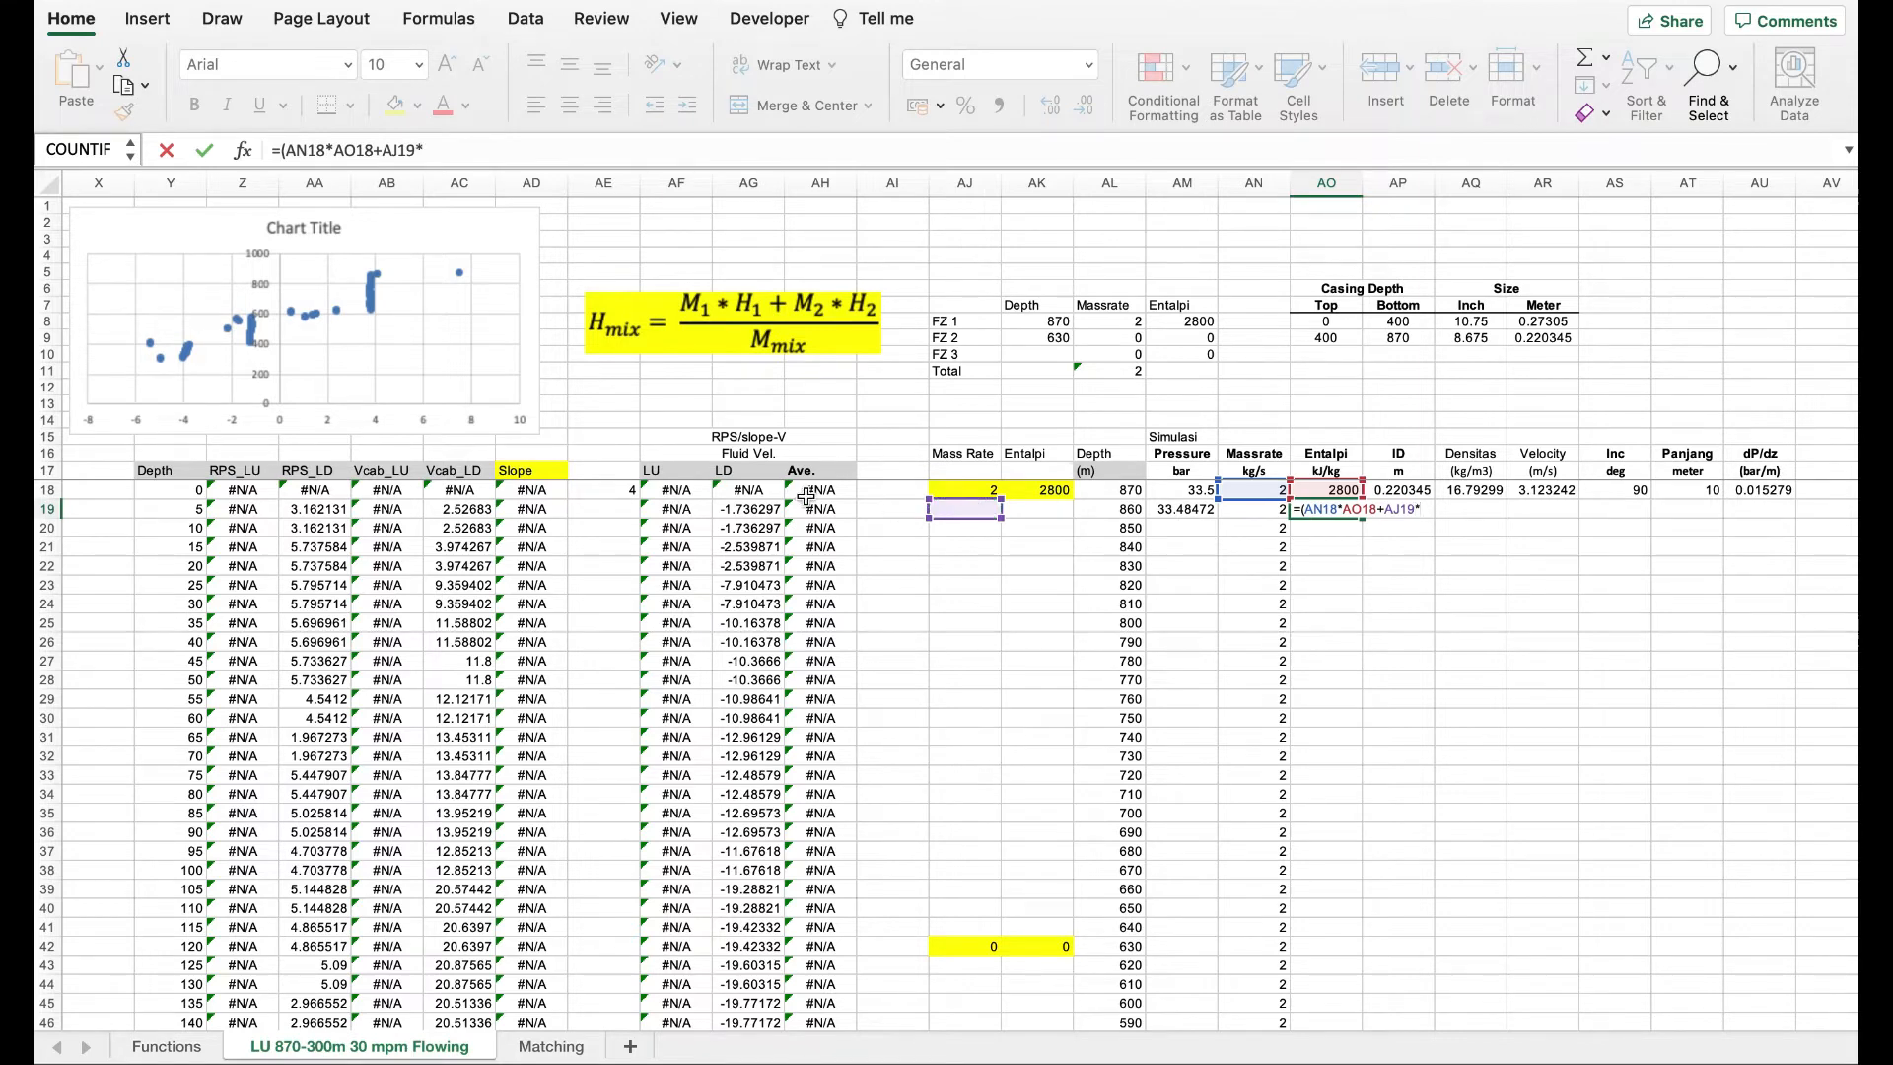
click(1058, 509)
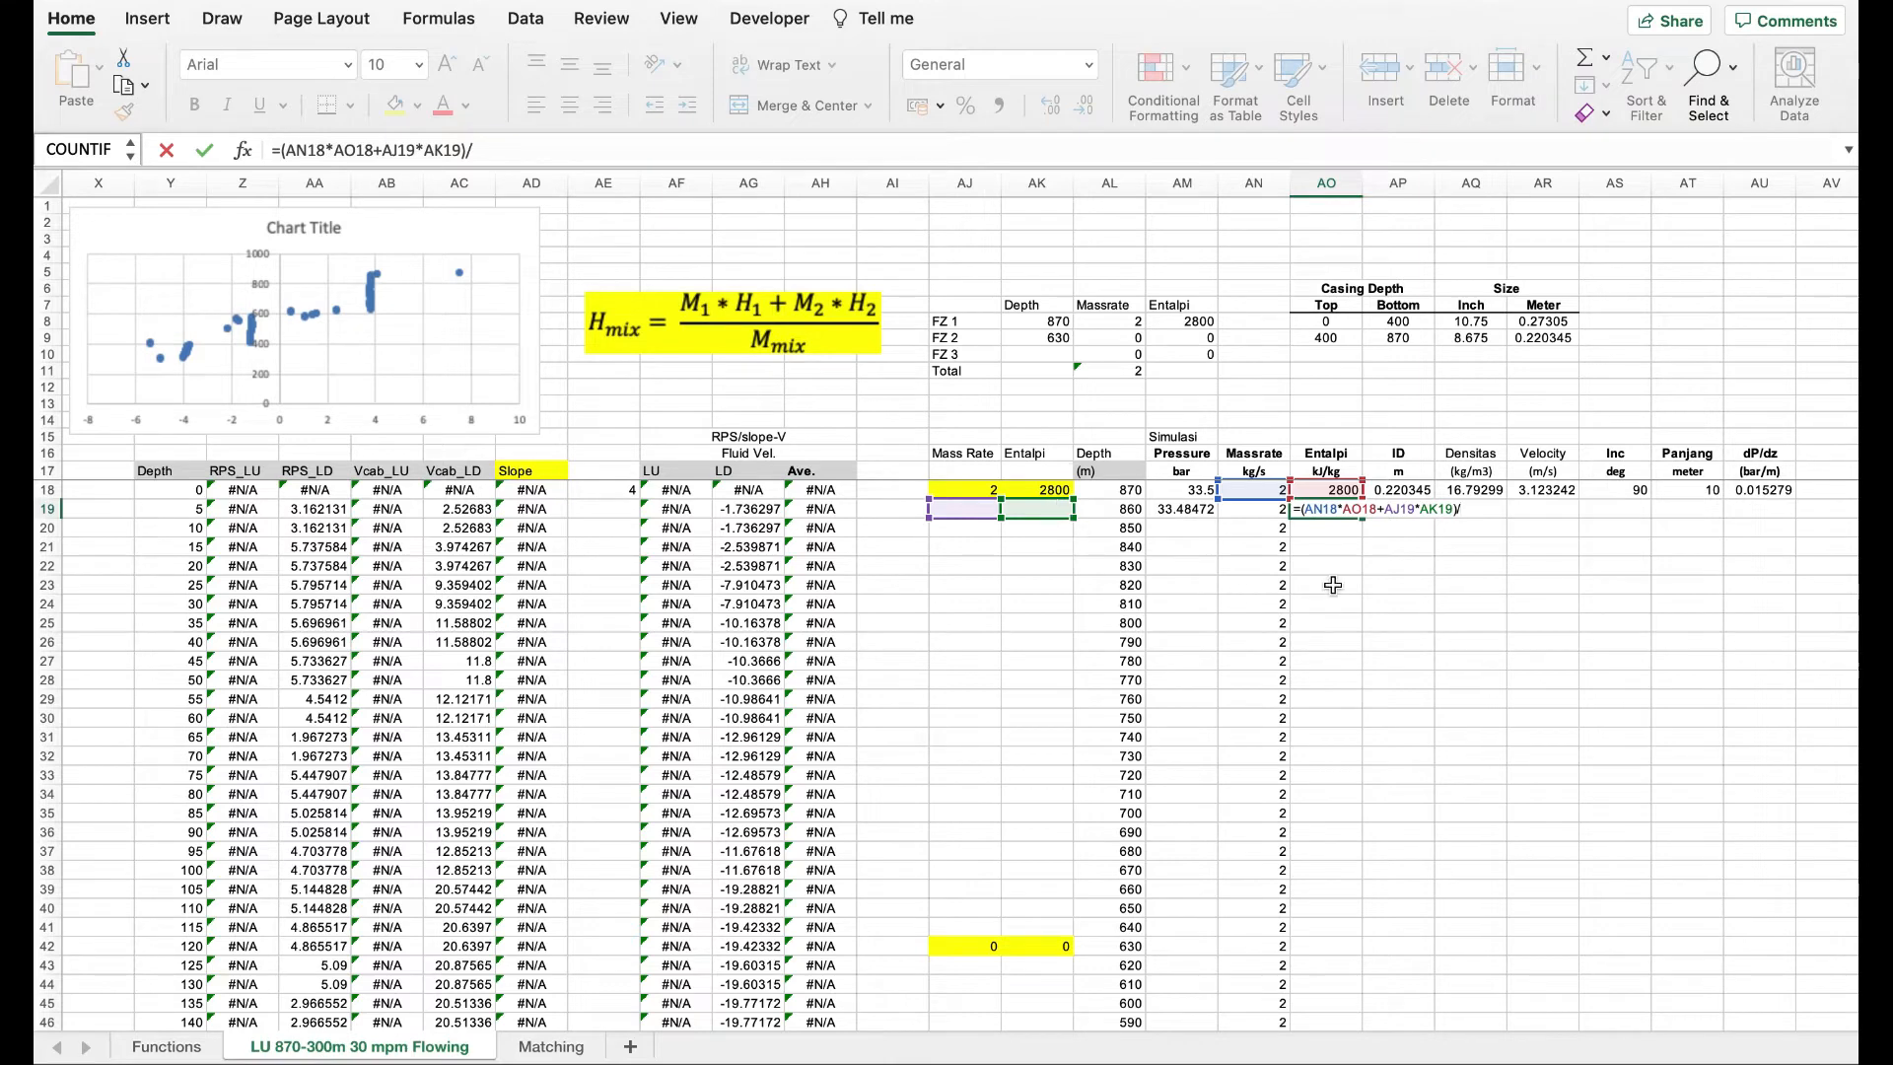
click(1260, 509)
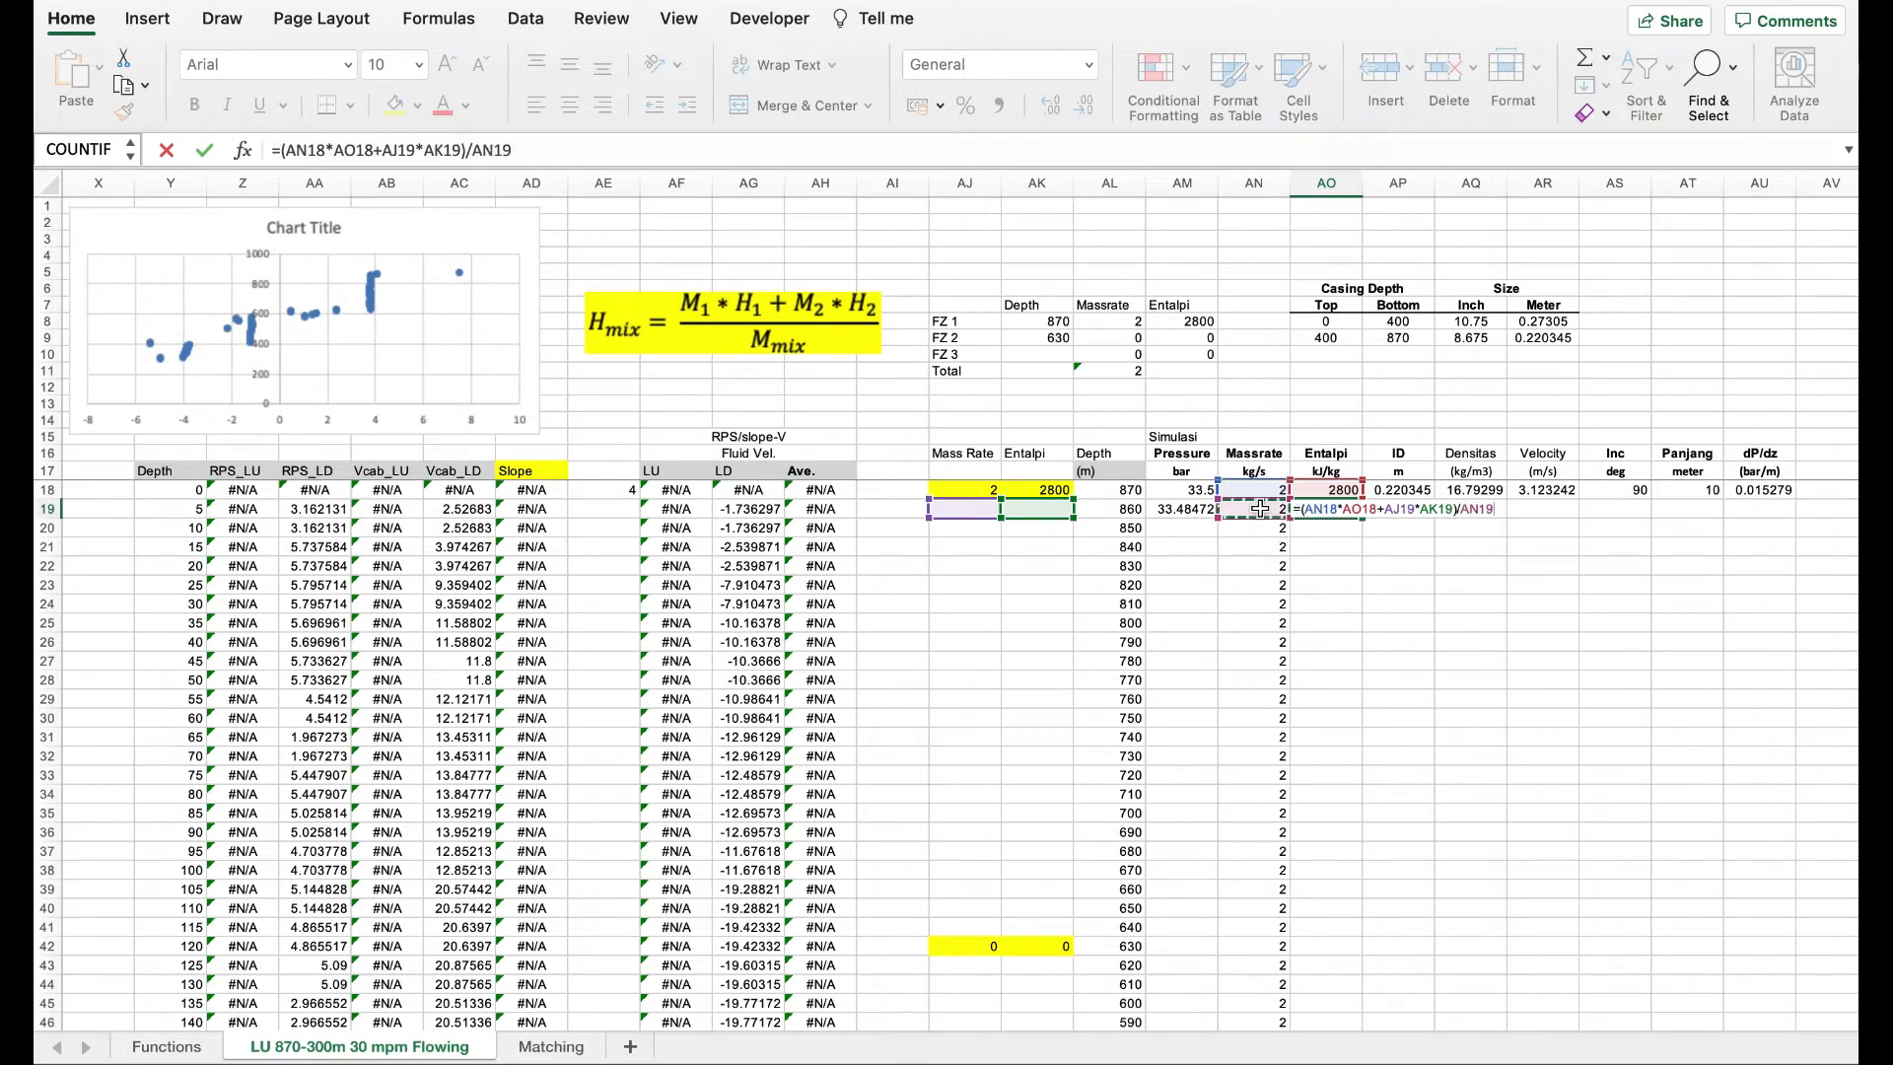
key(Return)
- Fill the 860 m Entalpi formula down through the remaining depth rows of the simulation table
click(1326, 508)
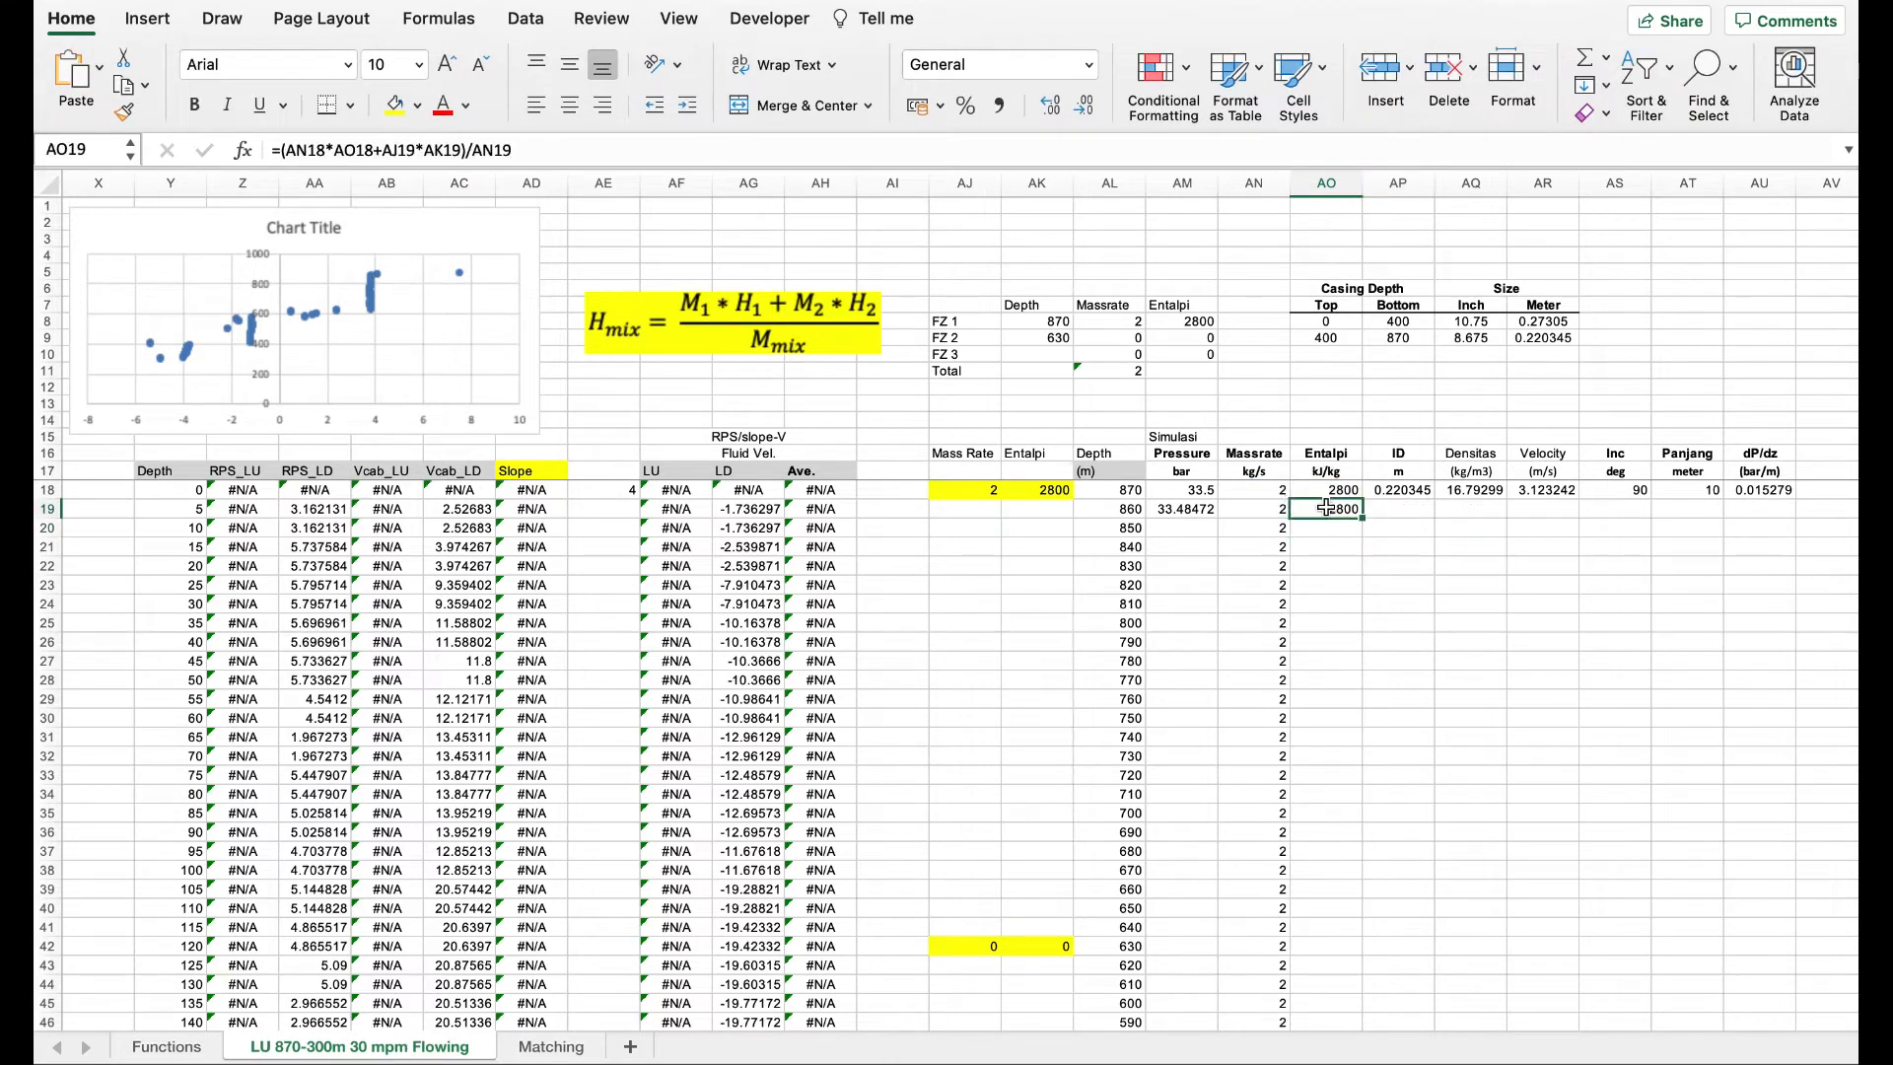
drag(1362, 517, 1349, 990)
scroll(1380, 764, up, 15)
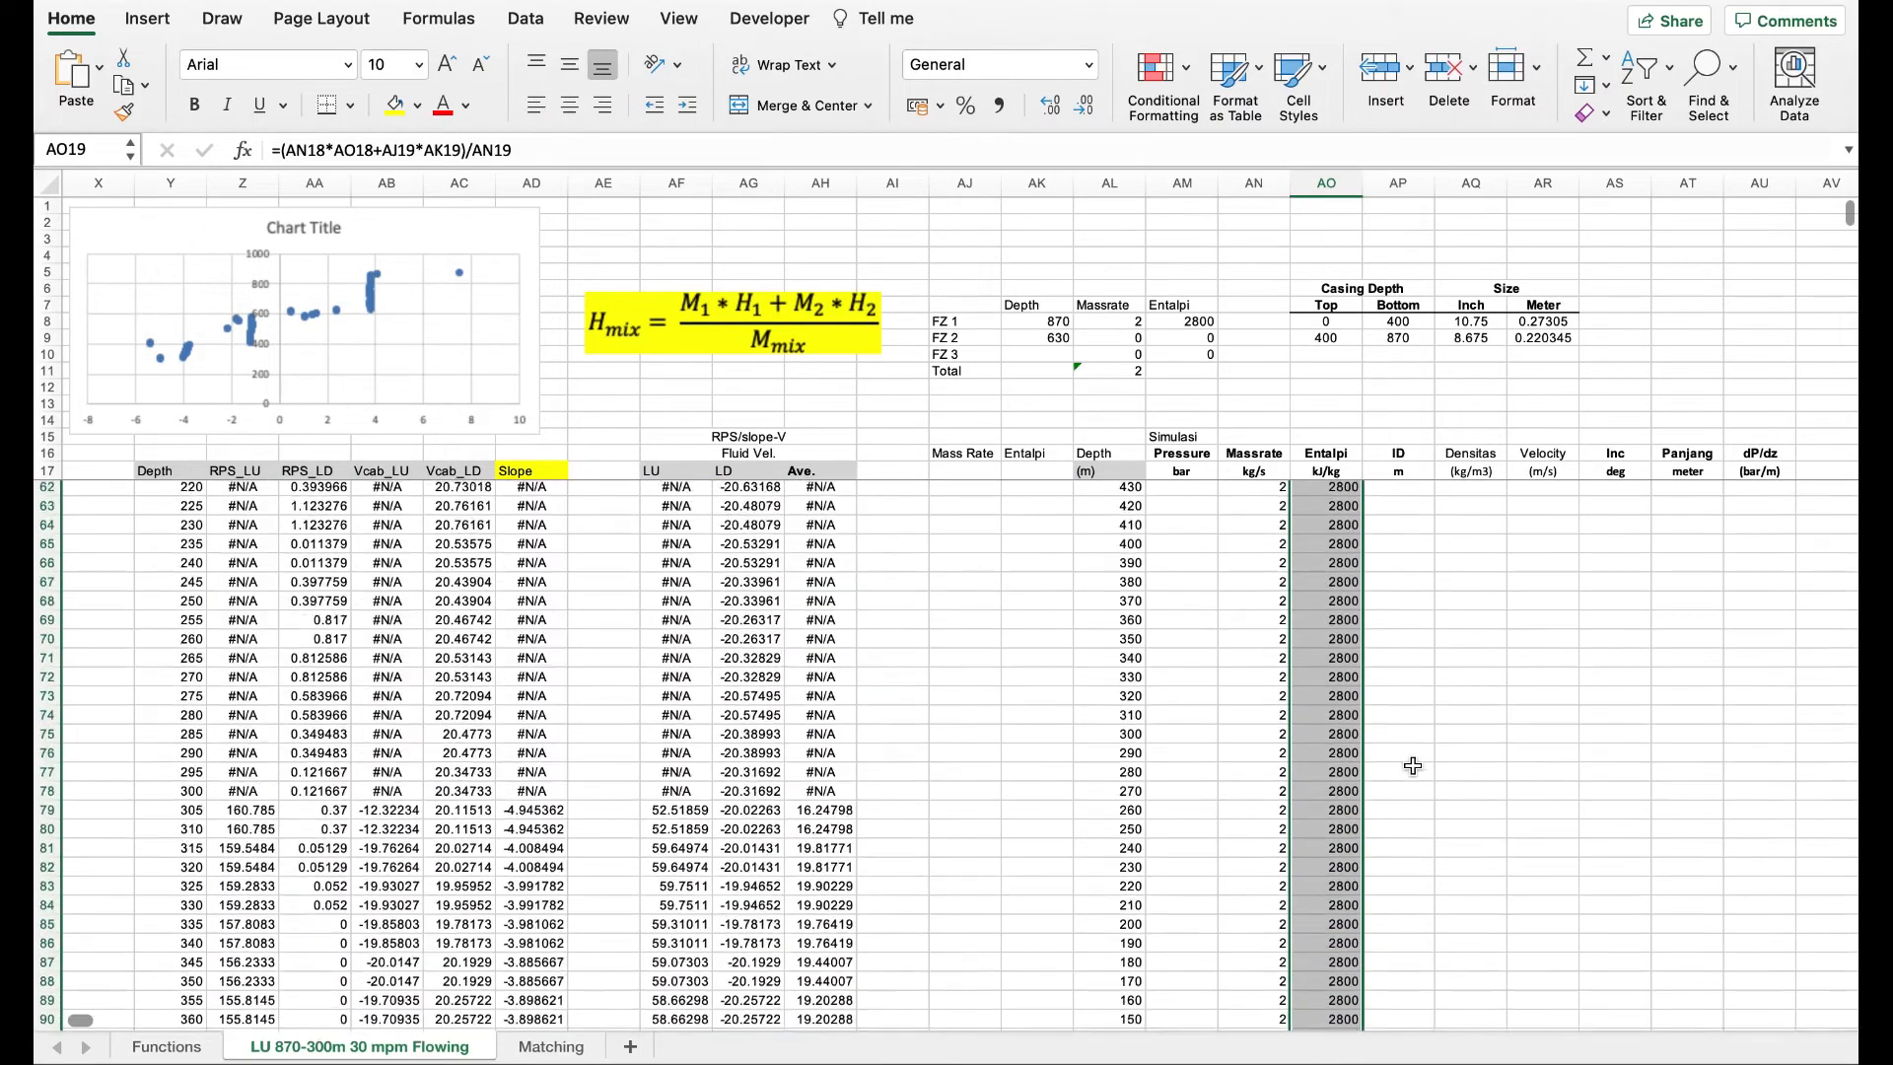
scroll(1420, 767, up, 5)
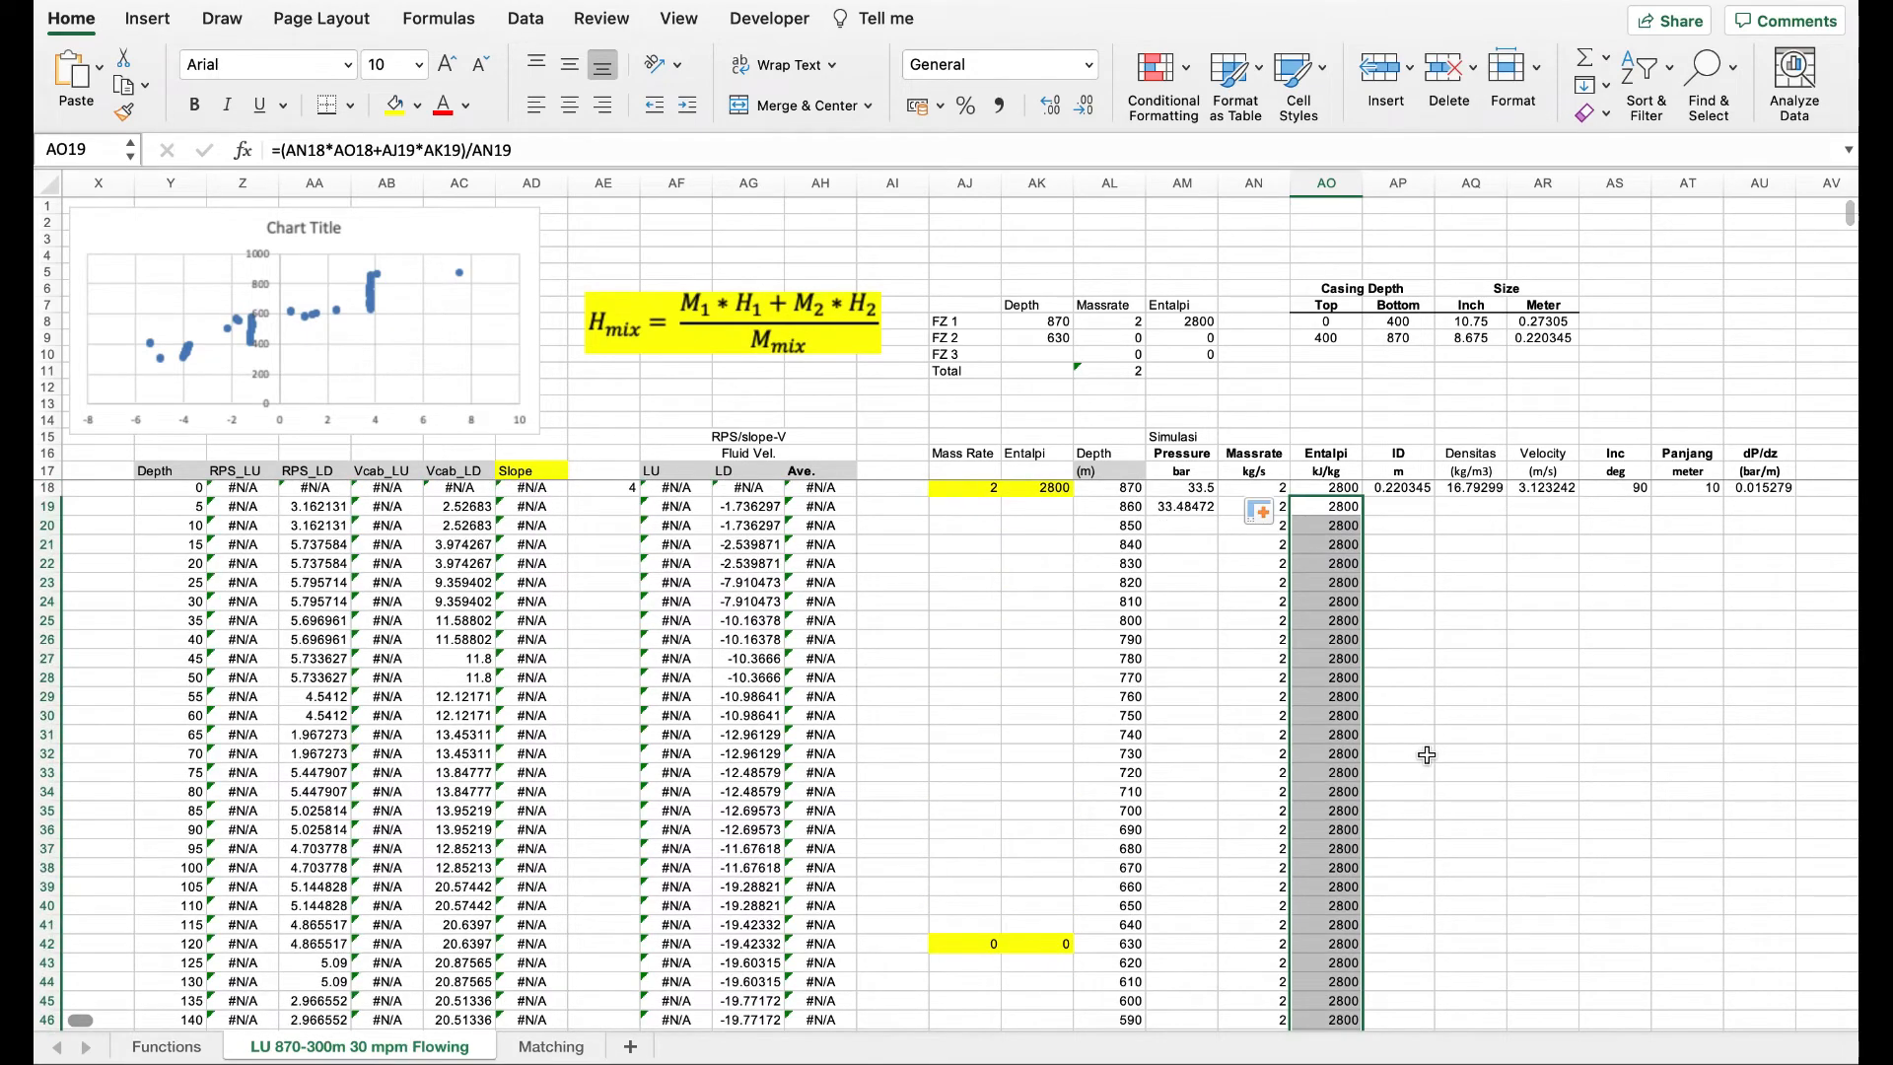
- Set FZ 2's Massrate to 3 and its Entalpi to 2800 in the feed zone table
scroll(1427, 754, down, 1)
click(952, 921)
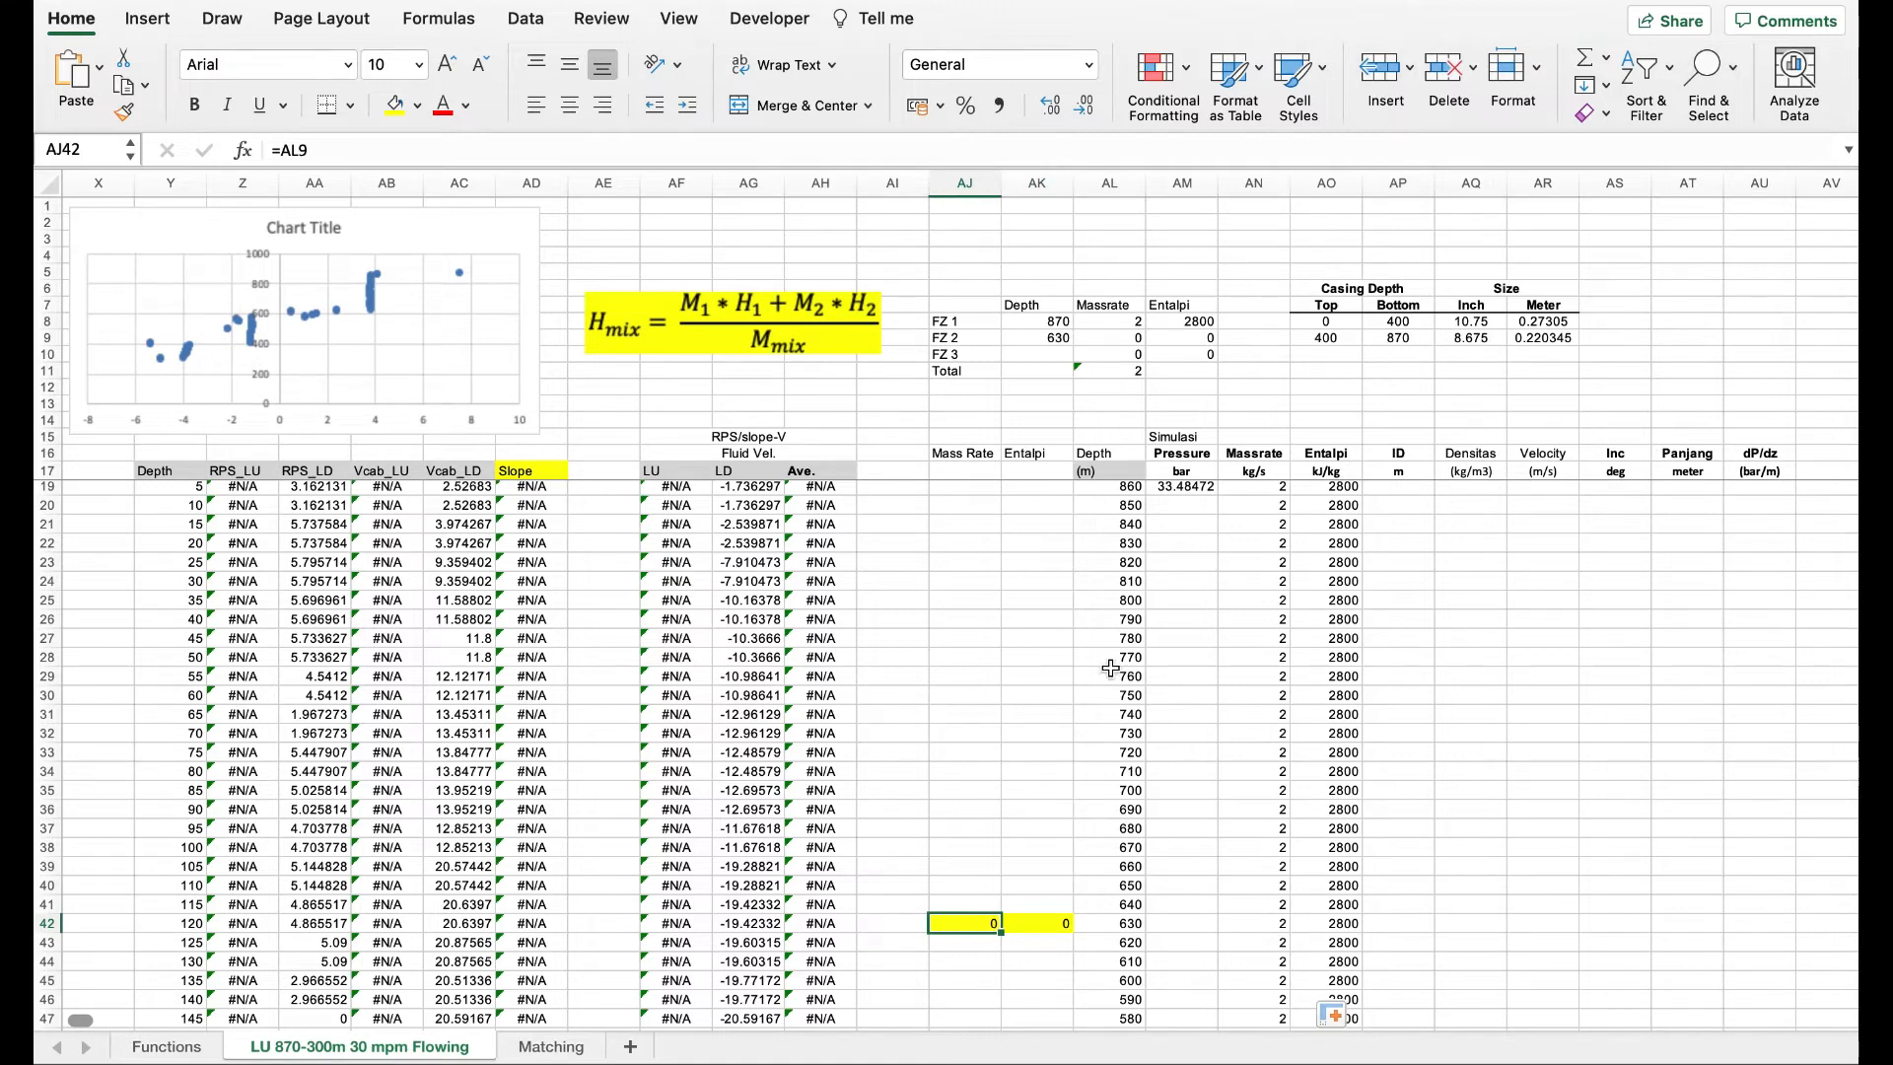
click(1203, 336)
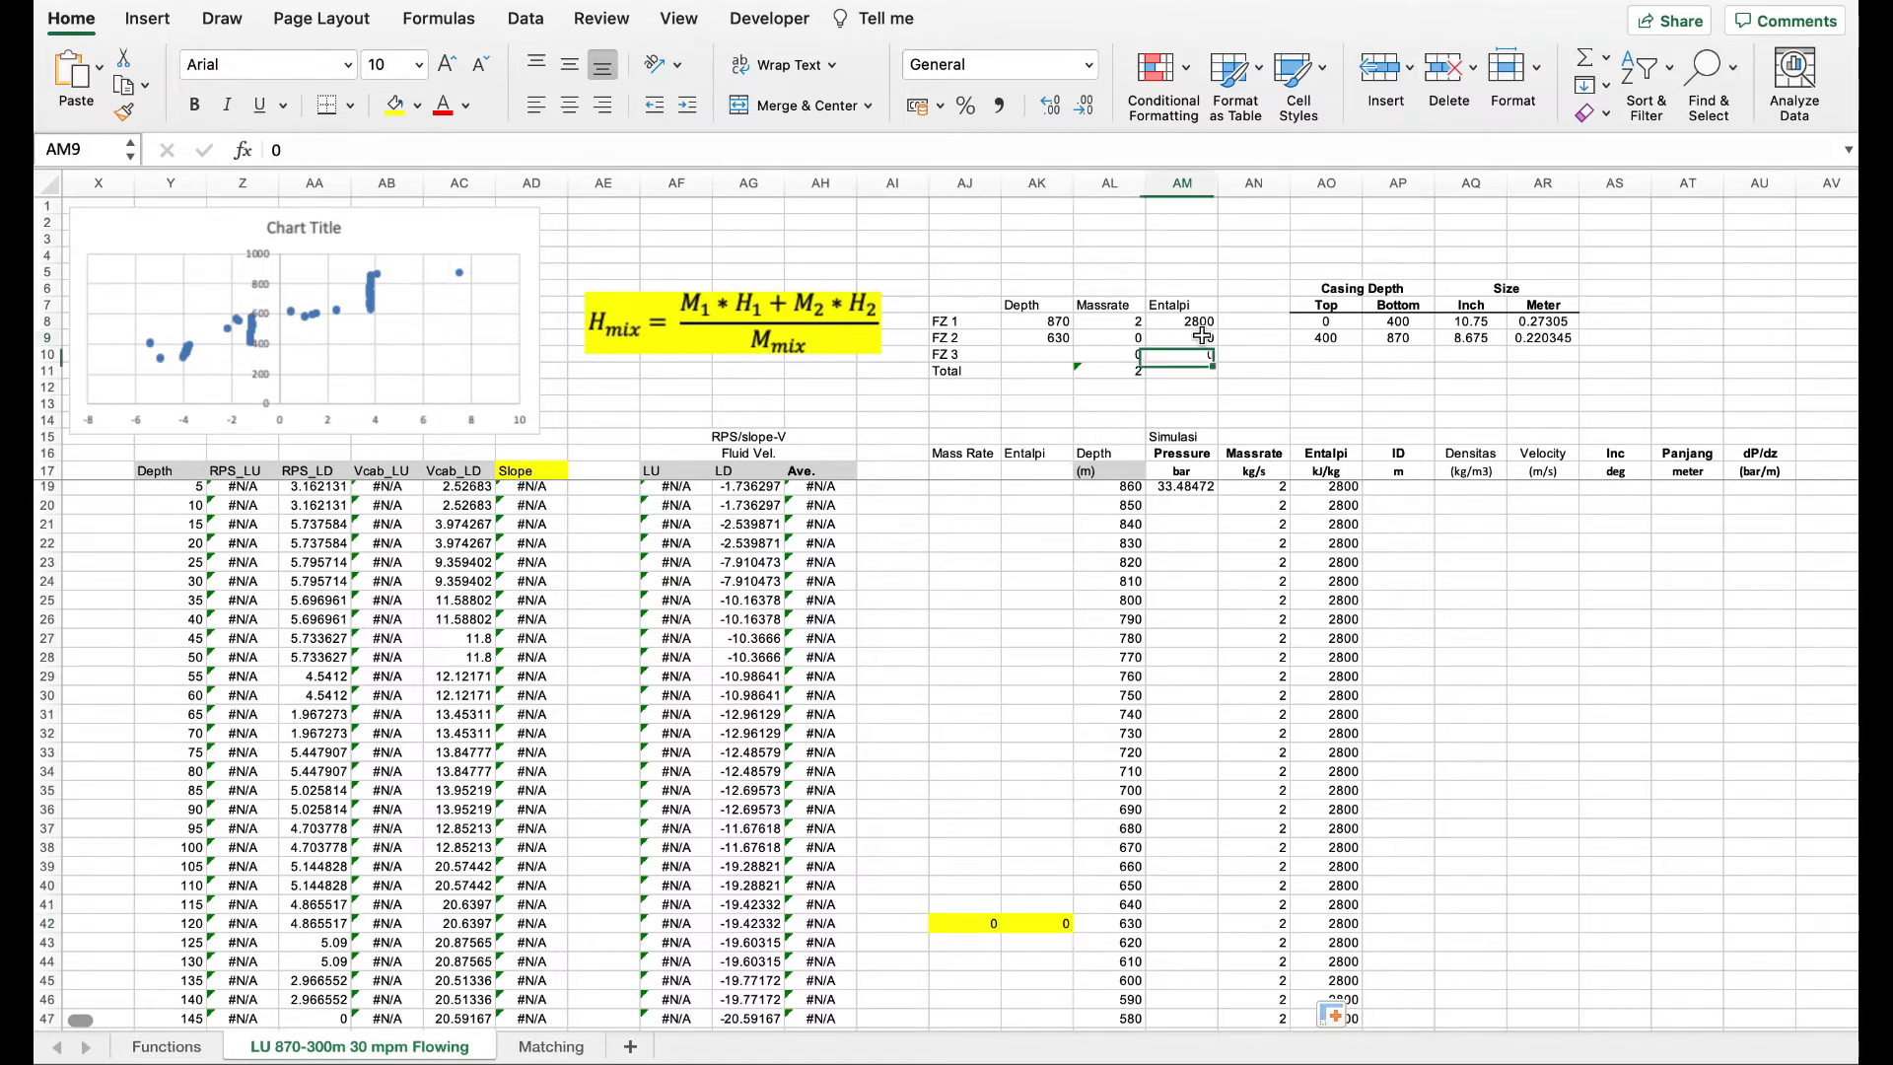
click(1198, 658)
click(1122, 368)
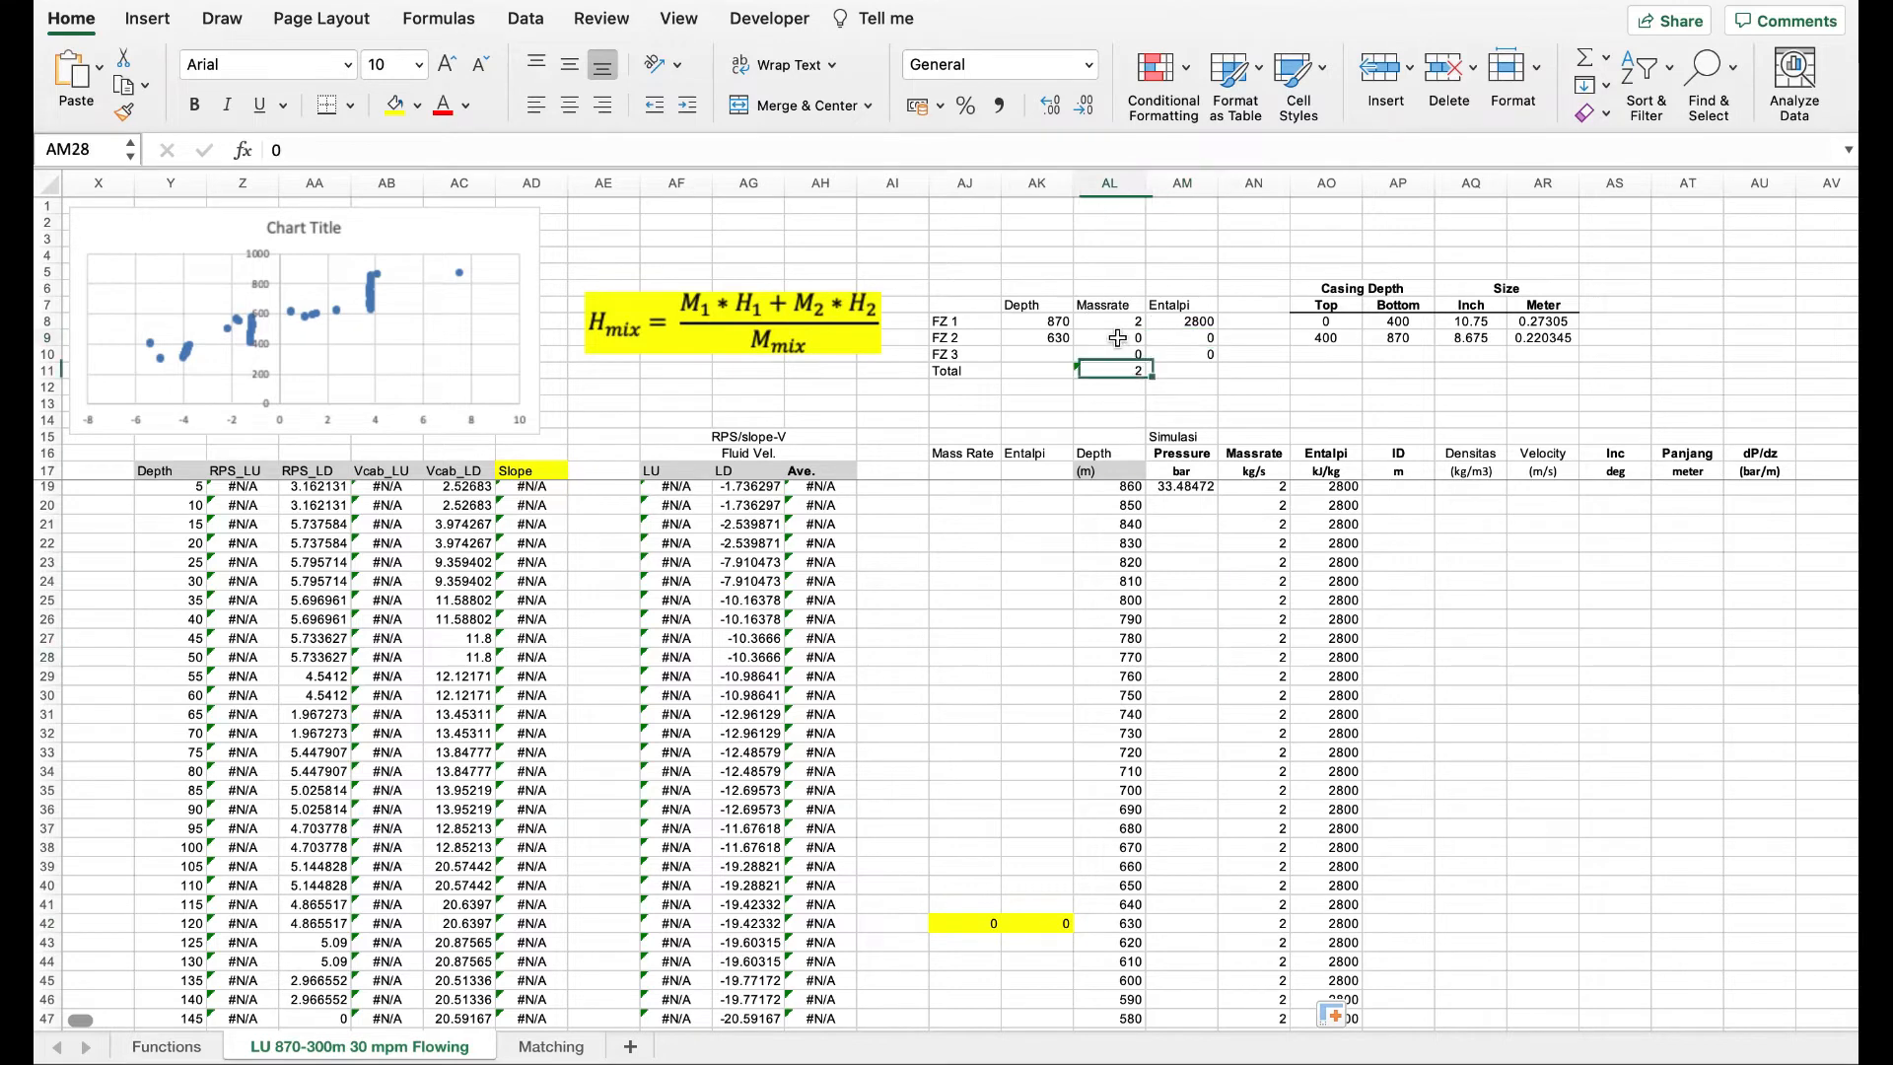
click(1117, 338)
text(3)
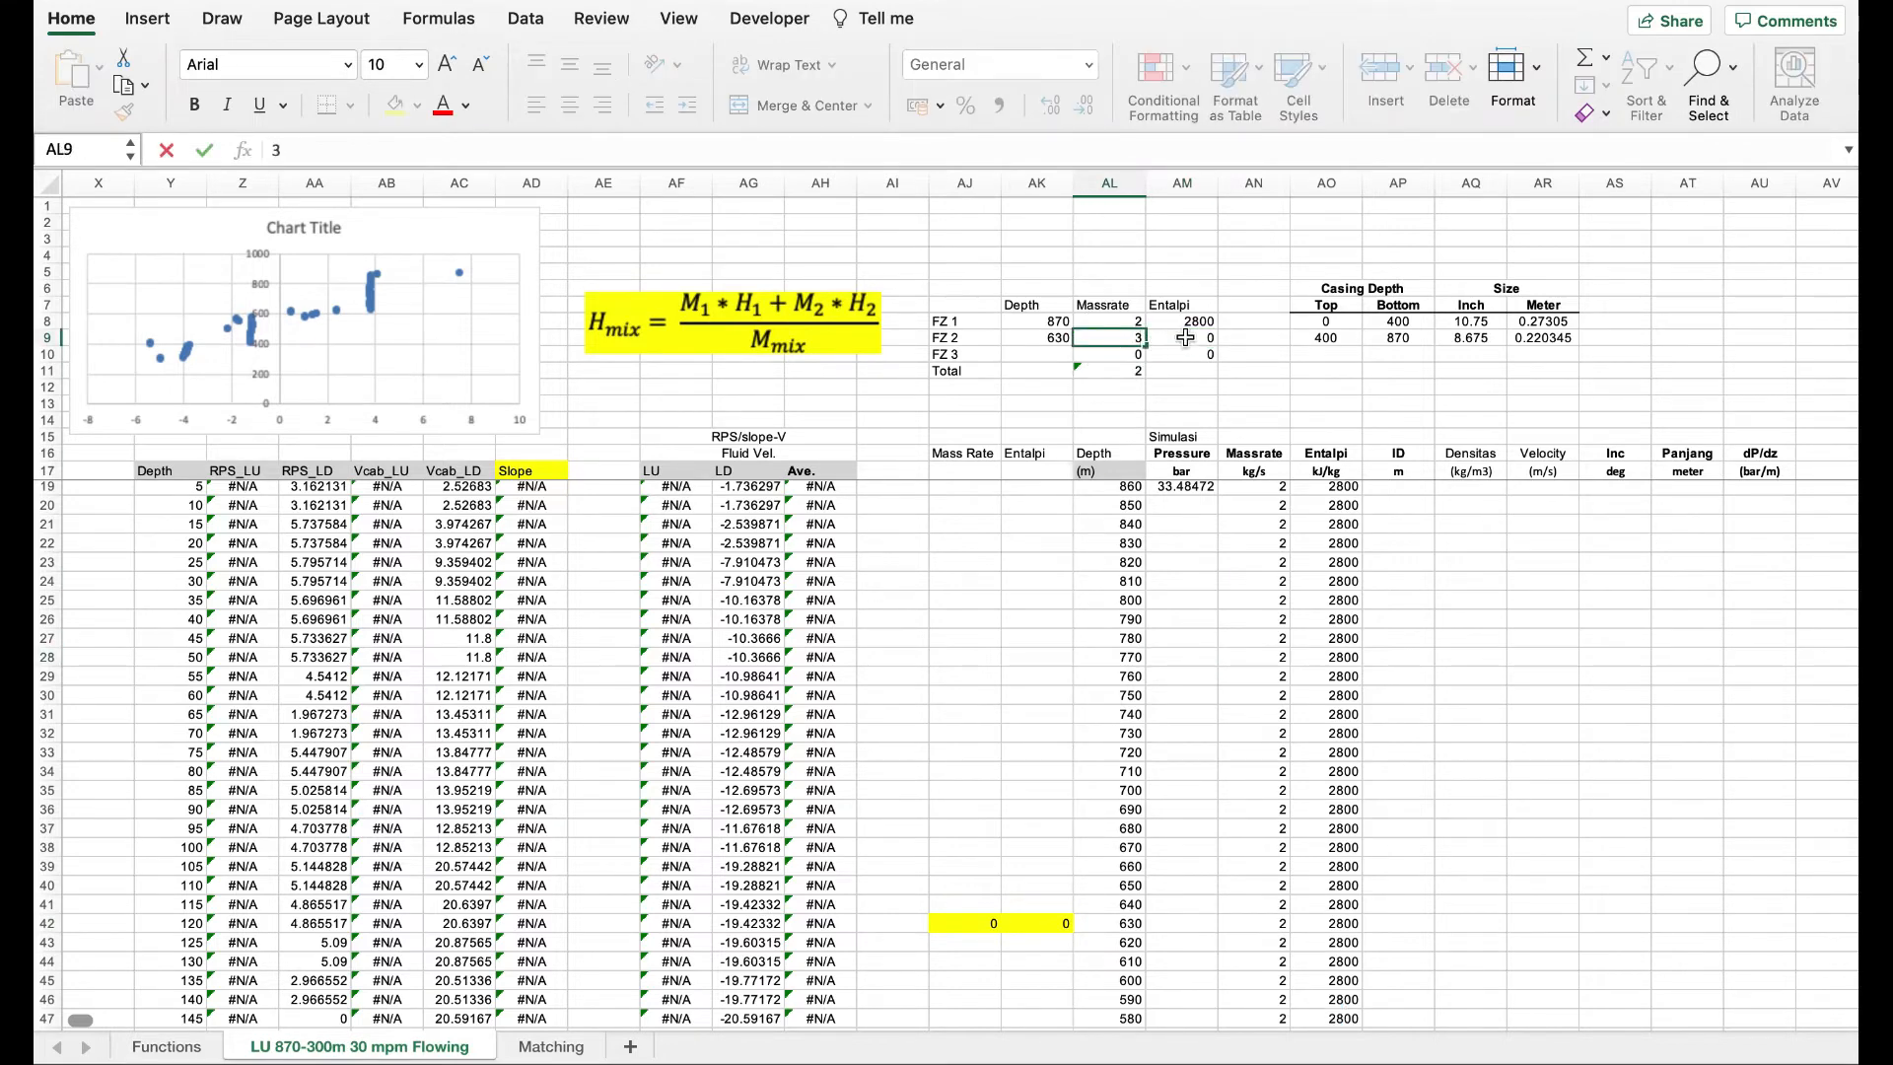
click(1186, 338)
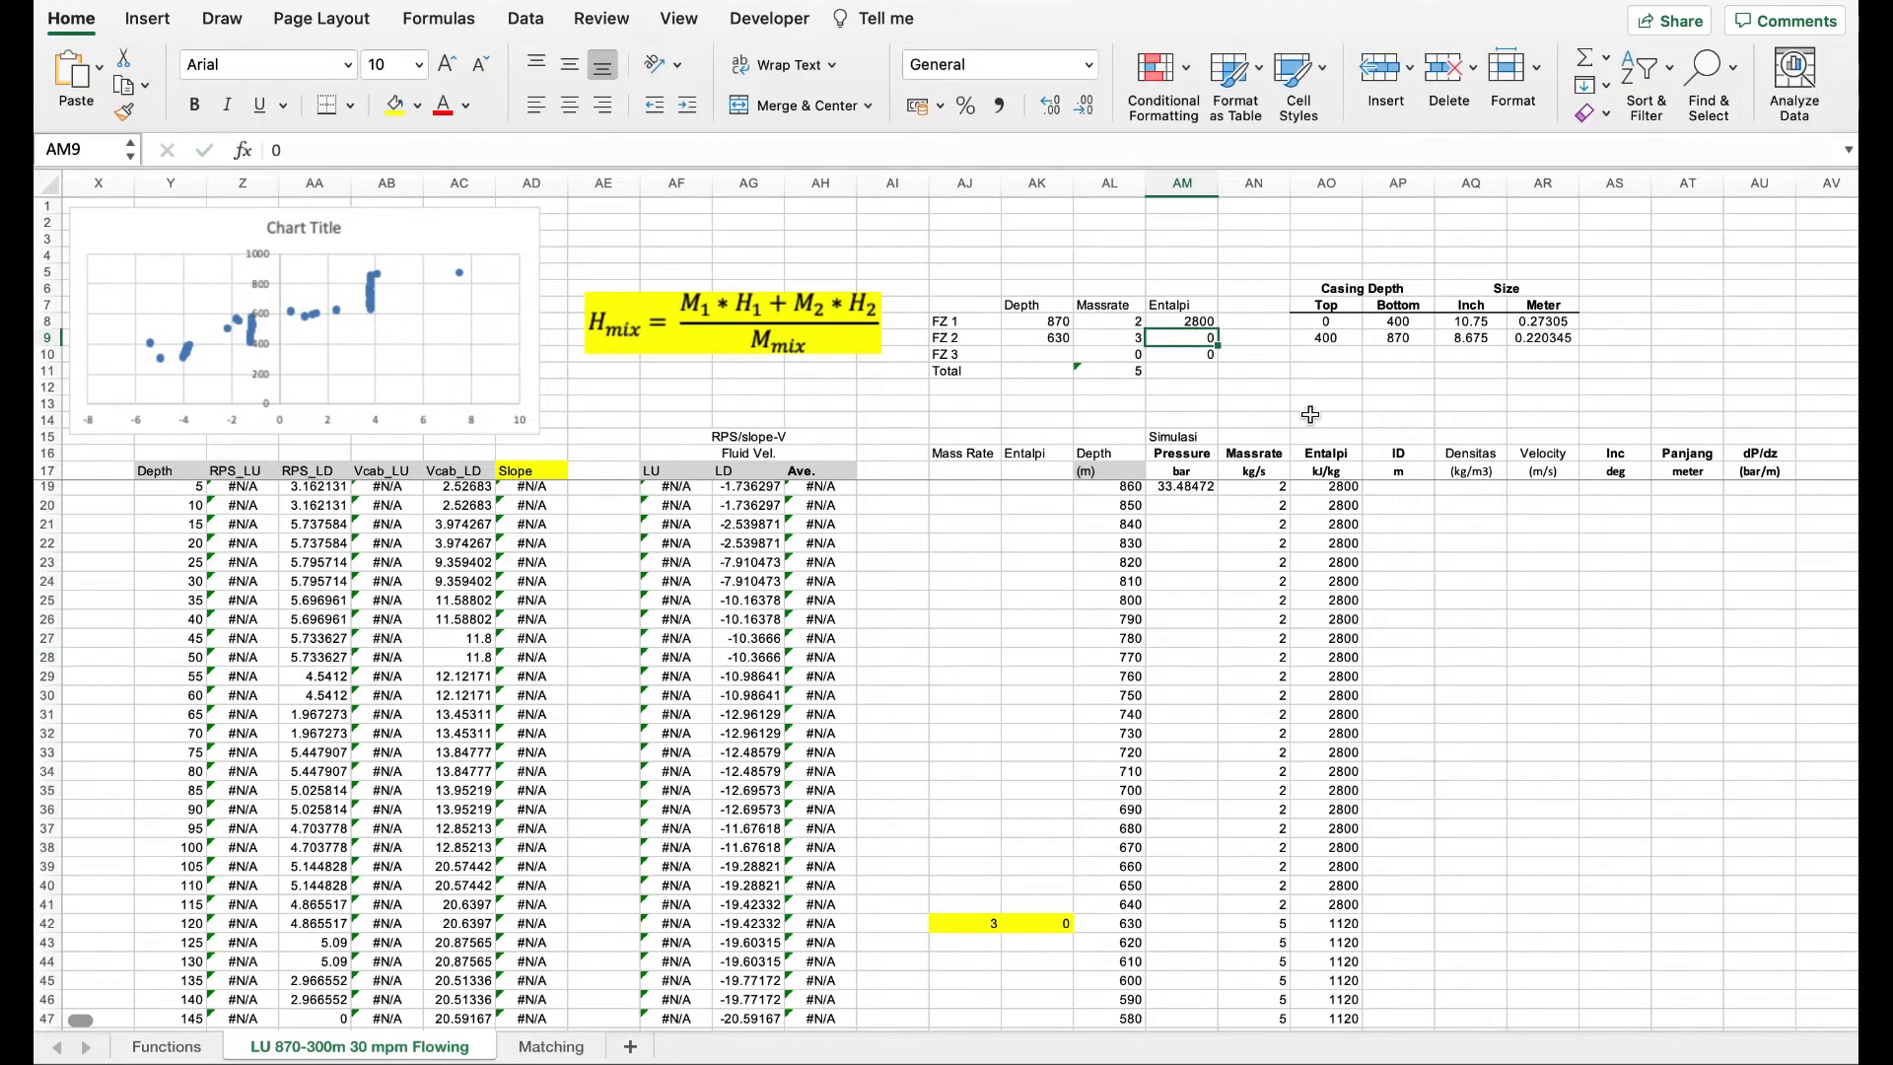
text(2800)
key(Return)
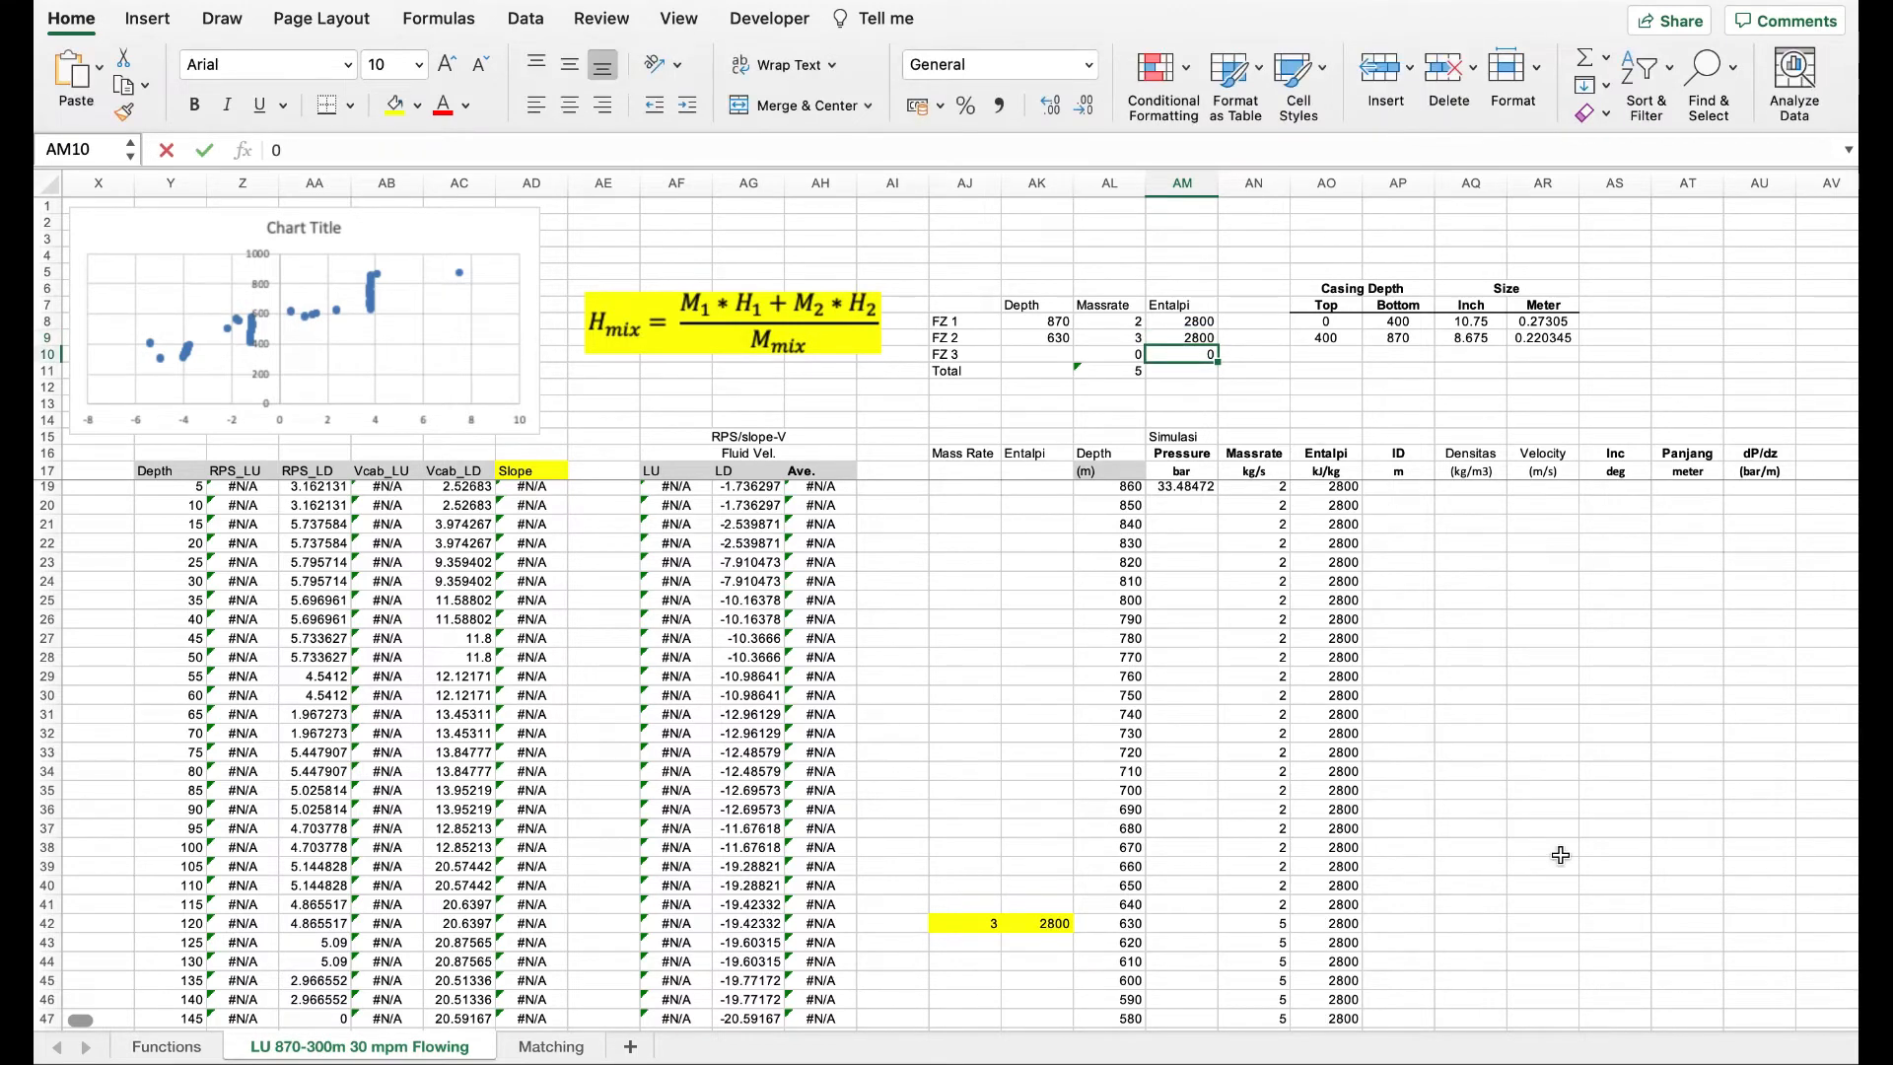
- Set FZ 2's Entalpi to 2700 in the feed zone table and check the mixed Entalpi from 630 m in the simulation table
scroll(1454, 834, down, 3)
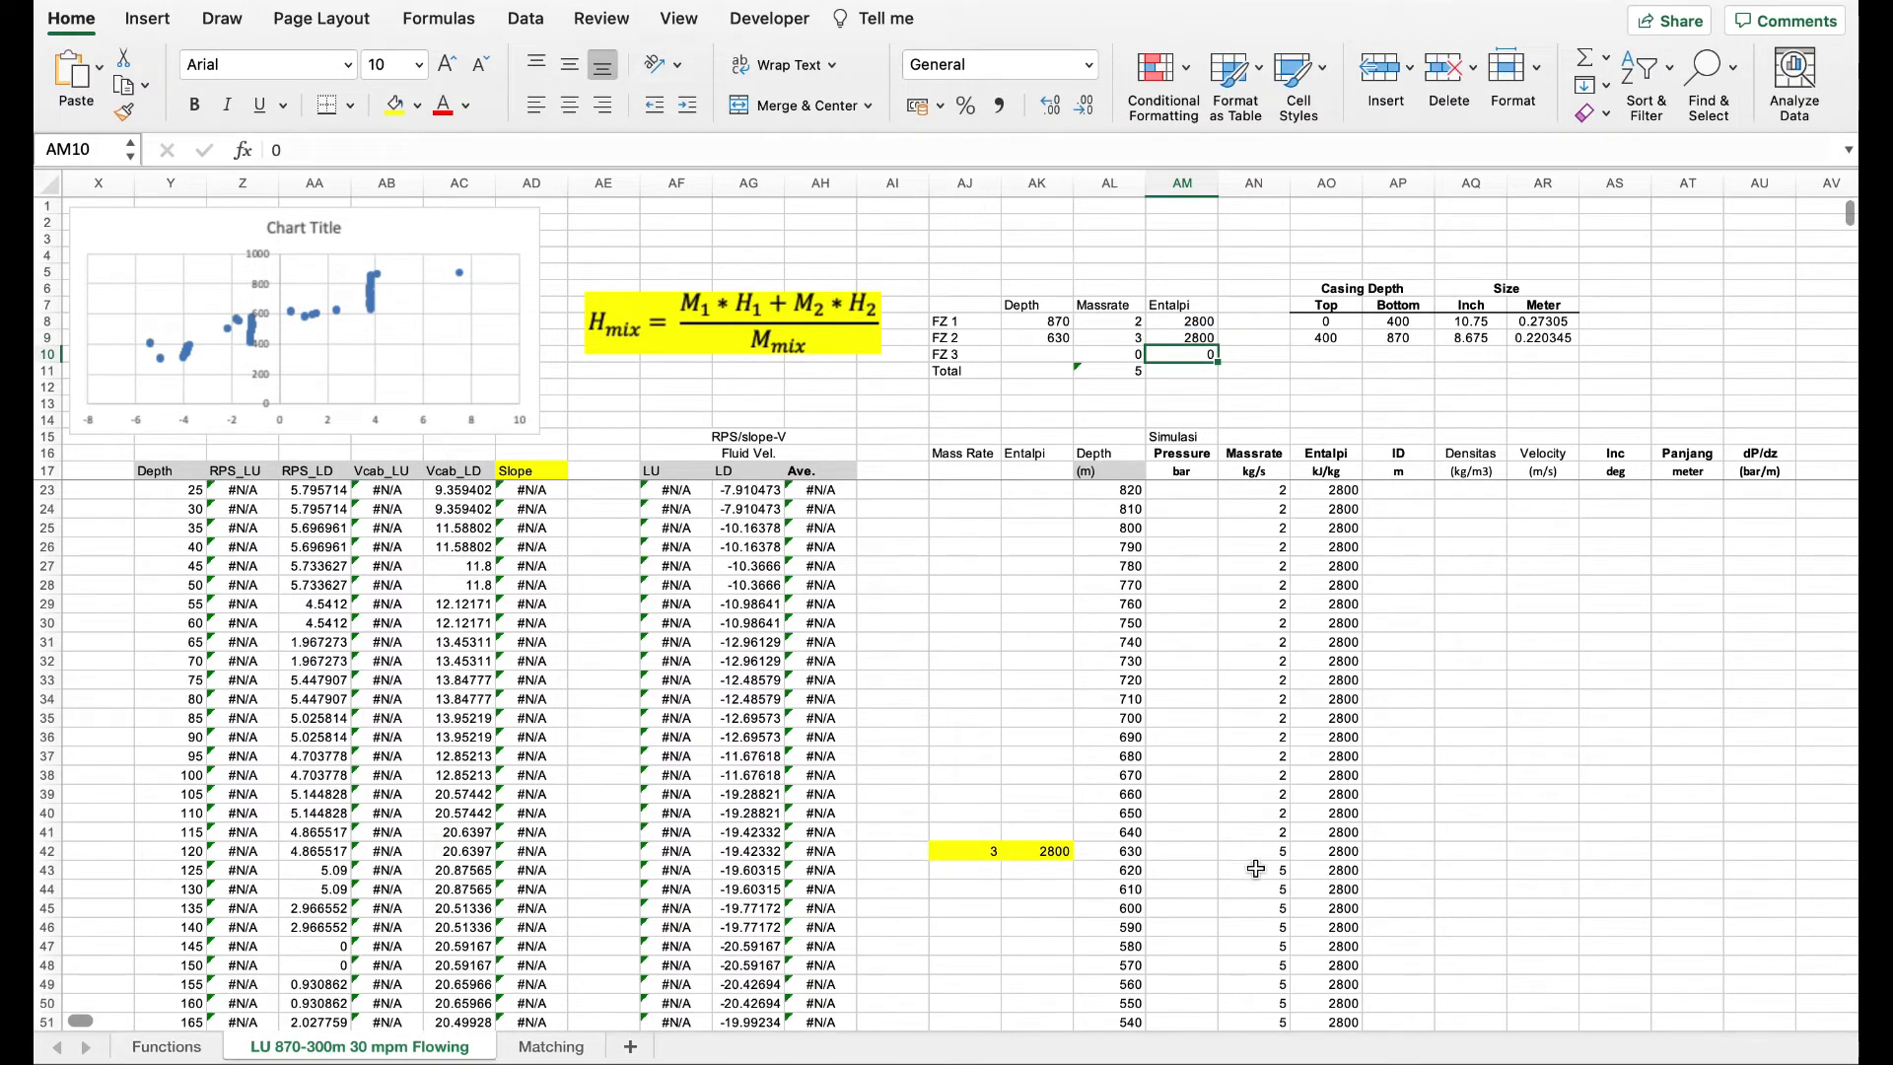
click(1343, 854)
scroll(1431, 838, up, 3)
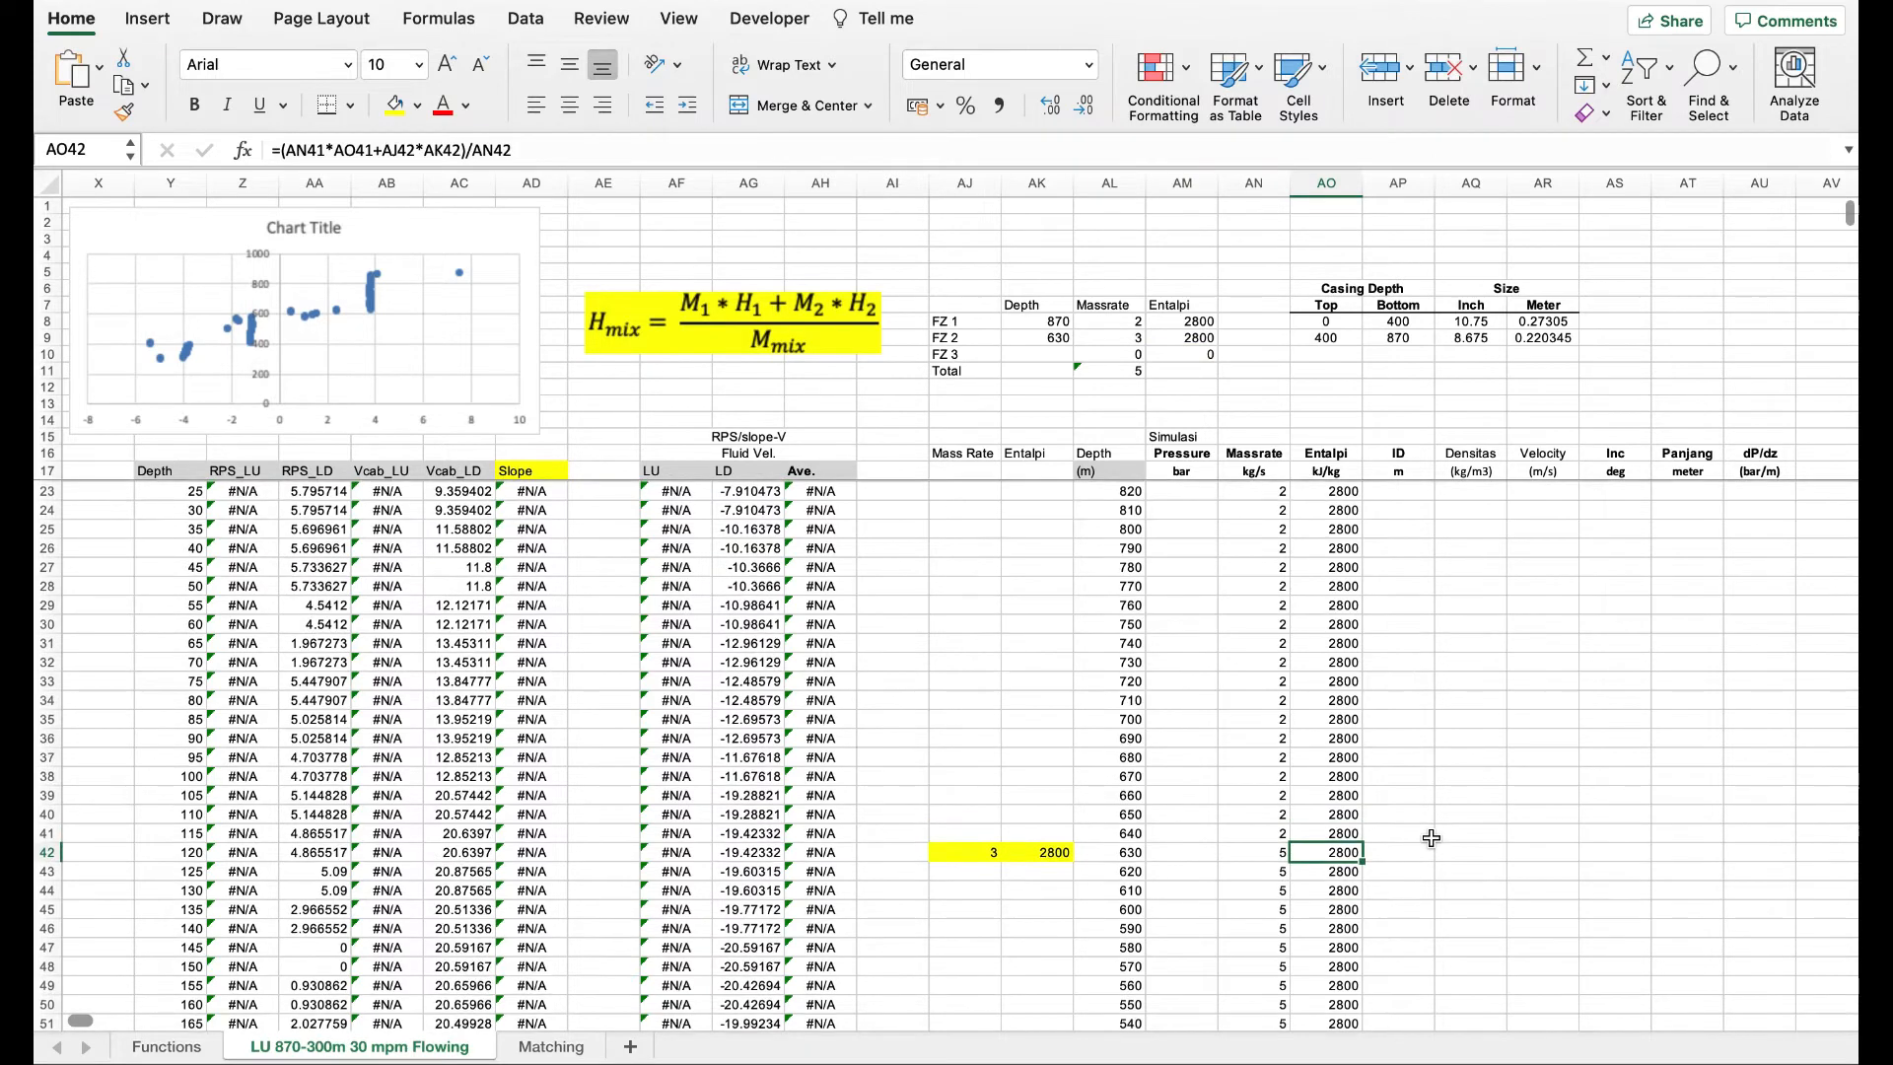
click(1204, 339)
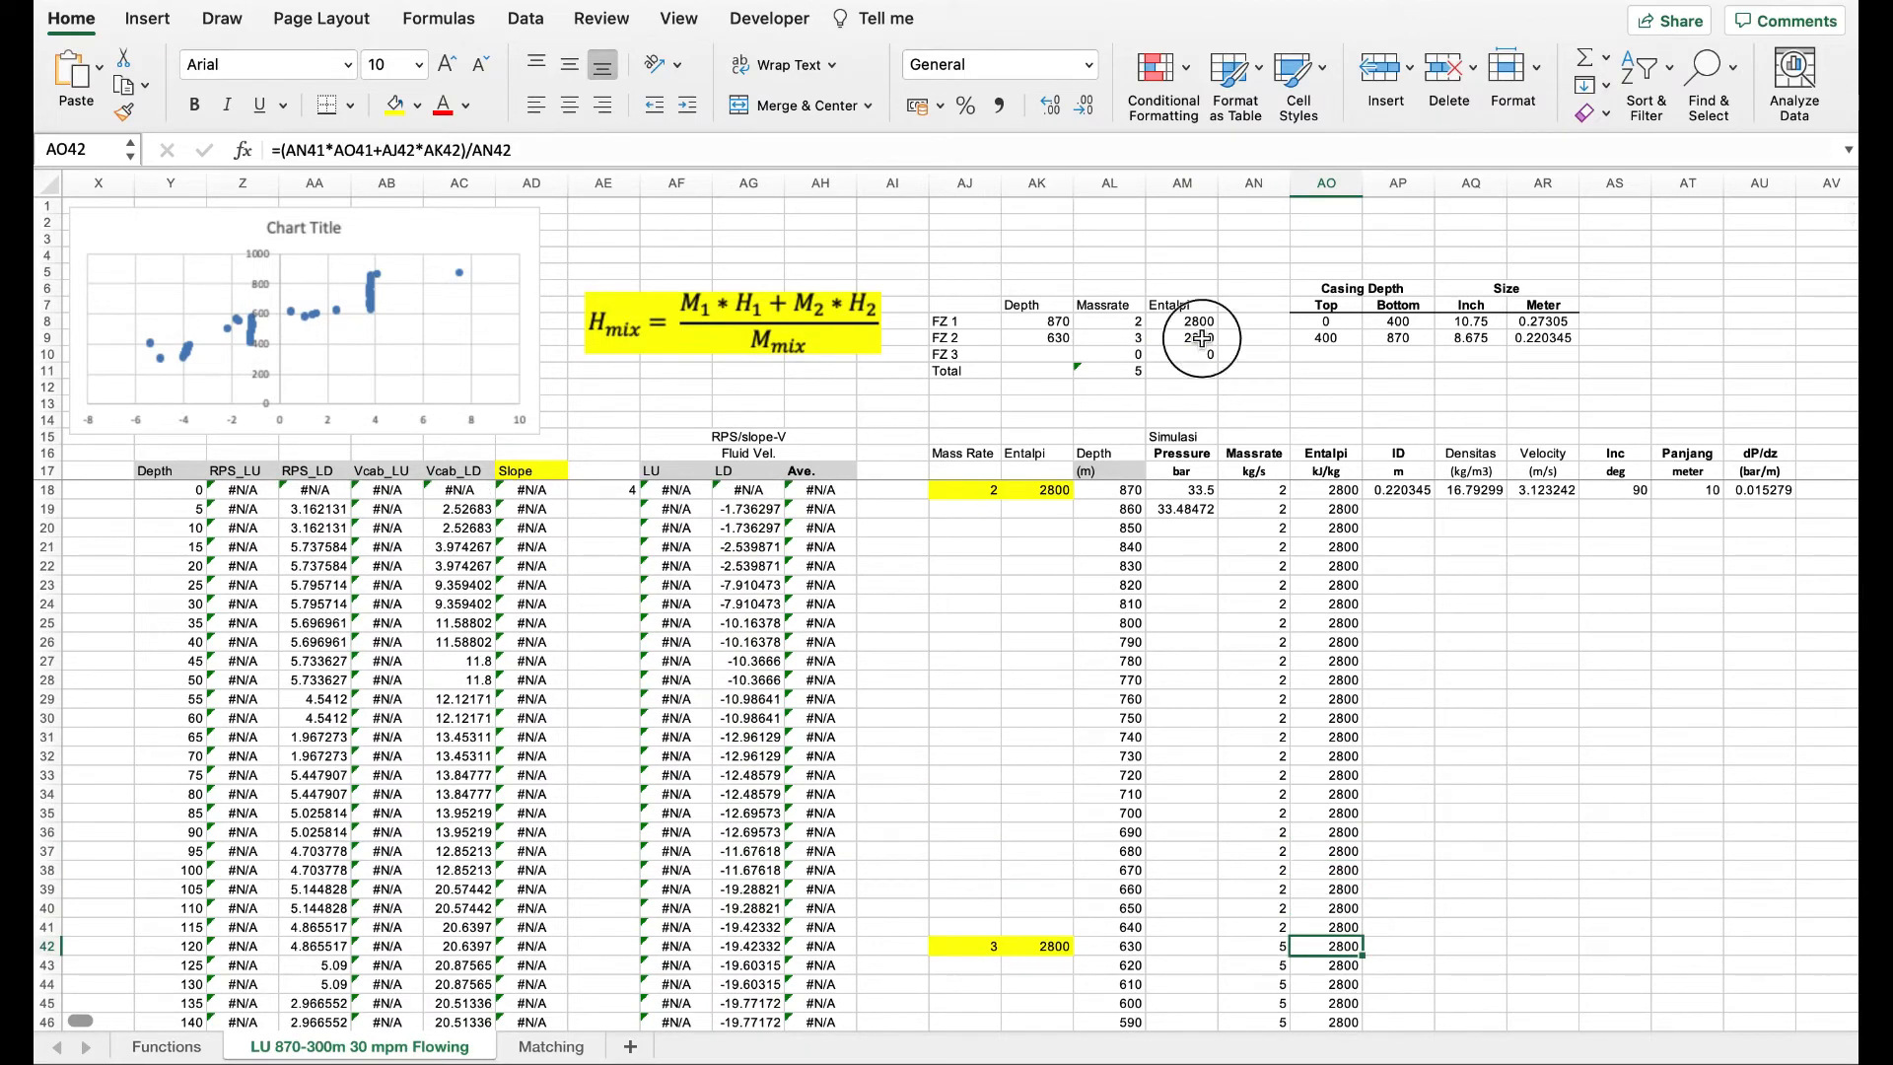
text(2)
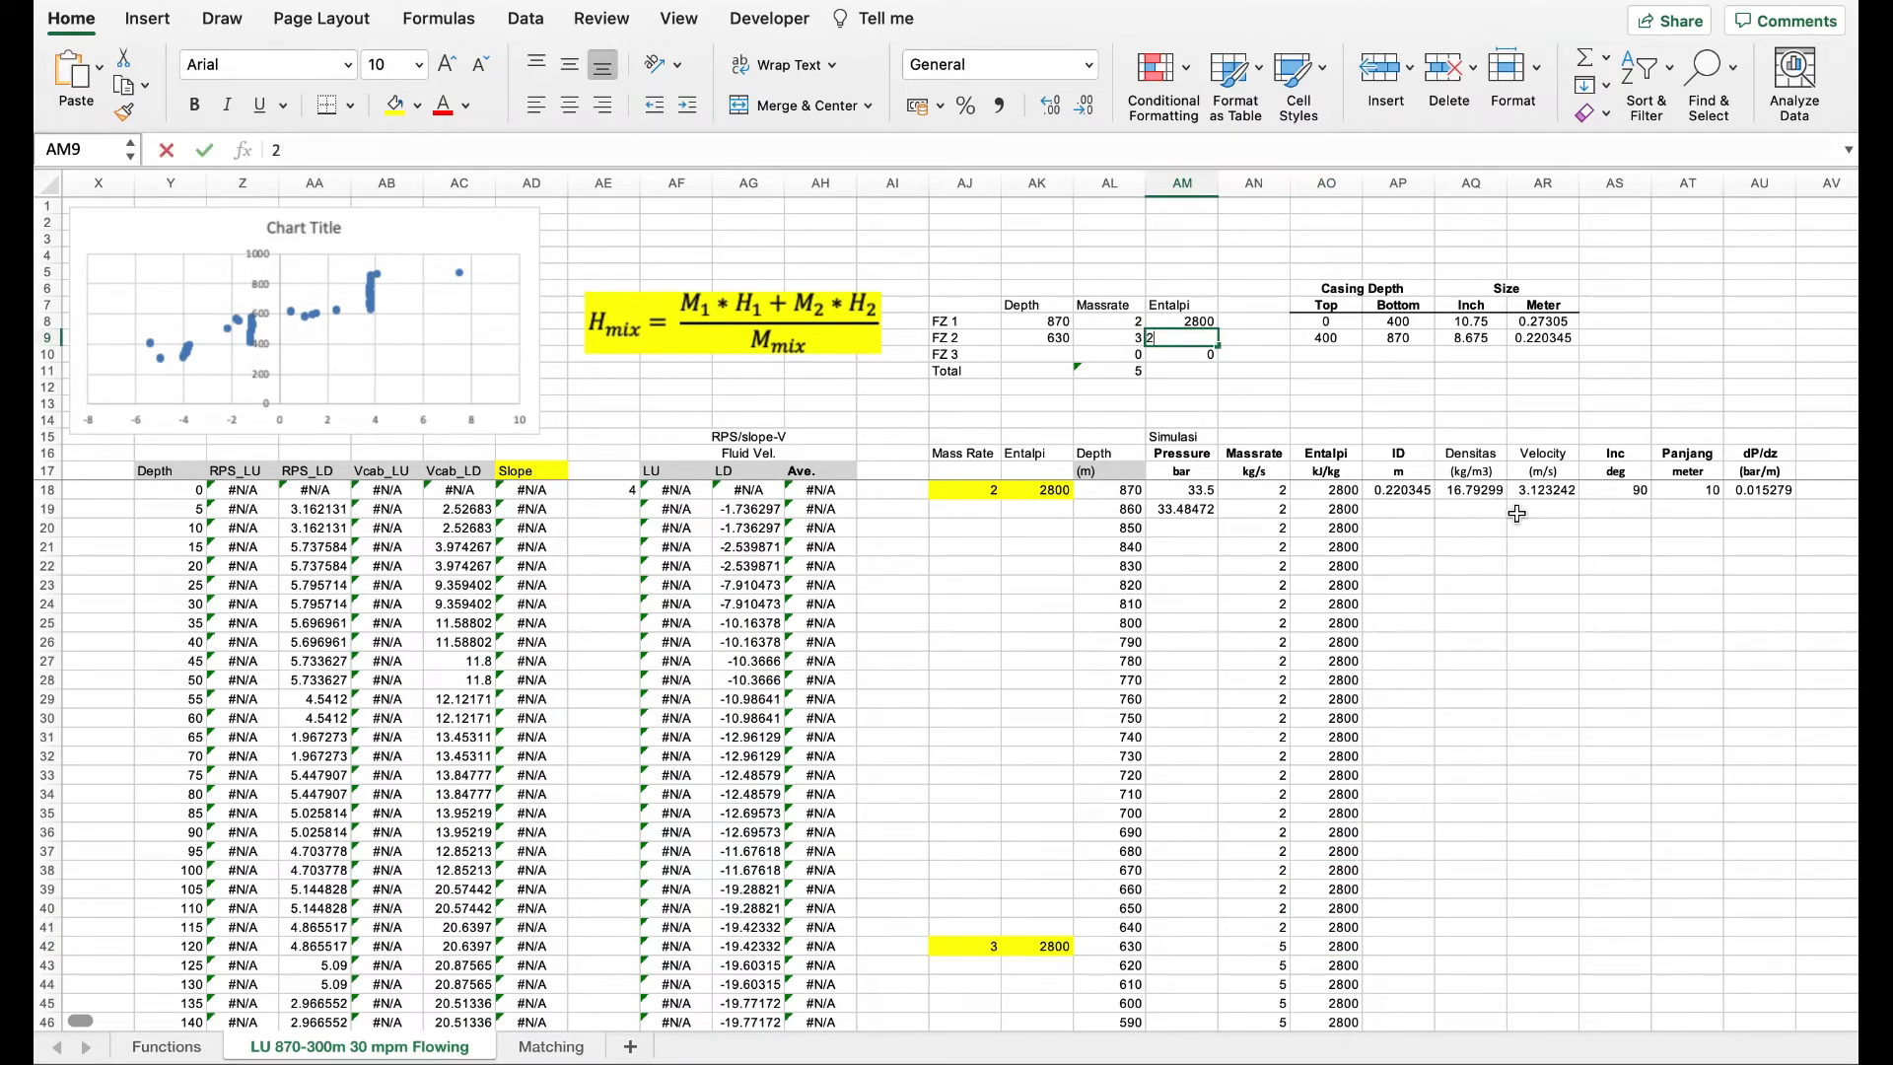
text(700)
key(Return)
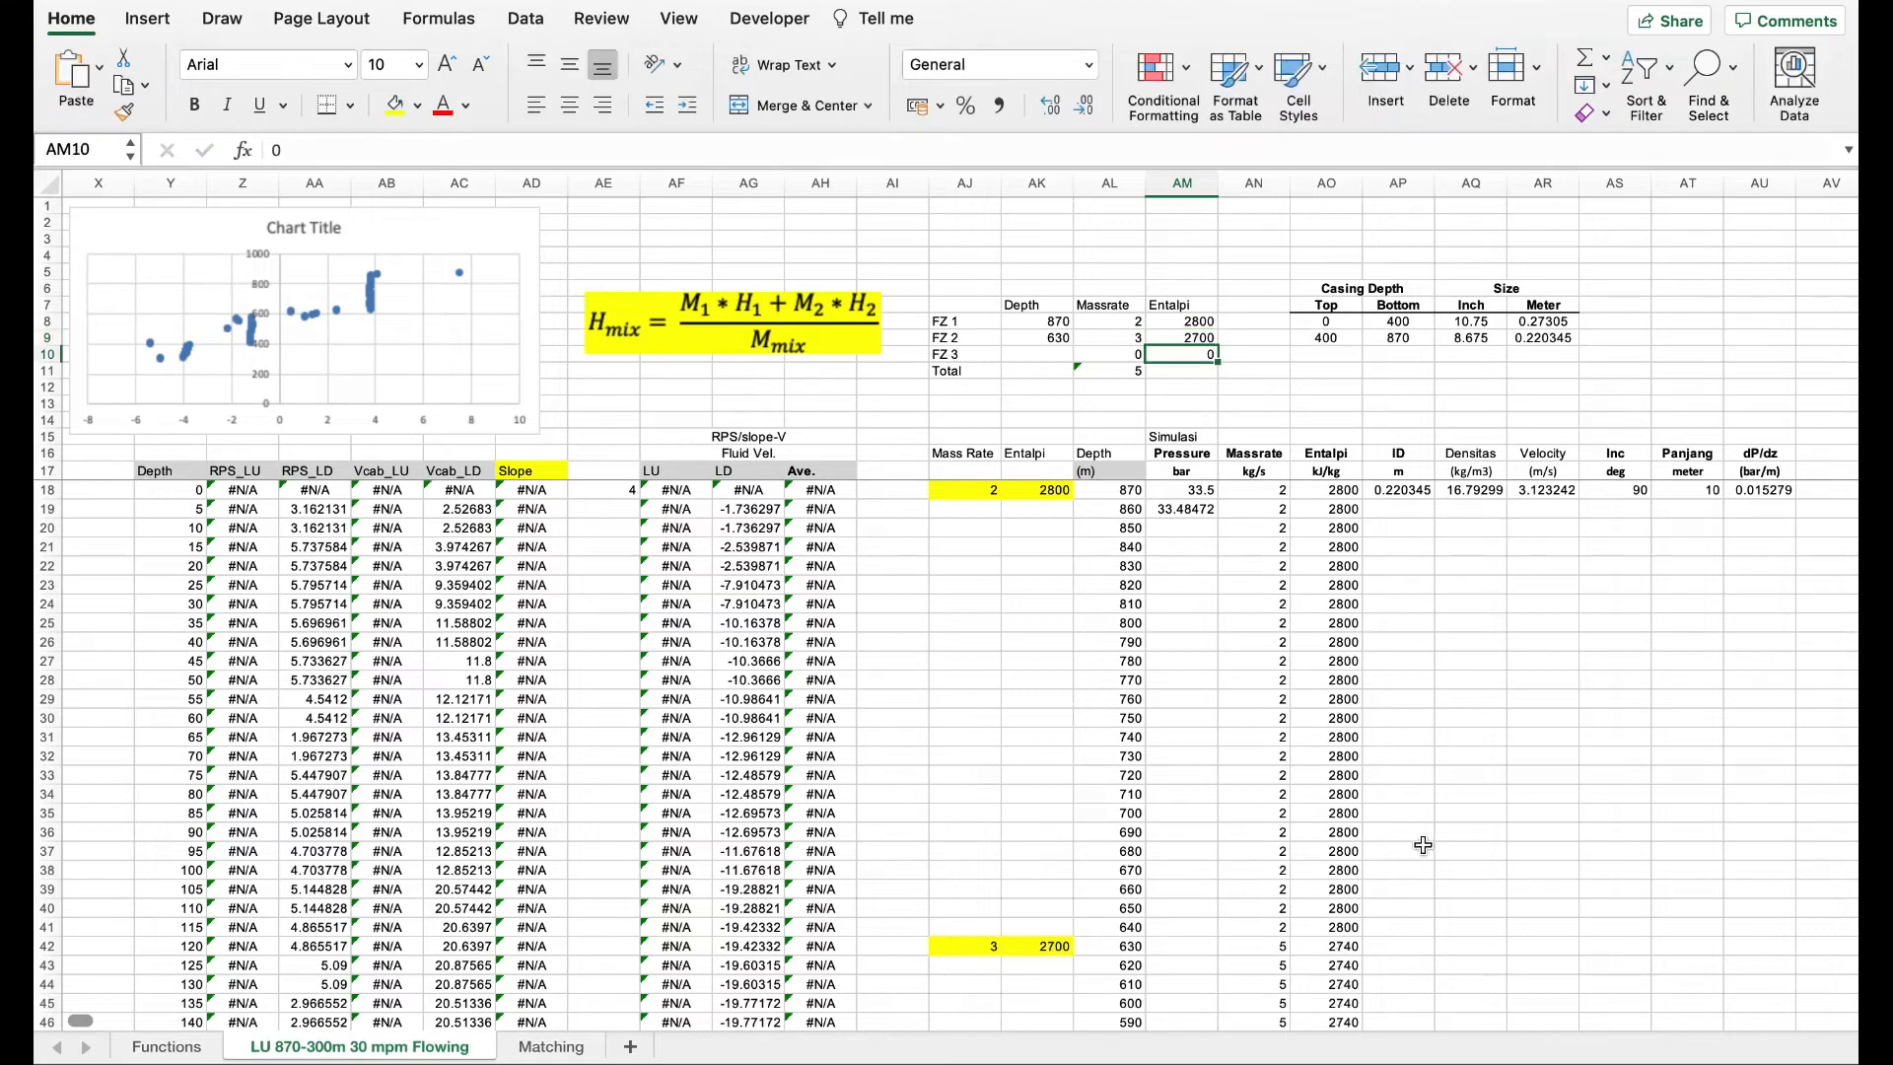
scroll(1341, 947, down, 5)
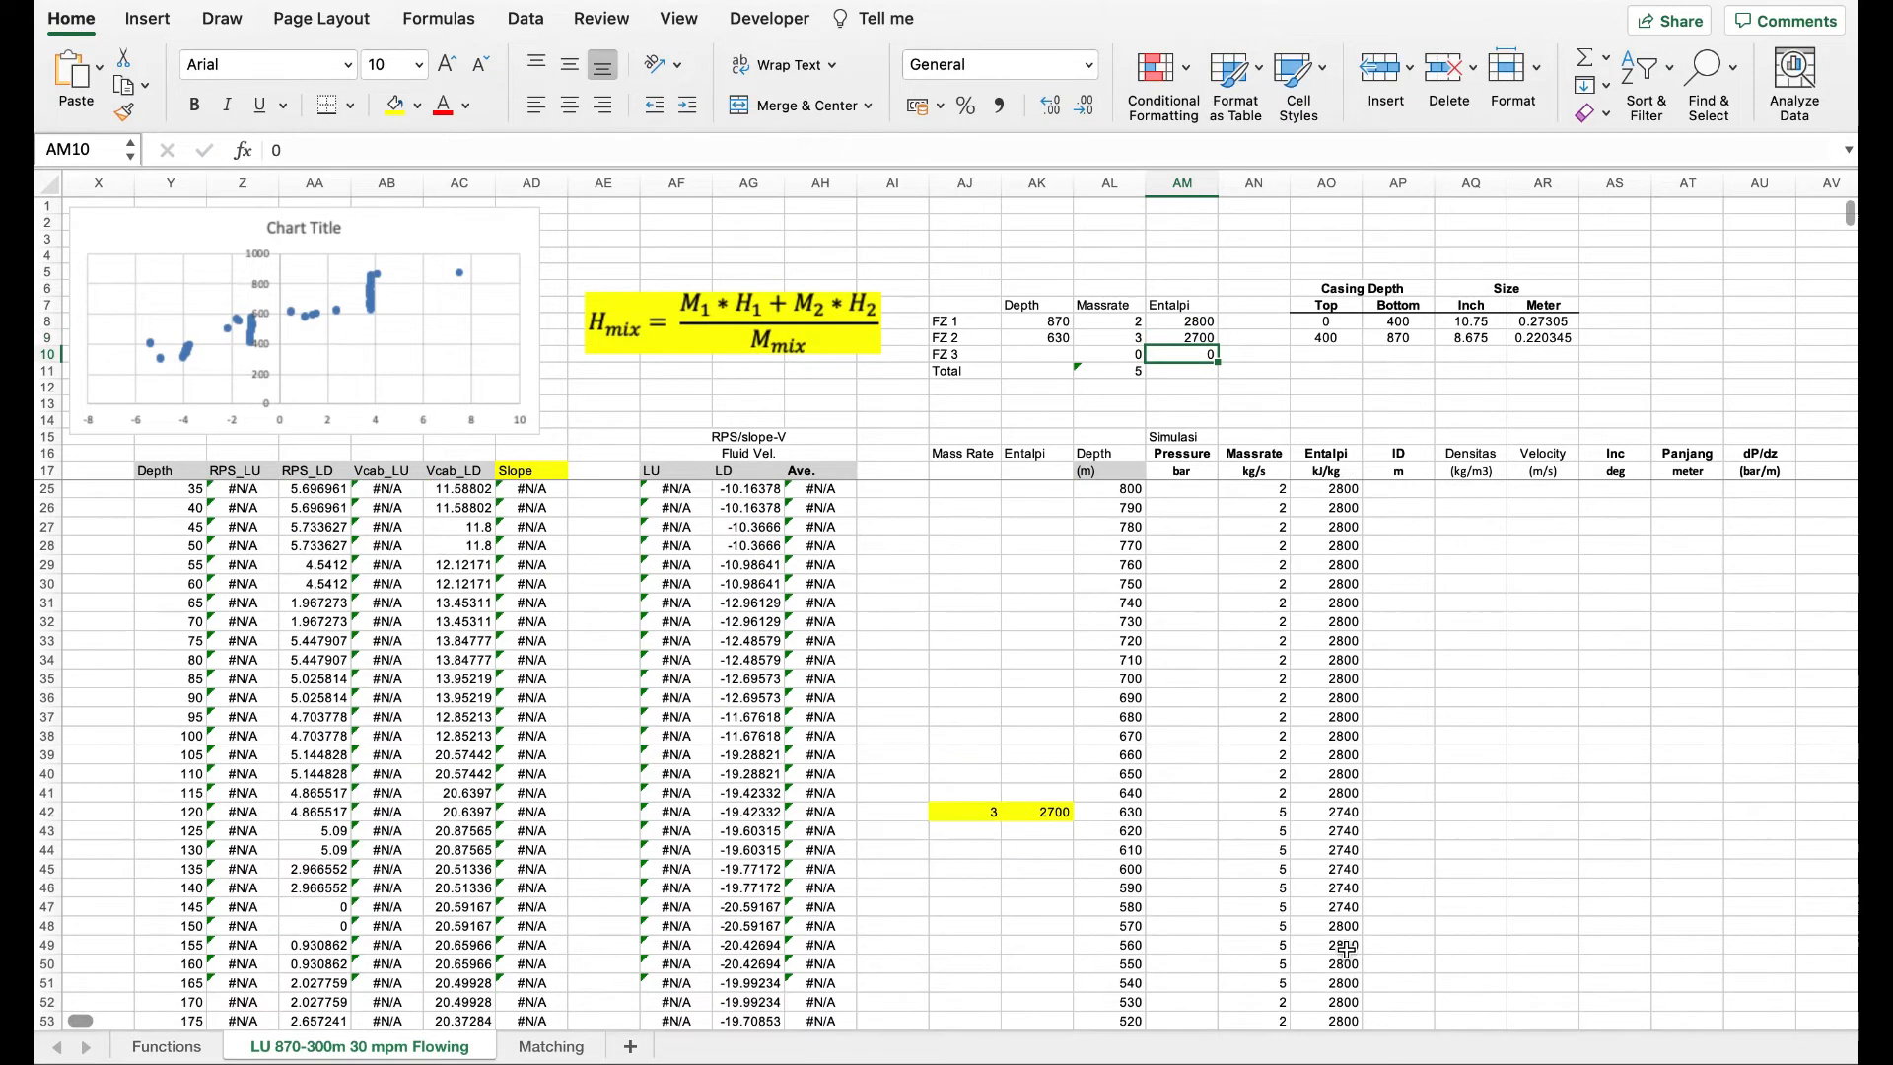
click(1344, 670)
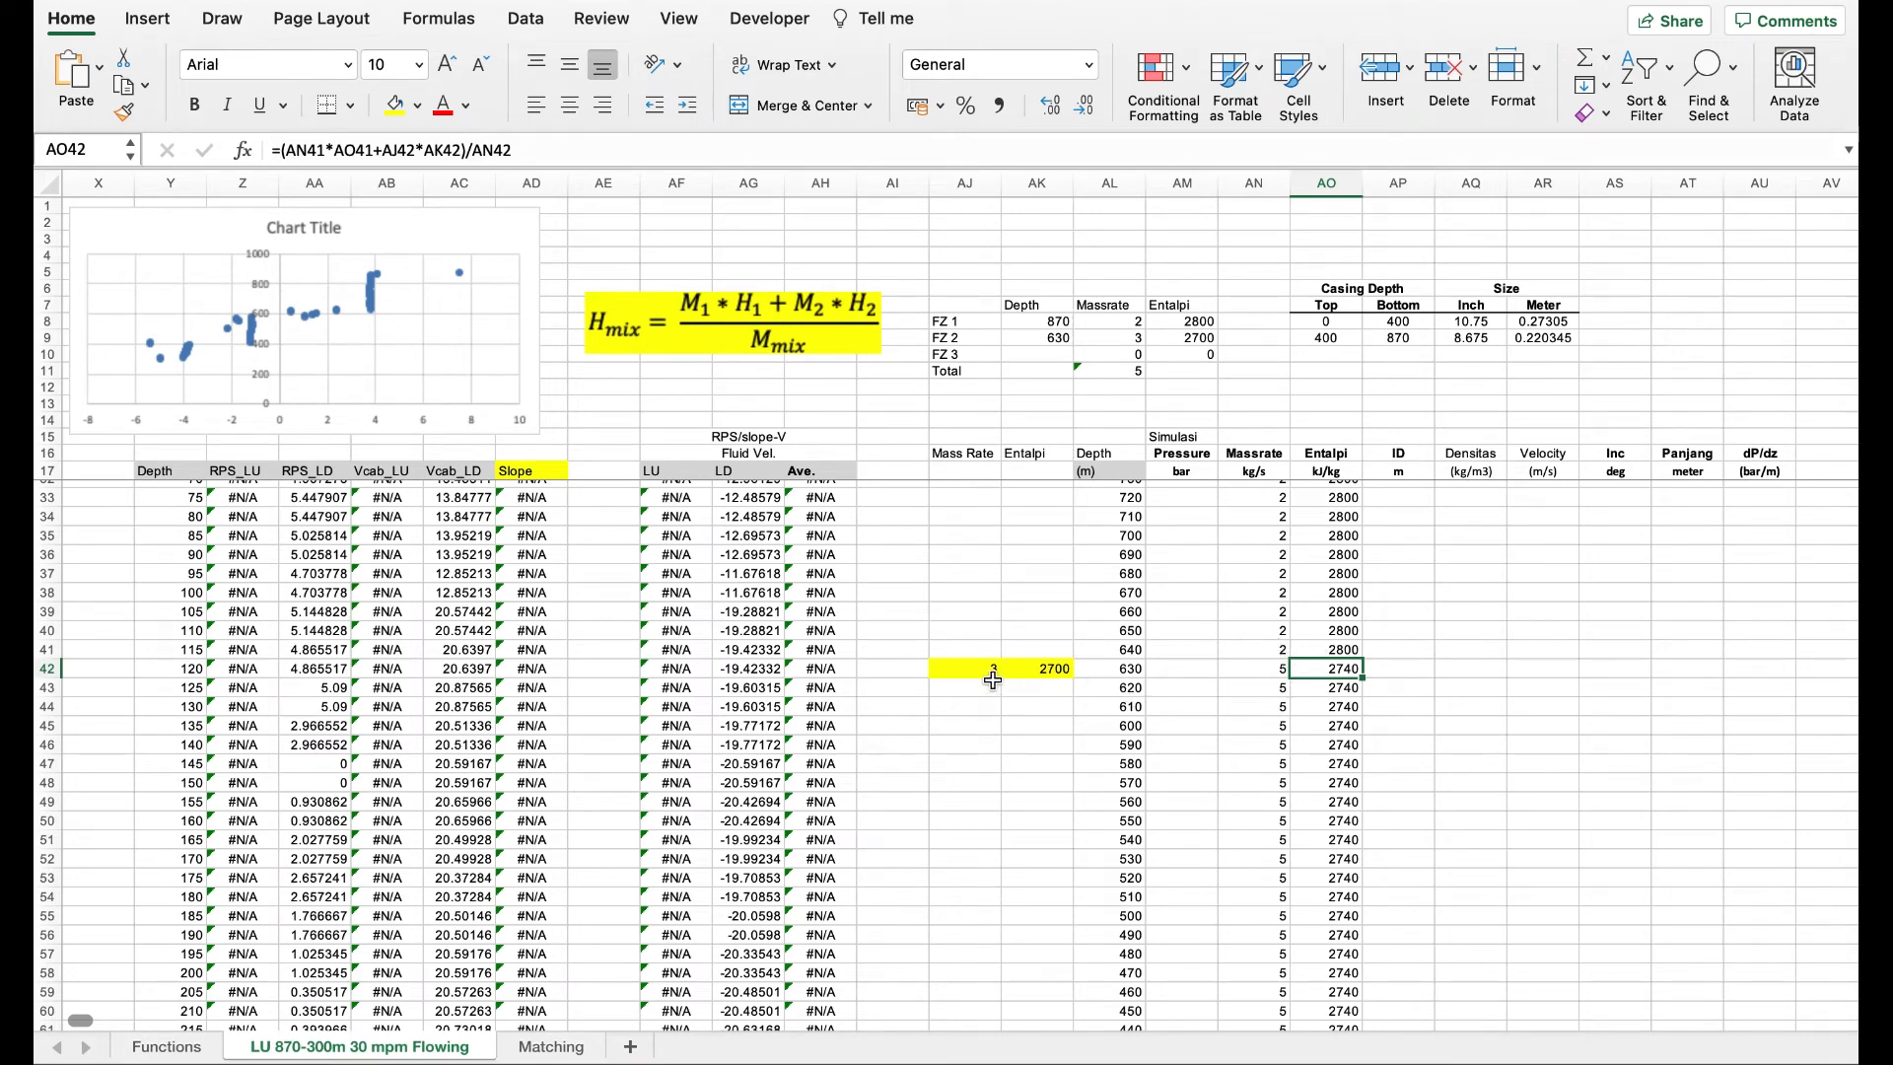
click(1036, 669)
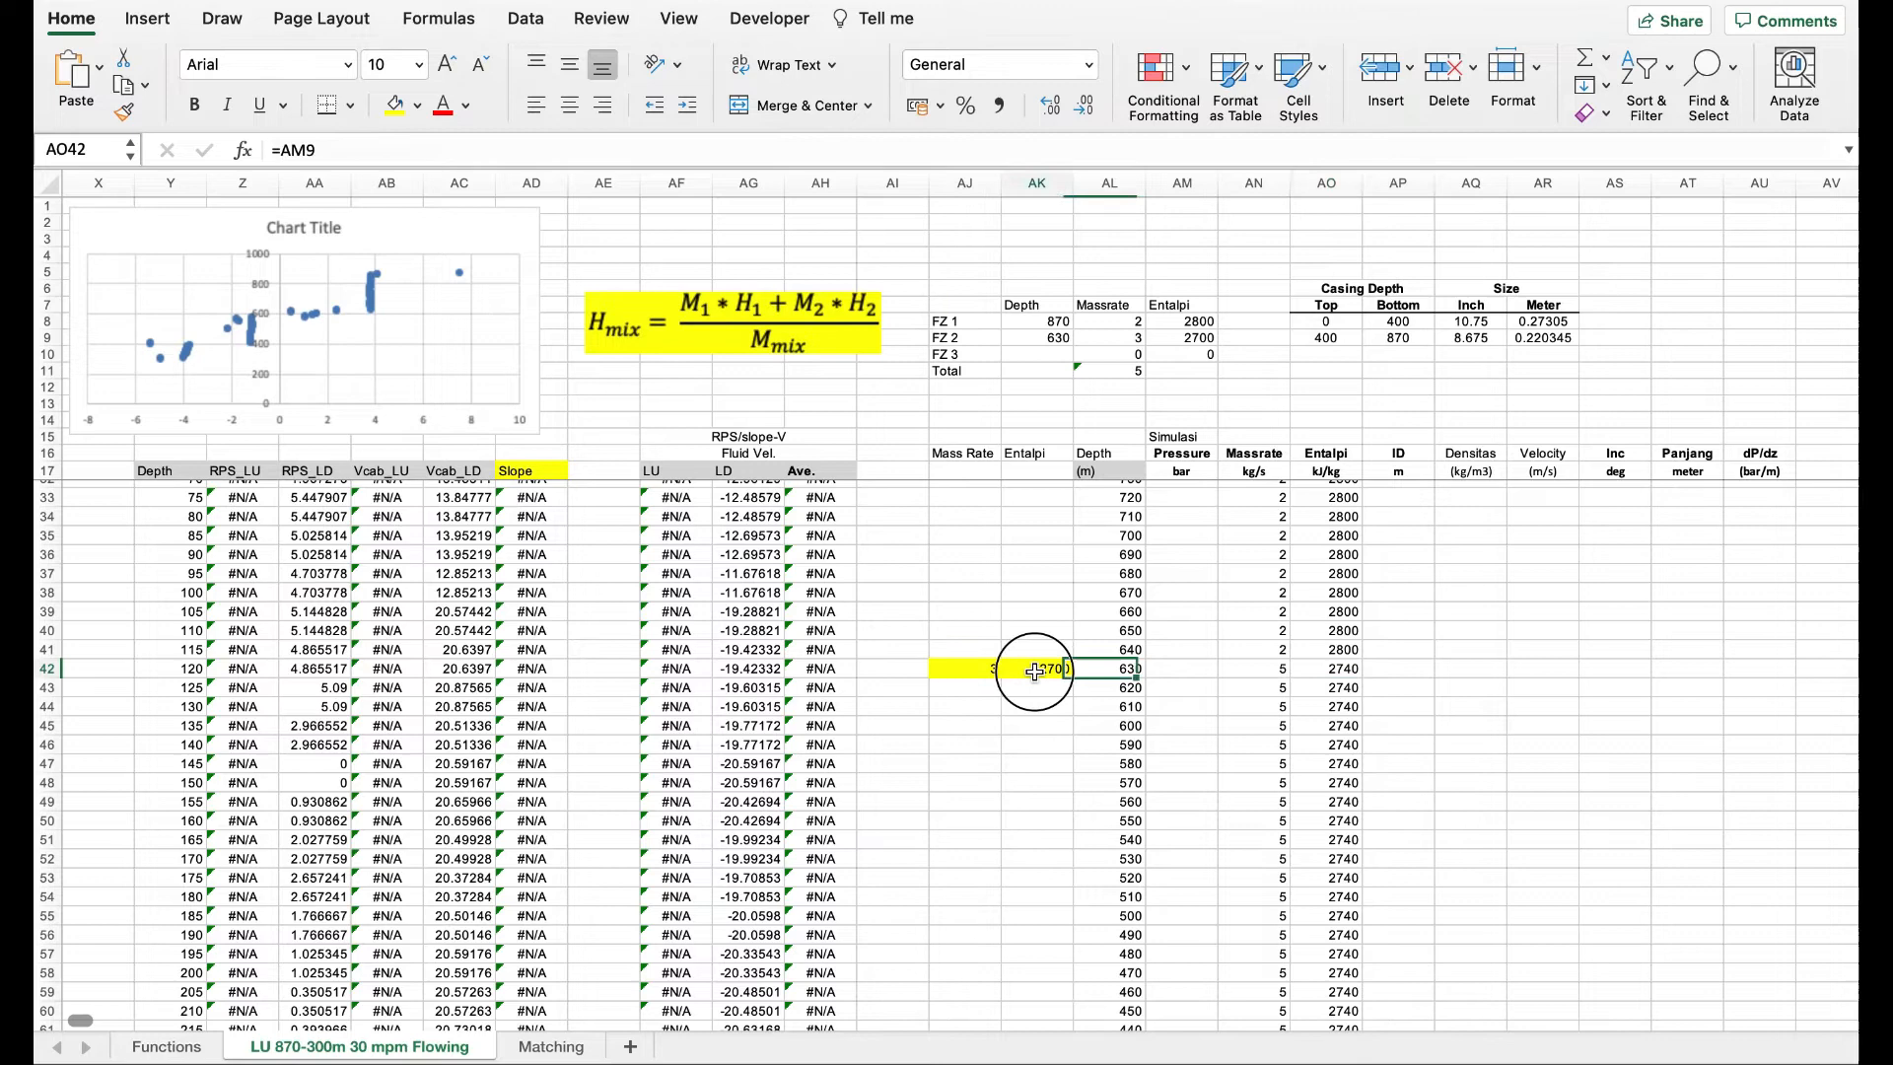
click(1336, 675)
scroll(1417, 686, up, 5)
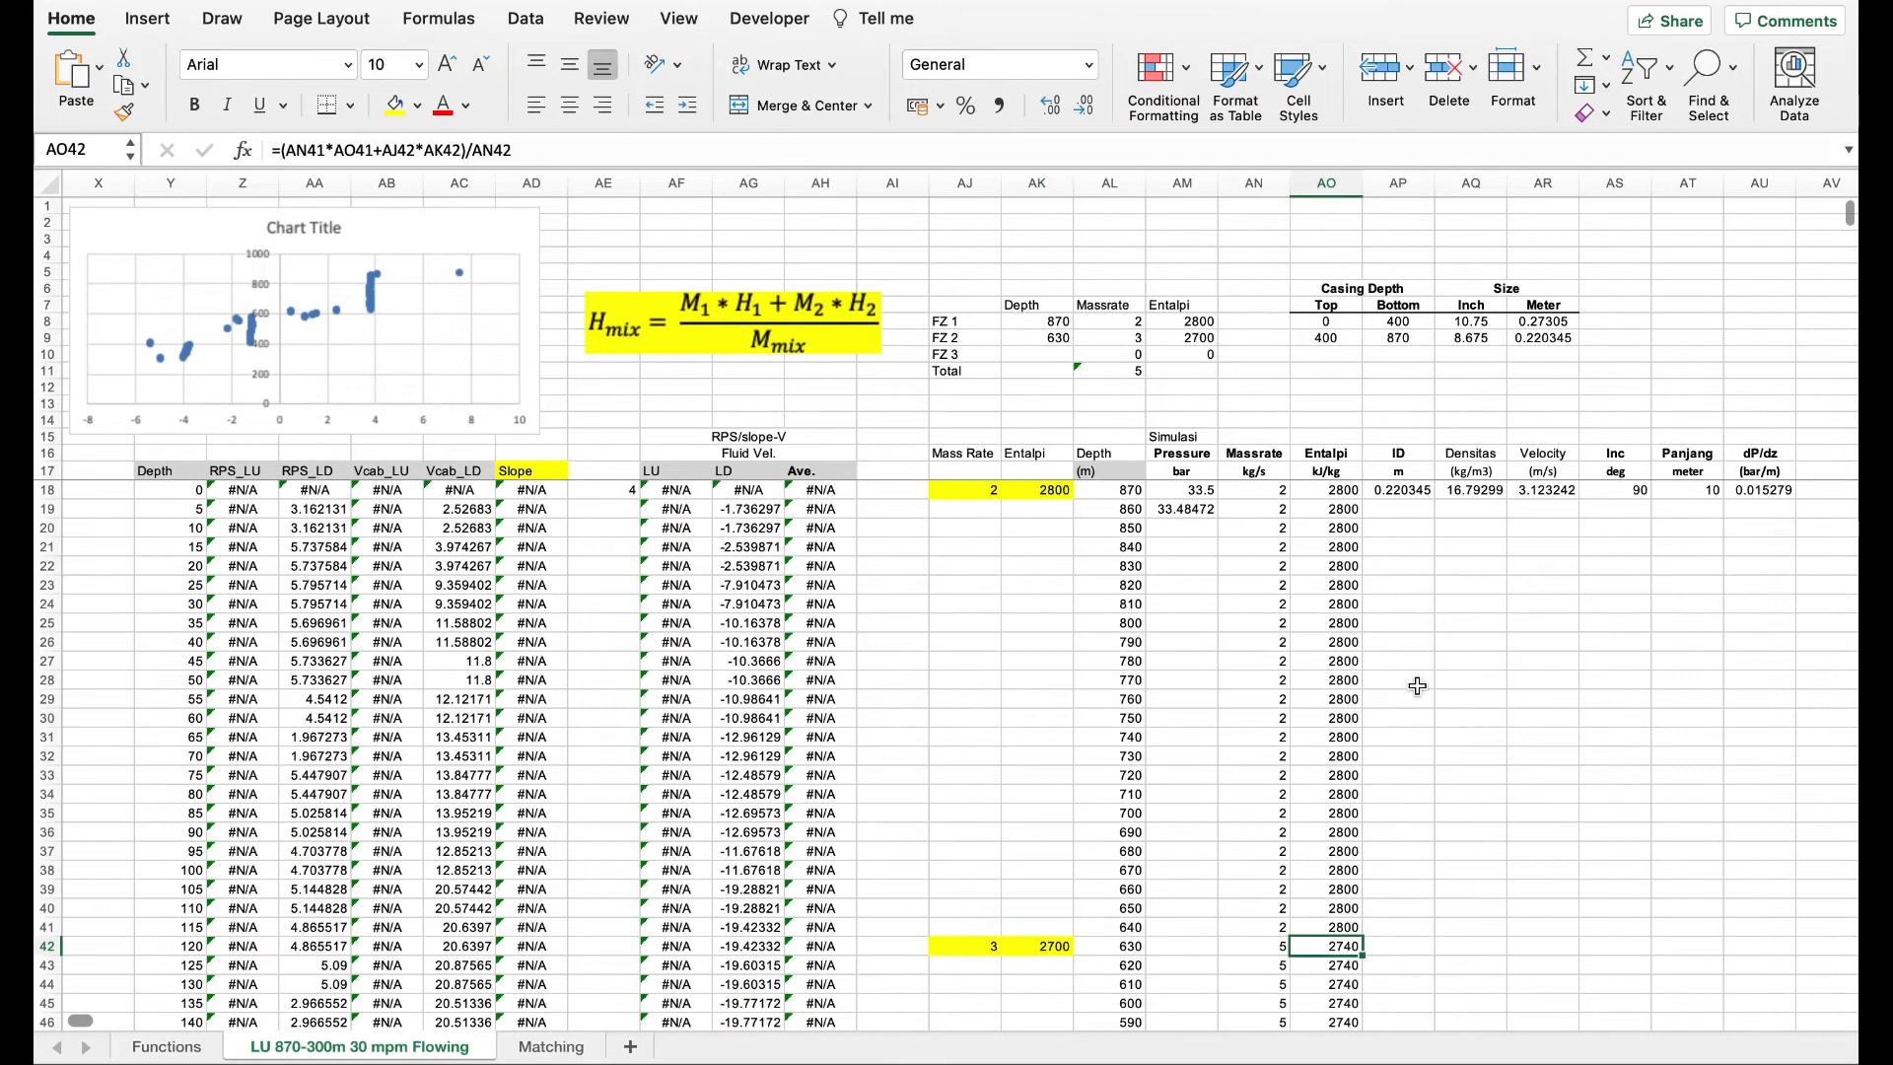
- Check the 870 m ID lookup against the casing depth and size table, and fill its formula down through all depth rows
click(1400, 492)
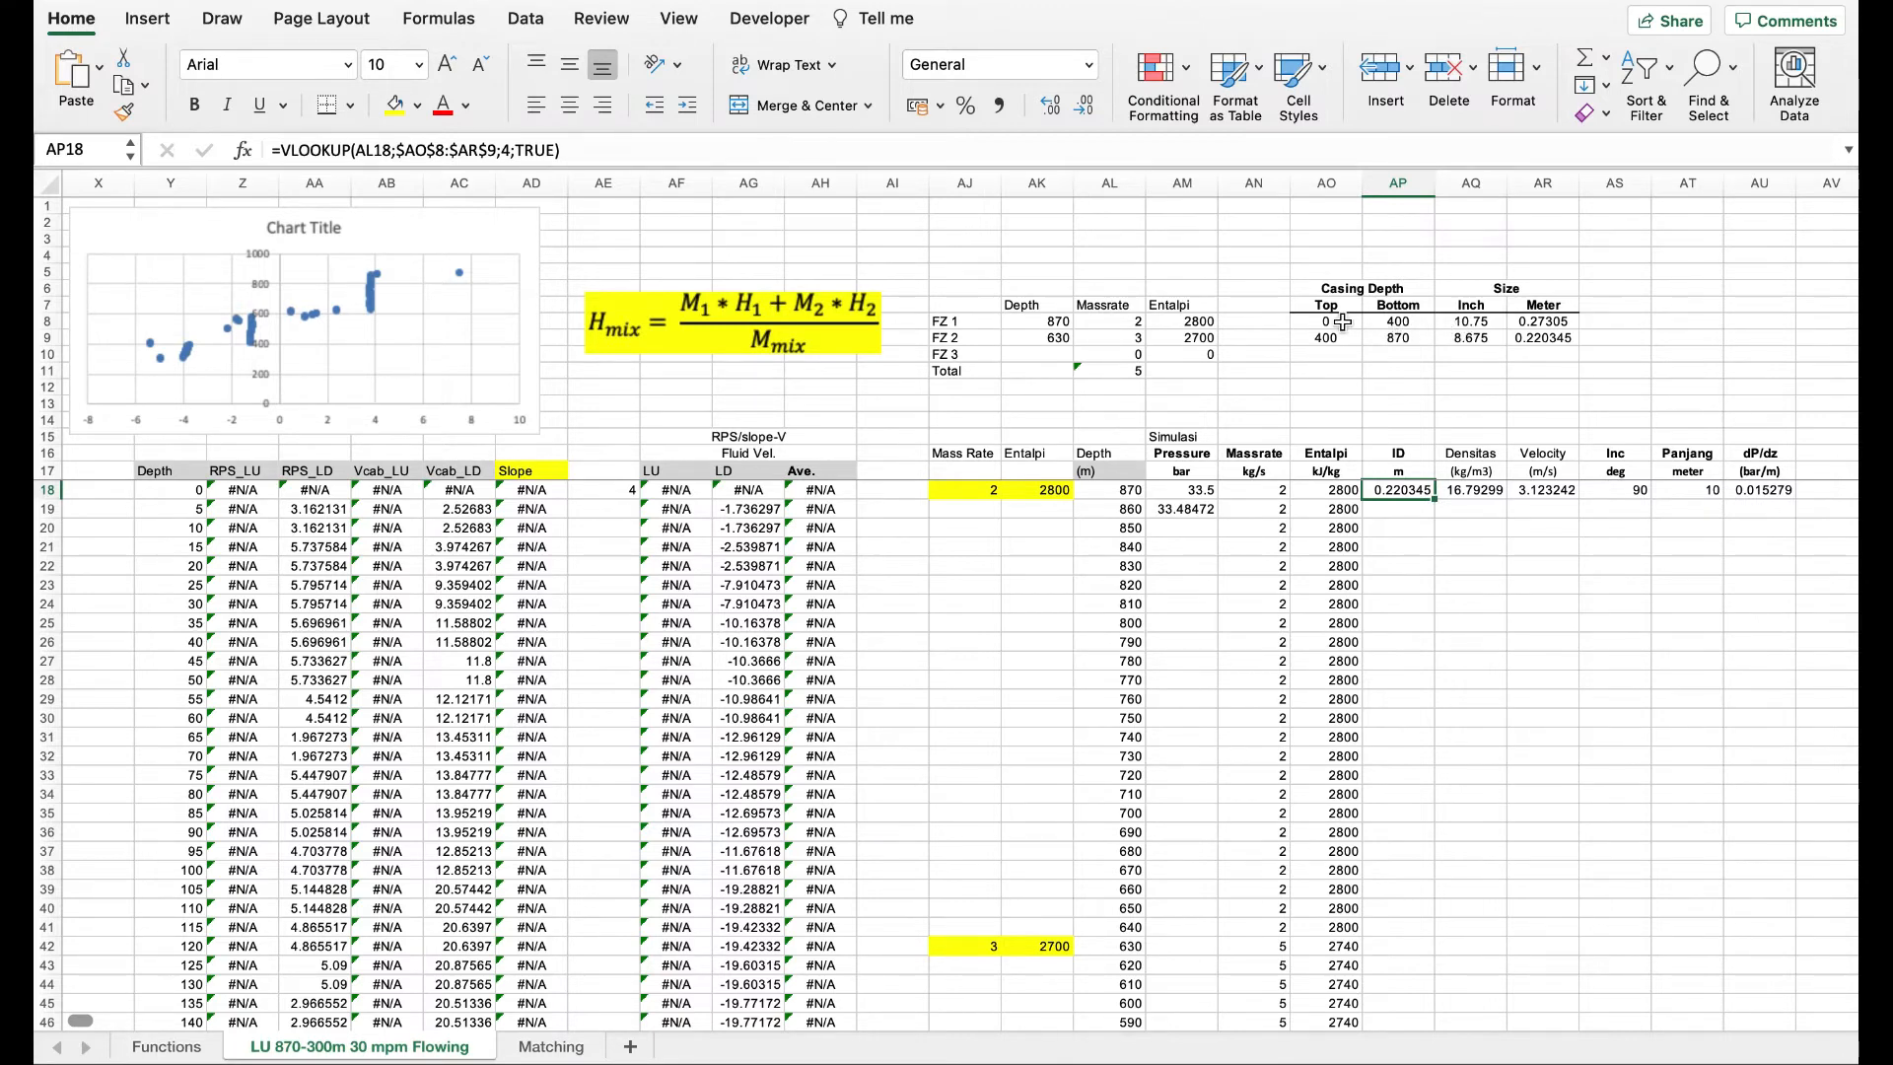
drag(1343, 322, 1549, 338)
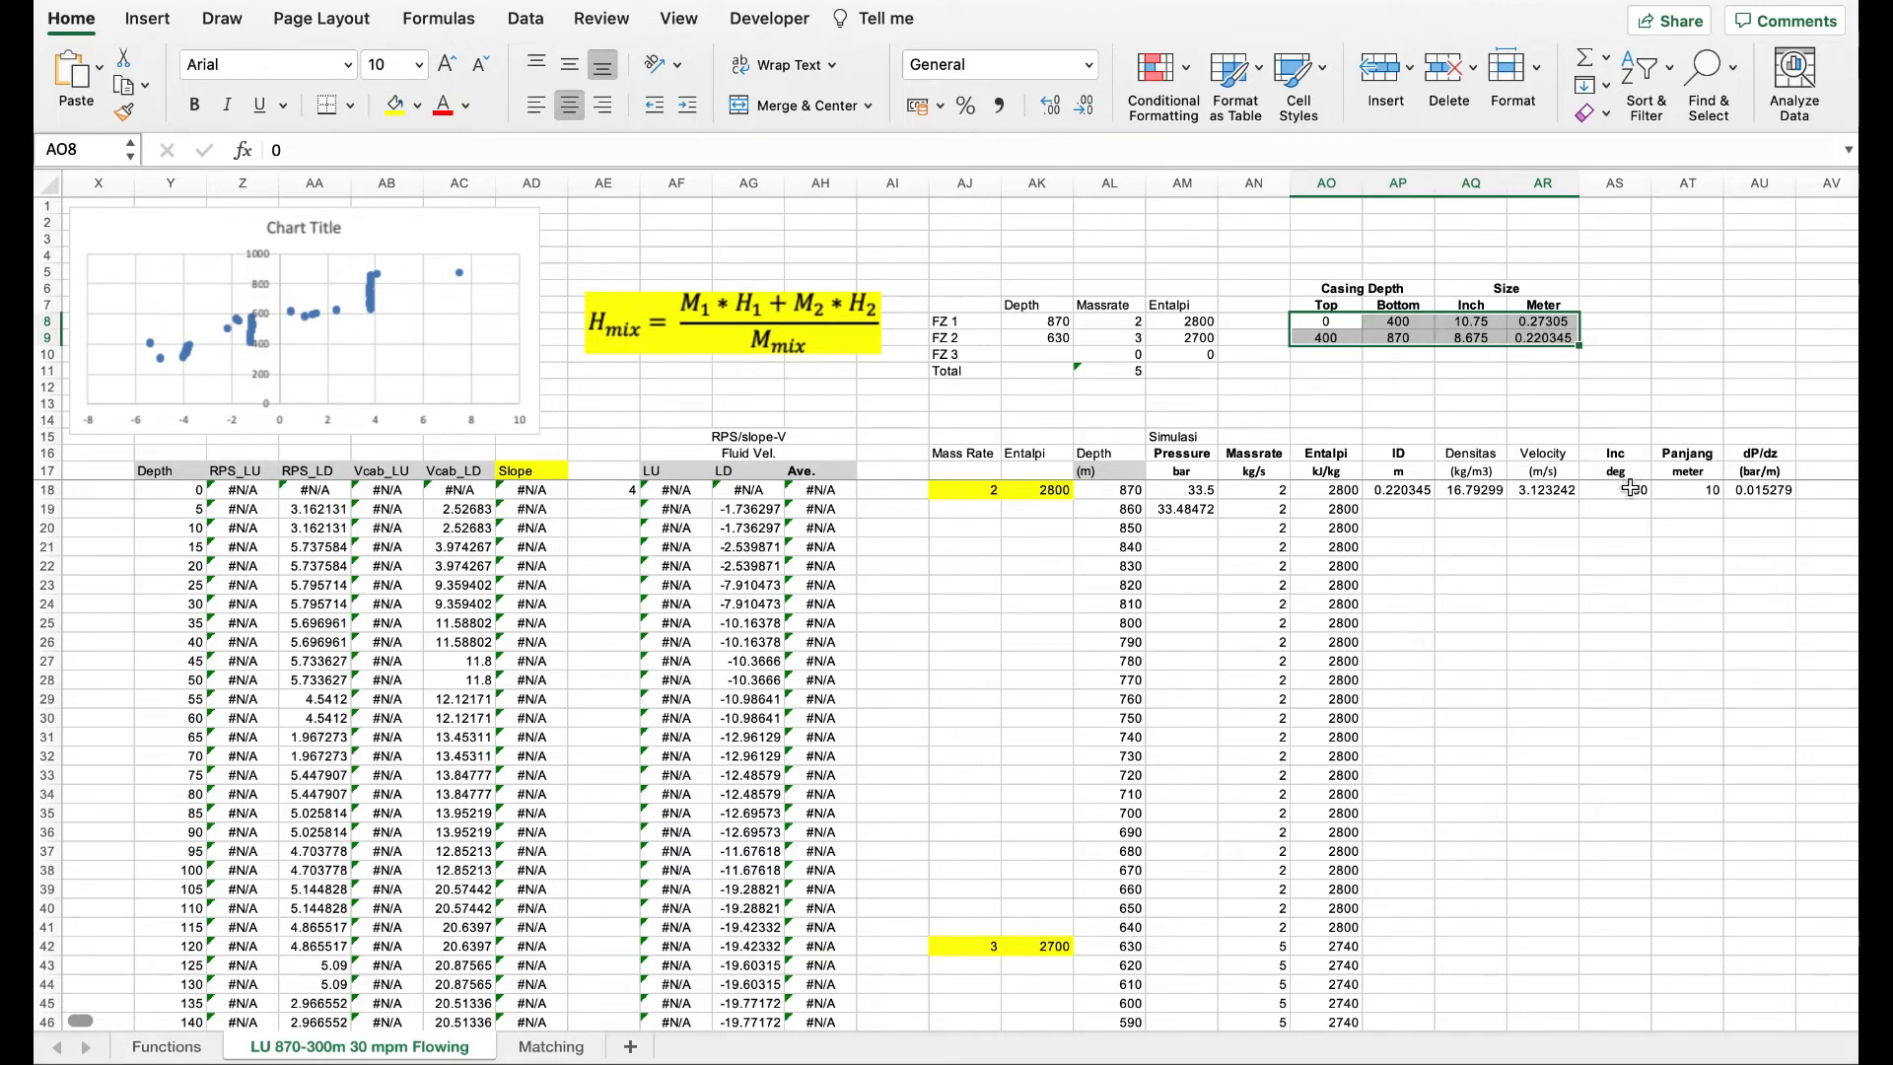
click(1419, 384)
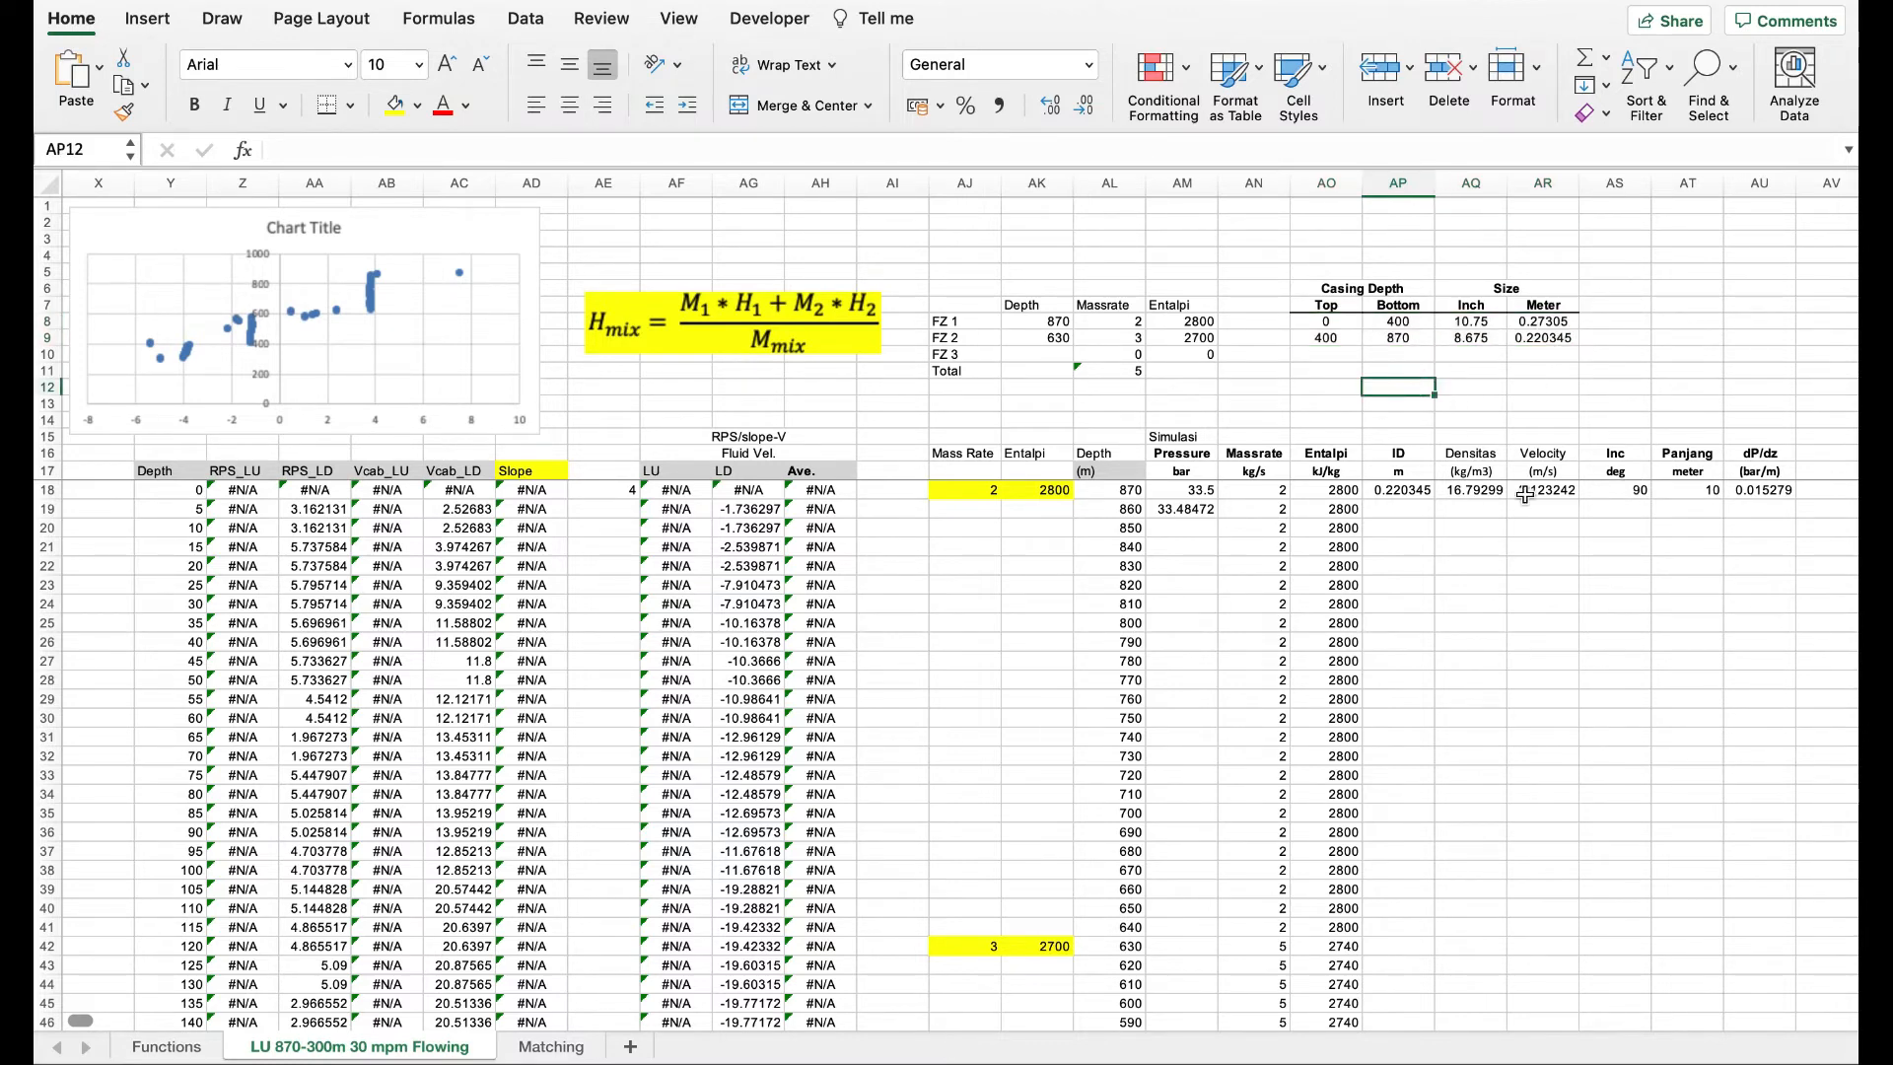
click(1423, 489)
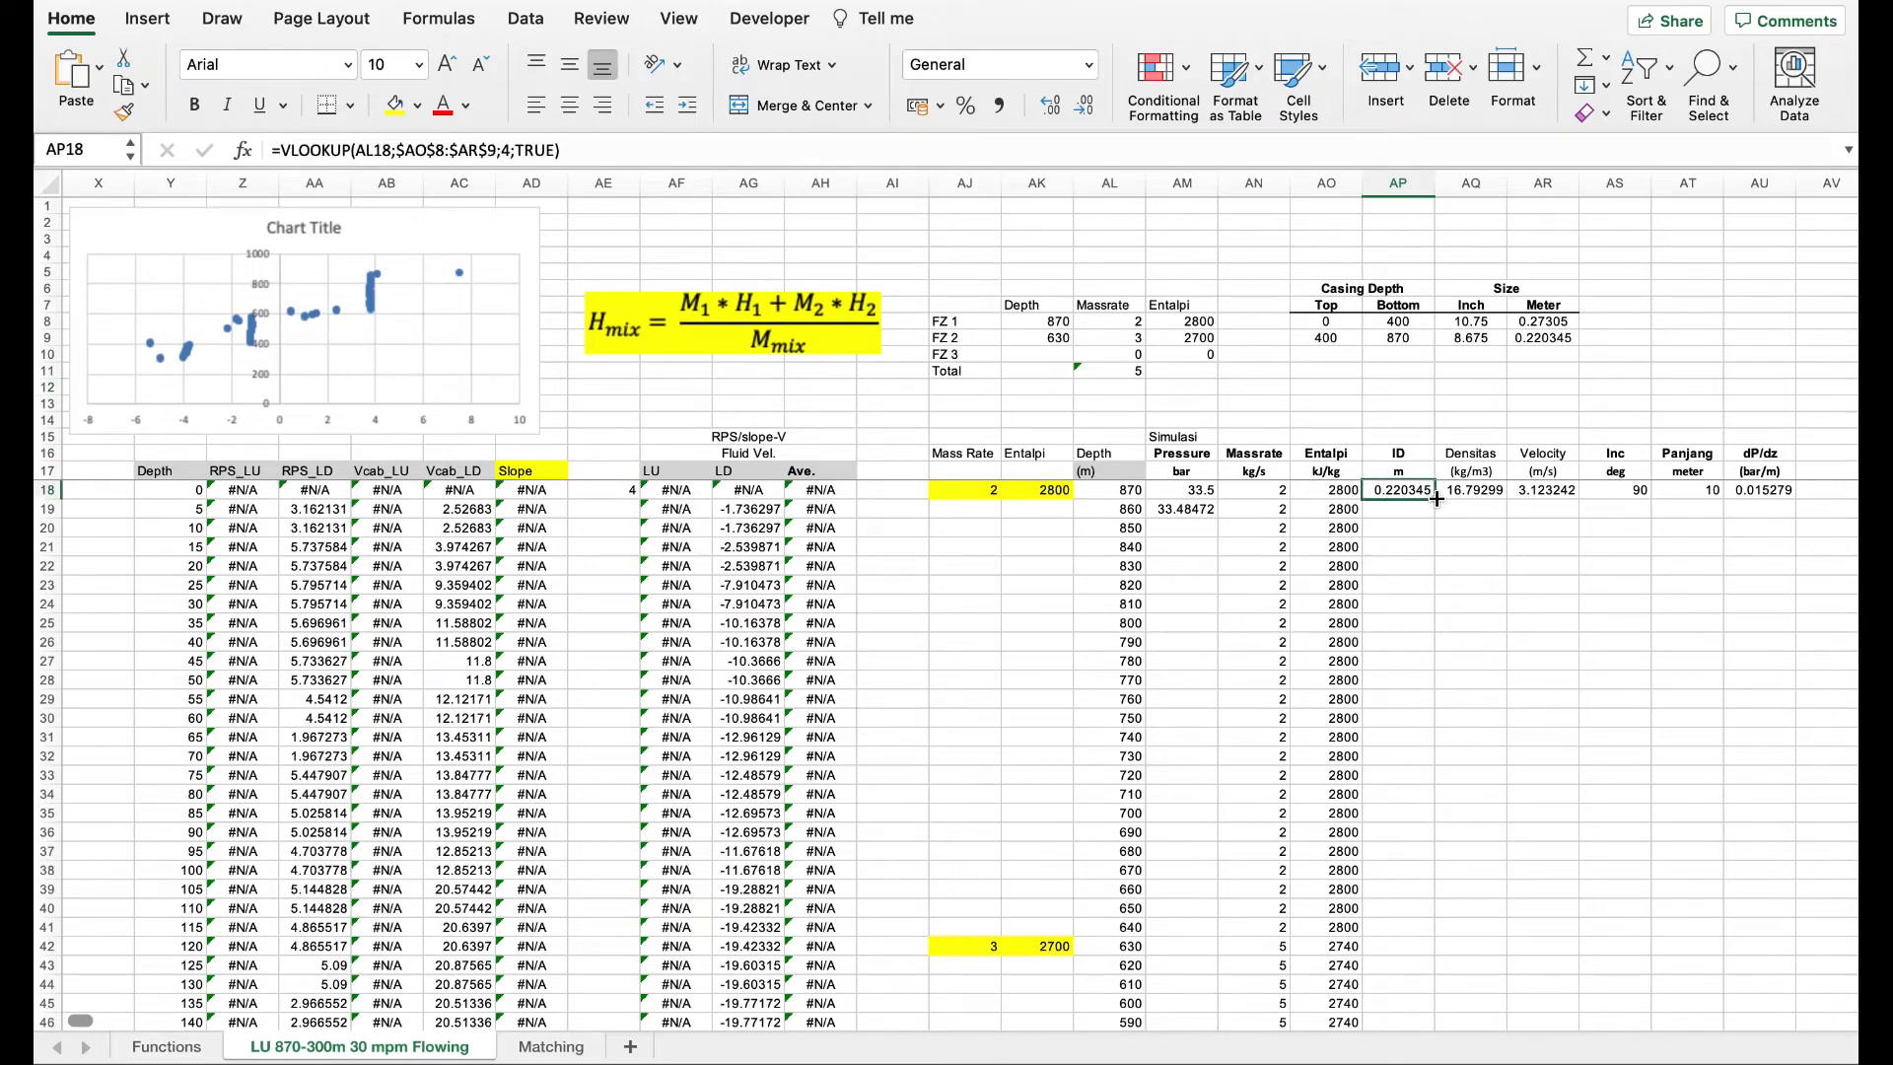
double_click(1437, 498)
scroll(1501, 598, down, 15)
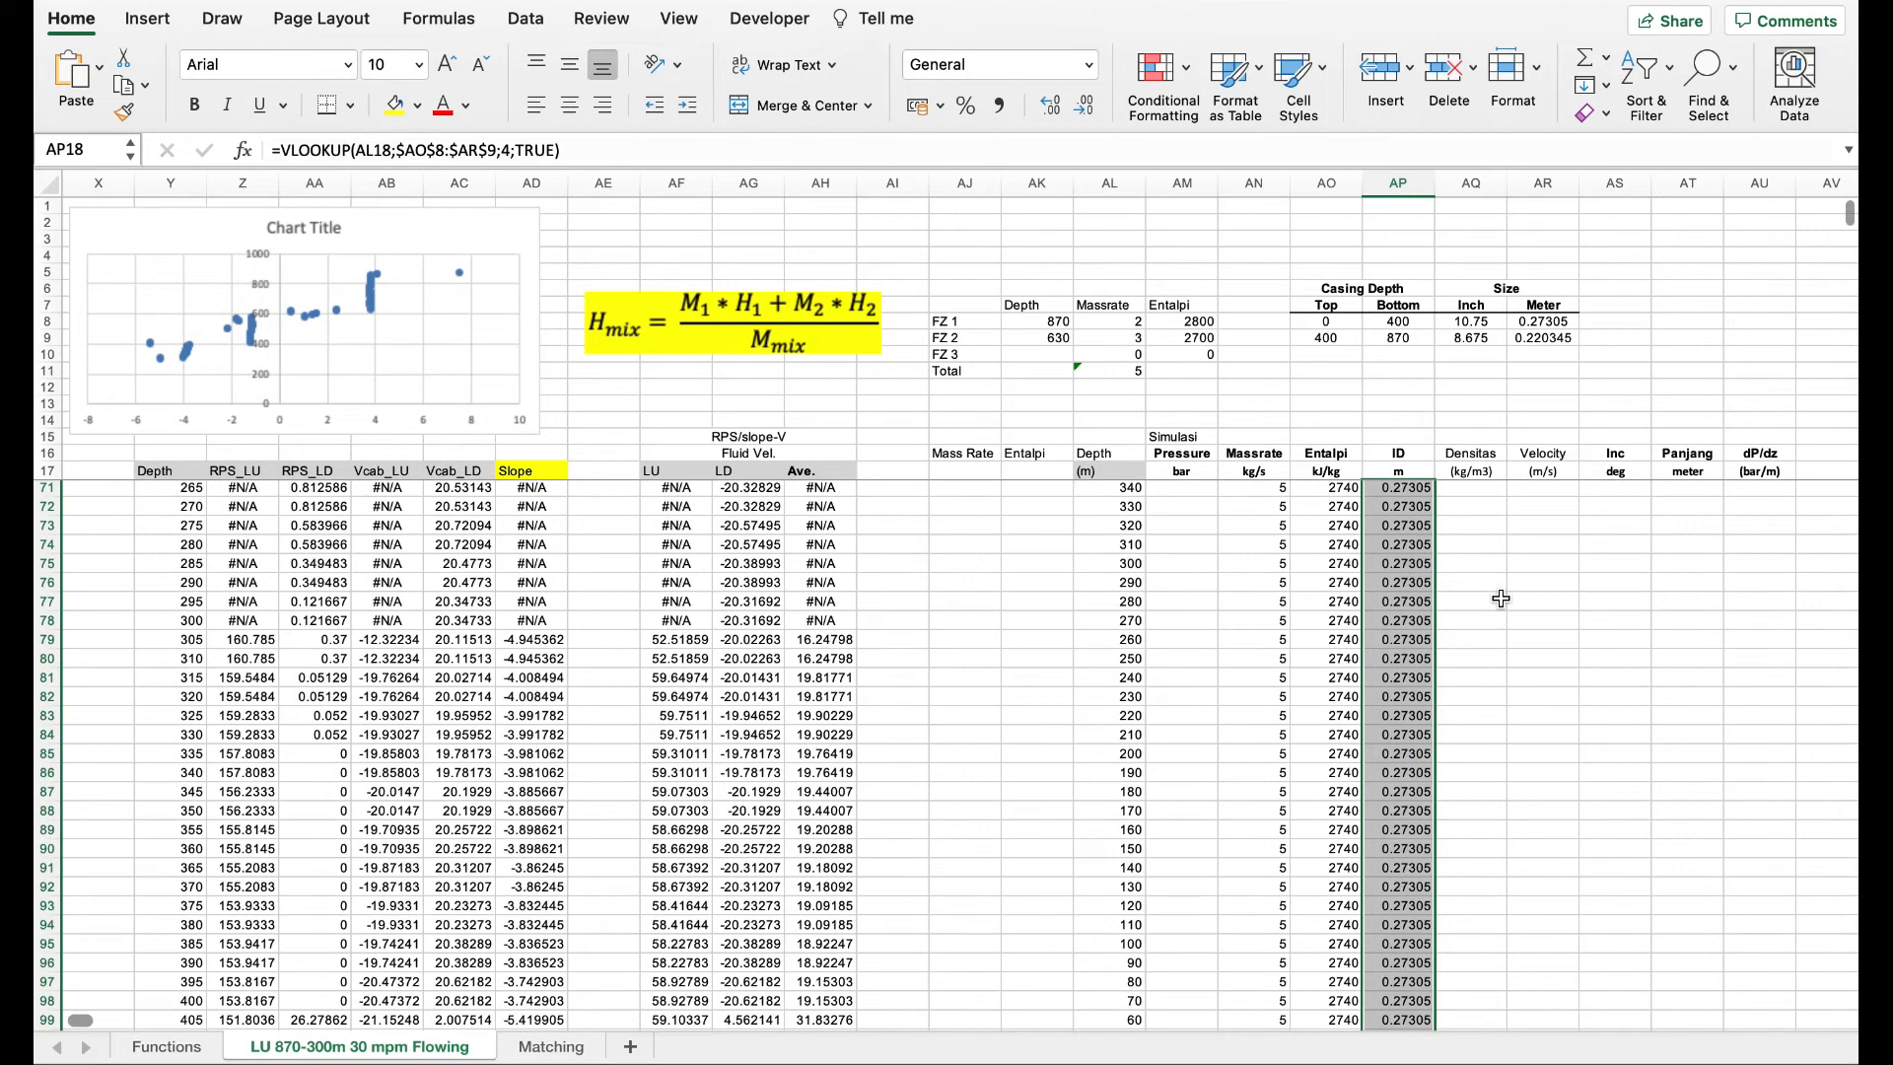
scroll(1501, 598, up, 15)
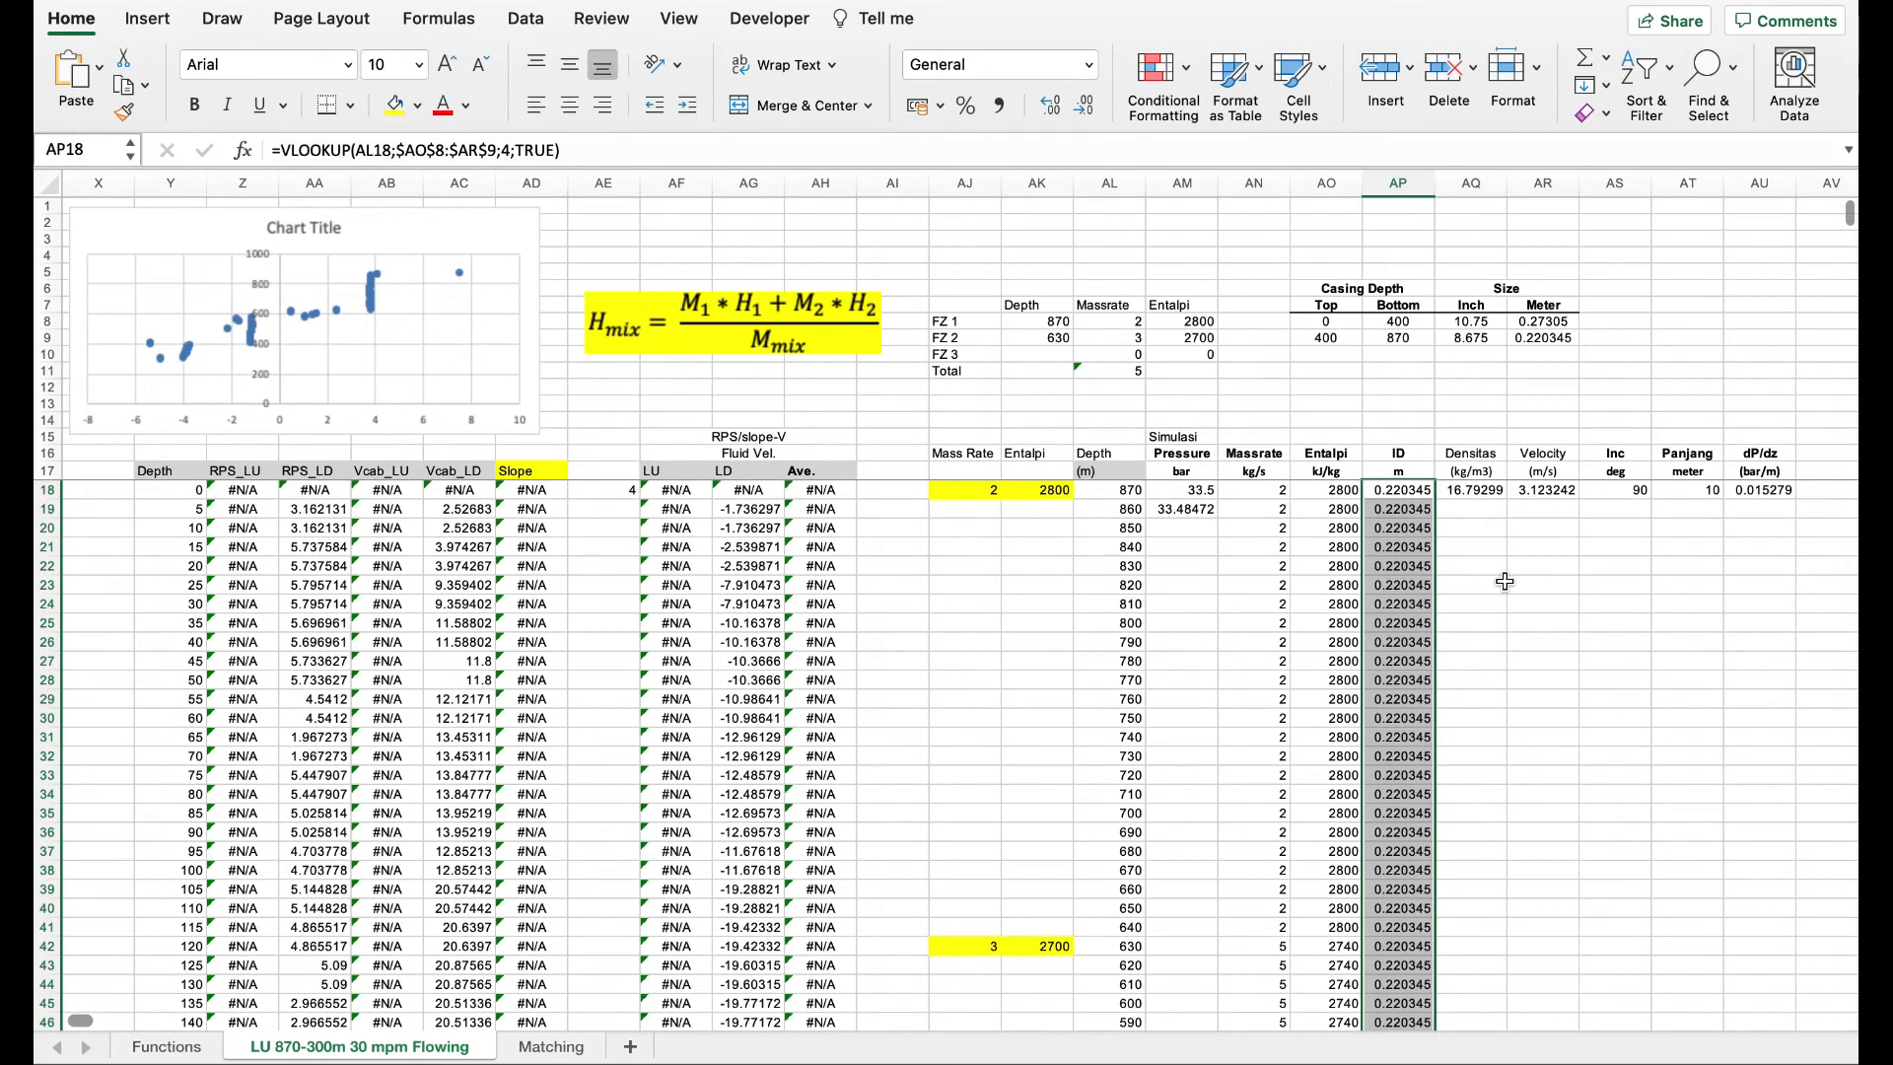
- Fill the 870 m Densitas and Velocity formulas down through all depth rows of the simulation table
click(1502, 496)
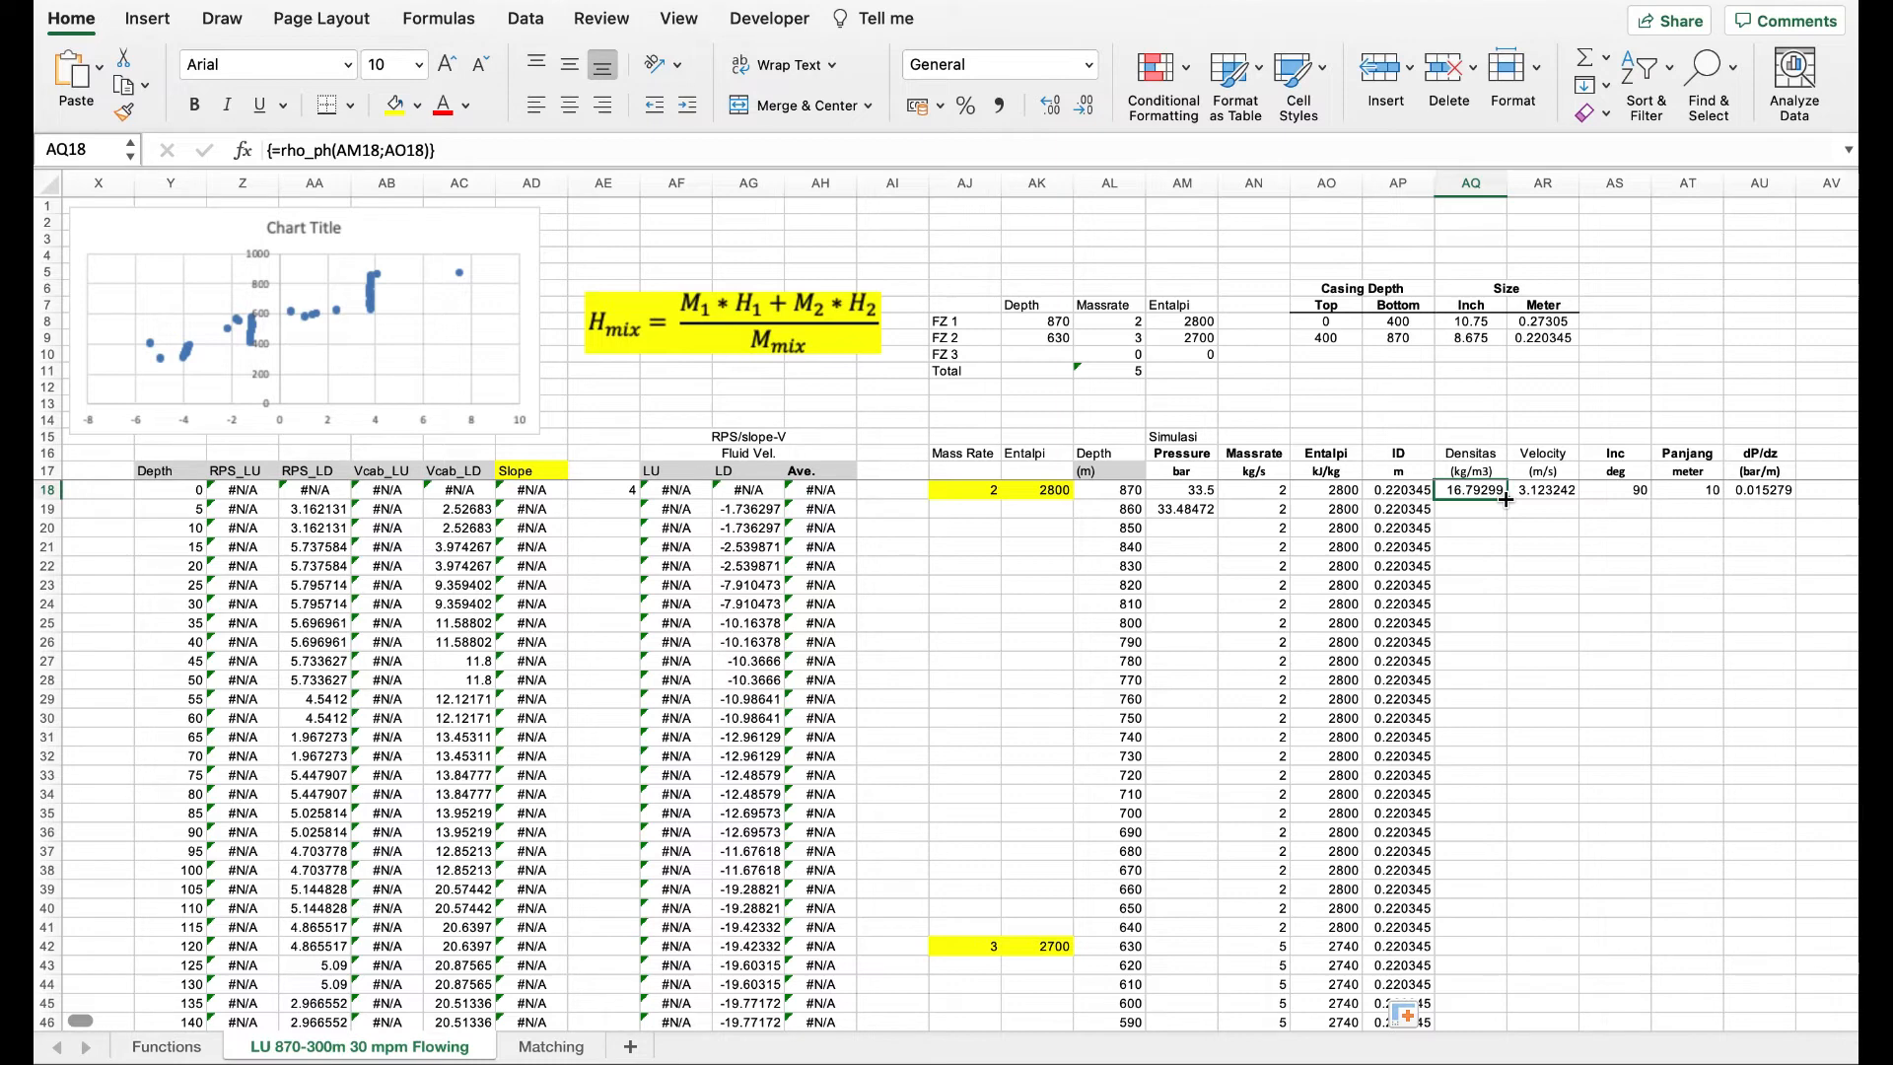
double_click(1506, 500)
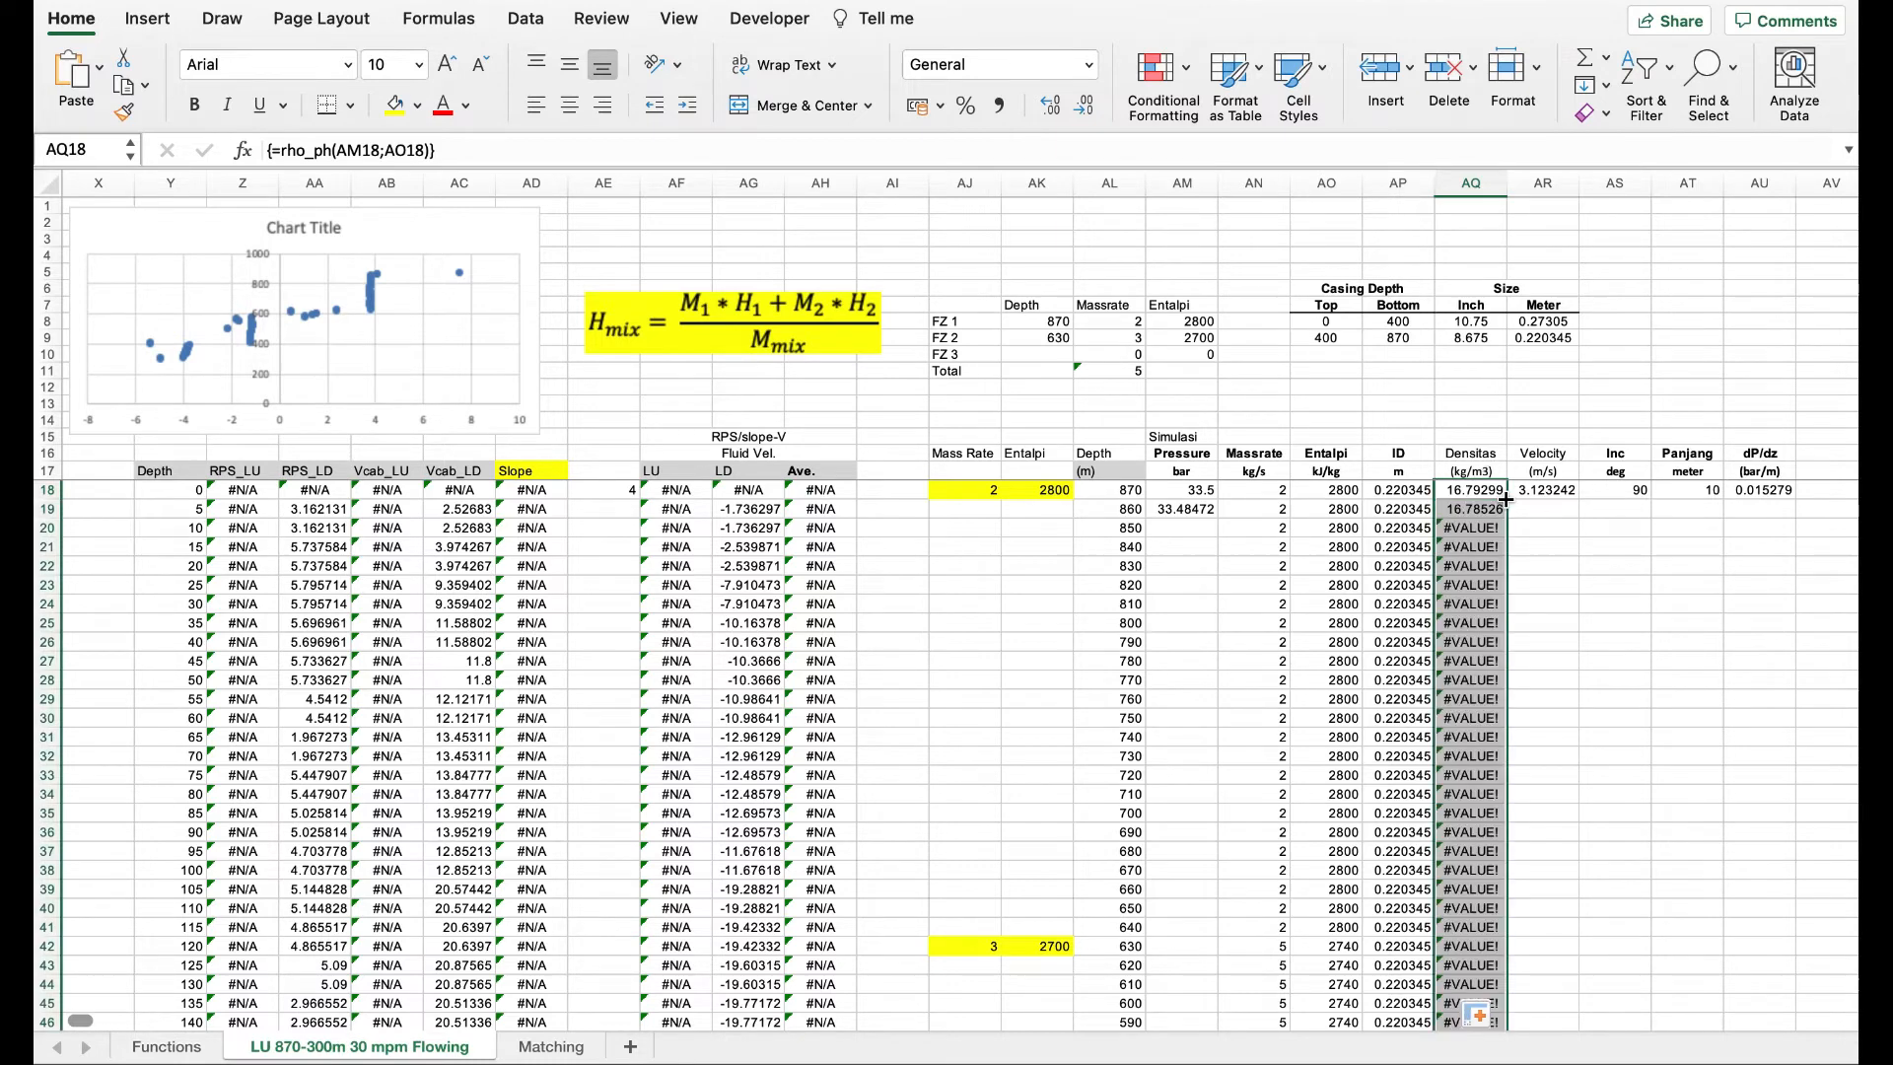
click(1549, 493)
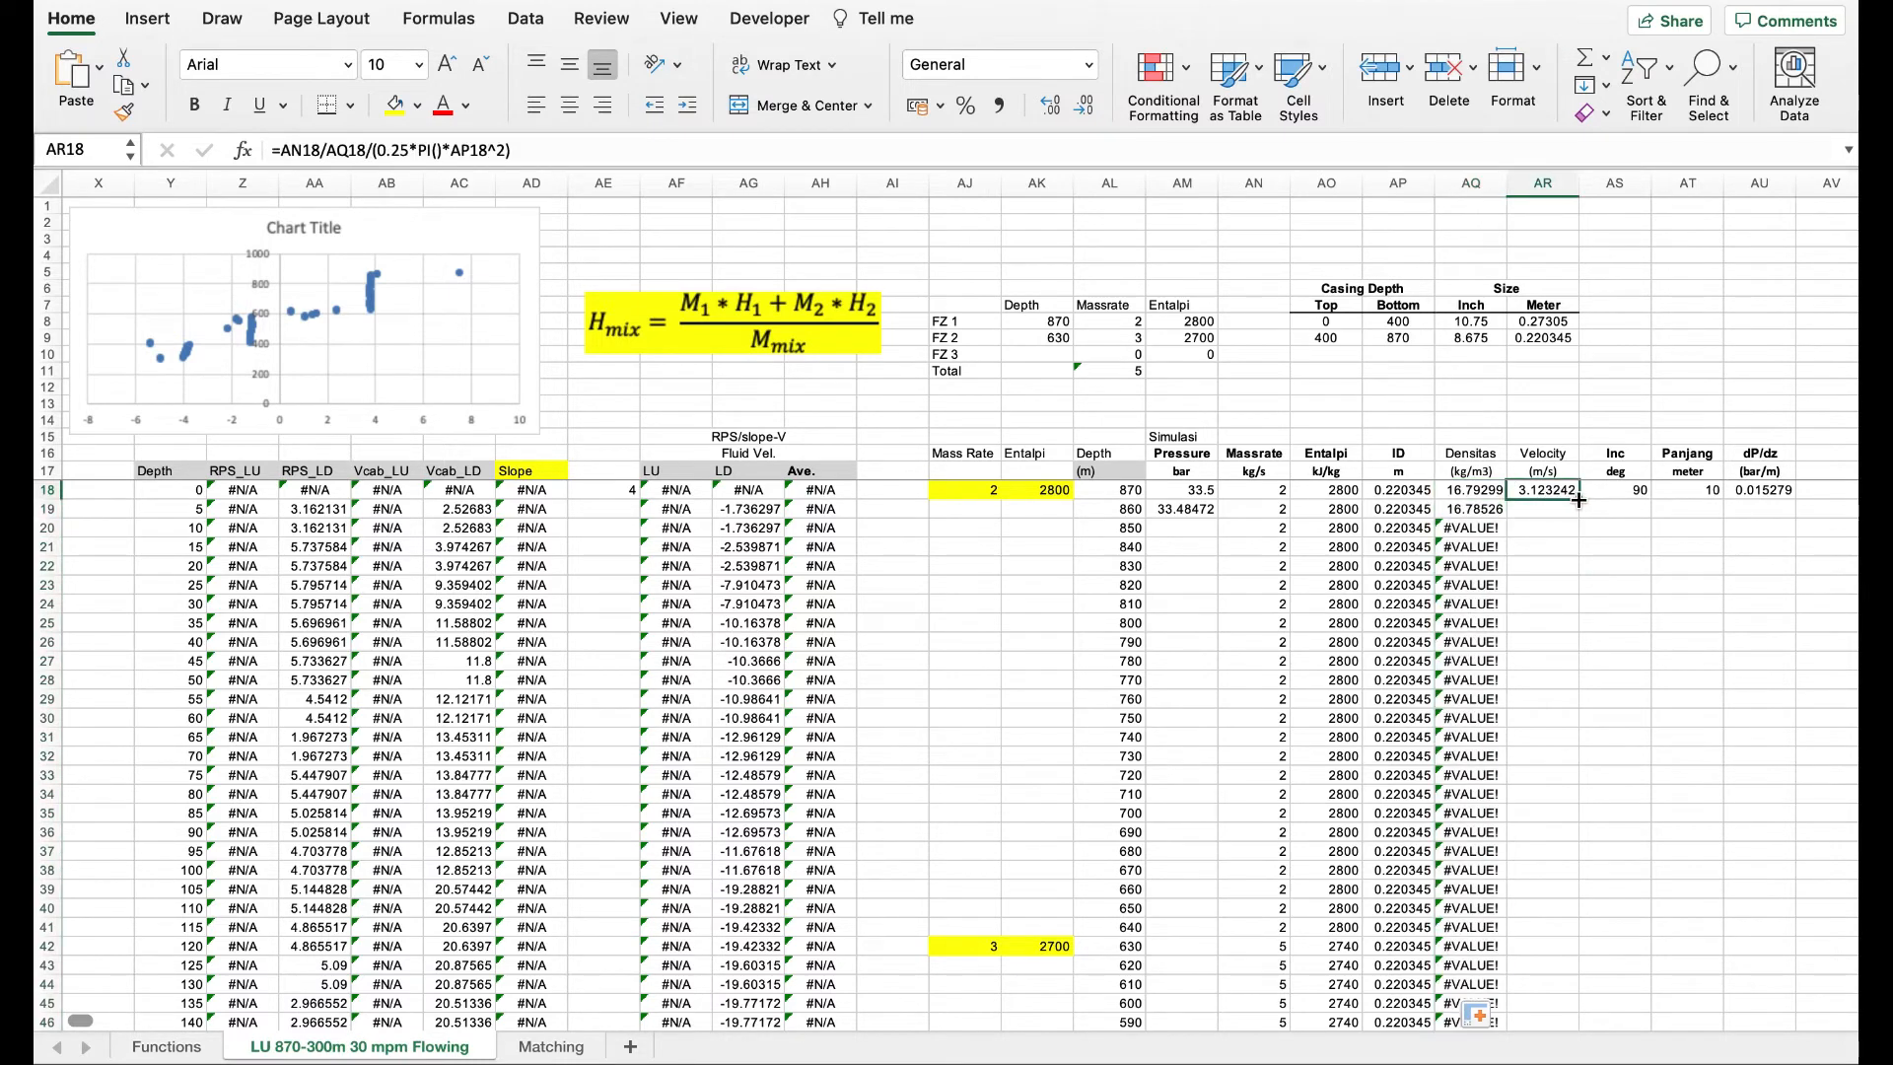
double_click(1579, 500)
- Copy the Inc value of 90 degrees down through the depth rows of the simulation table
click(1638, 516)
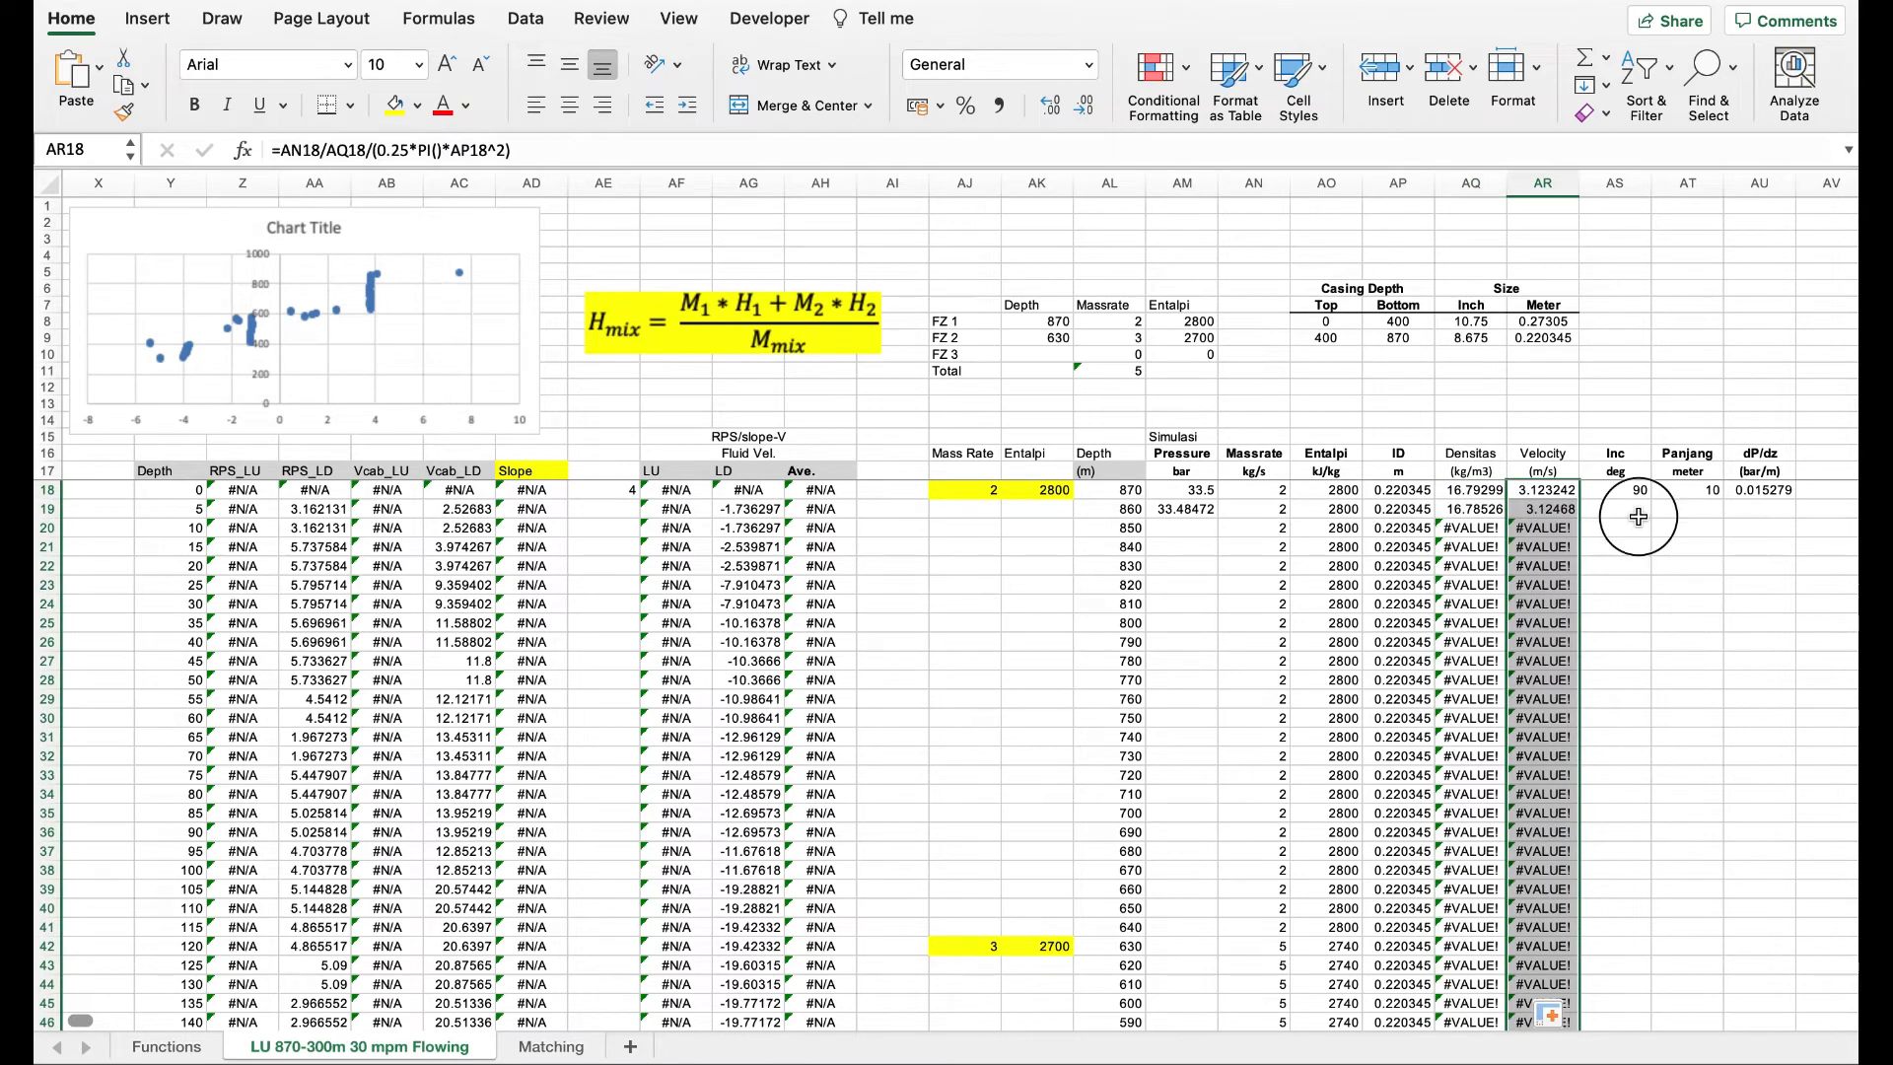
click(1640, 491)
drag(1651, 500, 1629, 1001)
scroll(1713, 761, up, 20)
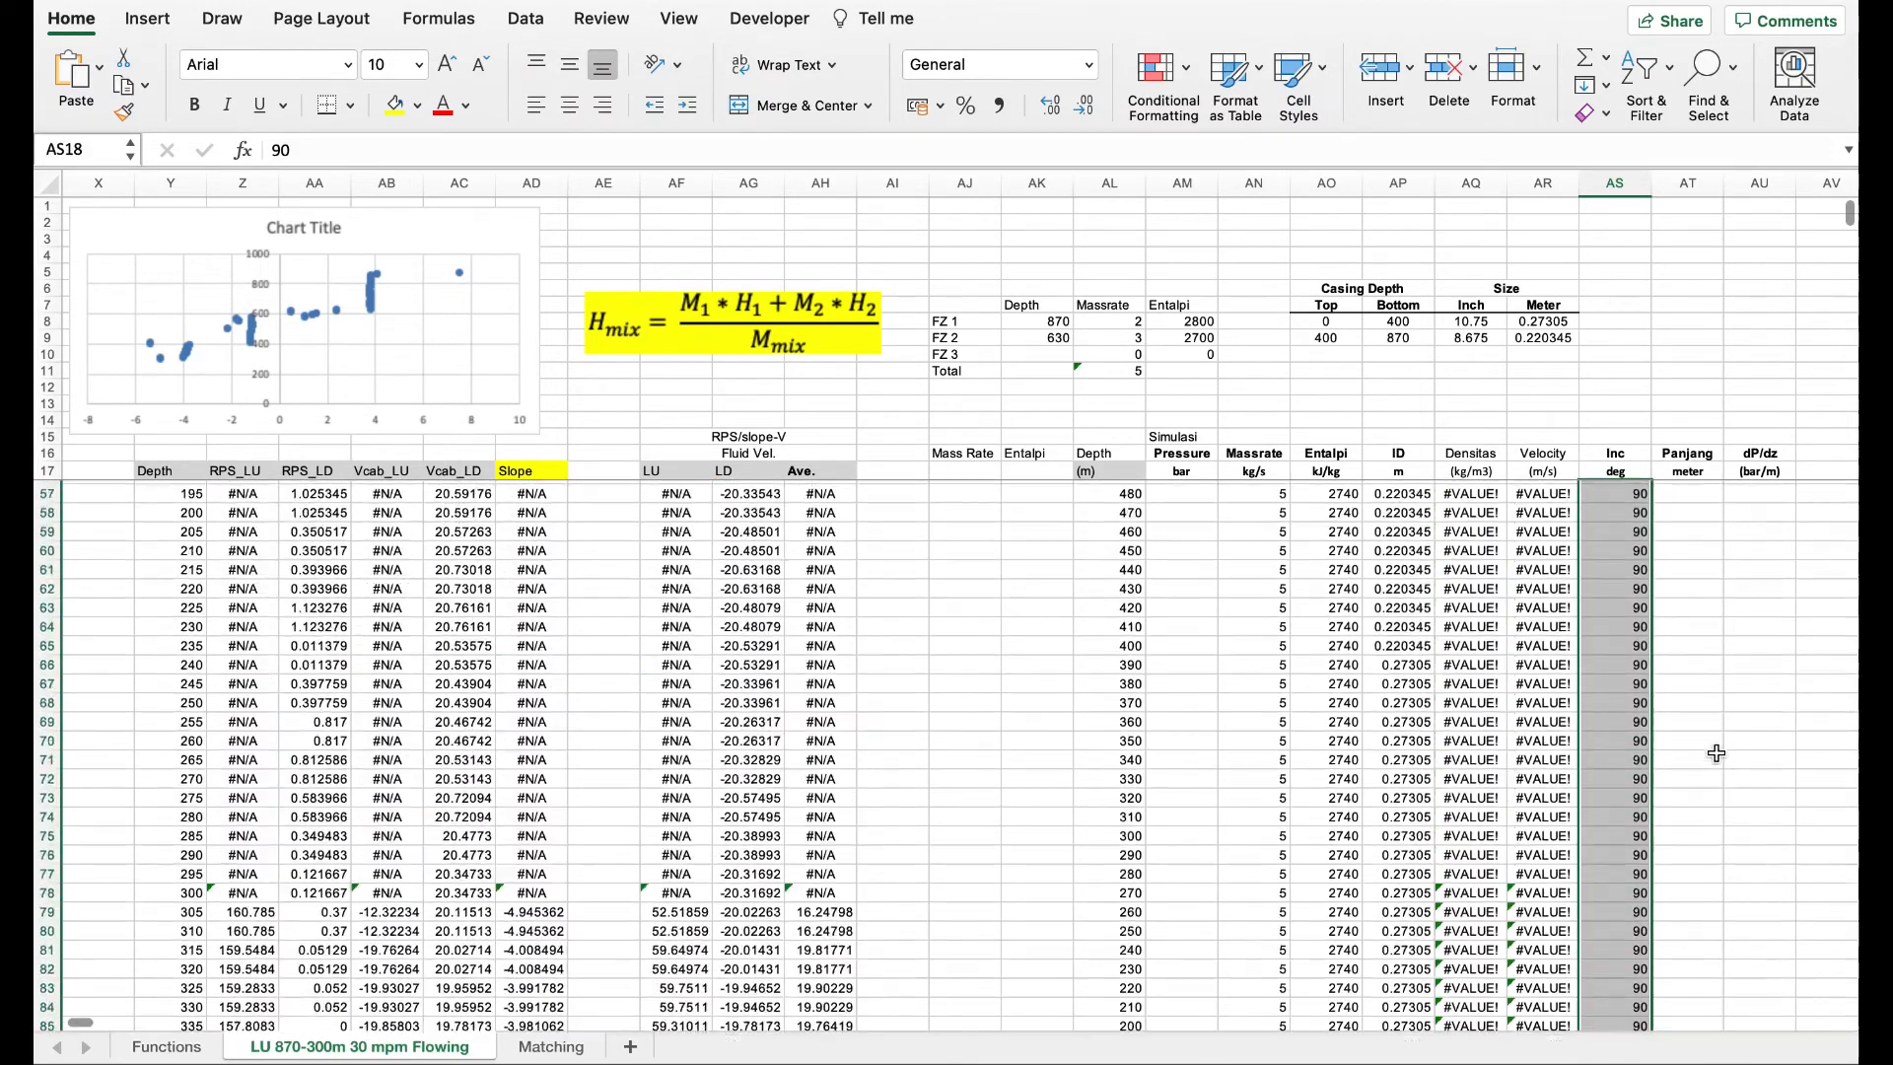
- Check the depths used by the 870 m Panjang formula and fill it down through all depth rows
click(1698, 492)
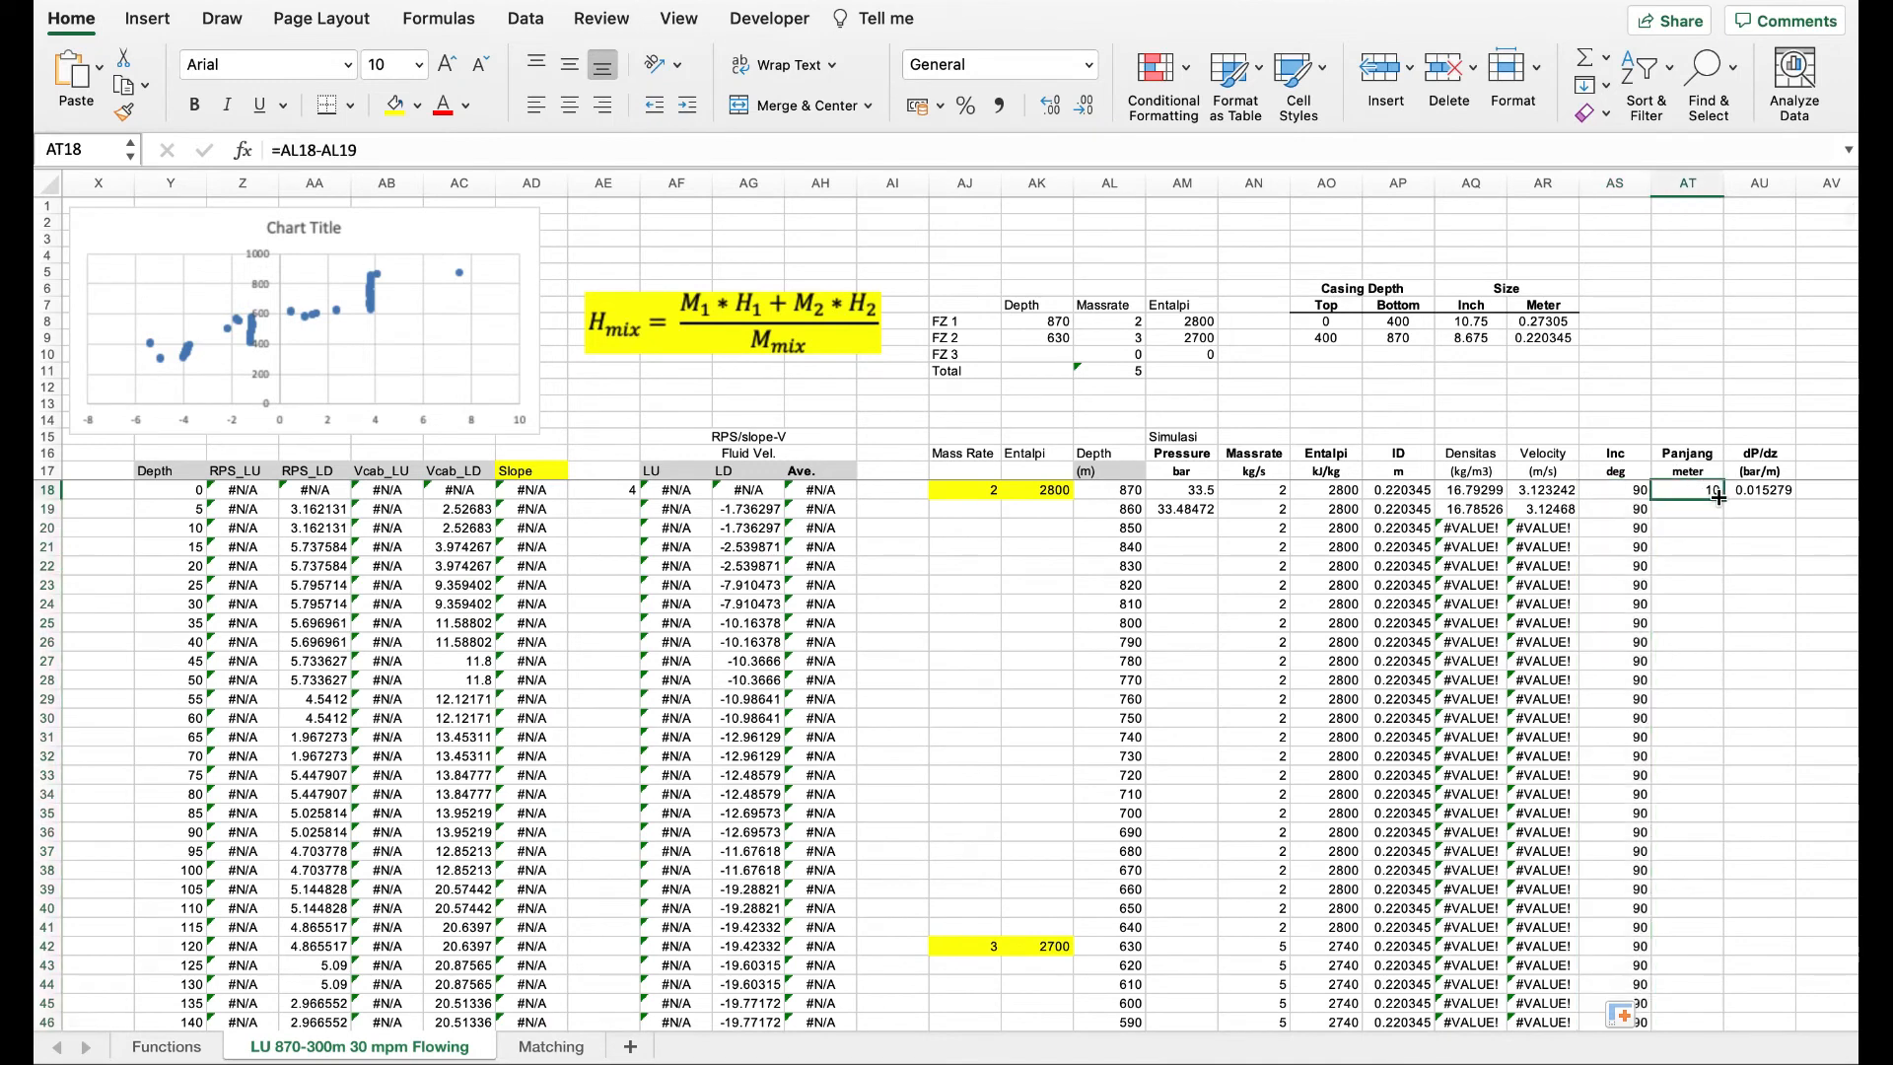
click(1132, 495)
click(1133, 512)
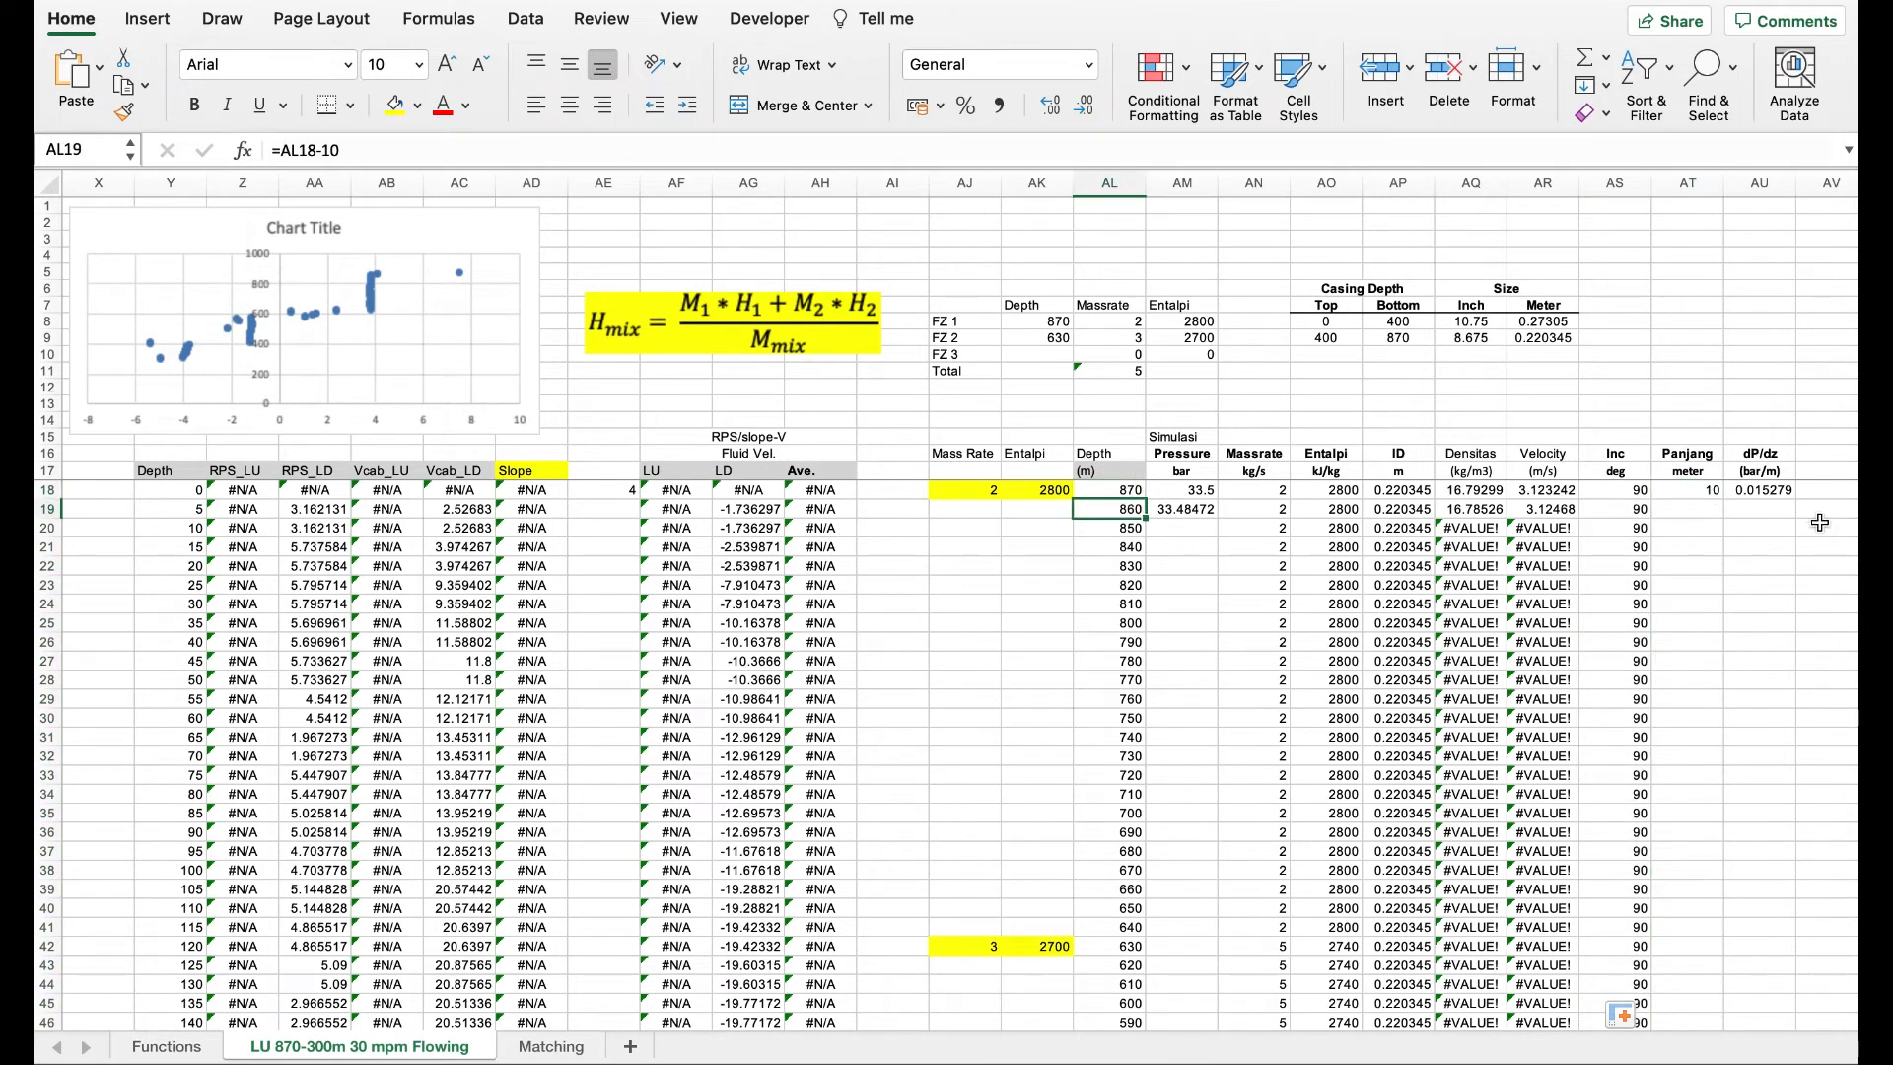
click(1710, 492)
double_click(1722, 497)
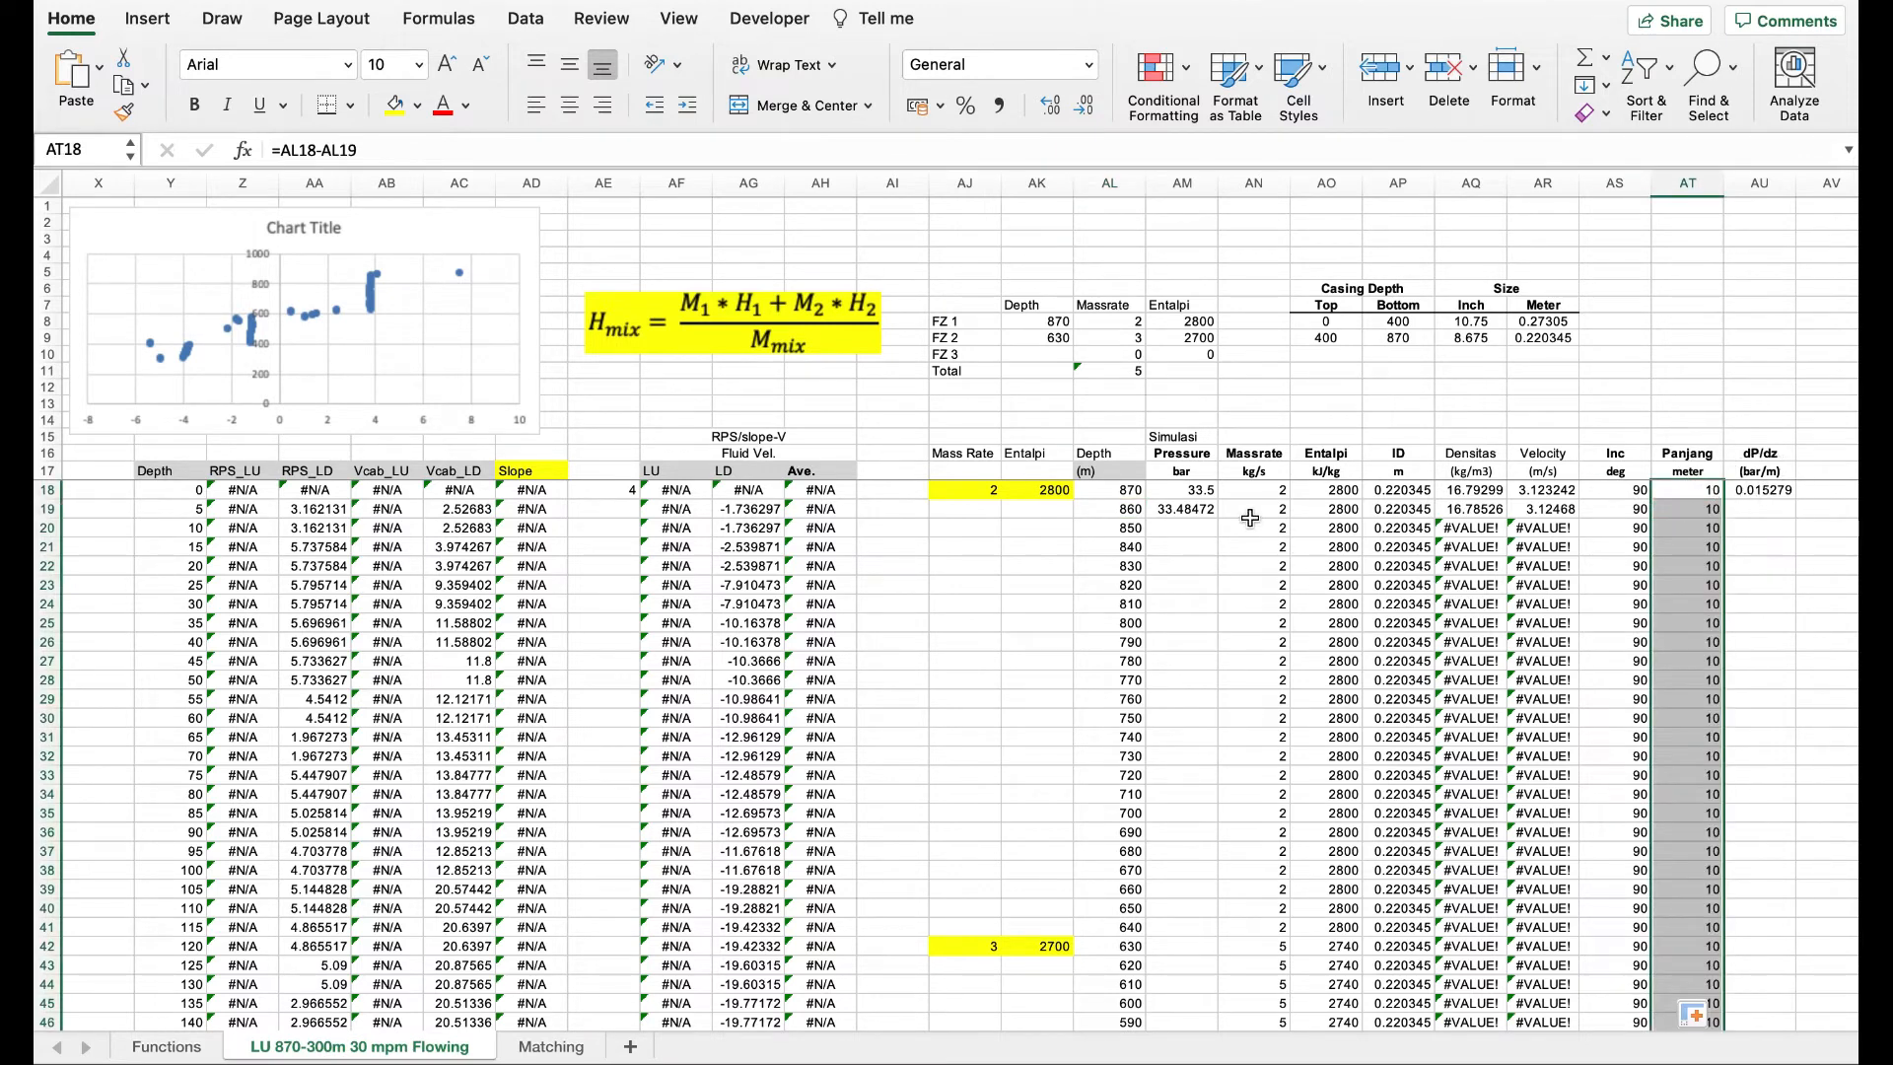
- Fill the 870 m dP/dz formula, which uses dpmix, down through all depth rows of the simulation table
click(1773, 492)
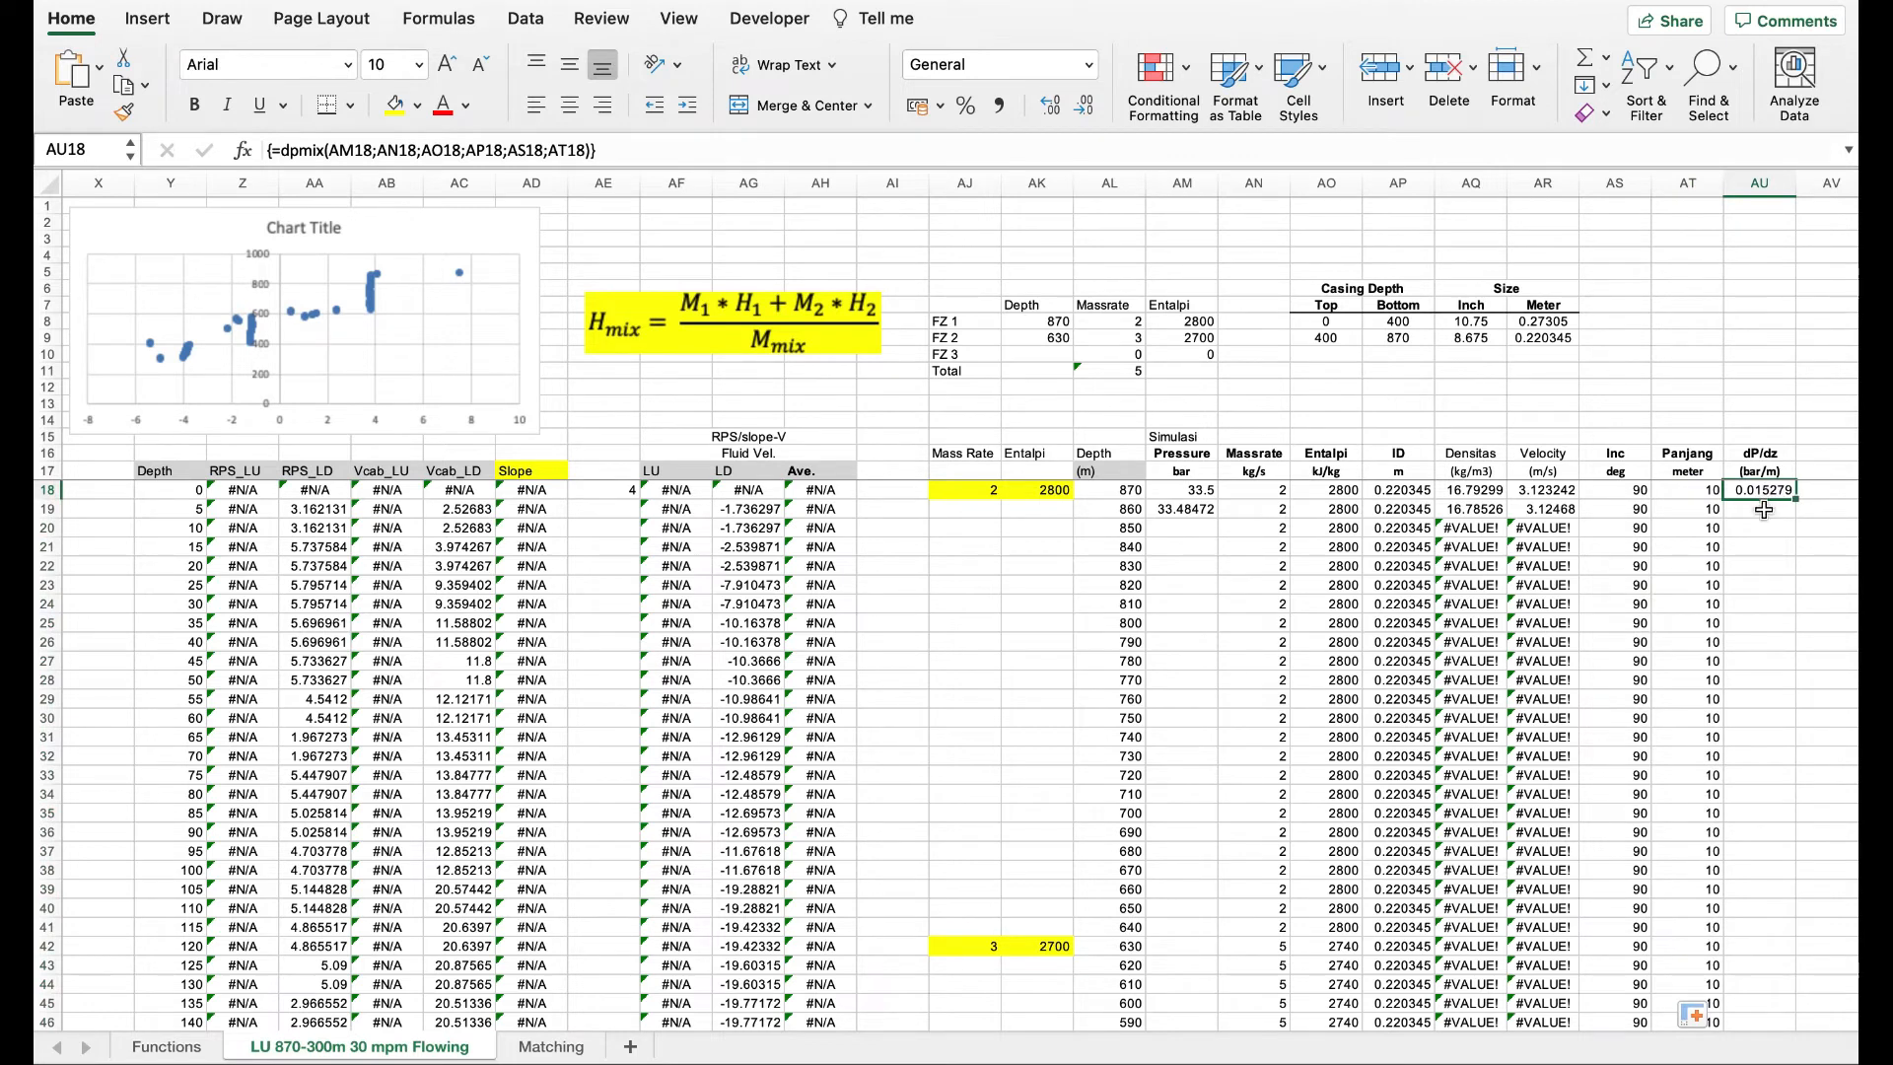
click(1765, 510)
click(1765, 493)
click(1758, 548)
click(1751, 485)
double_click(1792, 501)
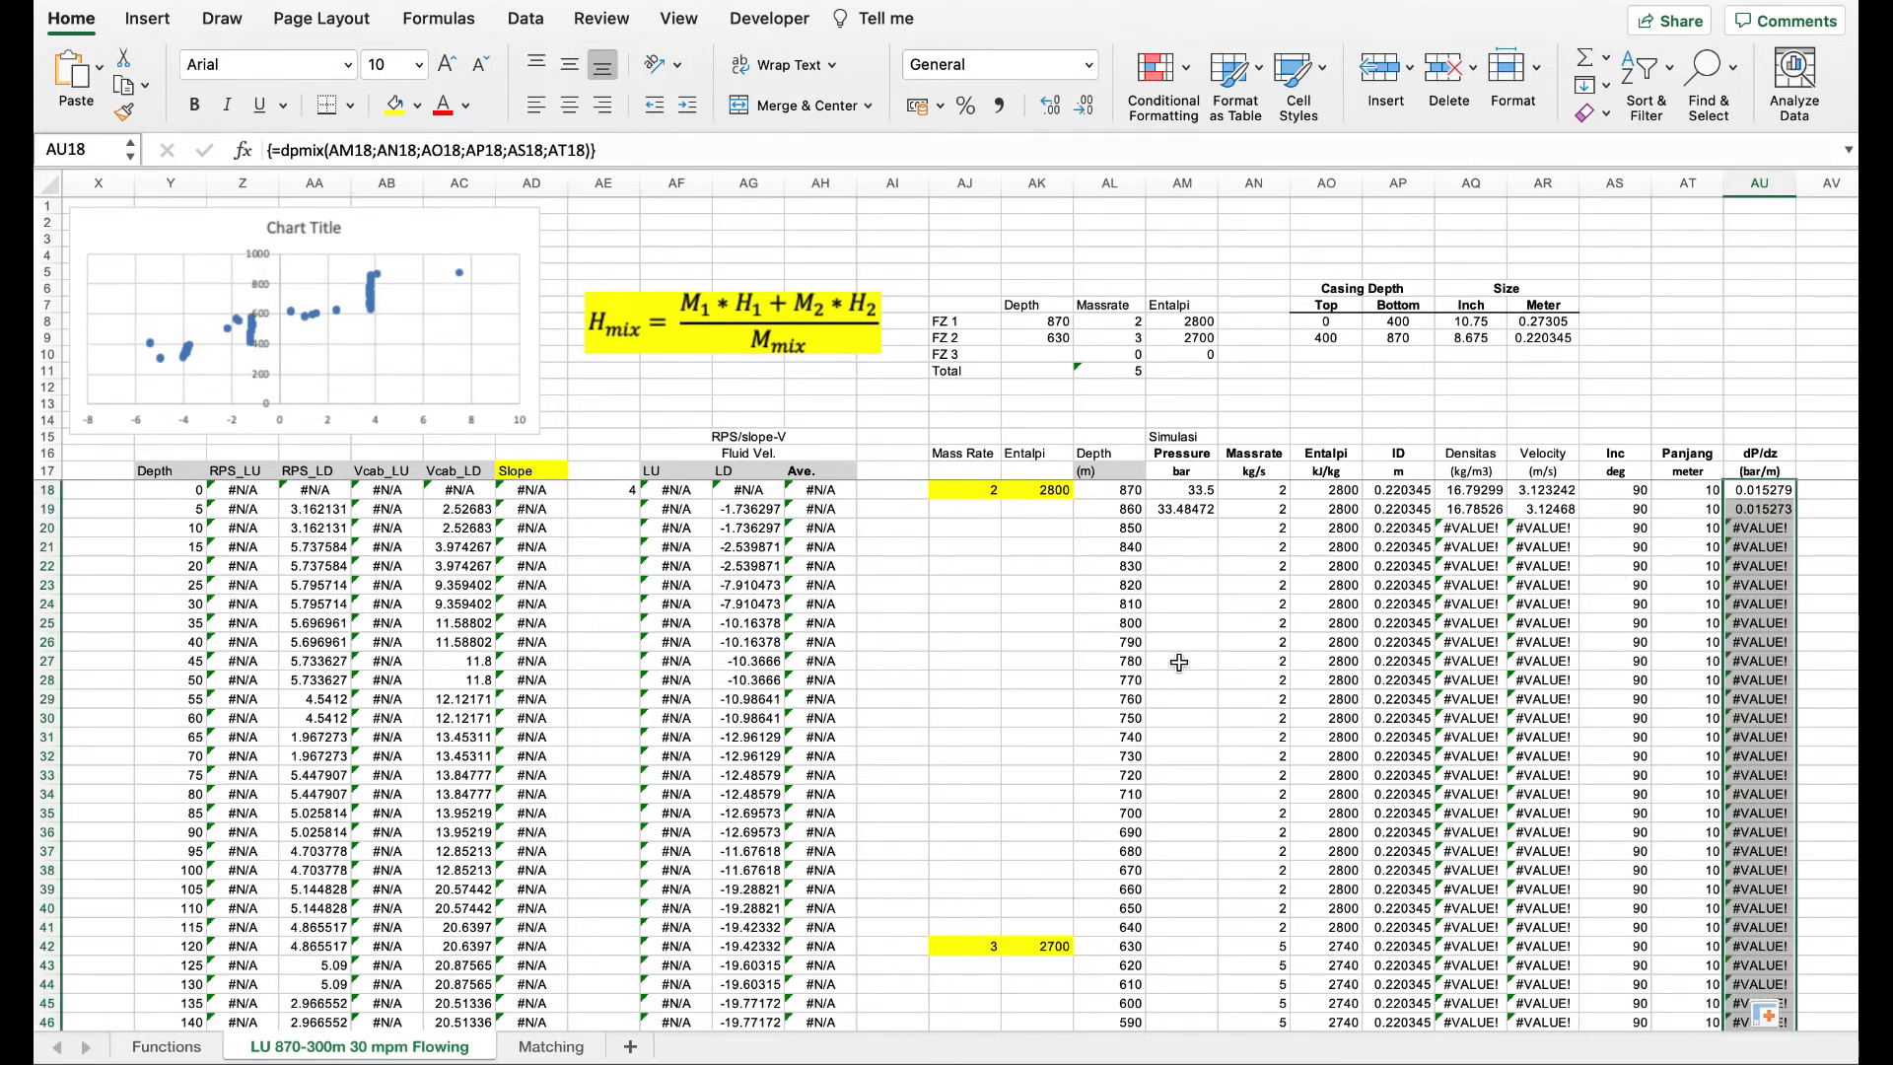
- Fill the 860 m Pressure formula down through the remaining depth rows and review the simulated values, including Velocity
click(1180, 662)
click(1194, 511)
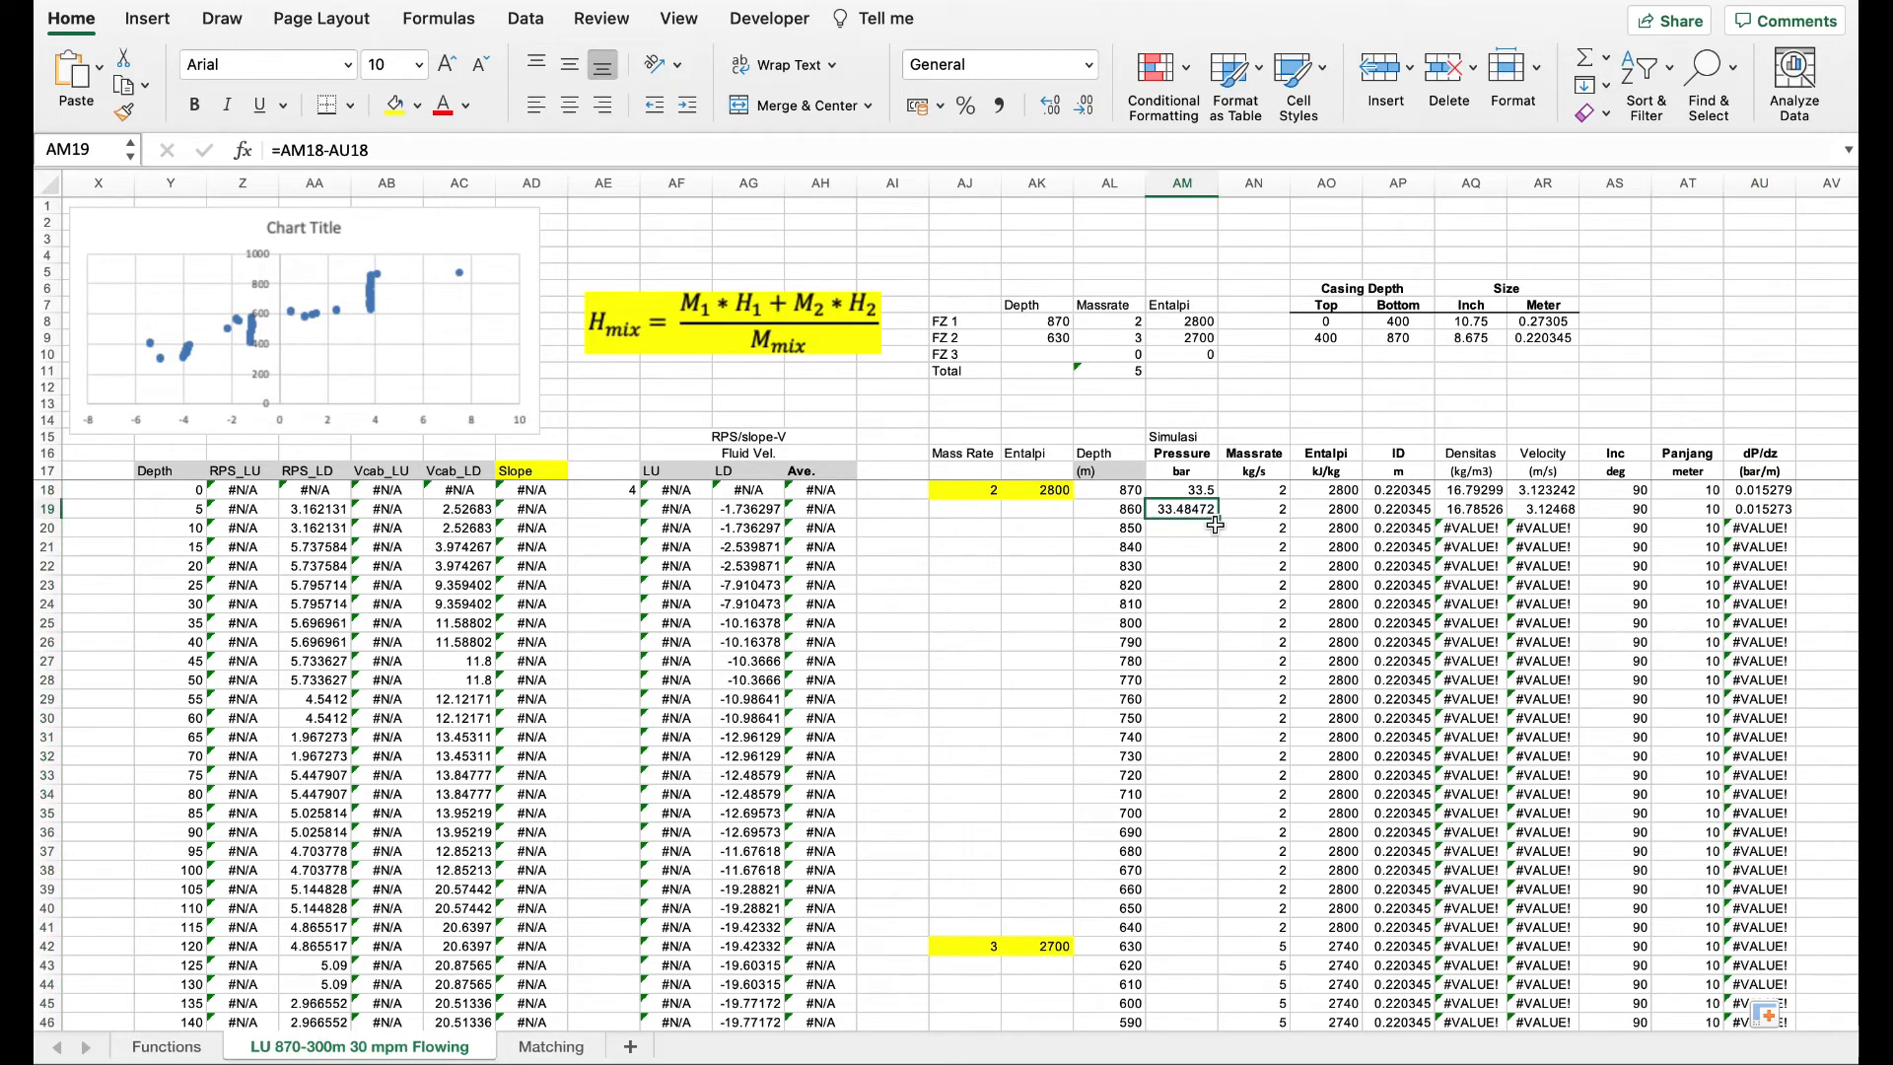
double_click(1218, 520)
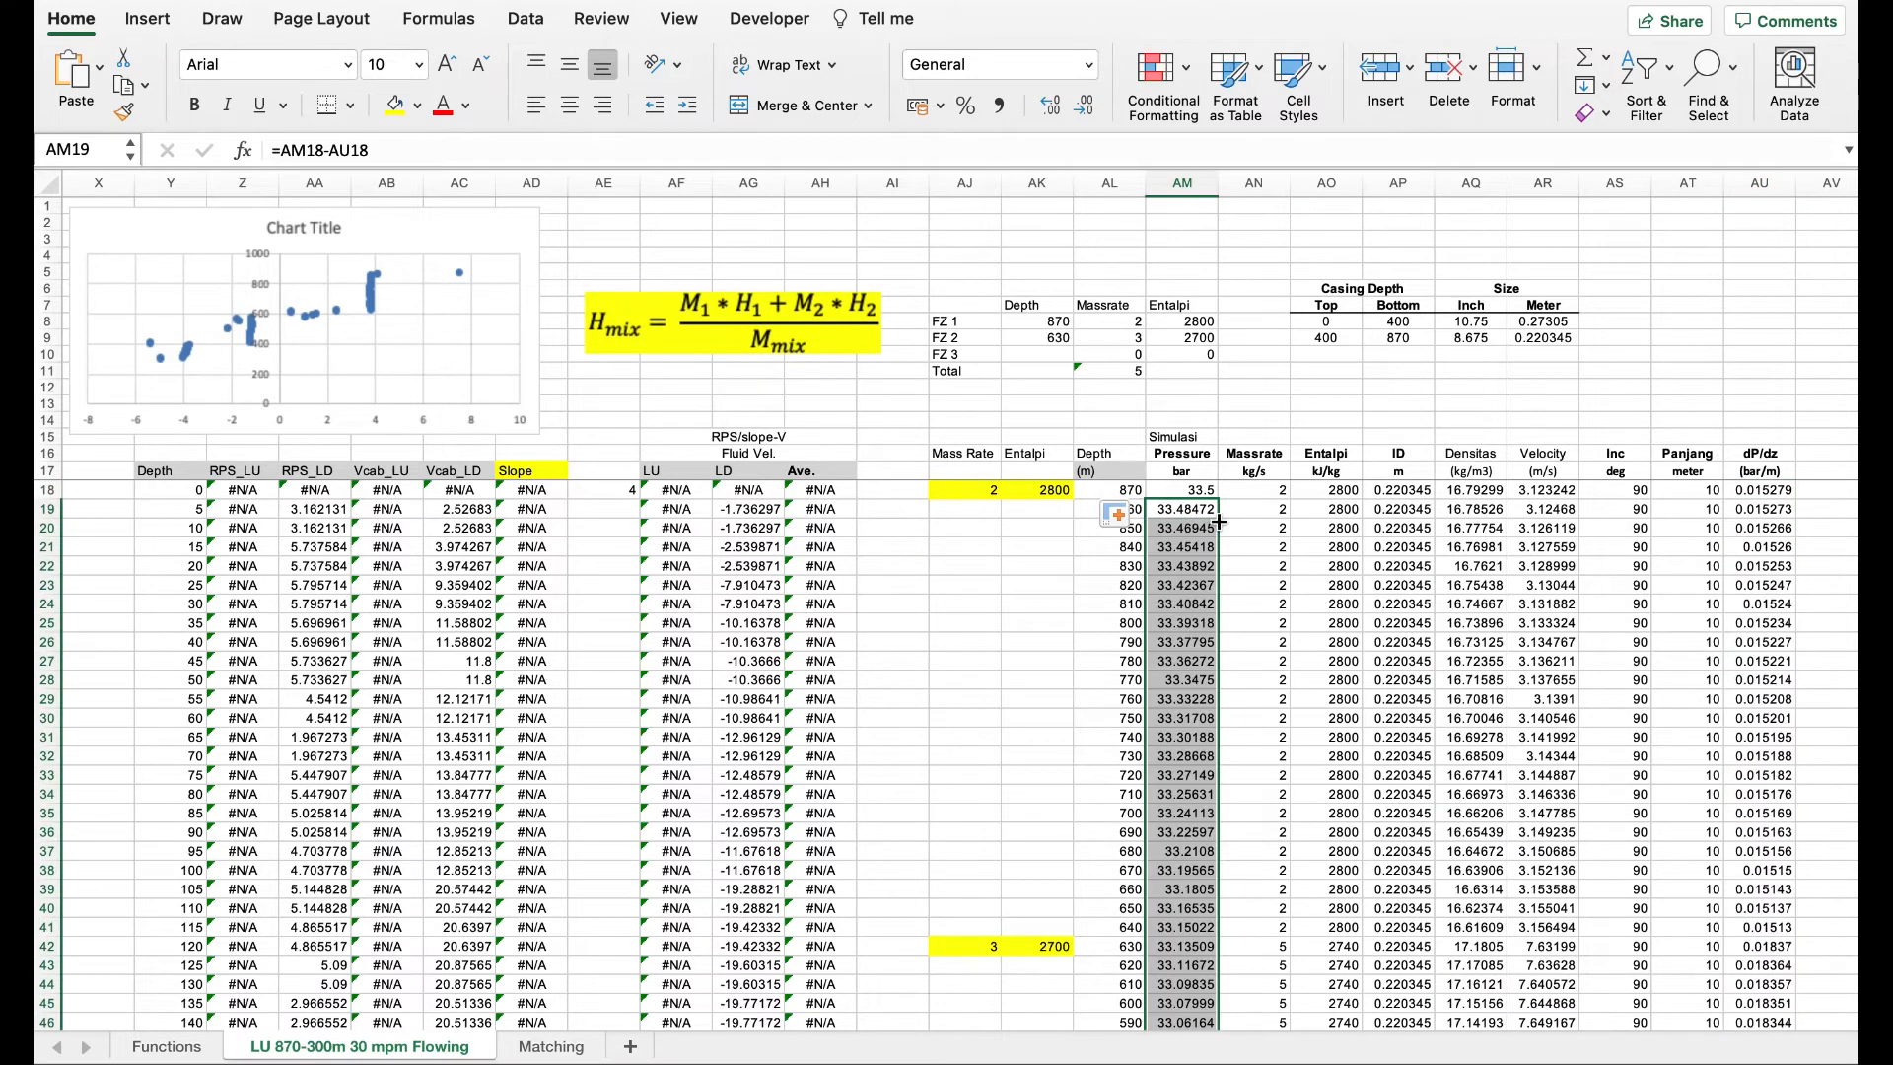
click(1256, 587)
scroll(1402, 667, down, 7)
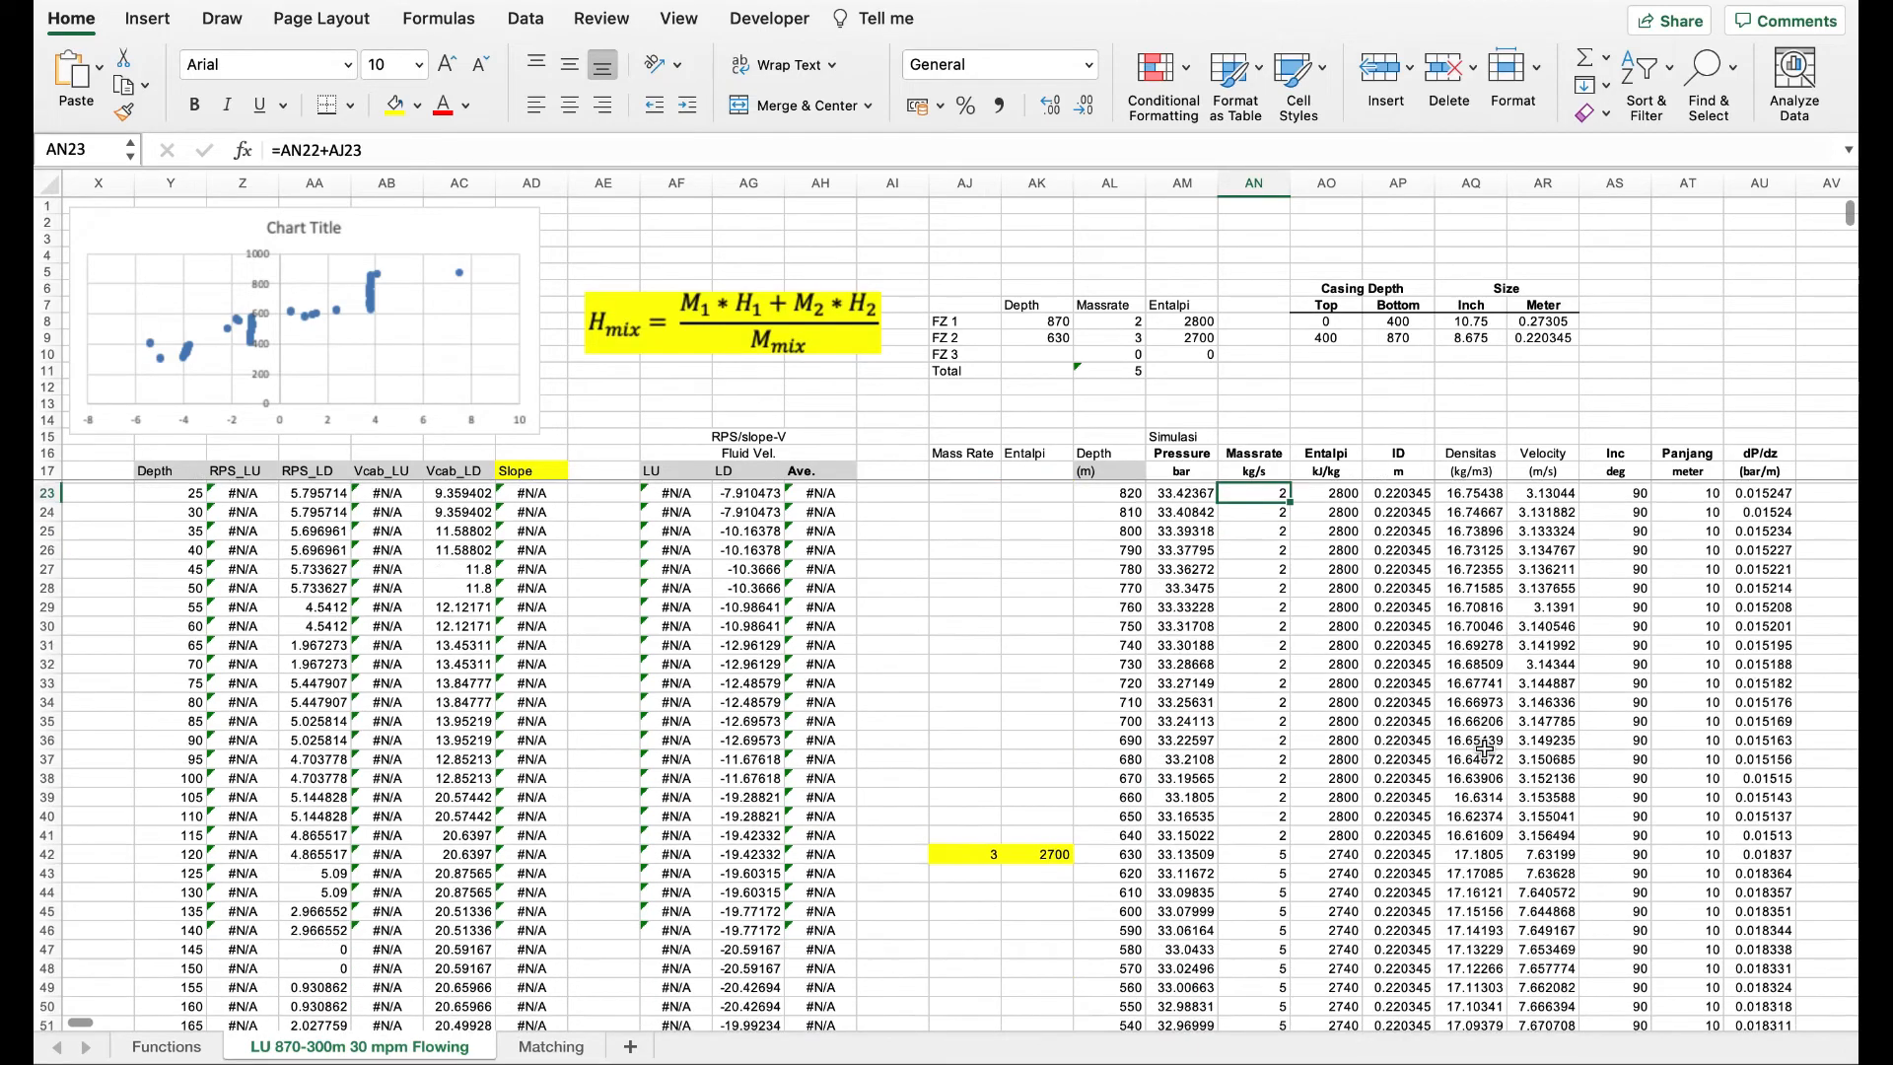
scroll(1527, 740, down, 9)
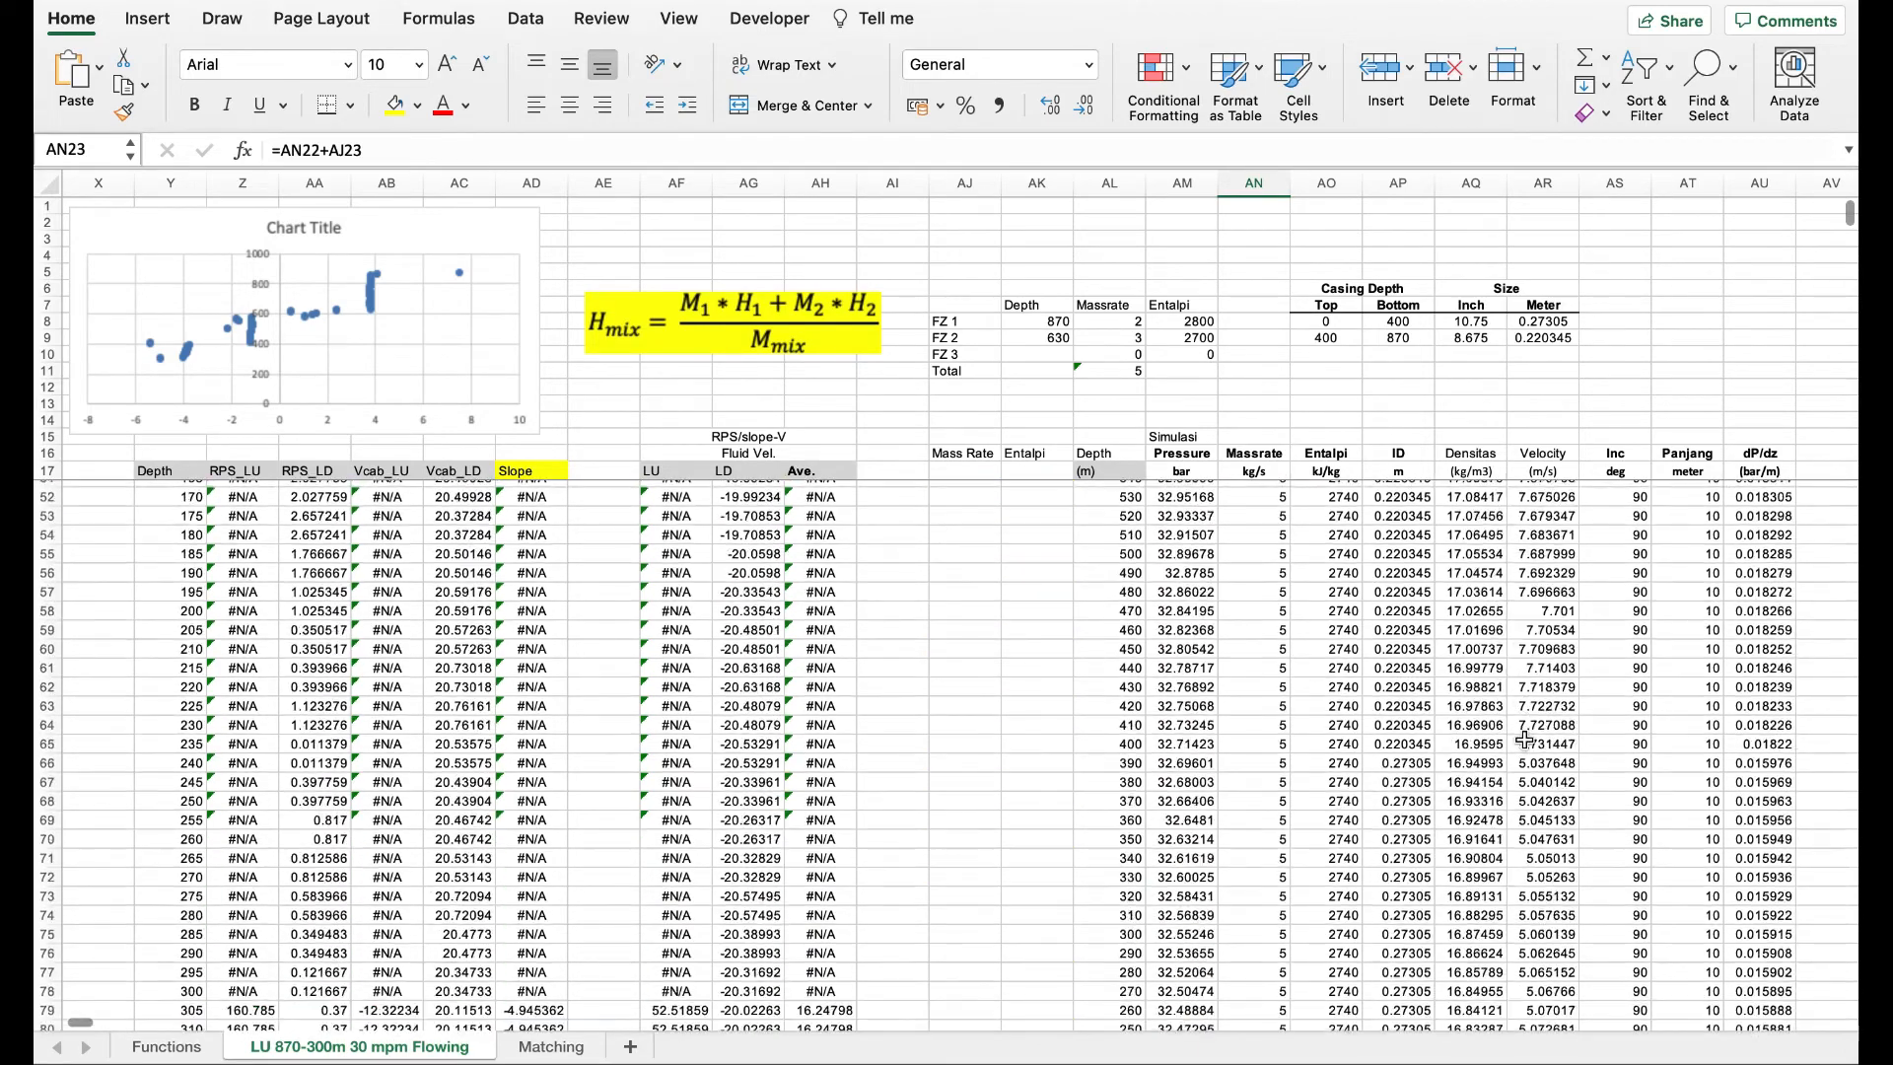
scroll(1527, 739, up, 16)
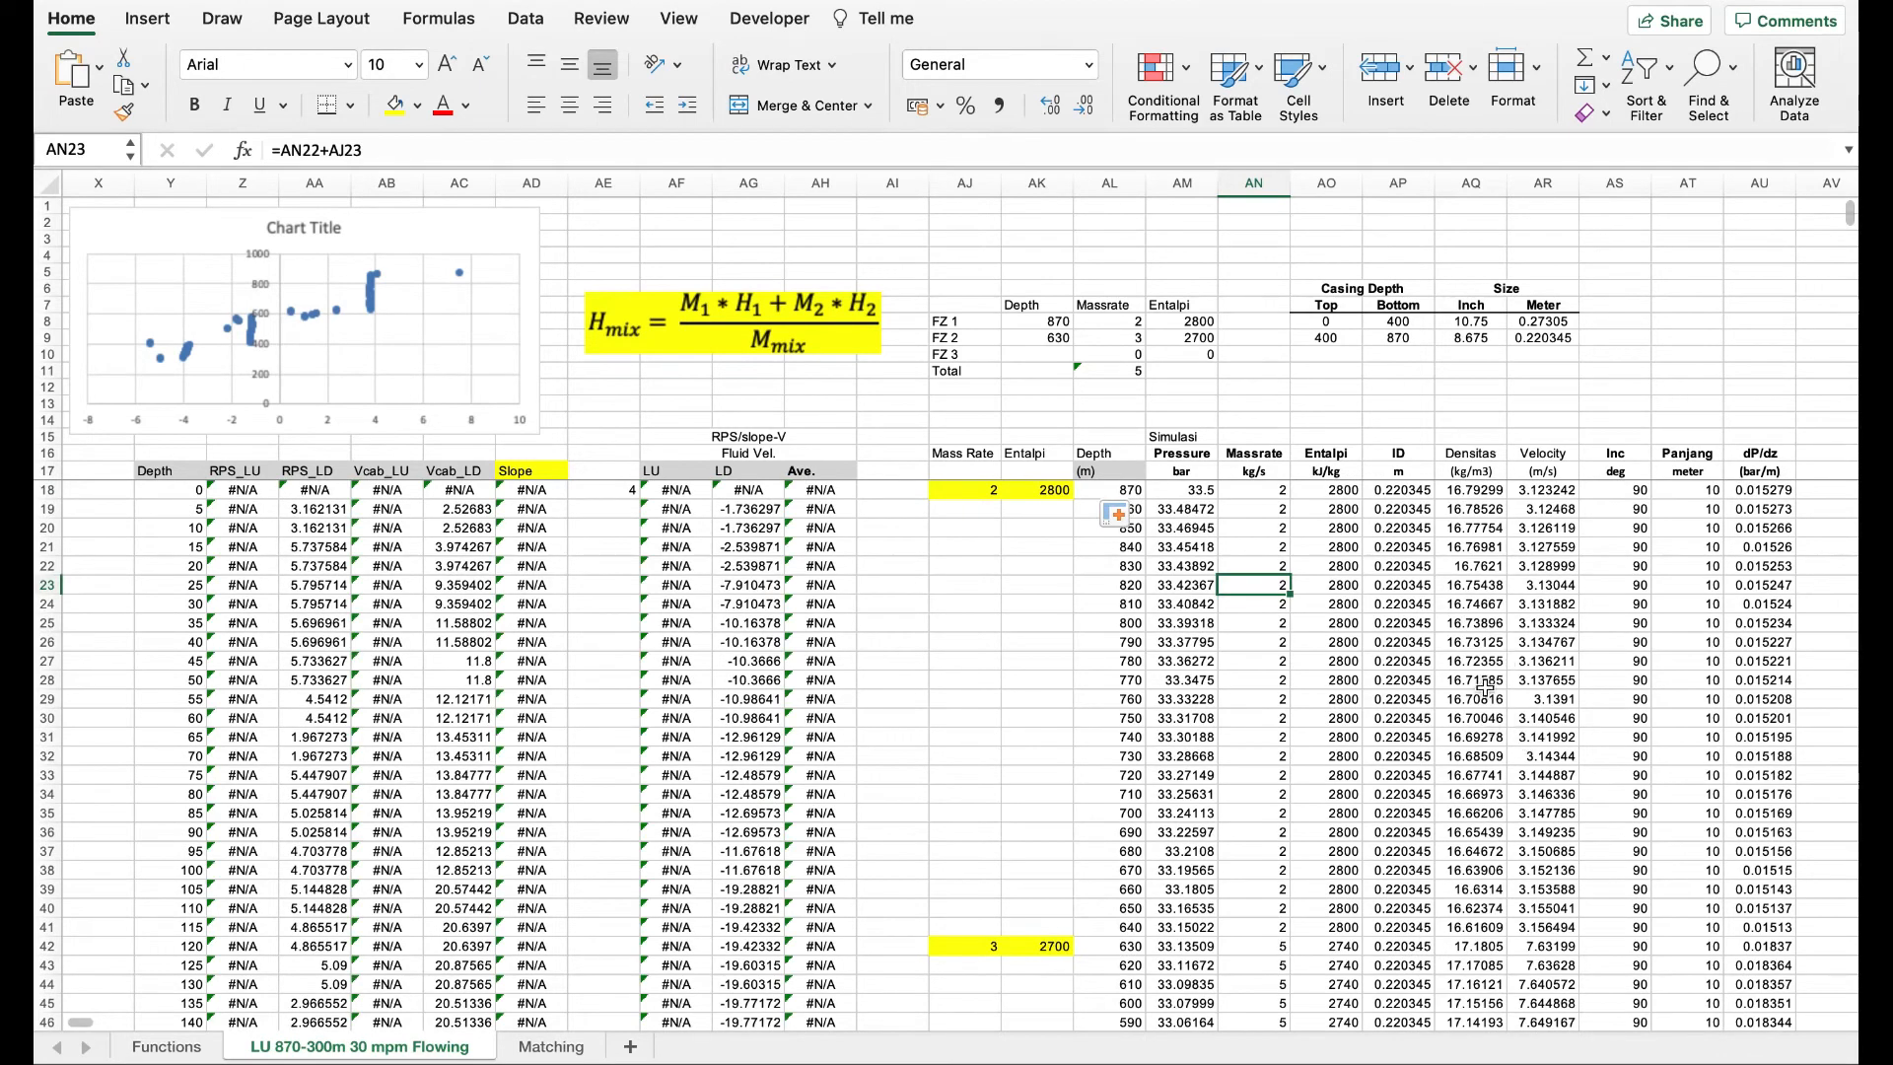
drag(1541, 500, 1543, 624)
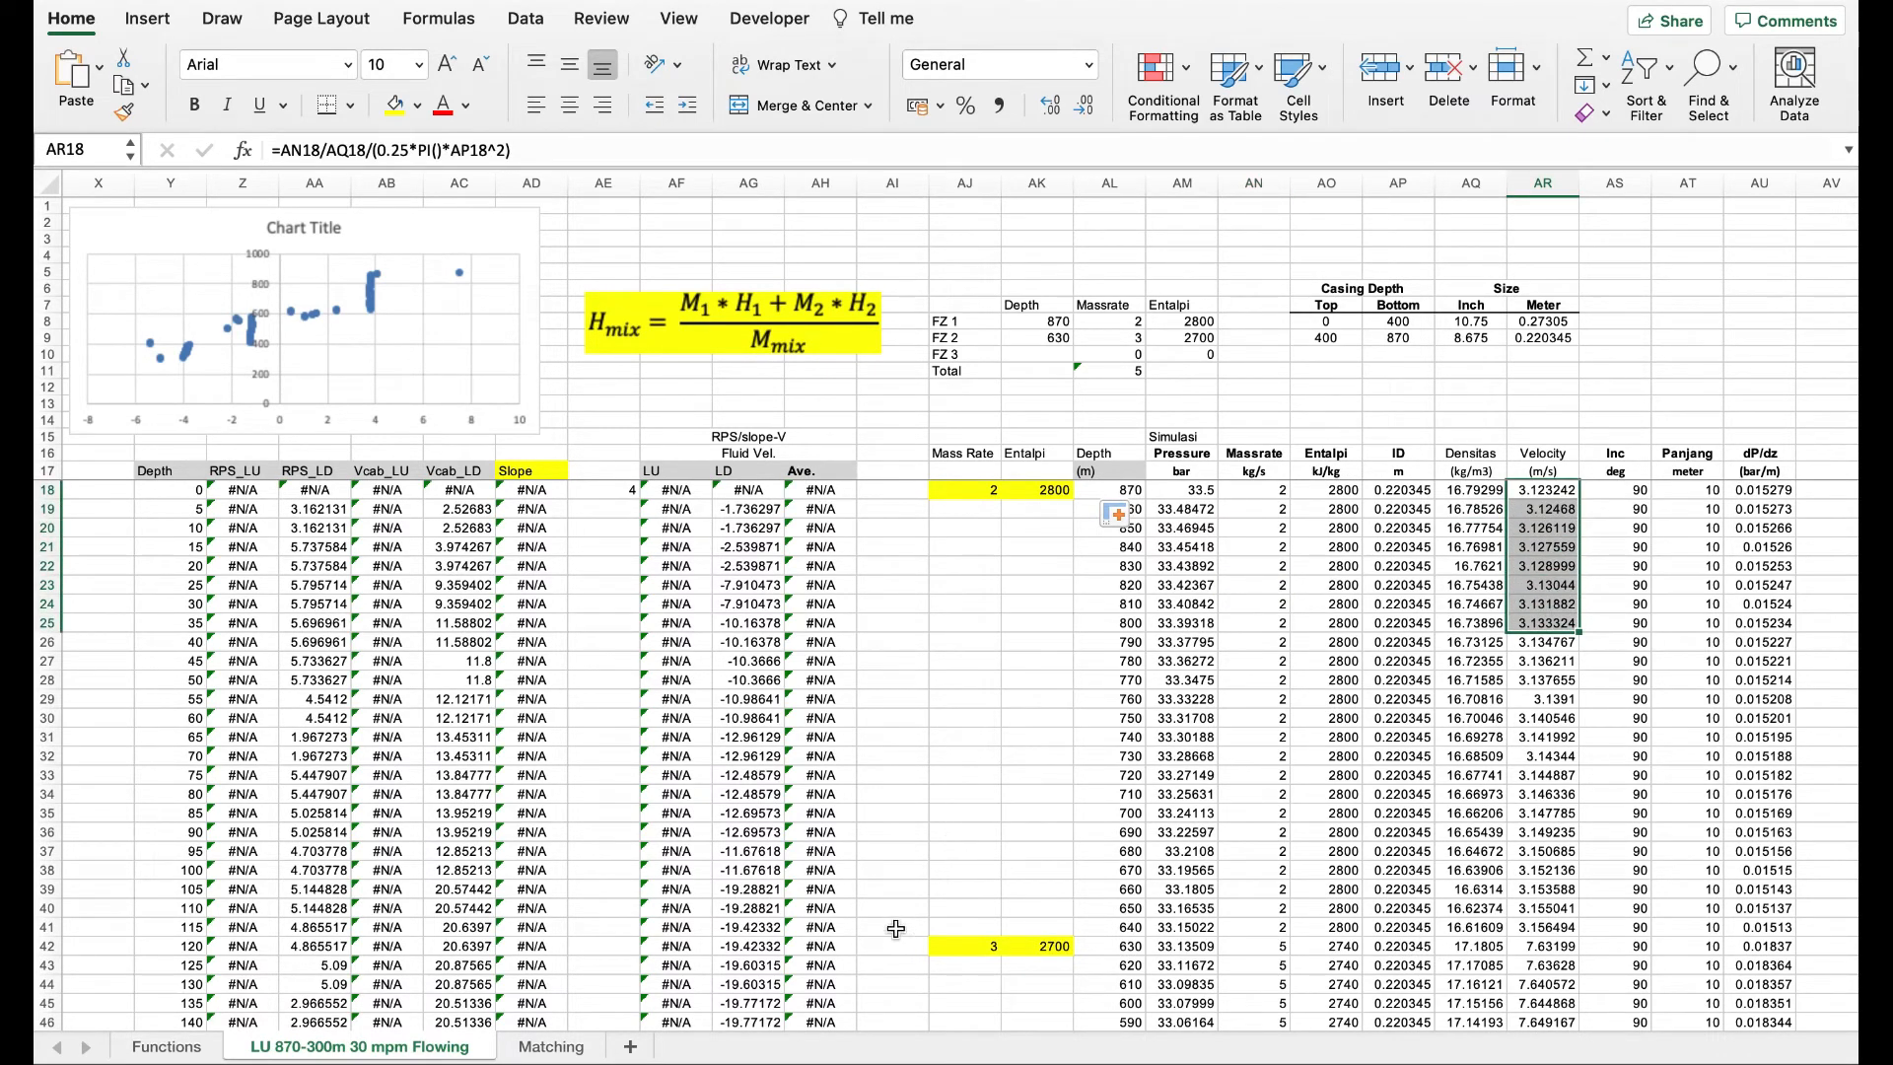
- Add a new series named Simulasi to the Data Velocity chart on the Matching sheet
click(569, 1049)
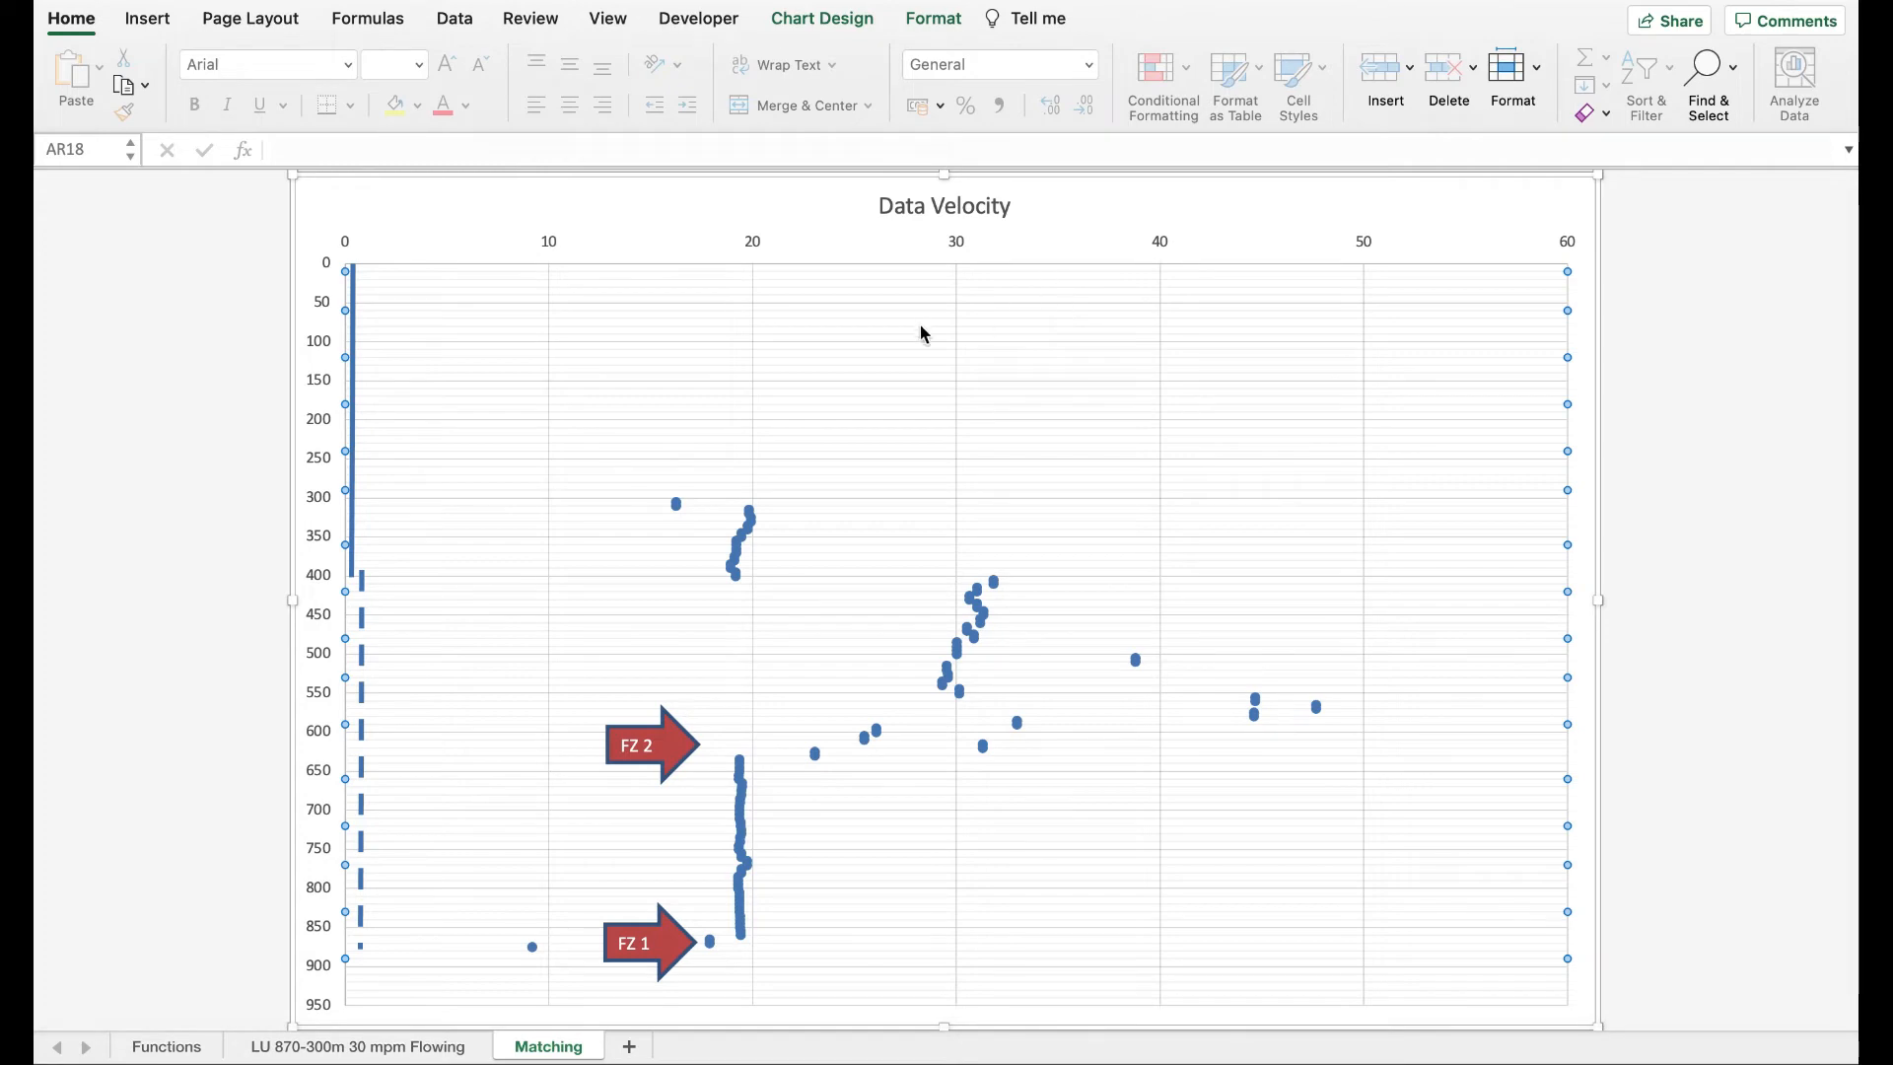
click(878, 260)
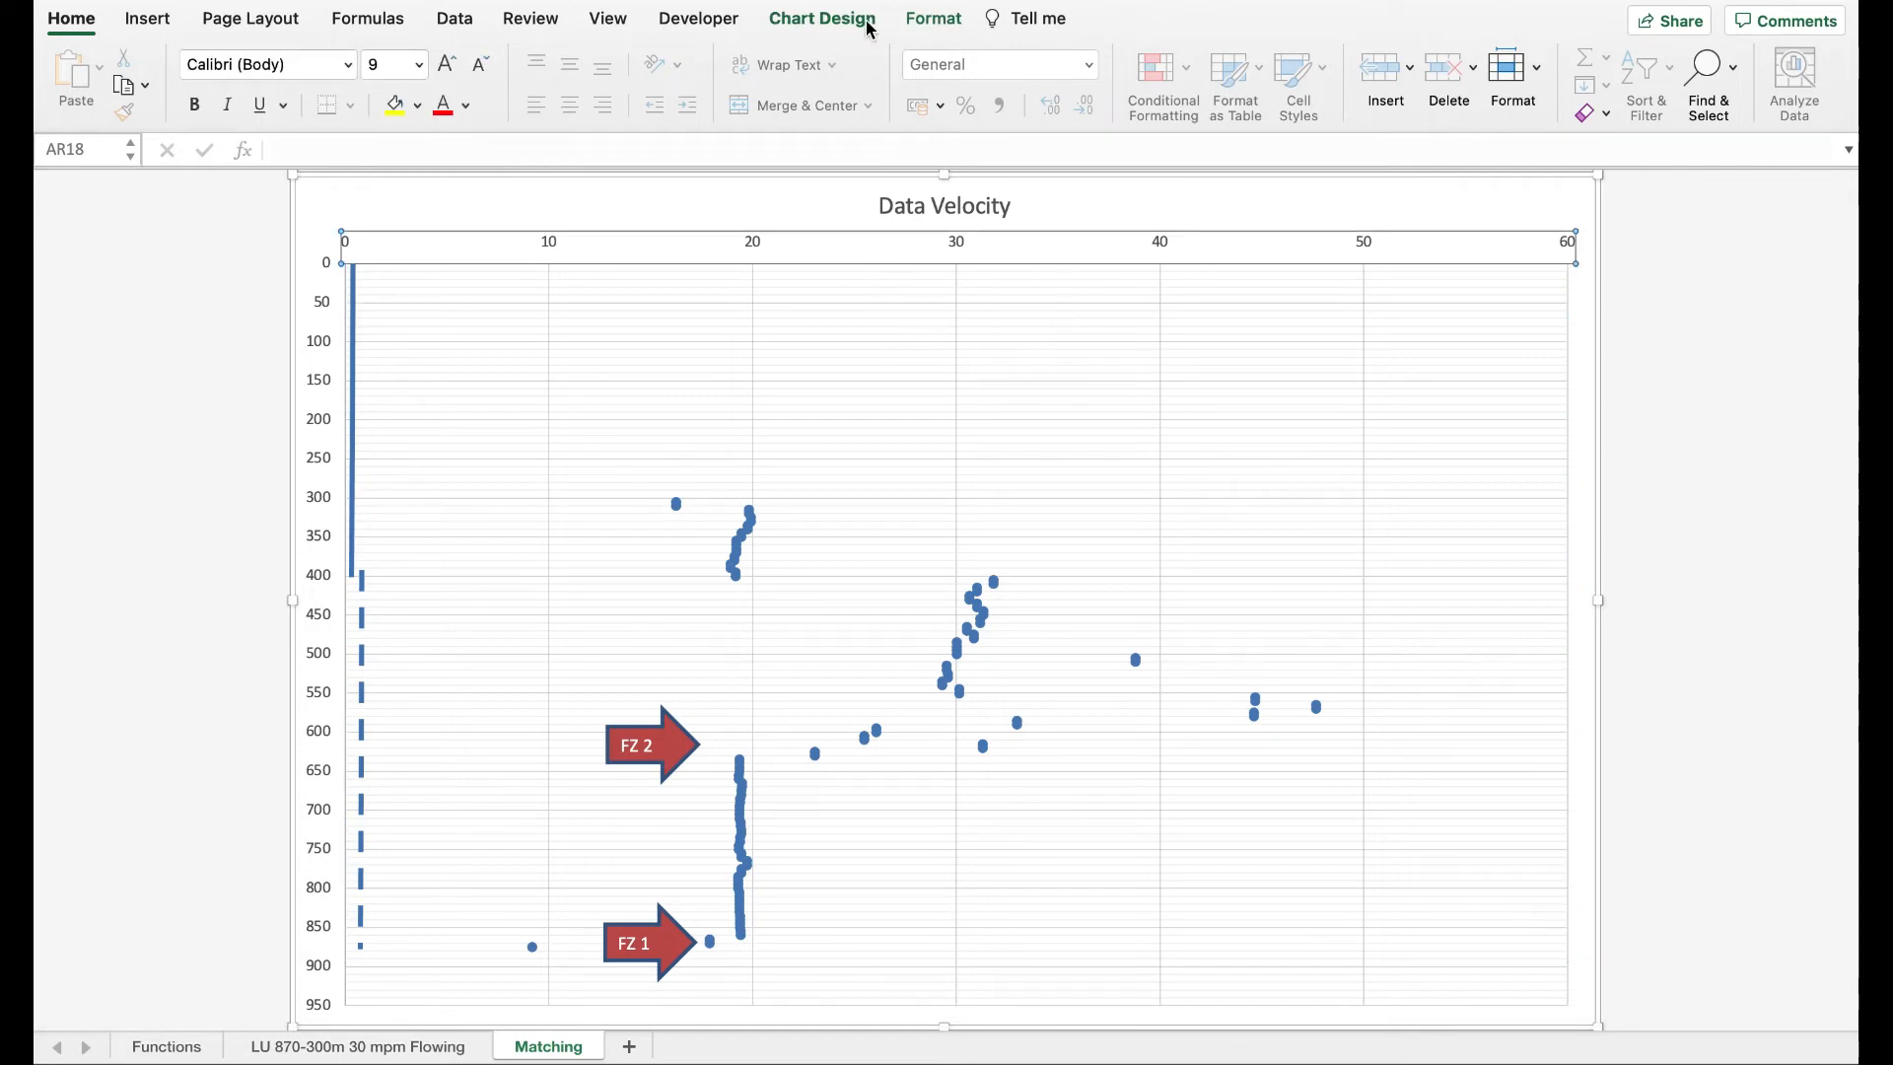
click(915, 21)
click(840, 20)
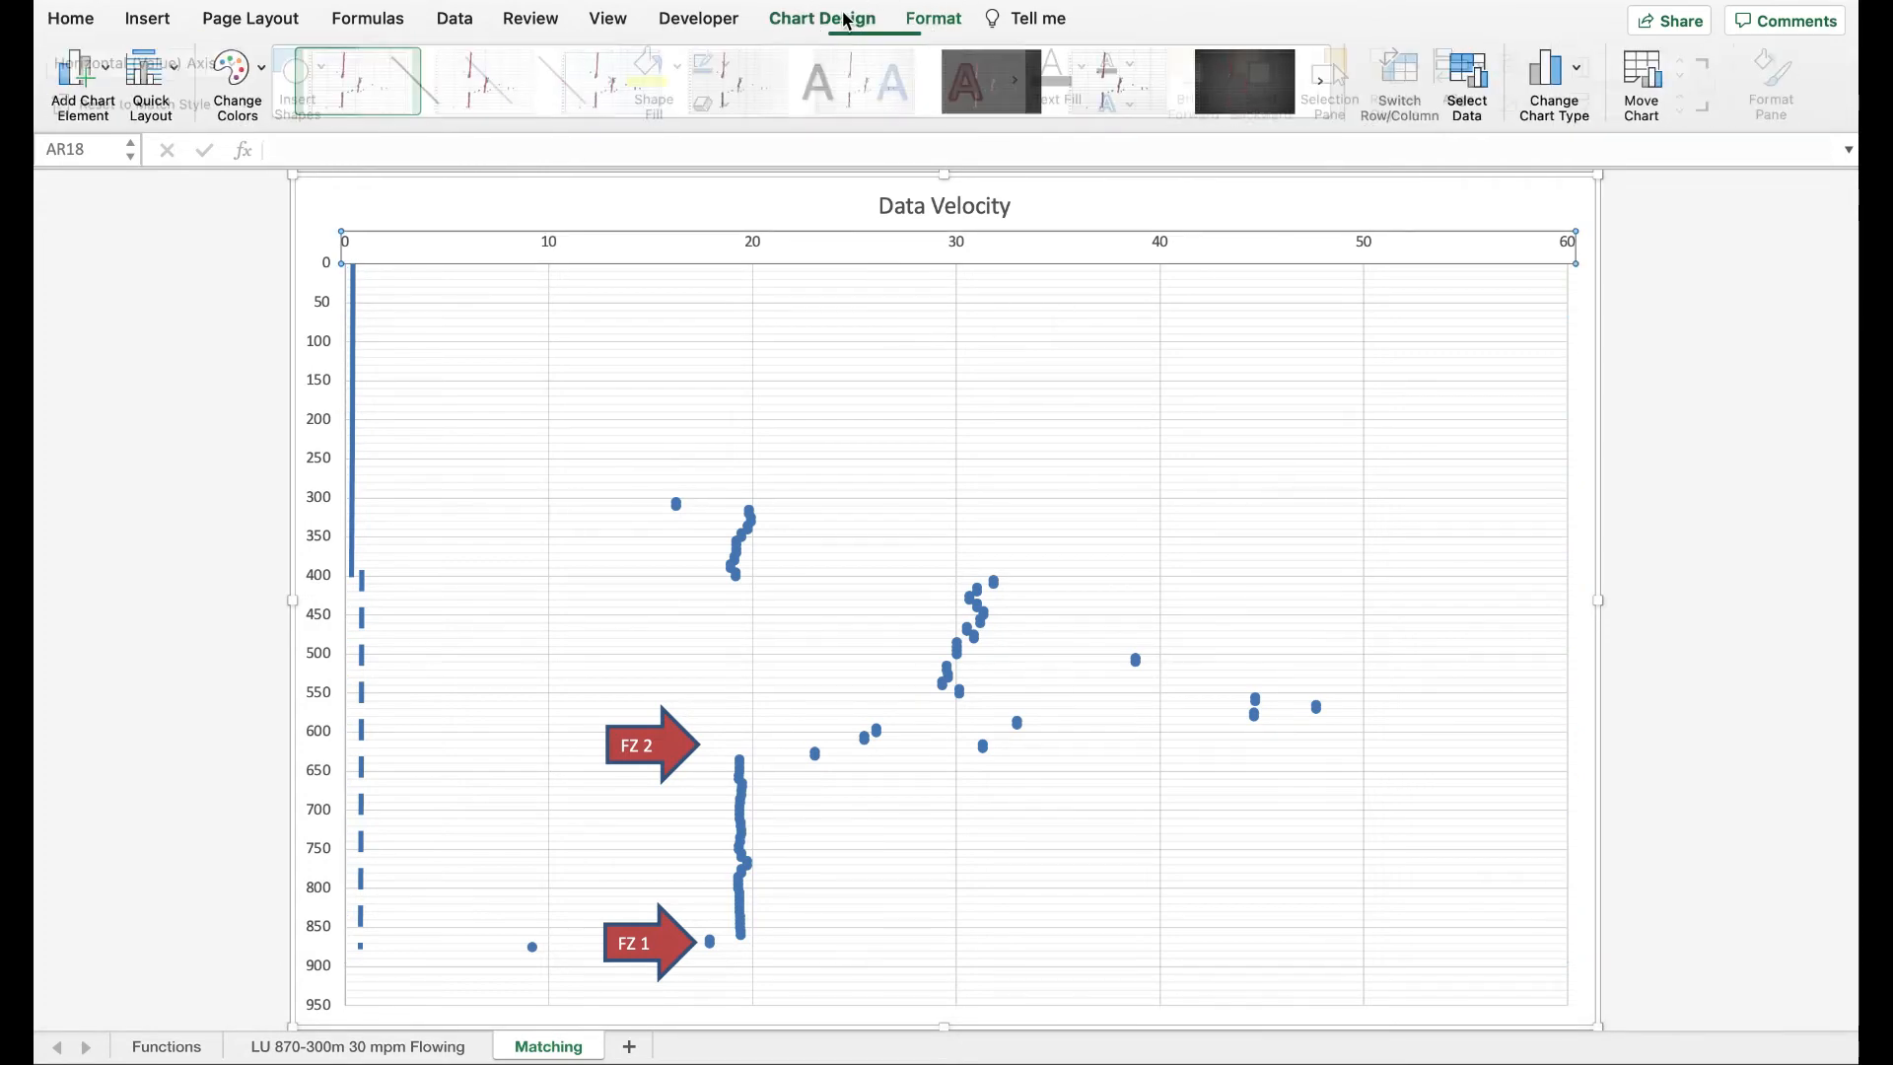
click(1465, 77)
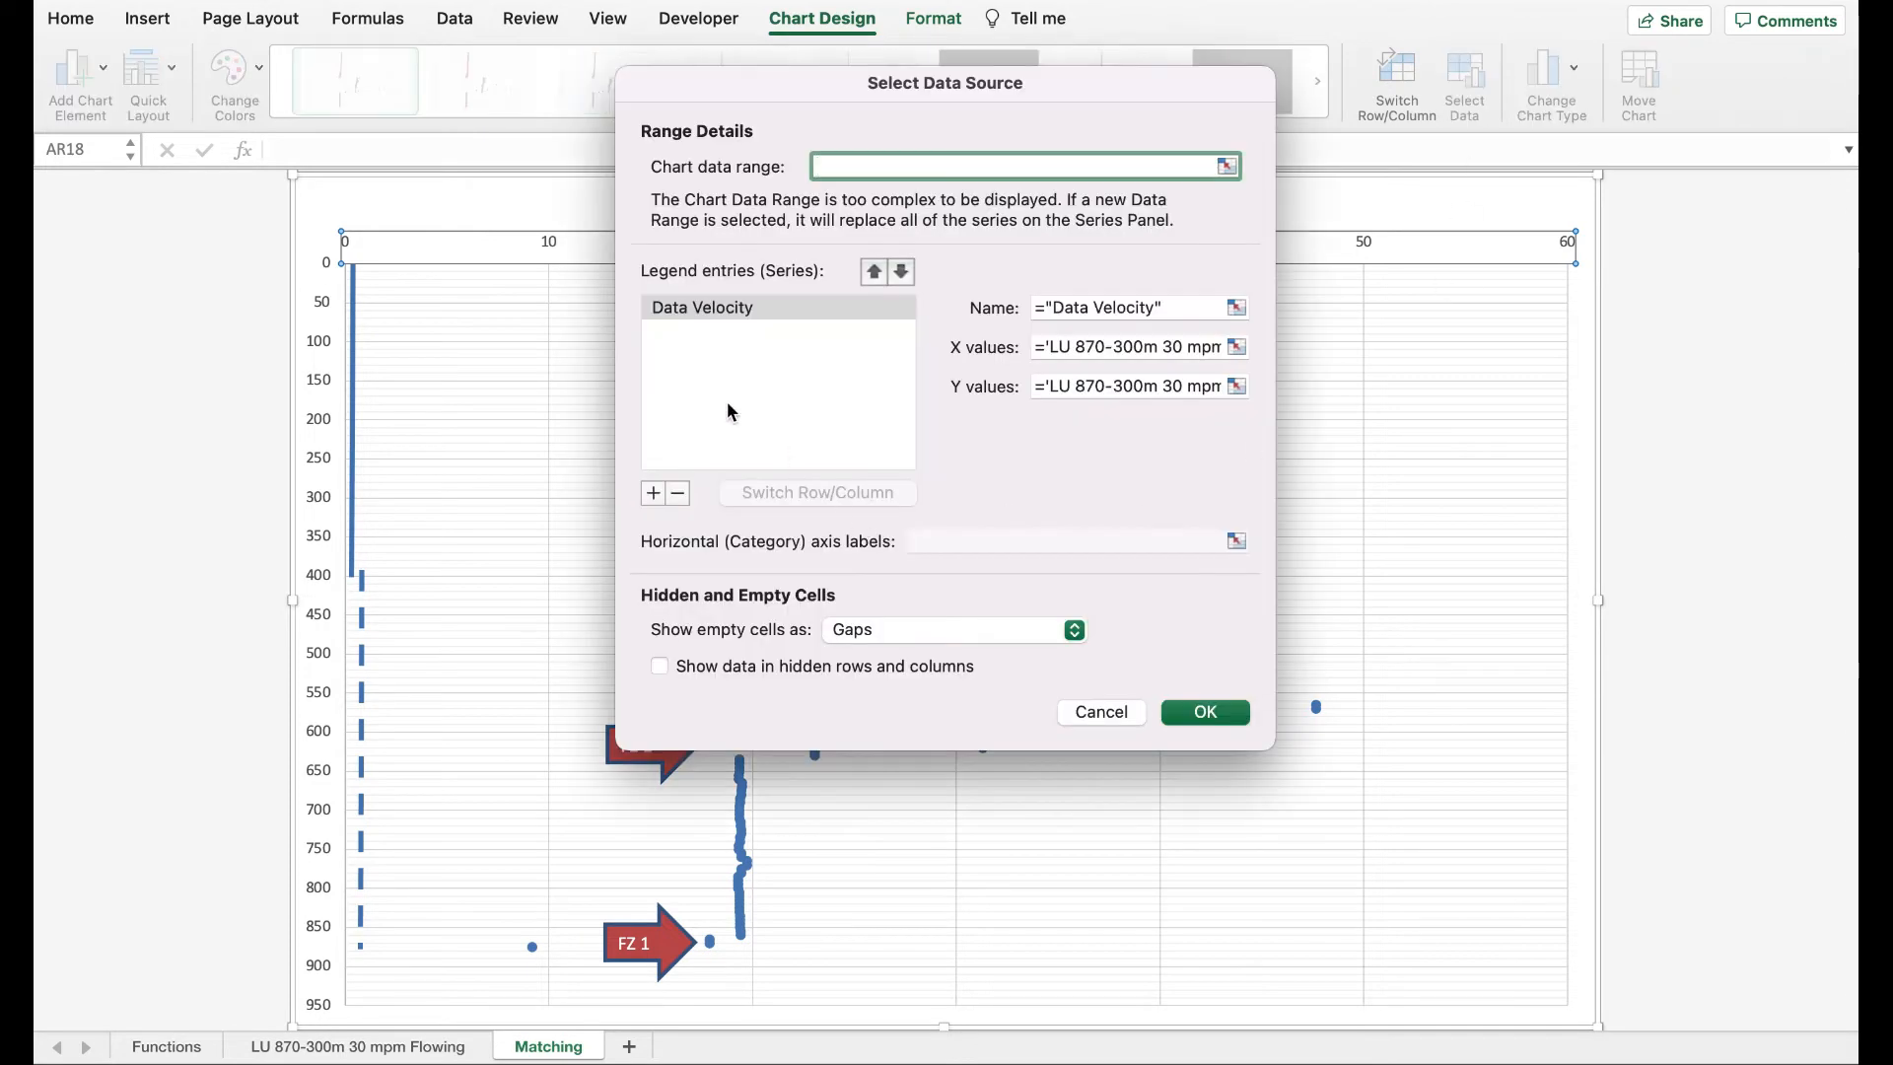
click(652, 493)
click(1151, 308)
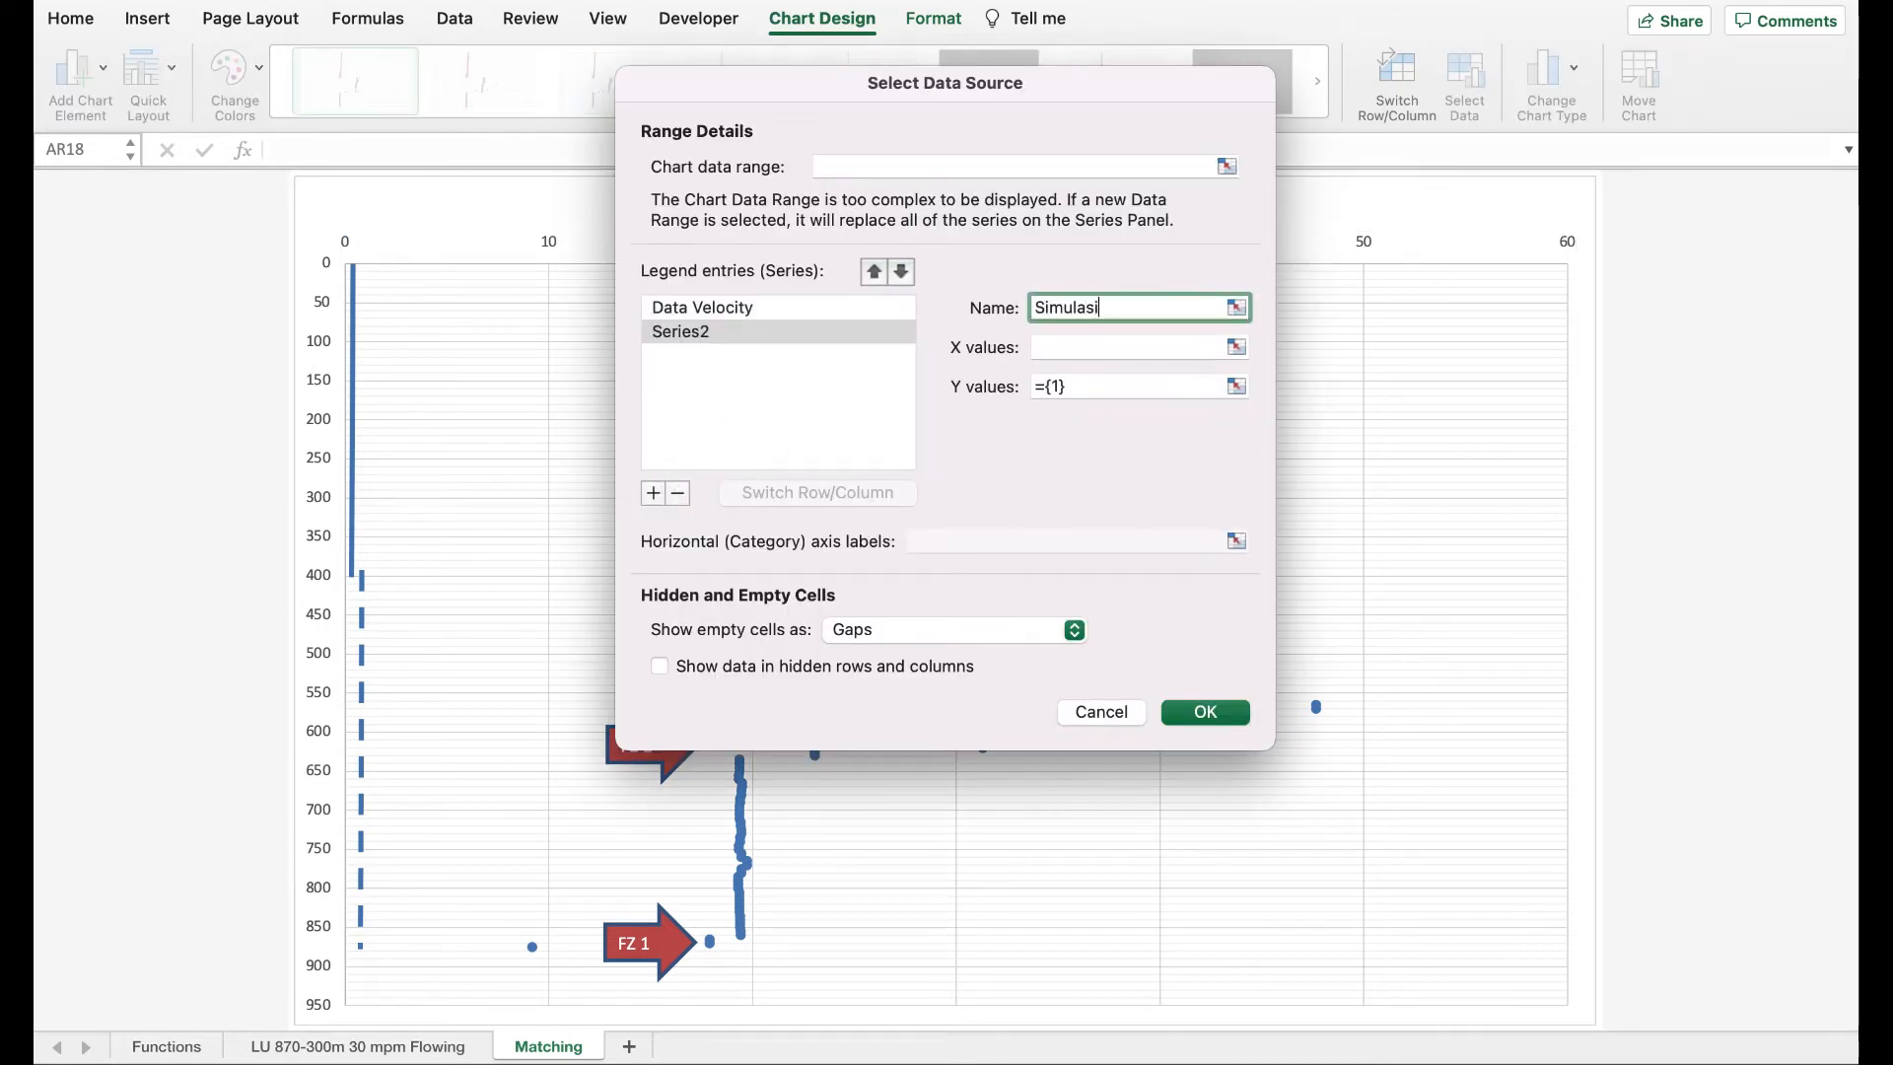
- Set the Simulasi series' X values to the simulated Velocity range AR18:AR105 on the LU 870-300m 30 mpm Flowing sheet
click(1236, 346)
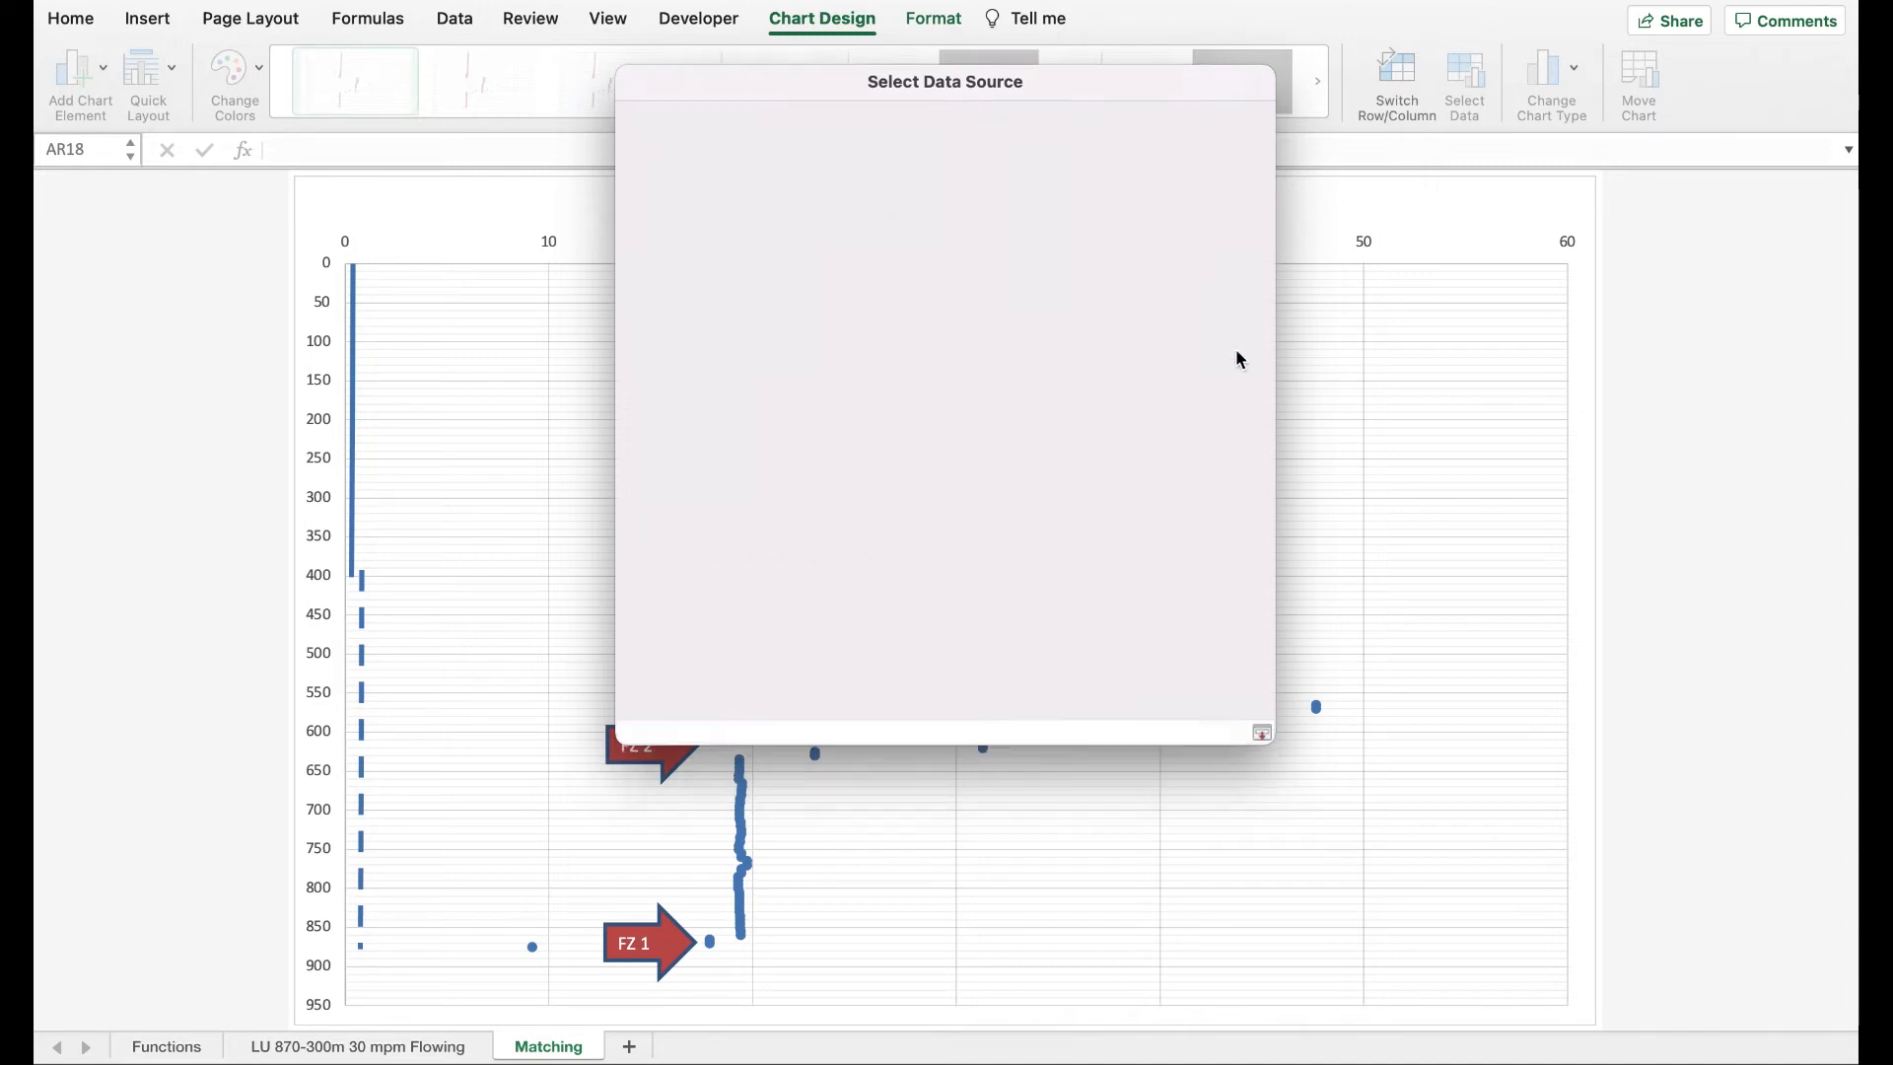
click(441, 1047)
click(1534, 489)
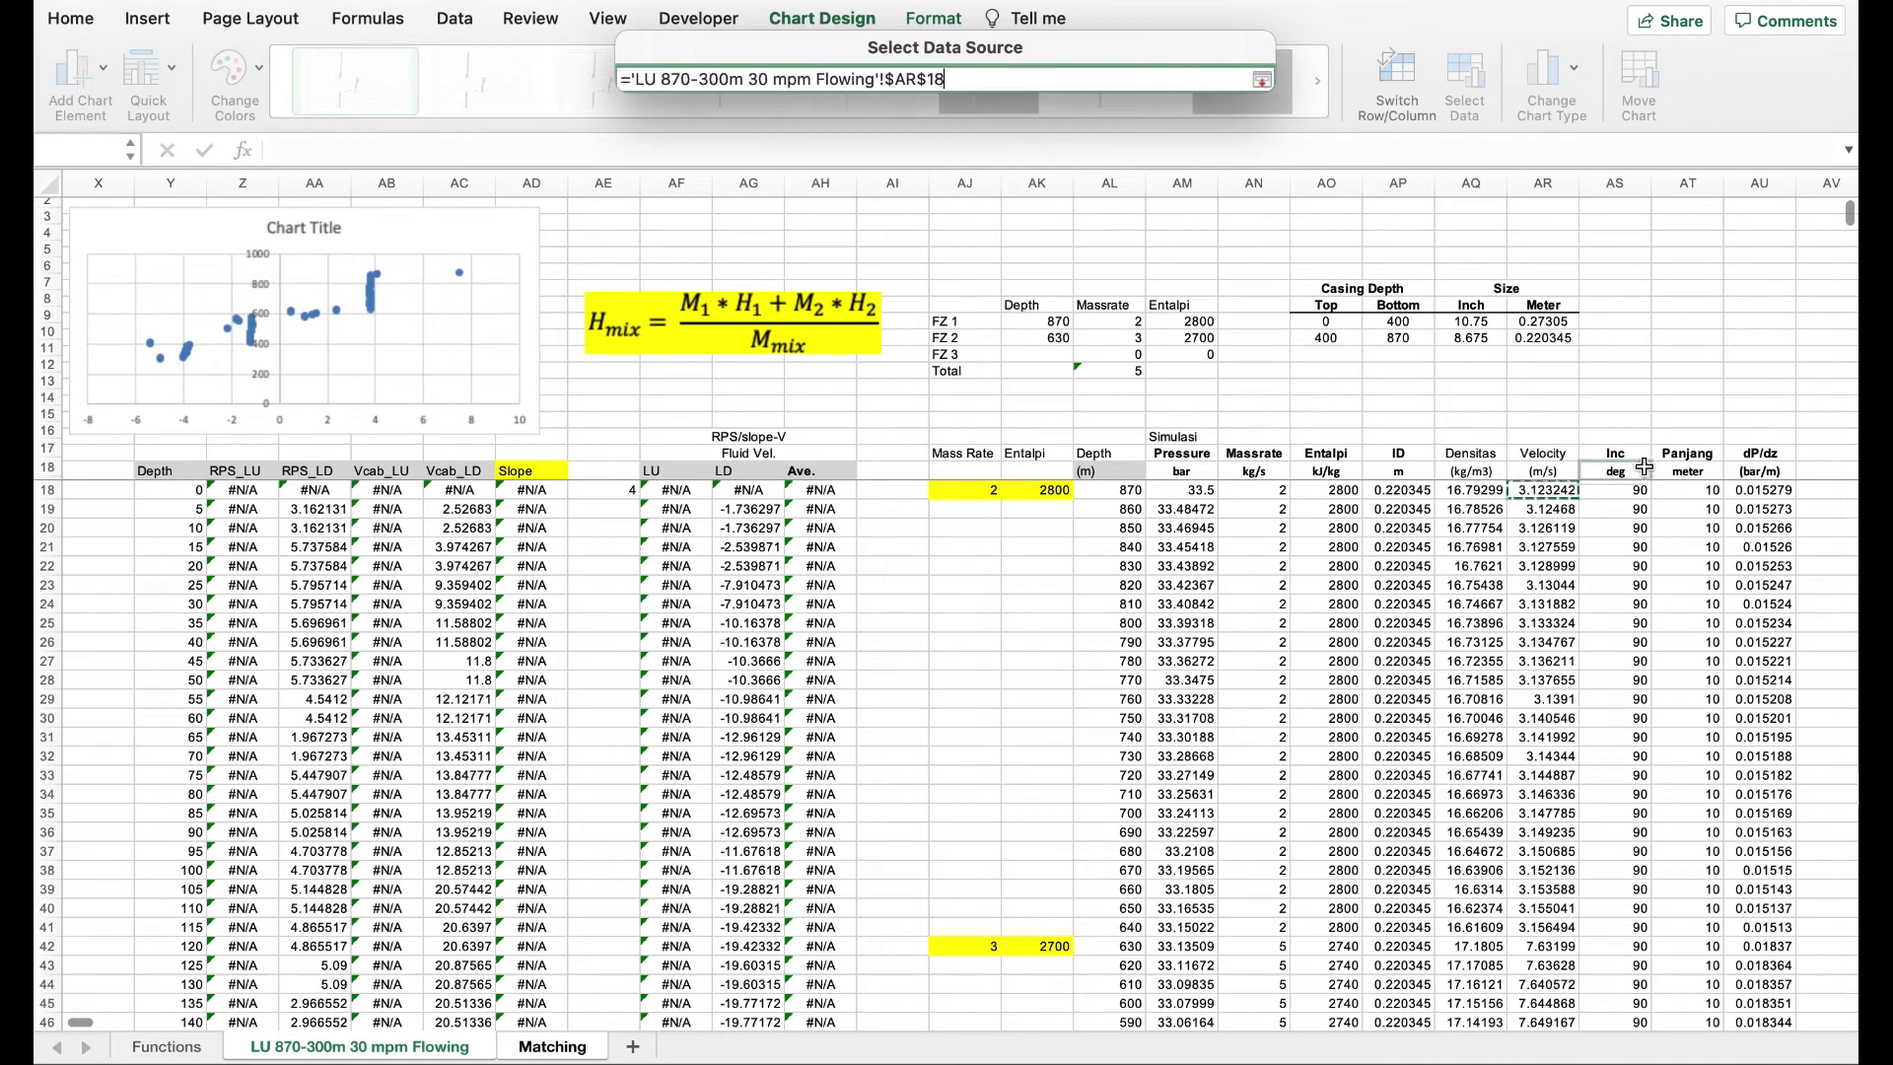
key(super+shift+Down)
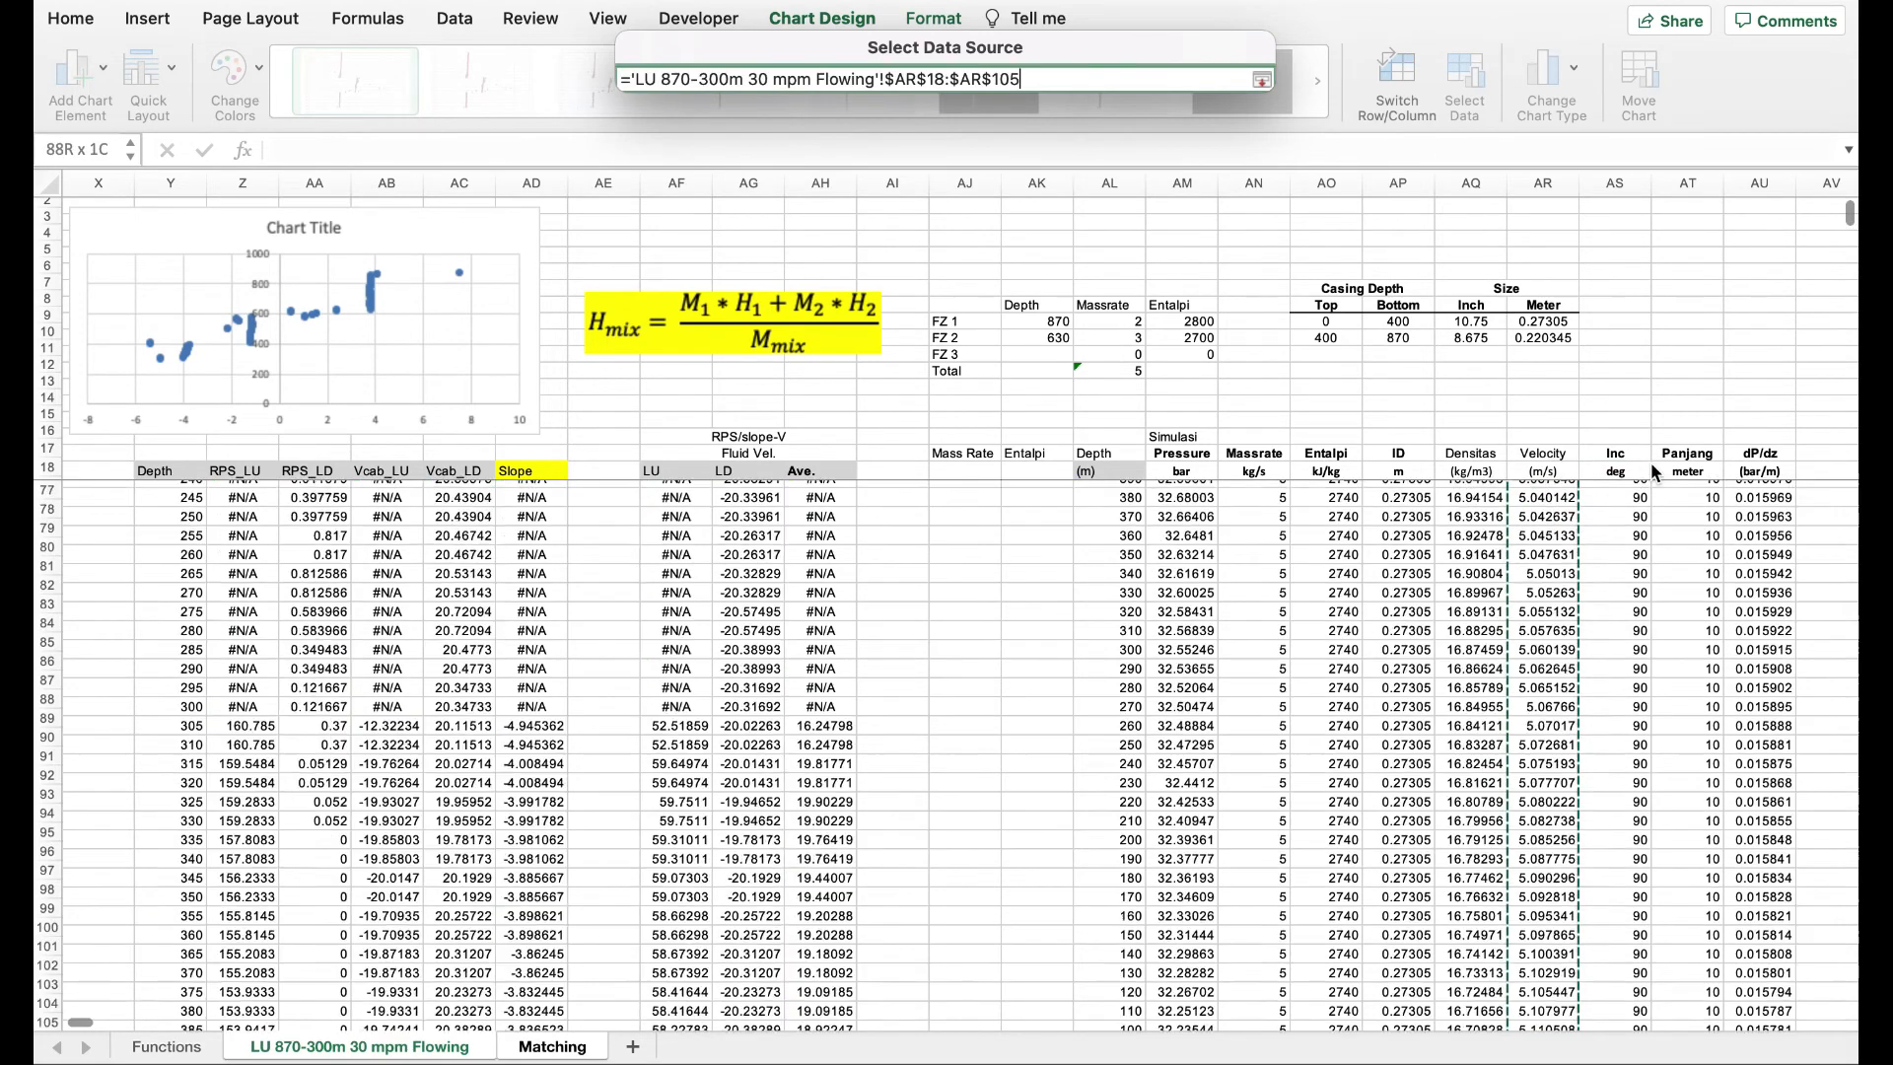
click(1261, 79)
- Set the Simulasi series' Y values to the simulation Depth range AL18:AL105 and apply the chart data changes
click(1235, 387)
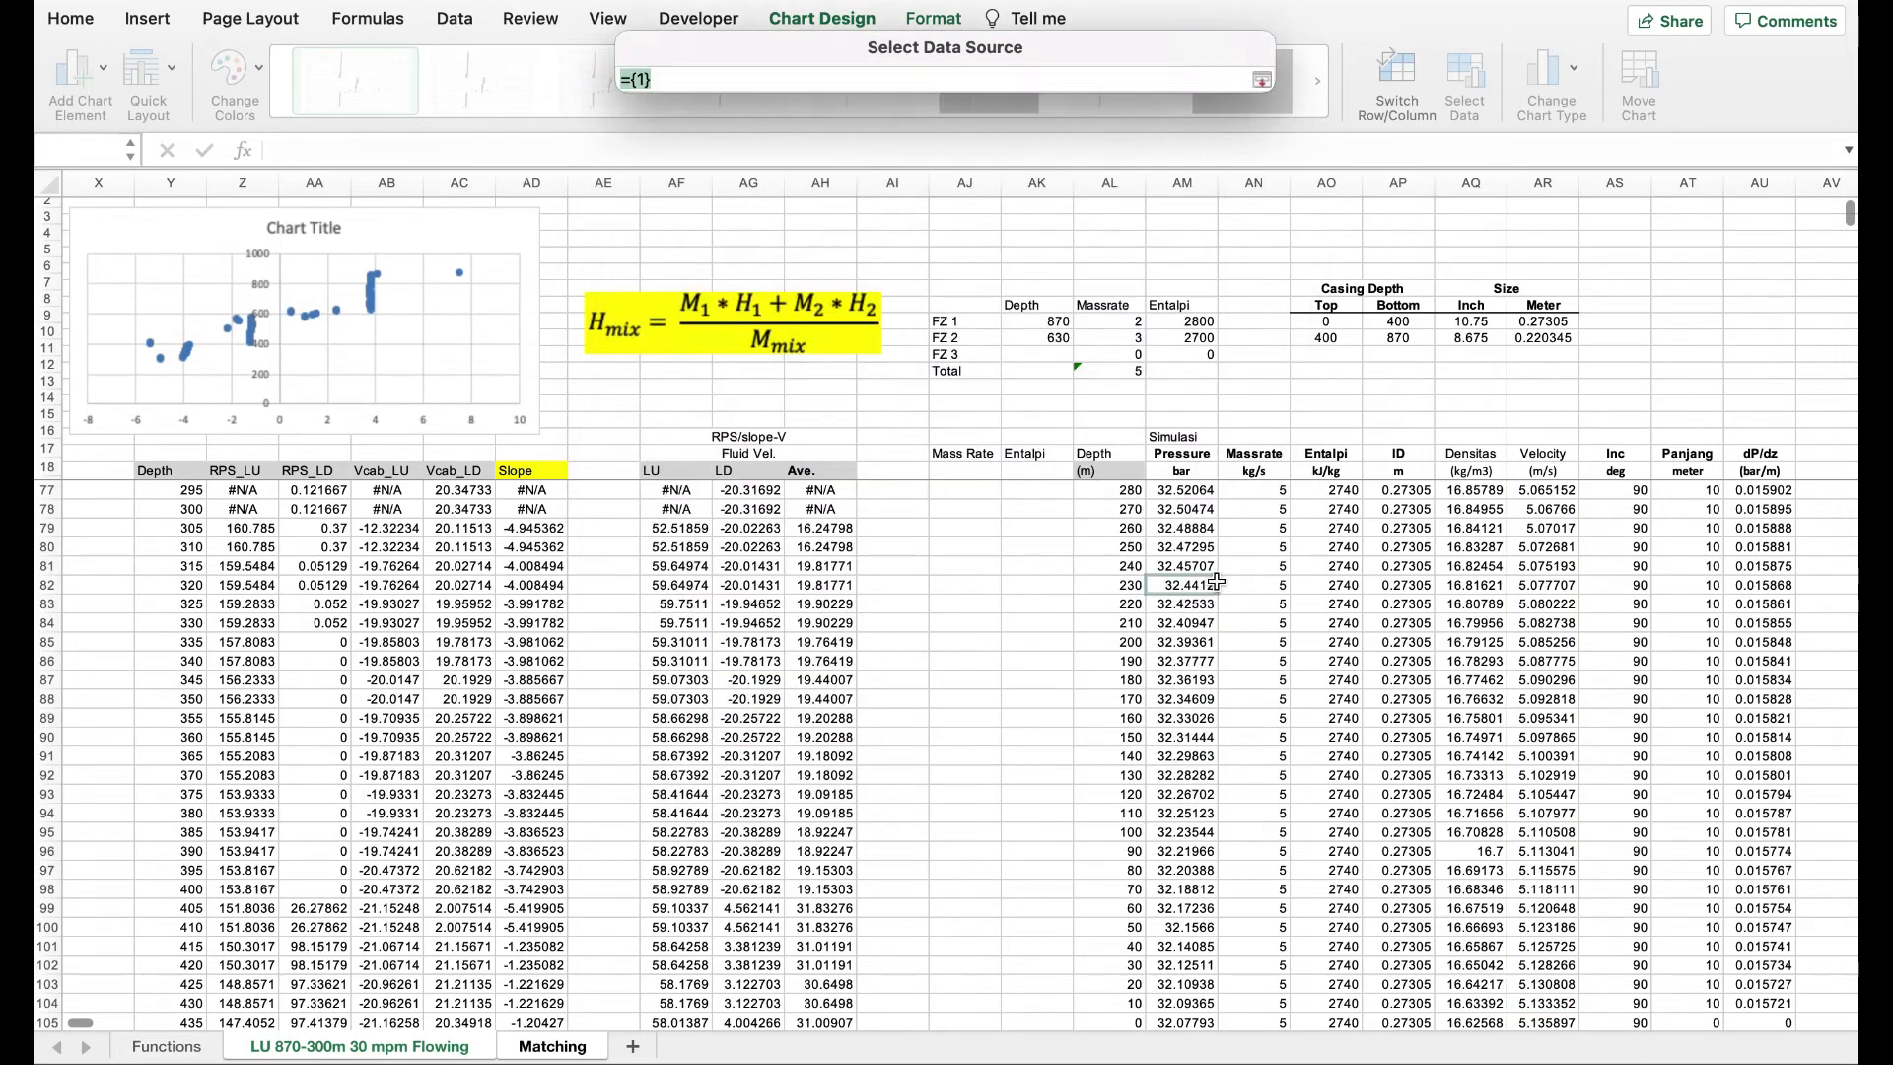
scroll(1184, 555, up, 15)
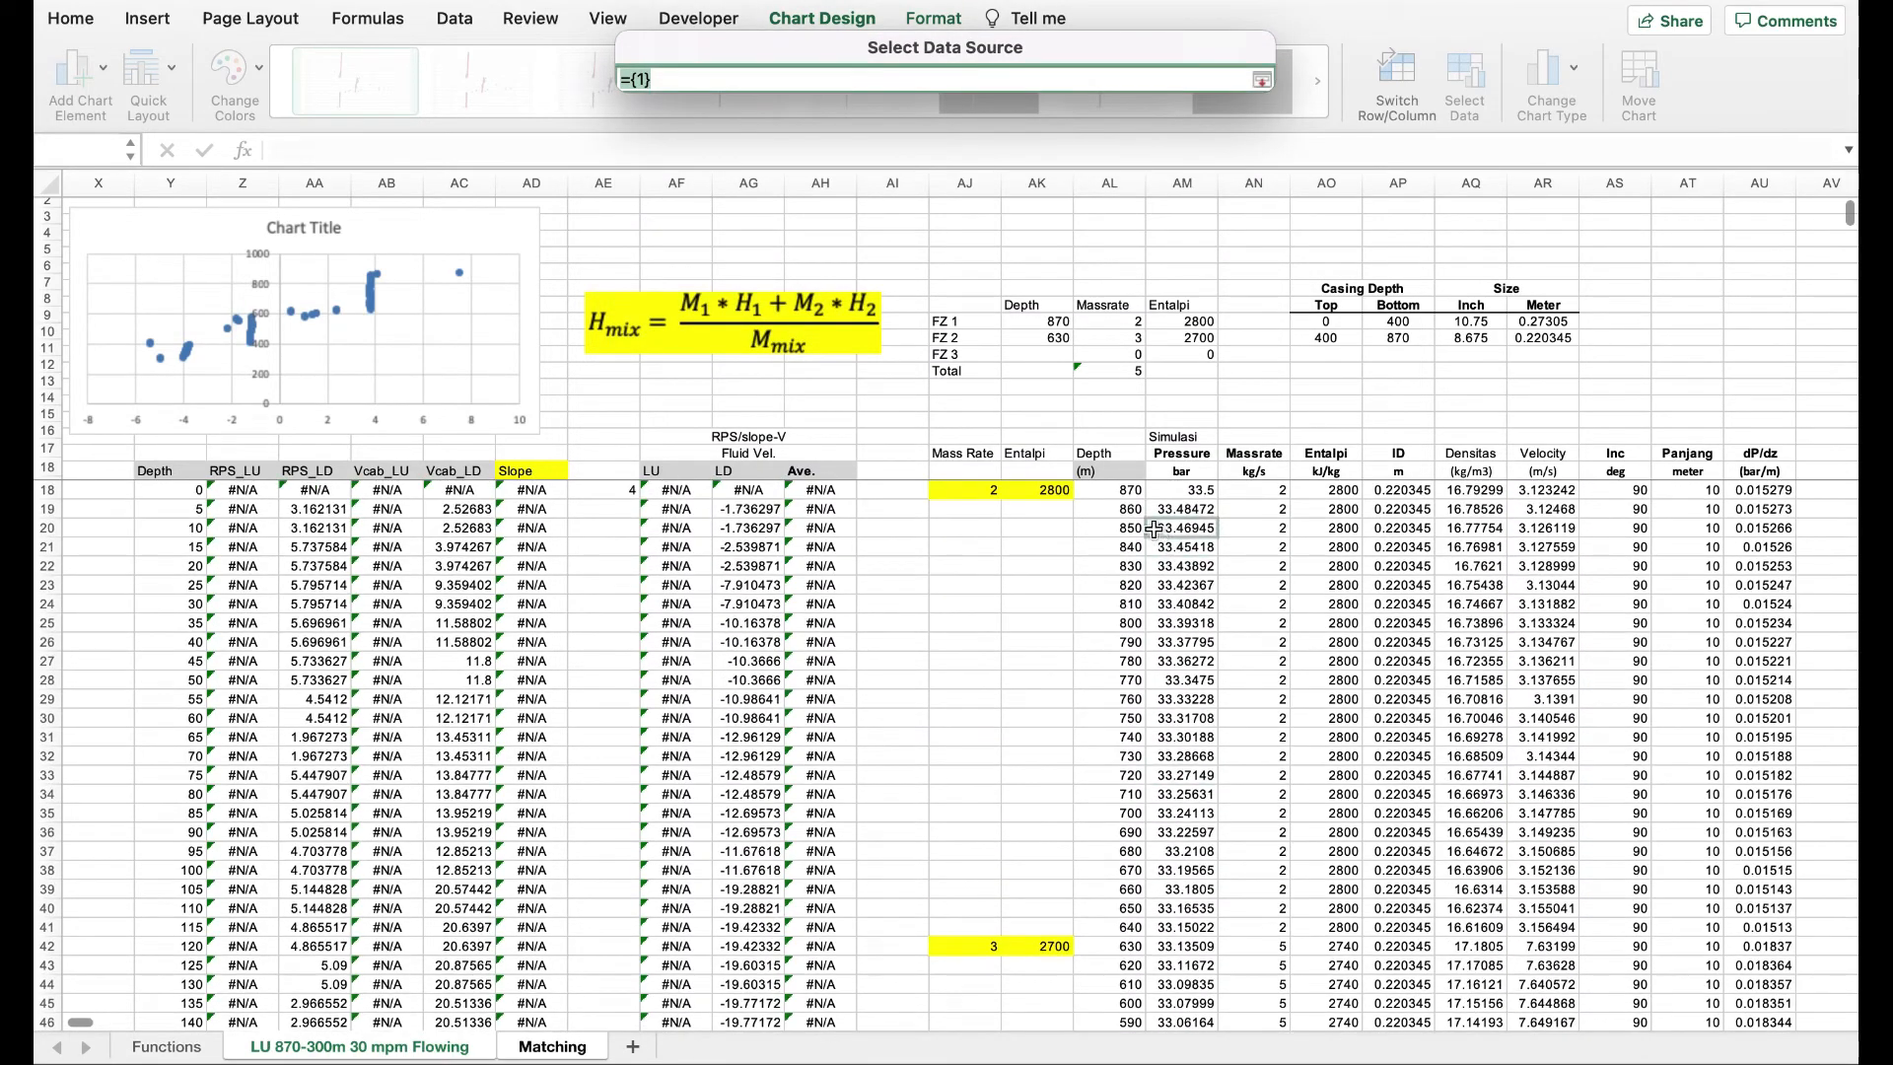
click(1131, 491)
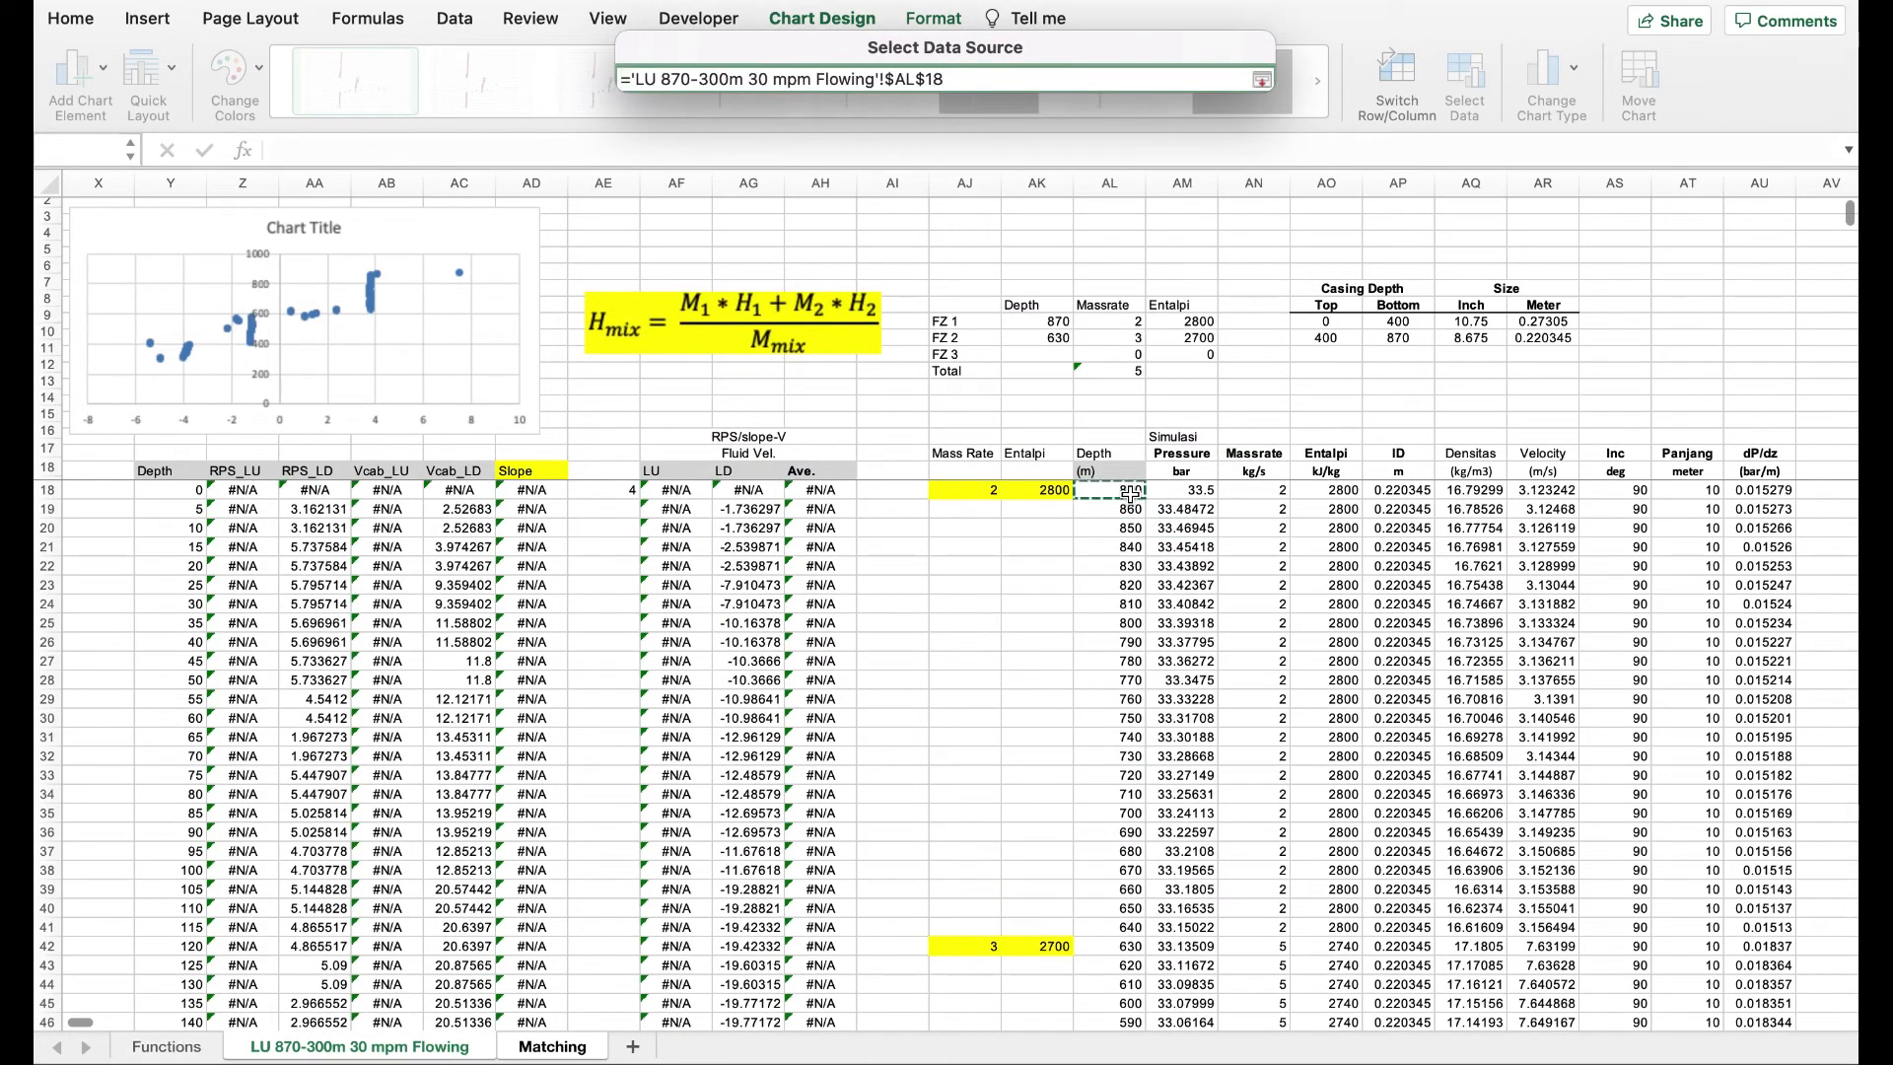
key(ctrl+shift+Down)
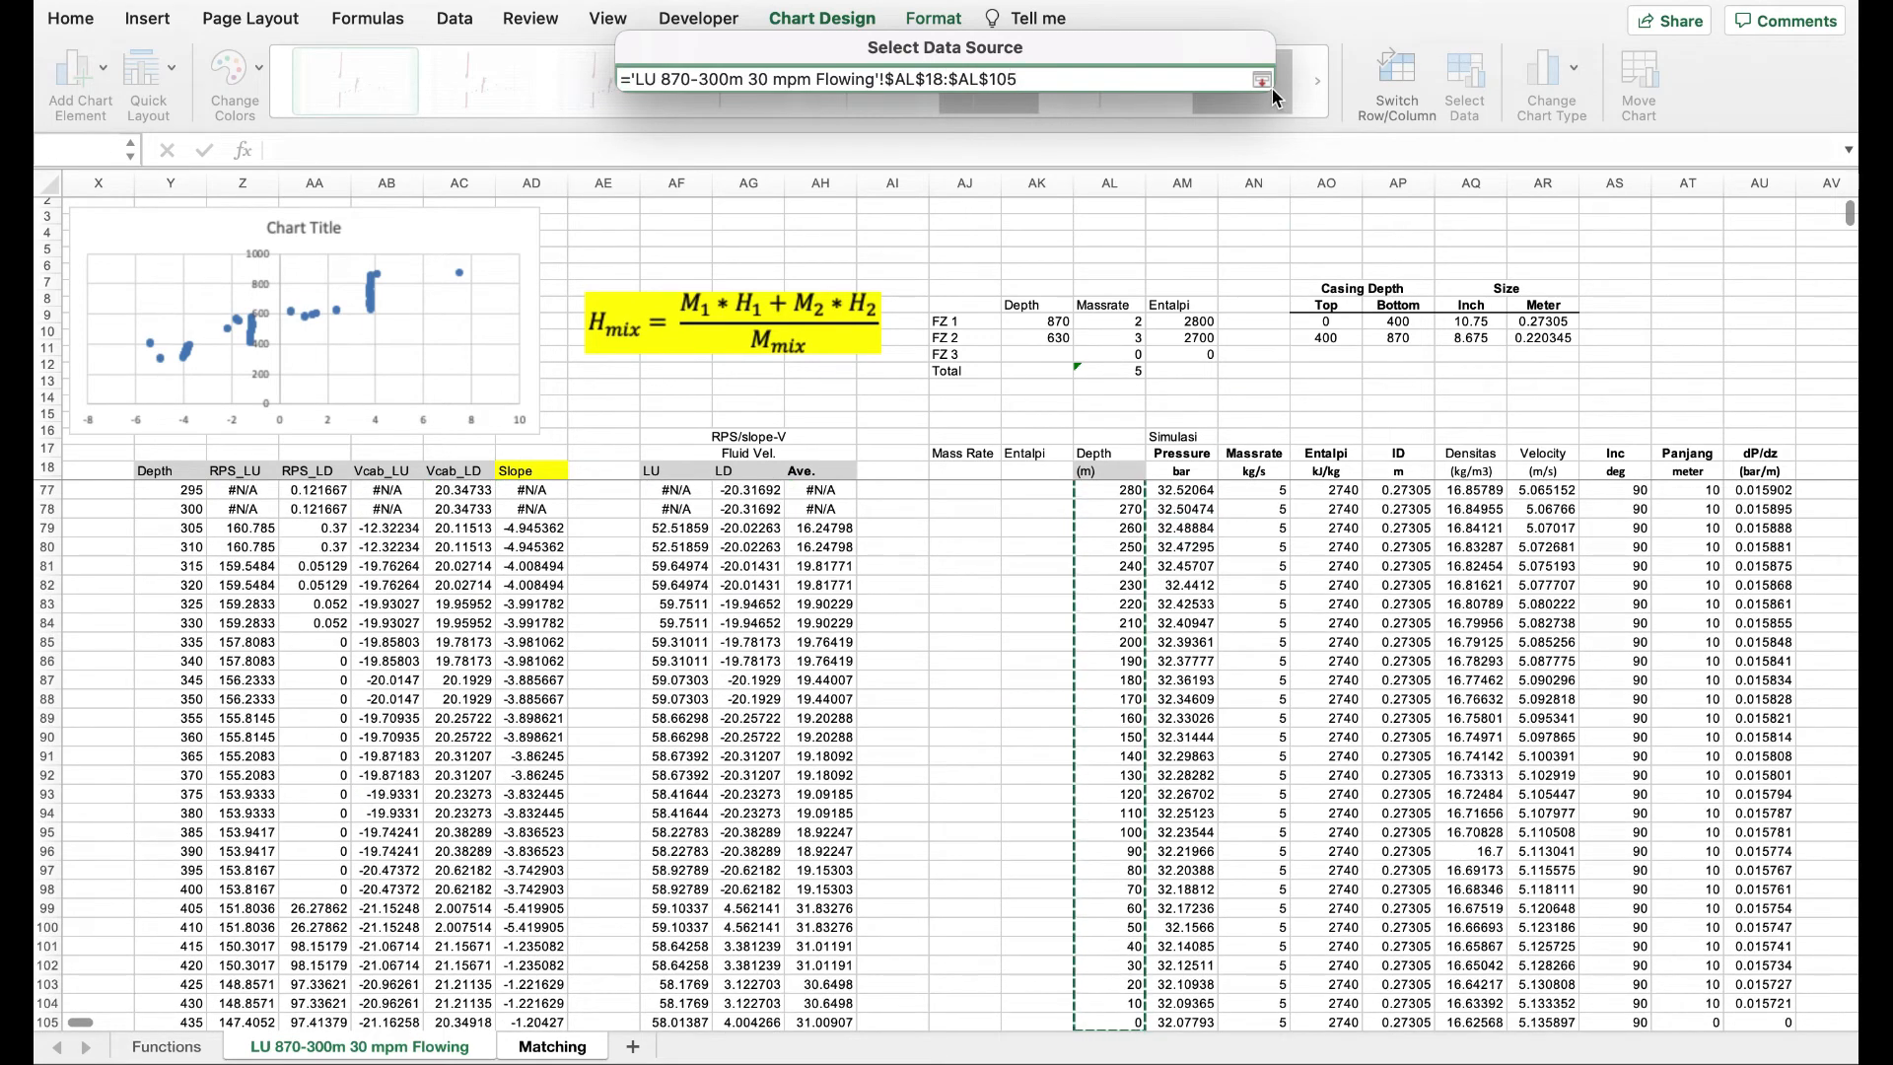
click(1262, 80)
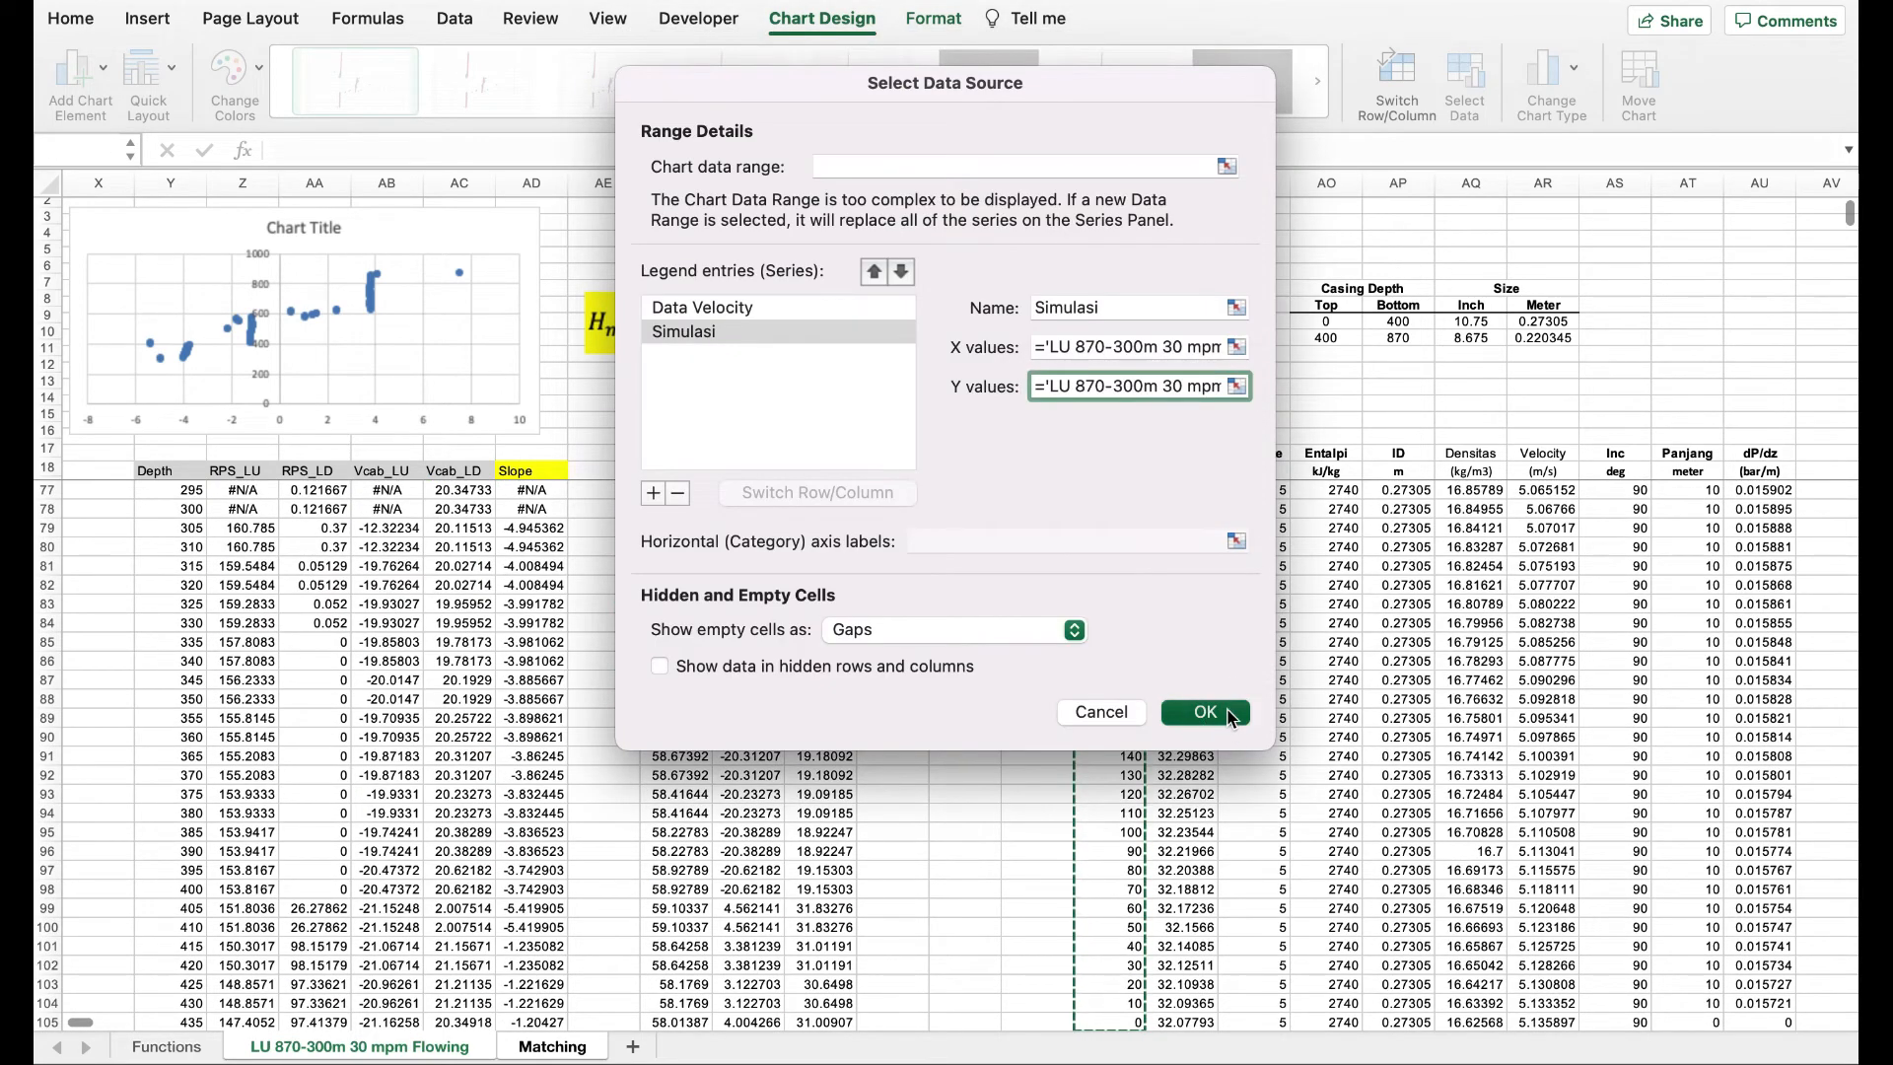
click(1206, 712)
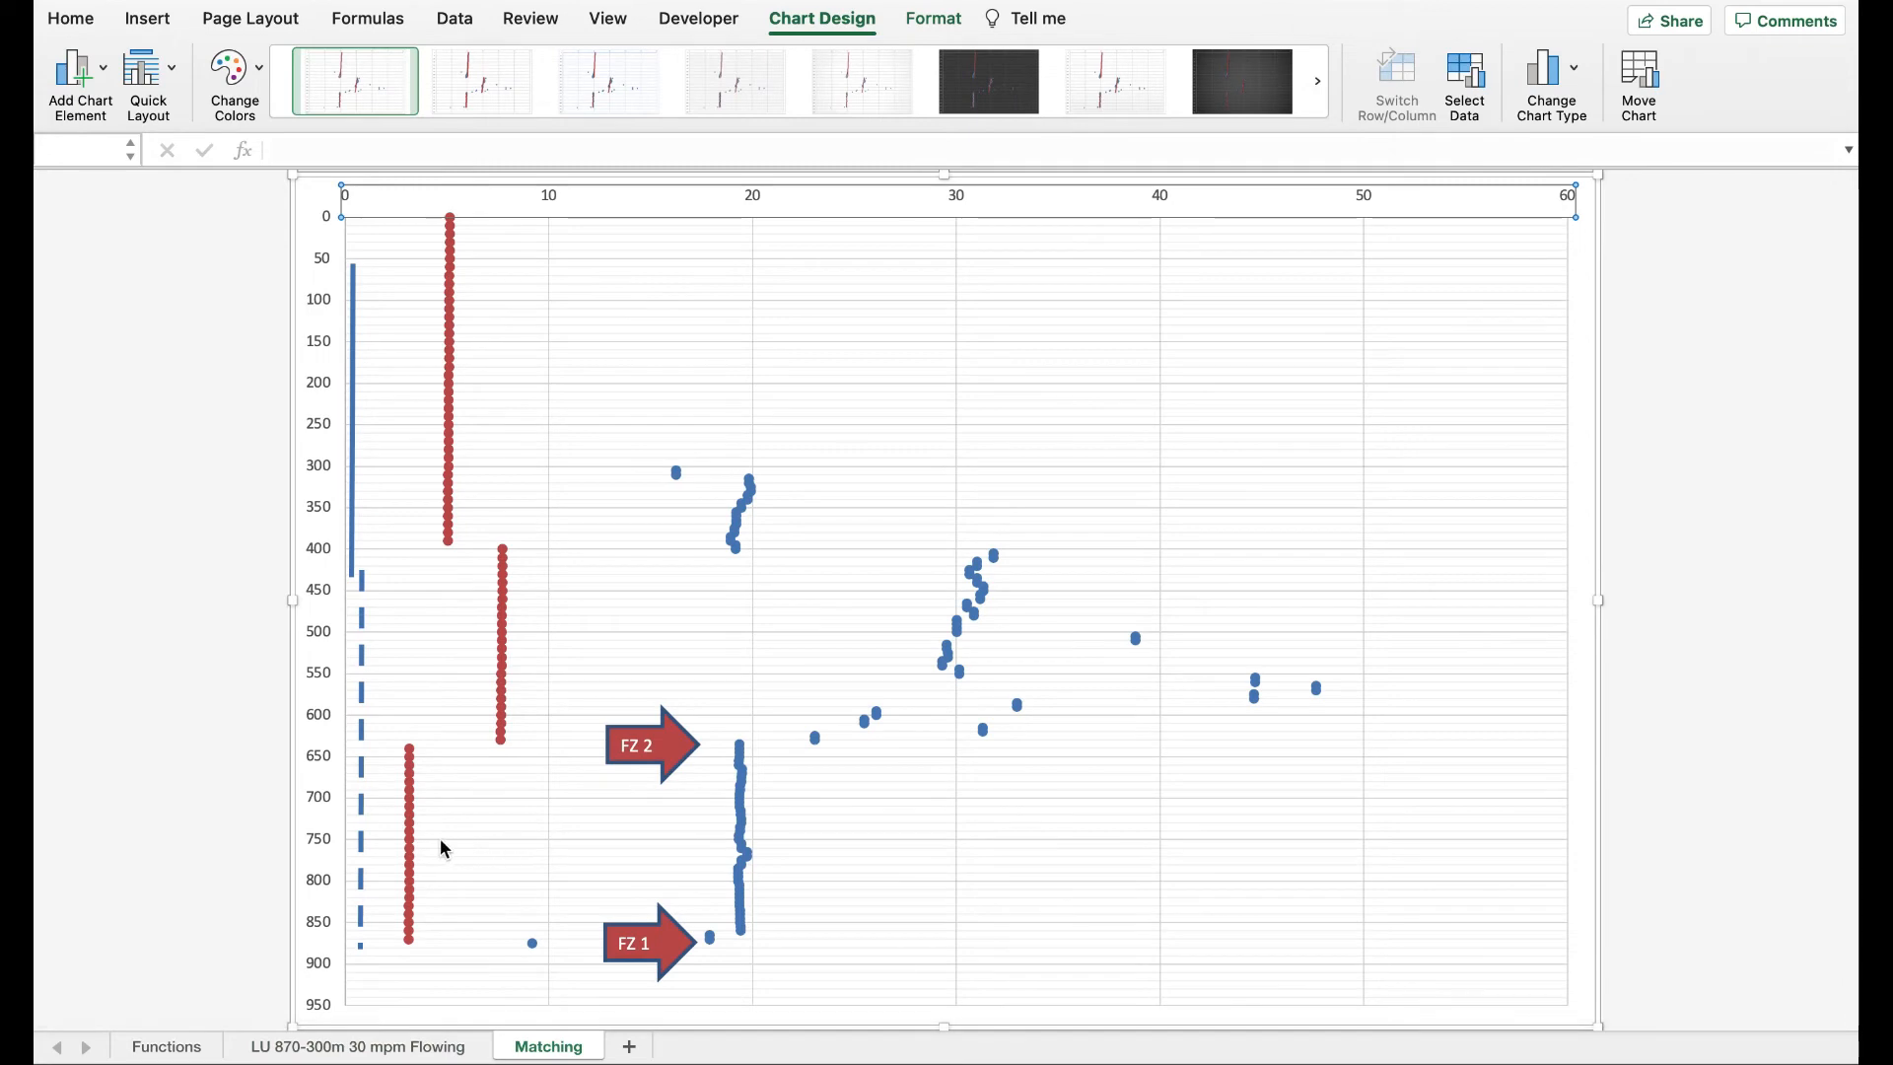
- Inspect the Simulasi points on the chart, try an FZ 1 mass rate of 5, and recheck the velocity match
click(410, 840)
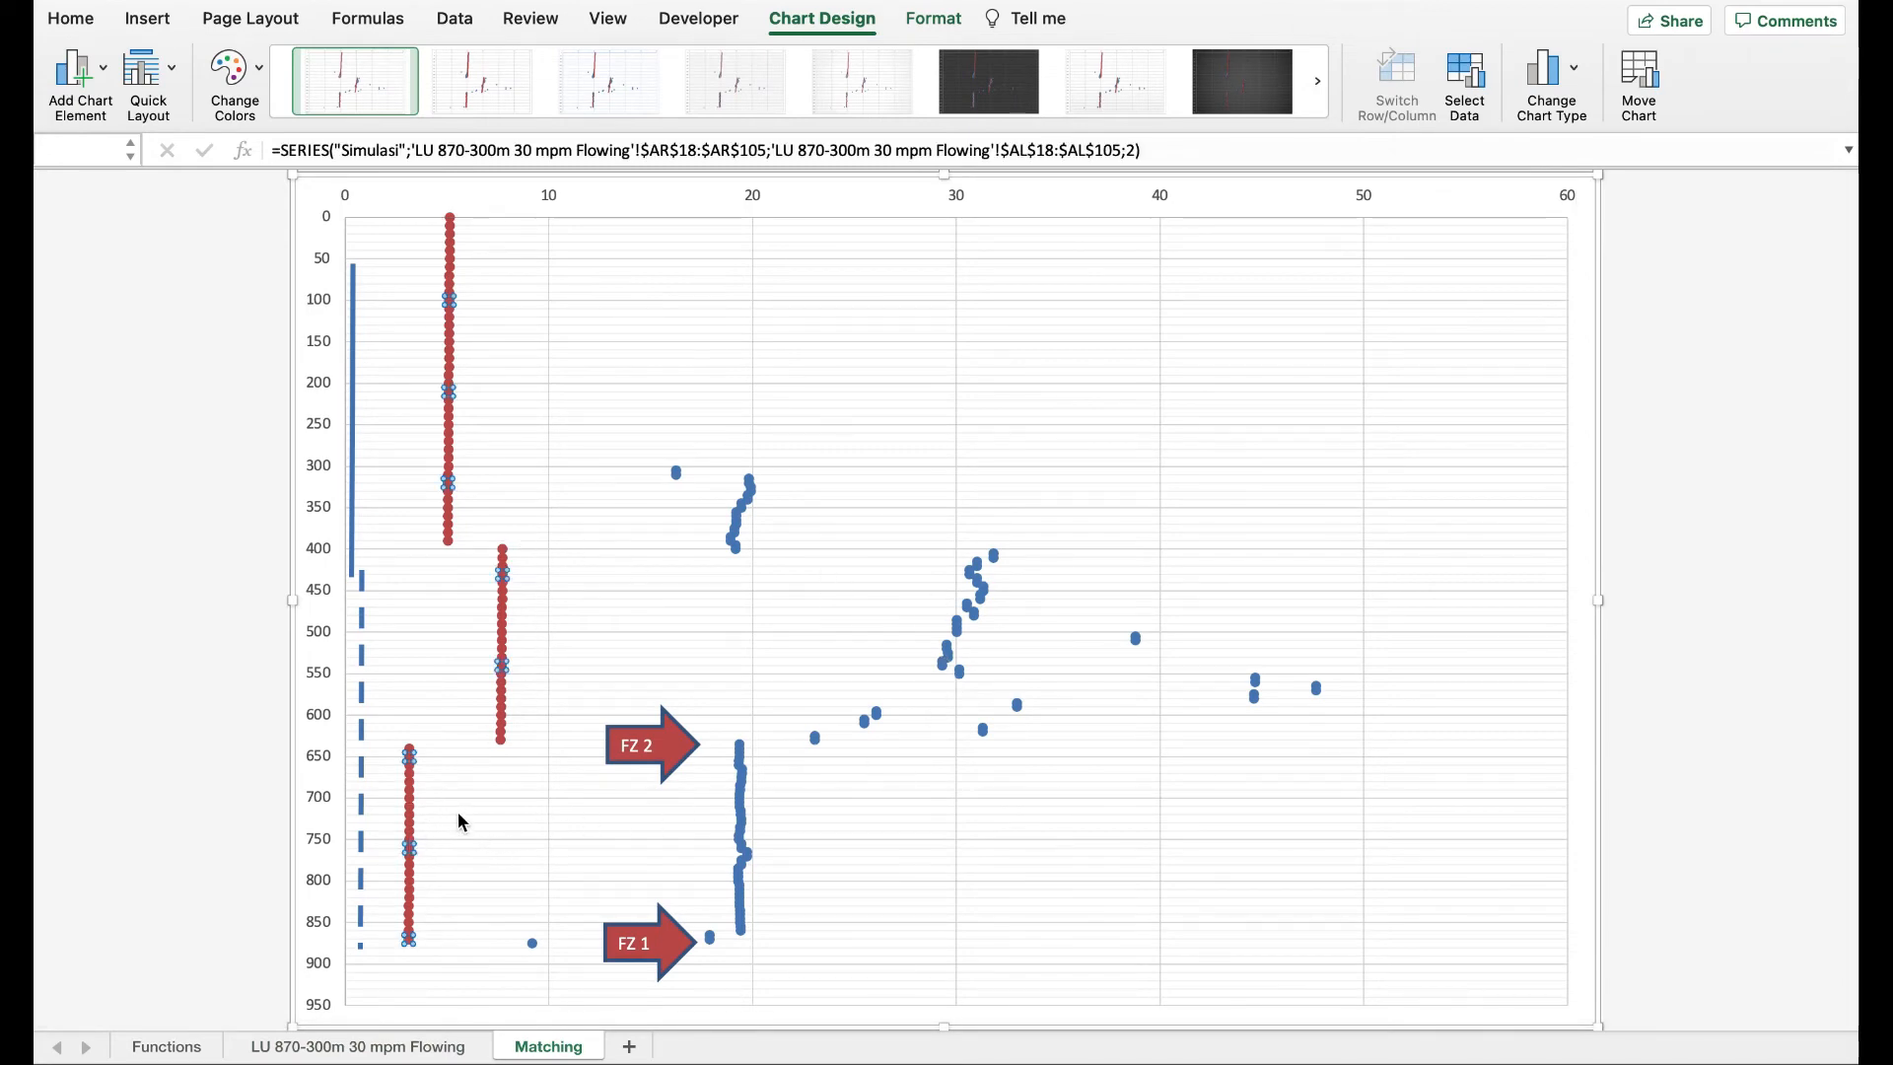
click(503, 718)
click(409, 781)
click(320, 1048)
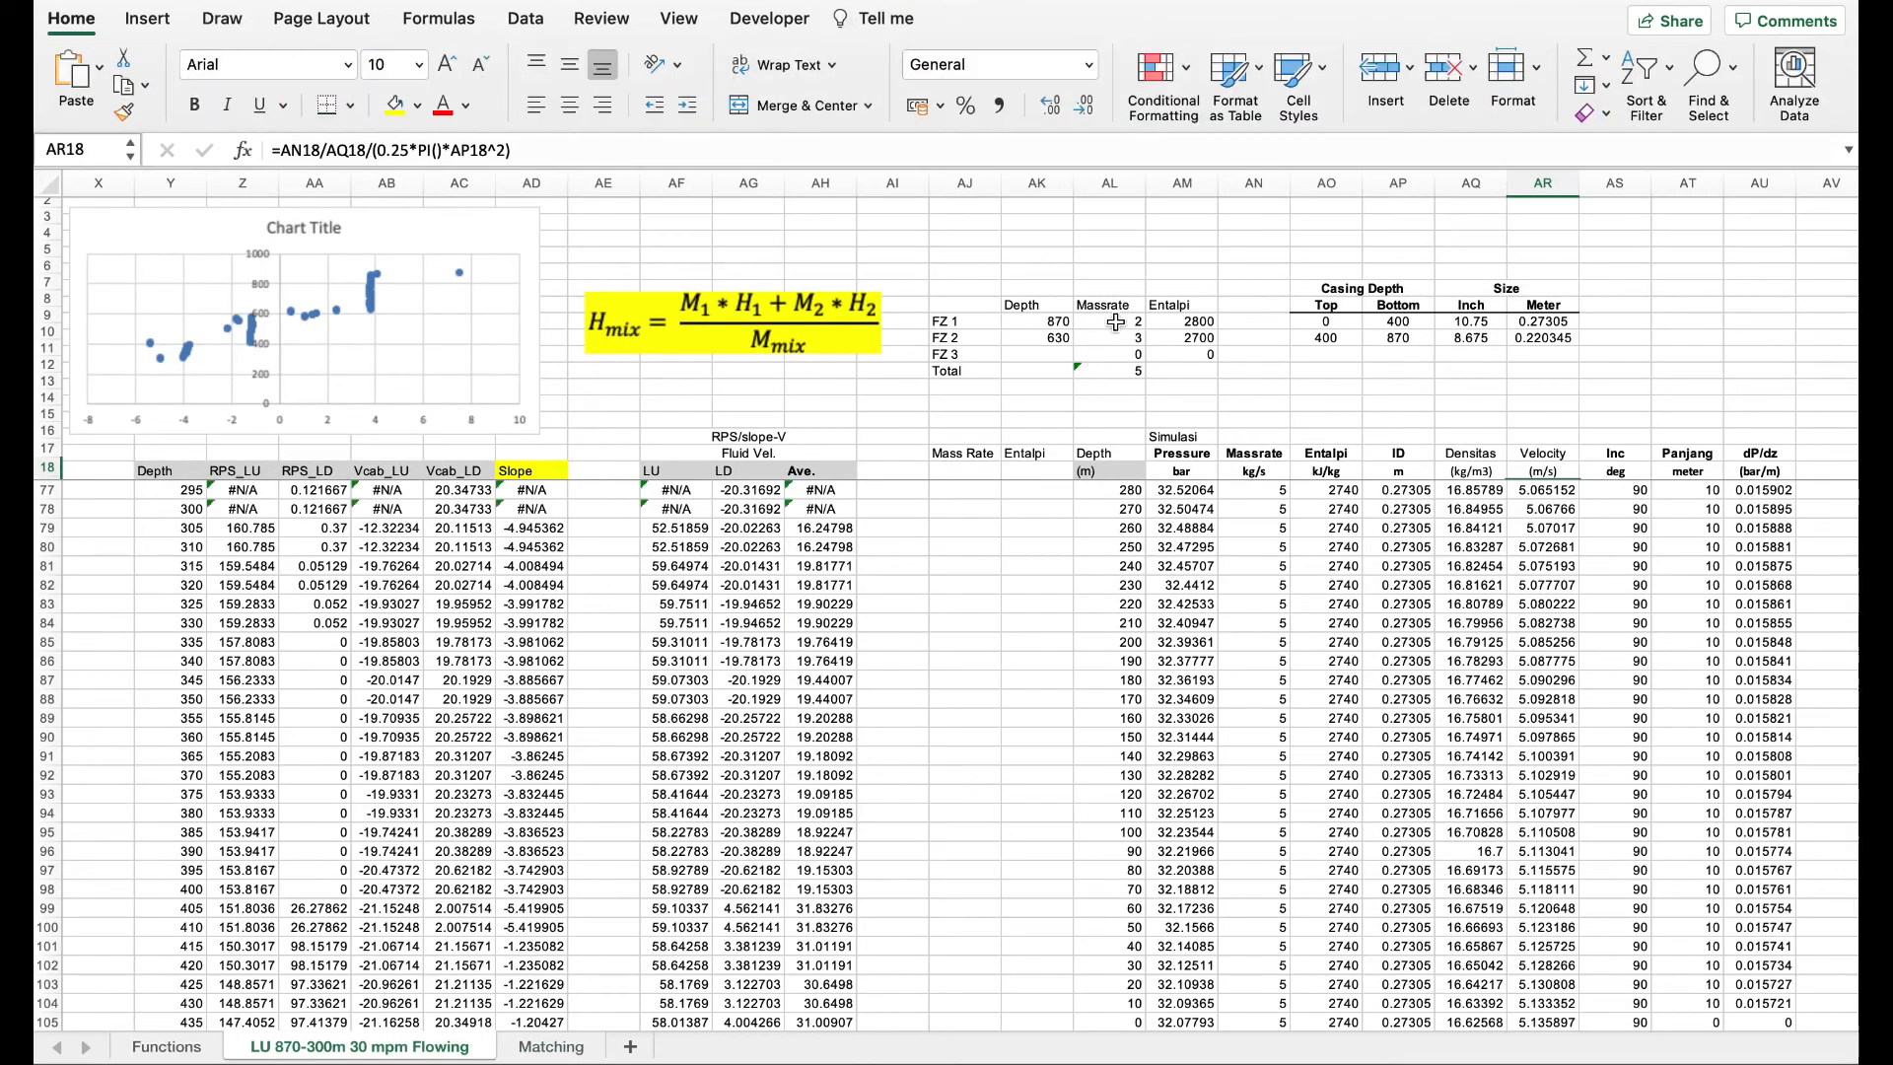
click(1115, 322)
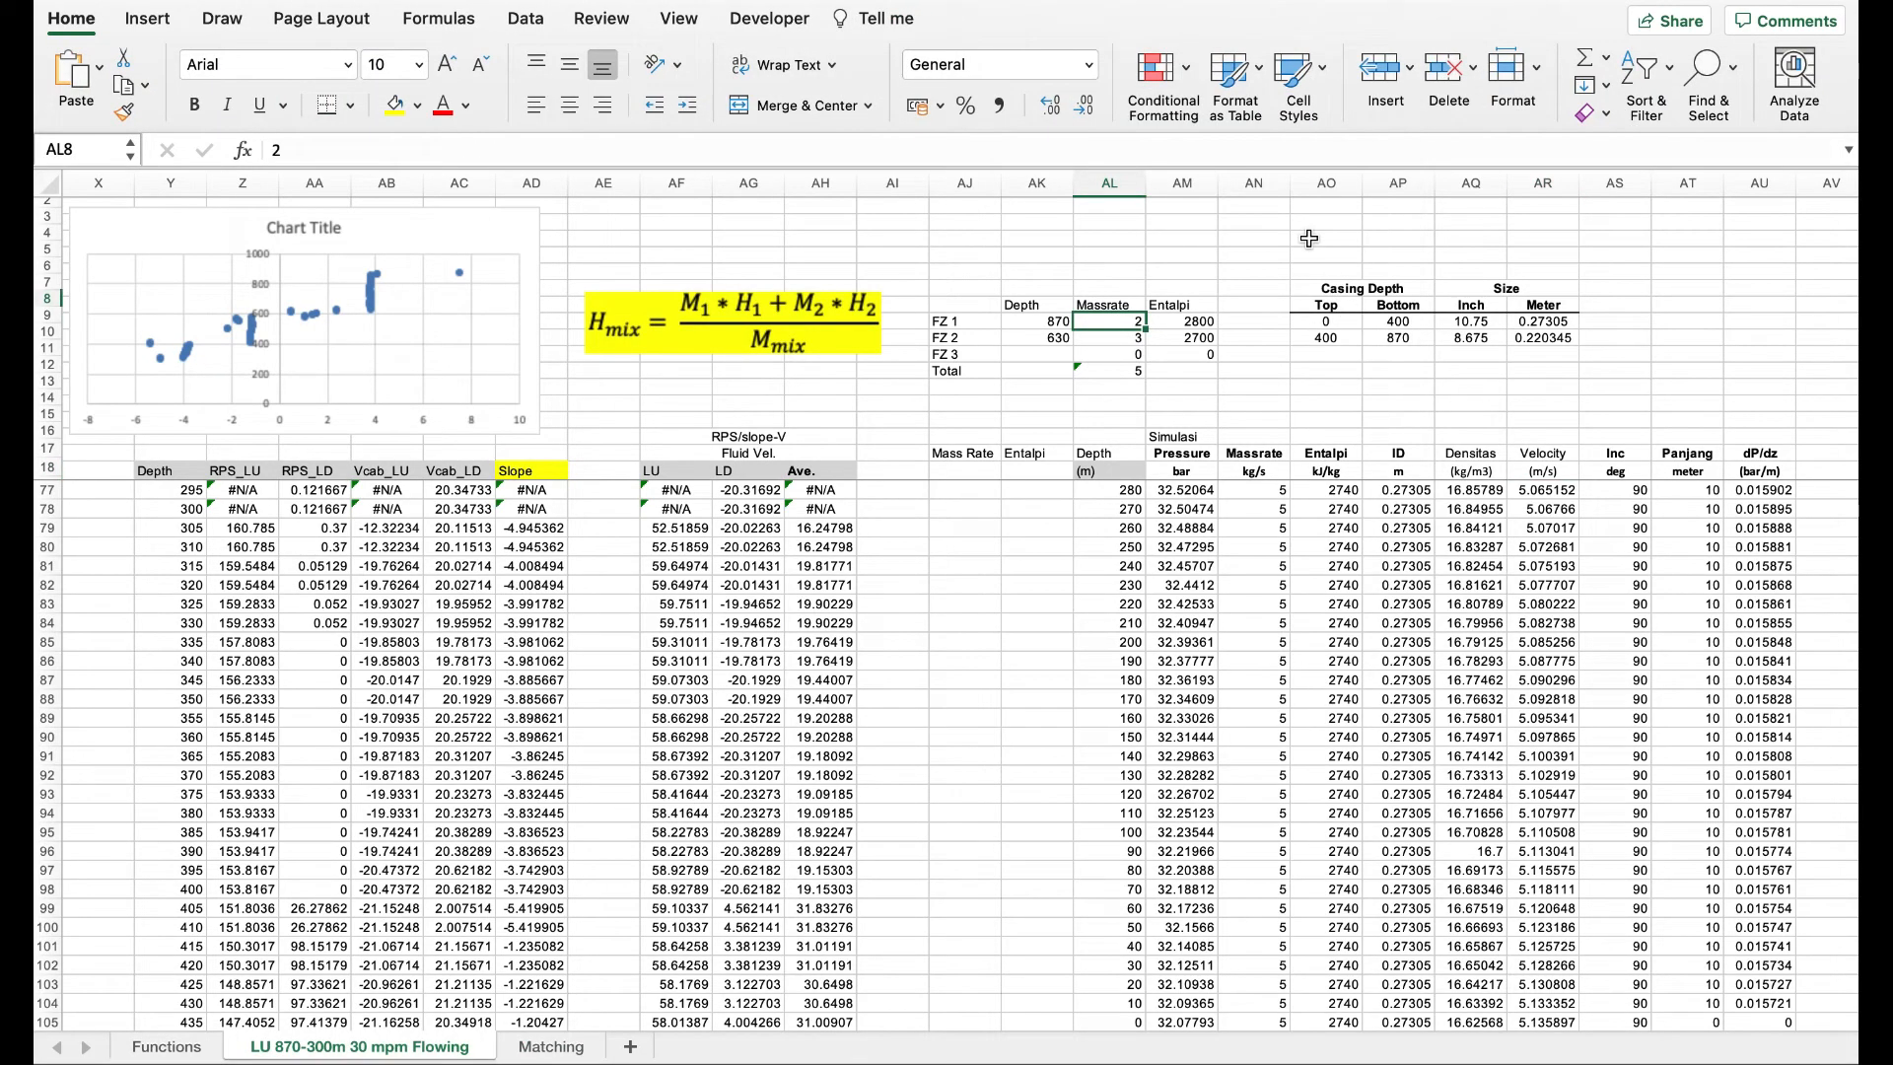
text(5)
key(Return)
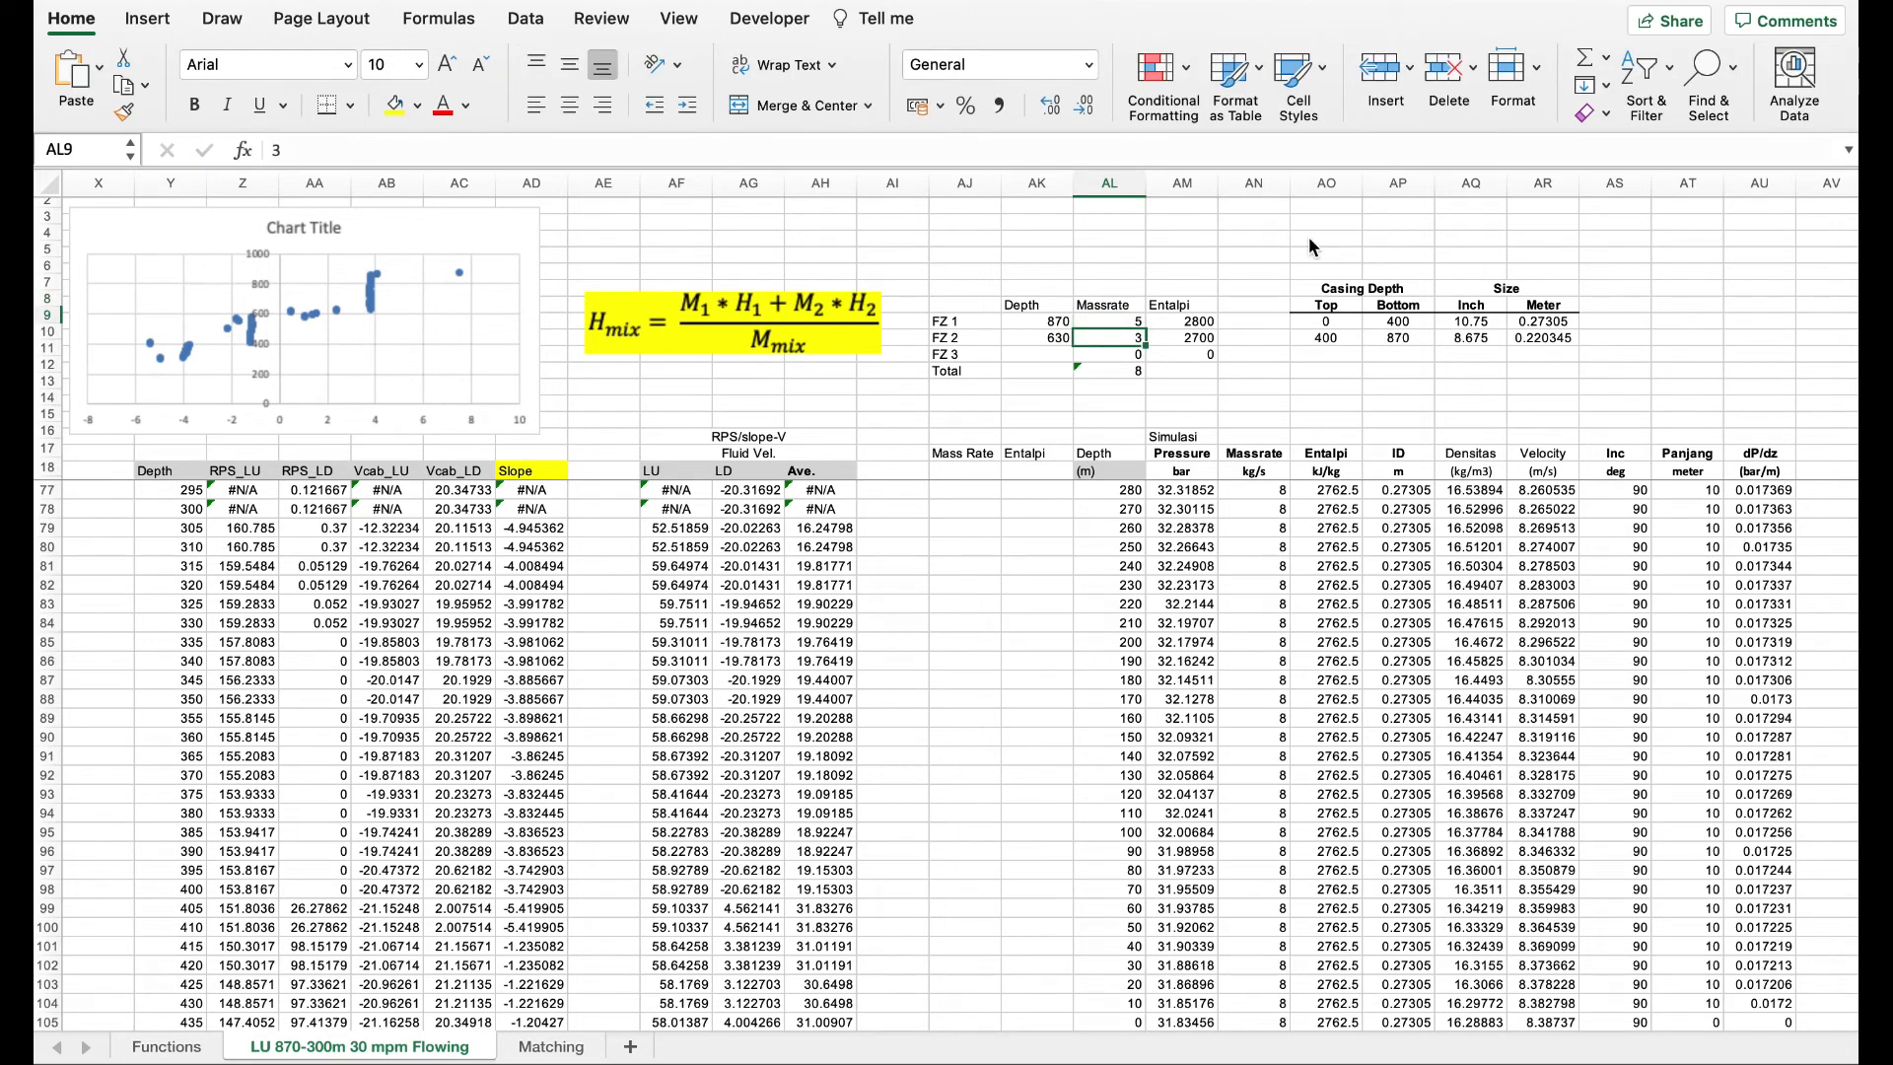
click(534, 1045)
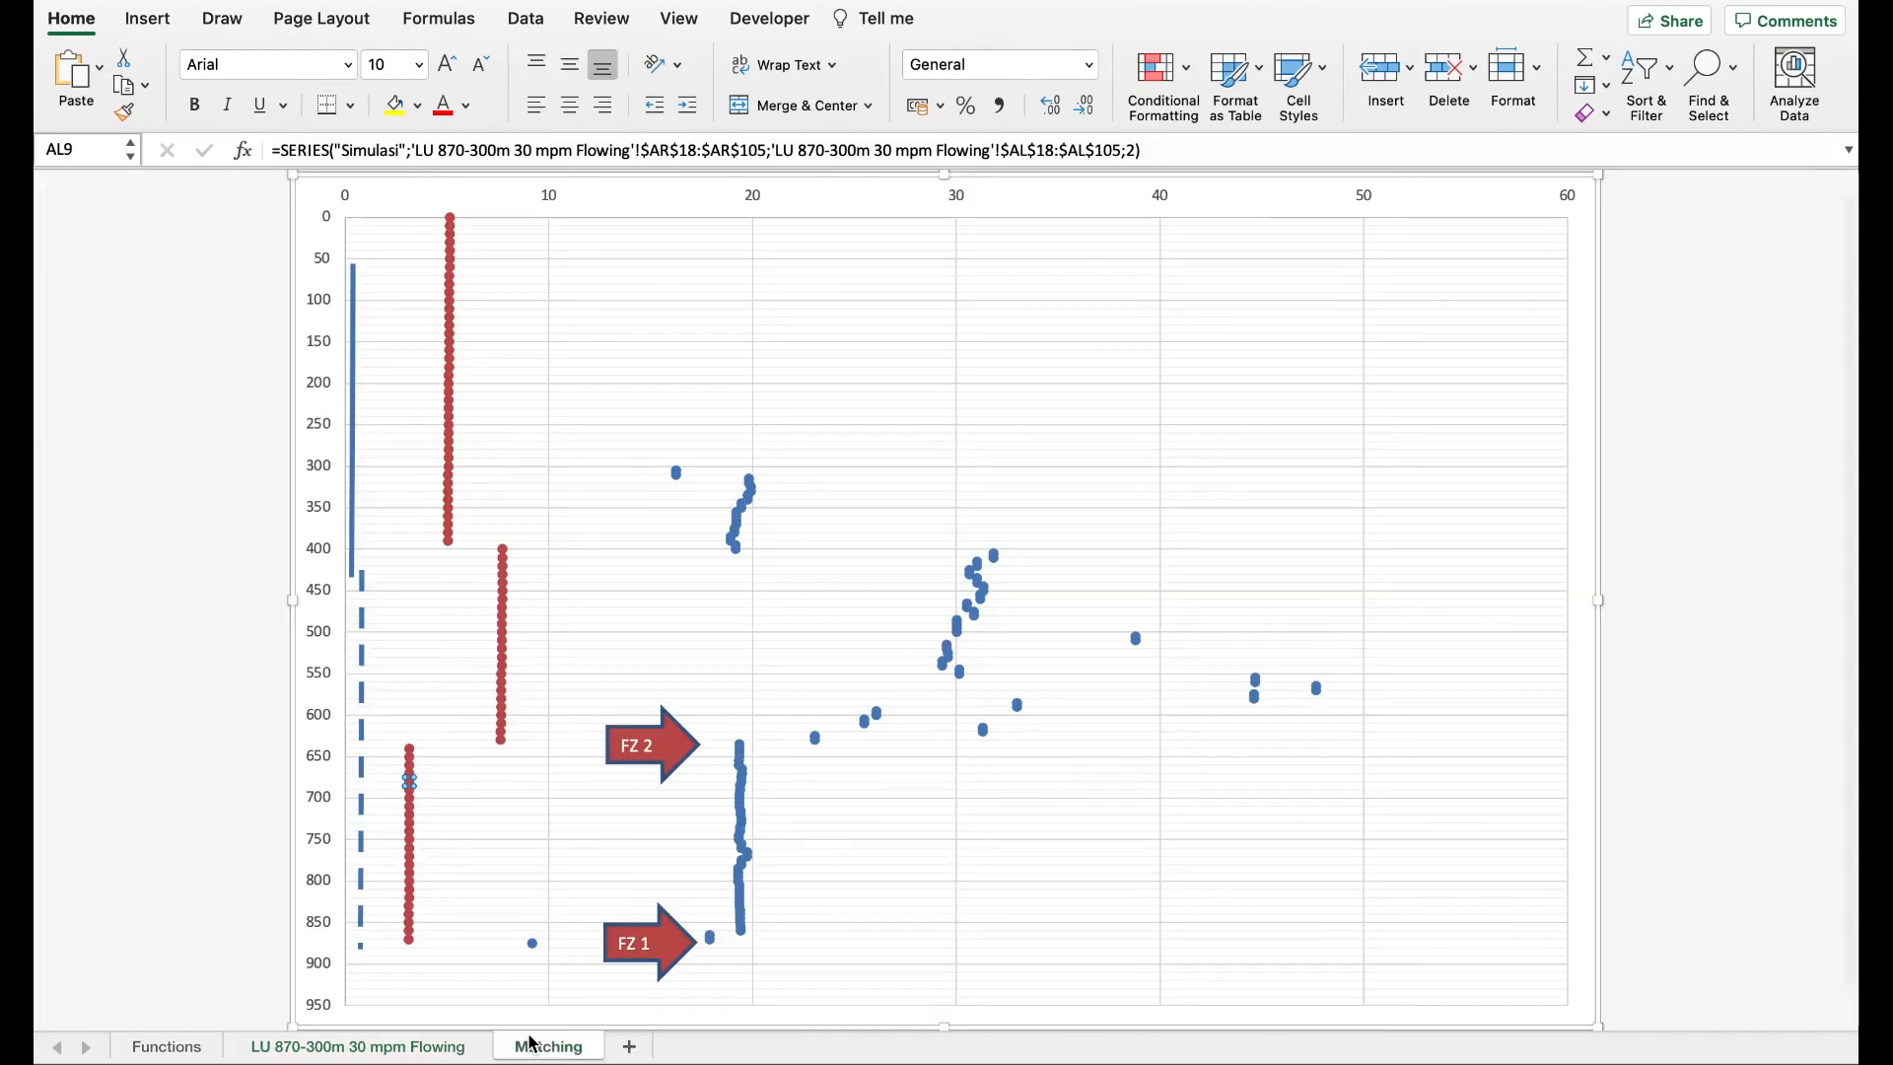
- Try an FZ 1 mass rate of 10 and compare the simulated velocity with the measured data on the Matching chart
click(451, 1037)
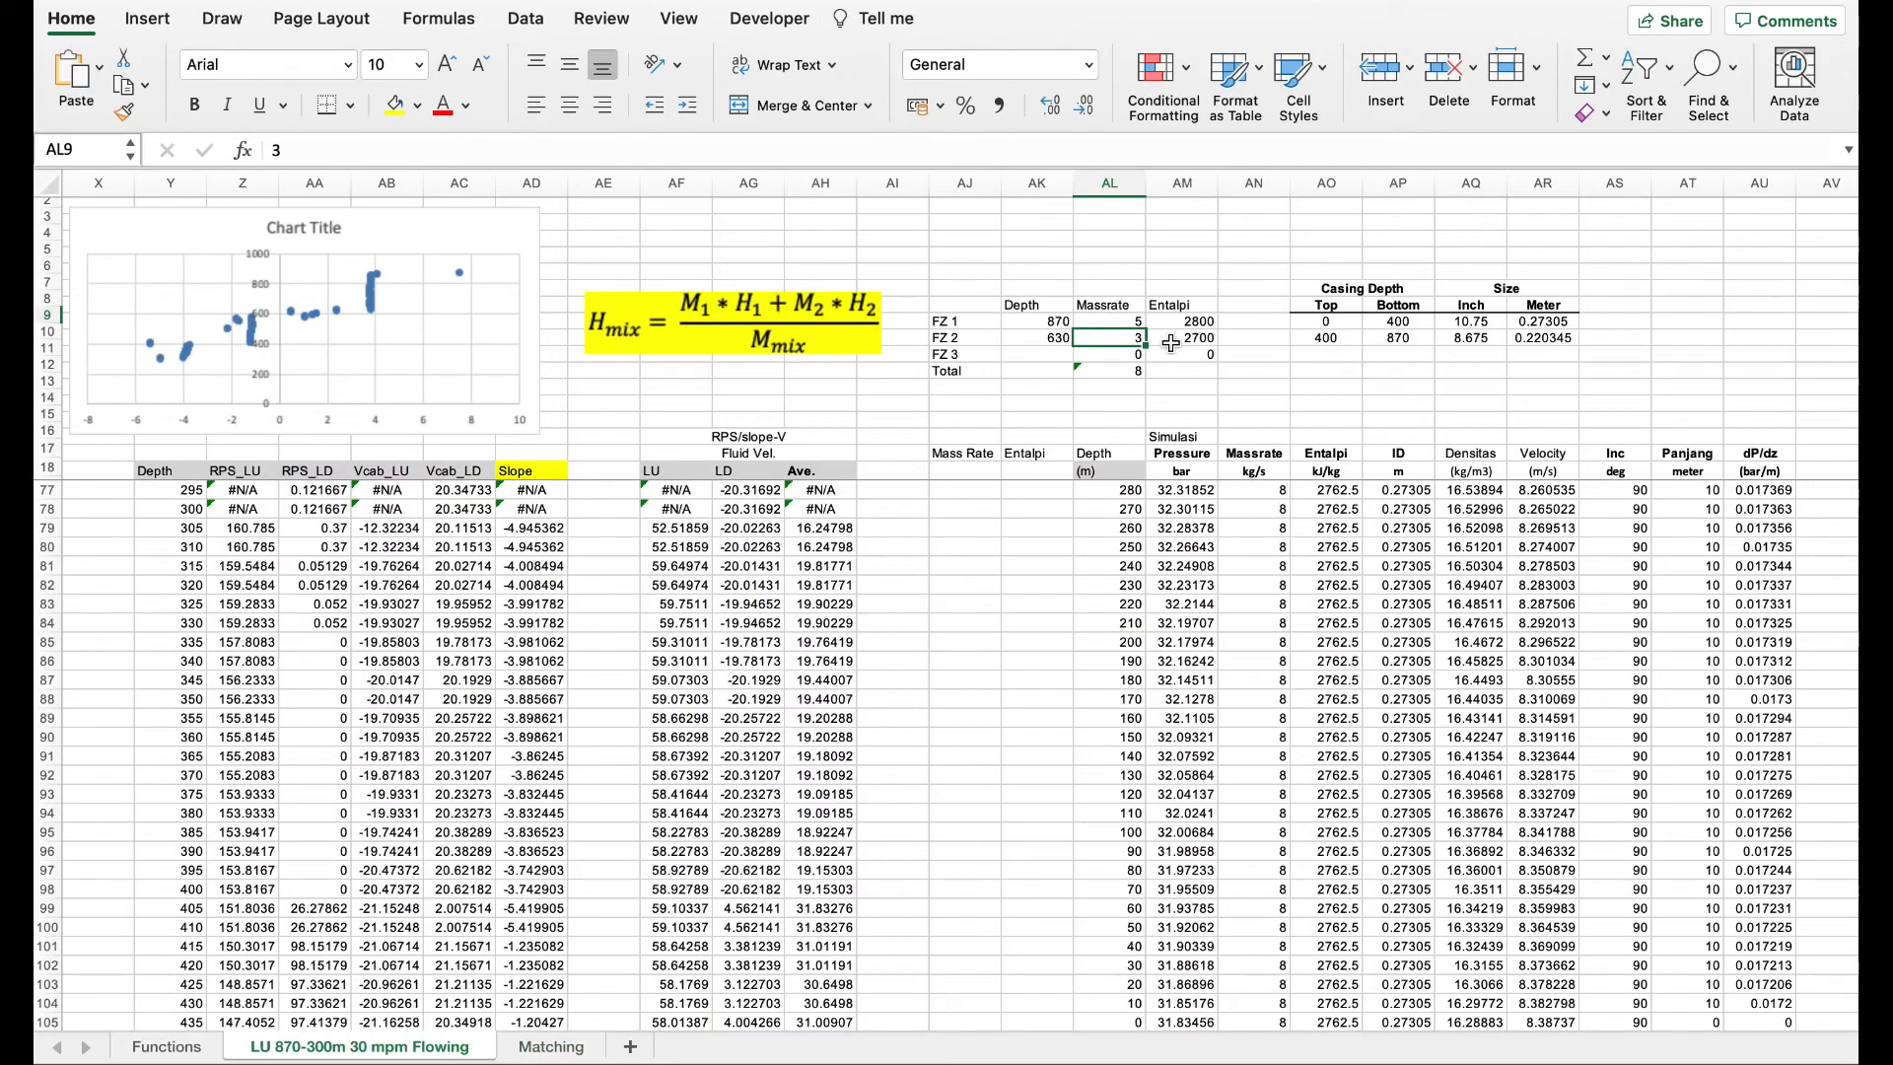
click(1137, 323)
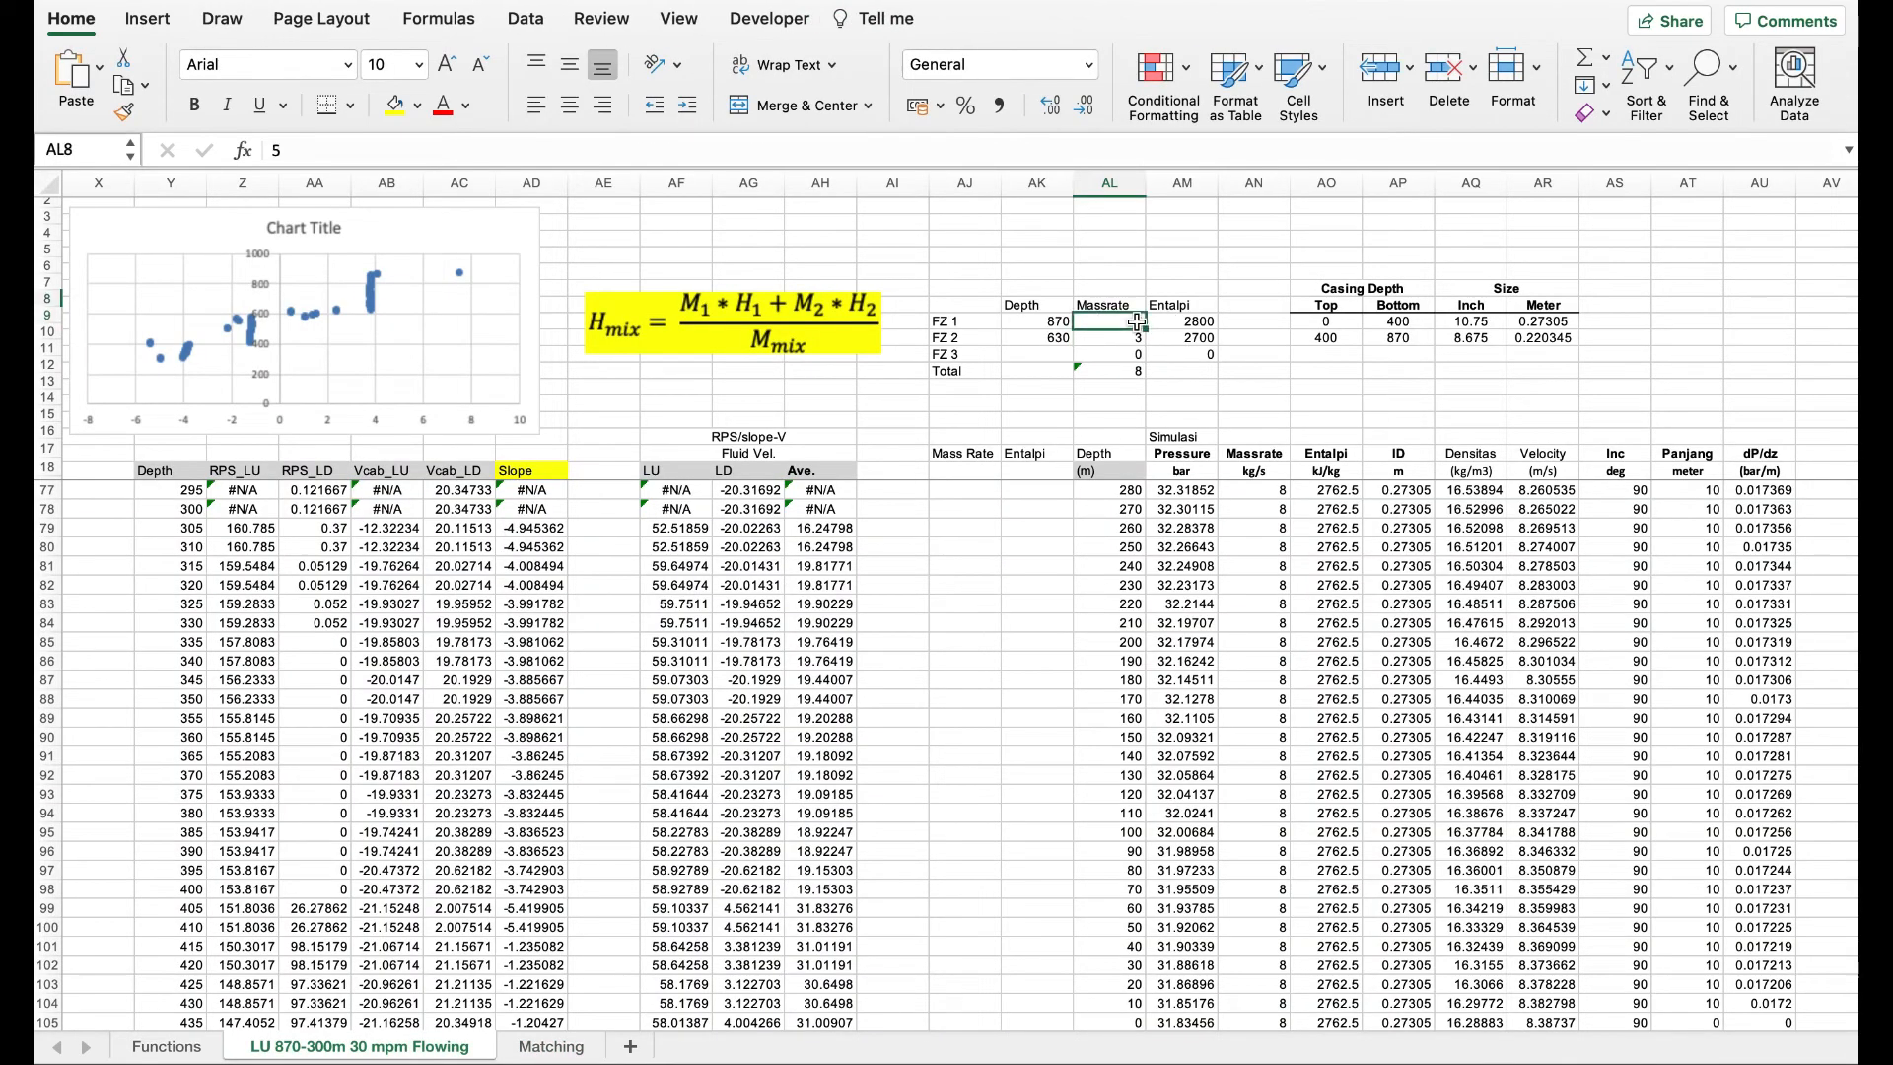
text(10)
key(Return)
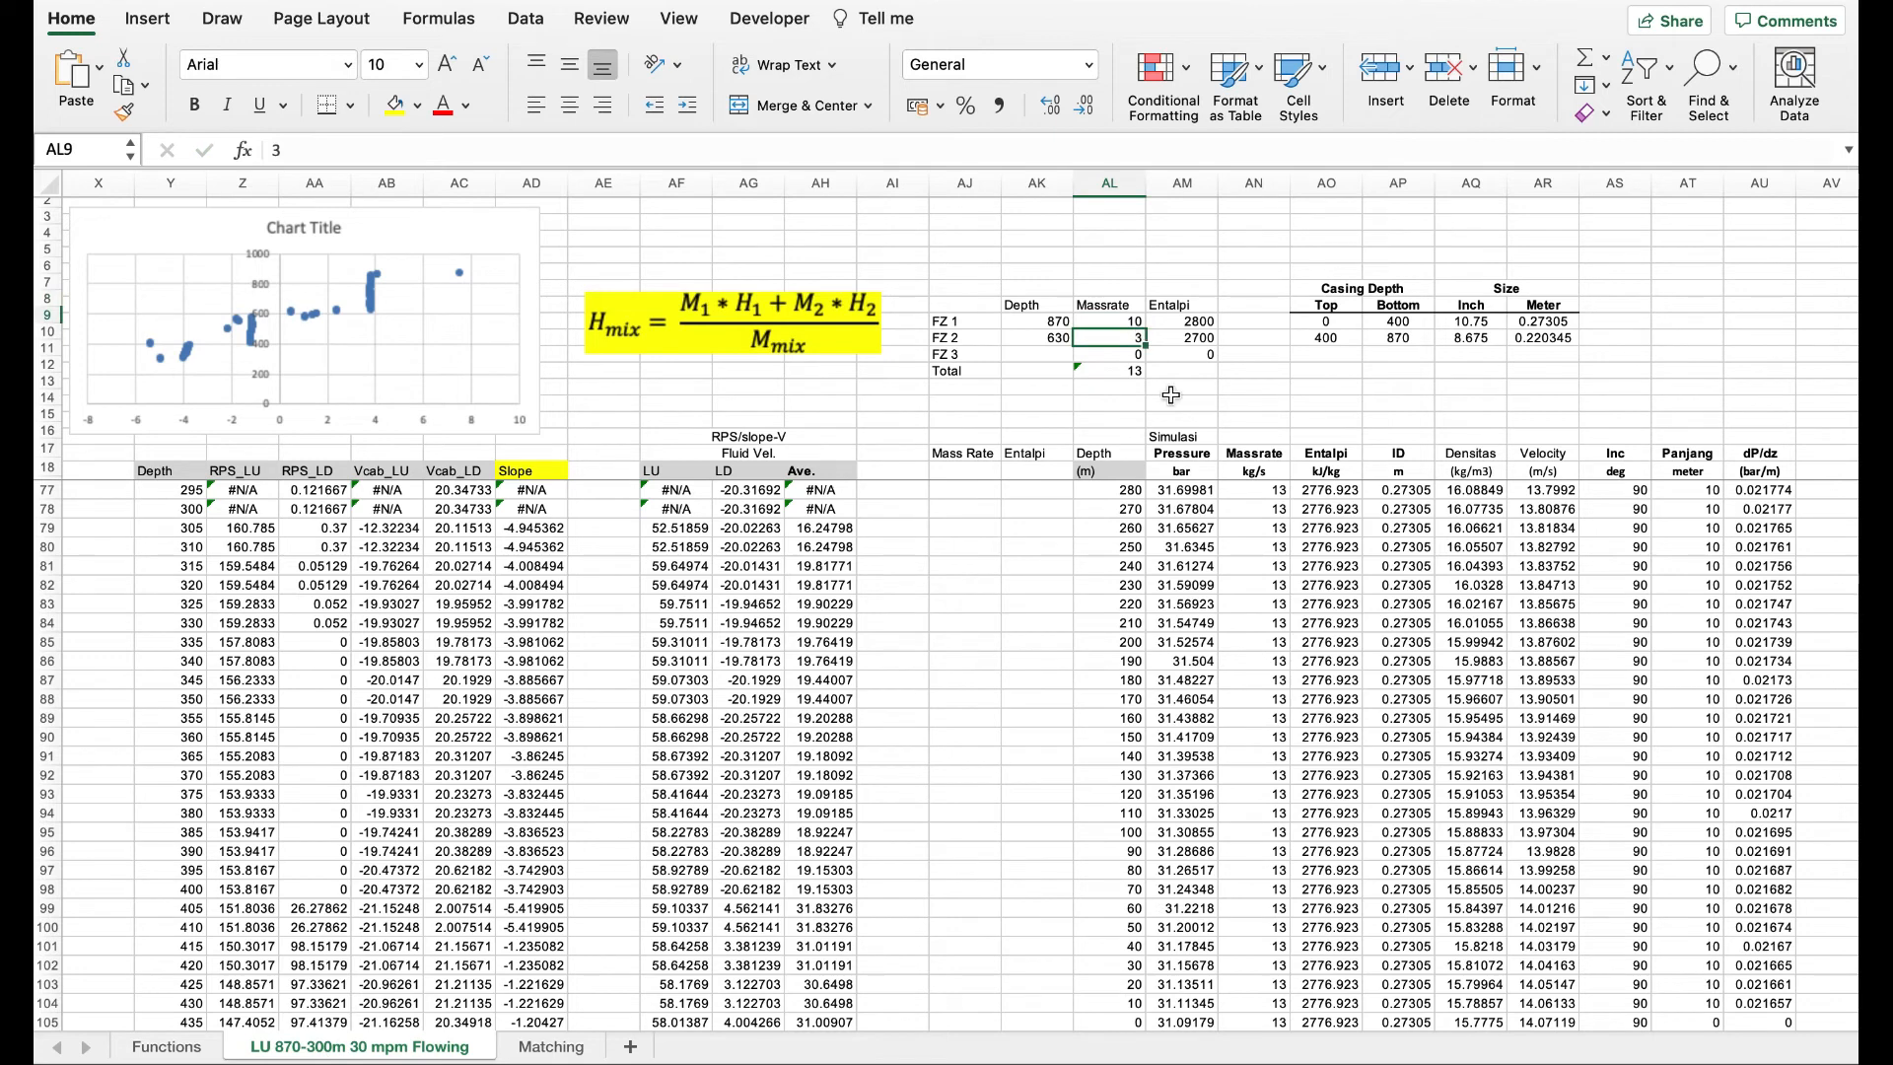
click(550, 1047)
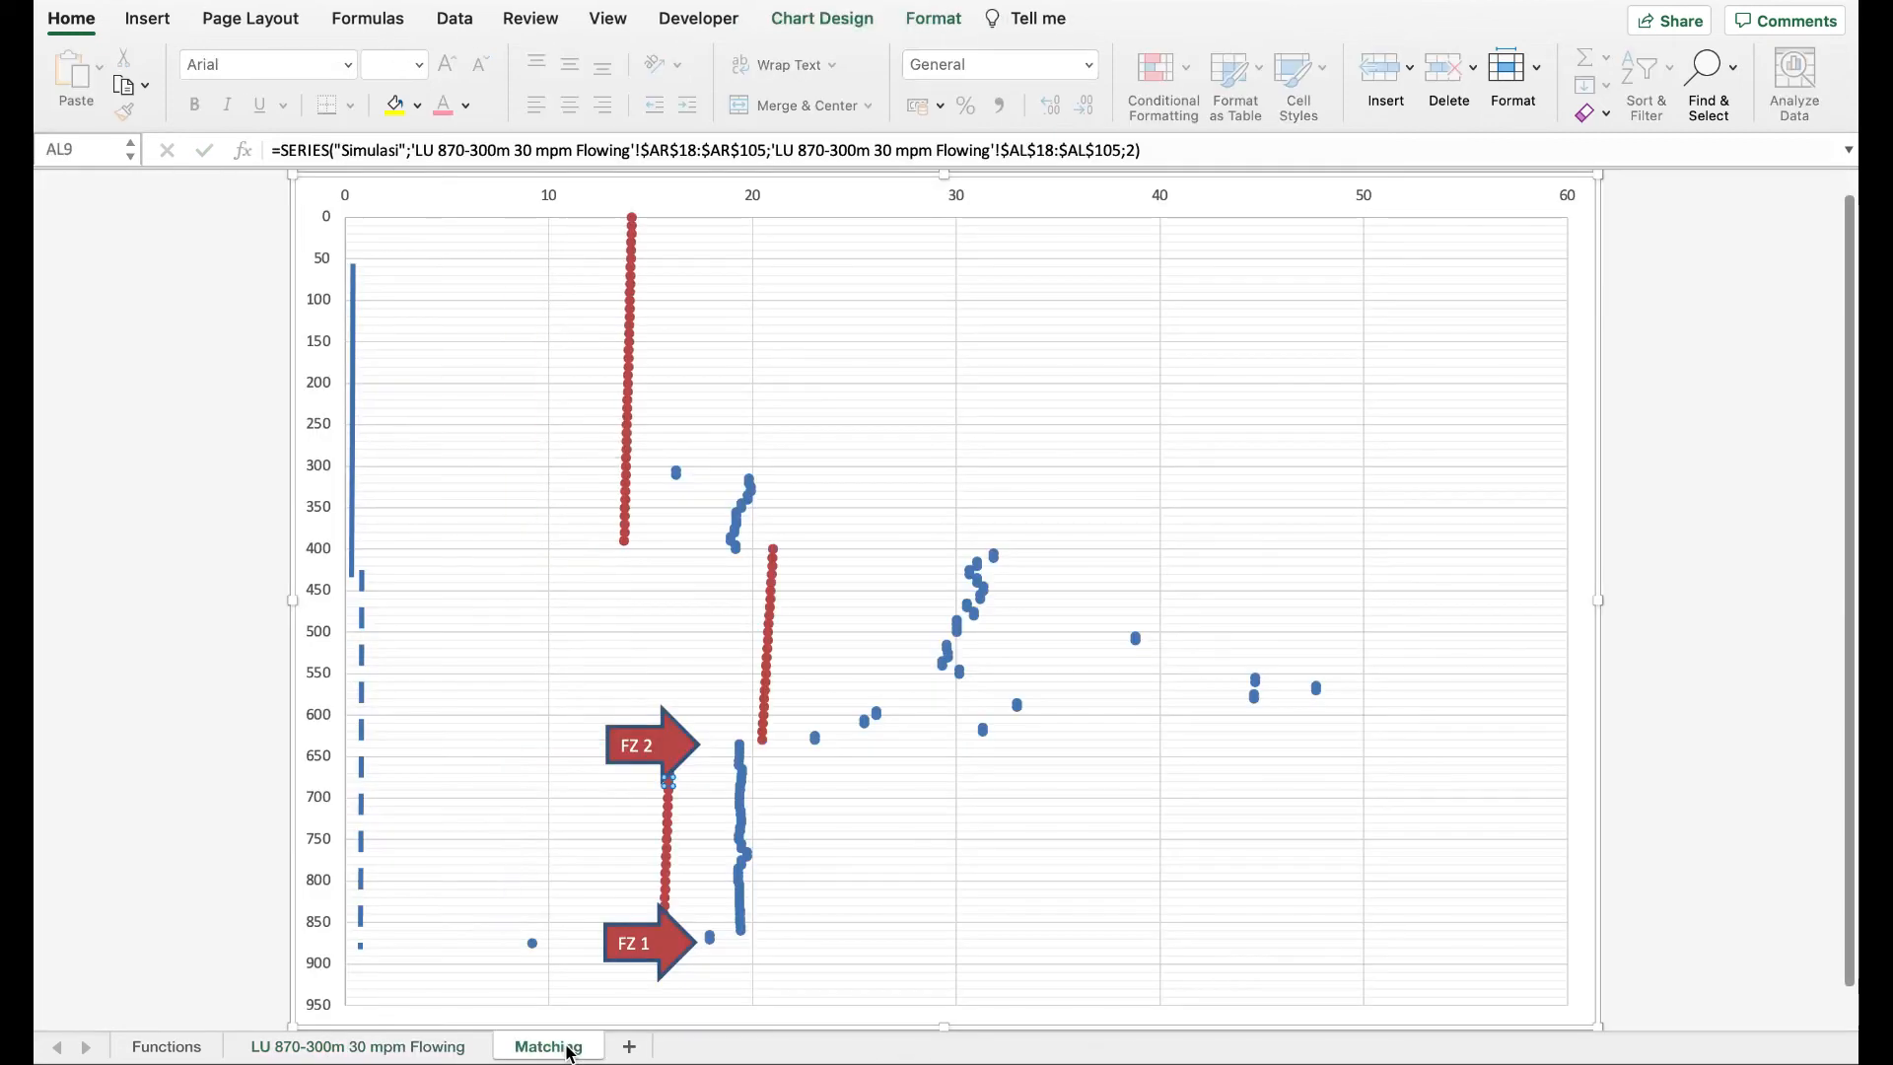
- Try an FZ 1 mass rate of 12 and check the velocity match between FZ 1 and FZ 2 on the chart
click(393, 1047)
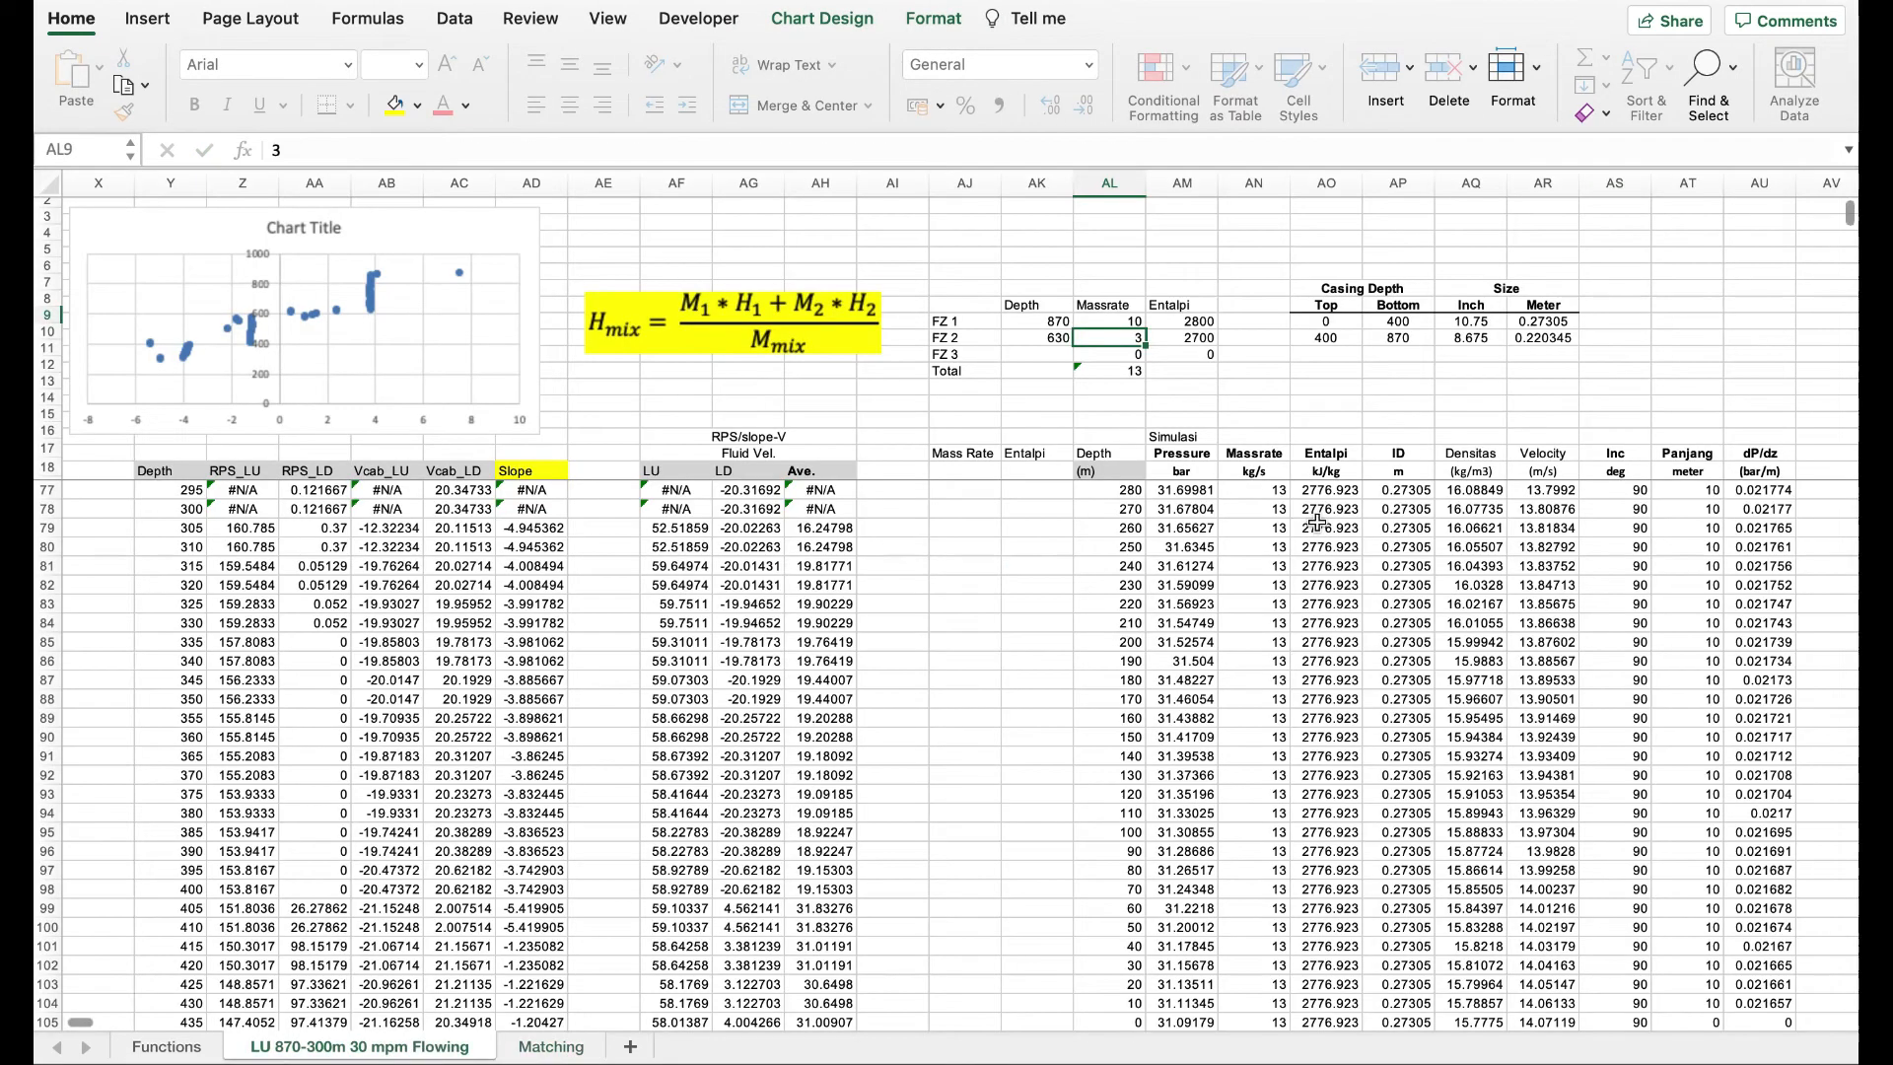
click(1129, 321)
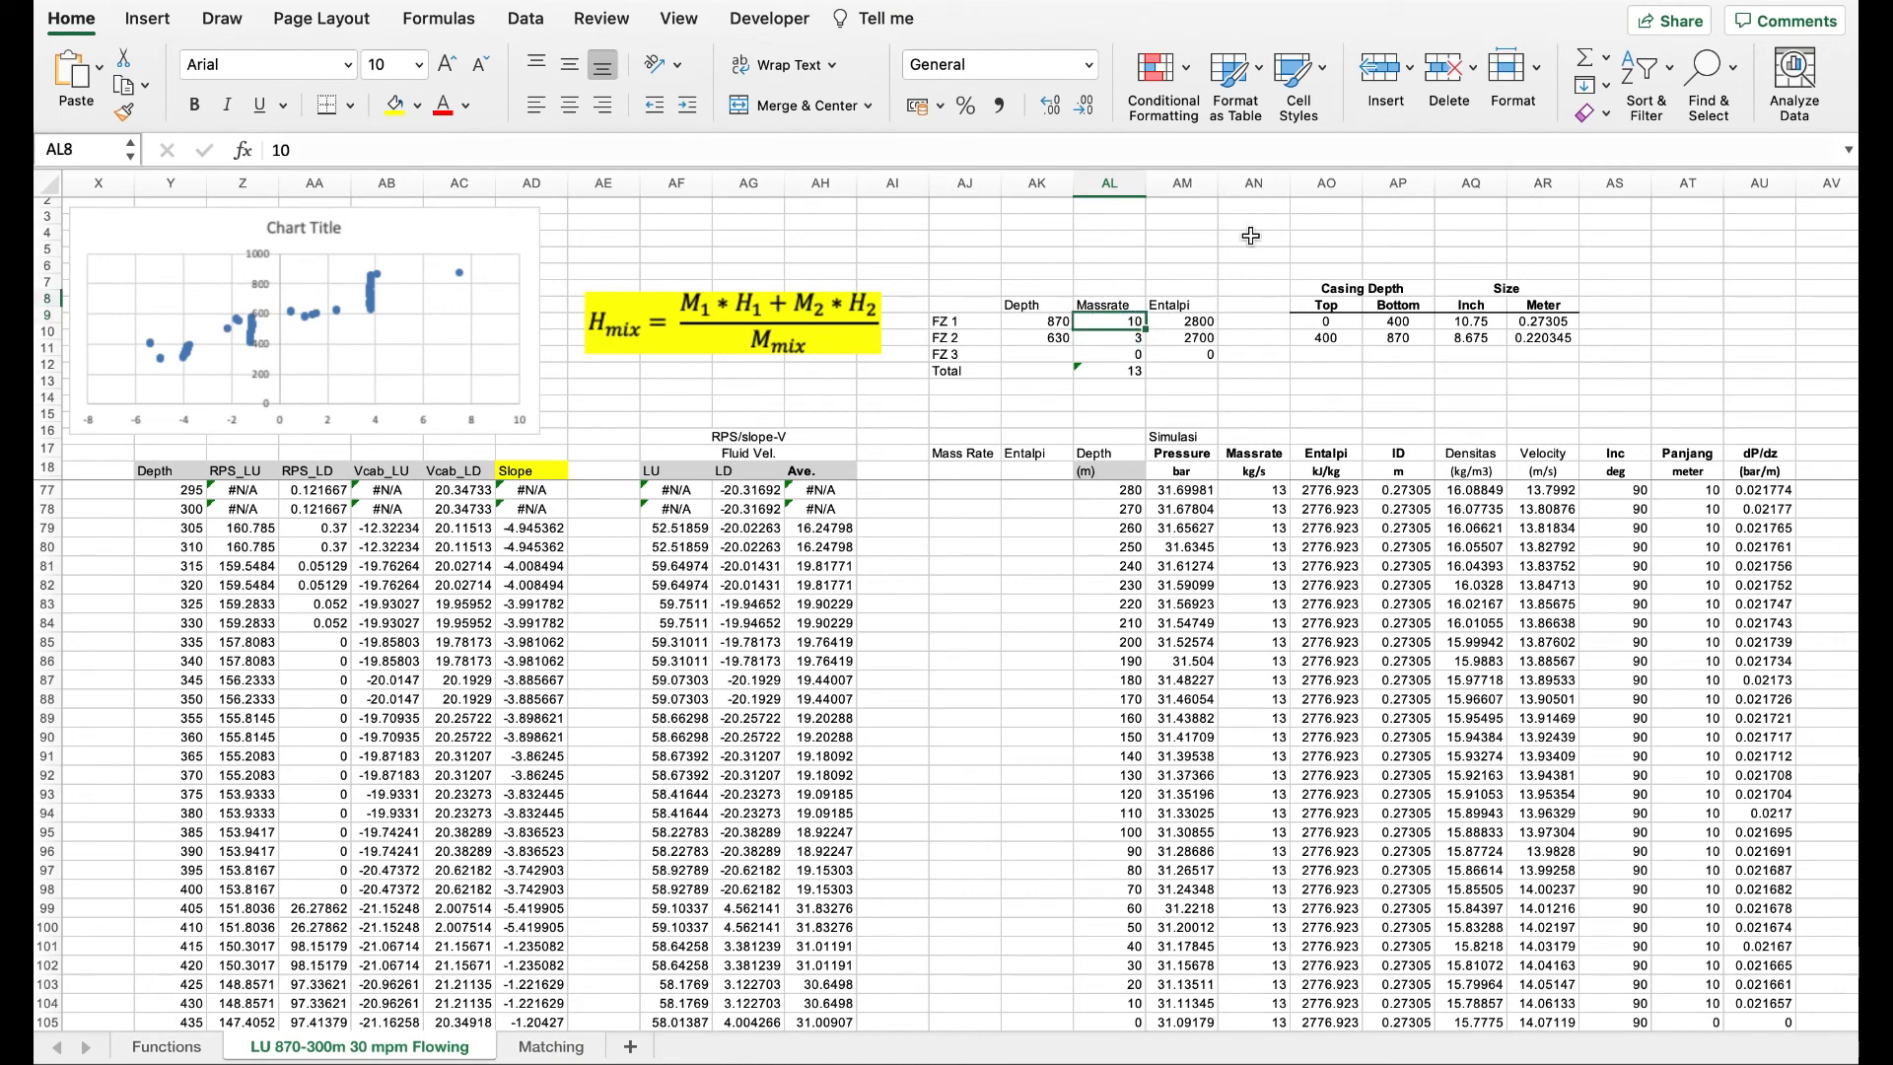
text(12)
key(Return)
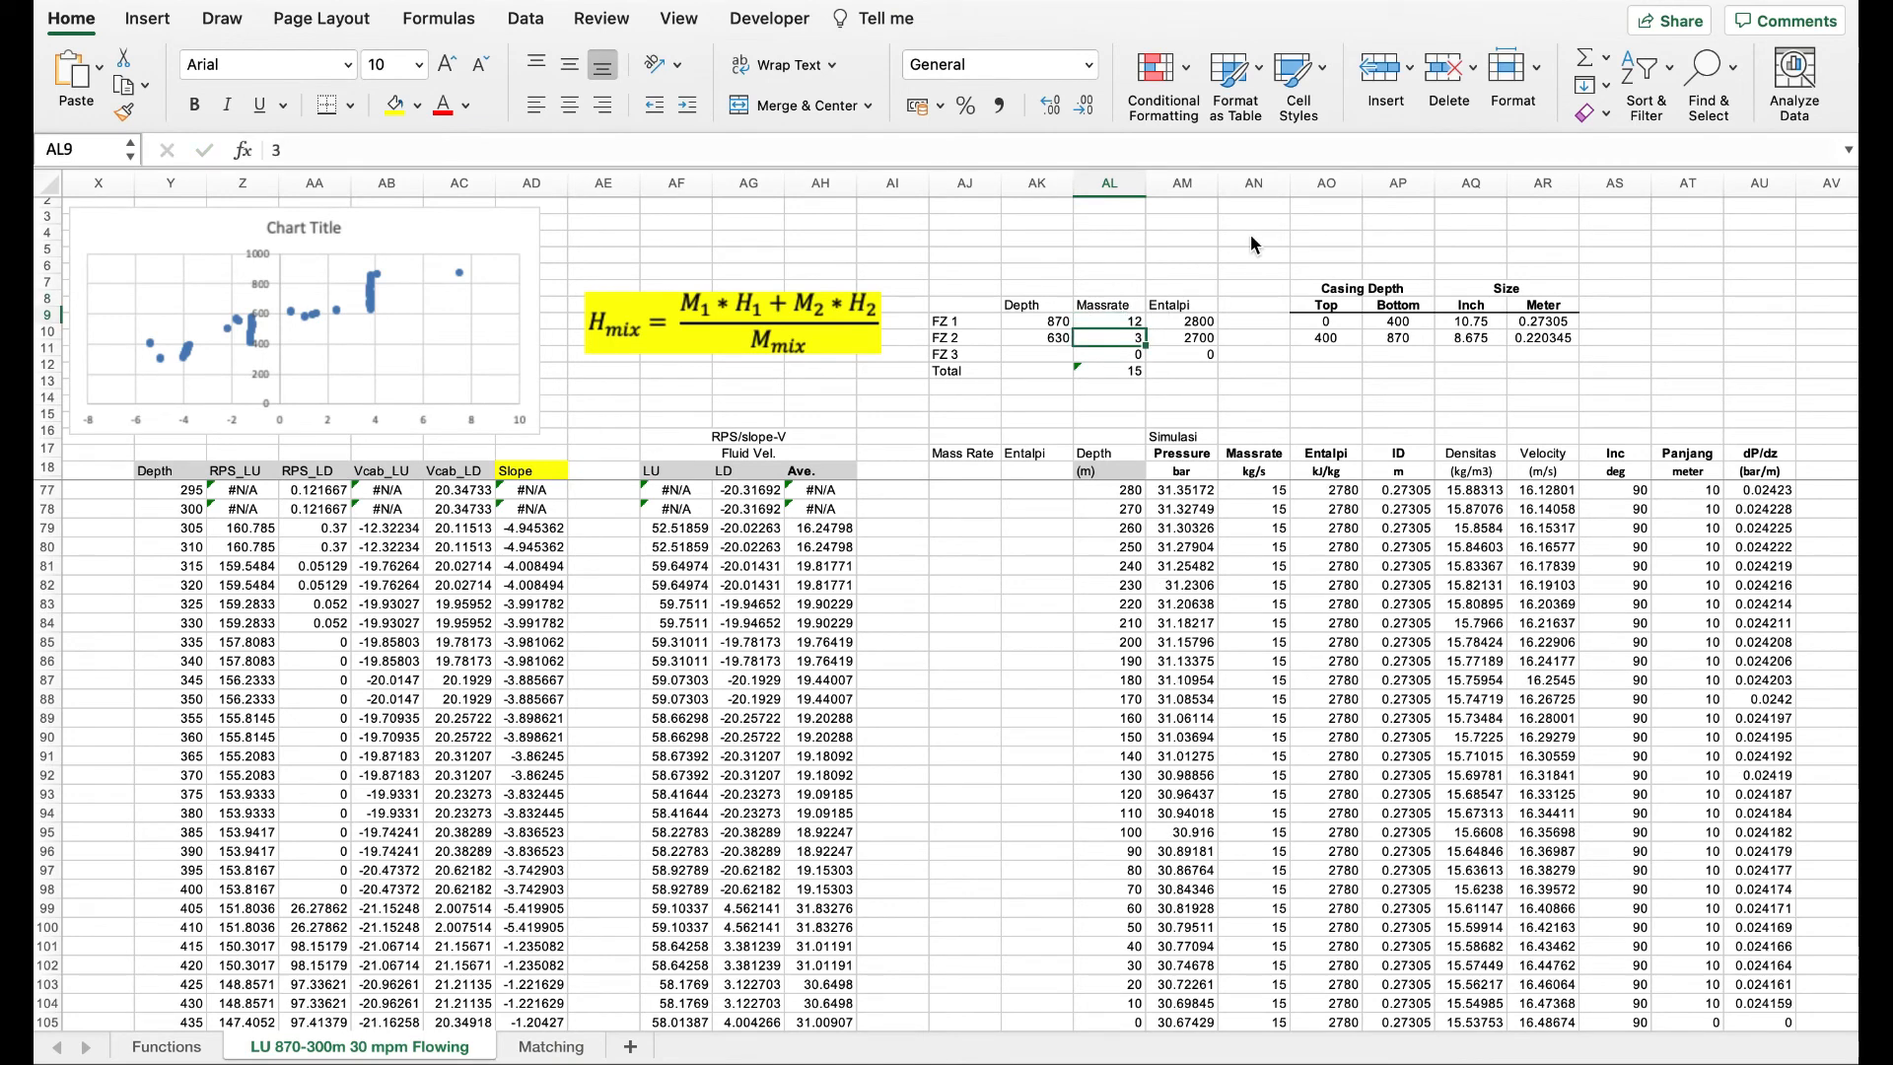
click(546, 1047)
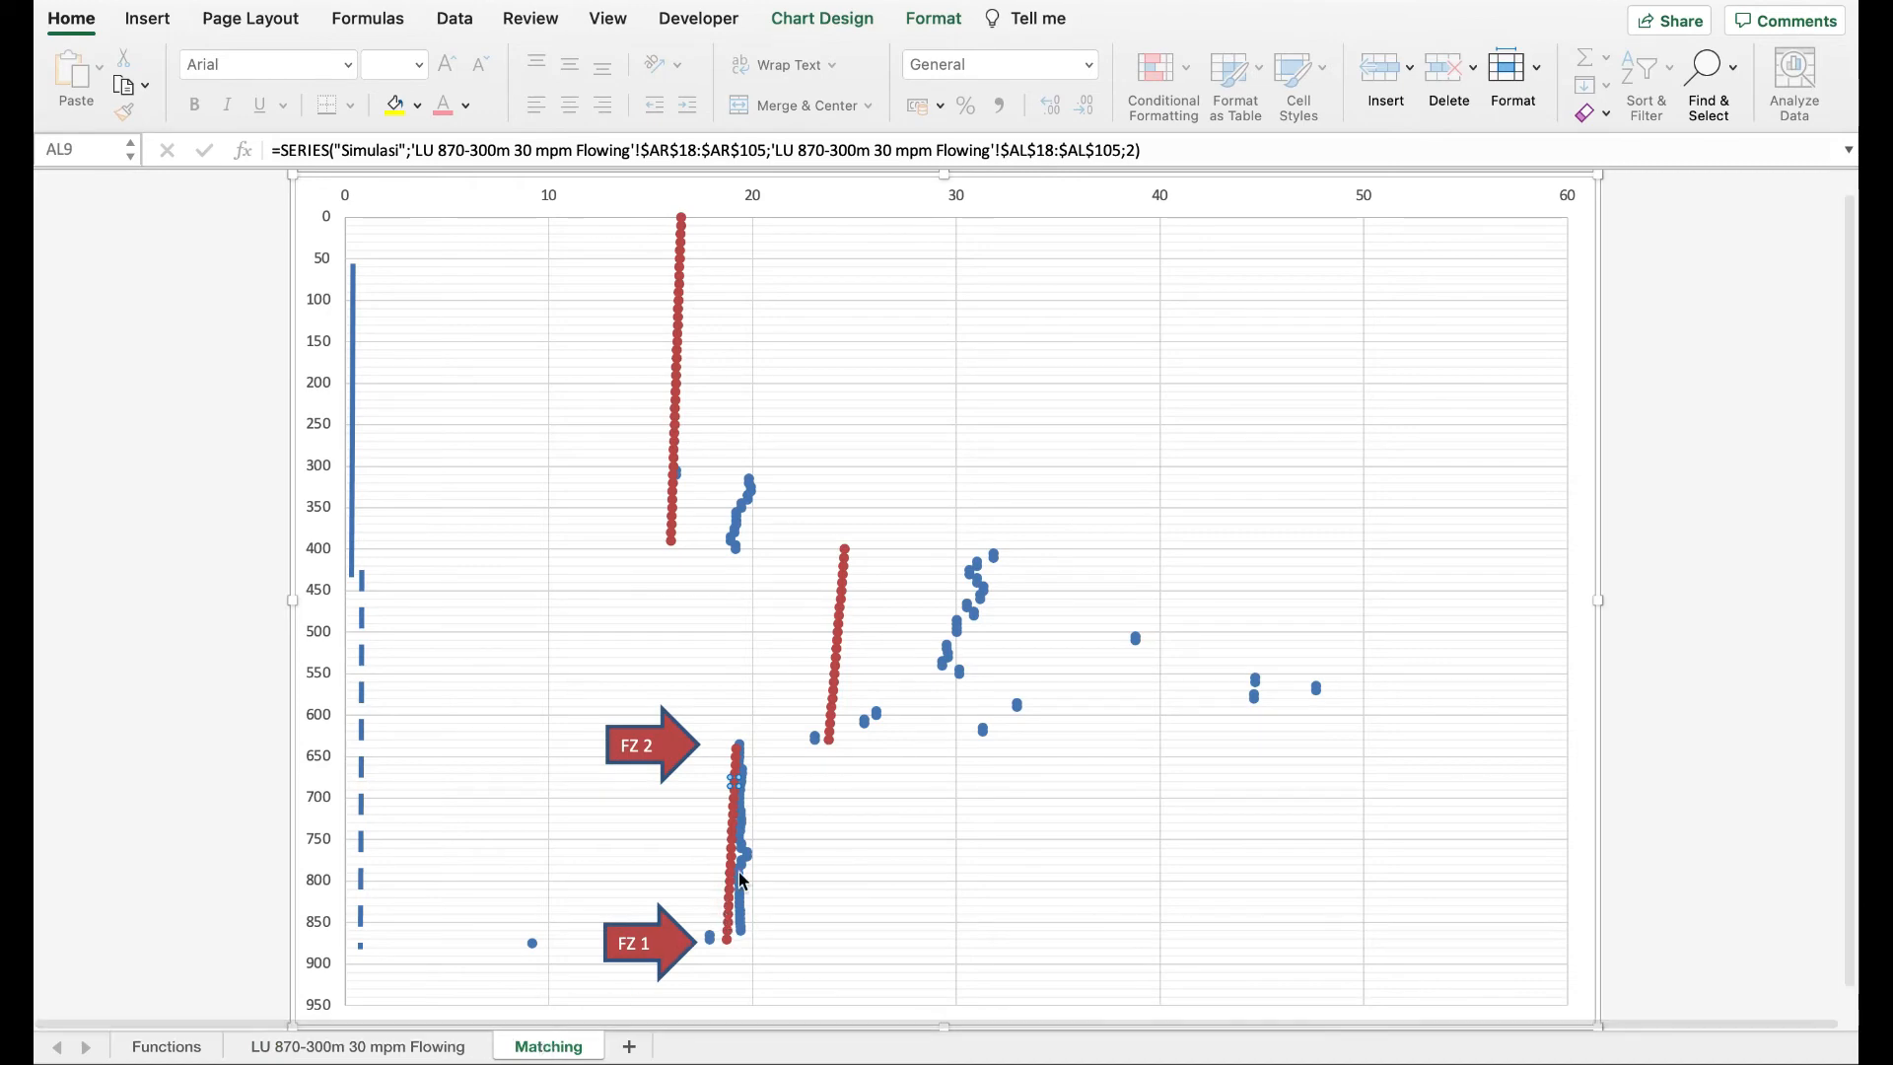
- Set the FZ 1 mass rate to 12.3 and check the simulated velocity below FZ 2 on the Matching chart
click(405, 1043)
click(1117, 317)
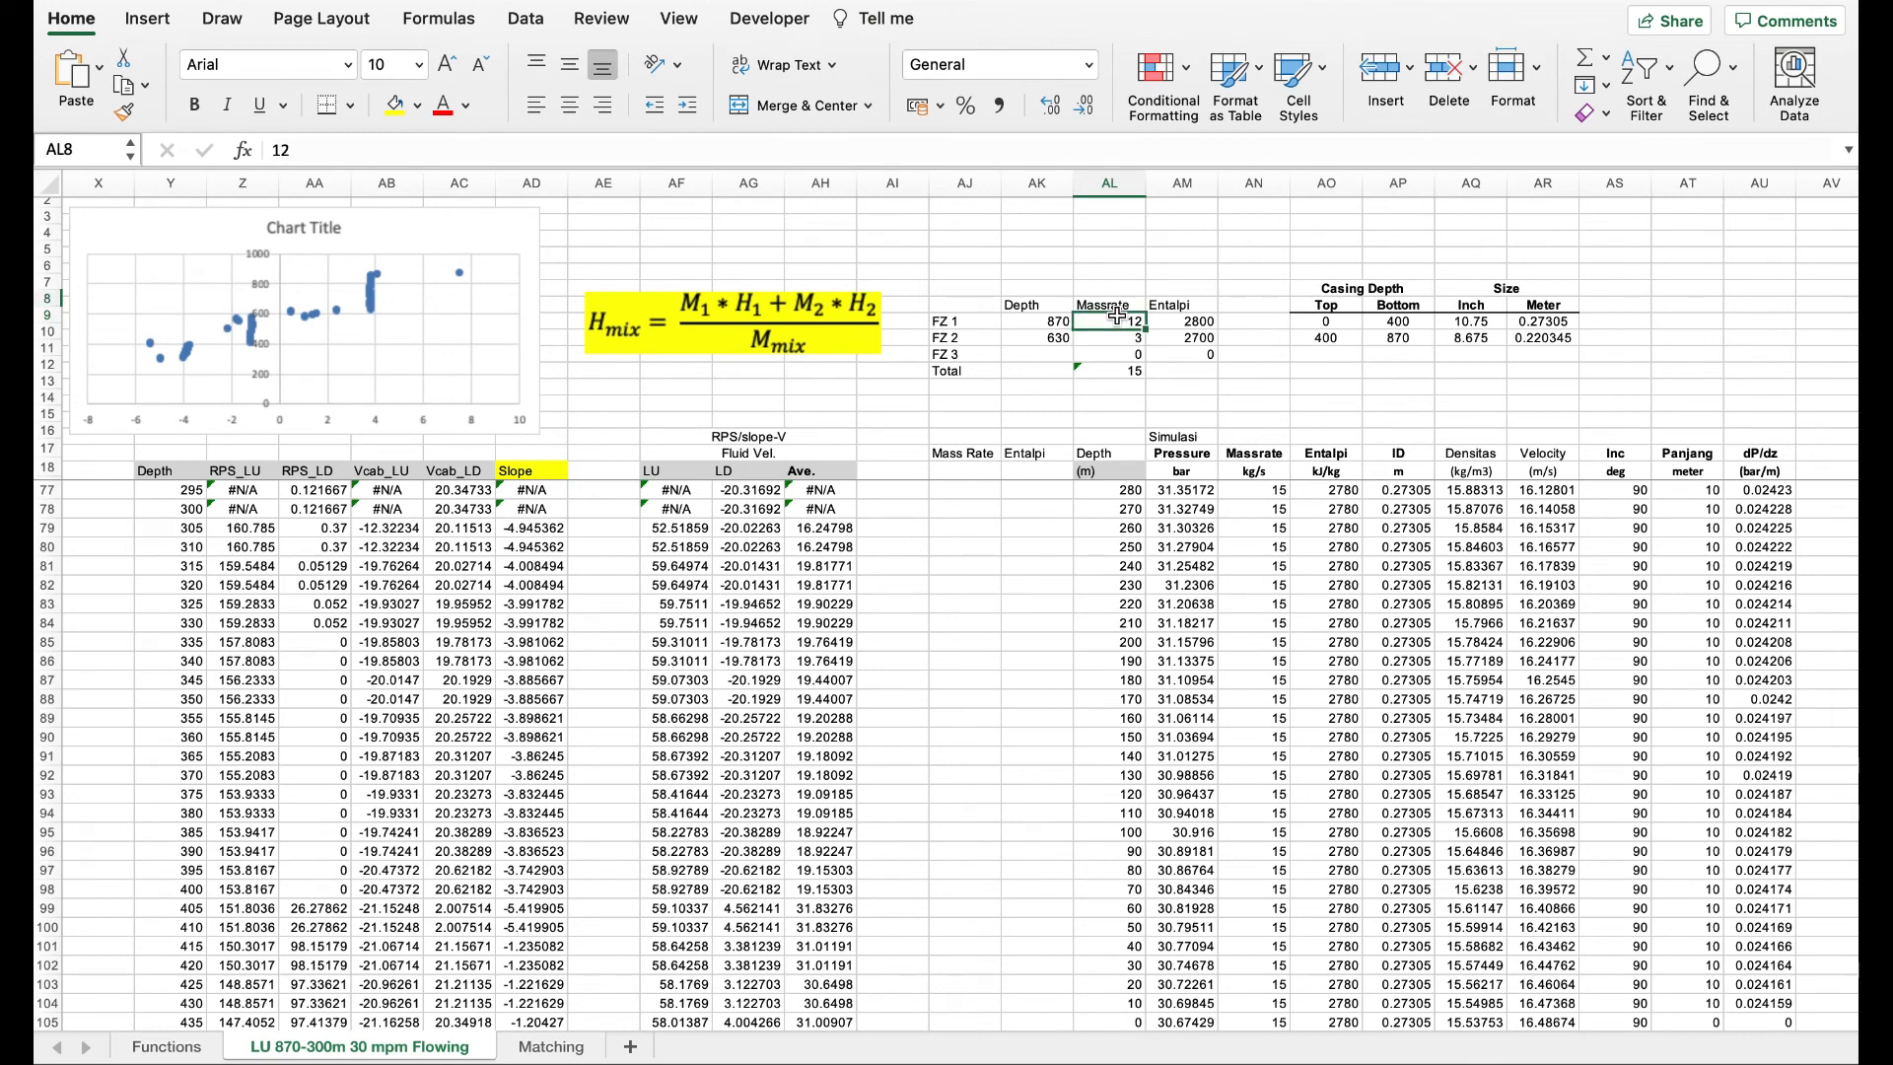
text(12.3)
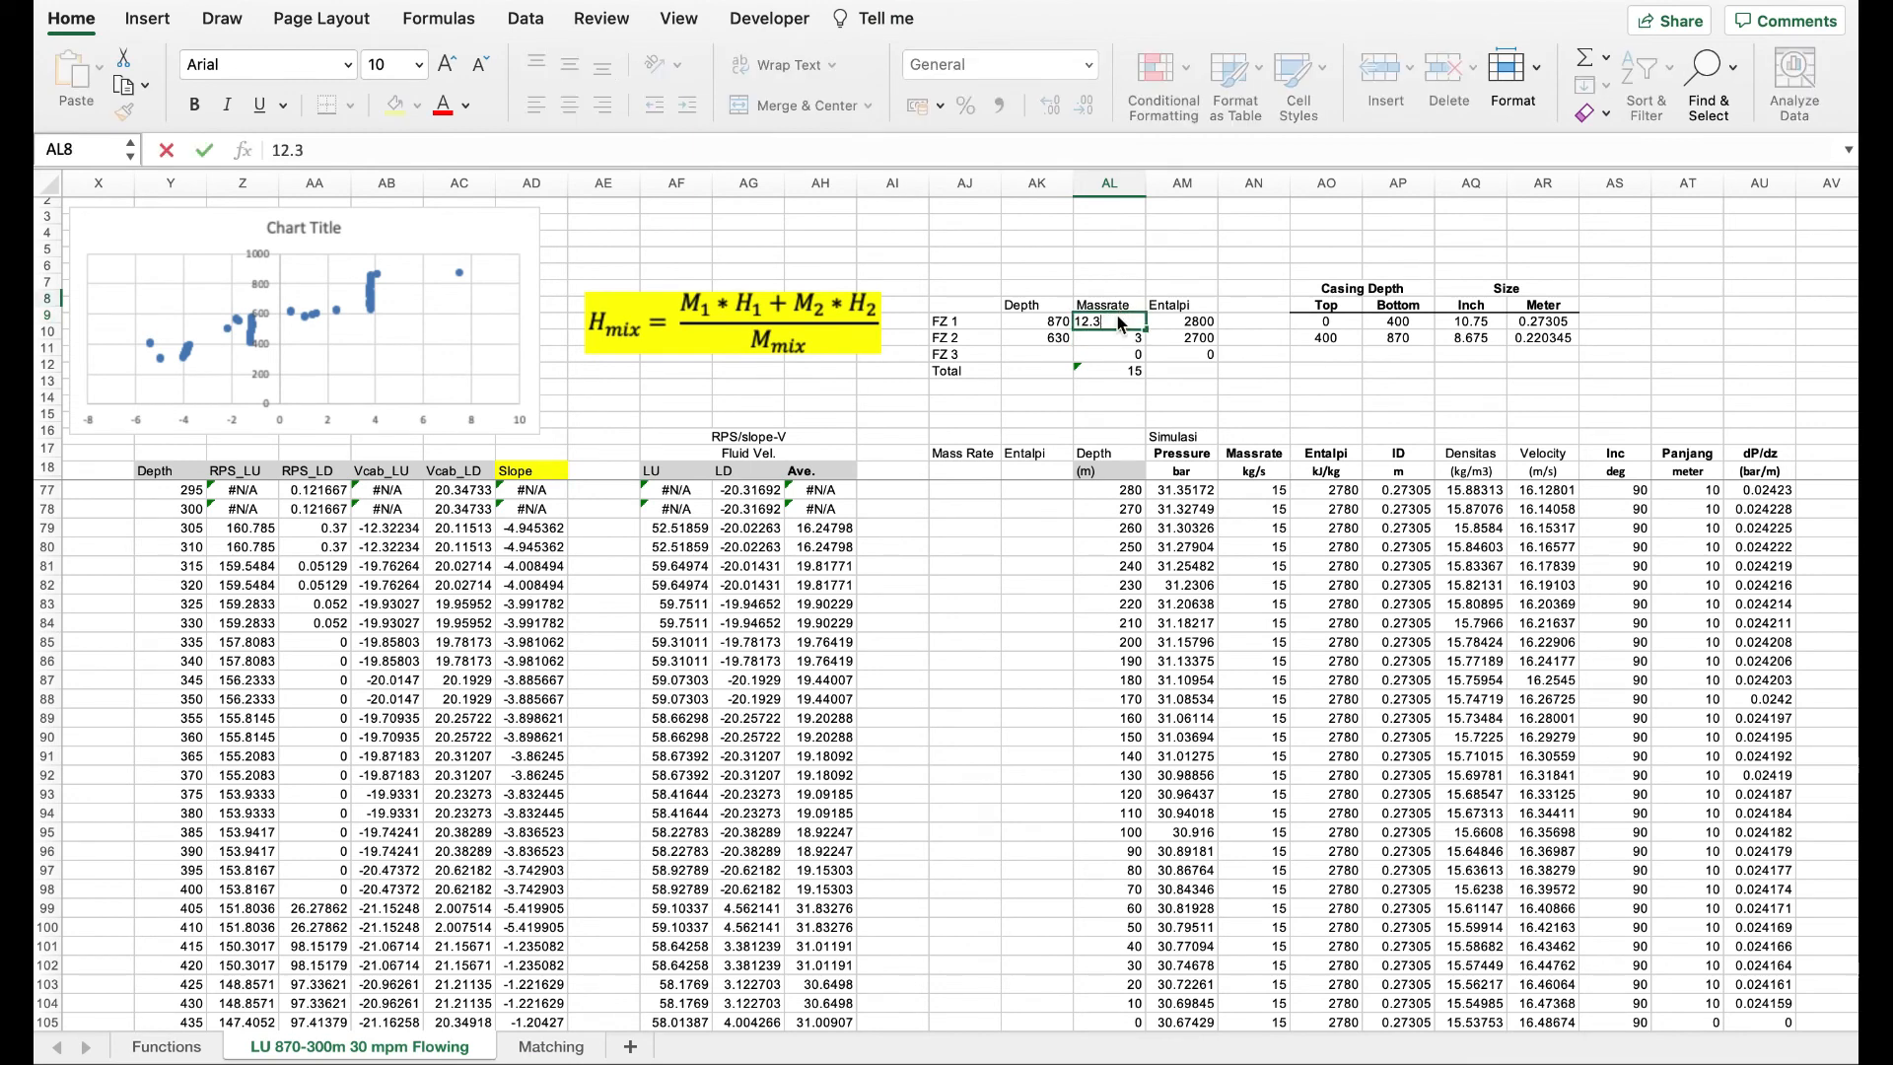
key(Return)
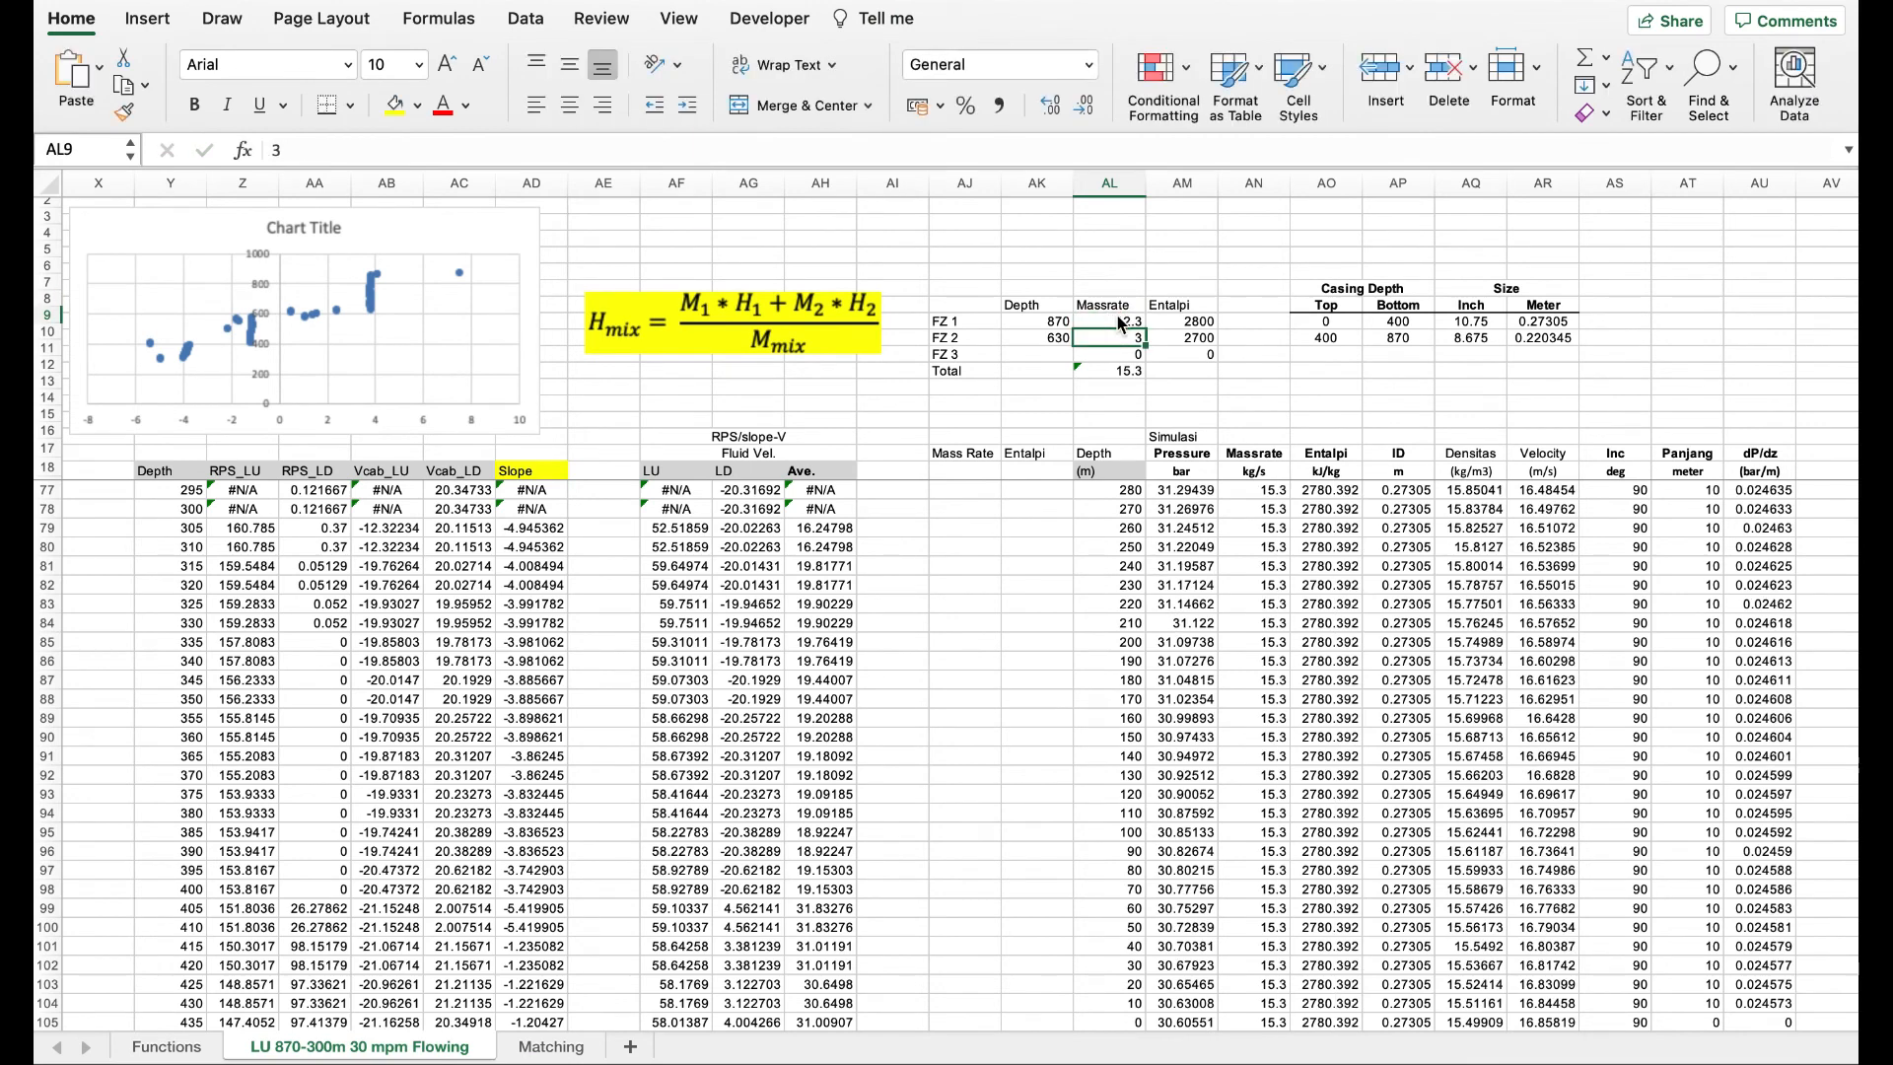
click(578, 1053)
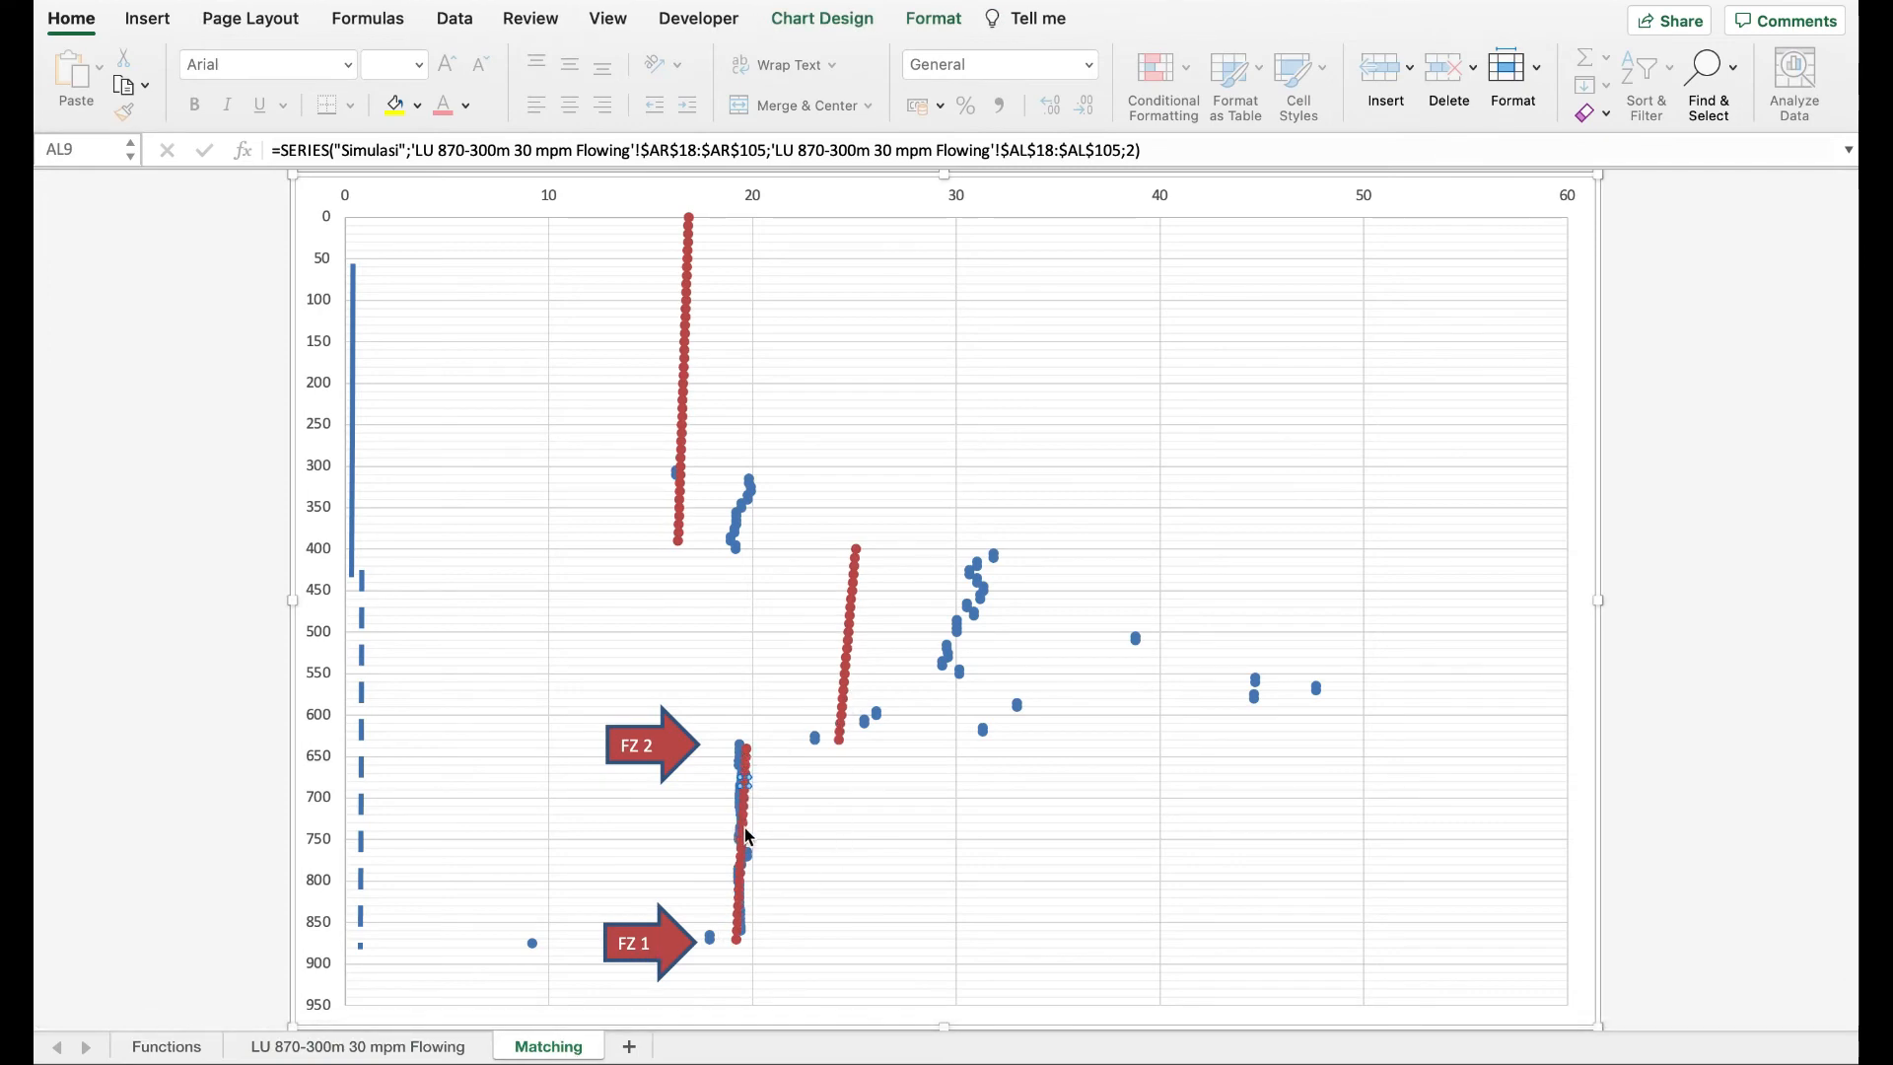
- Try an FZ 2 mass rate of 5 and check the simulated velocity above FZ 2 on the Matching chart
click(437, 1051)
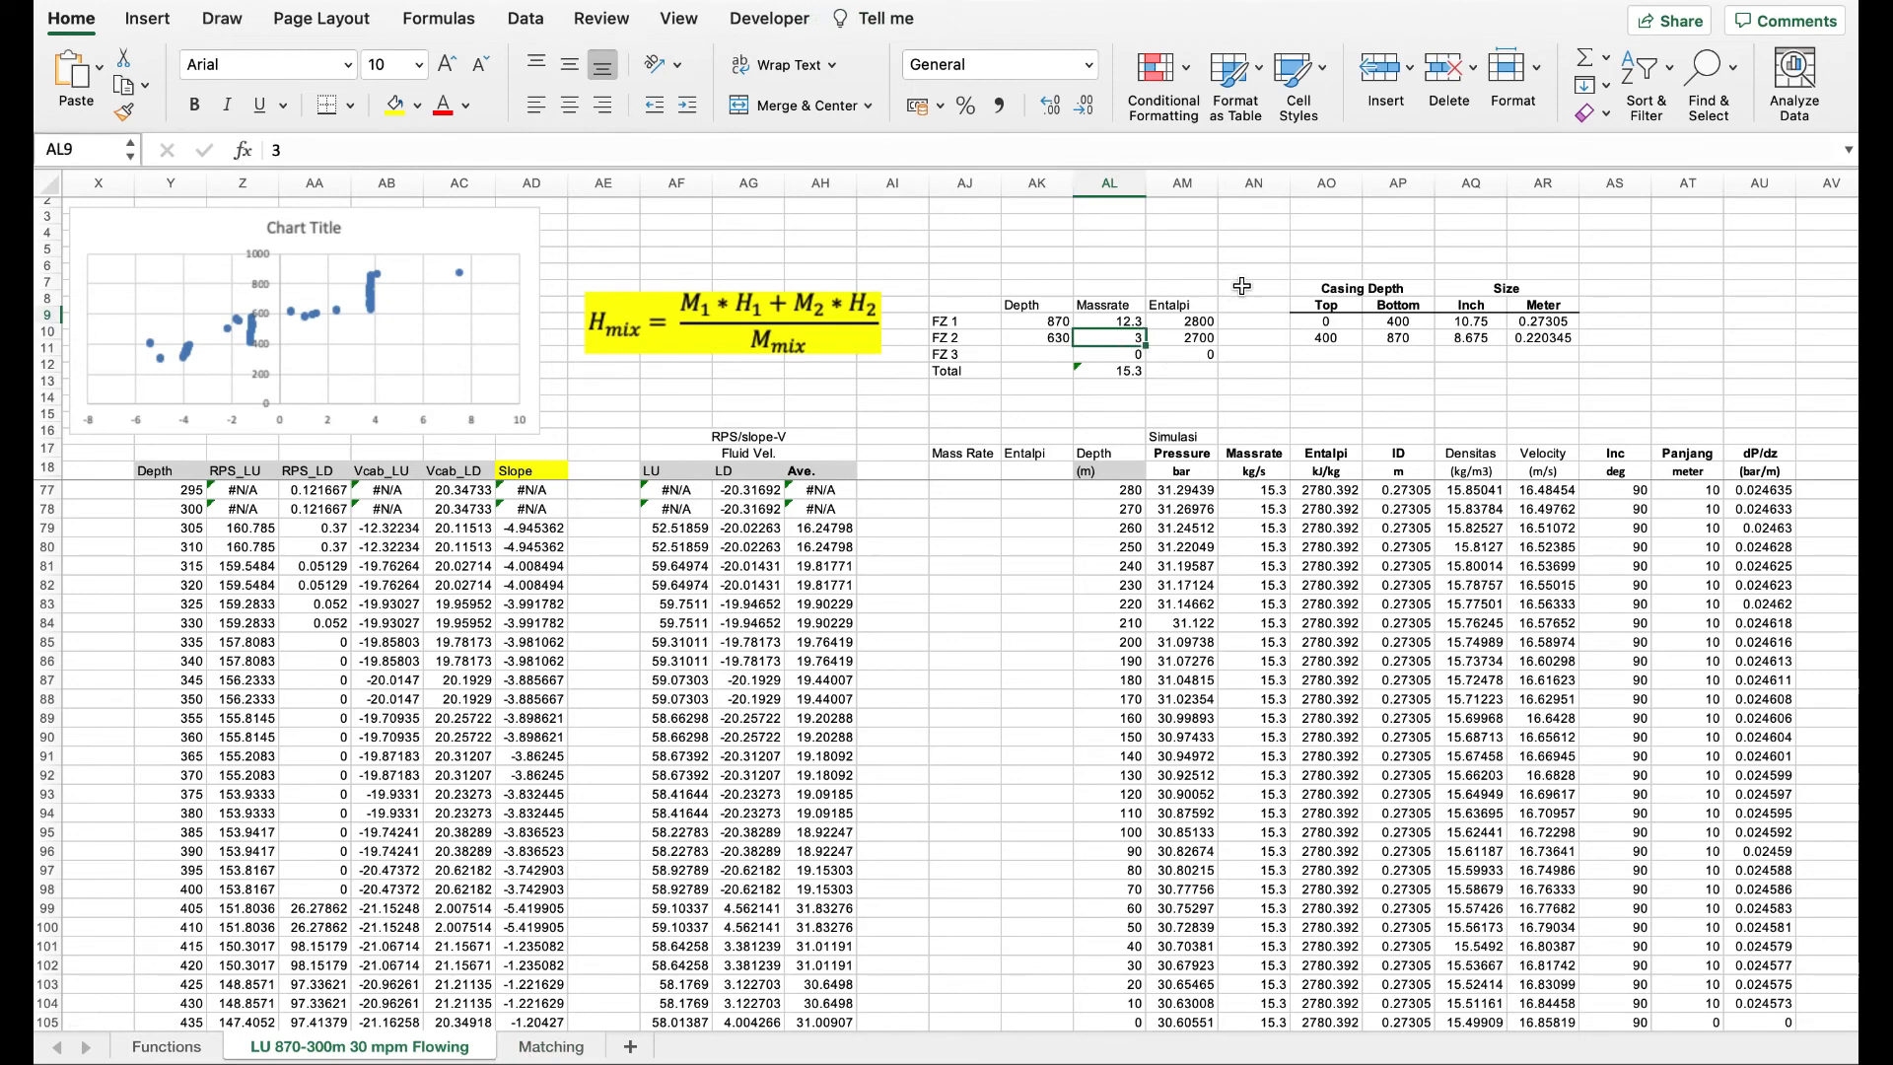
text(5)
key(Return)
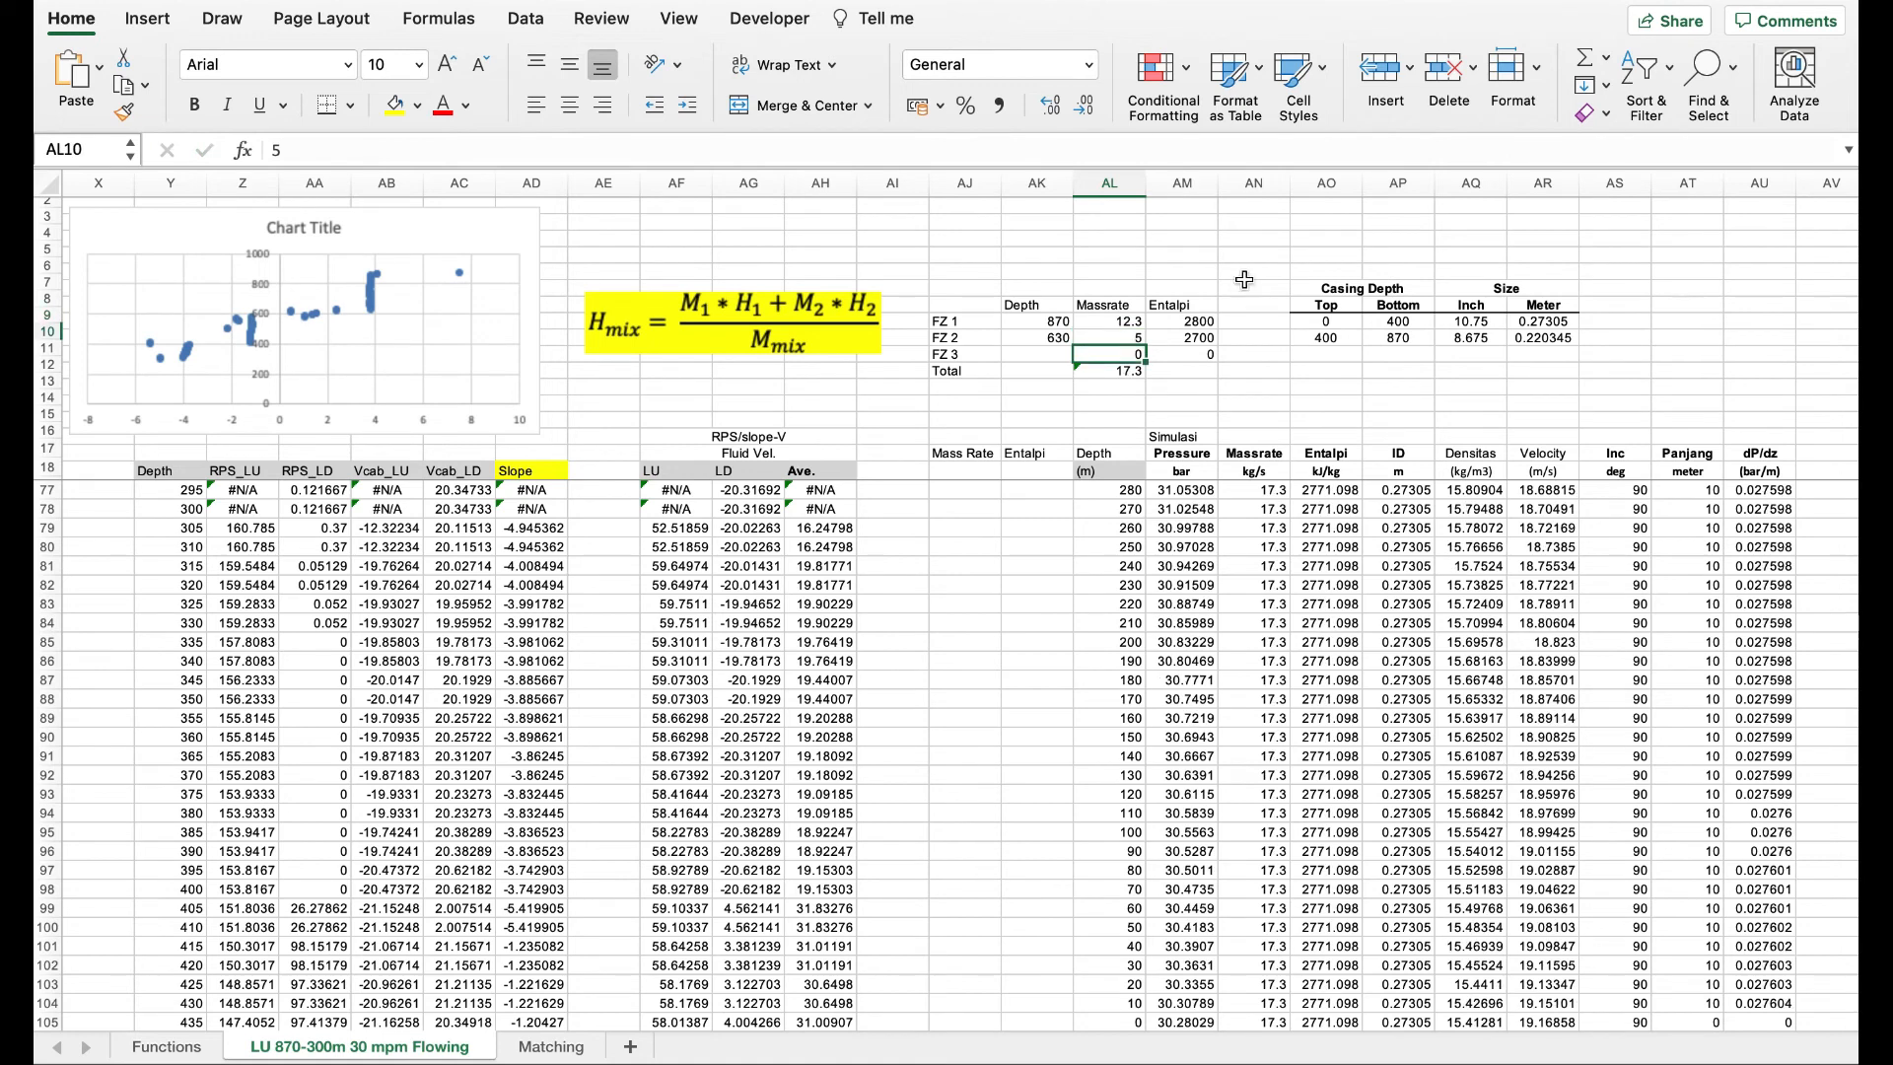
click(533, 1048)
- Try an FZ 2 mass rate of 6 and compare the simulated and measured velocities on the Matching chart
click(1140, 338)
text(6)
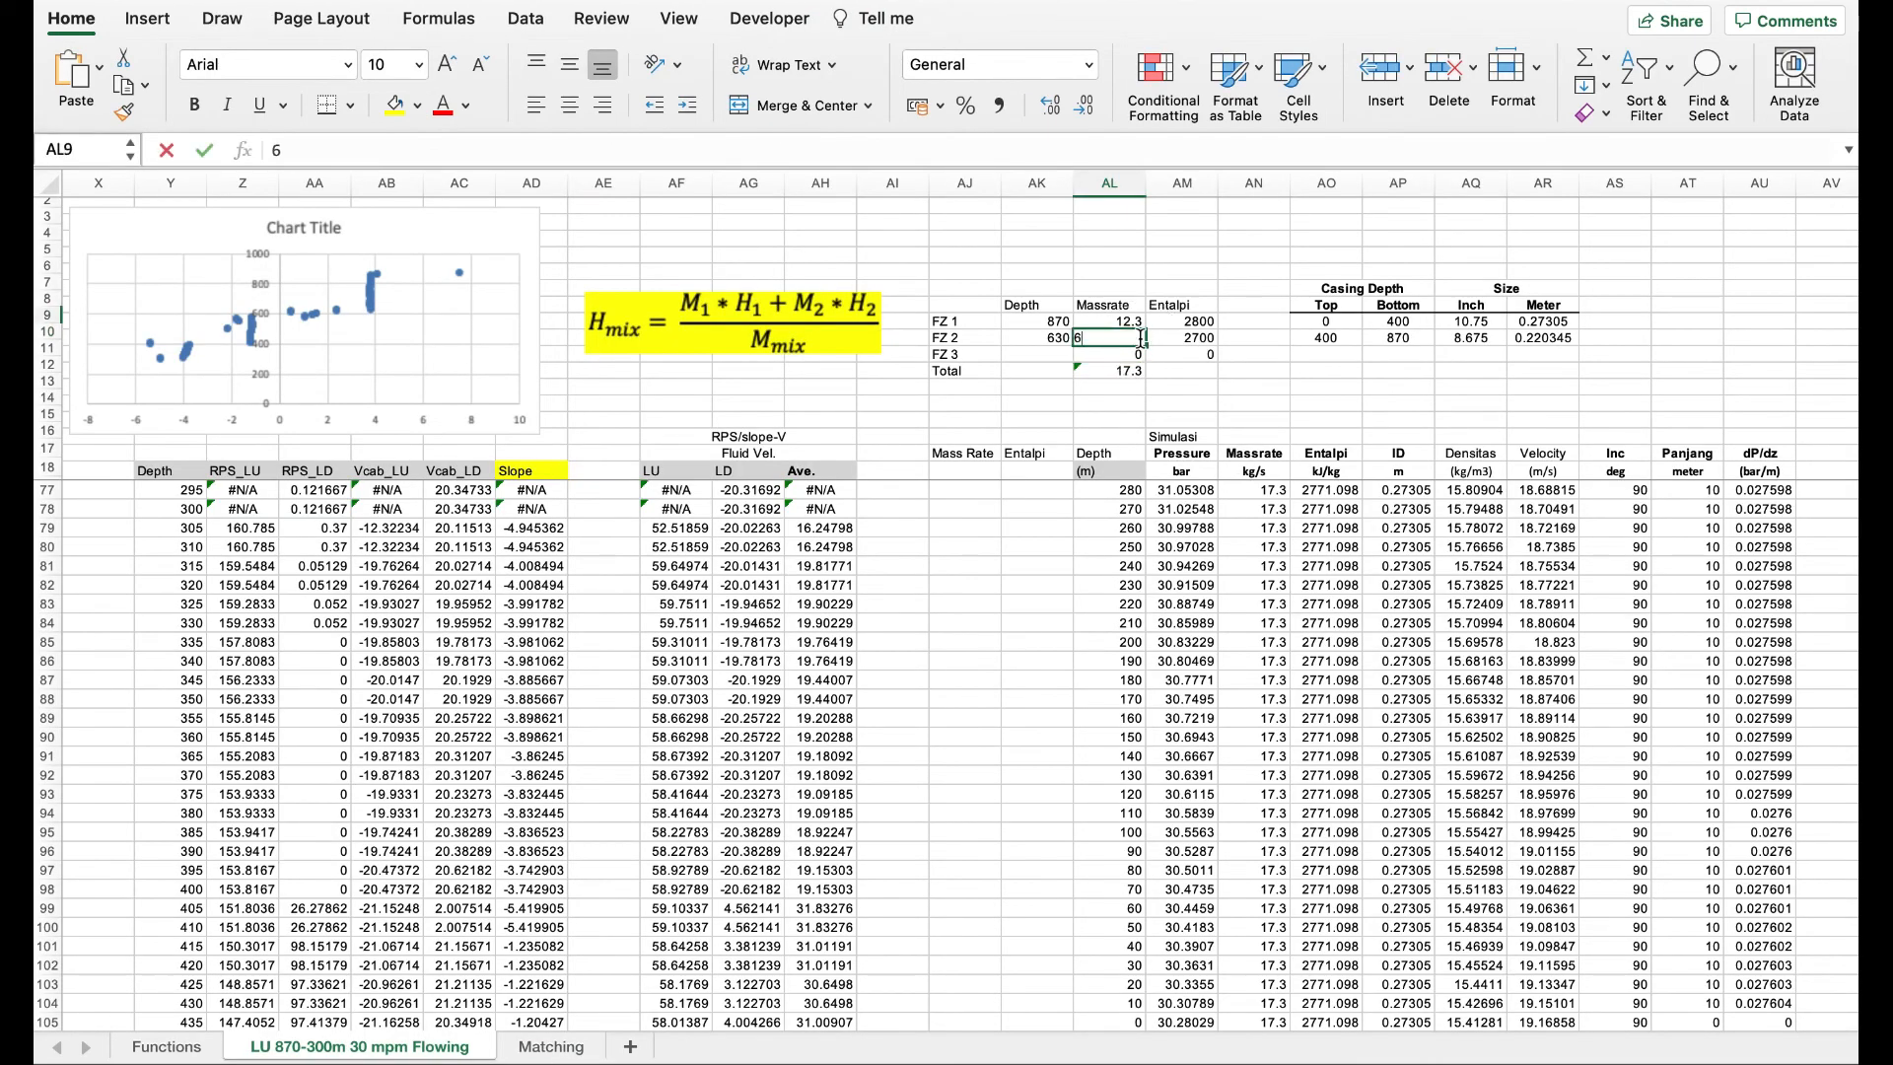
key(Return)
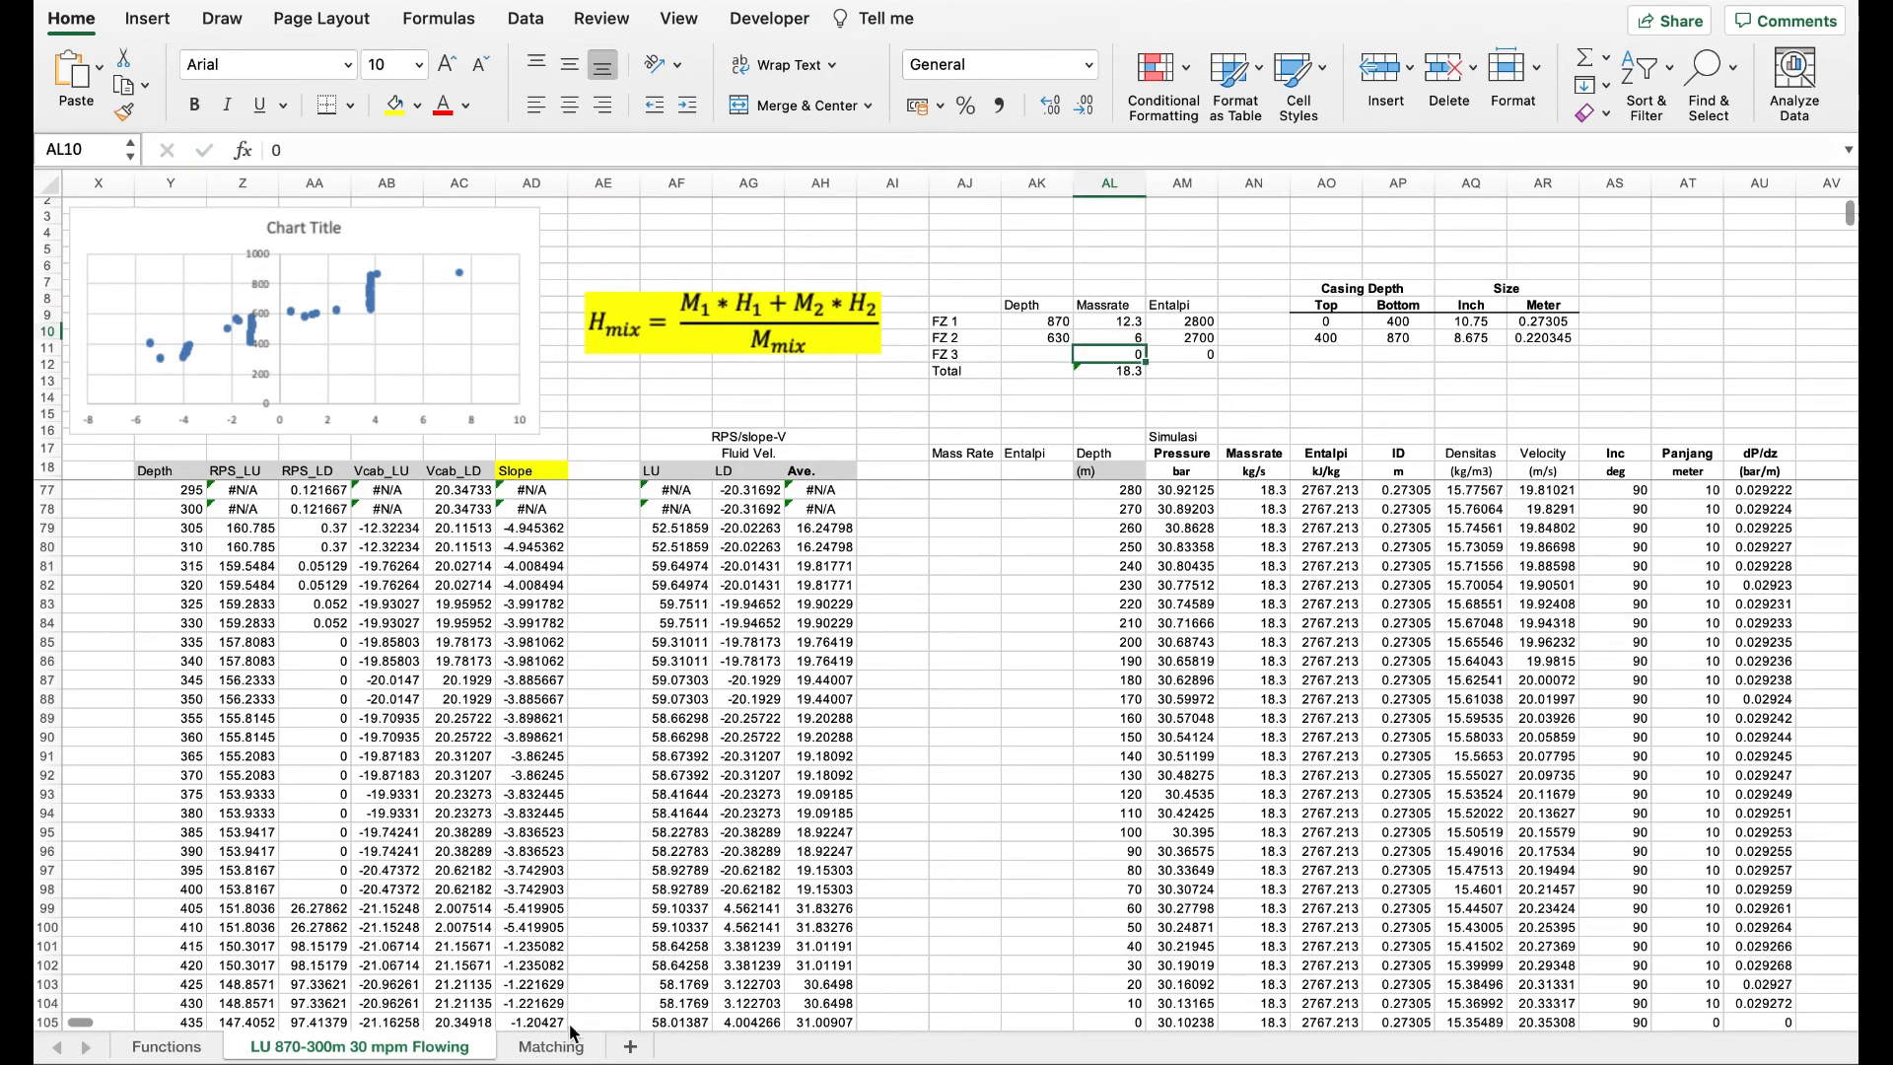
click(562, 1045)
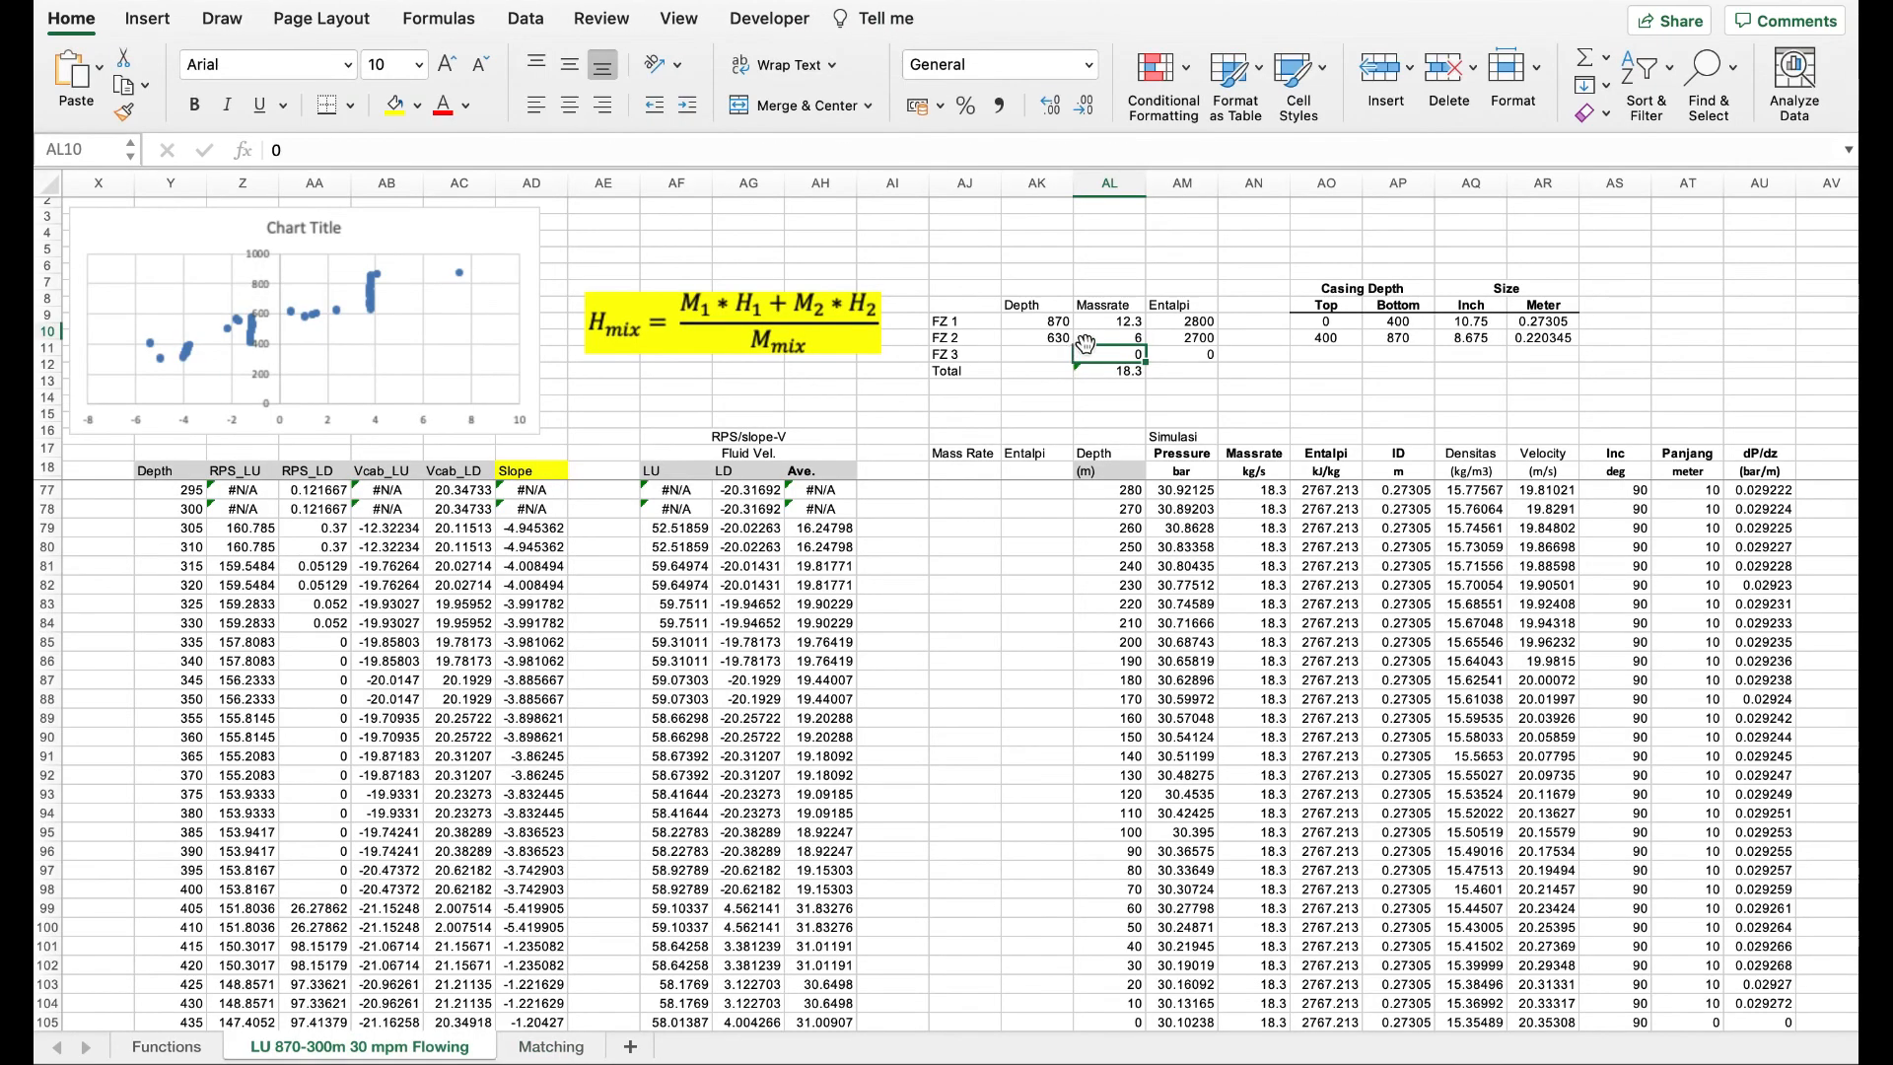
- Set the FZ 2 mass rate to 6.2 and review the velocity match on the Matching chart
click(1102, 339)
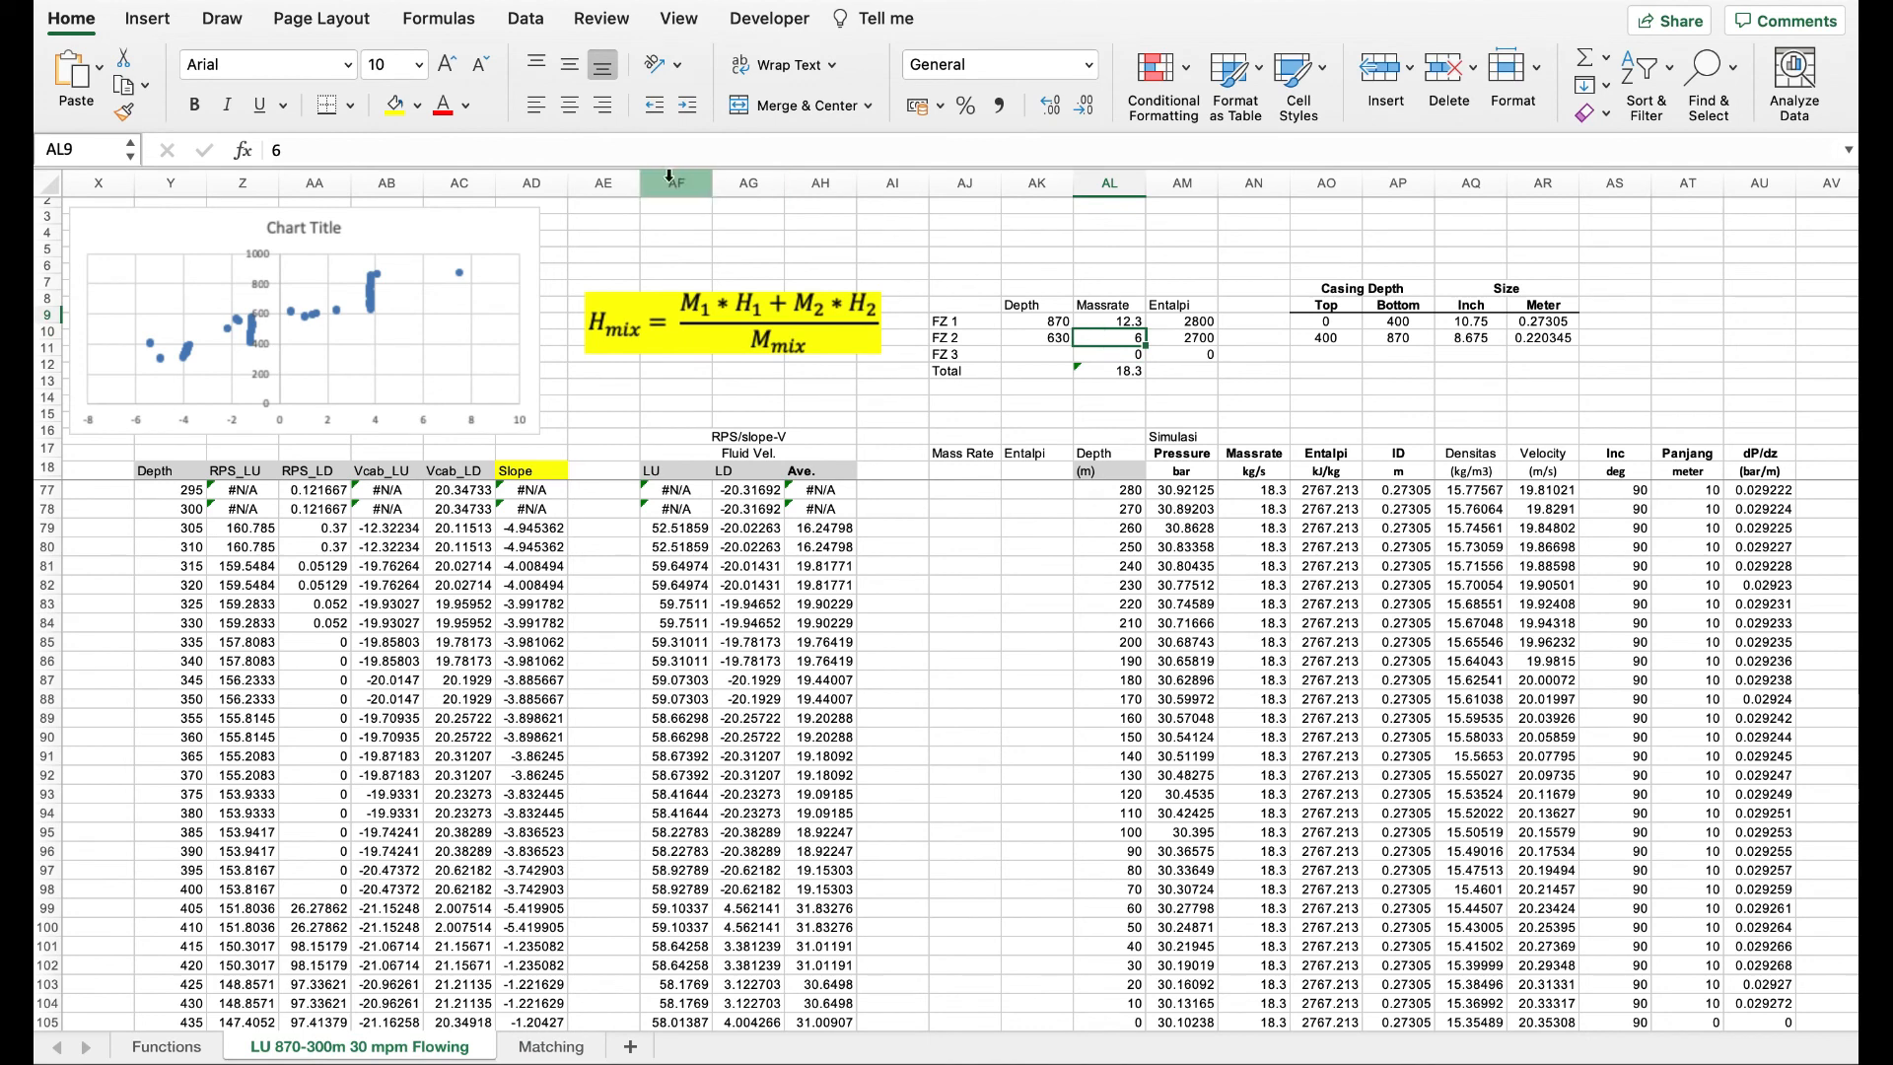
click(615, 138)
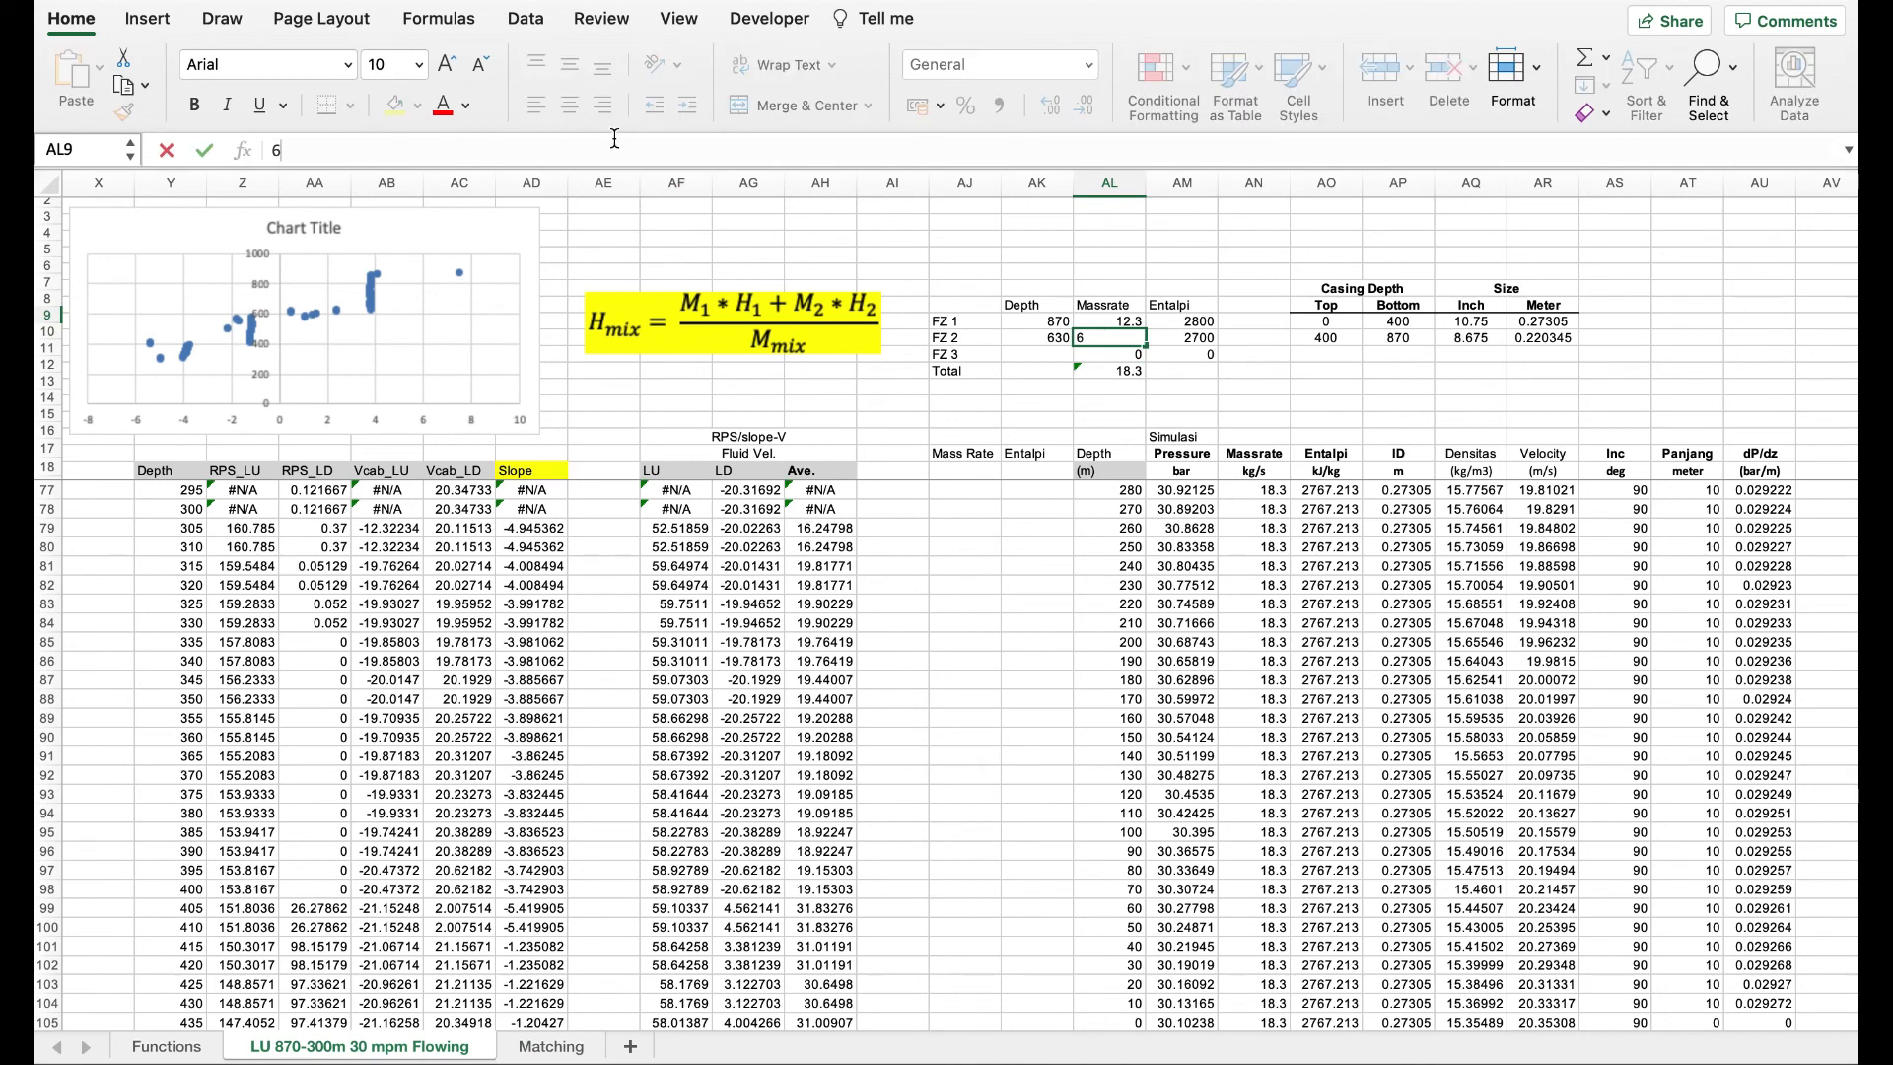
text(.2)
key(Return)
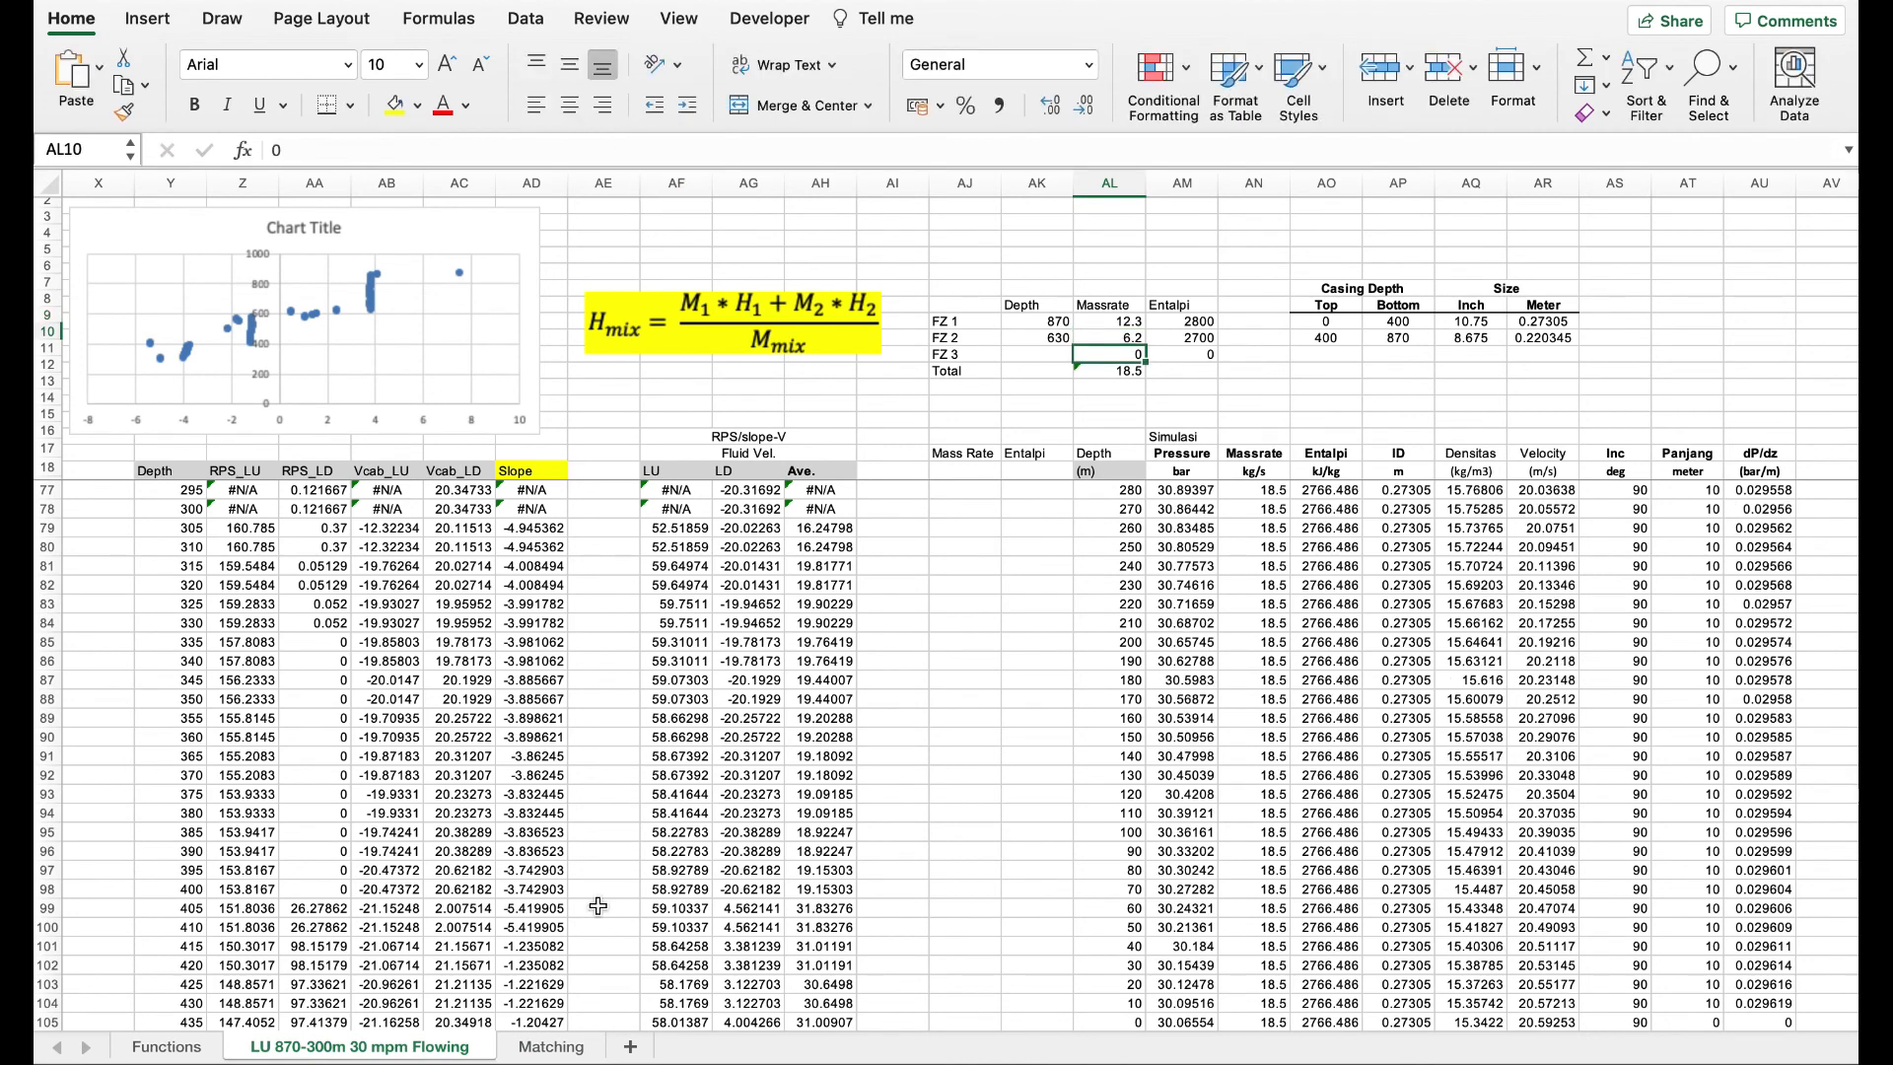
click(533, 1051)
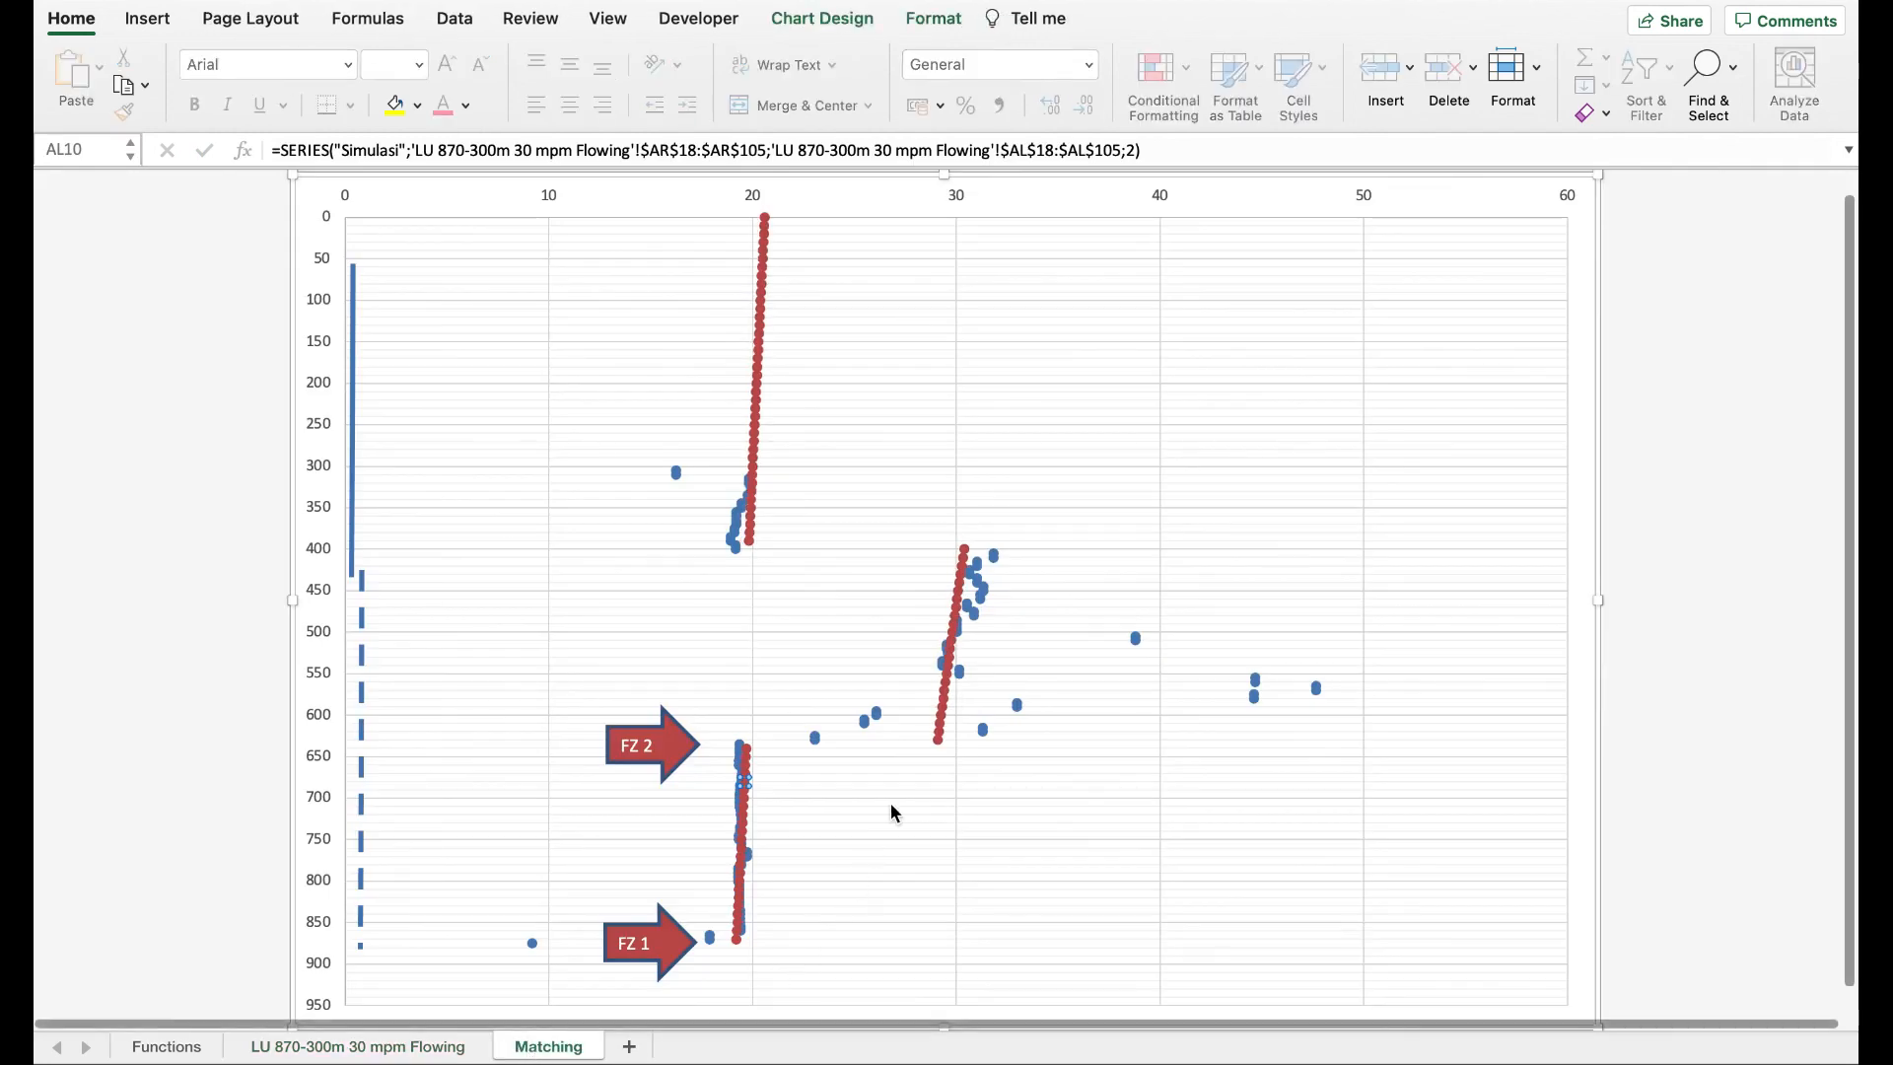